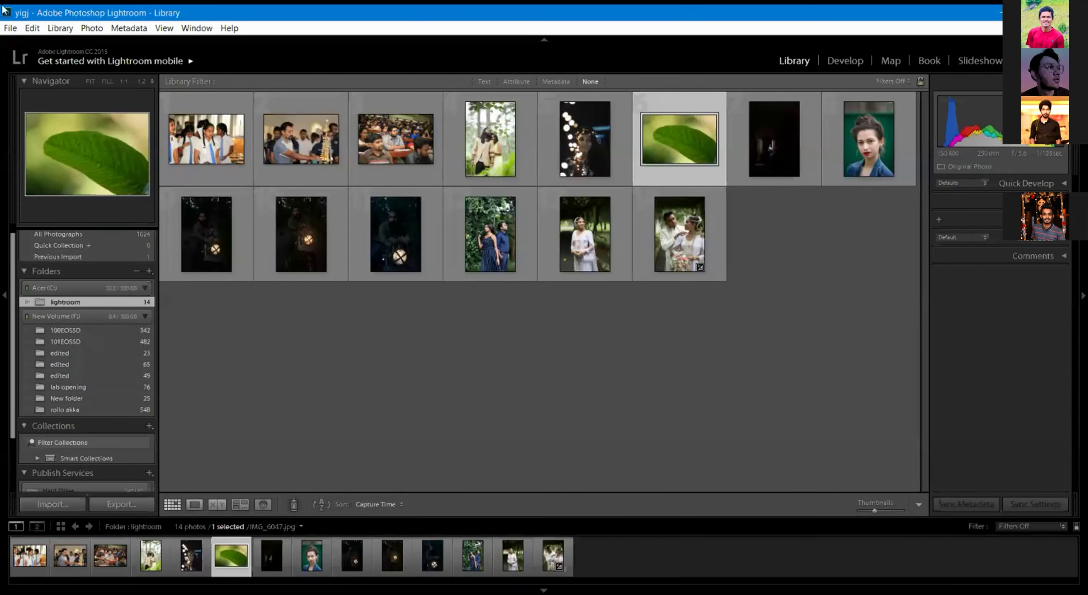
Open the Import Photos and Video window and browse the Documents source folders on drive C.
click(12, 28)
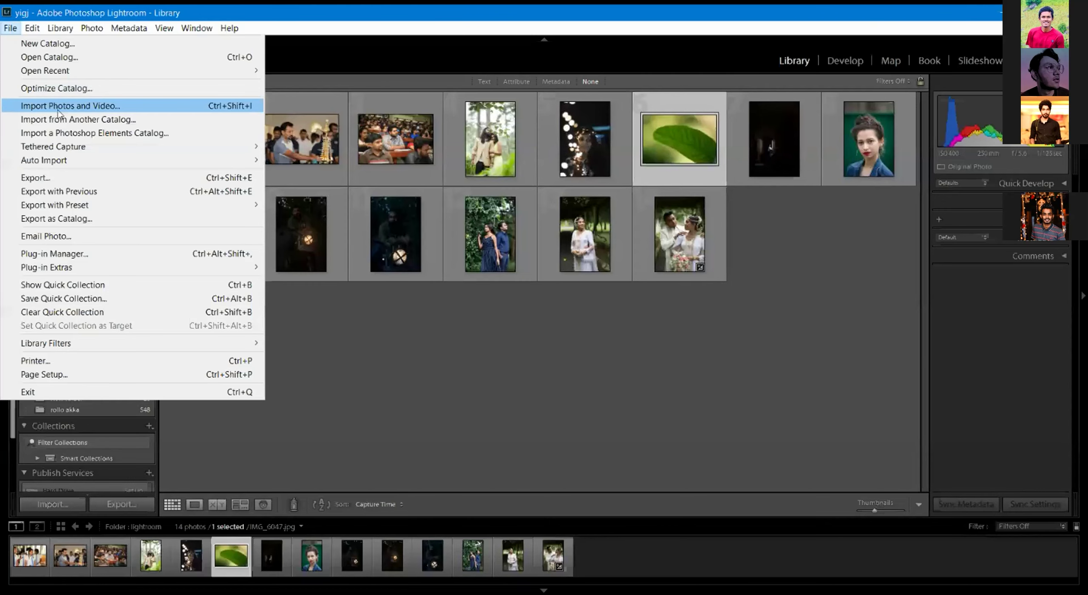
click(124, 108)
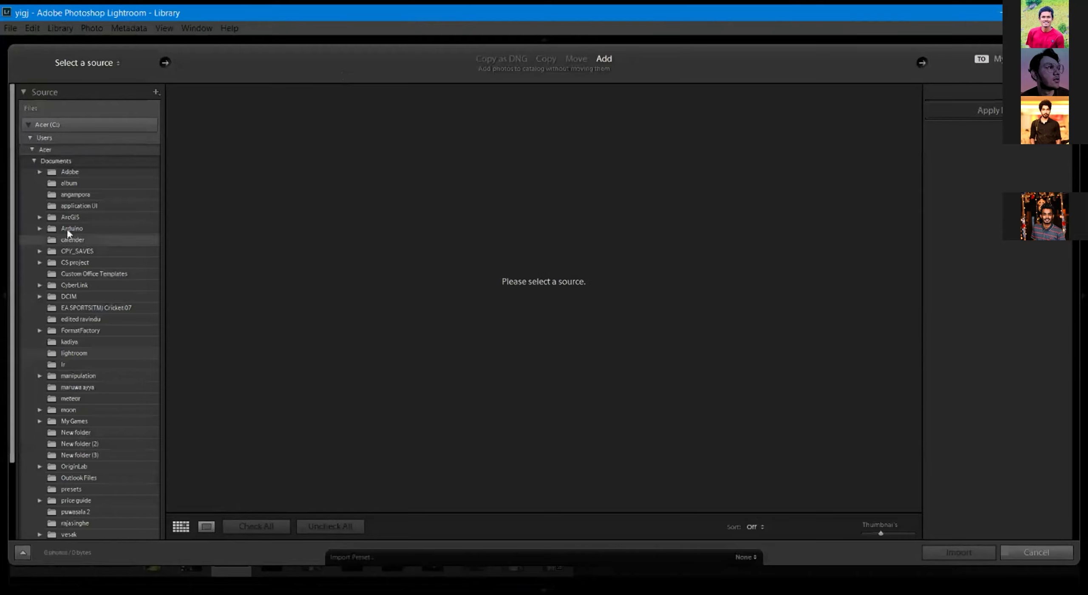
scroll(55, 359, down, 1)
scroll(55, 359, down, 1)
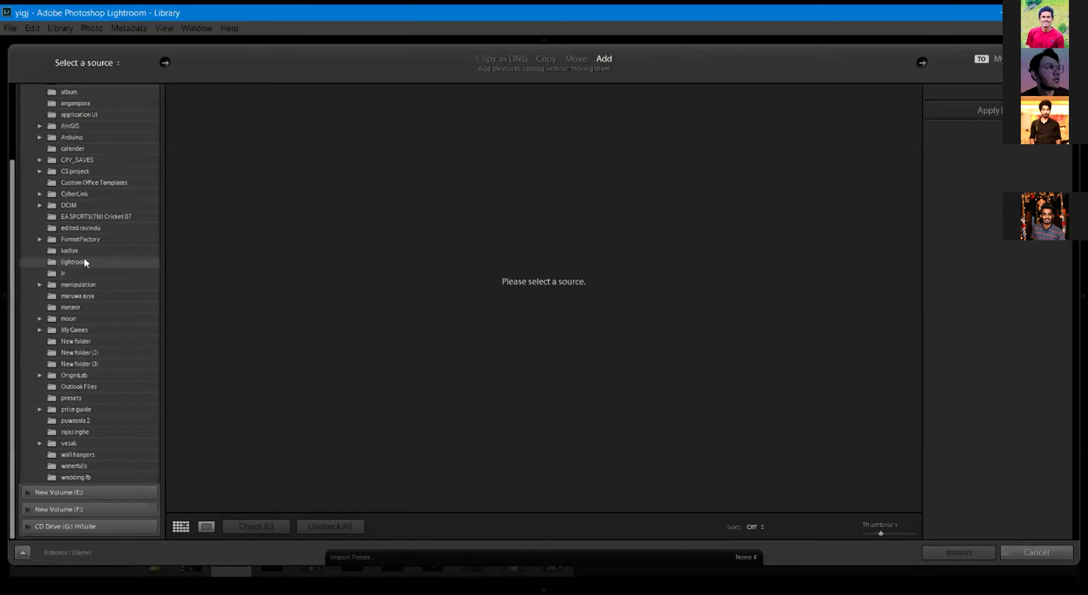
Tick only 1.jpg, 24.jpg, 3.jpg and 5.jpg in rajasinghe, then make lightroom the source.
click(83, 433)
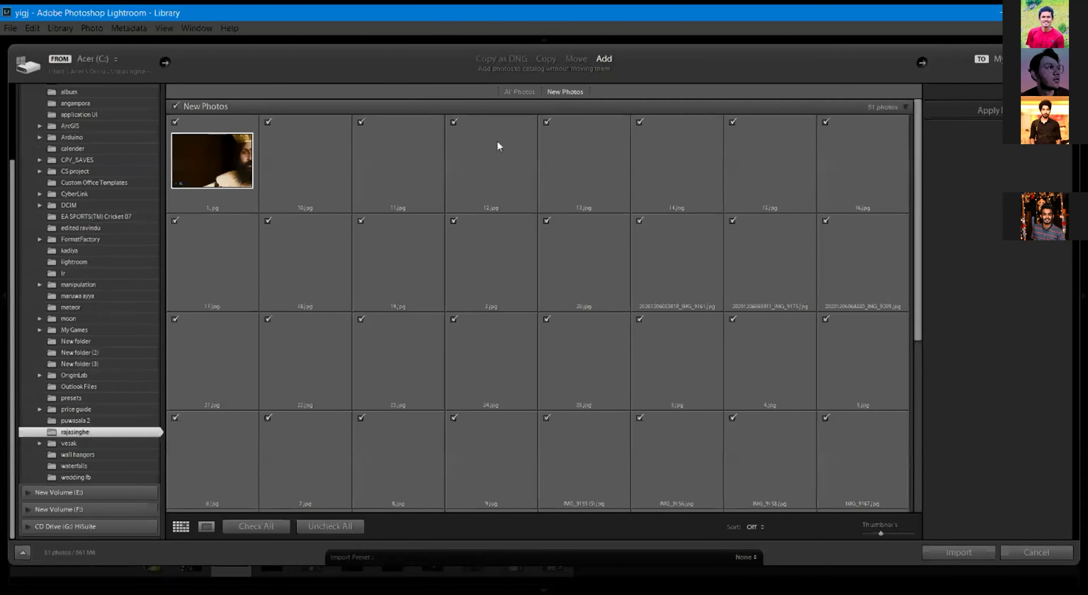
scroll(696, 234, down, 5)
scroll(697, 234, up, 5)
click(336, 530)
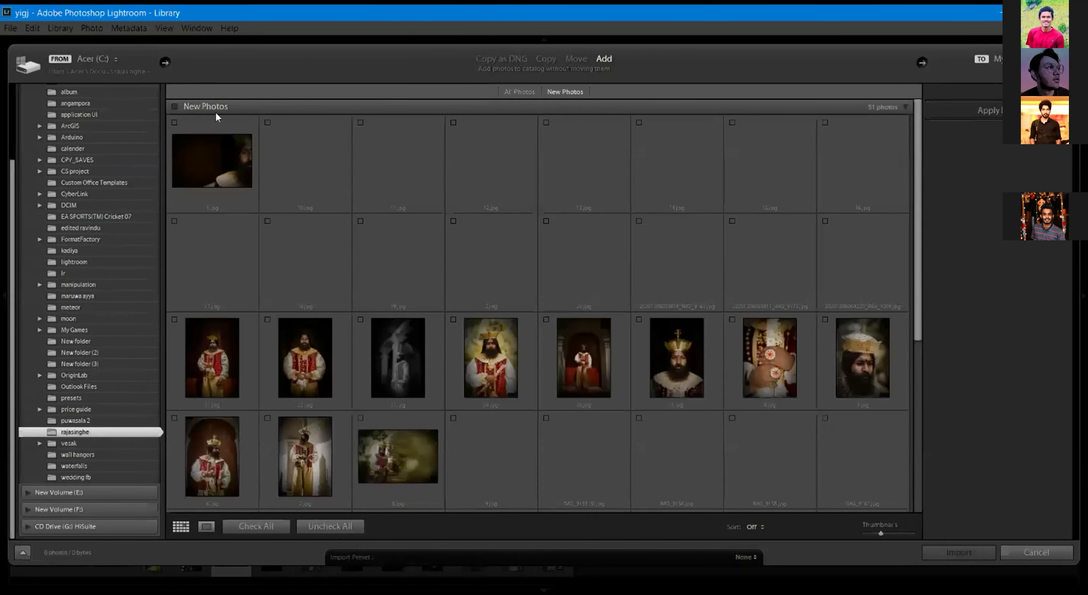
click(174, 123)
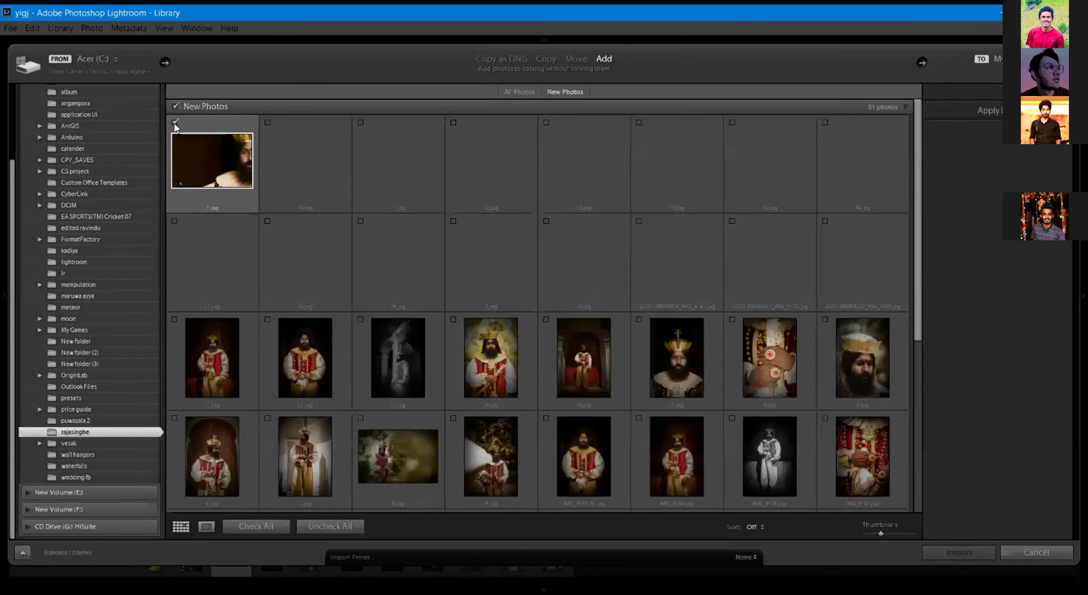
click(453, 320)
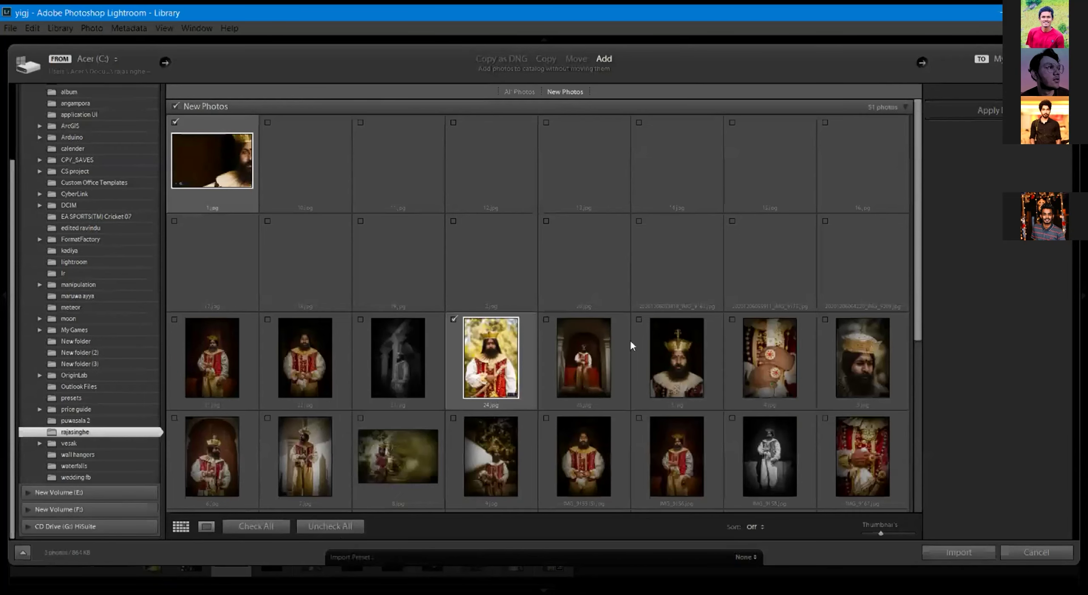
click(640, 320)
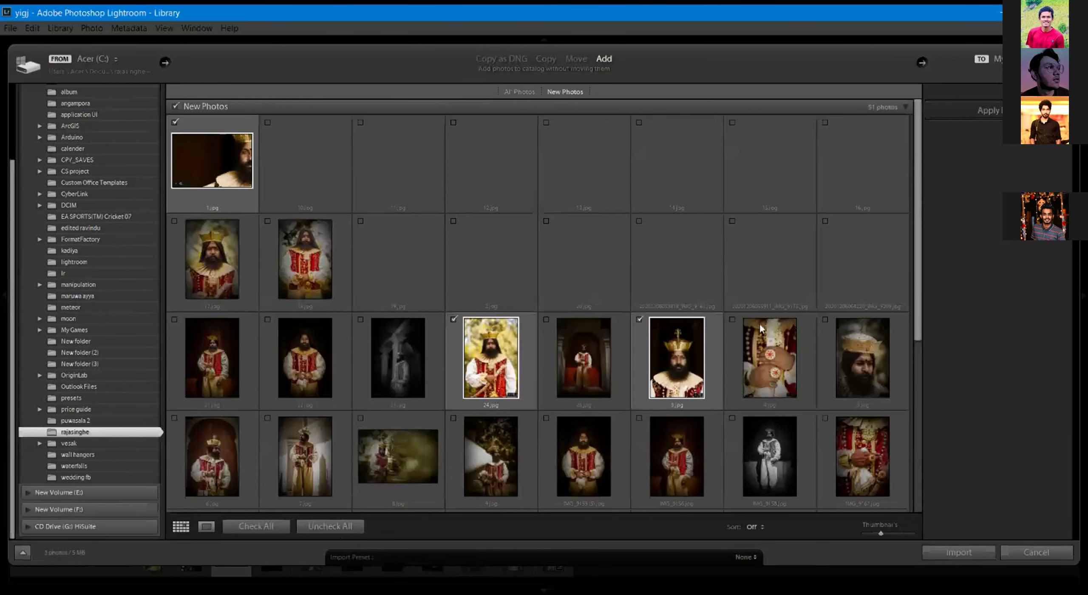
click(825, 320)
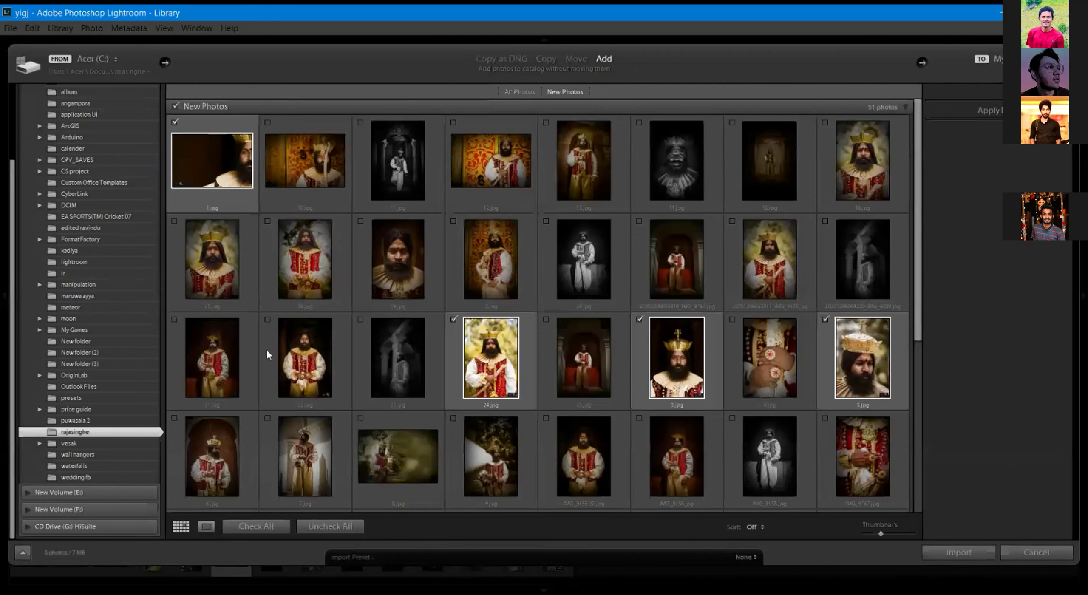
click(91, 263)
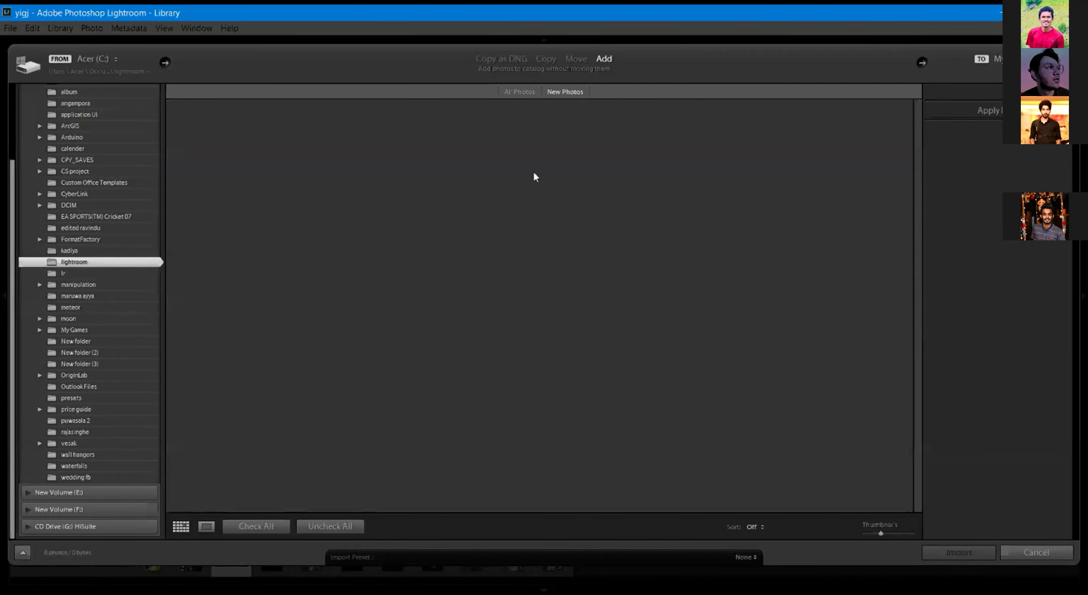
Cancel the import and open the denim-jacket woman's portrait IMG_6047.jpg in Develop.
click(1024, 552)
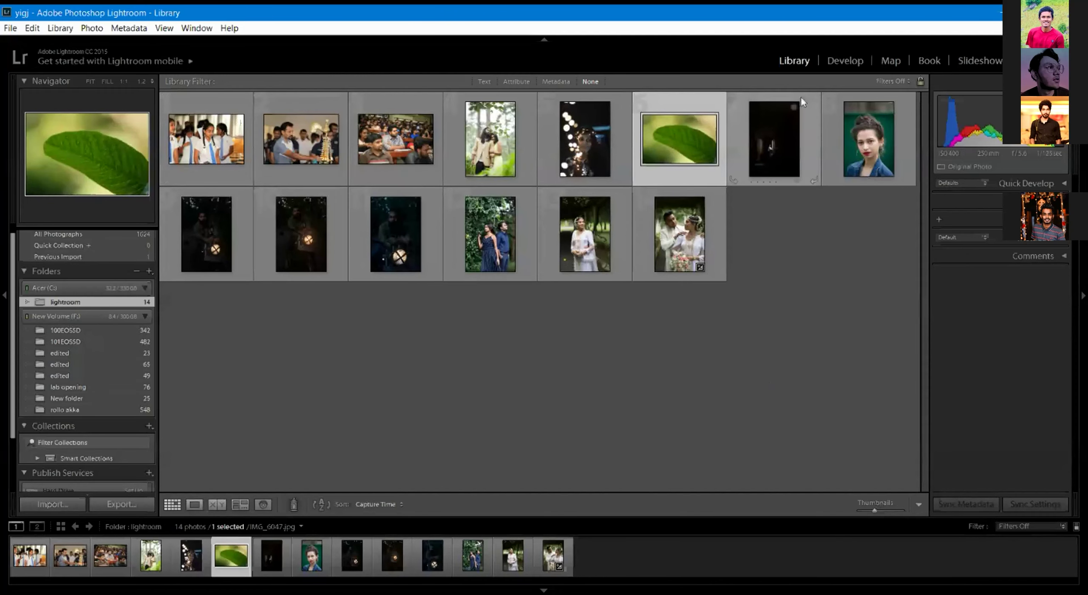
click(844, 60)
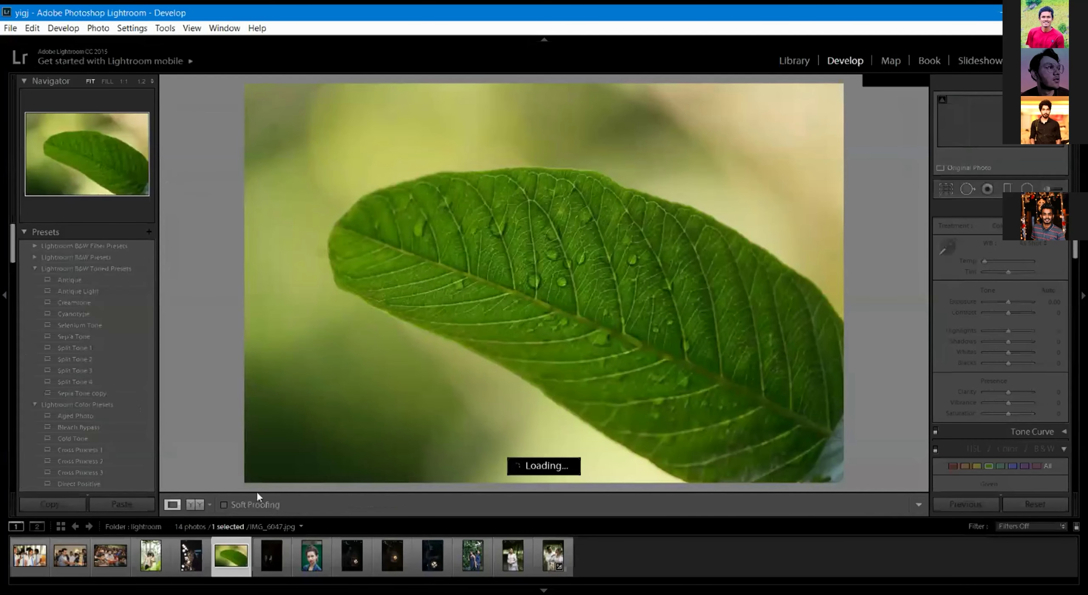
click(312, 557)
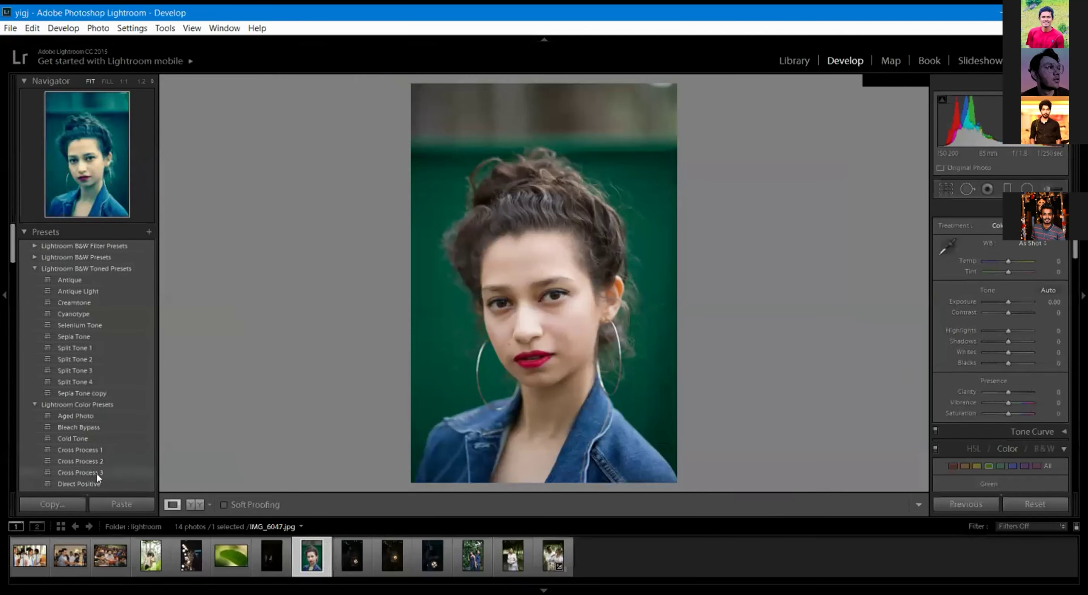
scroll(97, 471, down, 10)
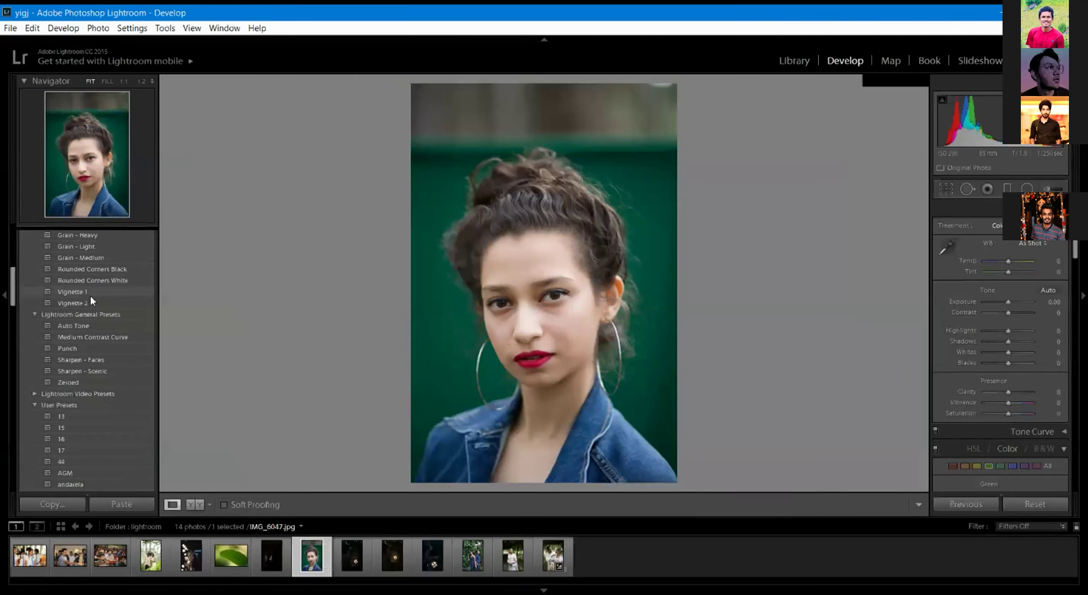
scroll(90, 298, up, 15)
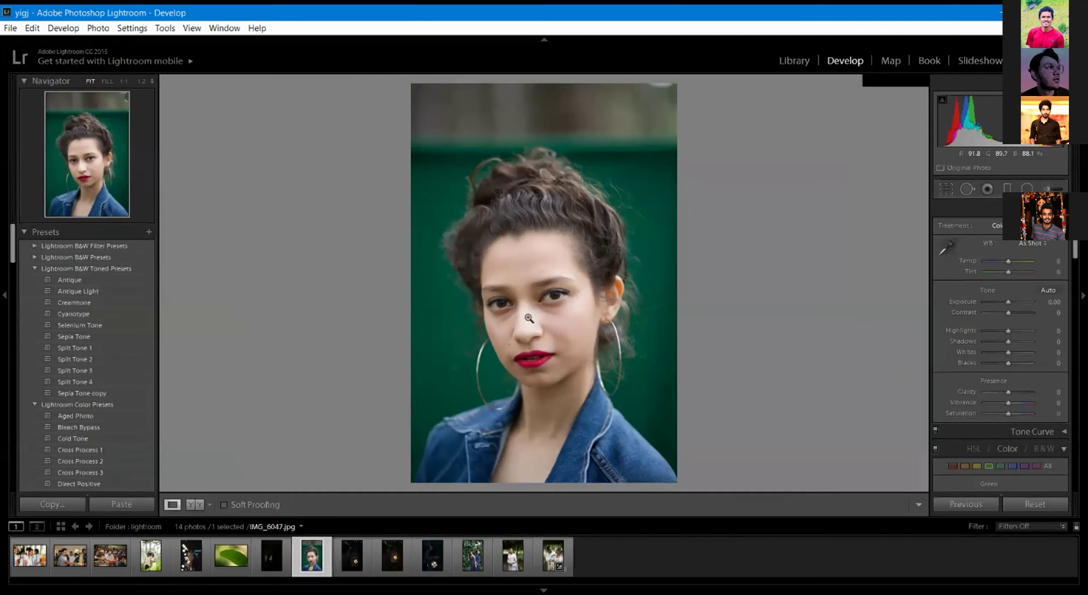
scroll(56, 457, down, 5)
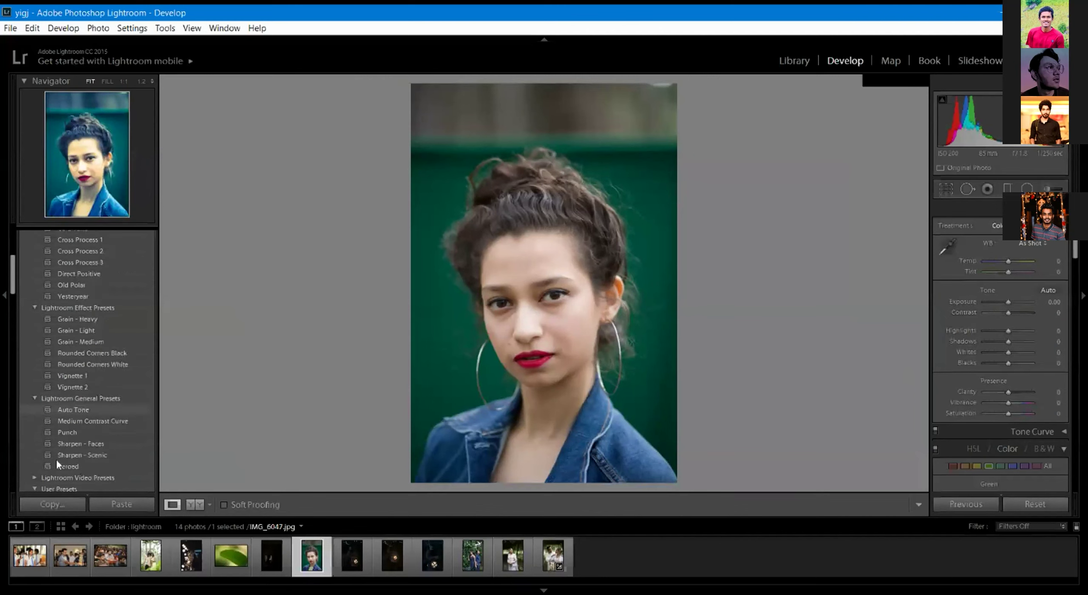
scroll(107, 269, up, 5)
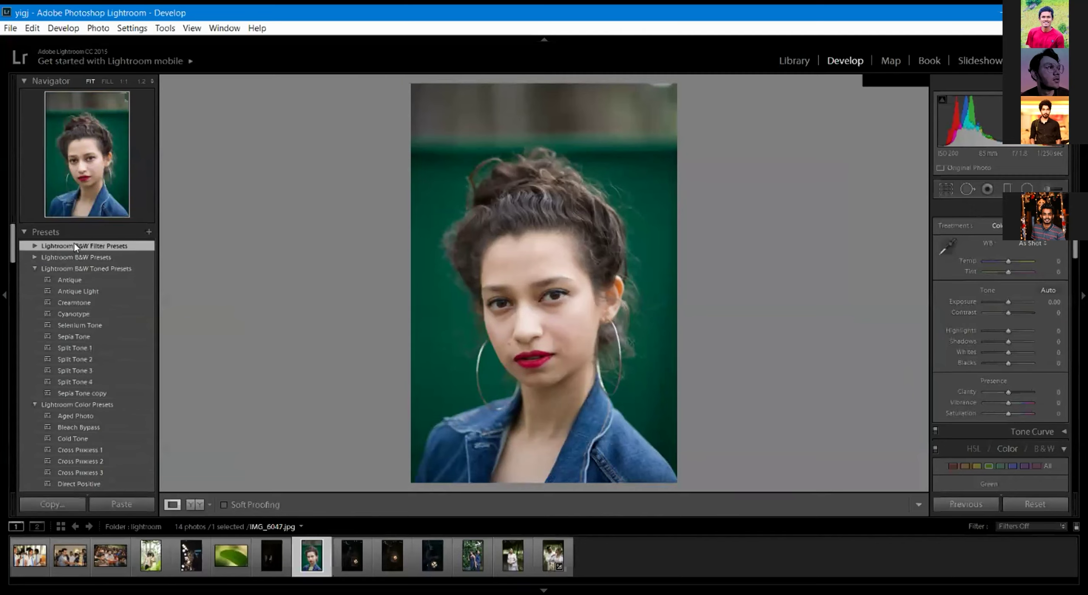
Browse the Lightroom B&W Toned and Color preset groups and the Detail panel.
click(96, 268)
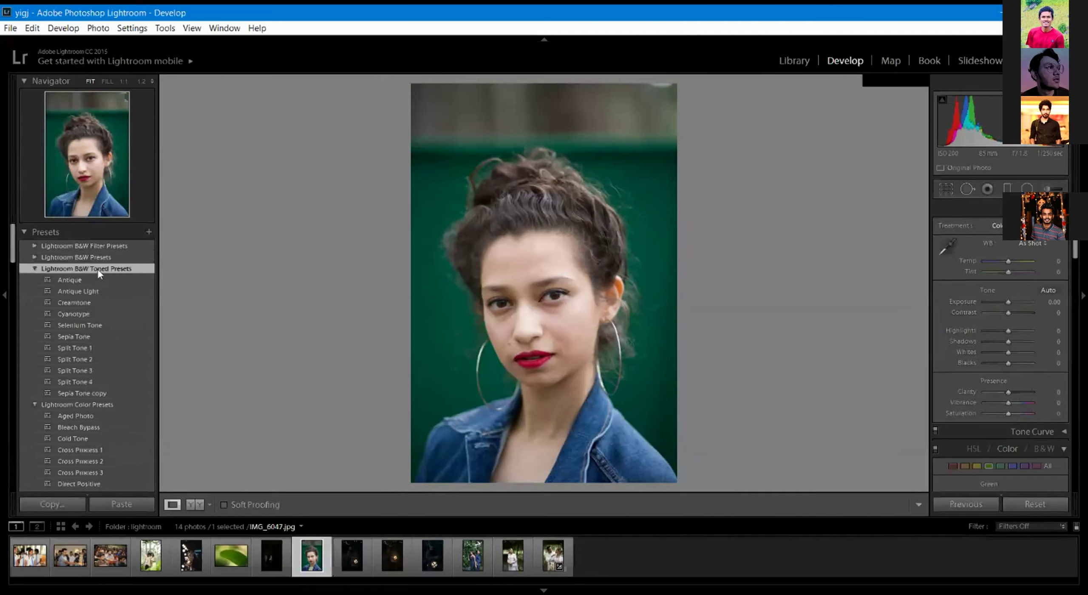
click(85, 406)
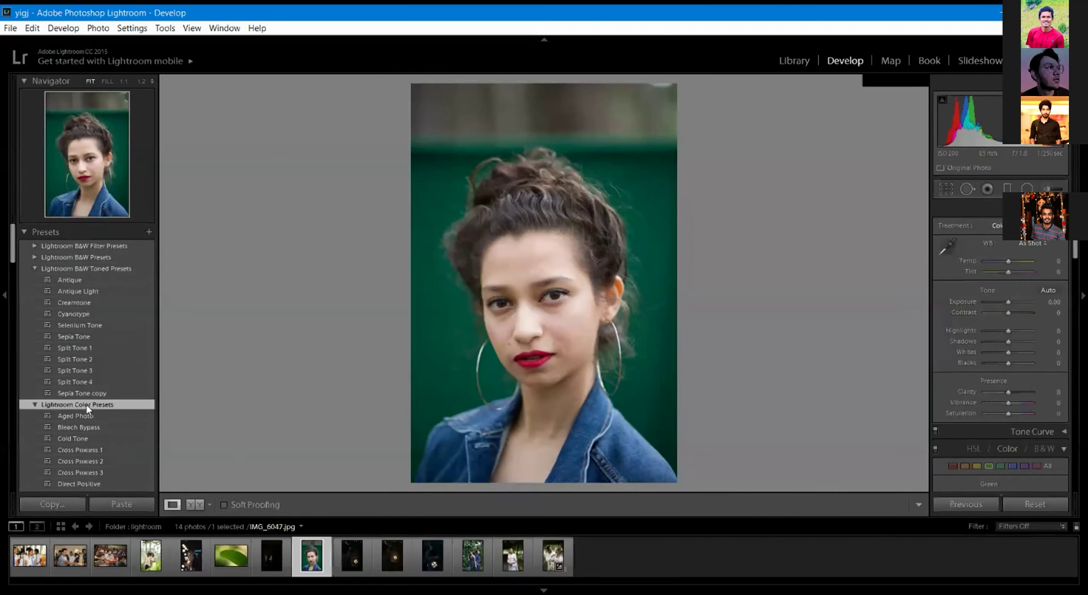
click(110, 269)
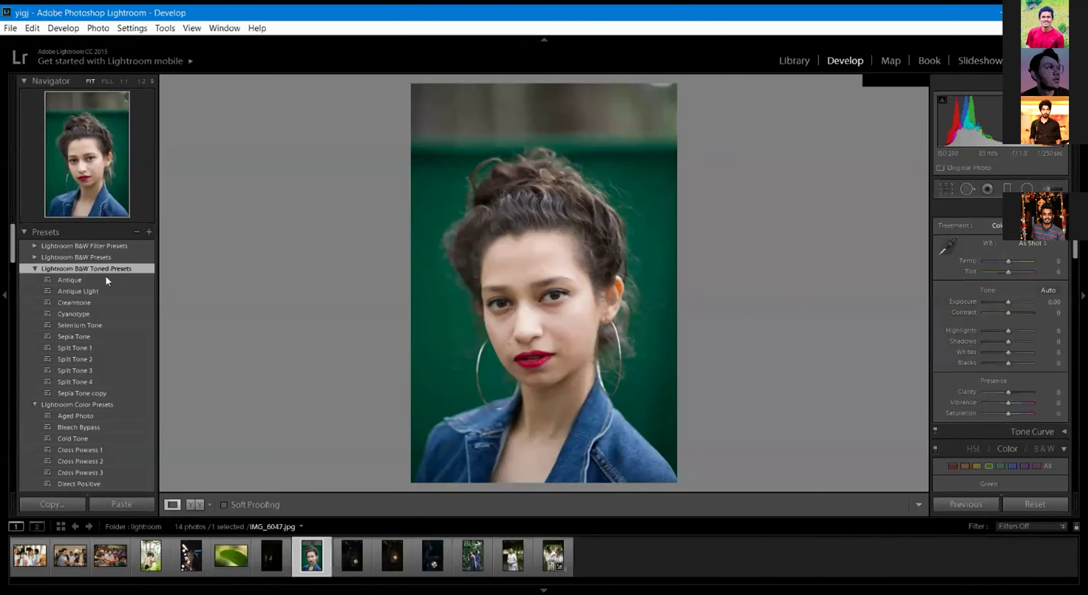
scroll(73, 384, down, 10)
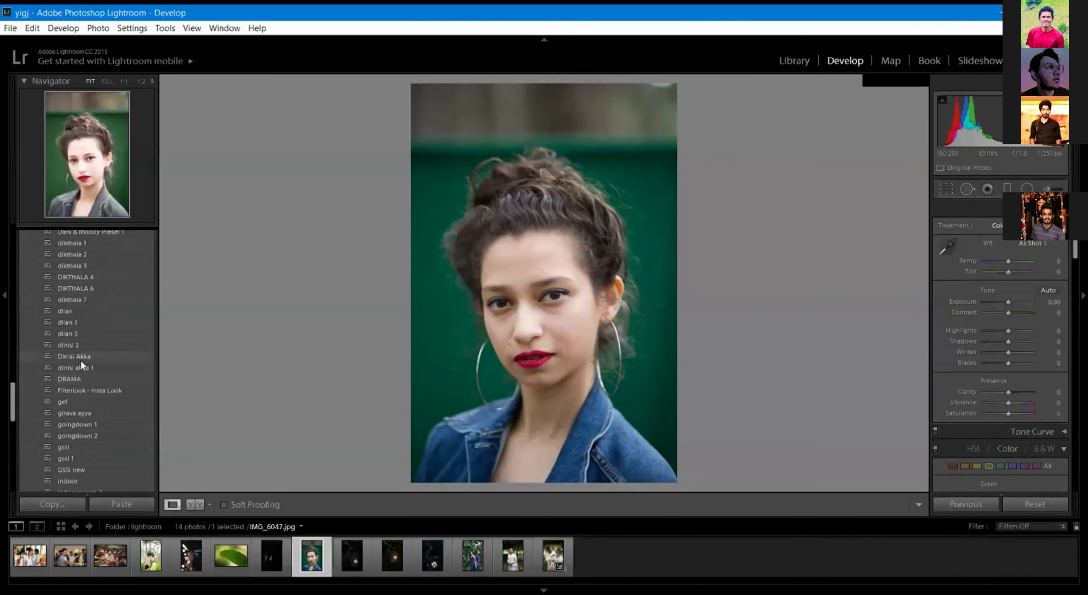
scroll(63, 468, down, 8)
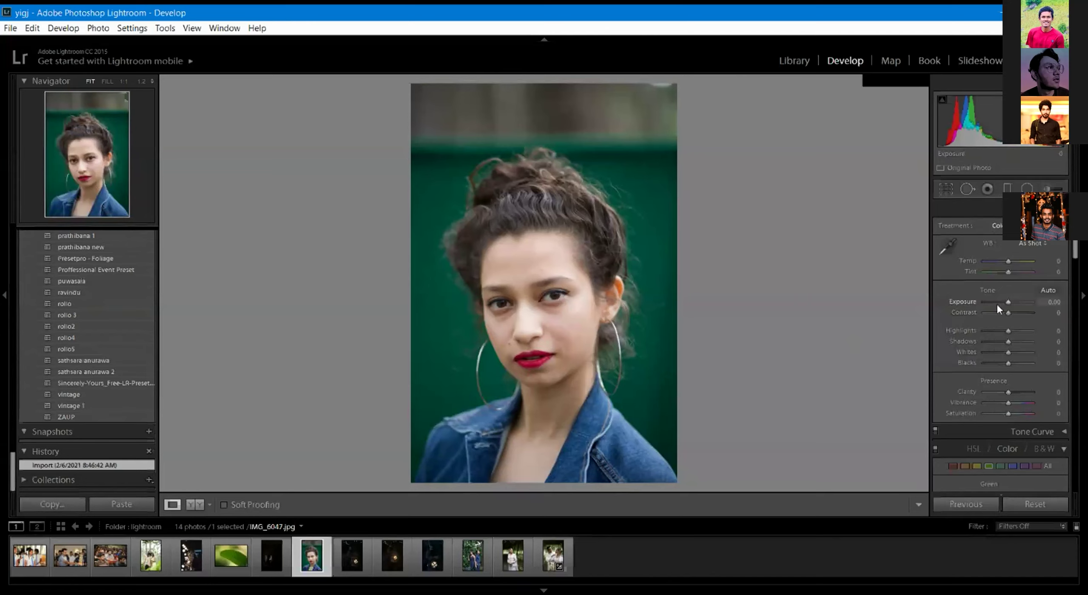
scroll(995, 406, down, 10)
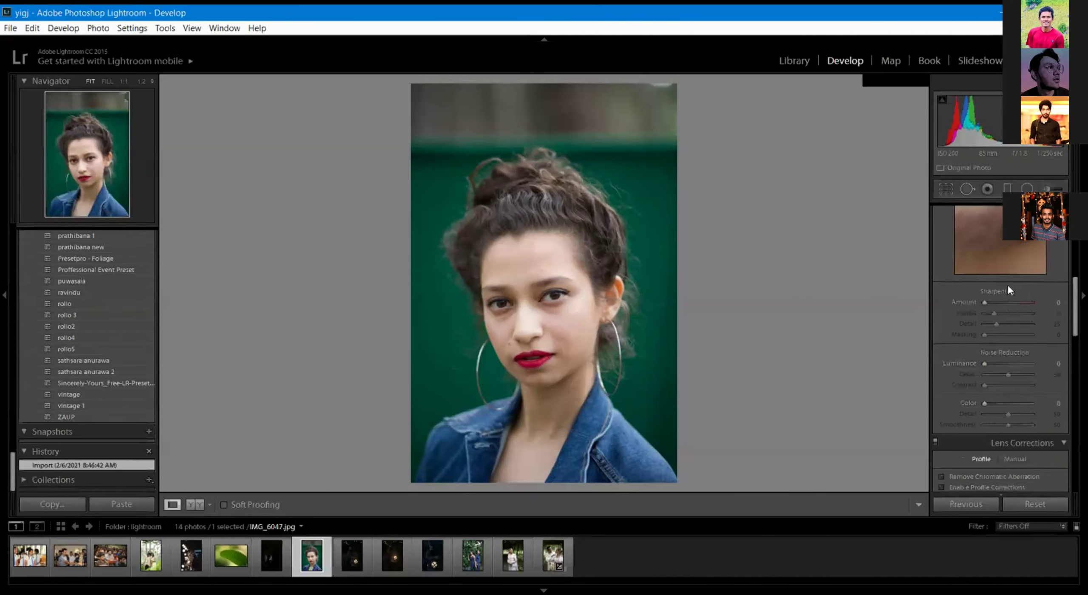
scroll(1007, 286, up, 10)
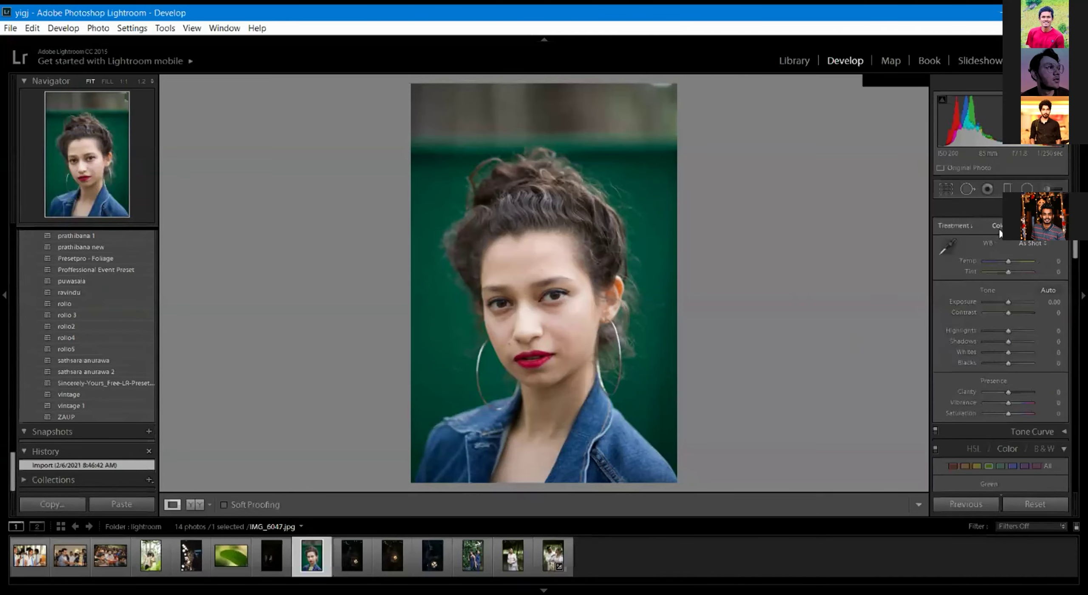
Tighten the portrait's crop from the top-right corner, then switch to Spot Removal.
click(946, 189)
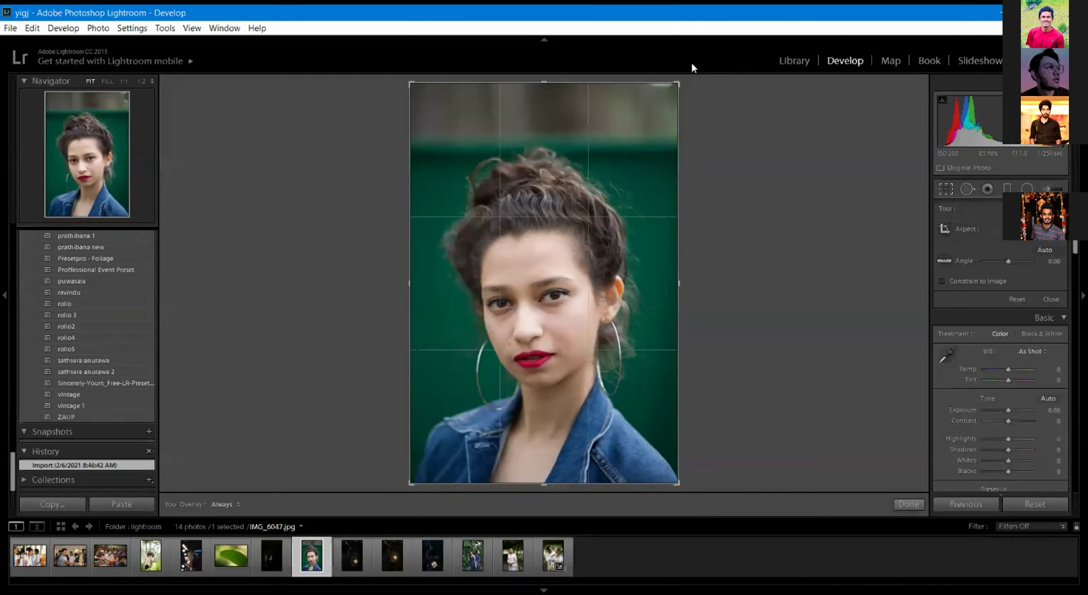
drag(678, 84, 705, 85)
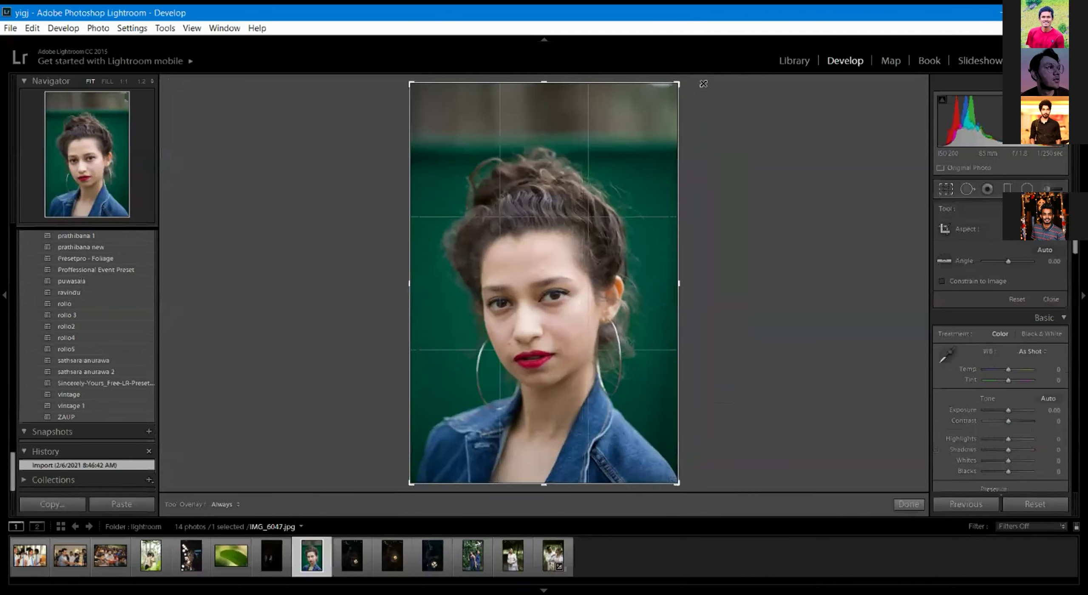
click(967, 190)
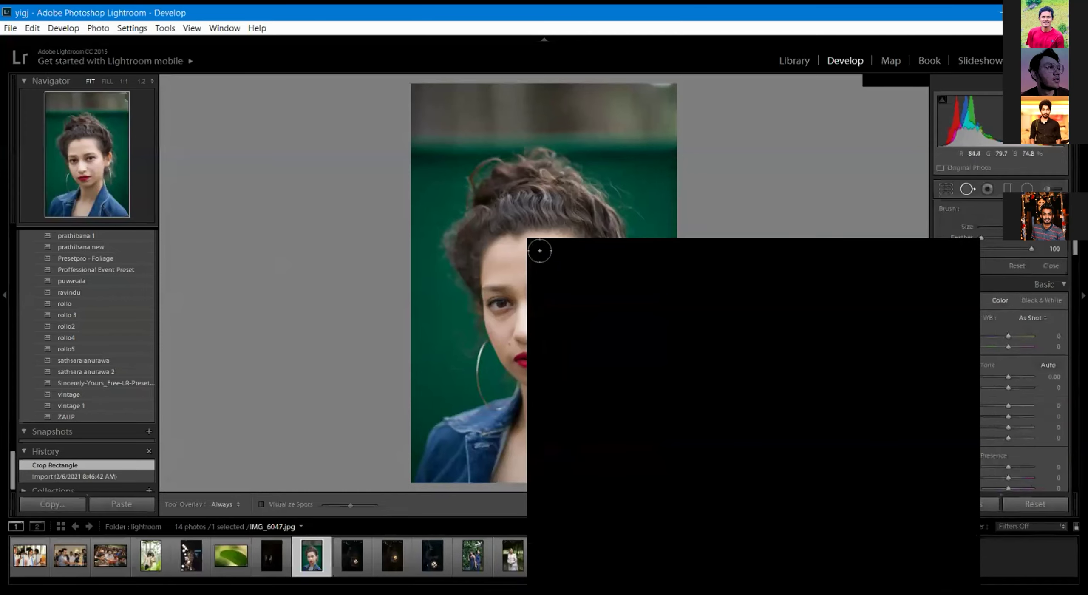
click(539, 250)
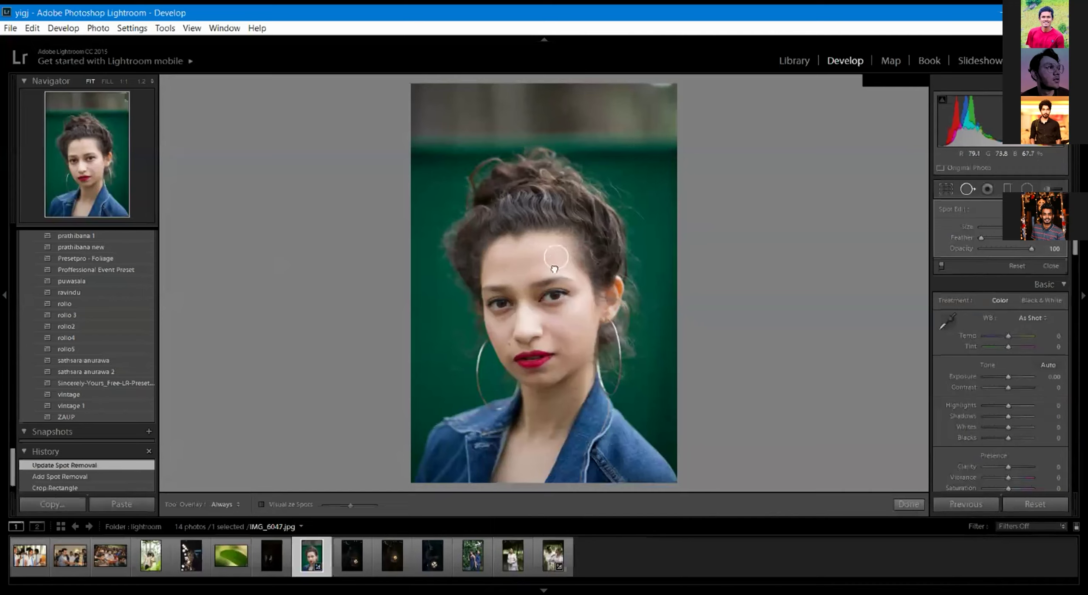
drag(547, 259, 520, 257)
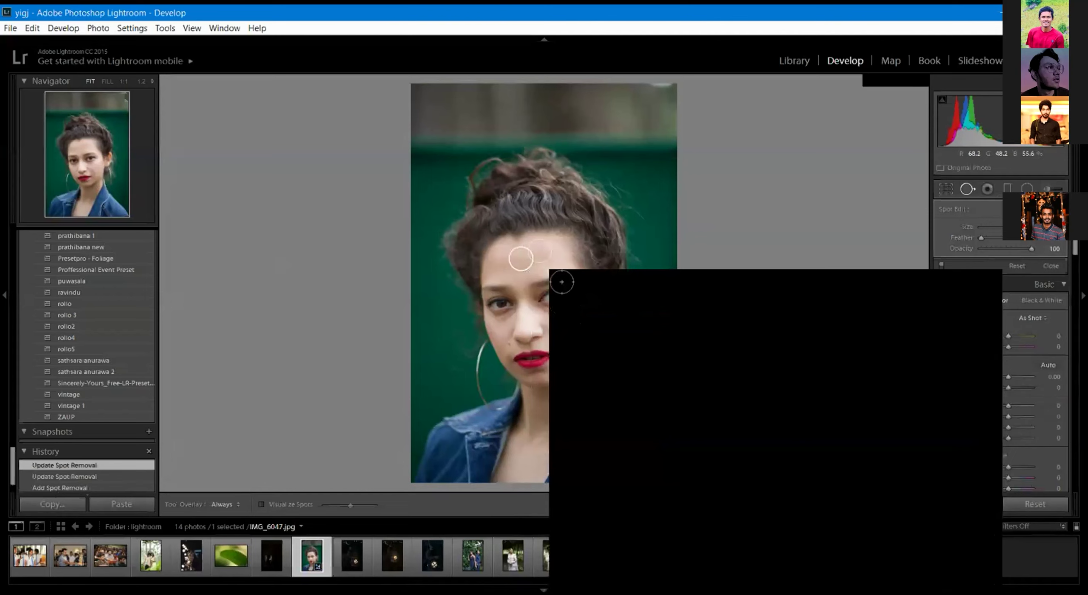
click(555, 297)
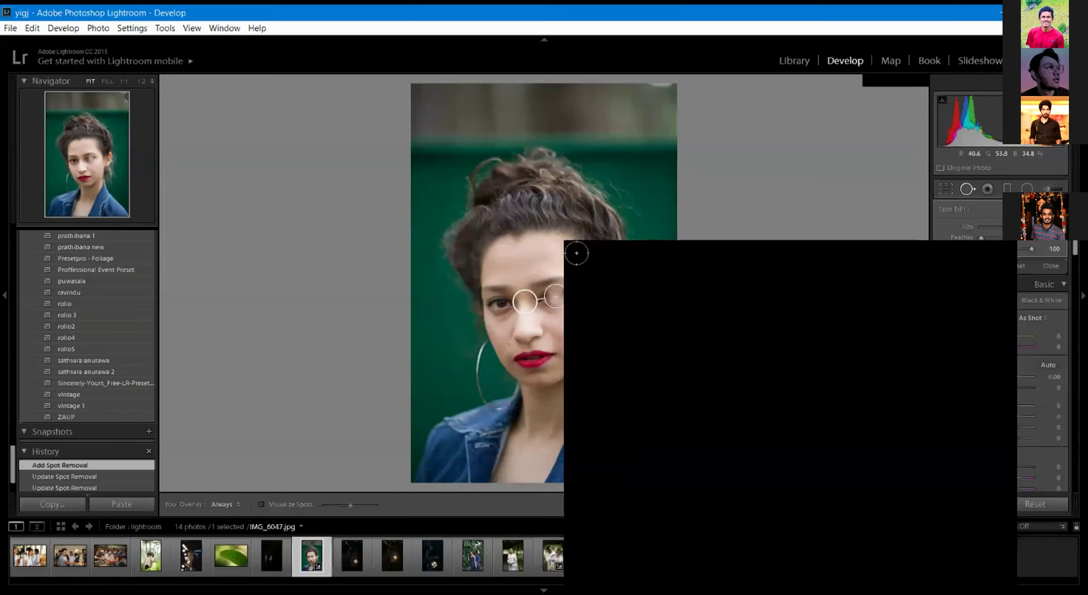
key(ctrl+z)
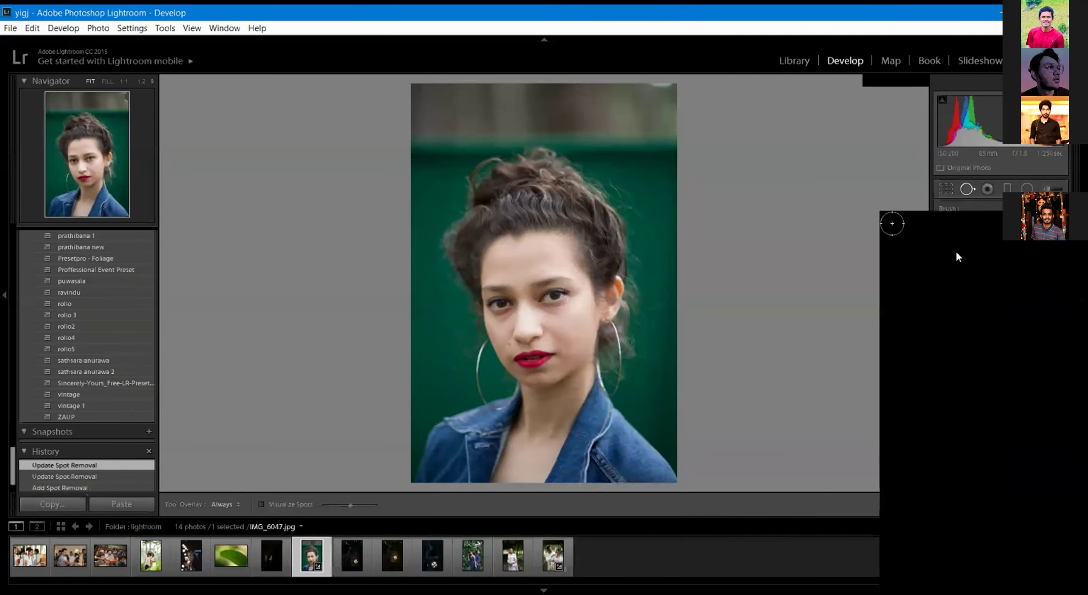
Try red-eye correction on the woman's eye, dismiss the 'Unable to find red eye' warning, and close it.
click(985, 193)
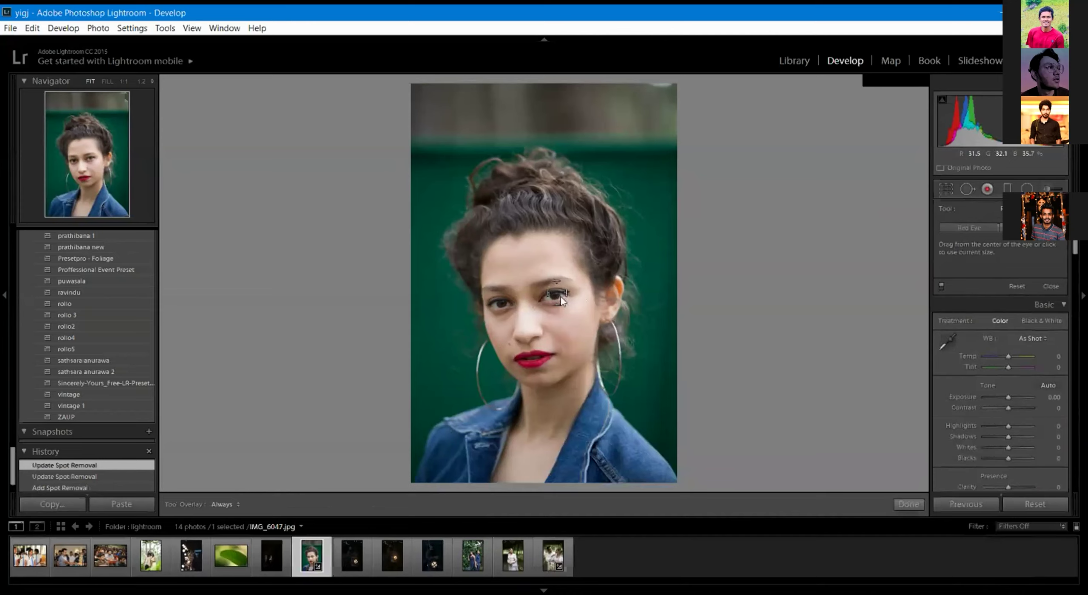
click(561, 296)
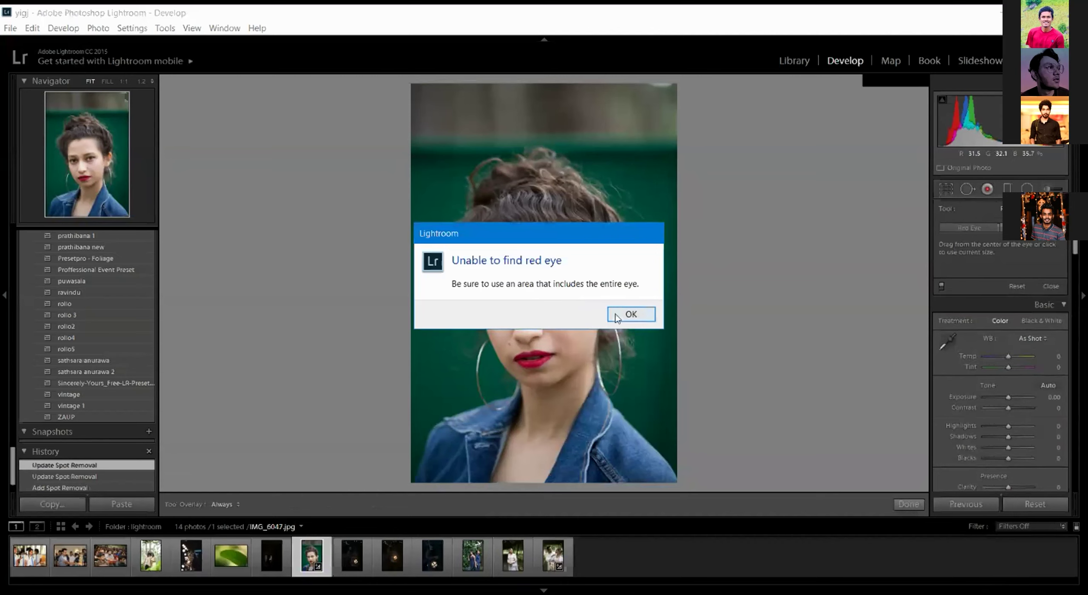
click(628, 314)
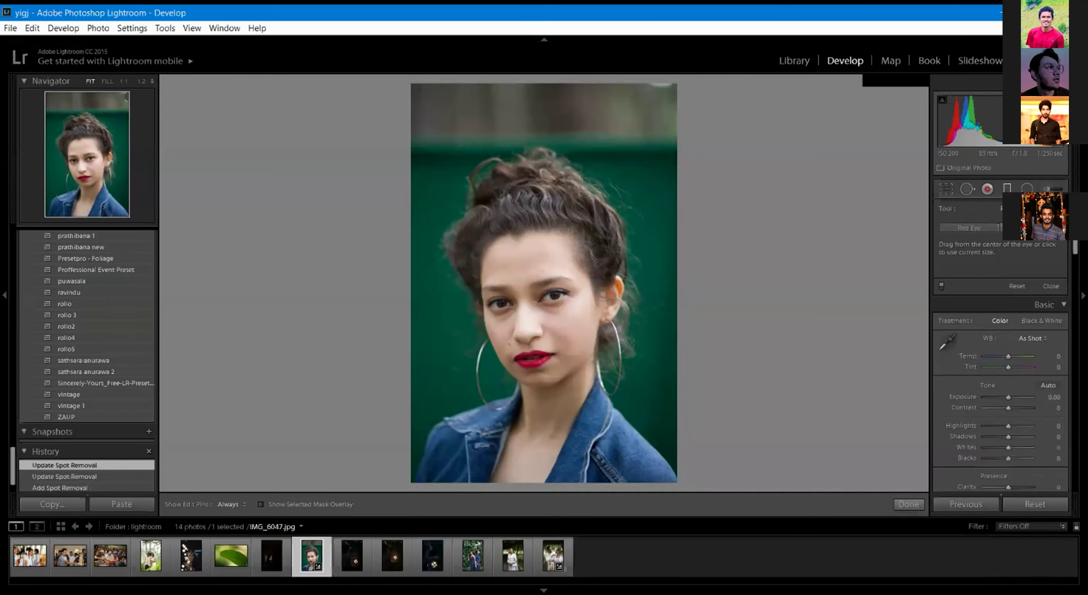
click(987, 189)
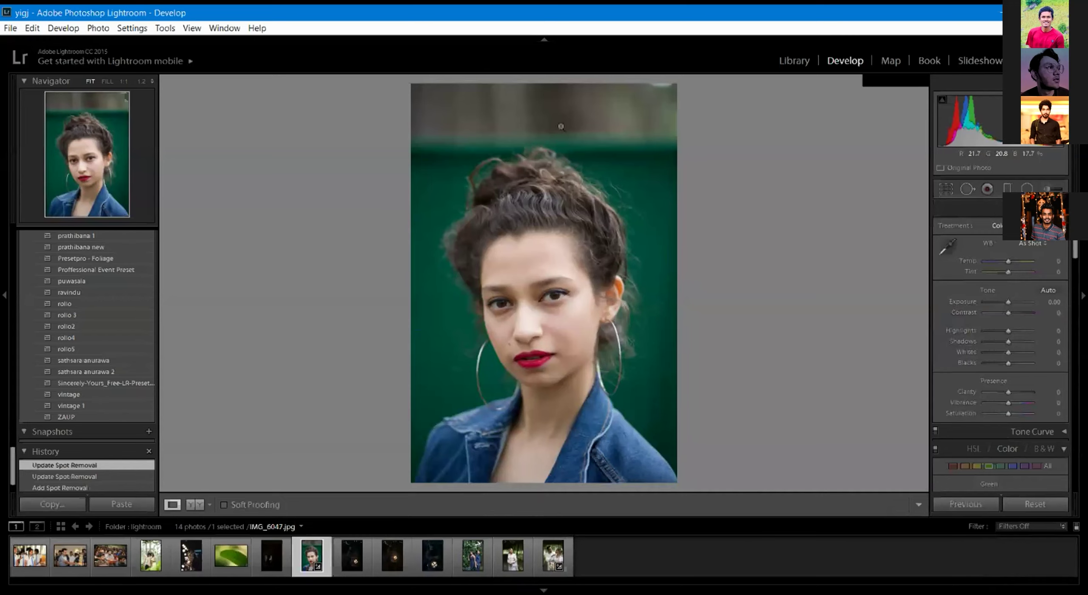
click(1007, 189)
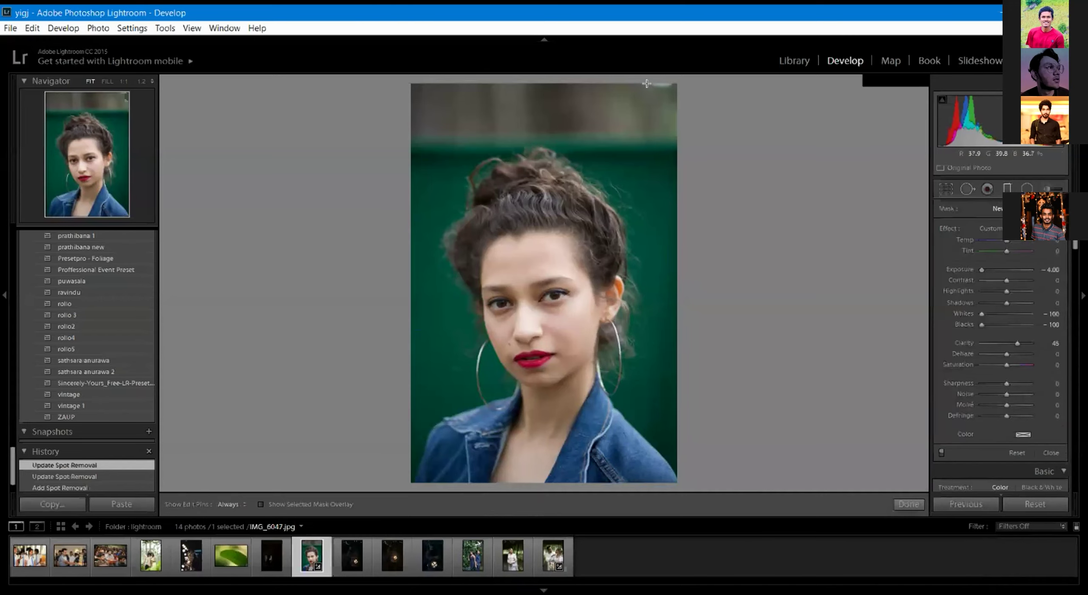
drag(647, 84, 558, 353)
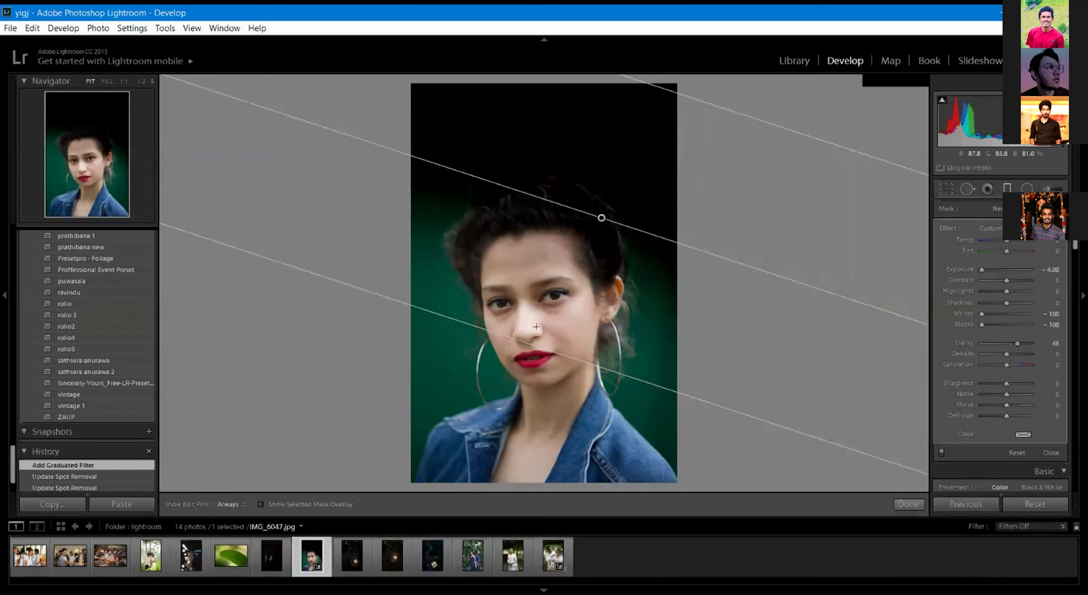
key(ctrl+z)
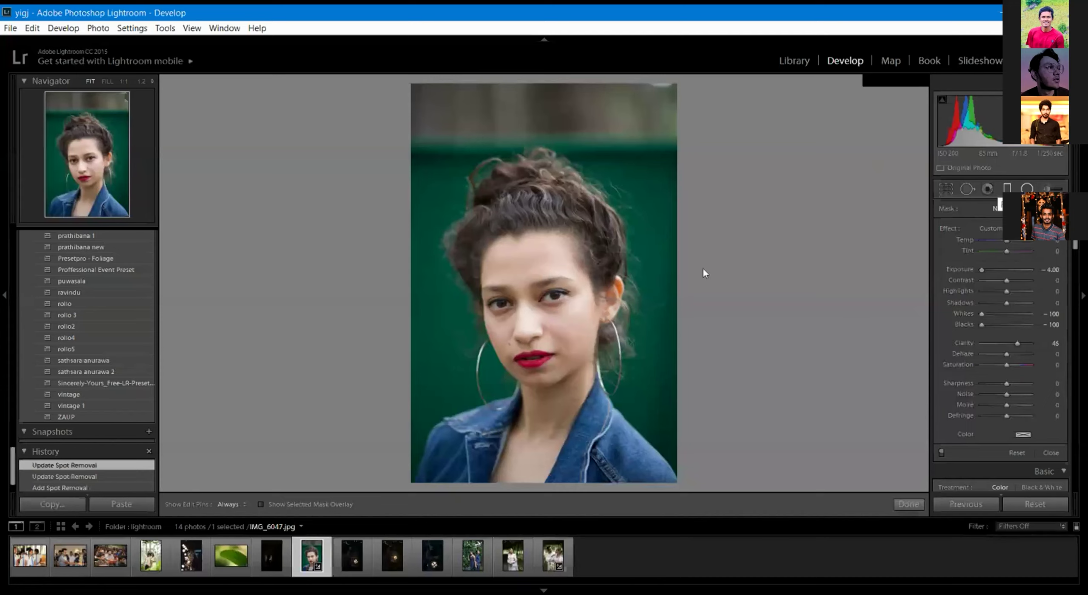
key(shift+m)
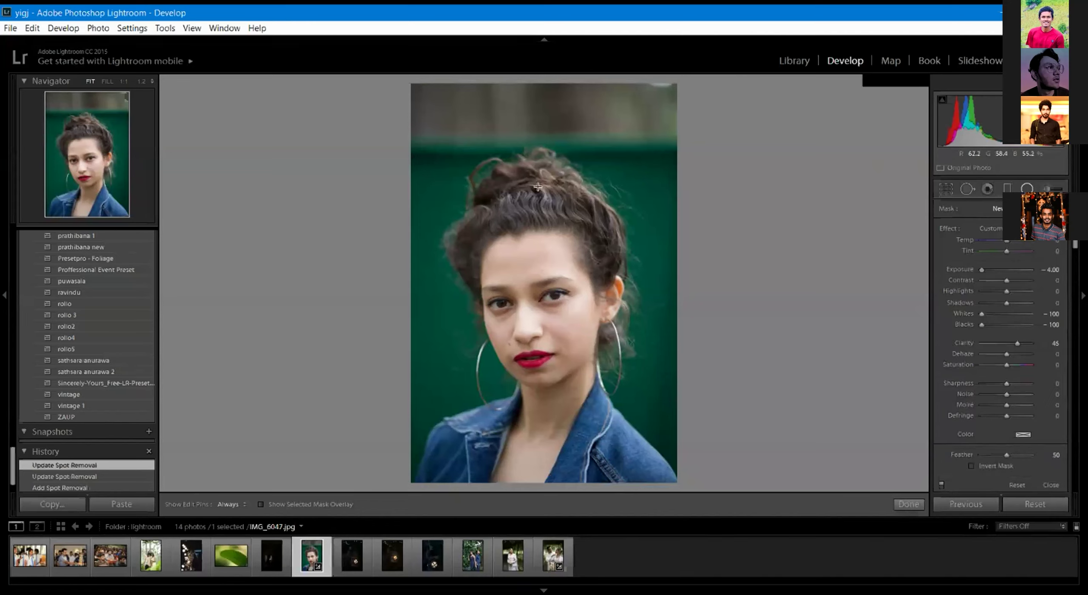
key(shift+m)
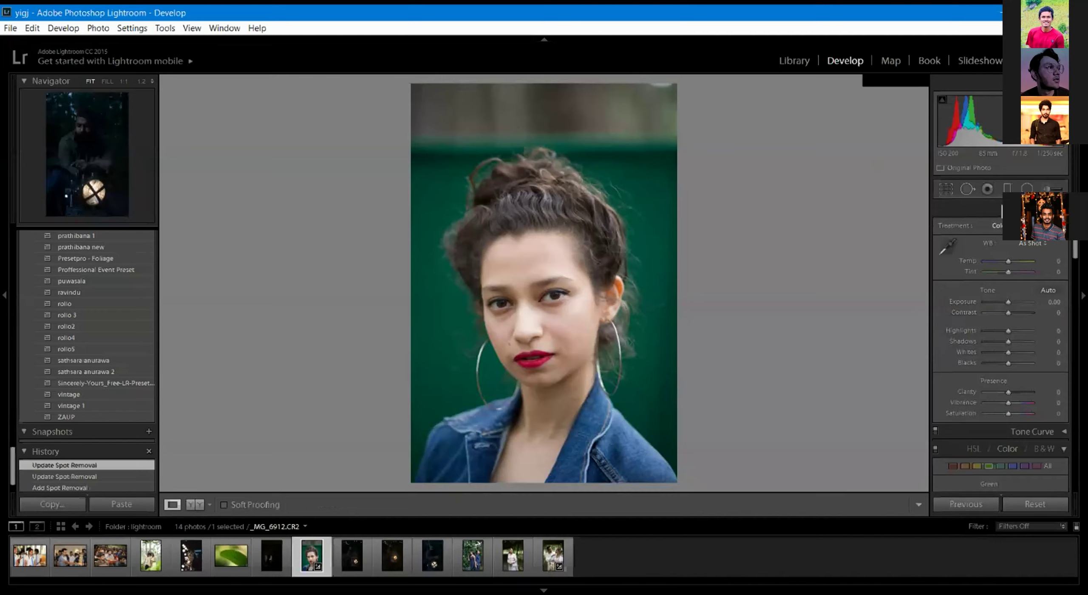
Paint an adjustment brush mask over the green background on both sides of the woman.
click(1058, 188)
click(1044, 189)
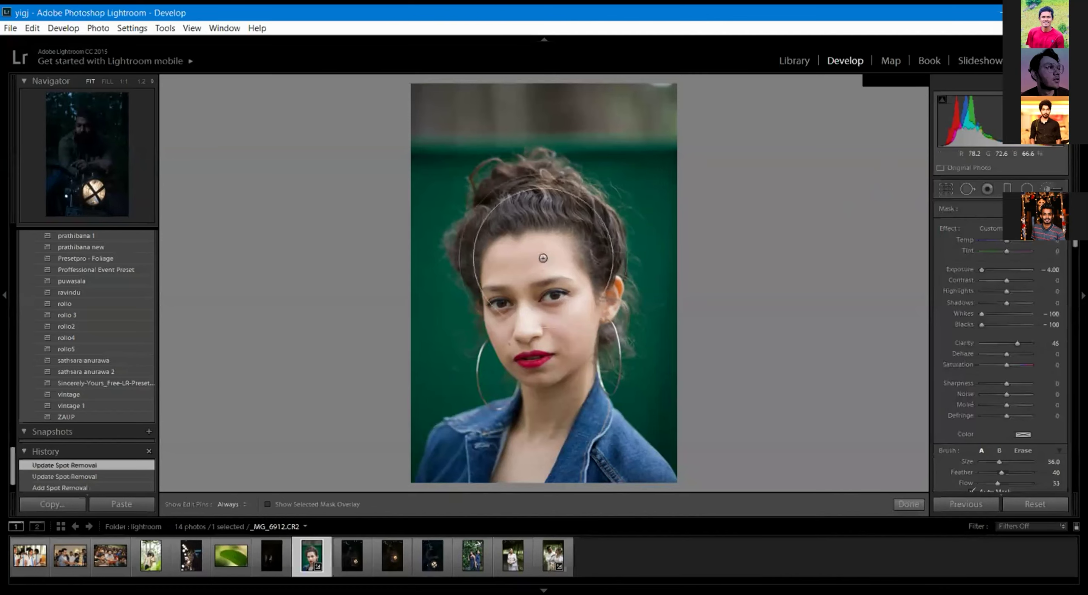
key(h)
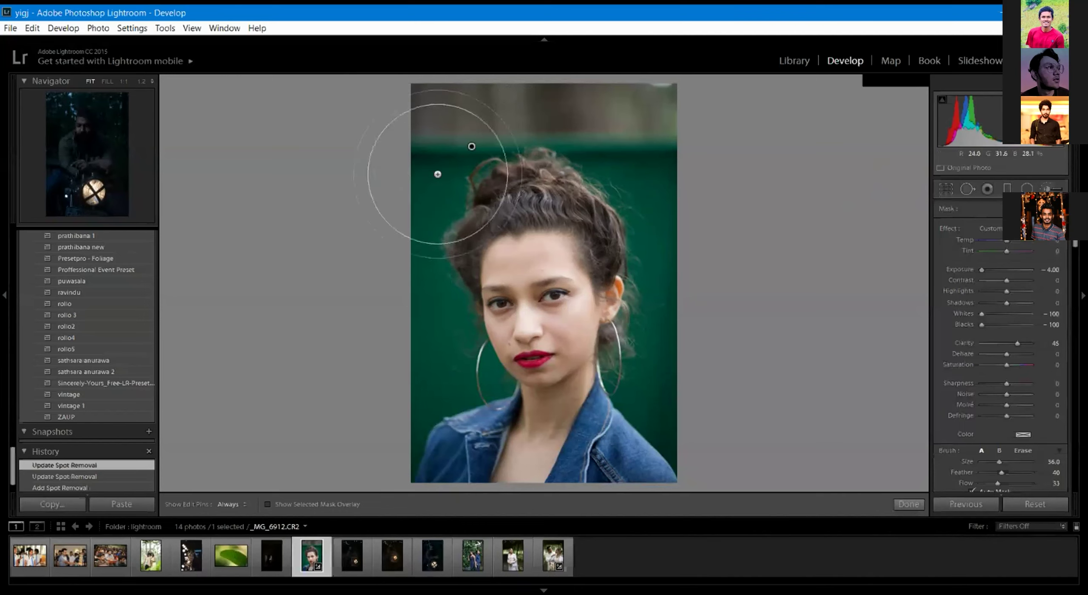
mouse_move(649, 150)
mouse_down()
mouse_move(636, 309)
mouse_move(651, 364)
mouse_up()
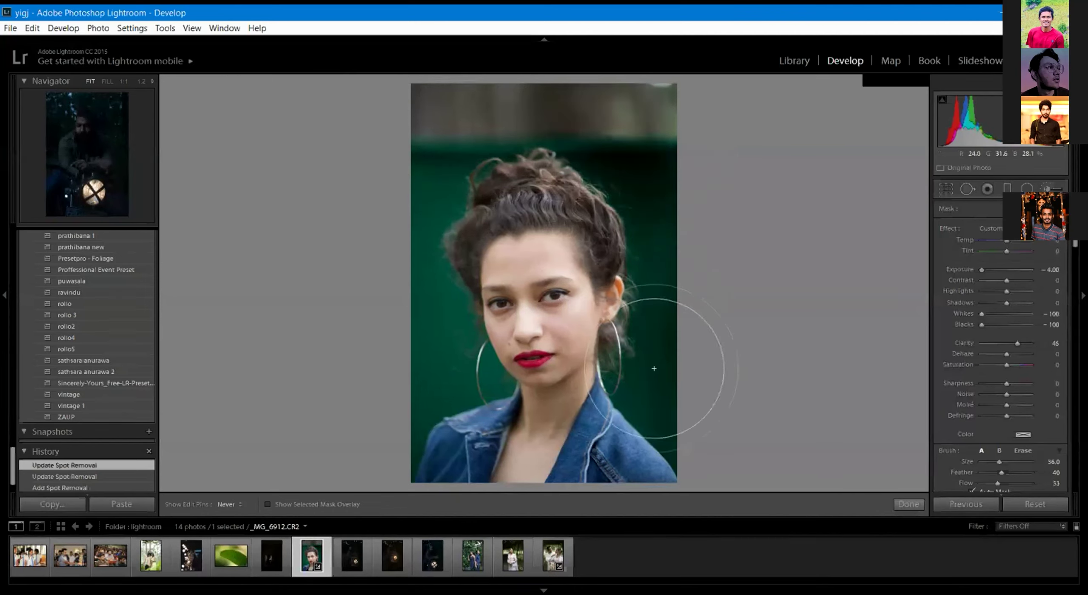
mouse_move(445, 153)
mouse_down()
mouse_move(431, 224)
mouse_move(490, 374)
mouse_move(463, 384)
mouse_move(476, 360)
mouse_move(458, 204)
mouse_move(549, 167)
mouse_move(380, 291)
mouse_move(471, 327)
mouse_move(1048, 275)
mouse_up()
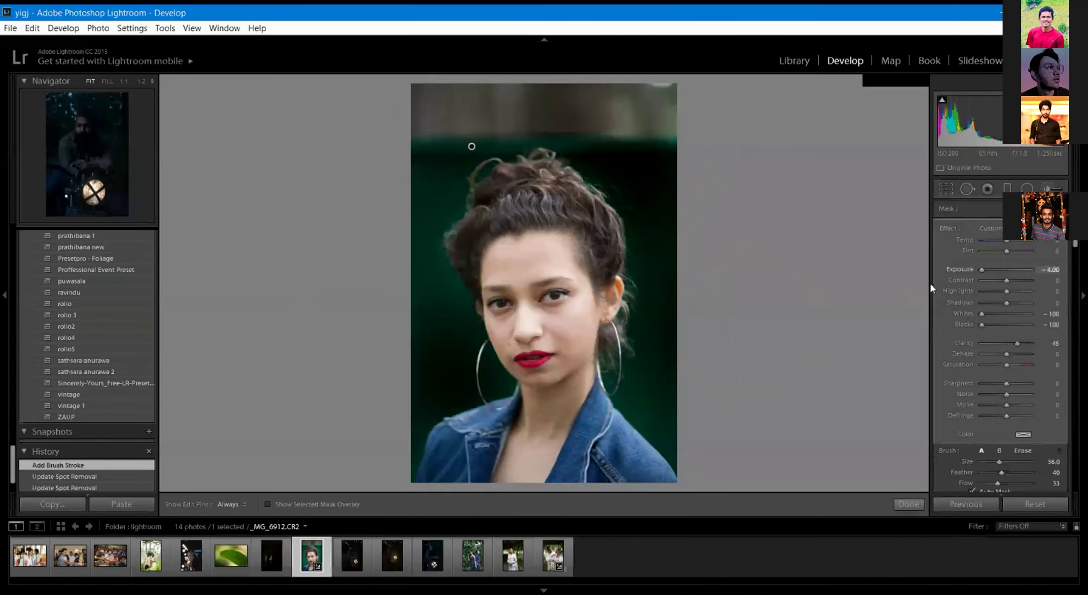
mouse_move(1031, 269)
mouse_down()
mouse_move(954, 288)
mouse_move(947, 281)
mouse_move(1003, 267)
mouse_move(969, 280)
mouse_move(1018, 277)
mouse_move(1008, 278)
mouse_up()
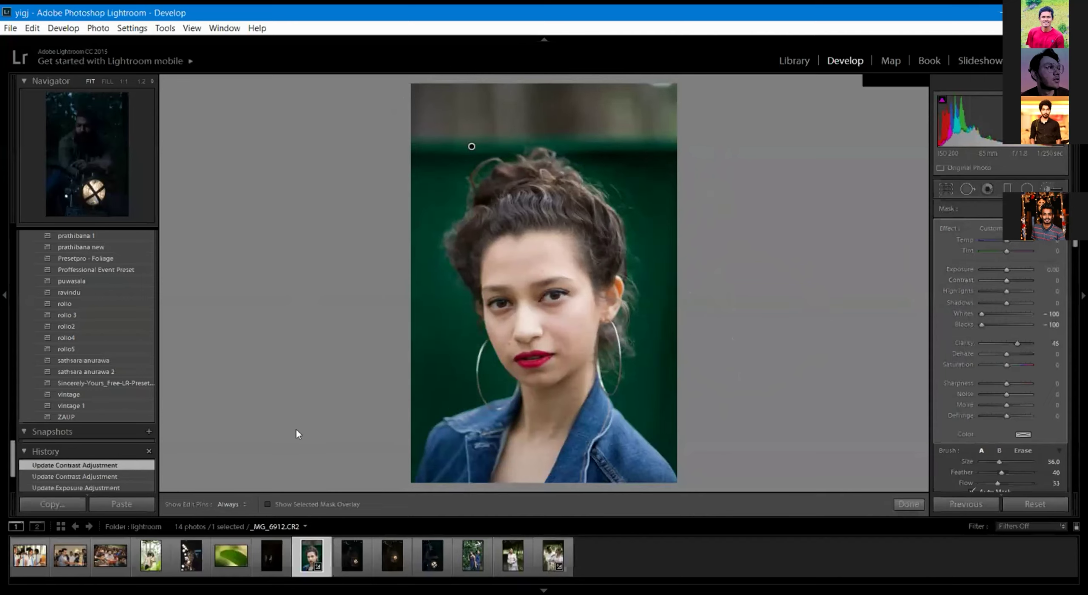
Undo two adjustments, reset the brush effect, and set its Exposure to -0.14.
key(ctrl+z)
key(ctrl+z)
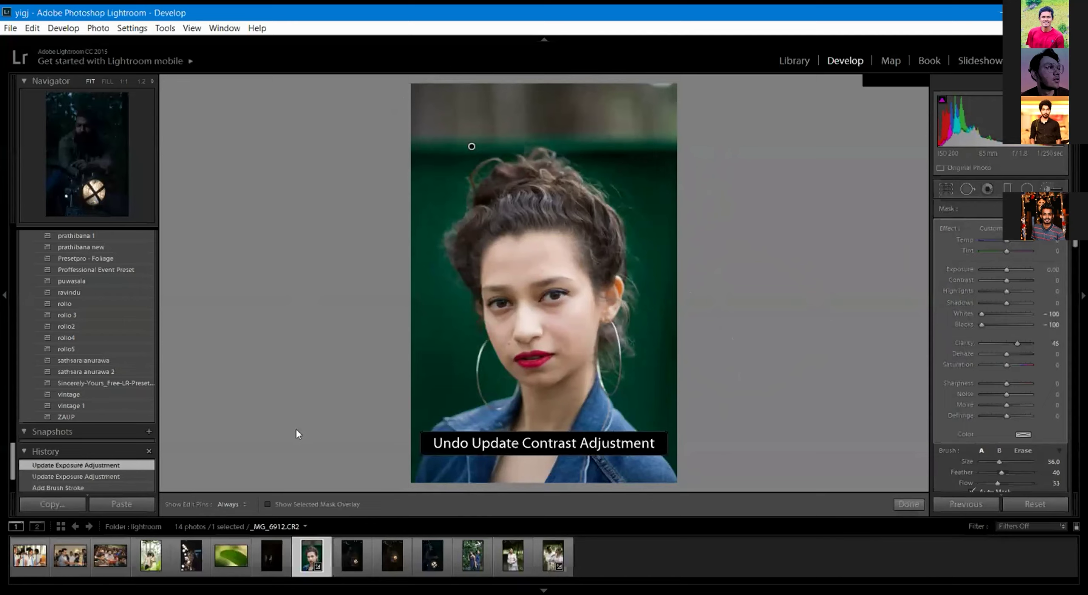
key(ctrl+z)
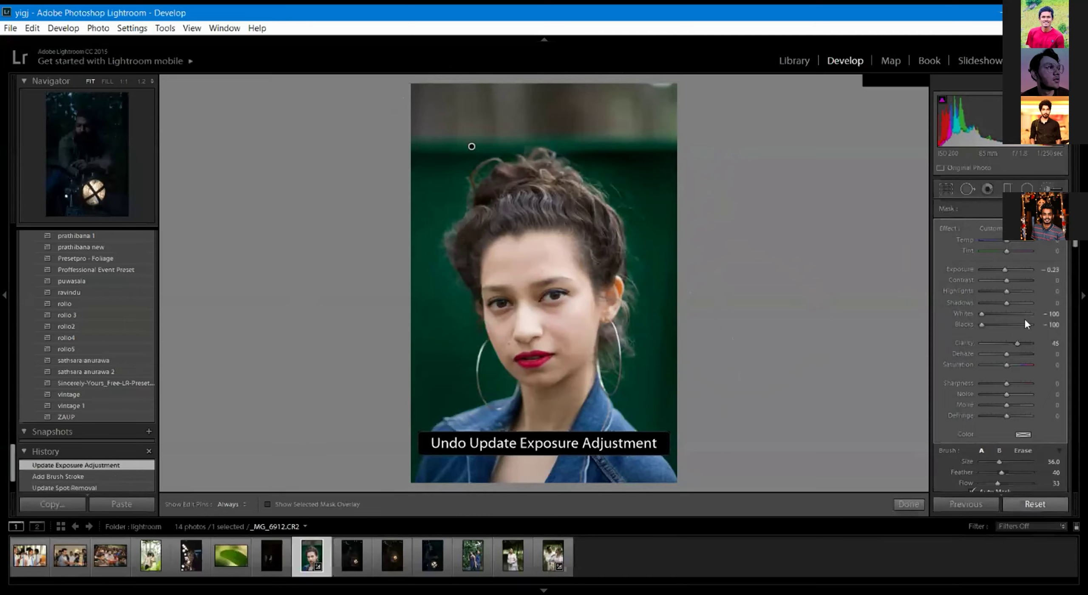
double_click(952, 226)
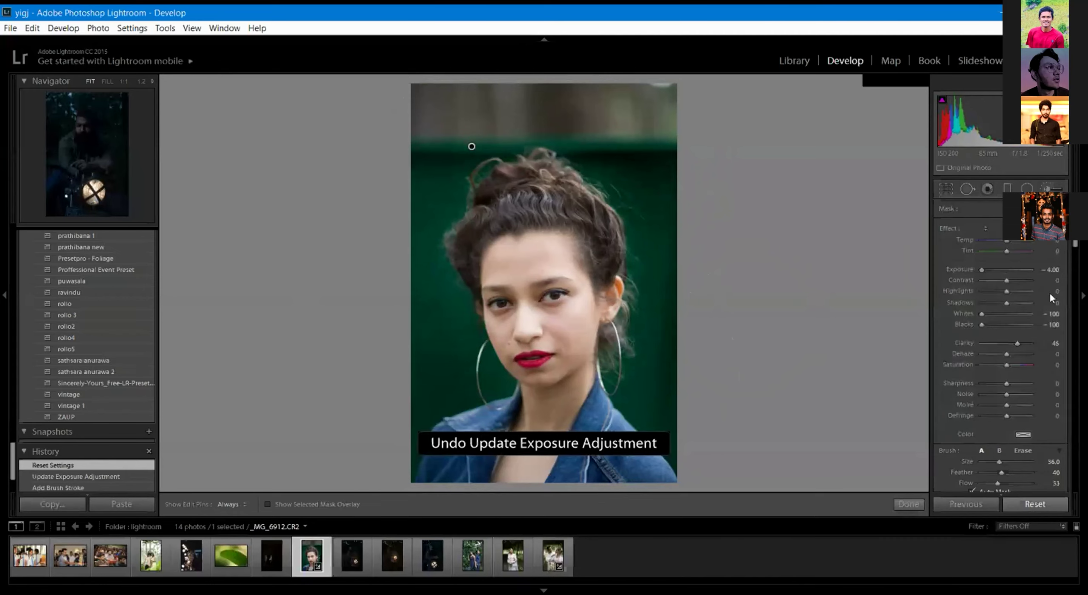
scroll(1049, 291, down, 3)
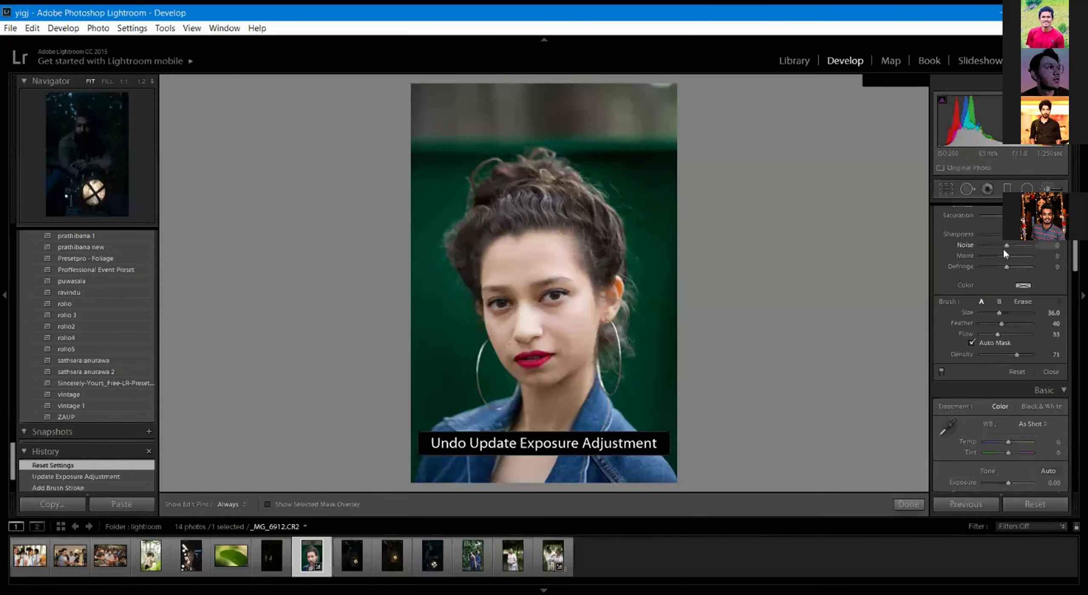
scroll(1003, 246, up, 3)
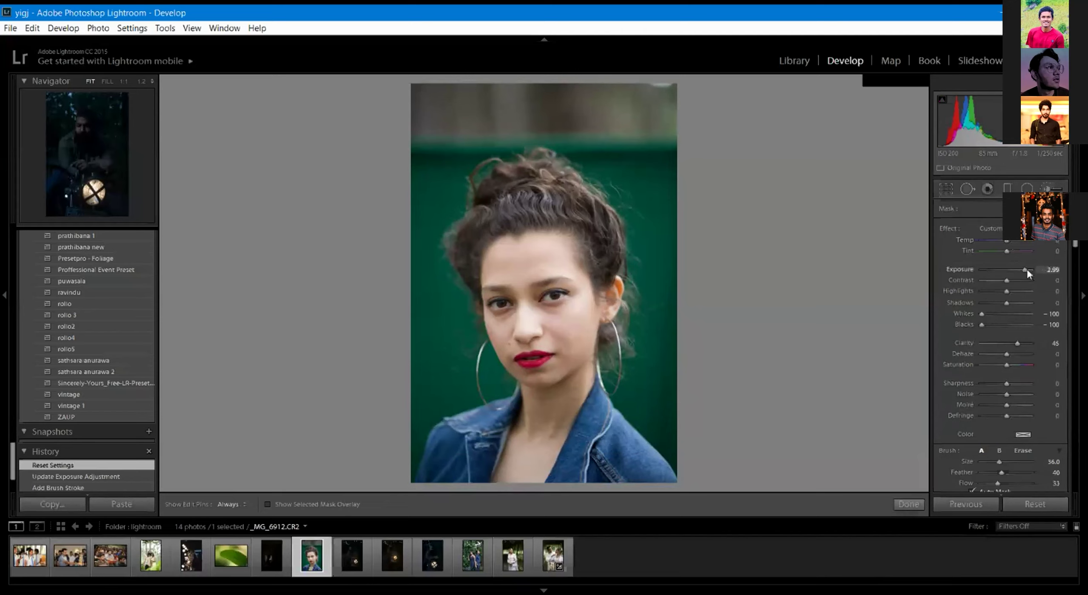
drag(1009, 271, 1008, 271)
Open _MG_6904.CR2 from the filmstrip and close the adjustment brush with Done.
click(345, 572)
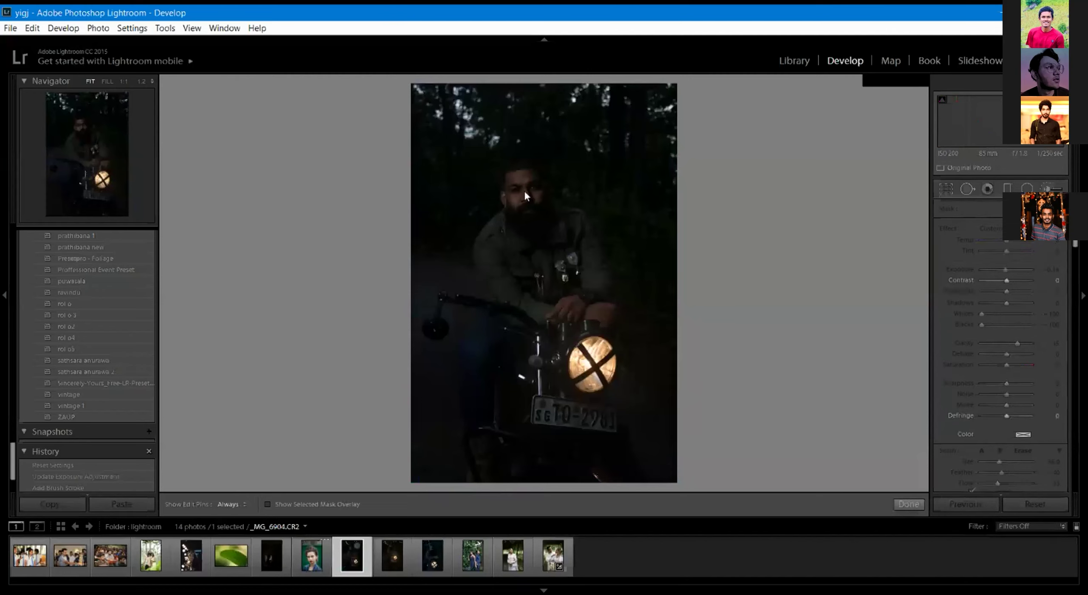
mouse_move(1006, 272)
mouse_down()
mouse_move(1044, 272)
mouse_move(1004, 275)
mouse_up()
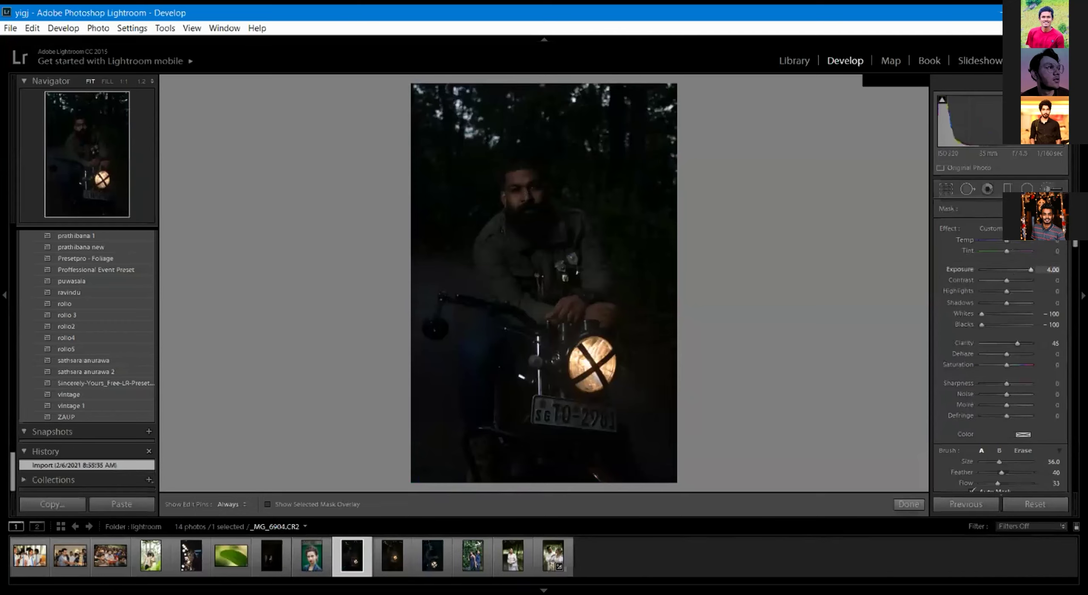
click(908, 504)
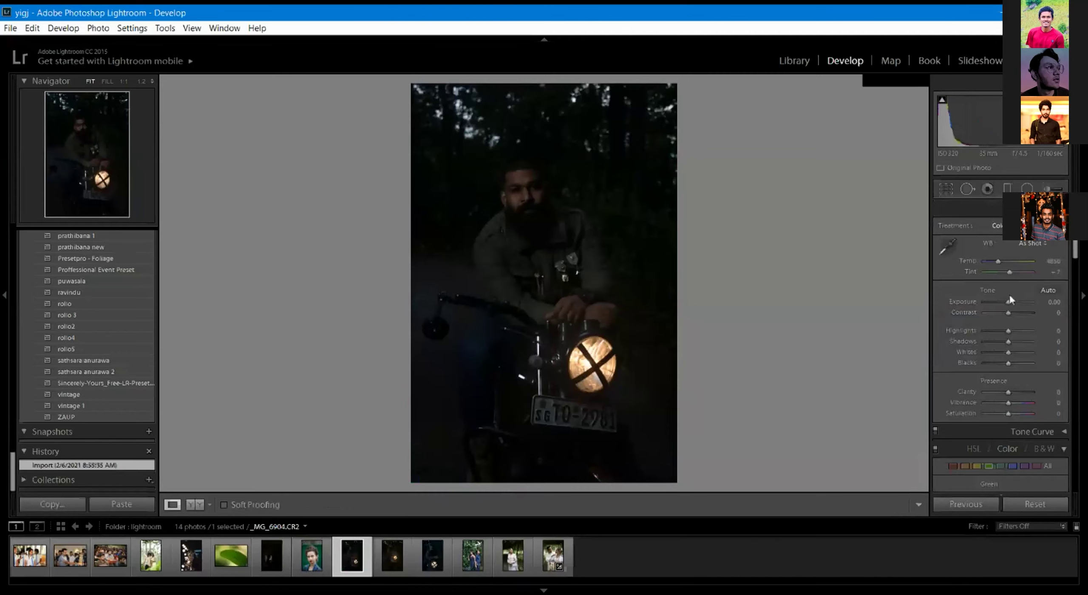
Try brightening exposure, reset it to 0.00, and drag Contrast down to -100.
drag(1008, 304, 985, 304)
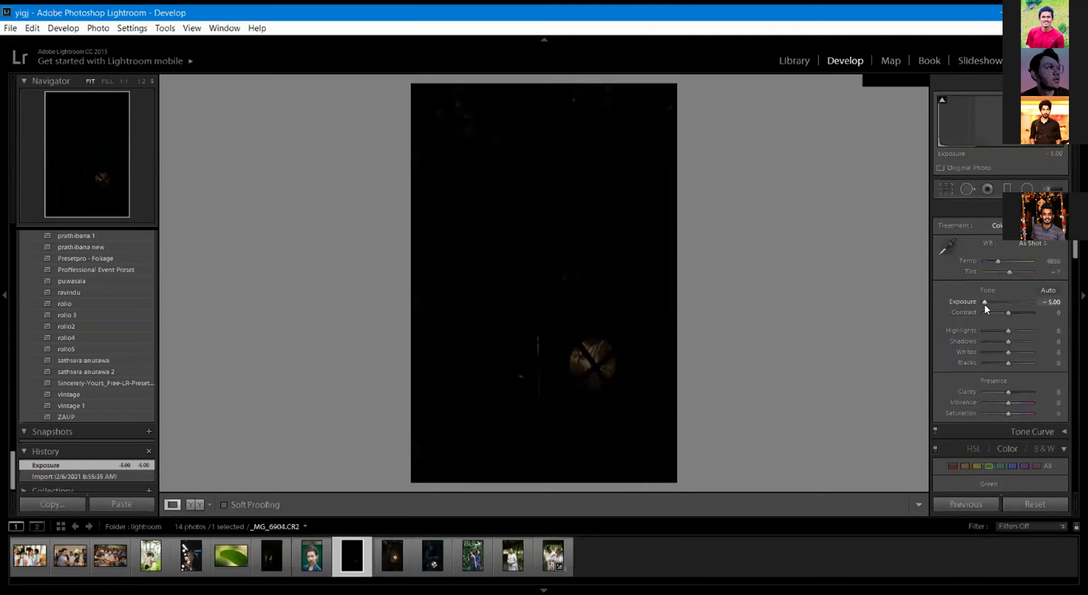
double_click(984, 303)
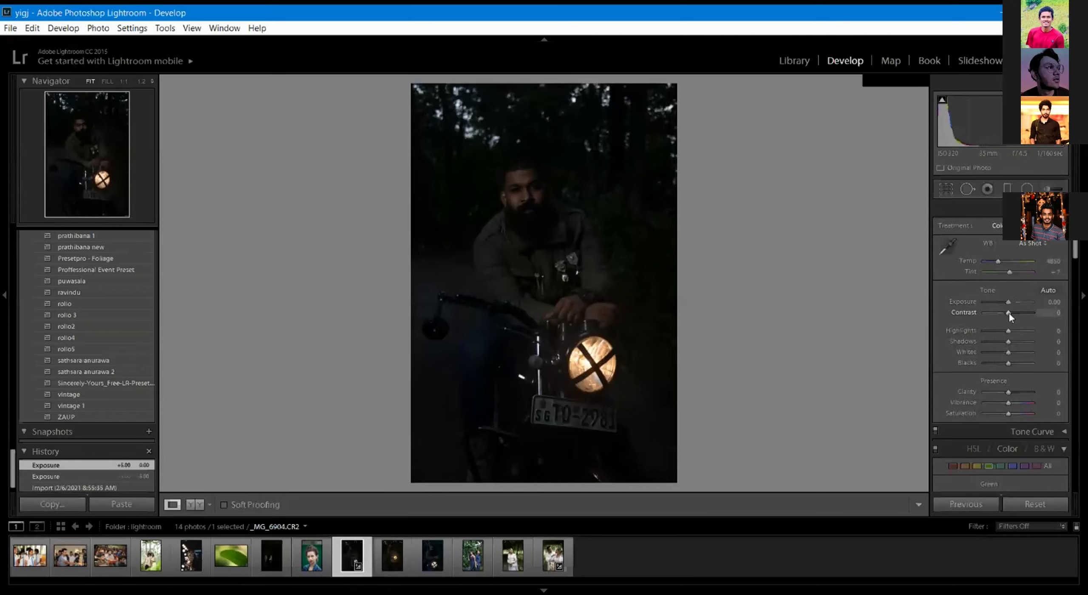
drag(1008, 313, 1034, 314)
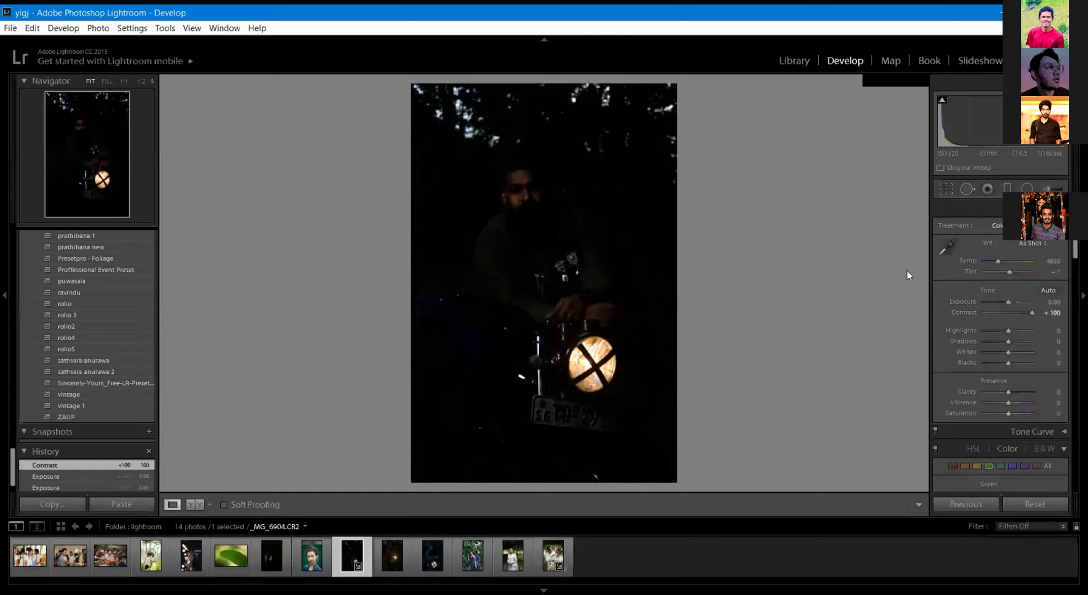
drag(1032, 312, 977, 311)
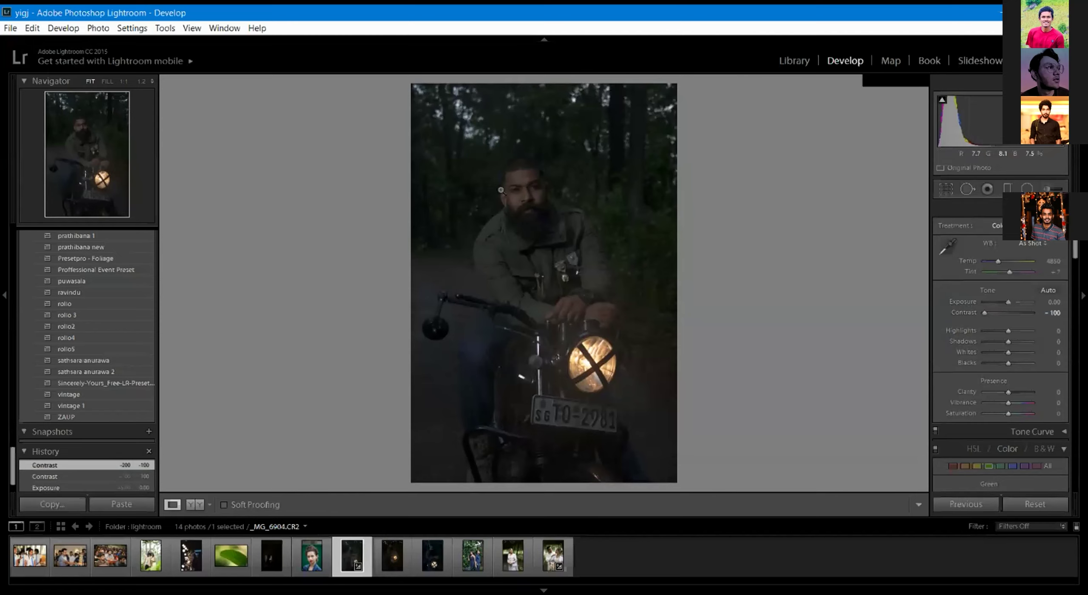
Reset Contrast to 0 and inspect the photo at 1:1 zoom.
double_click(984, 311)
click(985, 313)
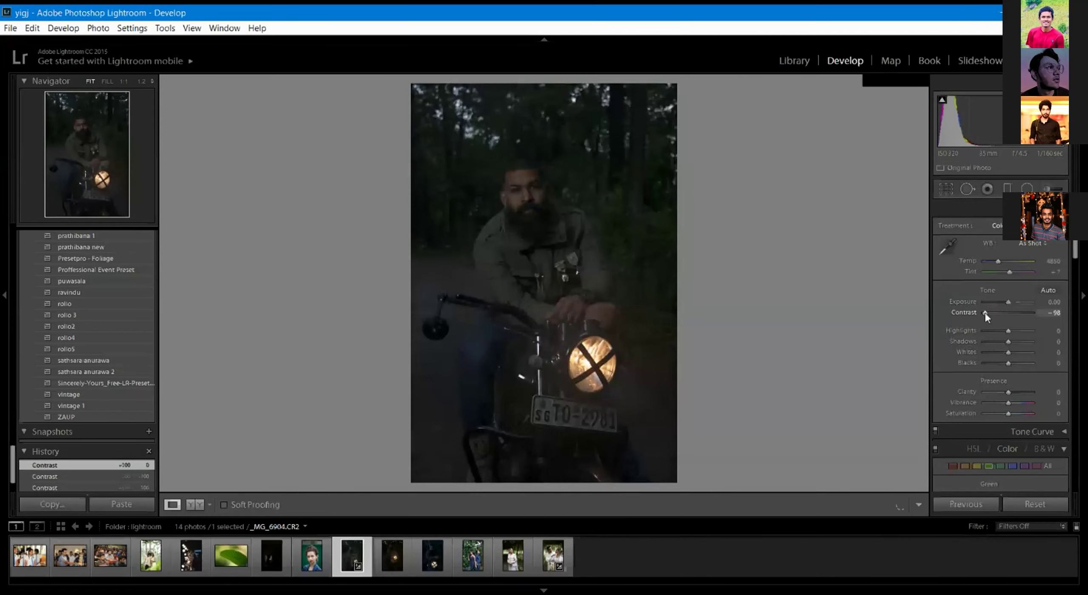
double_click(986, 313)
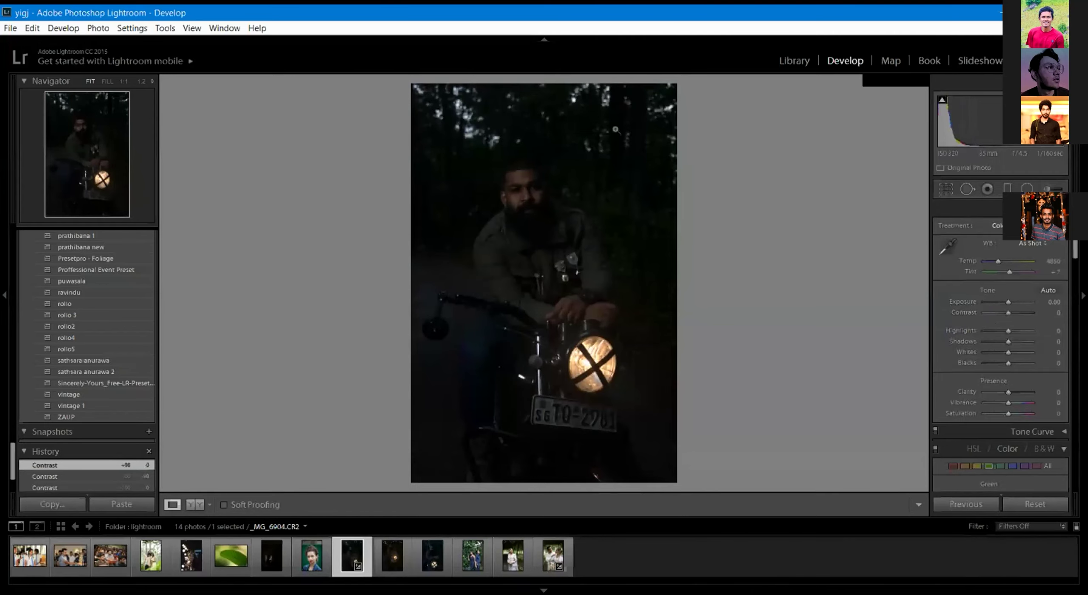
click(606, 104)
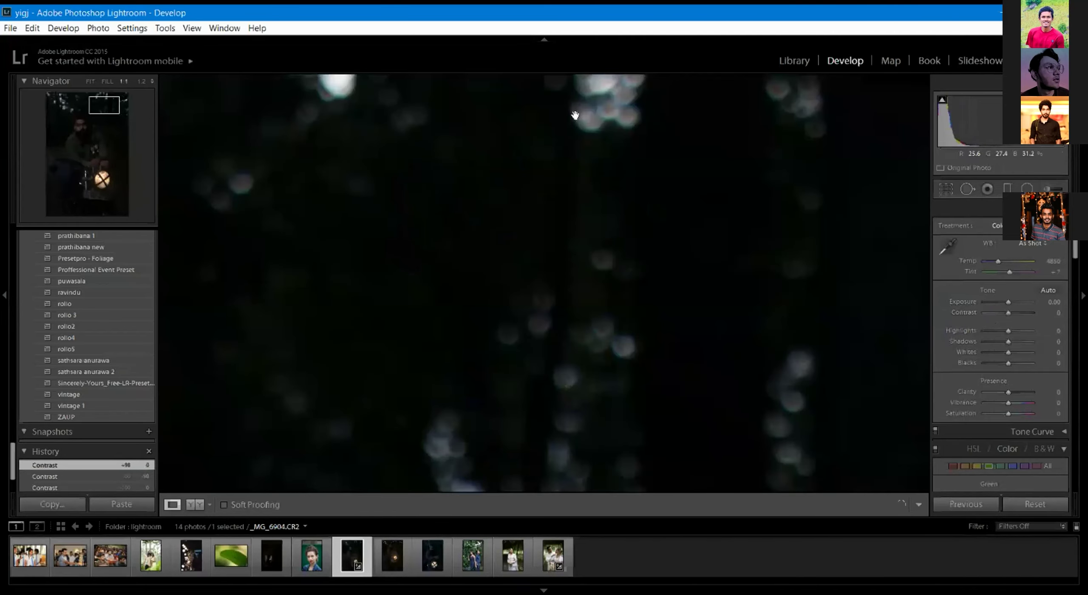
drag(575, 115, 505, 258)
drag(548, 199, 415, 260)
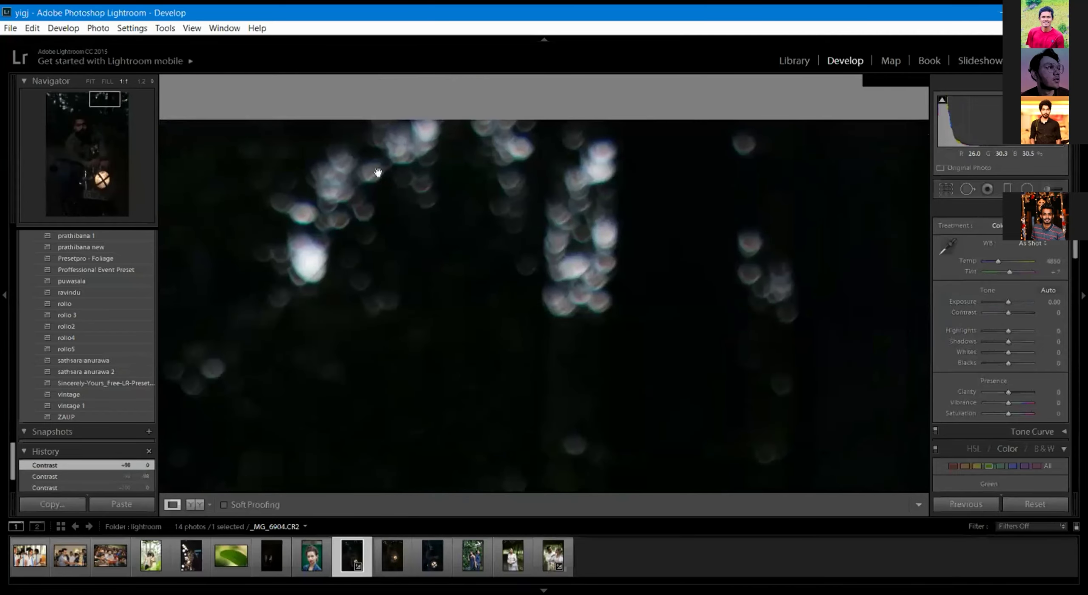
click(561, 282)
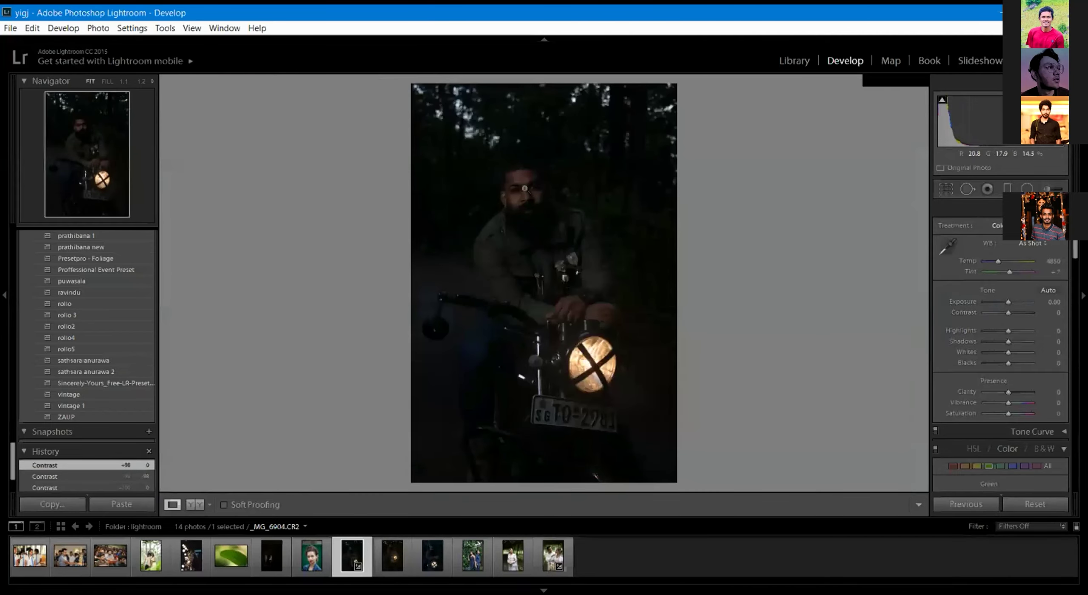
Push Highlights to +100, check the treetops at 1:1, then reset Highlights to 0.
drag(1009, 332, 1055, 342)
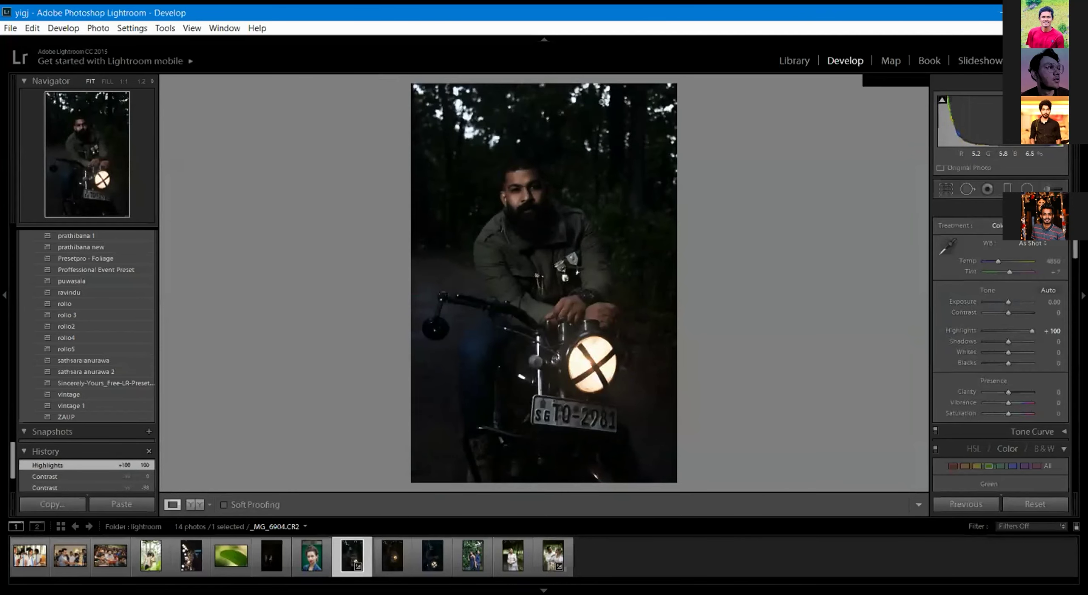
click(600, 98)
drag(599, 97, 603, 258)
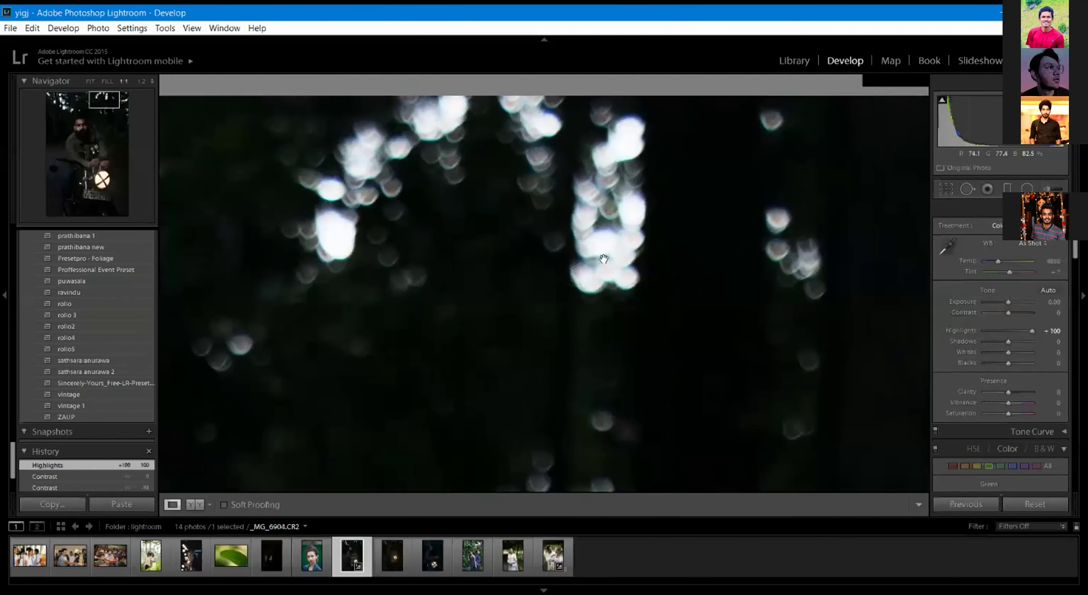
key(z)
key(z)
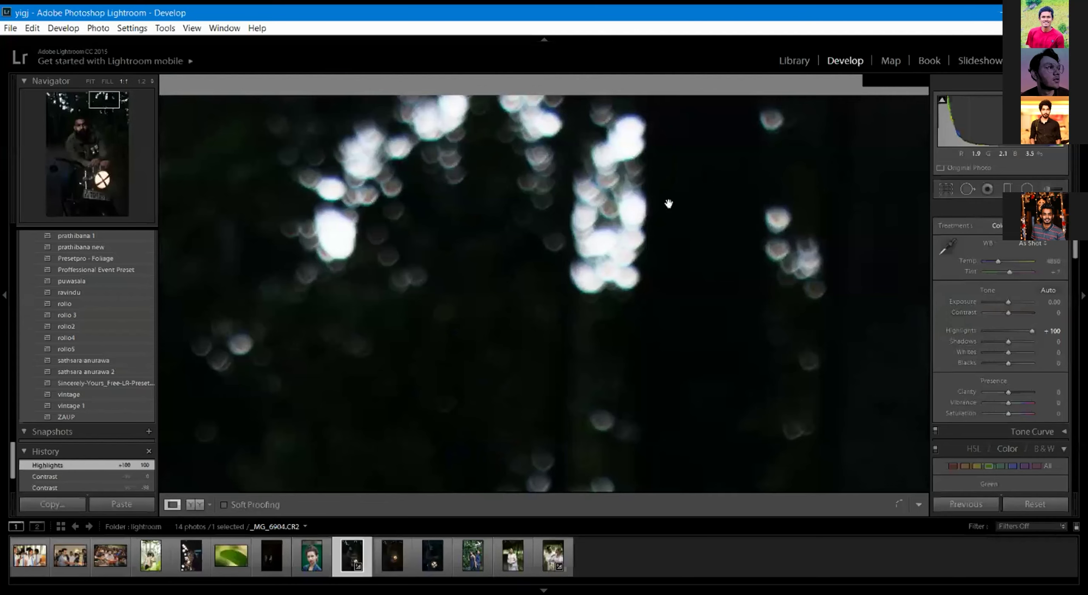
click(625, 214)
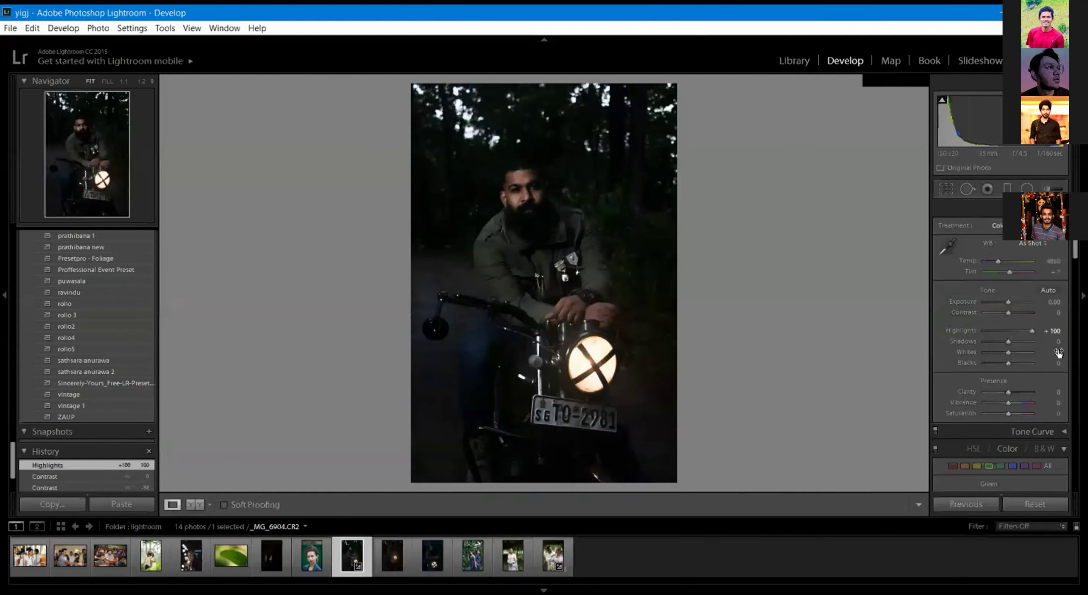
mouse_move(1031, 334)
mouse_down()
mouse_move(1044, 337)
mouse_move(962, 330)
mouse_move(1039, 334)
mouse_up()
double_click(1020, 332)
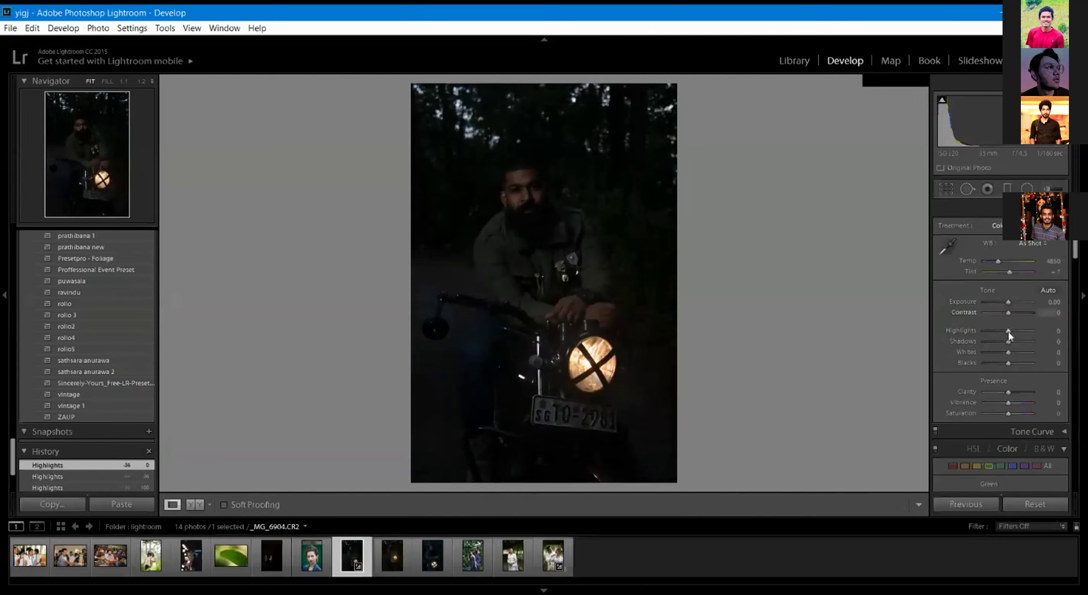
drag(1009, 345, 976, 343)
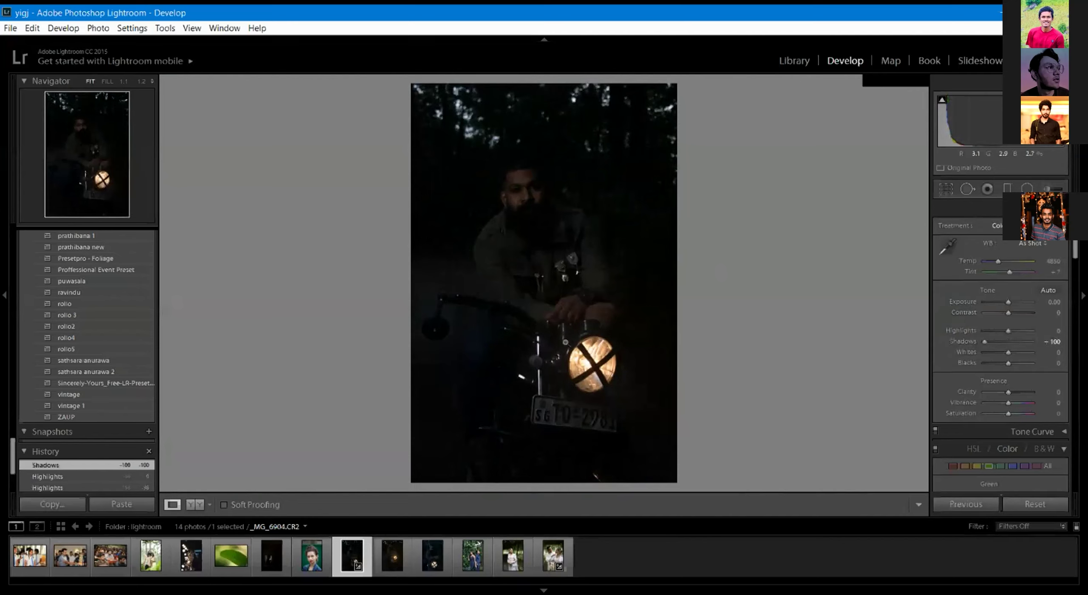
drag(985, 341, 1047, 340)
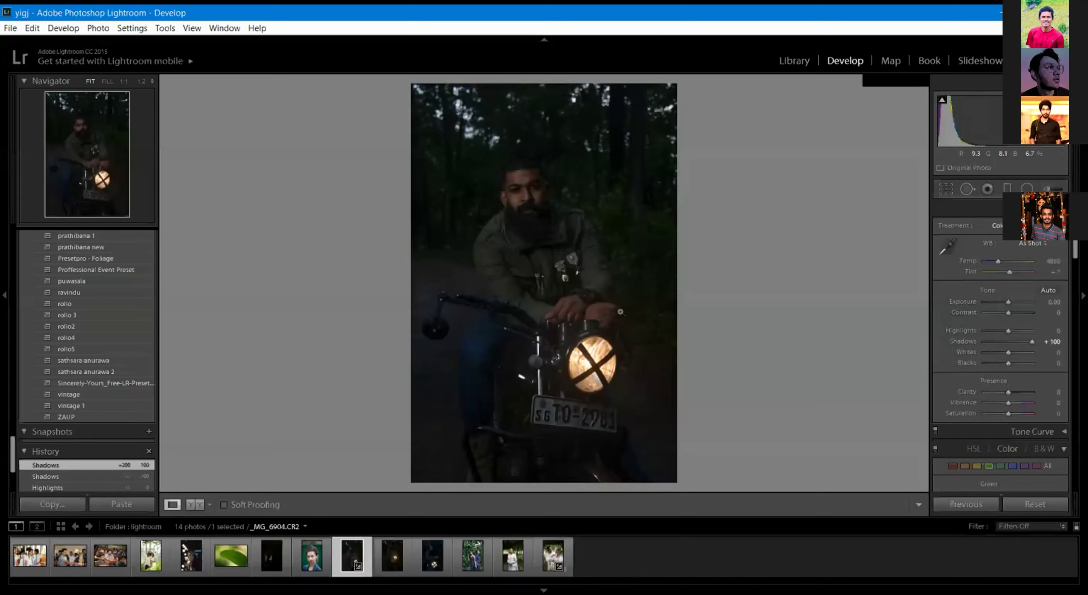
double_click(1030, 341)
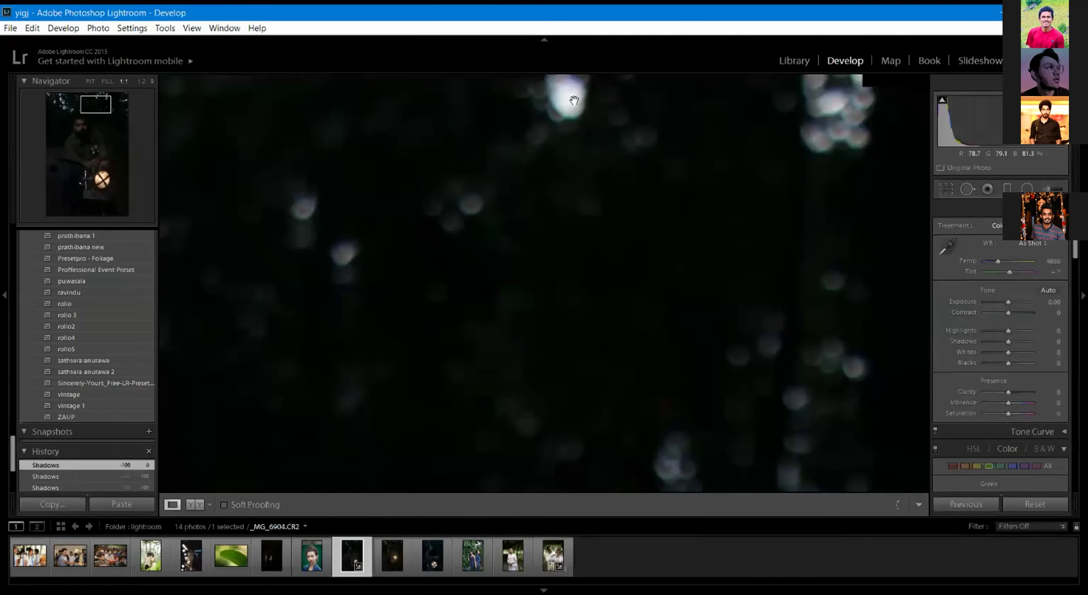
click(578, 100)
drag(565, 97, 568, 177)
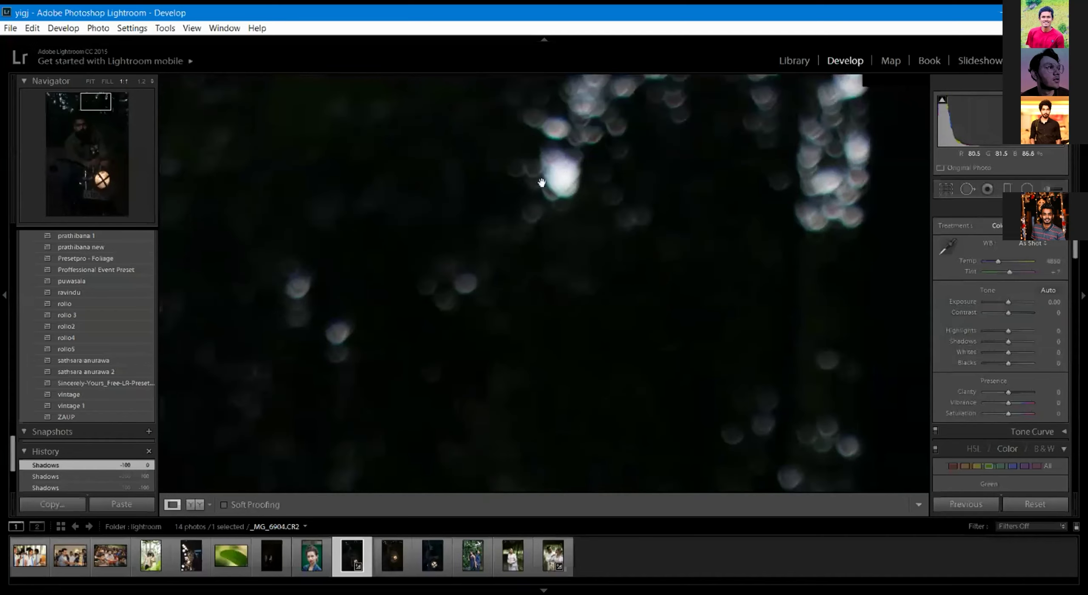
click(566, 178)
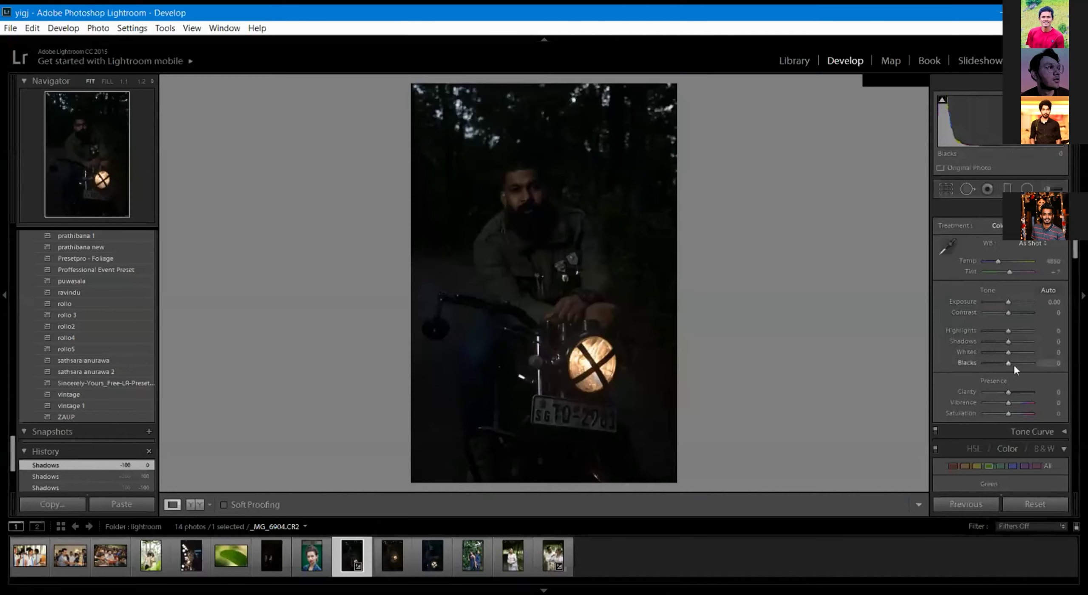
drag(1009, 352, 1042, 352)
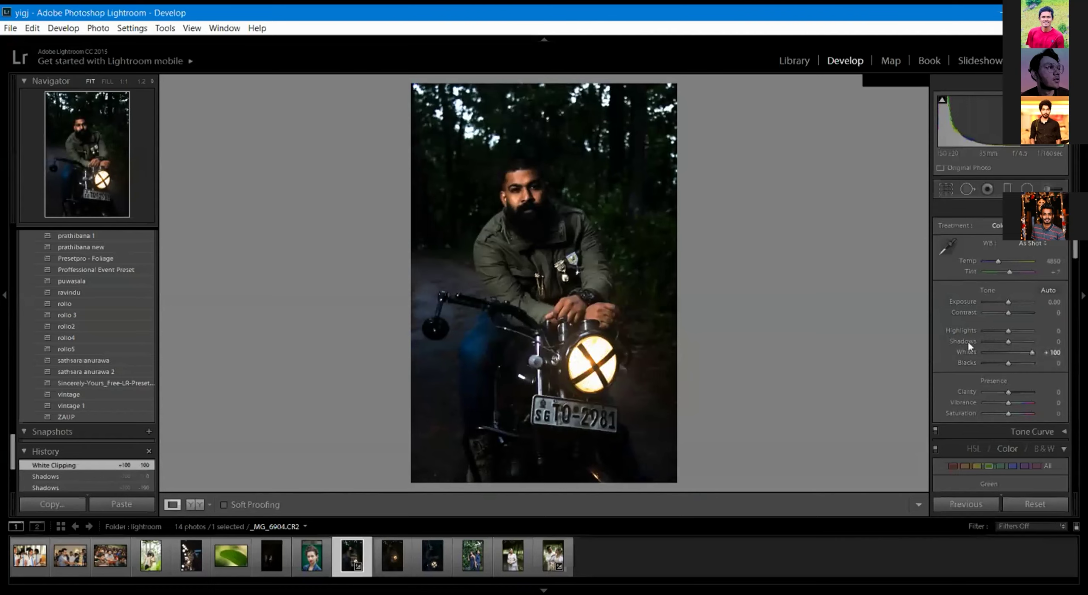
mouse_move(1030, 354)
mouse_down()
mouse_move(941, 354)
mouse_move(1043, 349)
mouse_up()
double_click(1032, 352)
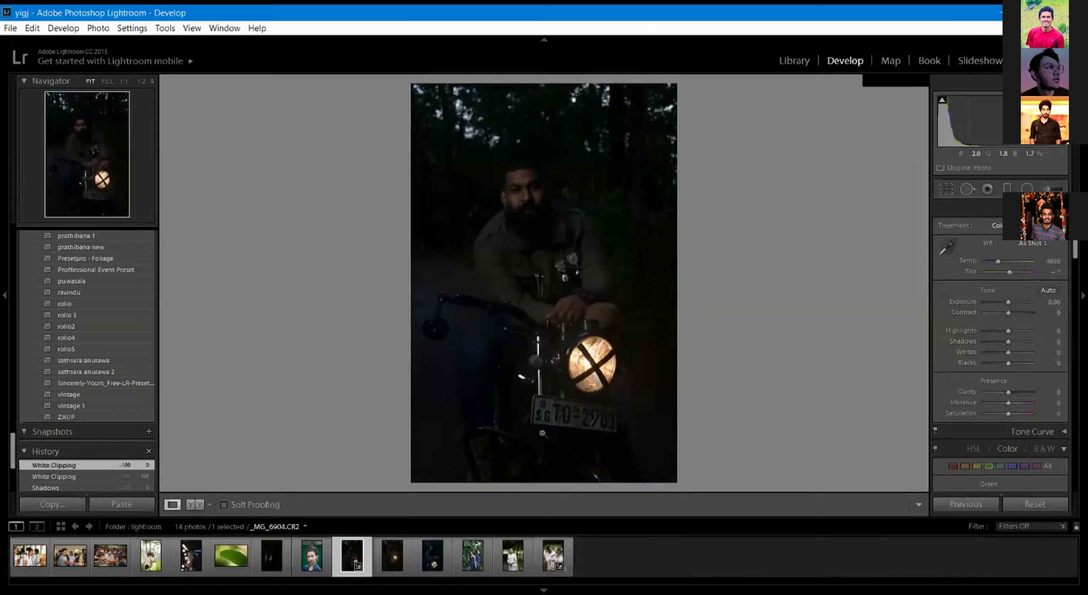
drag(1009, 363, 981, 363)
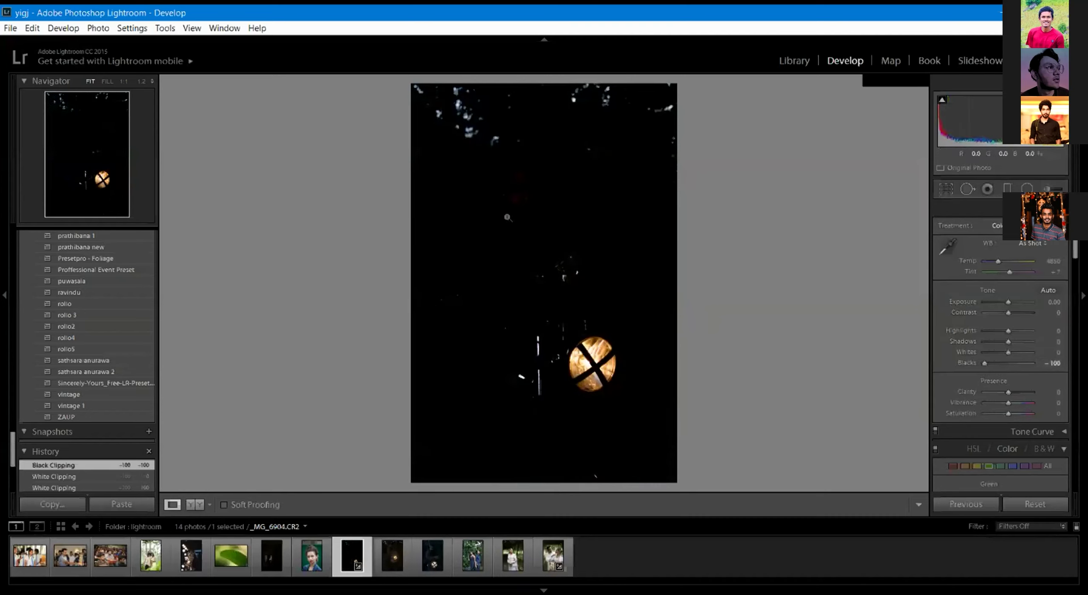
click(988, 362)
drag(1001, 363, 1036, 363)
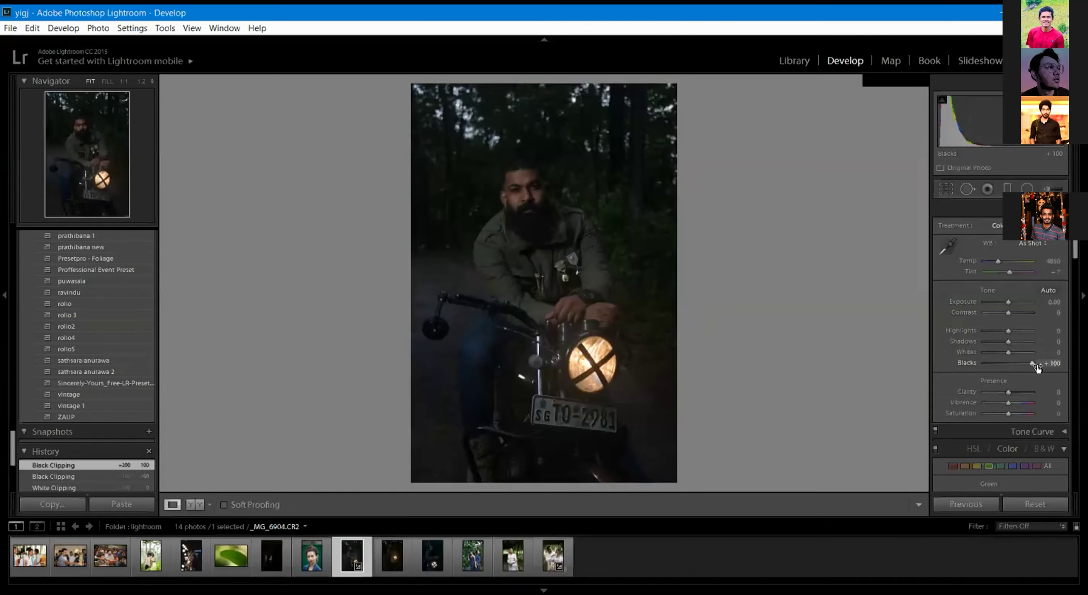
drag(1034, 361, 981, 340)
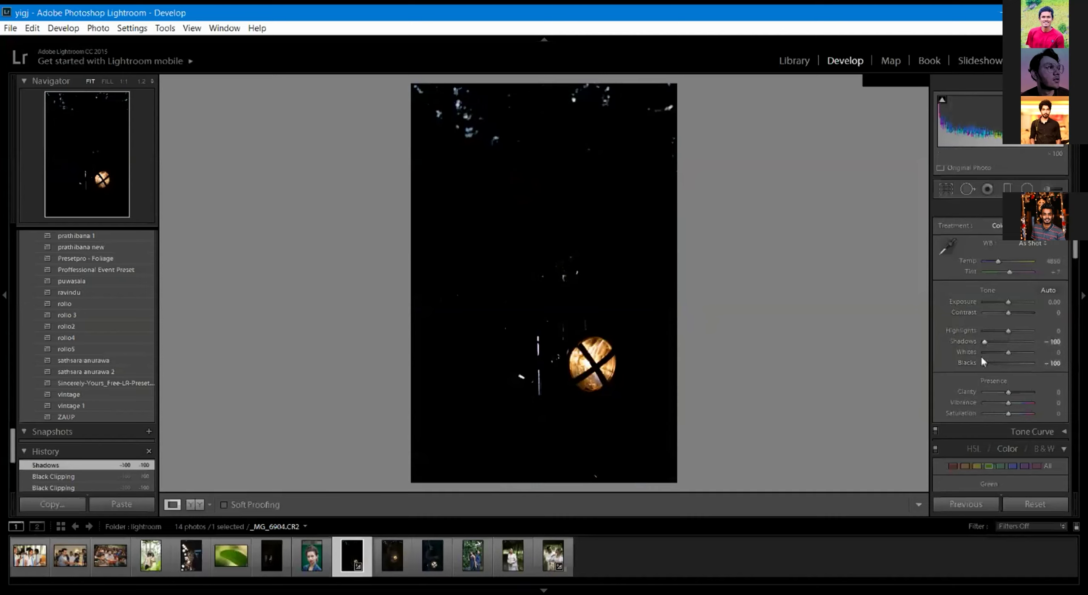
drag(984, 363, 1044, 368)
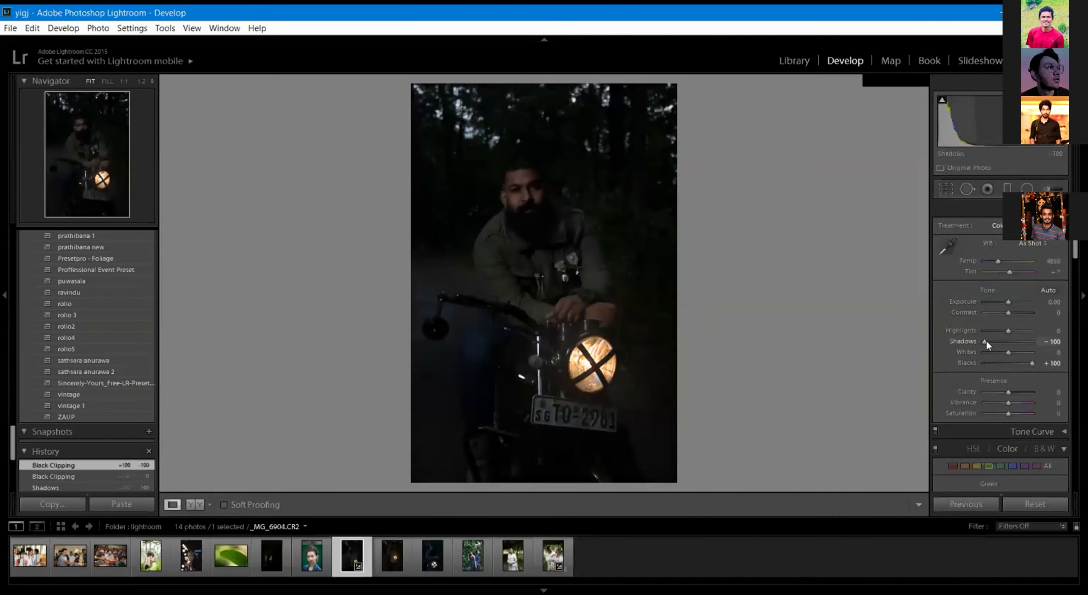
drag(985, 342, 1037, 342)
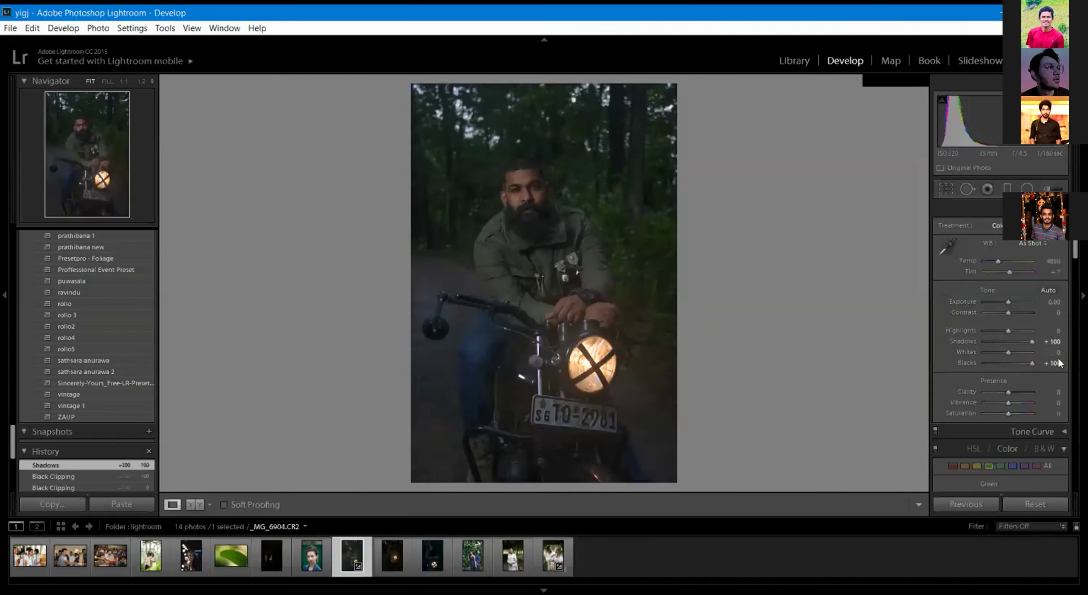
double_click(1031, 340)
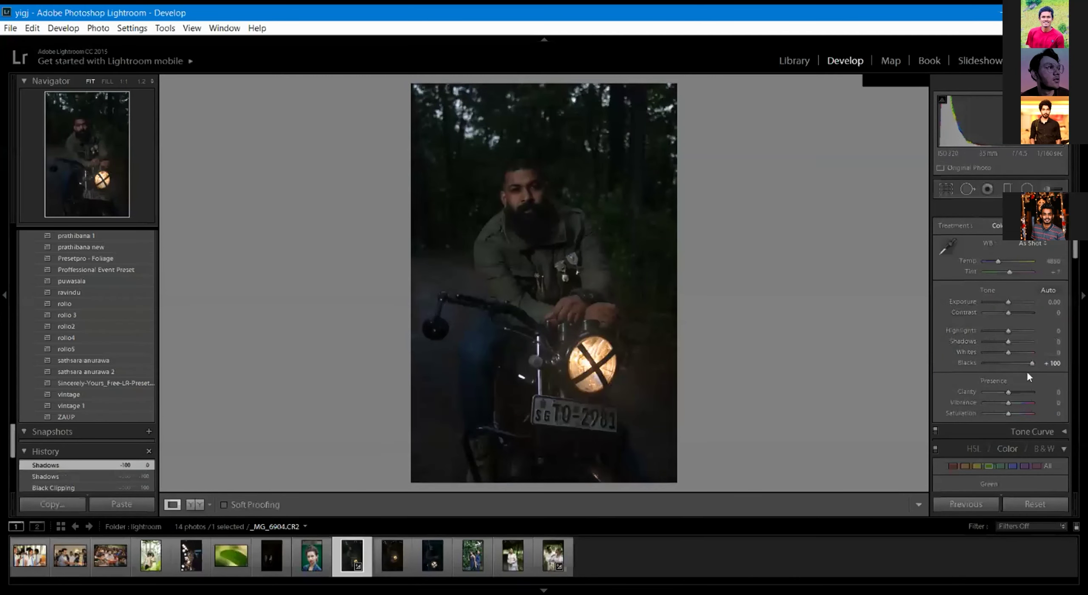
double_click(1030, 362)
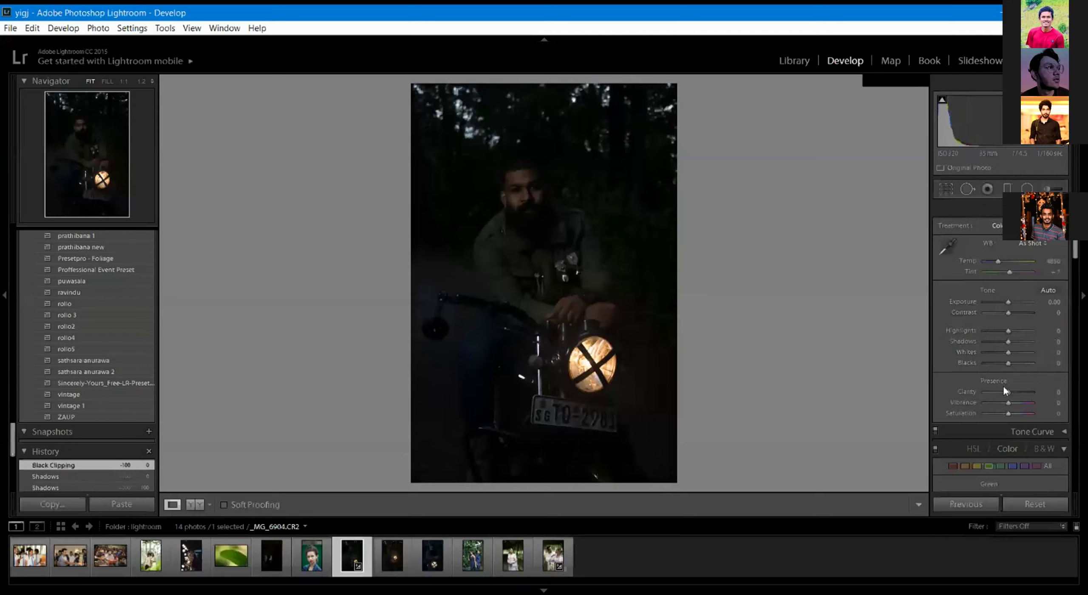
Raise Clarity to nearly +100 to crisp up the night portrait.
scroll(987, 381, down, 5)
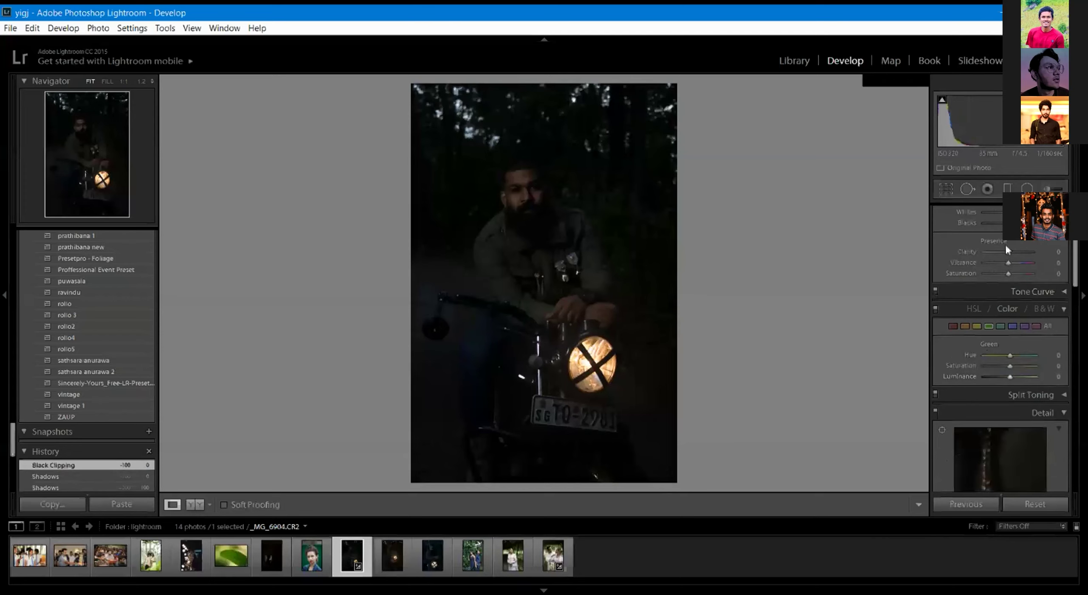
scroll(1002, 240, up, 1)
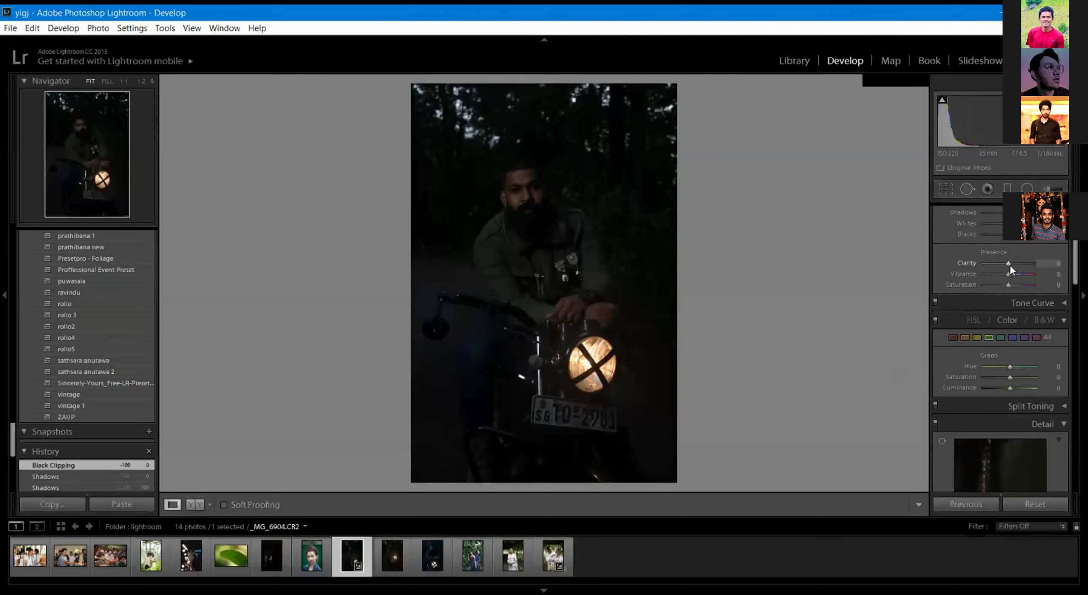
mouse_move(1010, 264)
mouse_down()
mouse_move(1044, 266)
mouse_move(1025, 264)
mouse_up()
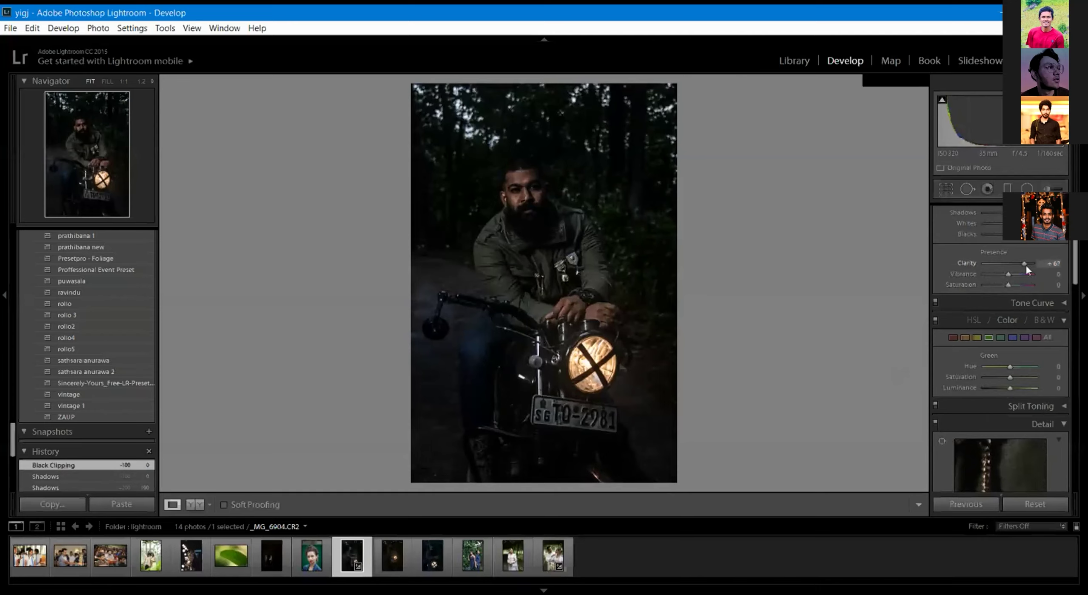
drag(1025, 264, 1032, 263)
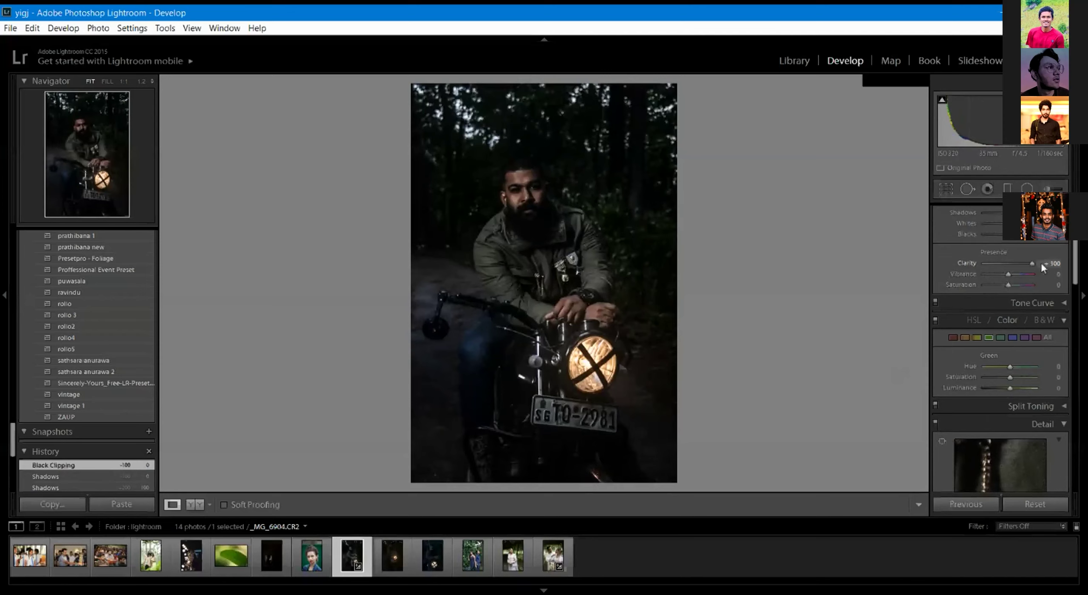
Zoom the view to Fill around the face and drag Clarity down to -100.
click(526, 194)
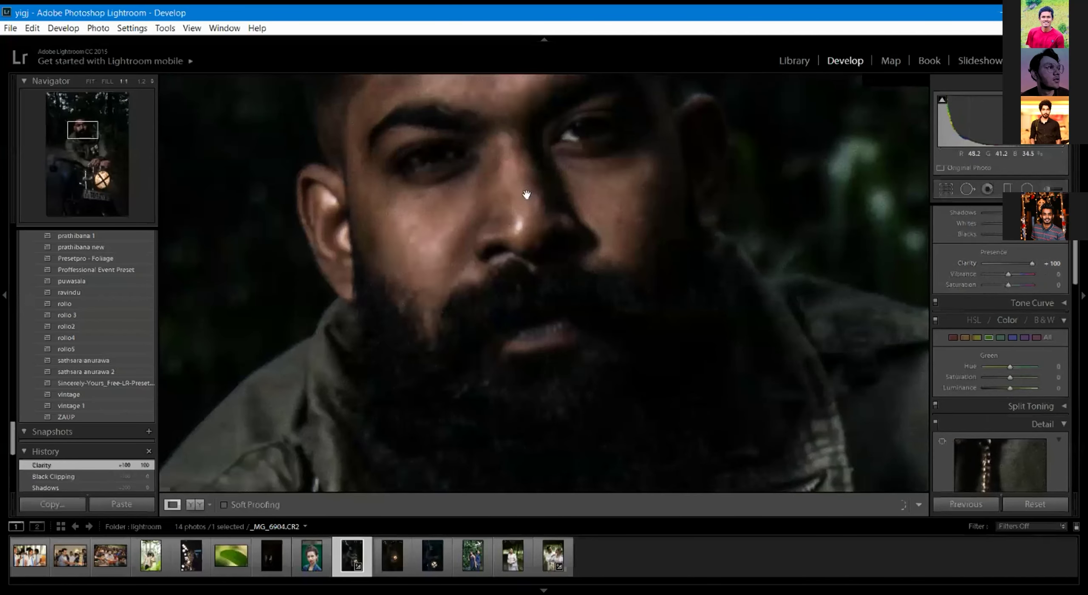
click(526, 194)
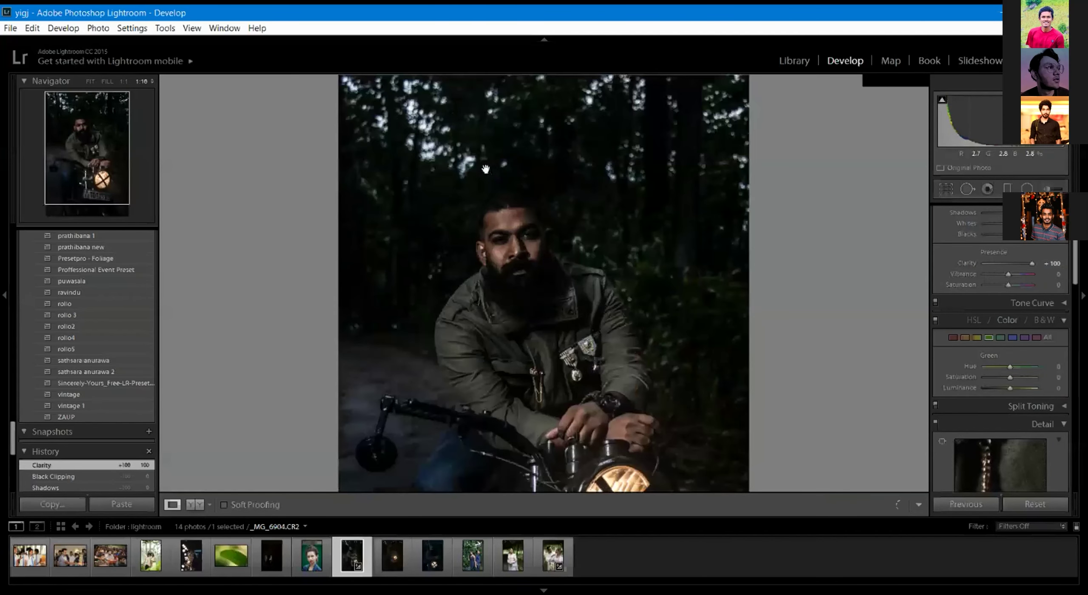
key(ctrl+equal)
scroll(517, 255, down, 5)
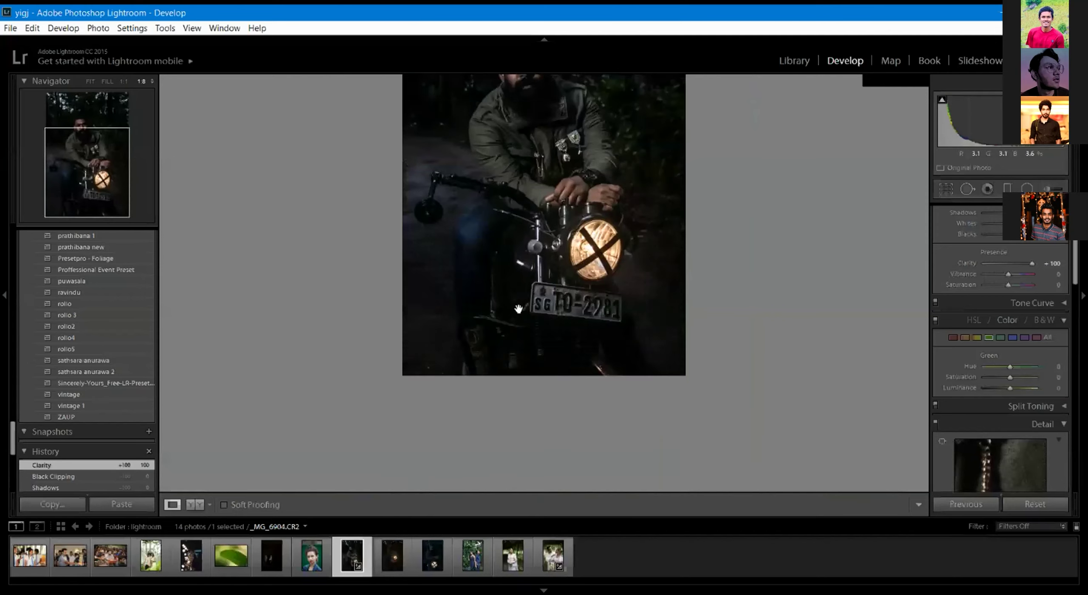
scroll(532, 162, up, 5)
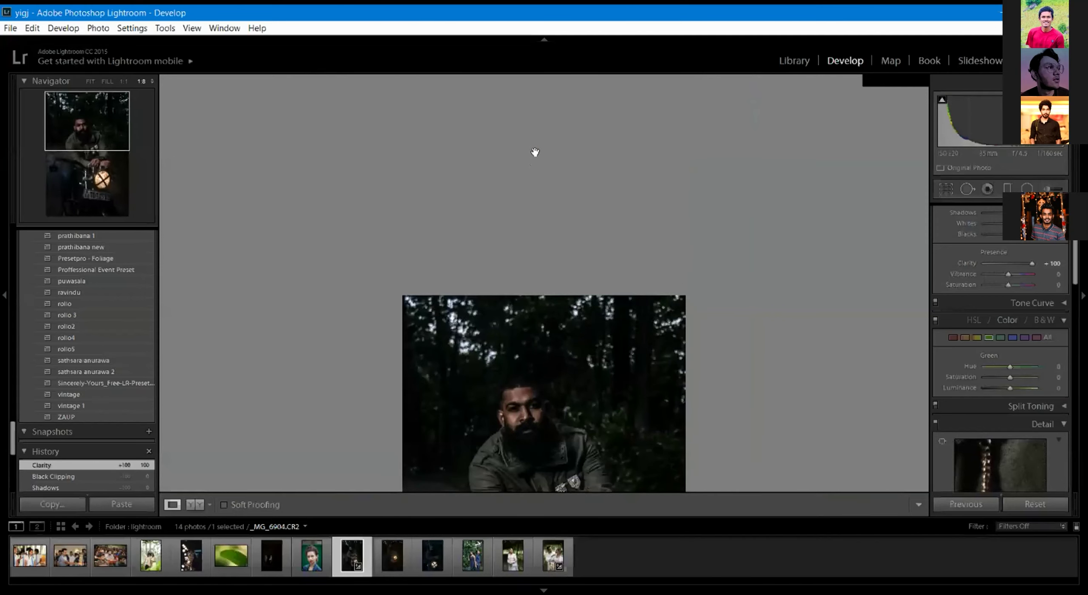
click(89, 137)
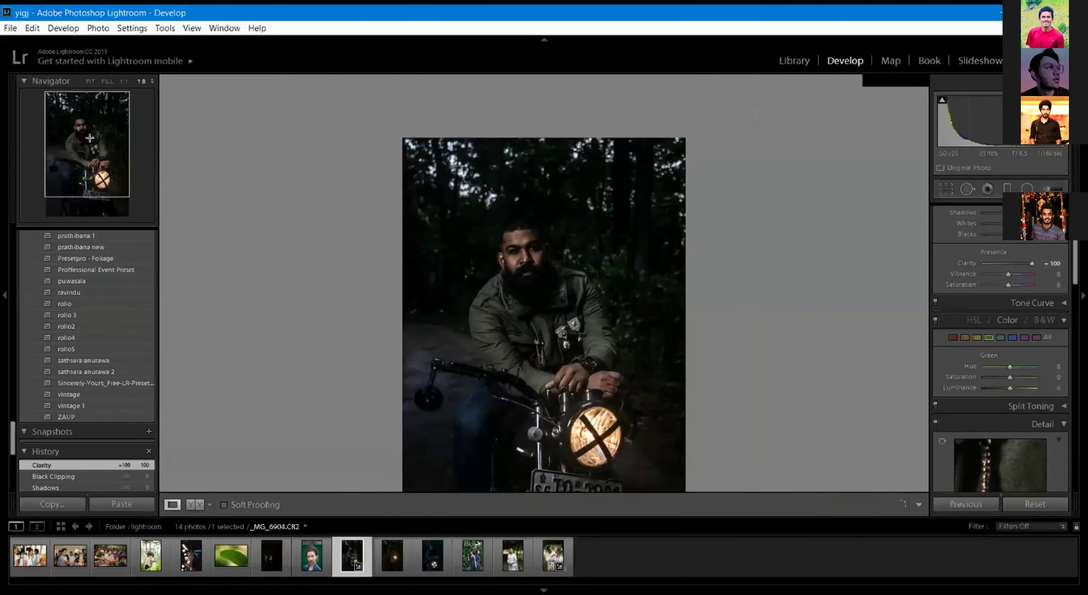
click(501, 258)
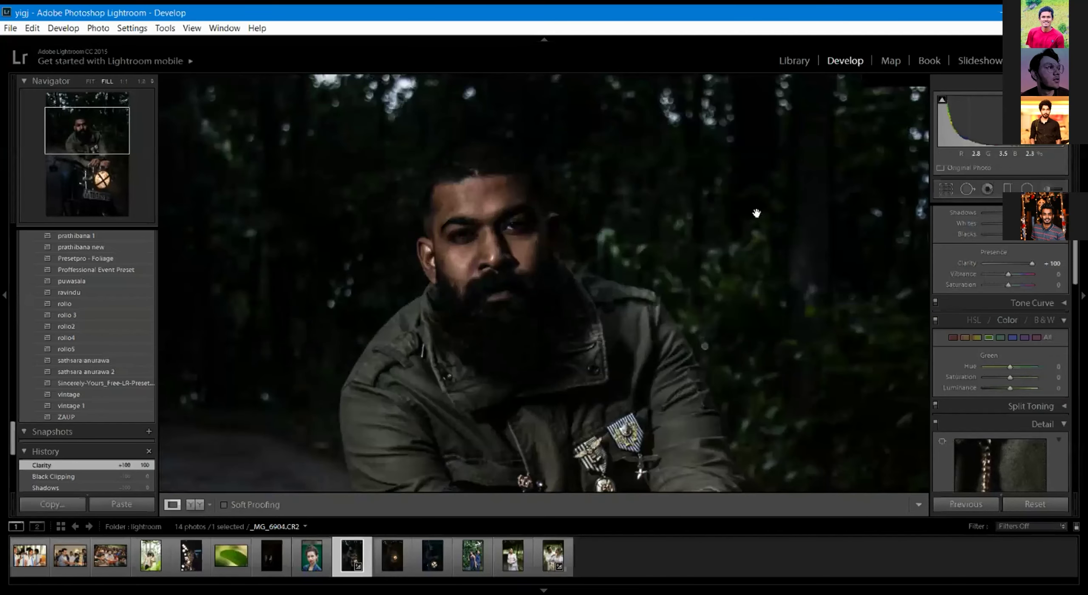
drag(1032, 264, 965, 259)
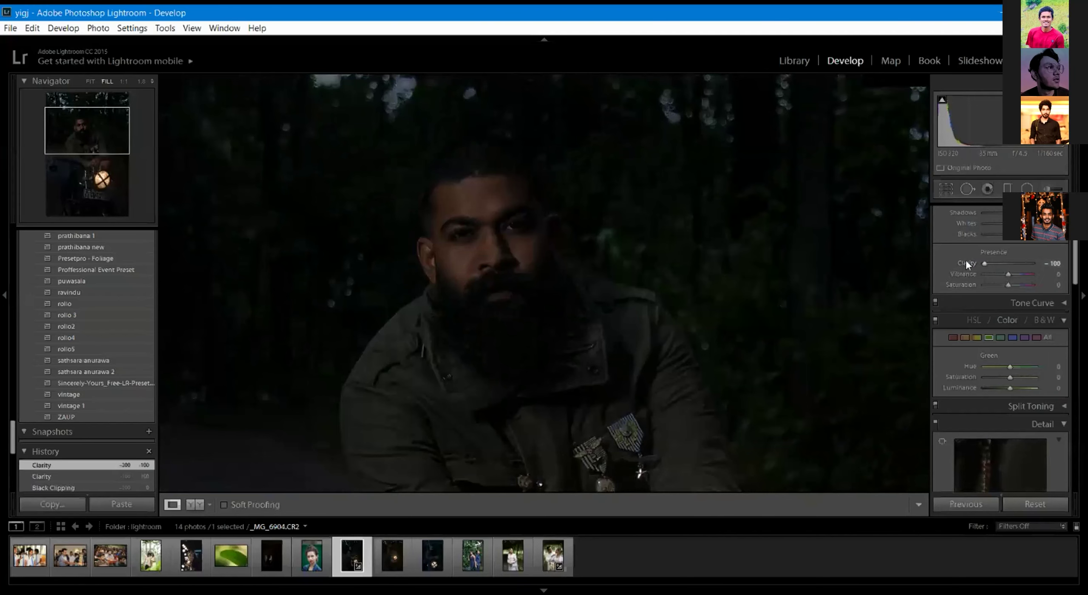
Set Exposure to +2.74, then drag Clarity up from -100 and double-click to reset it.
scroll(966, 258, up, 2)
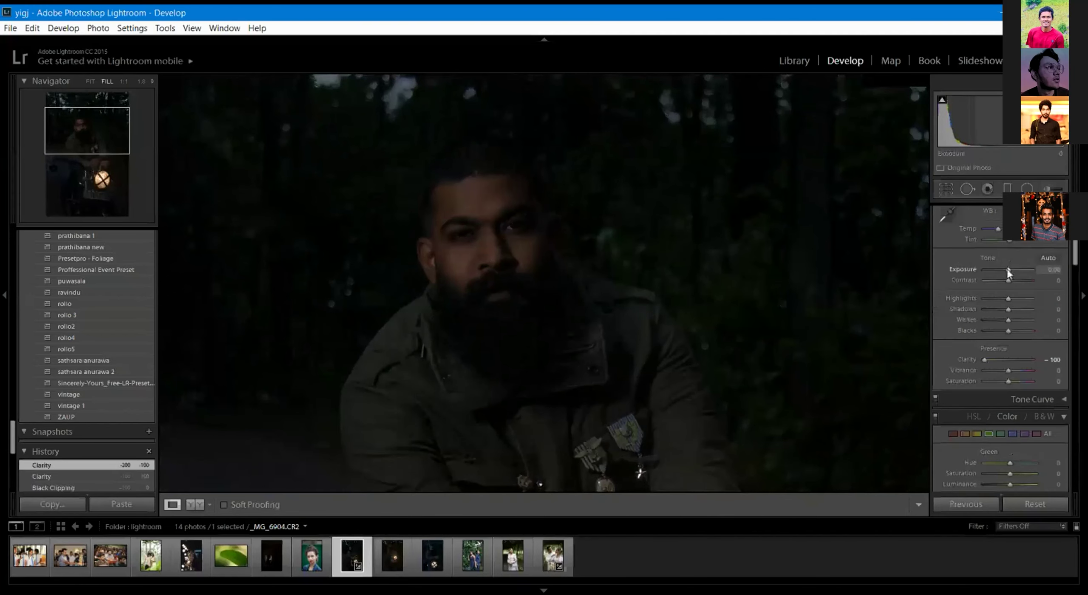
drag(1012, 266, 1020, 263)
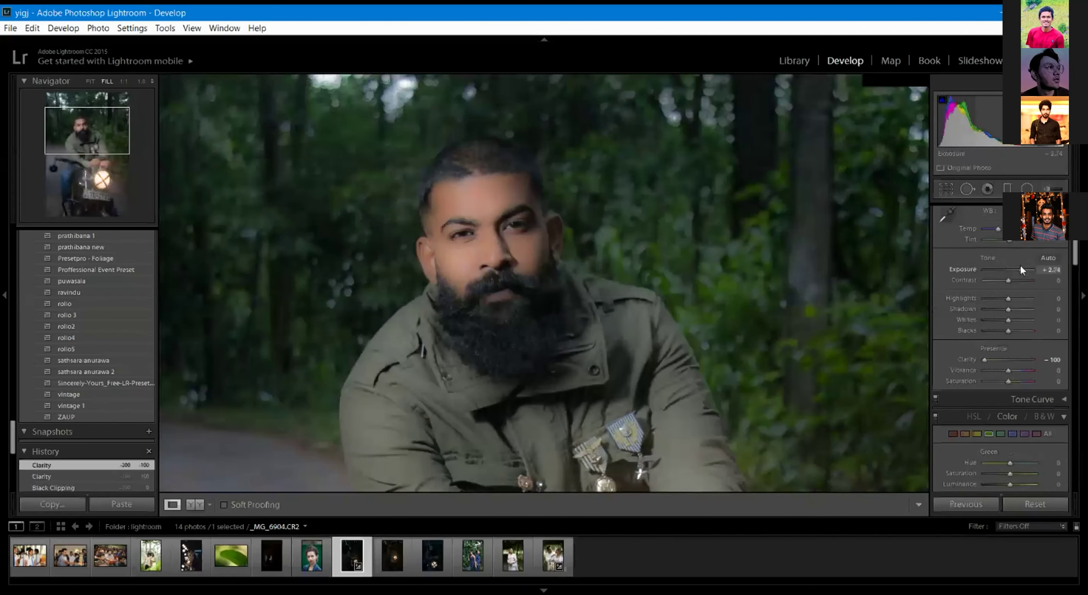
mouse_move(980, 360)
mouse_down()
mouse_move(1062, 367)
mouse_move(983, 369)
mouse_move(1006, 361)
mouse_move(994, 360)
mouse_up()
double_click(1007, 360)
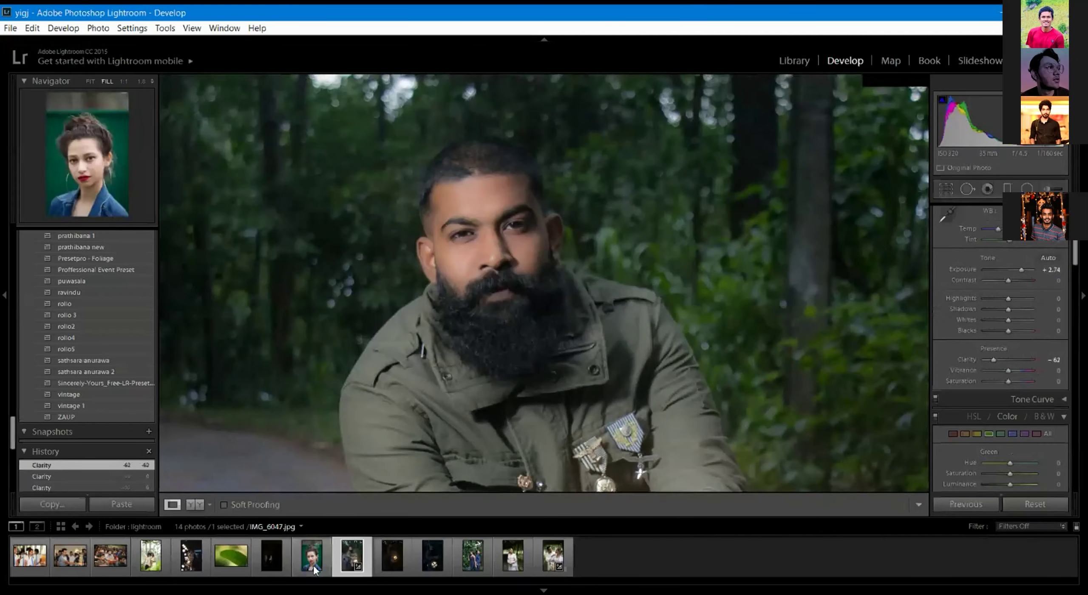
Open the bride portrait DSC_9546.NEF and zoom to 1:1 on her face.
click(512, 556)
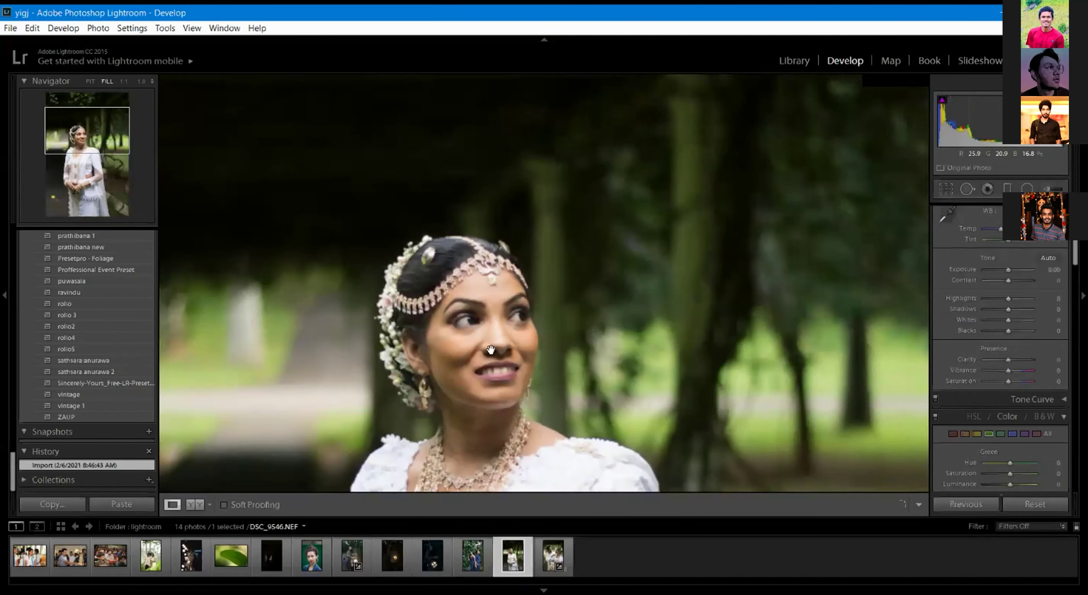
click(553, 557)
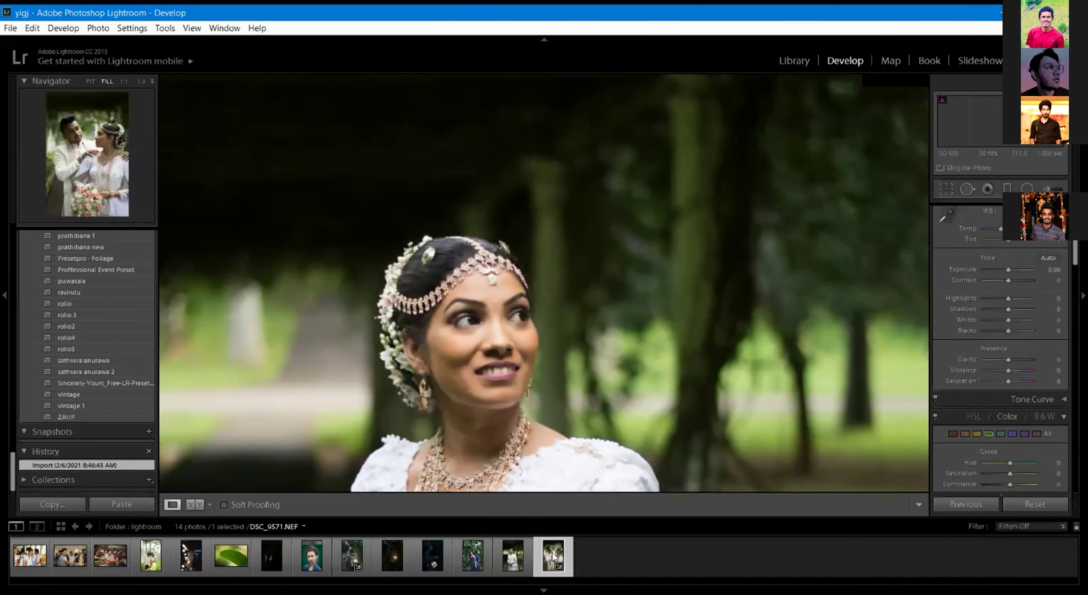
click(512, 557)
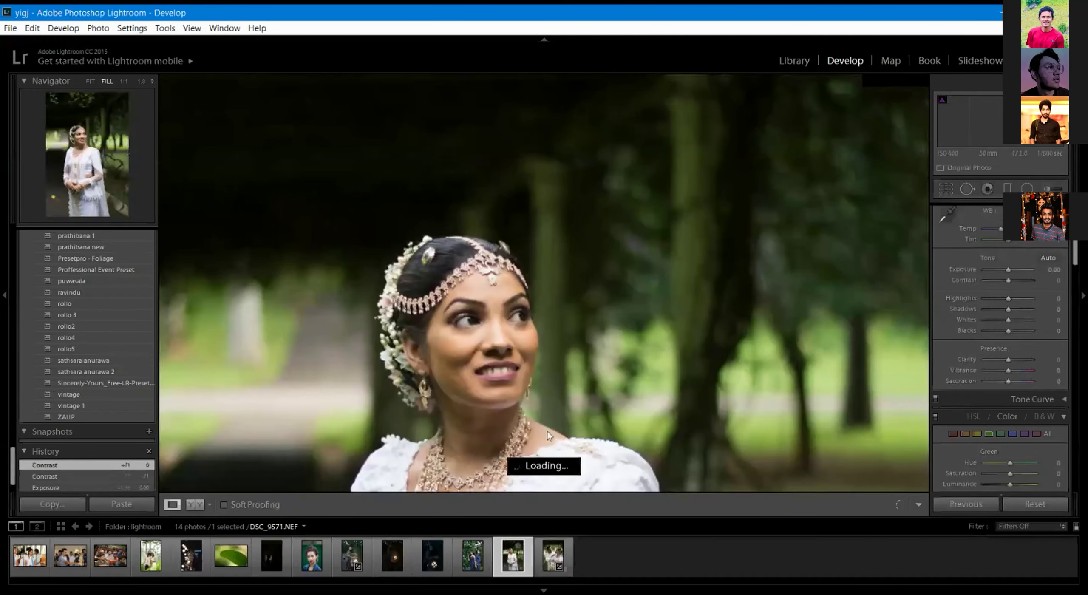
click(487, 353)
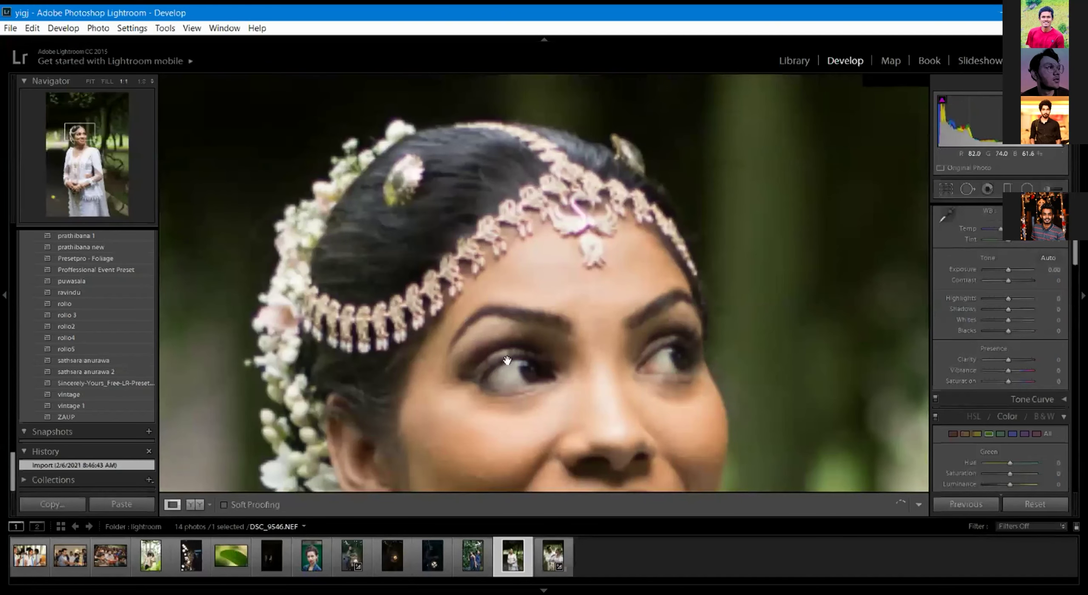
drag(498, 360, 599, 273)
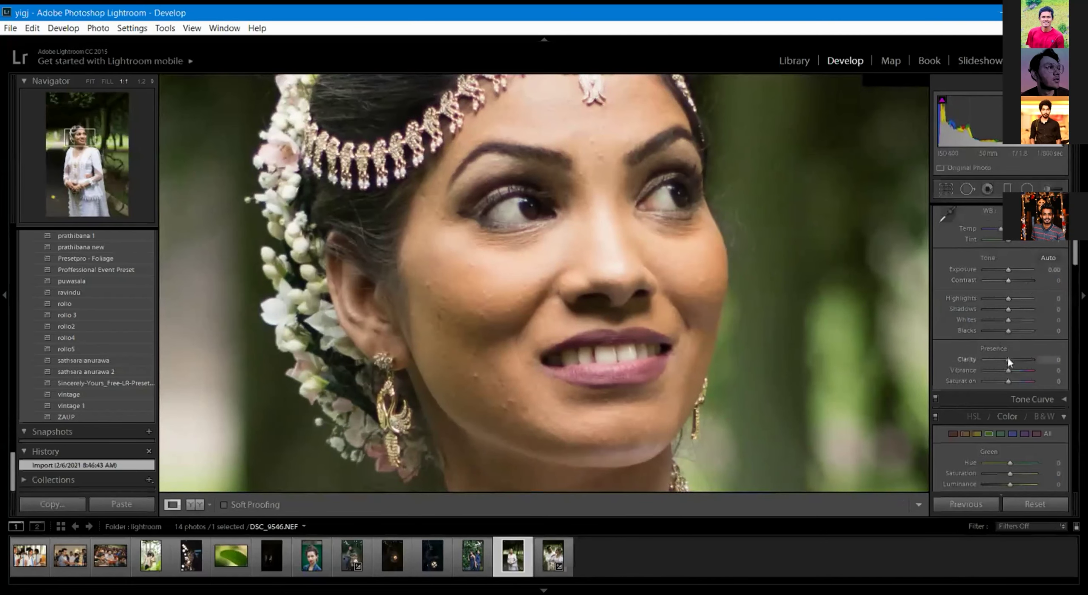
Raise Clarity to +100 and zoom in closer to inspect the crisp skin texture.
drag(1008, 359, 1054, 364)
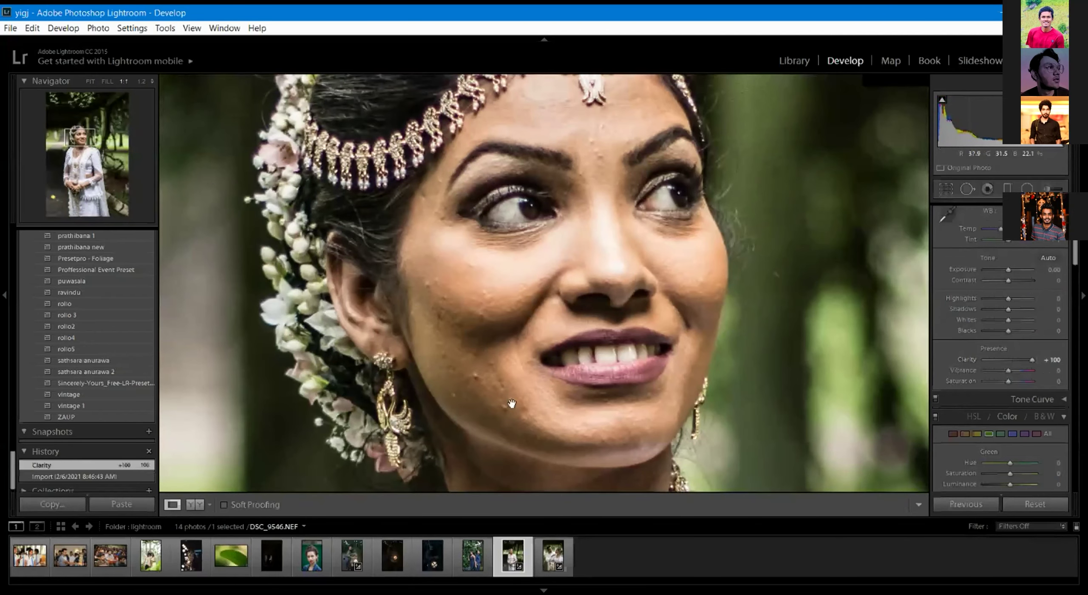
click(503, 283)
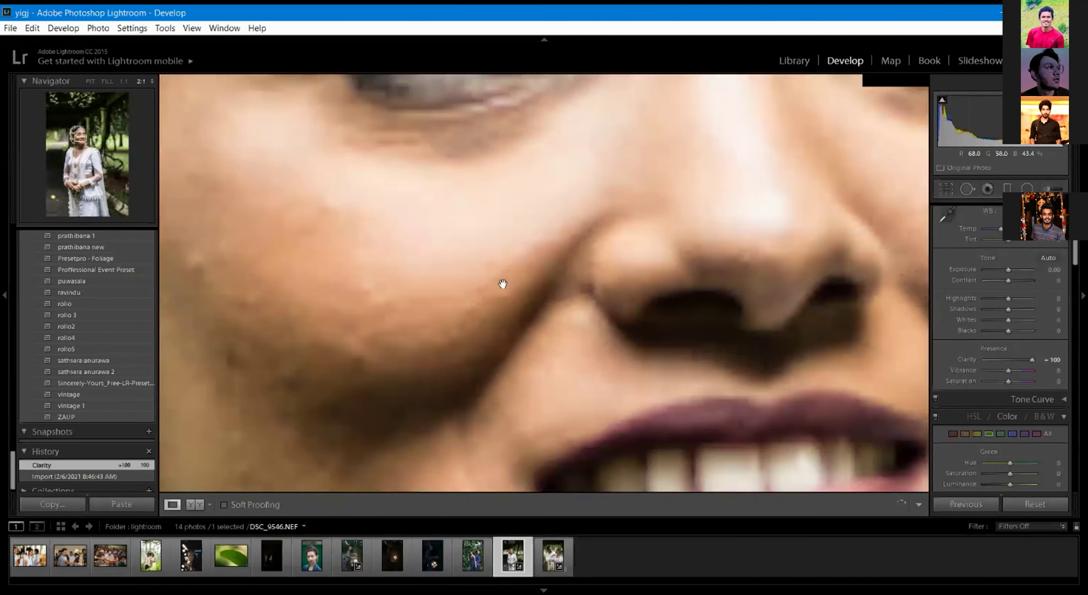
click(503, 284)
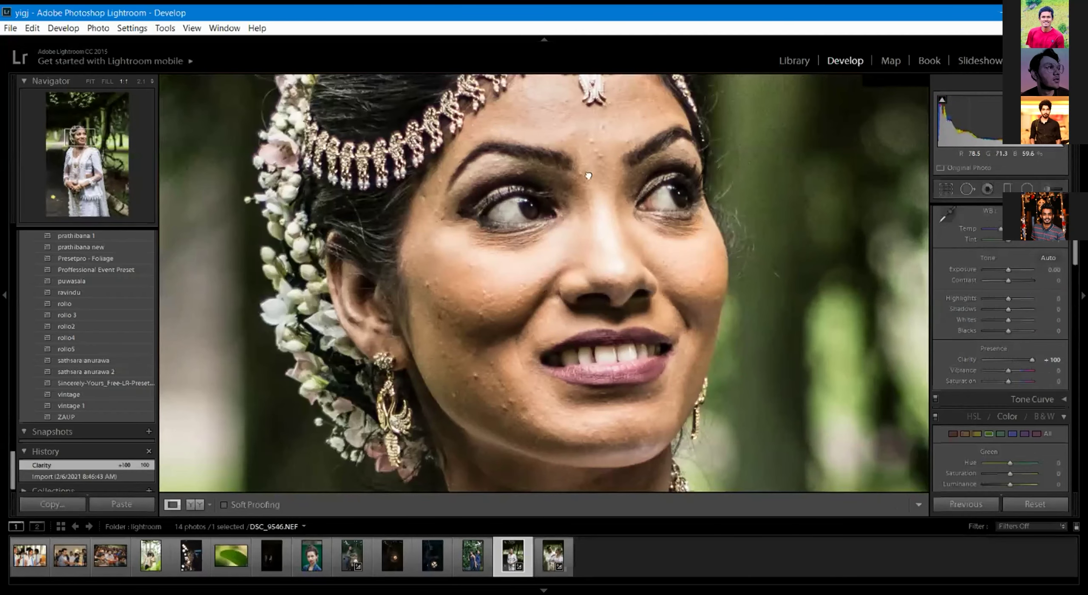
drag(589, 175, 604, 130)
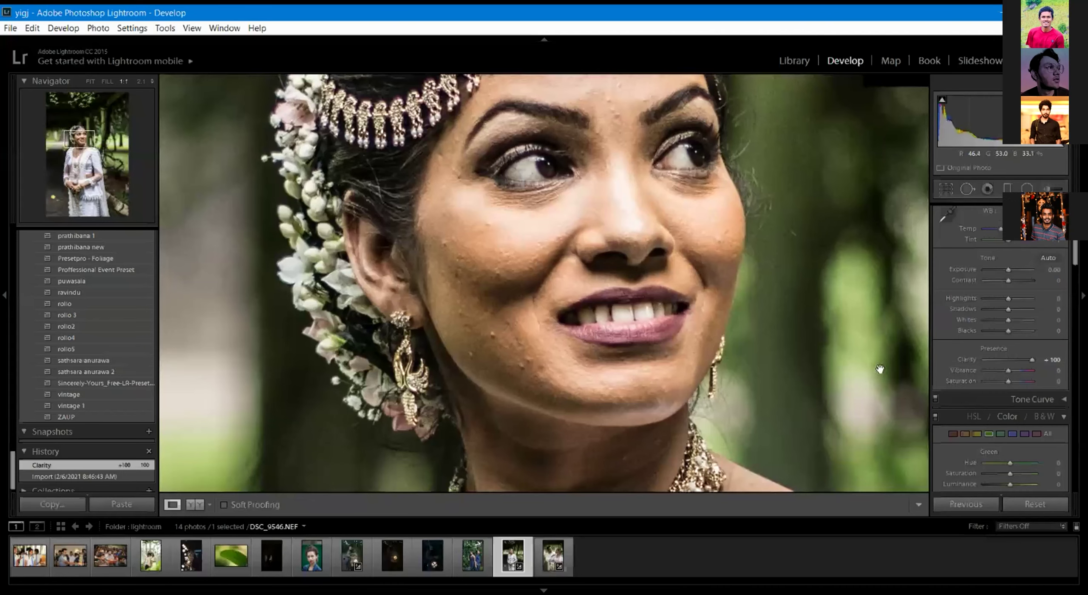
Reset Clarity, try a softening -69, then return Clarity to 0.
double_click(1032, 360)
drag(1009, 359, 992, 360)
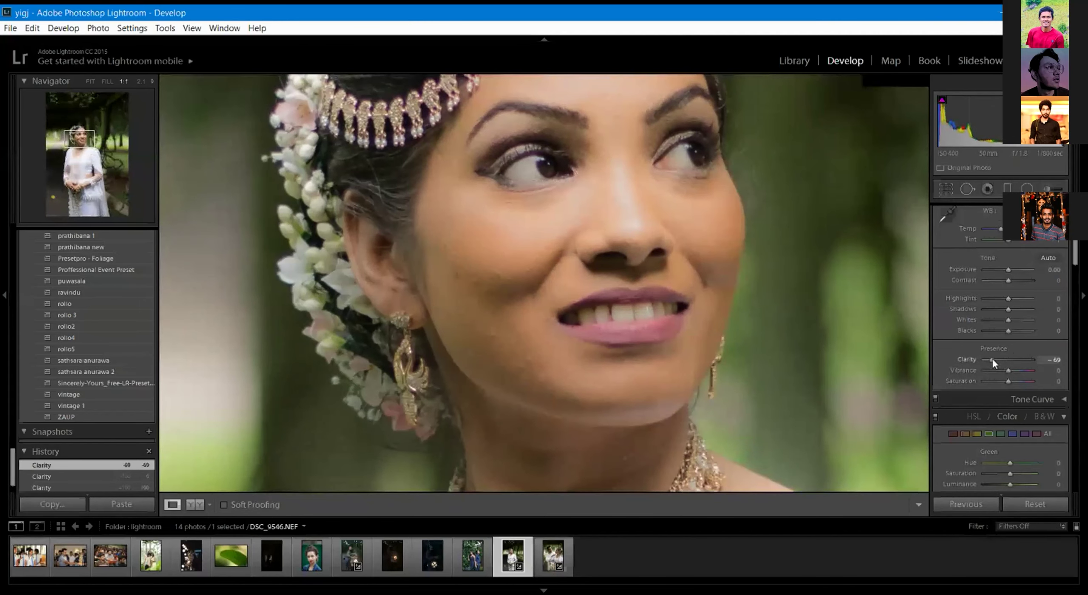
drag(992, 360, 1007, 371)
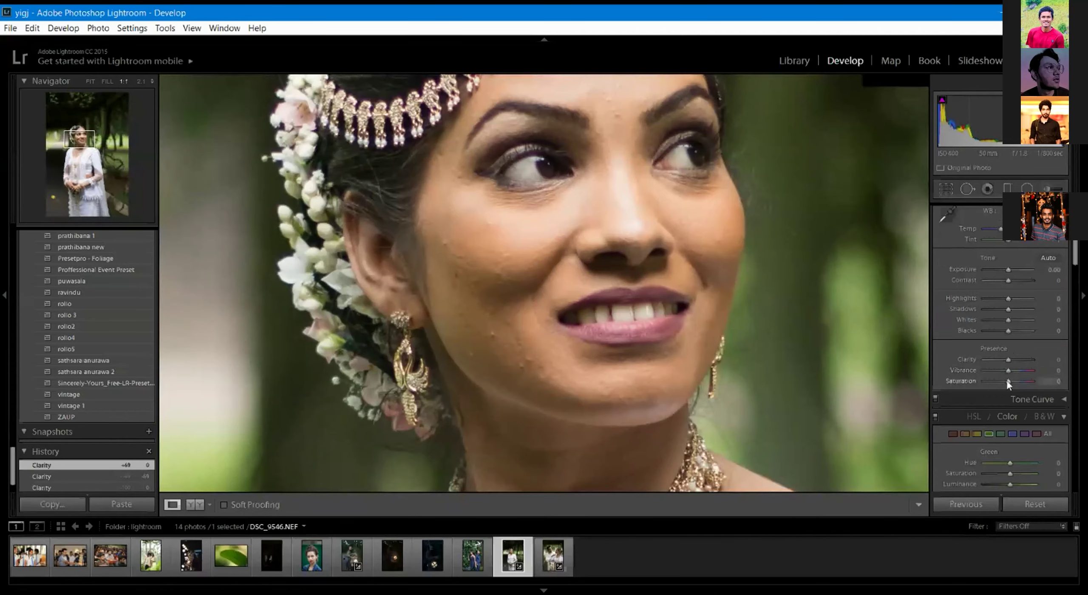
Zoom out and try Vibrance at +100, +50 and -52, then reset it to 0.
key(ctrl+minus)
key(ctrl+minus)
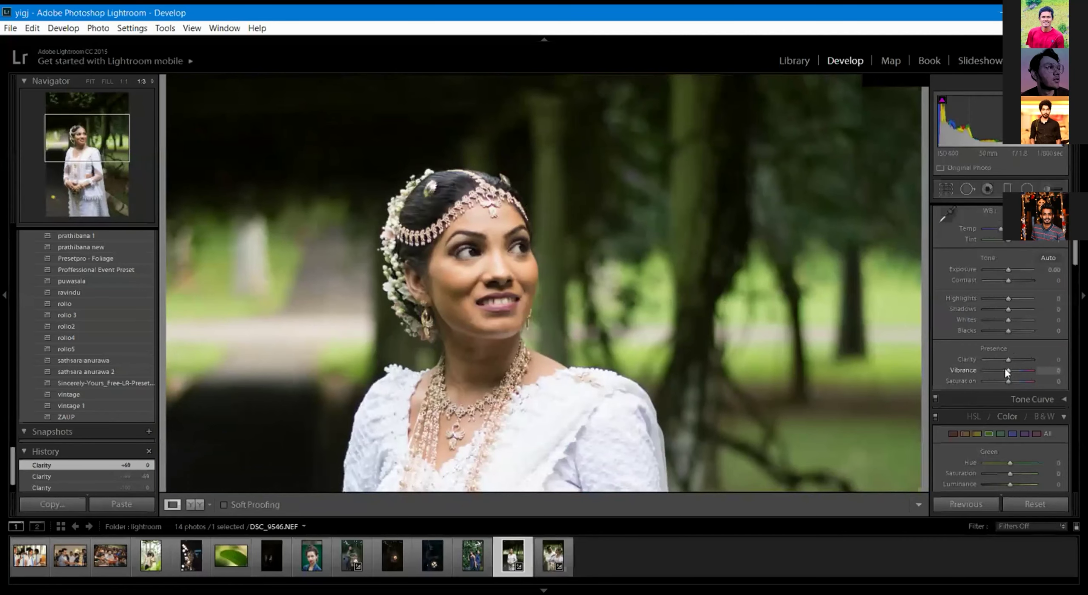
mouse_move(1016, 370)
mouse_down()
mouse_move(1029, 367)
mouse_move(1008, 372)
mouse_move(1032, 366)
mouse_up()
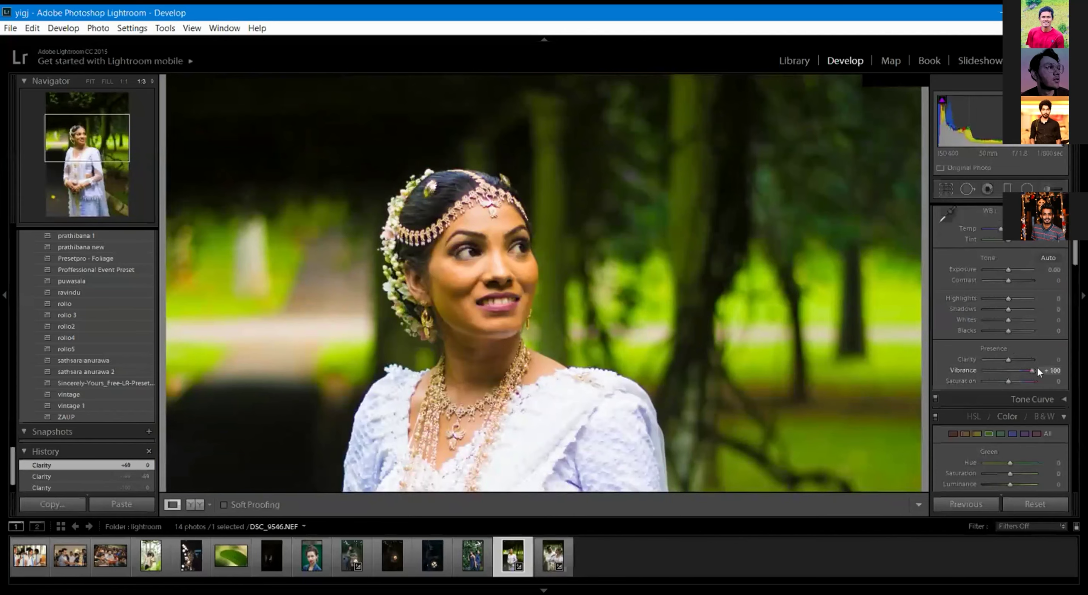
drag(1037, 369, 1020, 370)
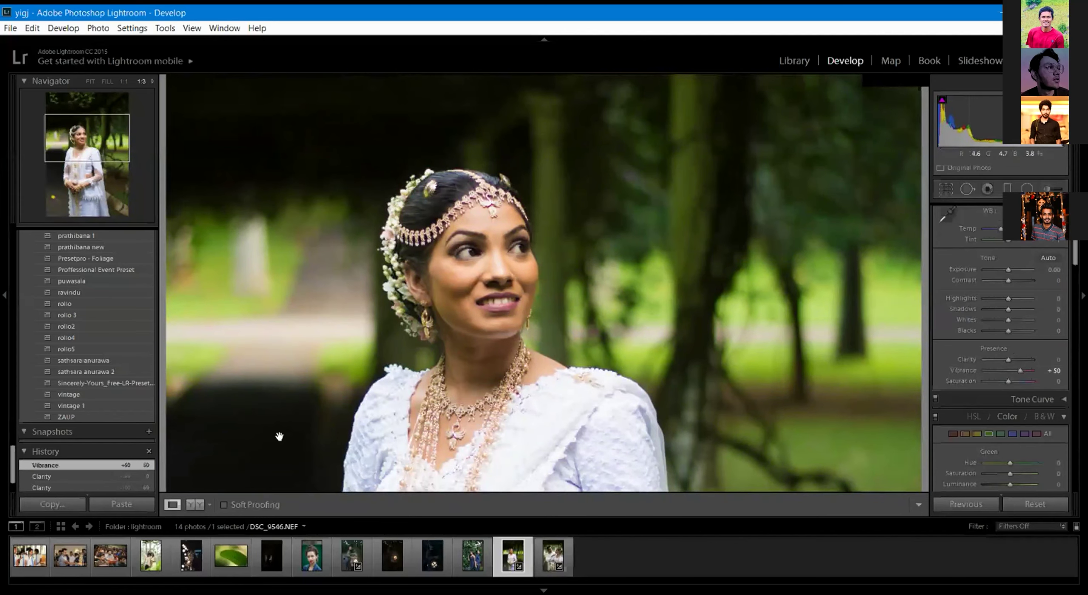
key(ctrl+minus)
key(ctrl+minus)
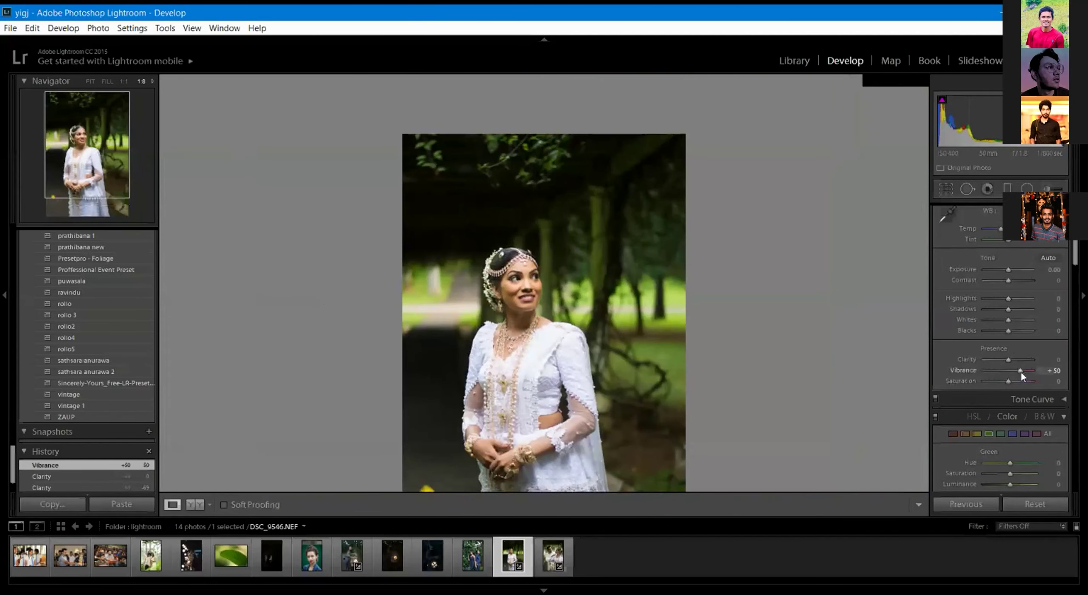
drag(1027, 372, 995, 372)
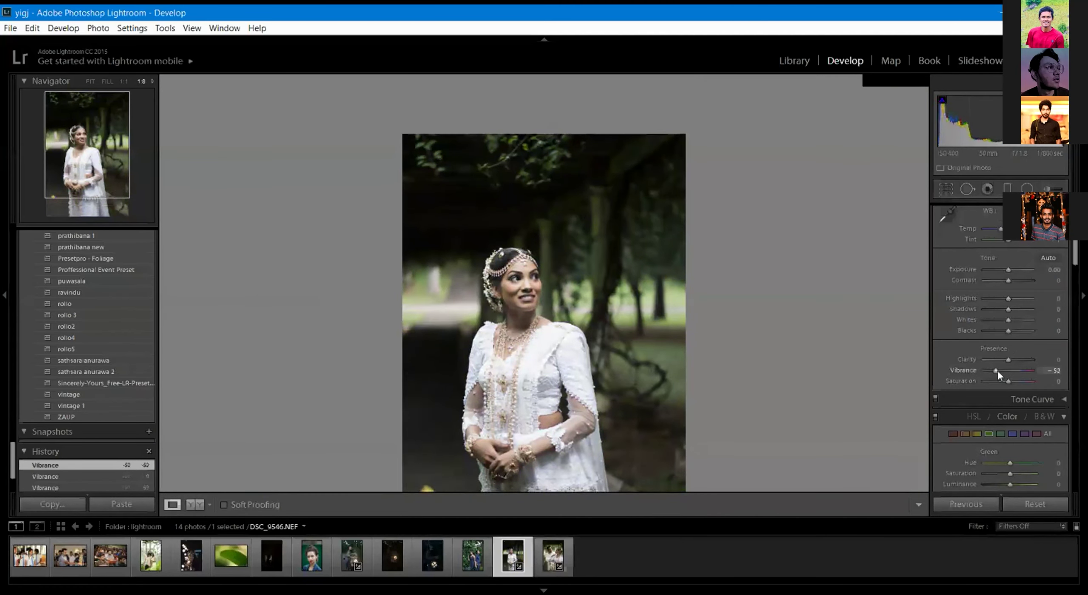
double_click(997, 369)
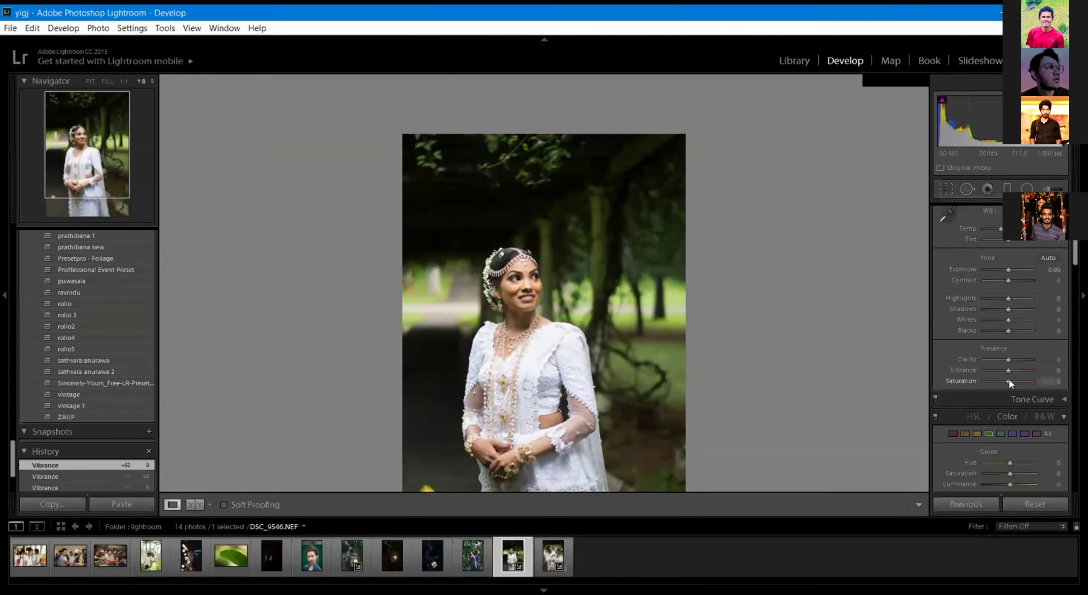
Try Saturation at +50, +67 and +100, then reset it to 0.
drag(1009, 379, 1049, 382)
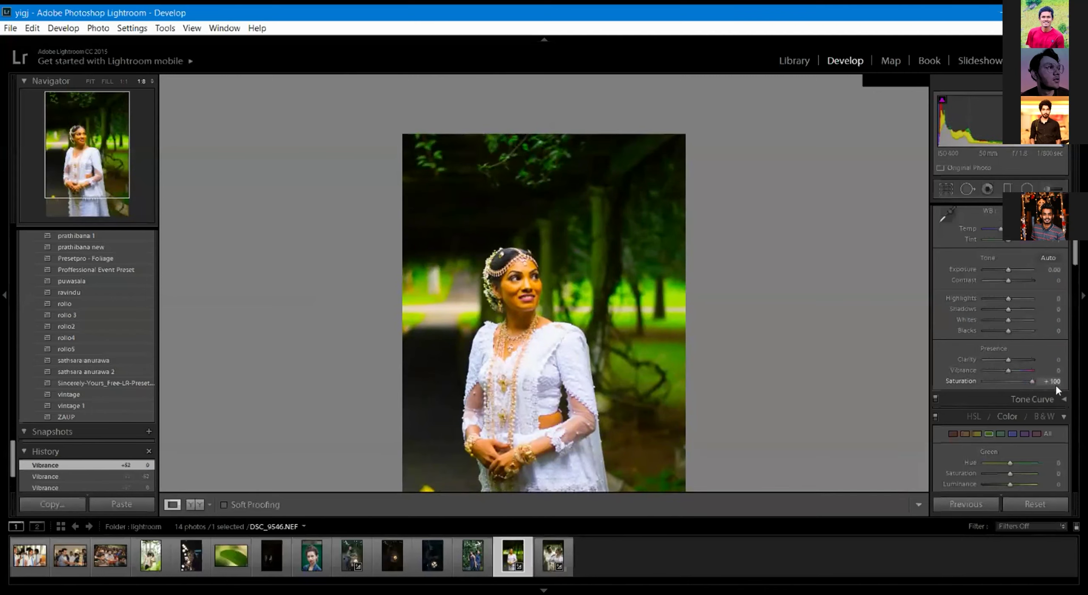
mouse_move(1038, 387)
mouse_down()
mouse_move(979, 385)
mouse_move(1044, 388)
mouse_up()
click(1024, 381)
drag(1021, 380, 1035, 381)
click(530, 280)
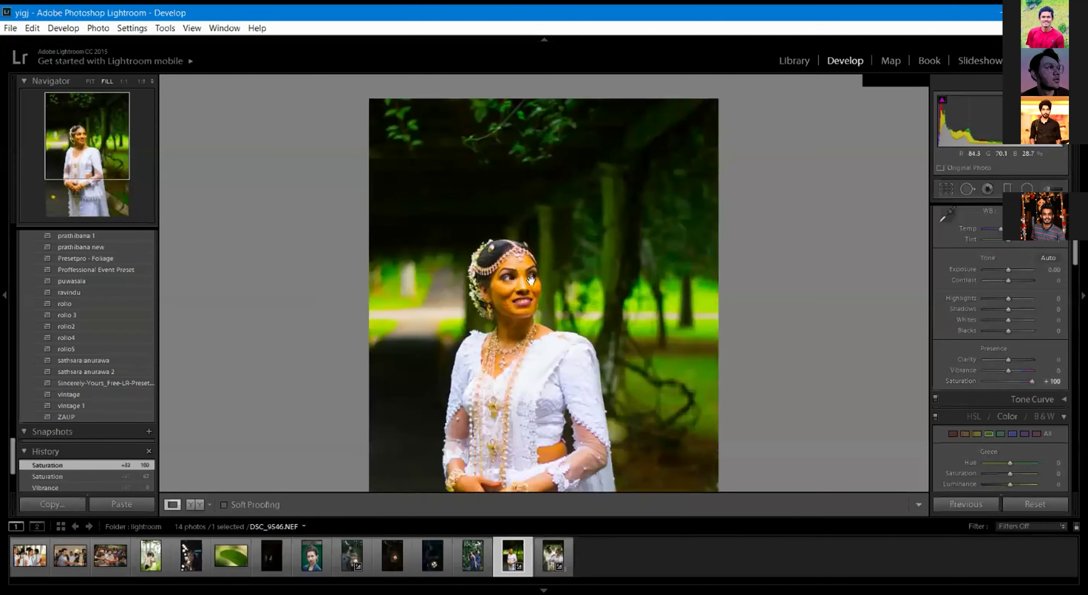
double_click(1032, 381)
Boost Vibrance to +100 and desaturate to about -40, resetting both to 0.
drag(1007, 369, 1038, 368)
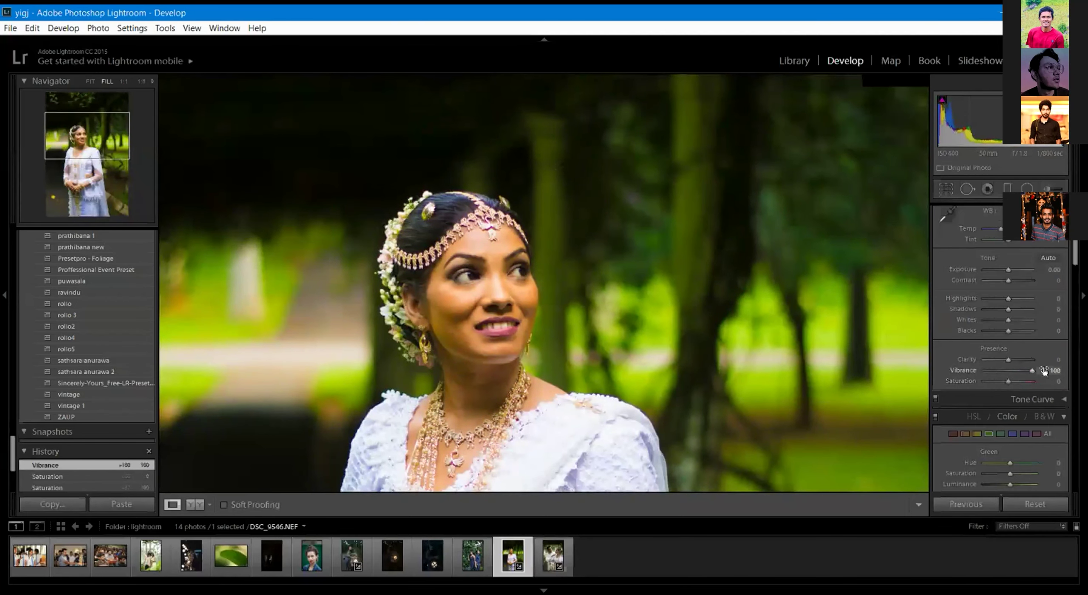
double_click(1034, 371)
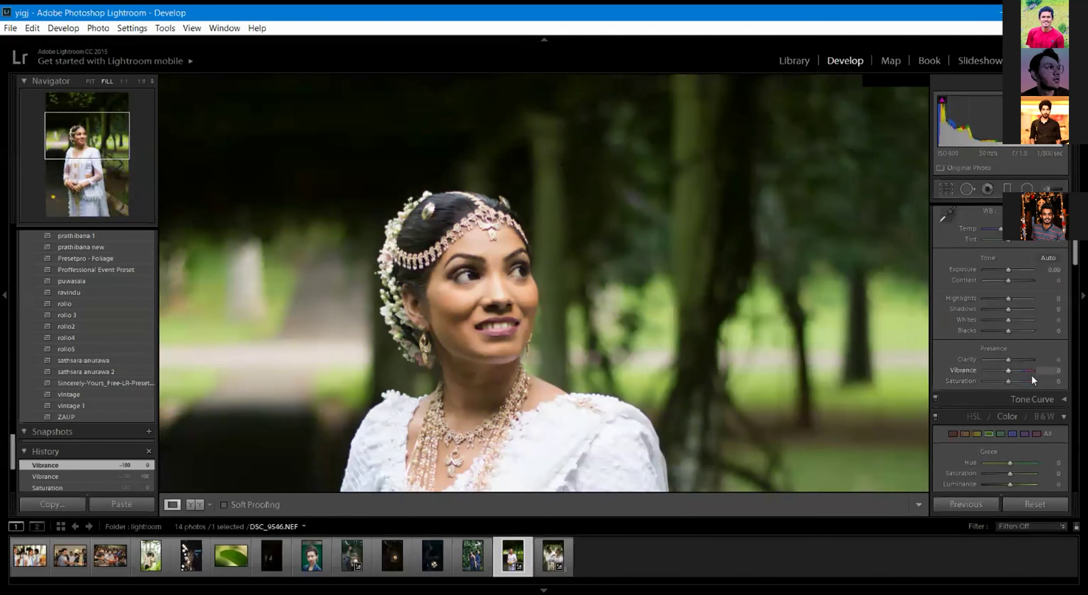
mouse_move(1011, 381)
mouse_down()
mouse_move(1033, 382)
mouse_move(1000, 391)
mouse_up()
double_click(1010, 382)
Expand the Tone Curve section and set its Highlights region to +100.
drag(1075, 253, 1076, 254)
scroll(1076, 254, down, 3)
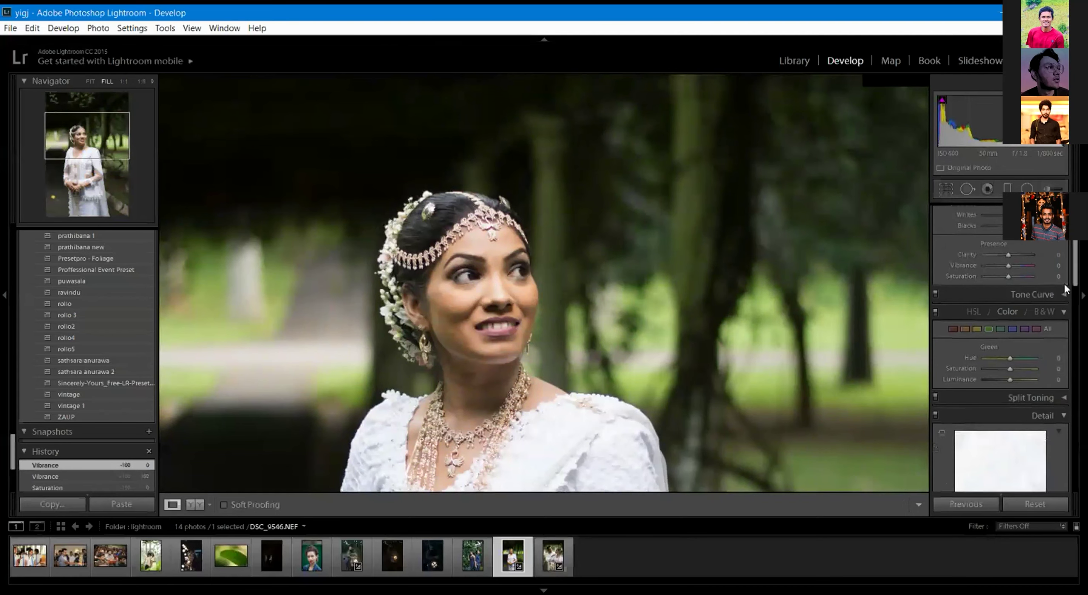
click(1061, 297)
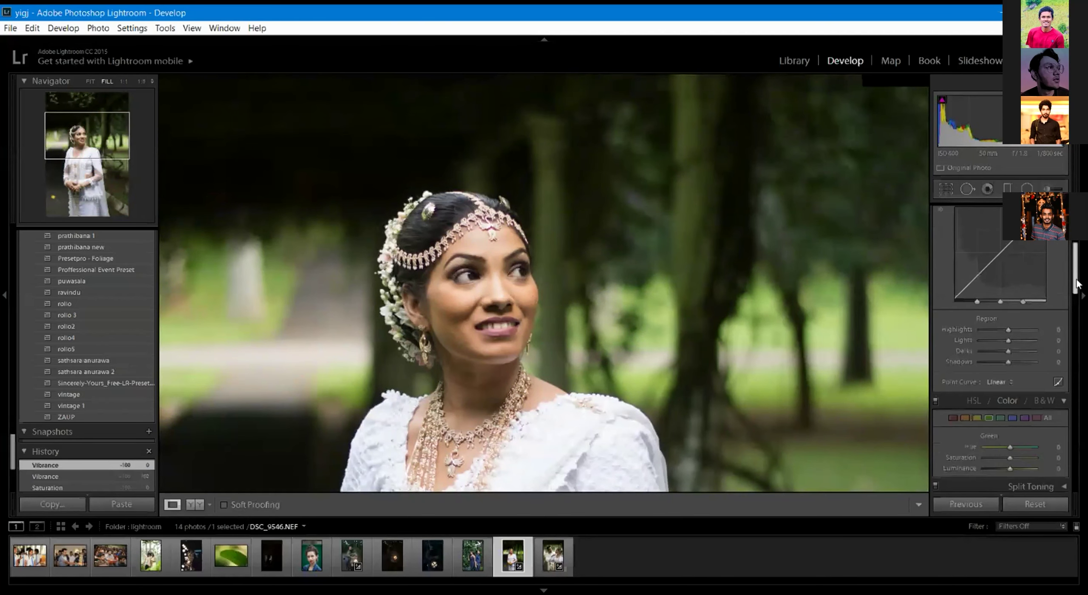
drag(1077, 282, 1077, 278)
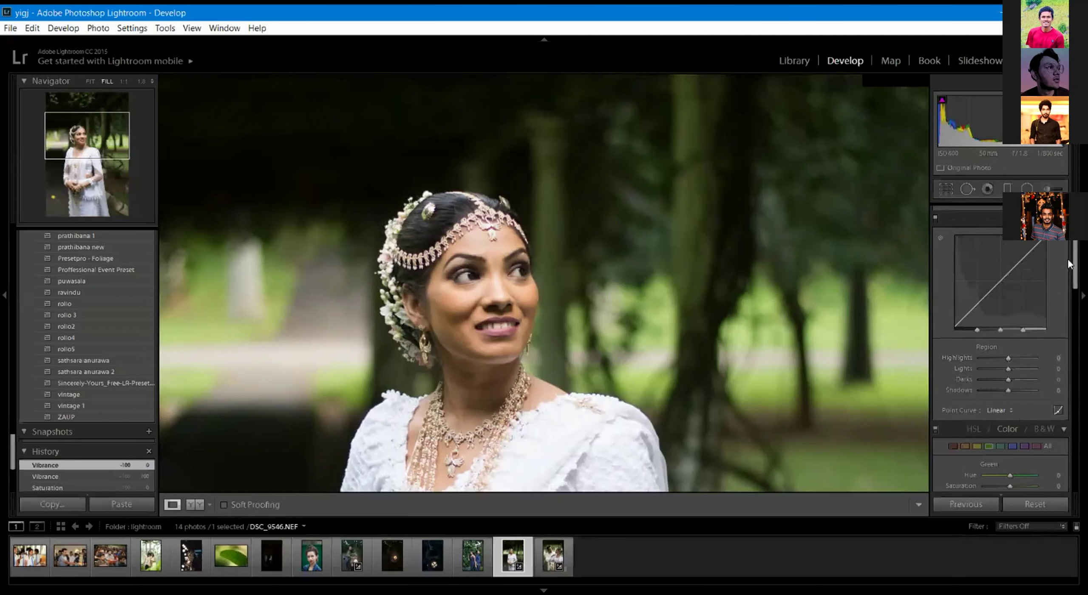
scroll(1074, 265, up, 5)
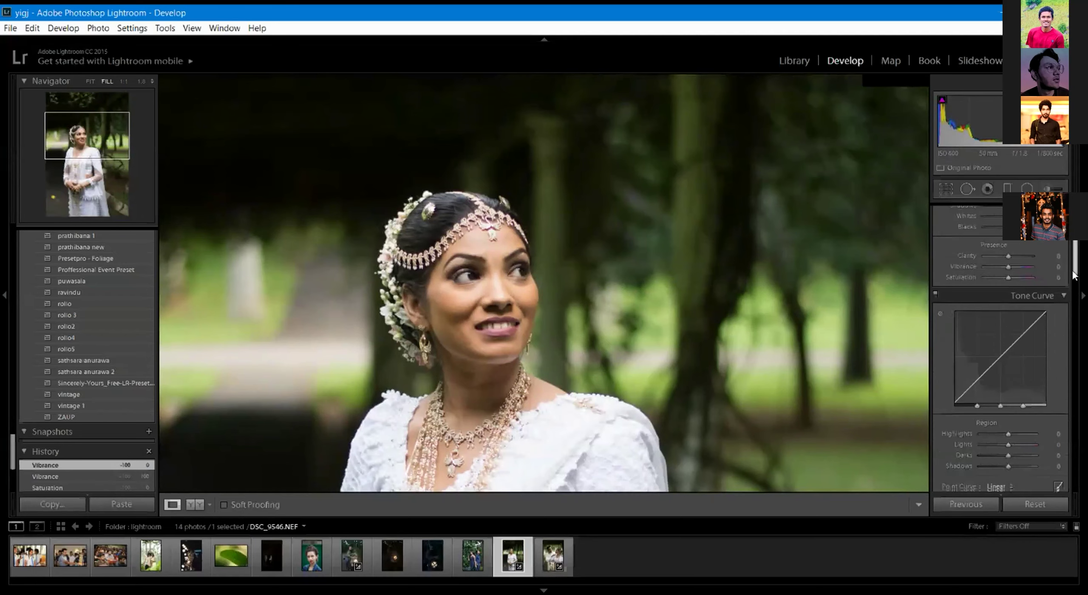
scroll(1074, 255, down, 5)
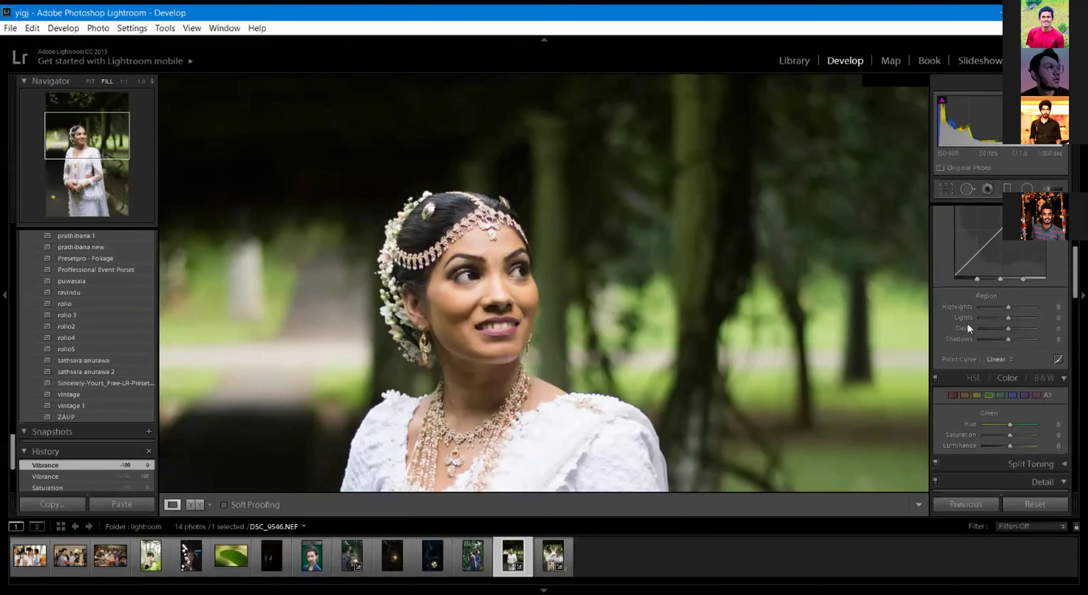
drag(1008, 308, 1040, 307)
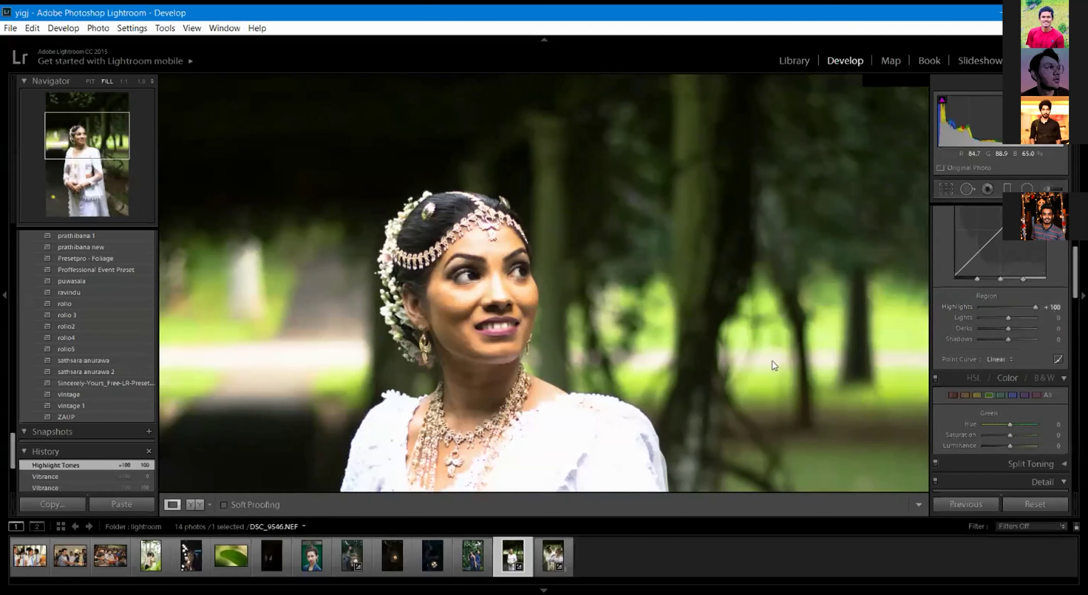
Zoom into the dress, swing tone curve Highlights between -100 and +100, then reset to 0.
scroll(653, 249, down, 5)
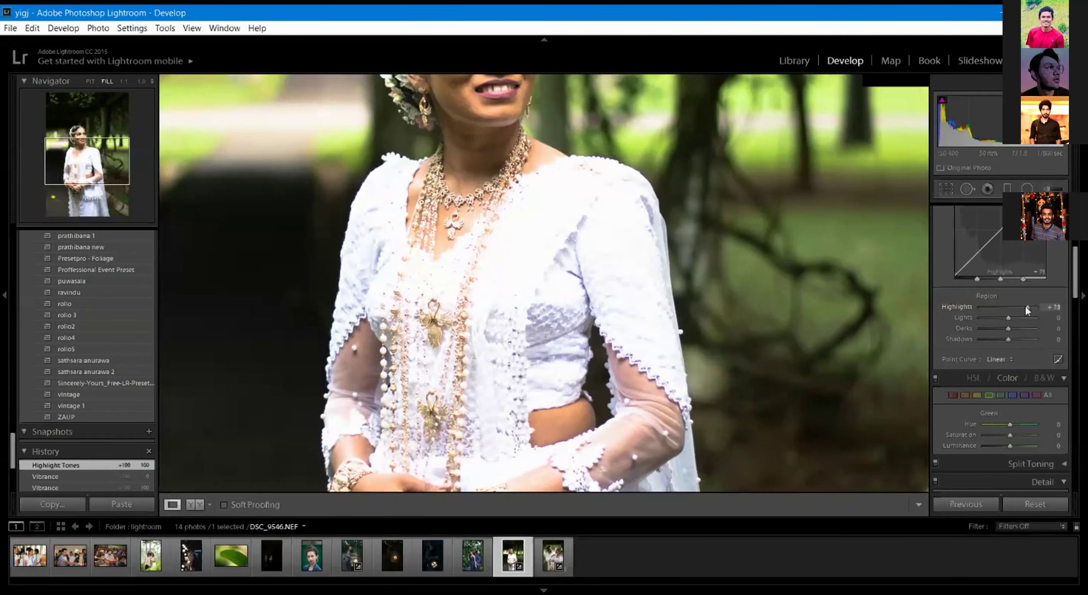
drag(1033, 306, 971, 304)
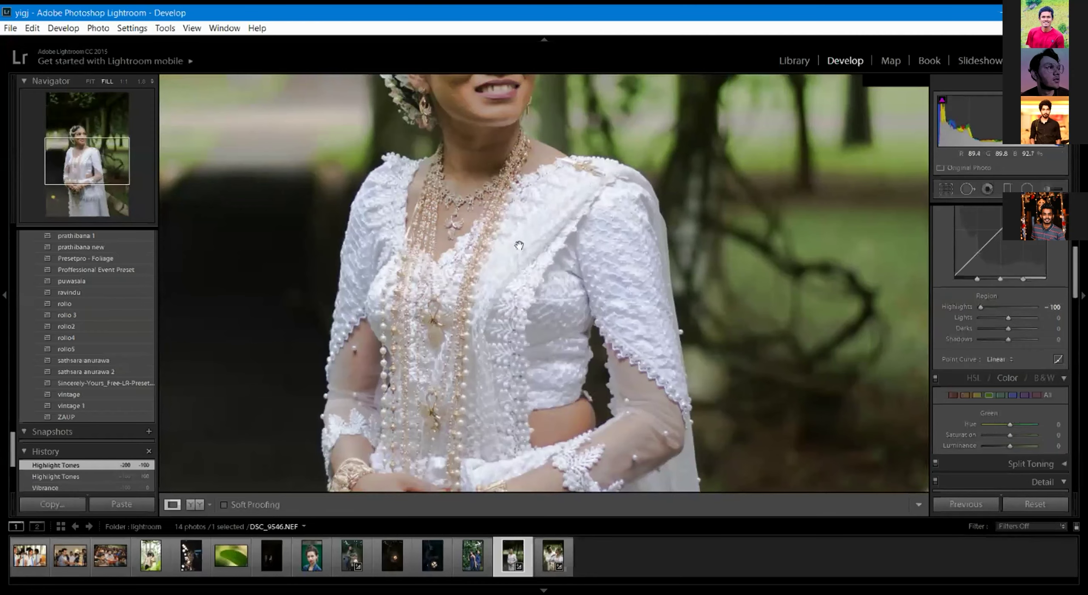
key(ctrl+equal)
key(ctrl+equal)
key(ctrl+equal)
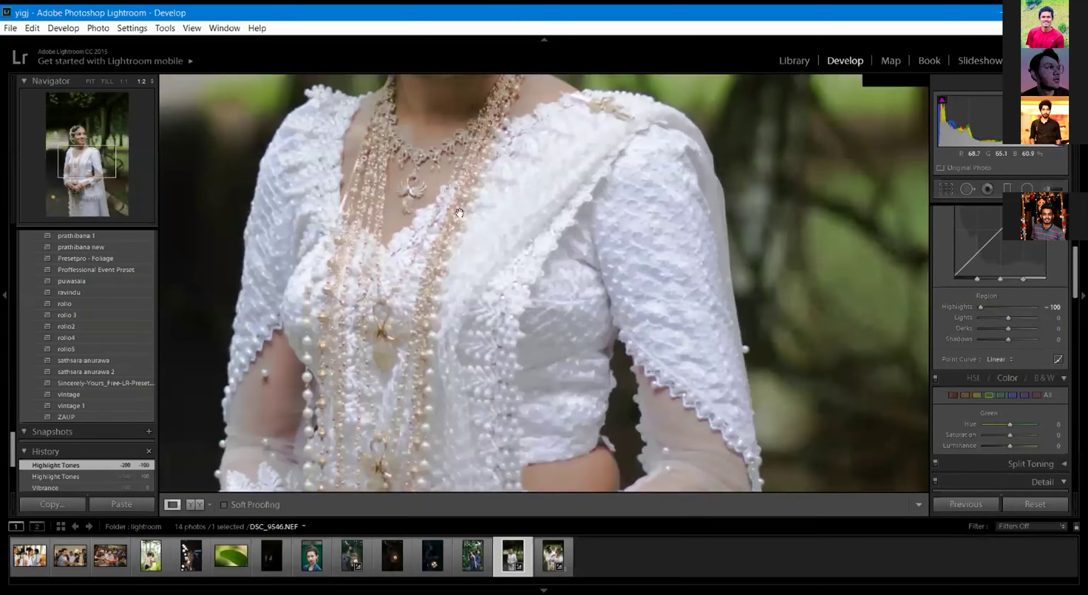
drag(431, 187, 550, 106)
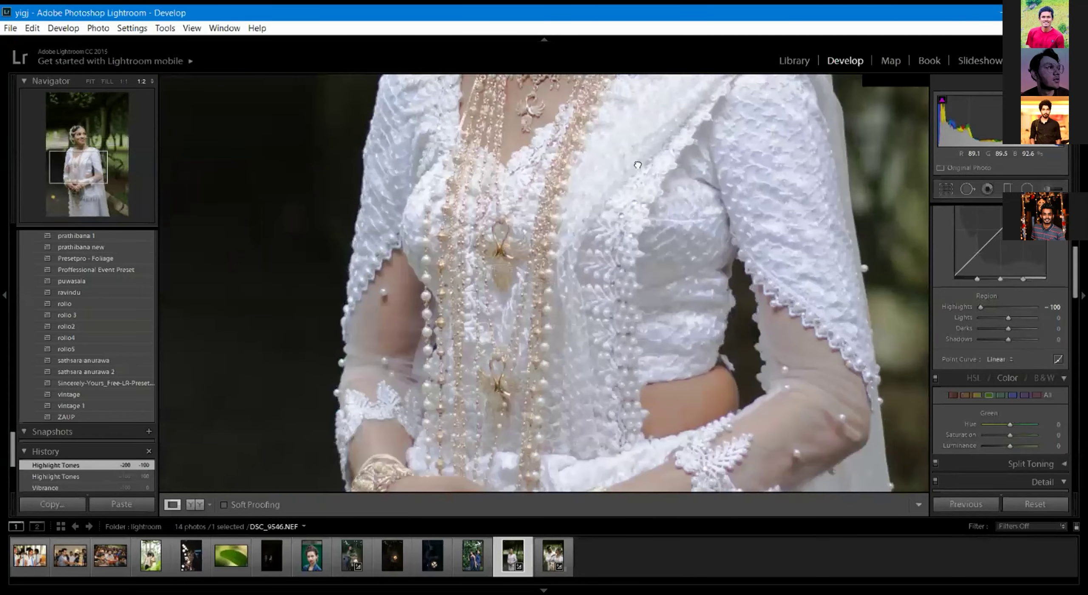
mouse_move(982, 308)
mouse_down()
mouse_move(1058, 309)
mouse_move(997, 310)
mouse_up()
double_click(997, 309)
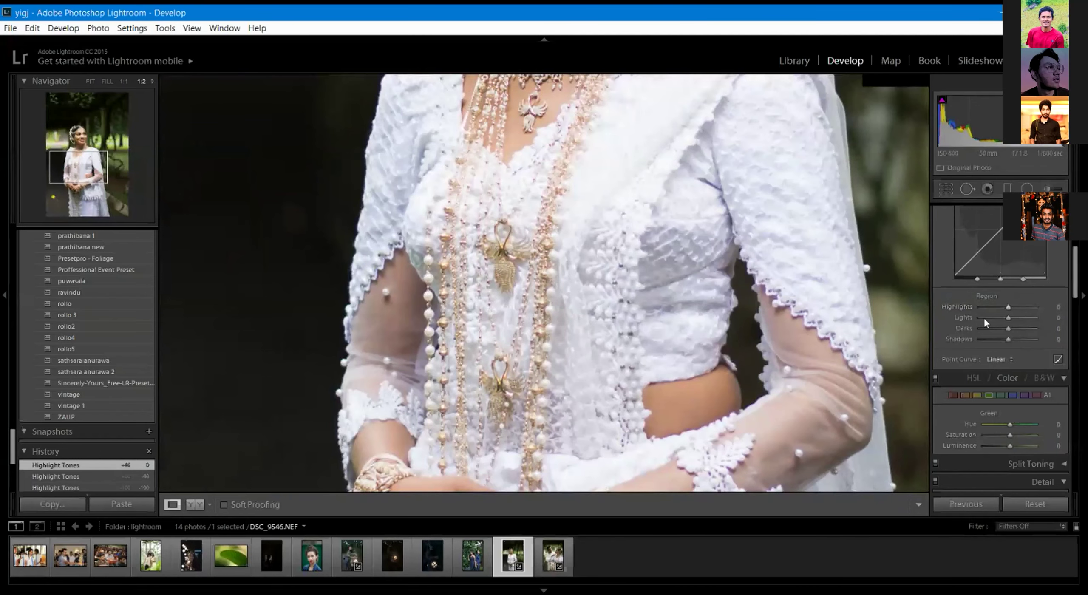
Try the Lights region at +69, -100 and other extremes, then reset it to 0.
drag(670, 179, 549, 293)
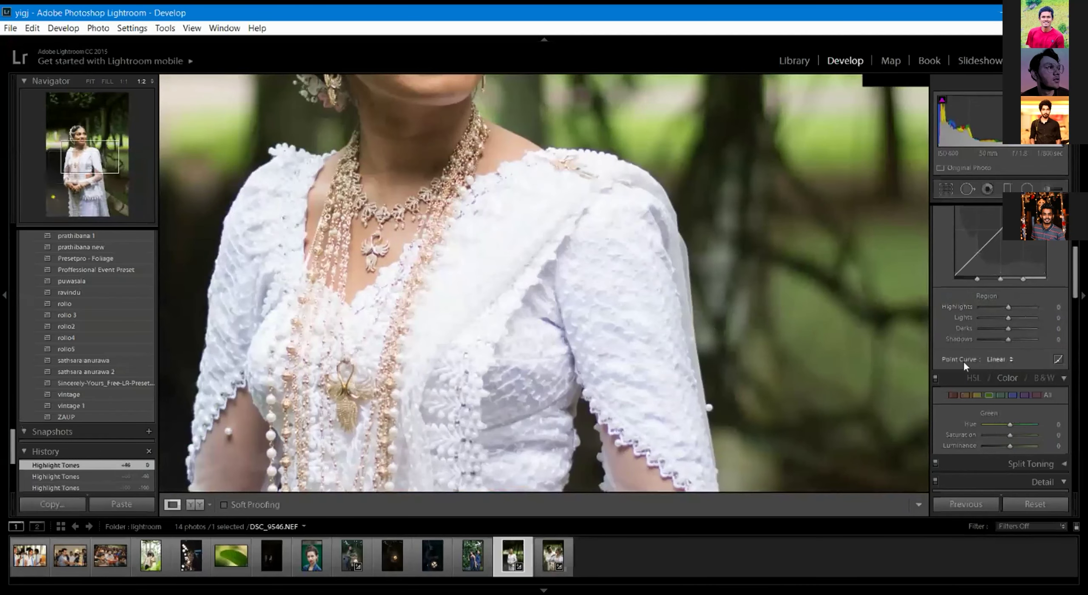
drag(1010, 318, 1038, 317)
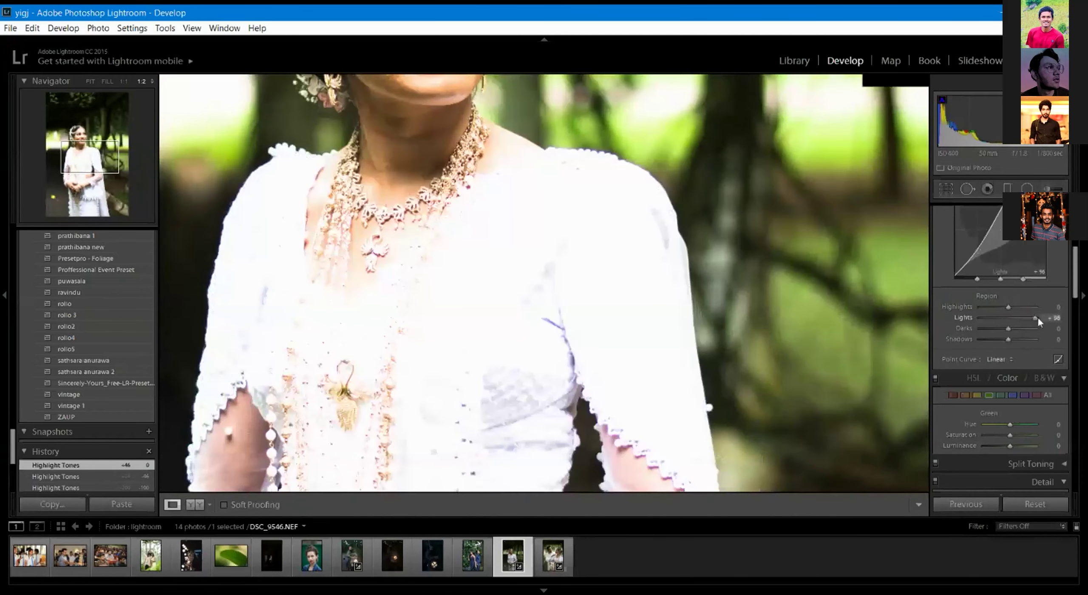
click(657, 227)
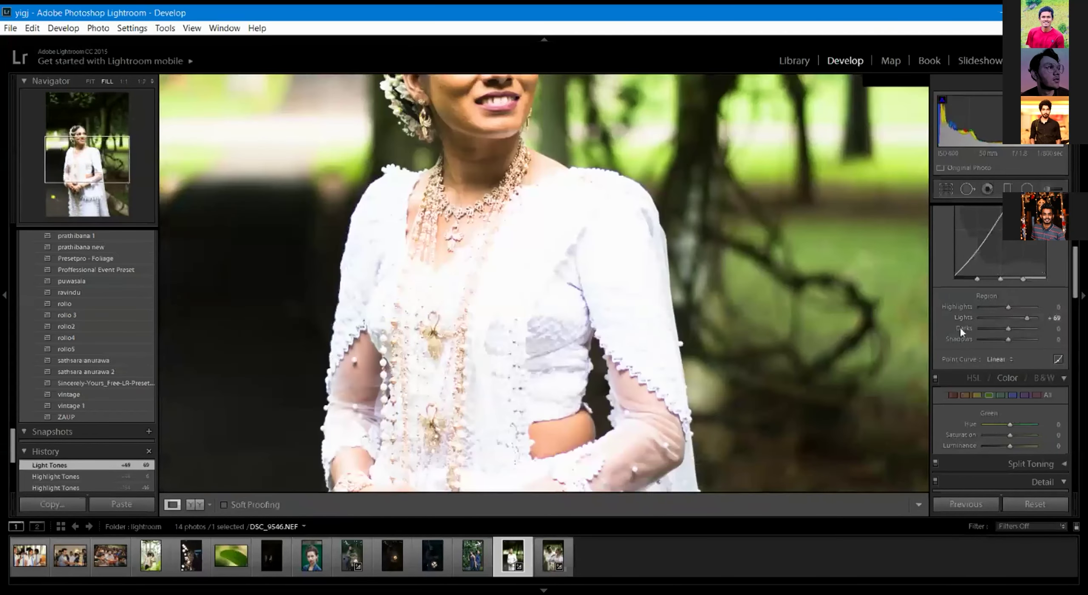
drag(1023, 318, 1047, 317)
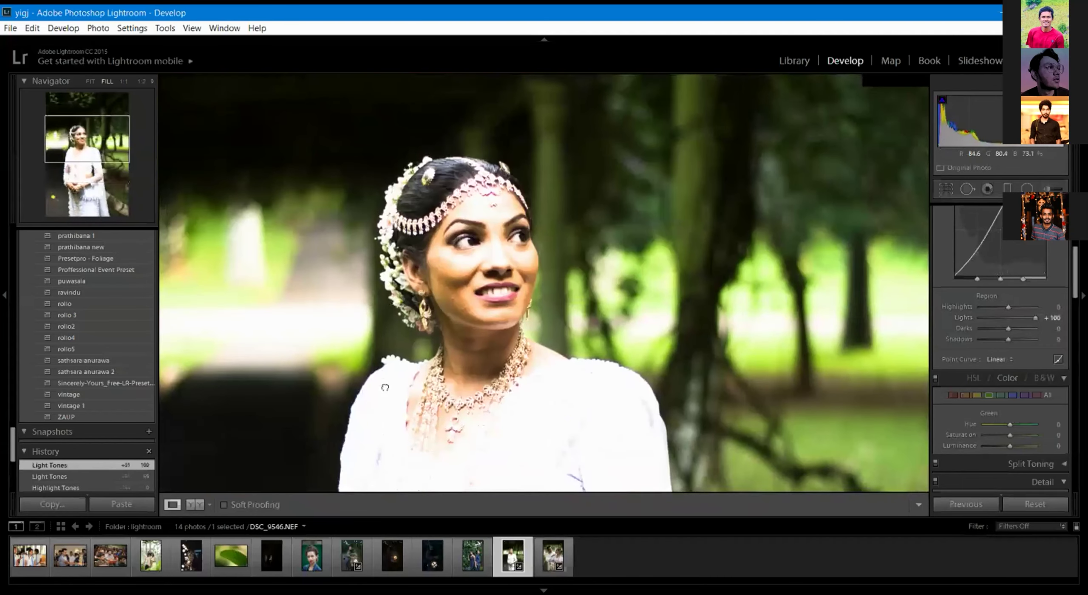
drag(527, 326, 513, 266)
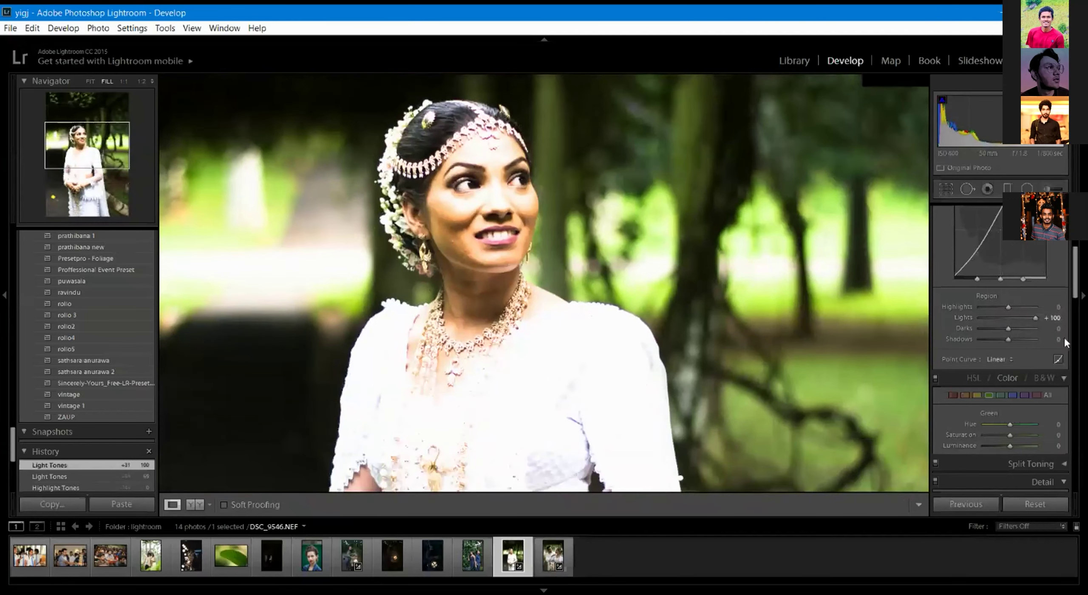
drag(1036, 317, 974, 318)
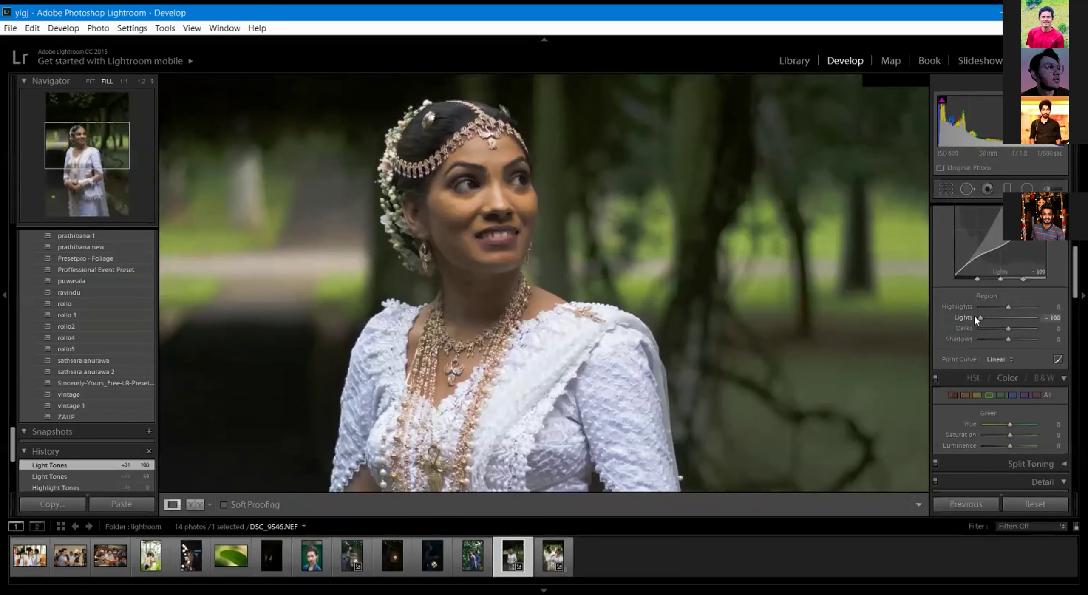
drag(975, 317, 1042, 324)
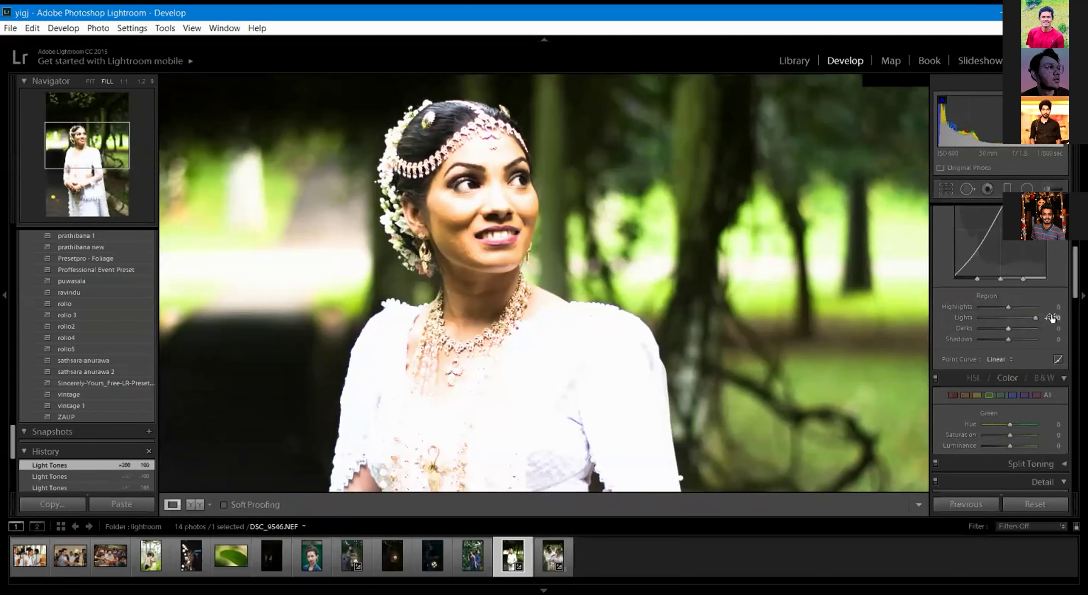
double_click(1036, 317)
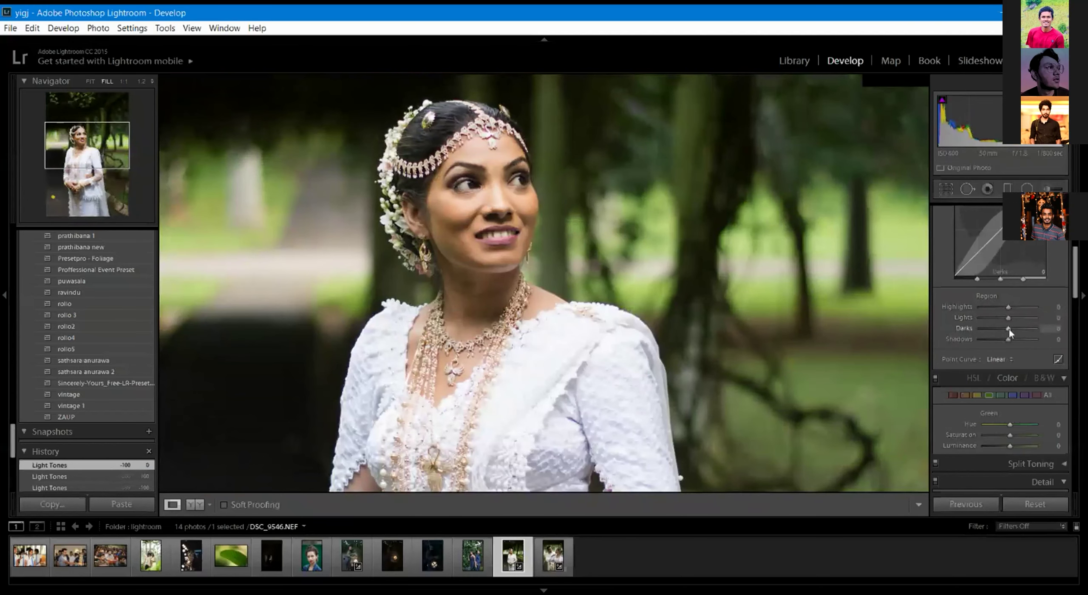
Push the Darks region to its limit and to -13, then reset it to 0.
drag(1009, 329, 967, 327)
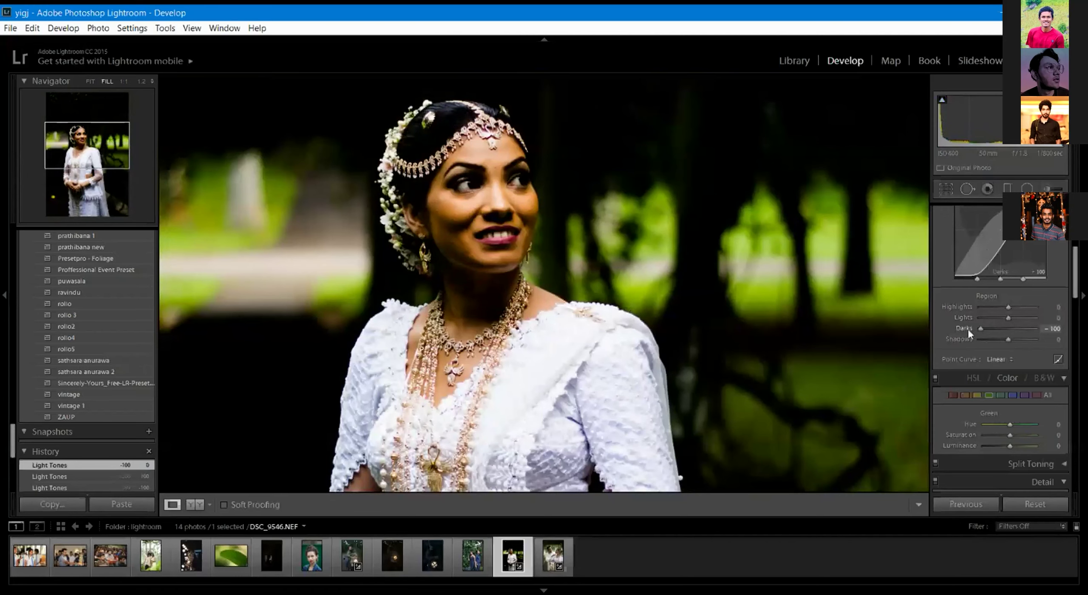
drag(967, 327, 1005, 332)
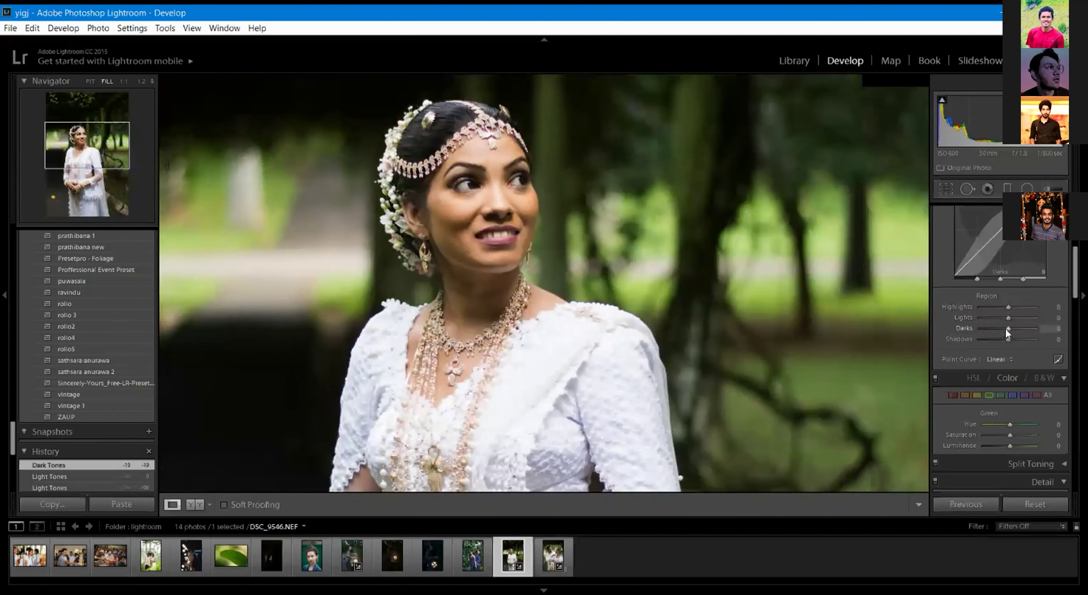
double_click(1005, 328)
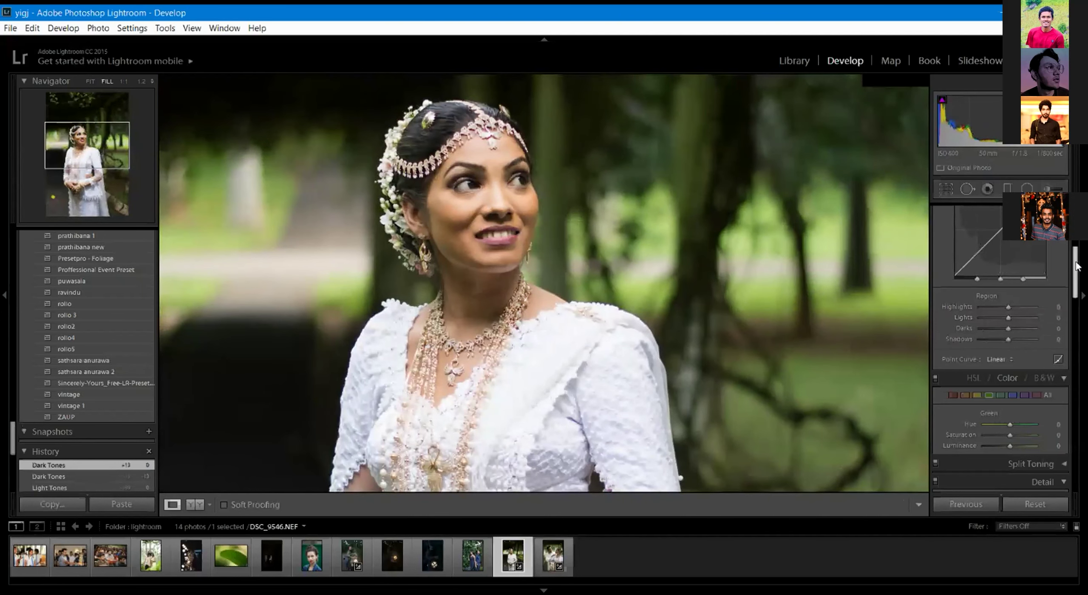
Bend the tone curve so Darks reads -30, deepening the forest background shadows.
scroll(1075, 255, up, 3)
scroll(1080, 251, down, 1)
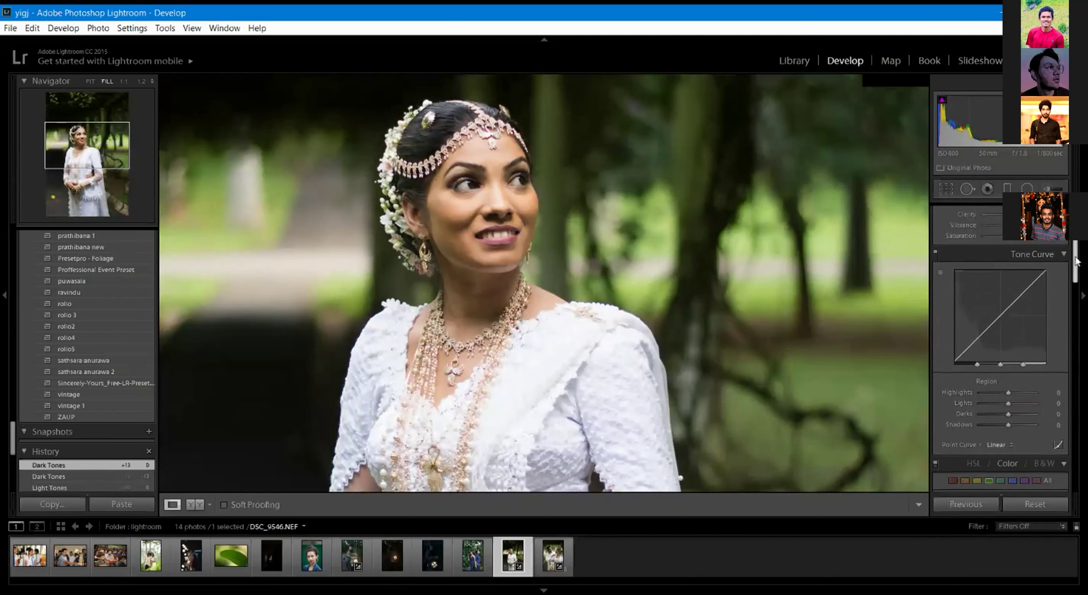
scroll(1044, 280, down, 1)
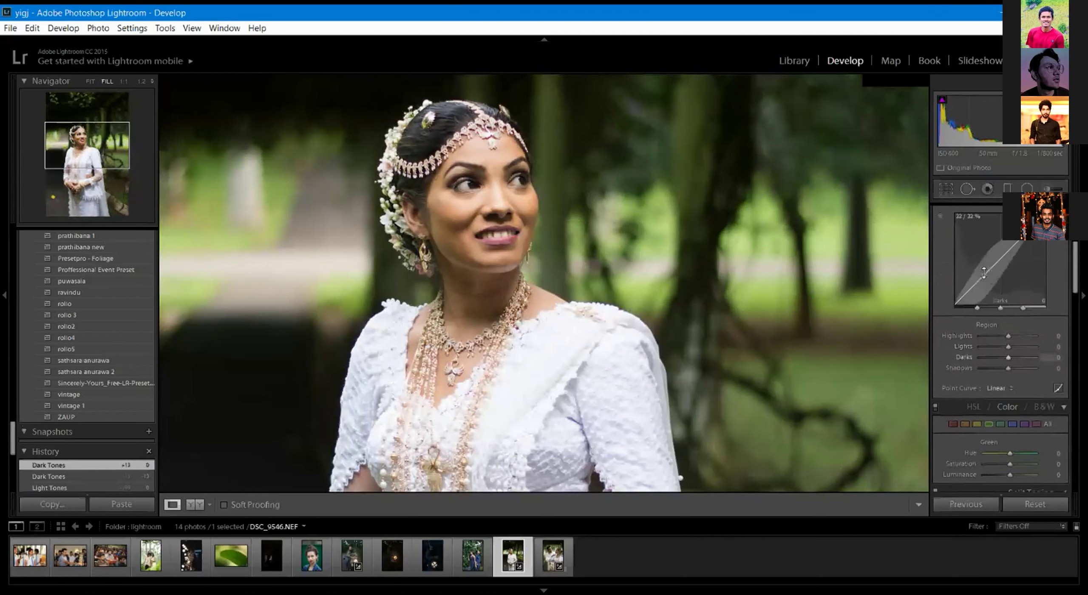
drag(984, 274, 981, 289)
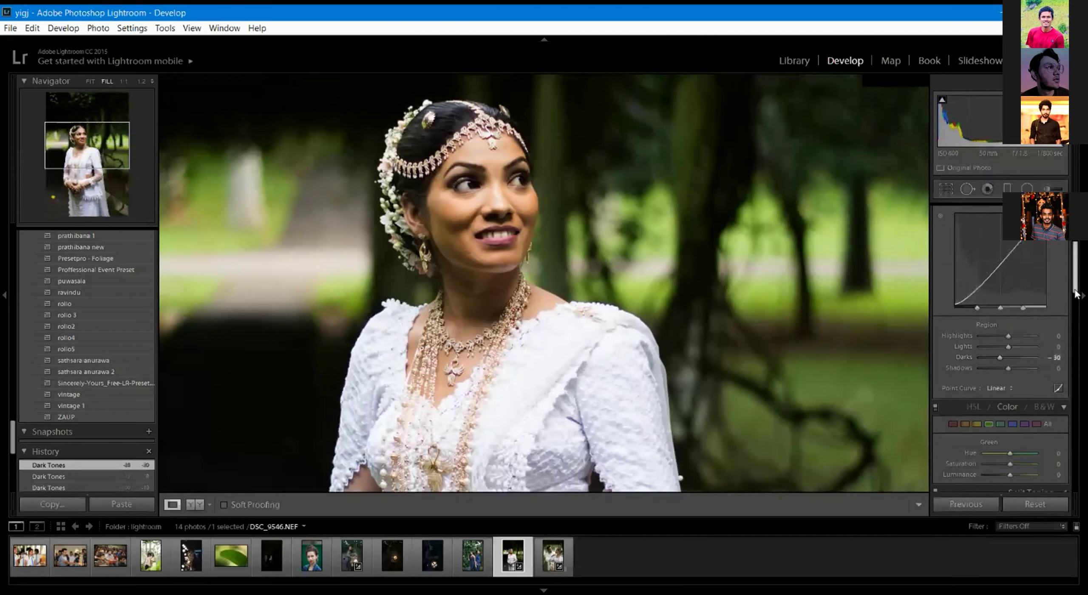
scroll(1076, 284, up, 5)
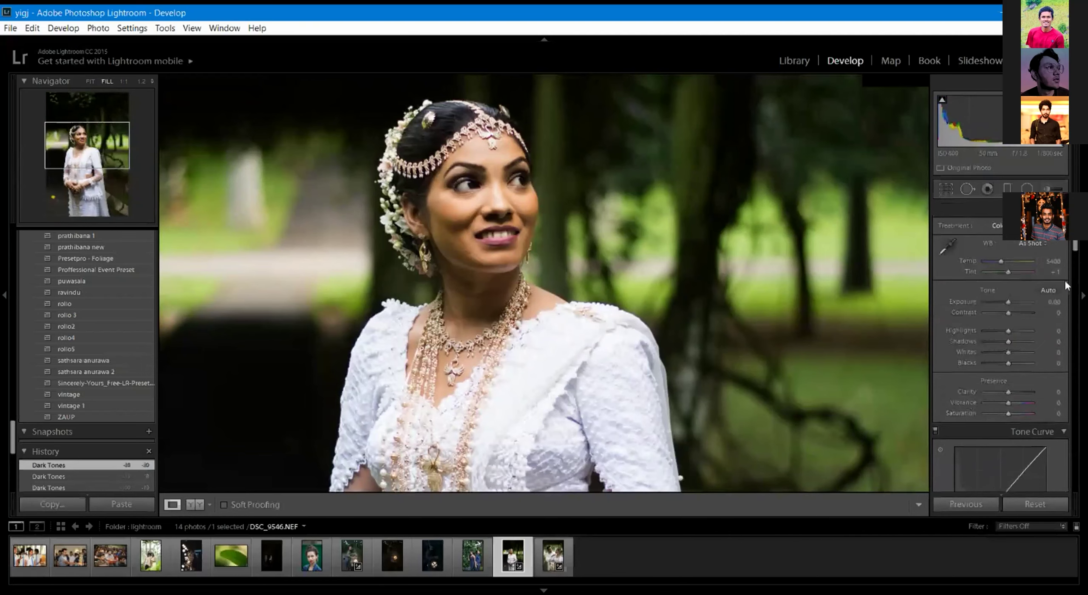
scroll(1020, 306, down, 6)
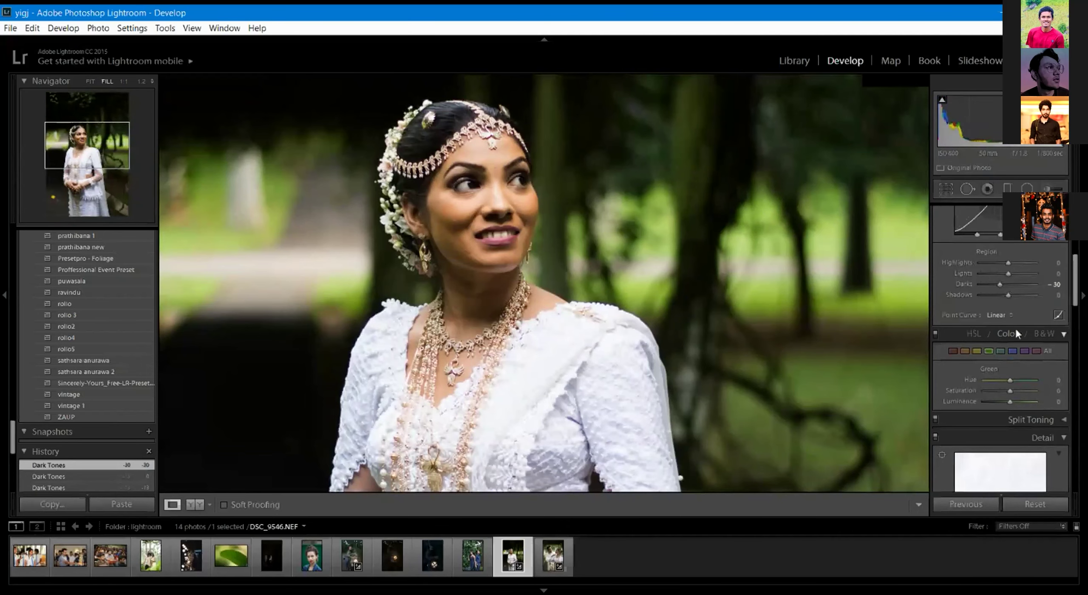
Compare the HSL panel's Hue, Saturation and Luminance views across all colours.
scroll(1039, 332, down, 4)
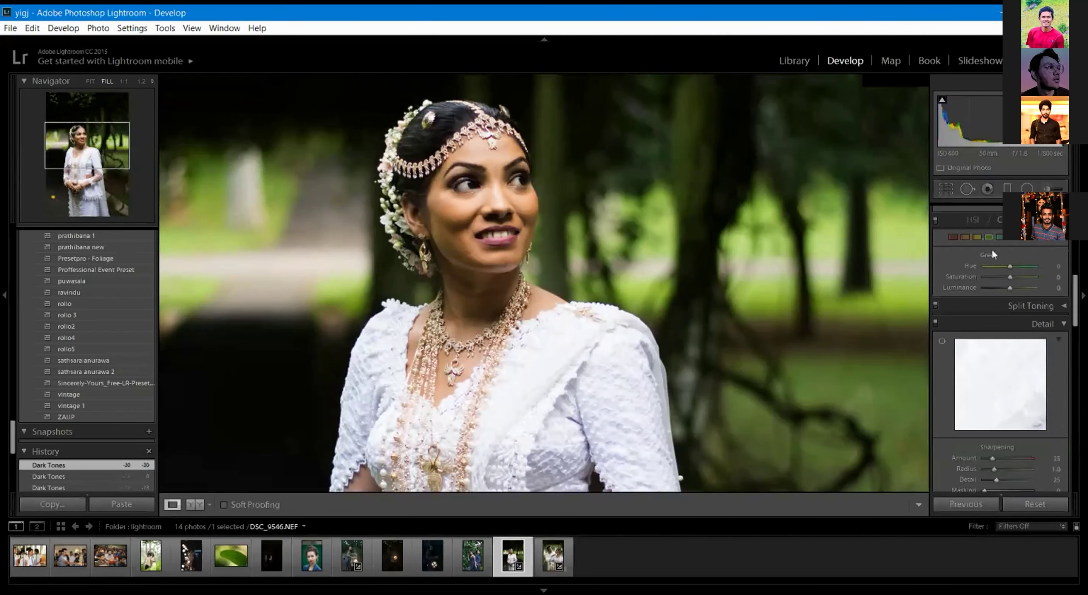
click(971, 221)
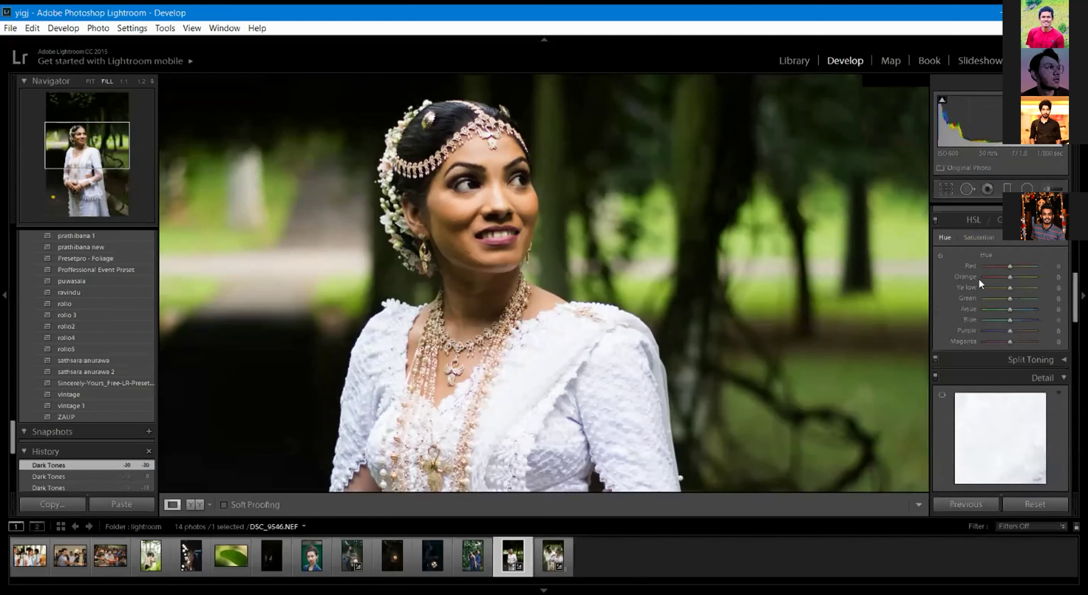
click(979, 240)
click(972, 219)
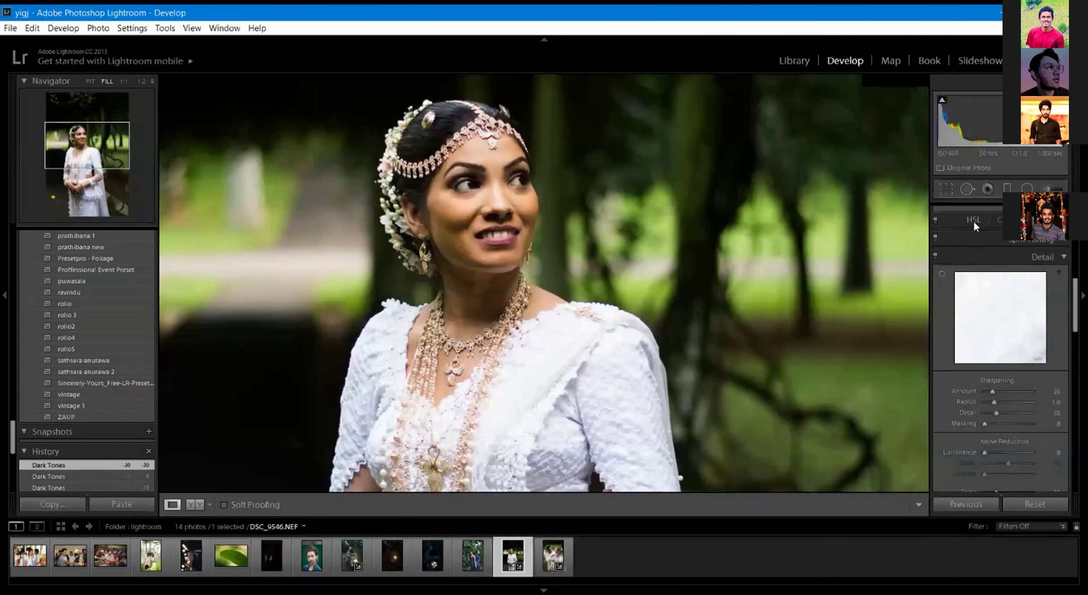
click(973, 219)
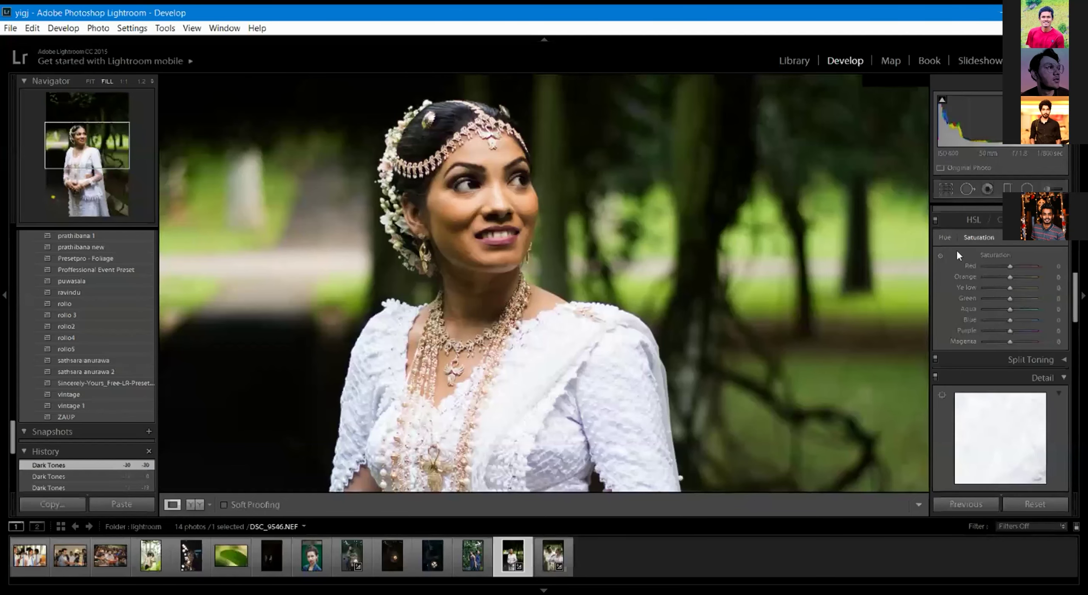
click(944, 237)
click(978, 238)
click(1022, 240)
click(945, 236)
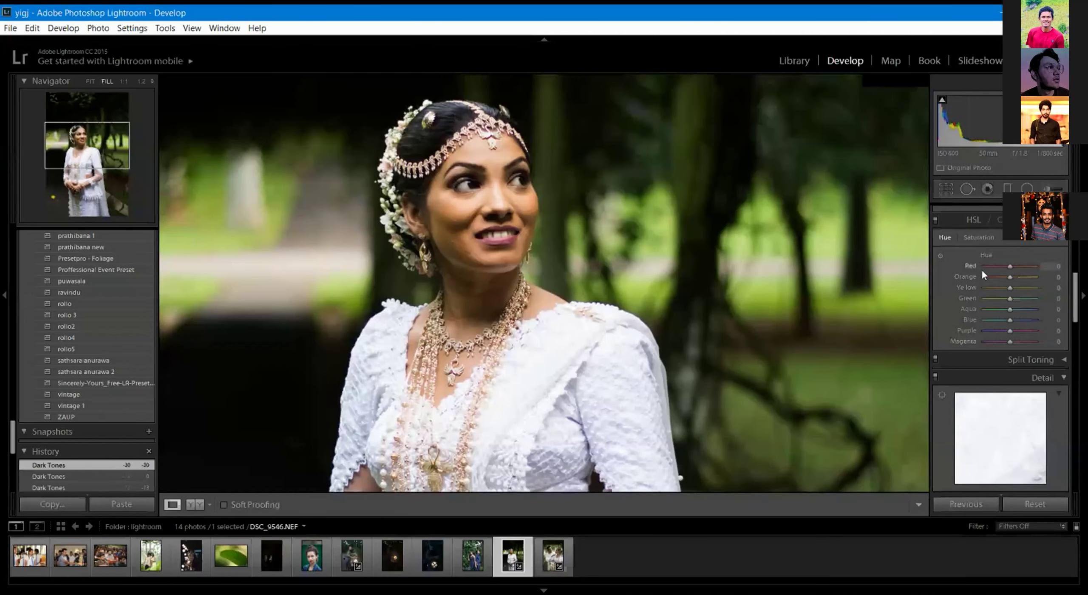
click(978, 238)
click(1016, 236)
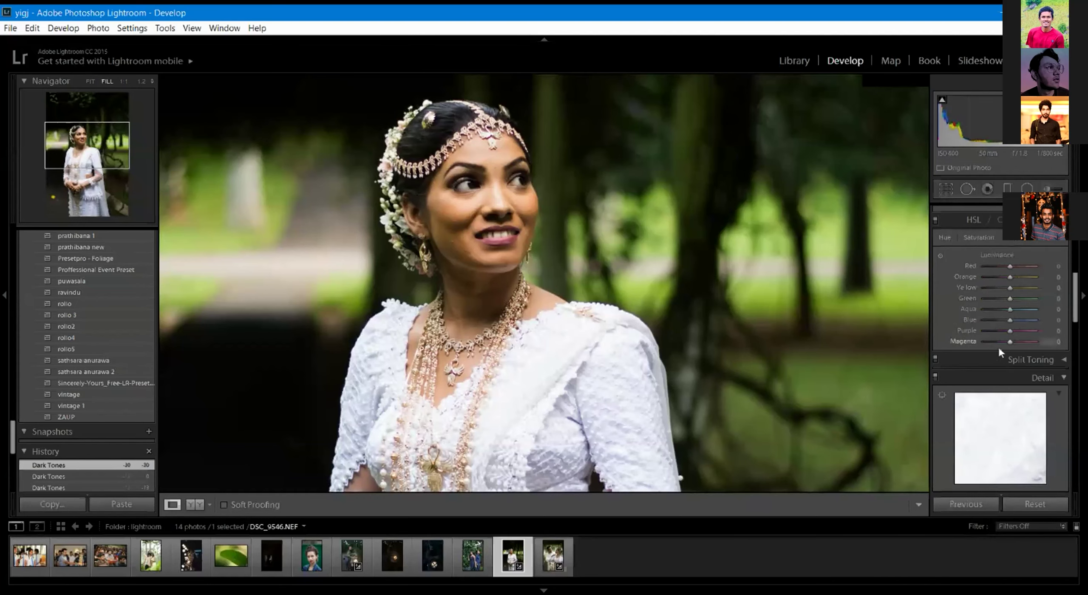
Switch HSL to Color mode, select the Red swatch, and zoom the photo to 1:2.
click(1005, 220)
click(952, 237)
click(965, 237)
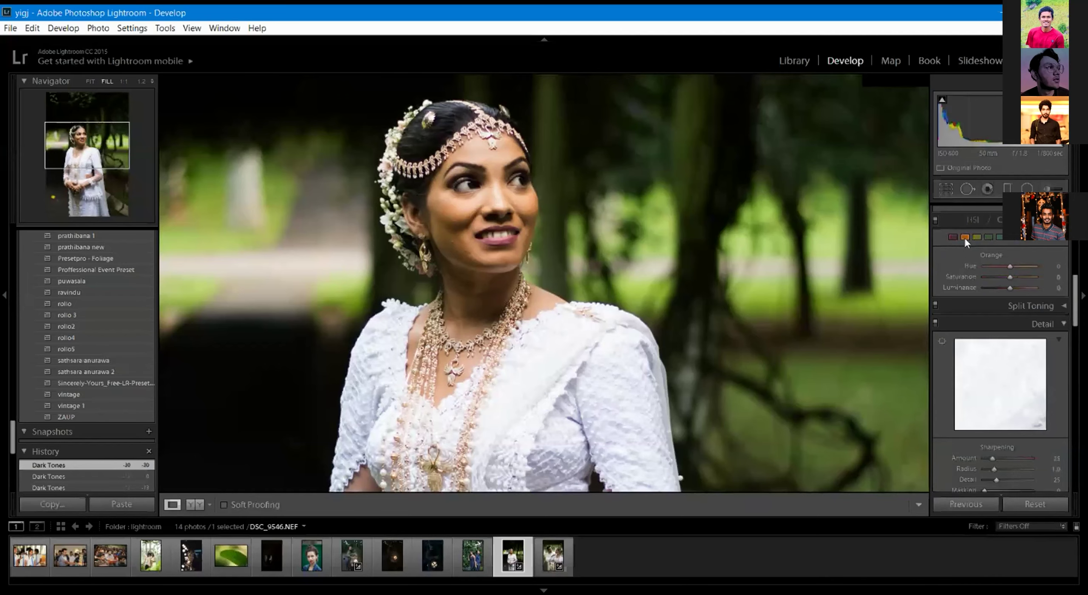
click(952, 237)
click(963, 236)
click(953, 238)
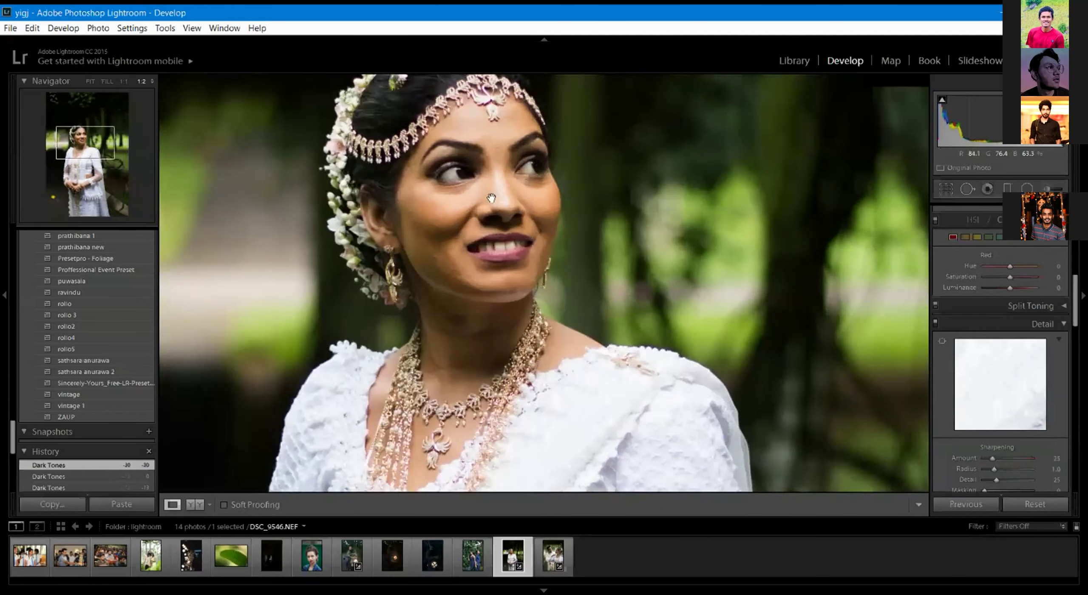
click(490, 210)
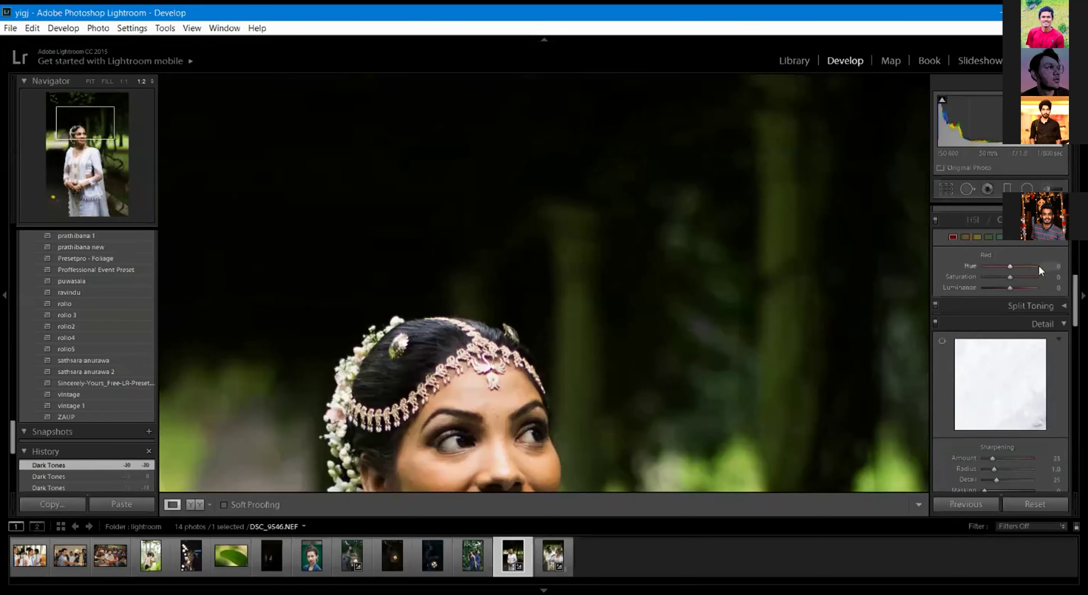
Shift Red hue to about -60 and -73 while zoomed on the lips, then reset to 0.
drag(517, 420, 595, 316)
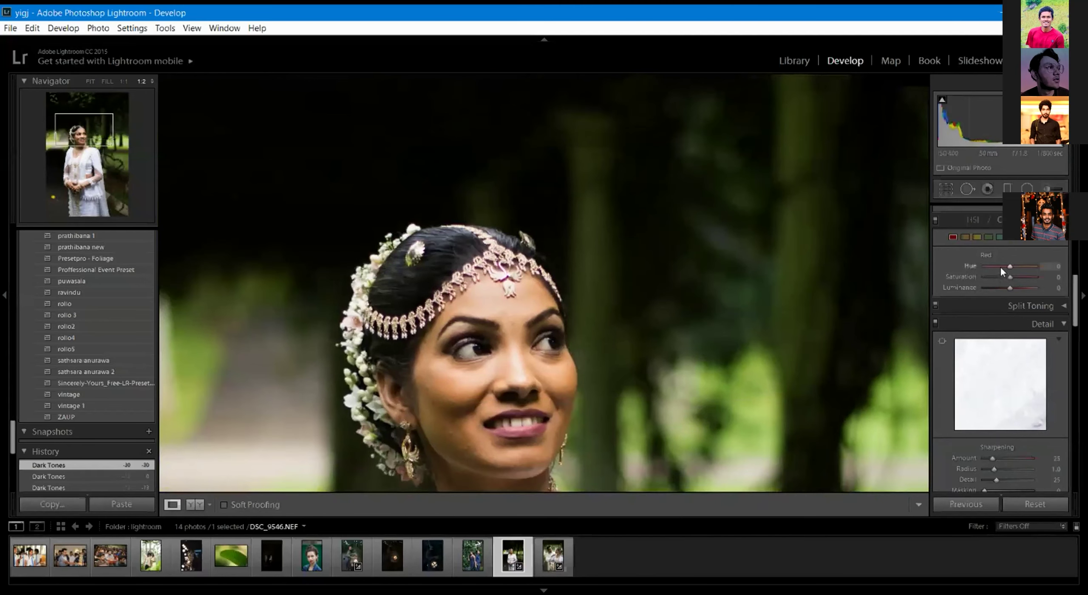
drag(1009, 265, 974, 267)
key(ctrl+equal)
key(ctrl+equal)
scroll(534, 431, down, 6)
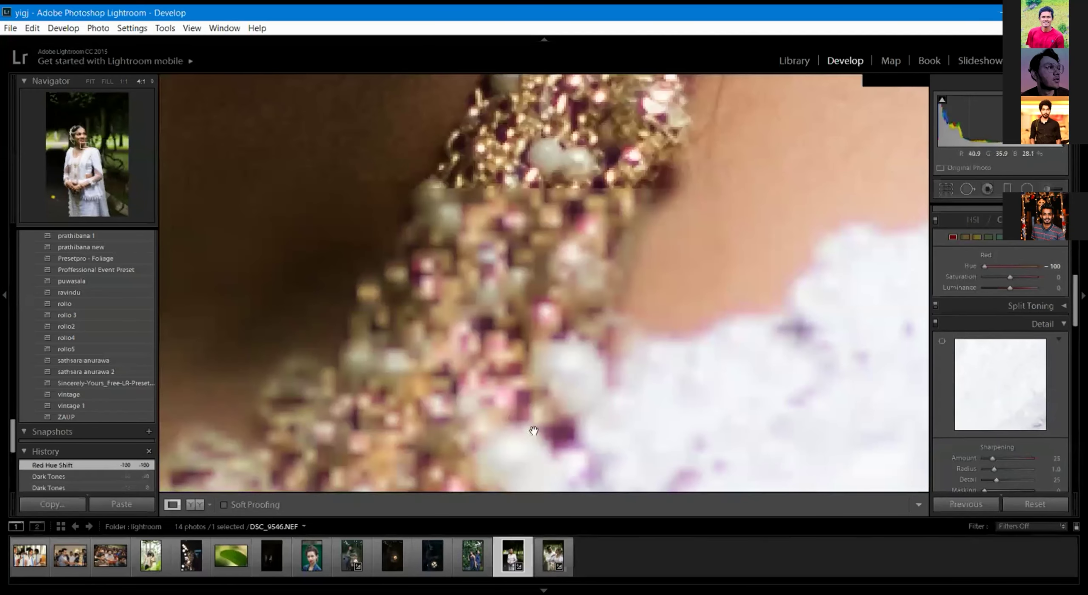
key(ctrl+minus)
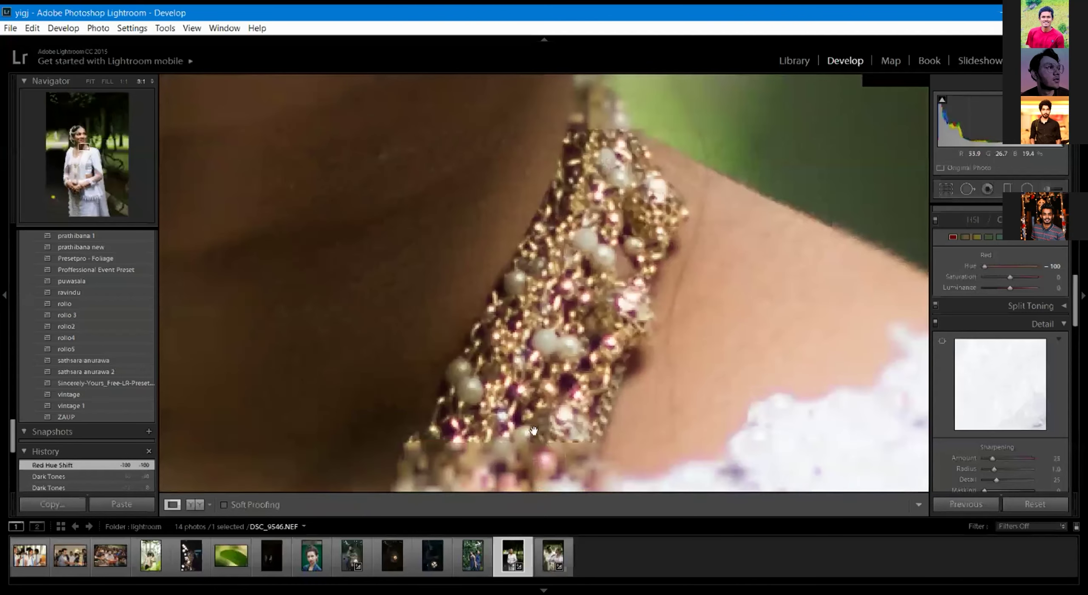
key(ctrl+minus)
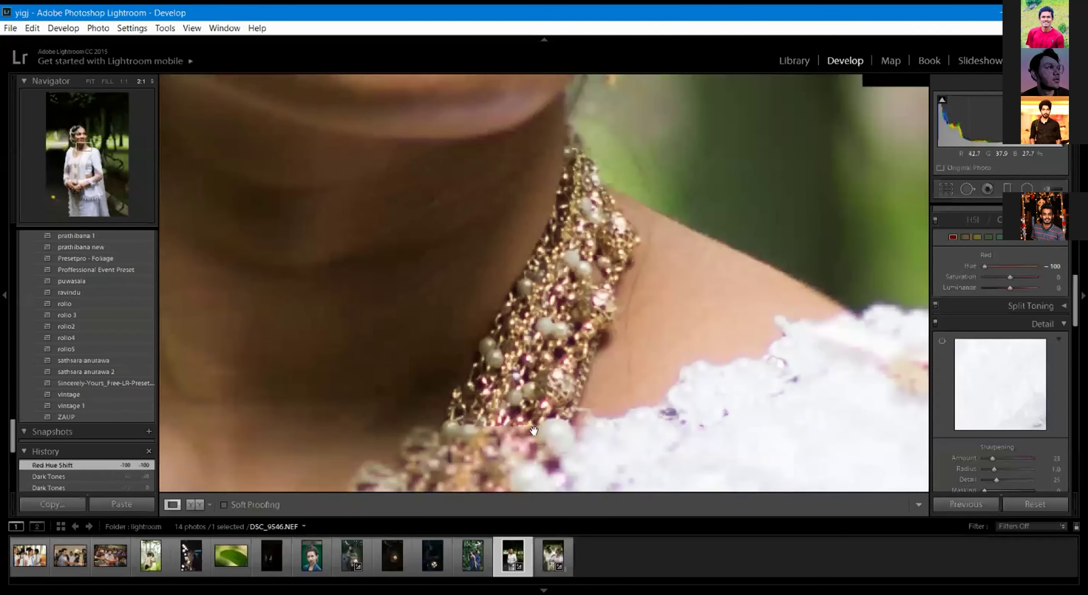
click(87, 147)
drag(88, 148, 84, 140)
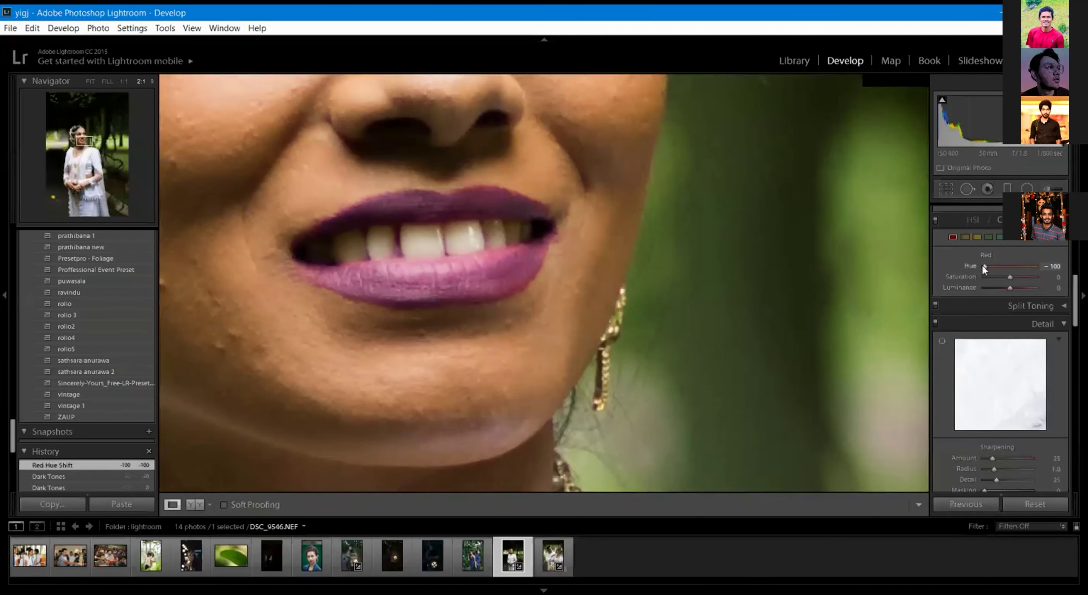
drag(985, 268, 1007, 262)
double_click(1006, 263)
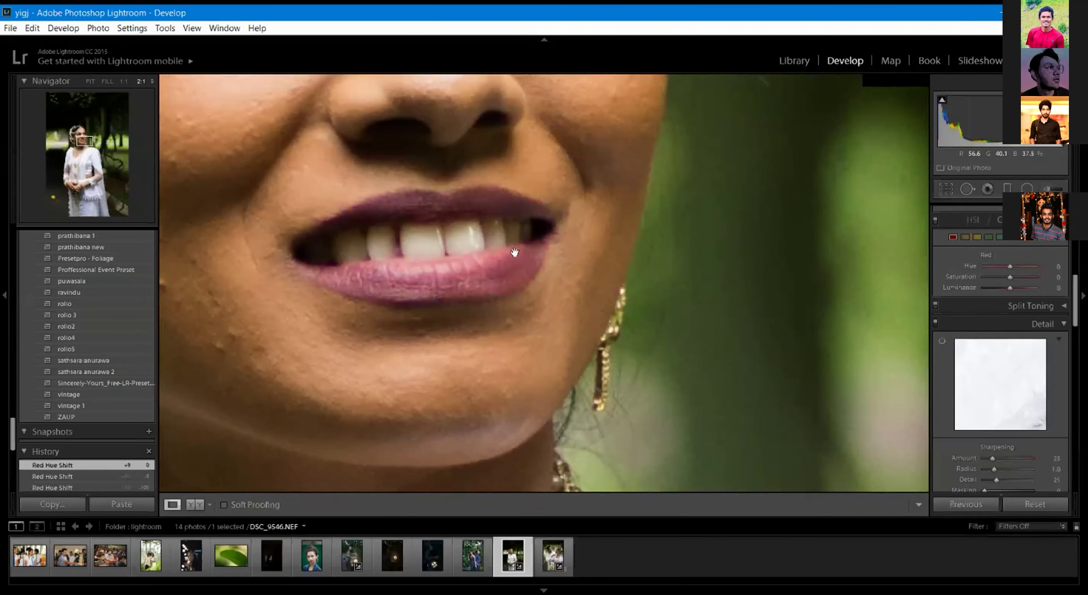
Select the Orange swatch and push Orange hue to +100, checking the nose, mouth and chin.
scroll(629, 175, up, 6)
scroll(627, 175, down, 1)
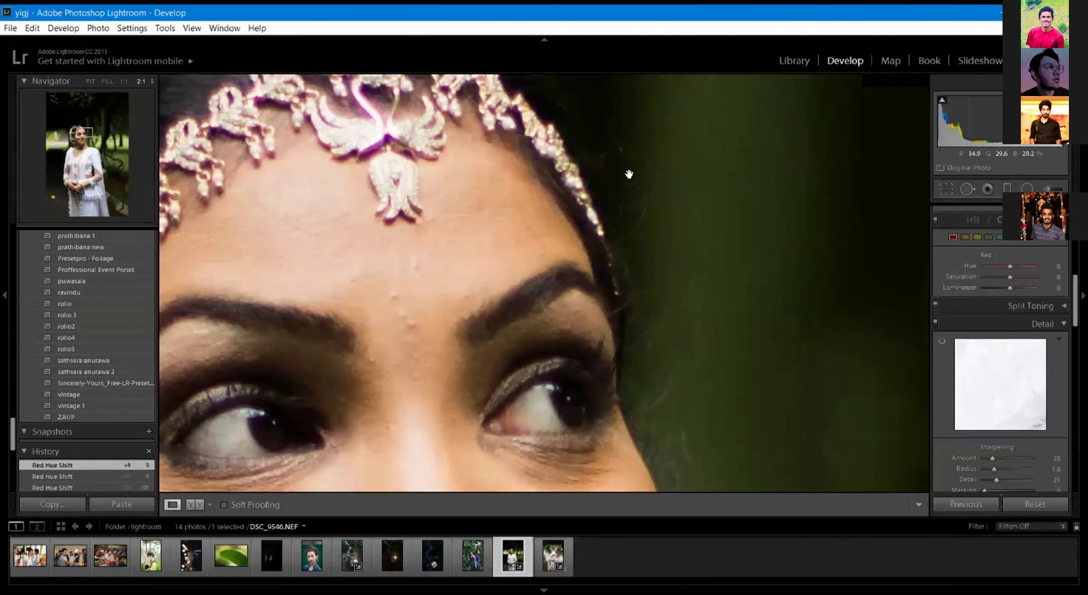
click(965, 236)
key(ctrl+minus)
key(ctrl+minus)
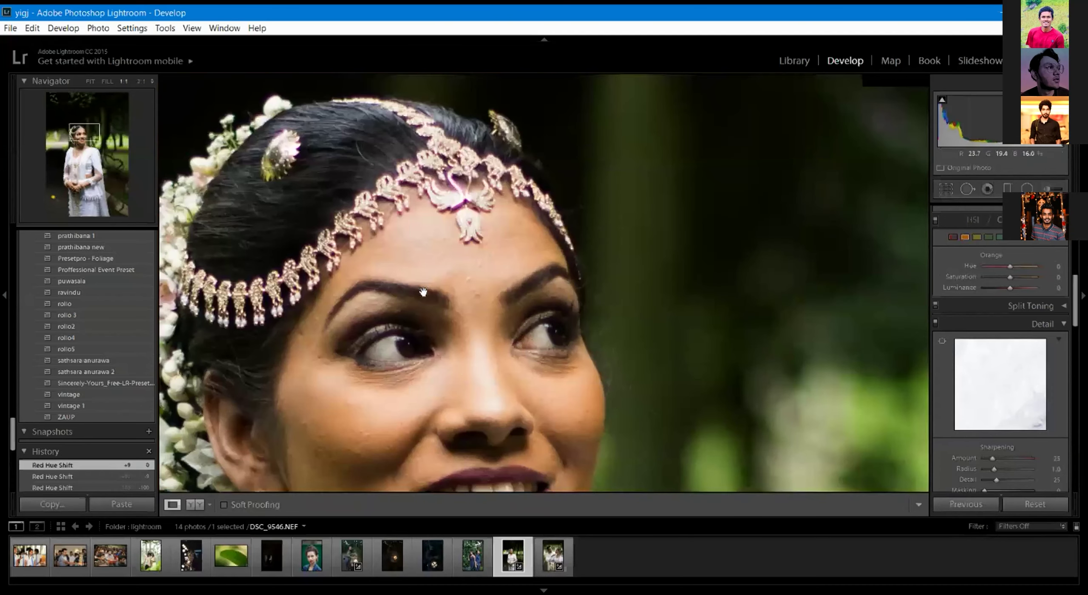
drag(466, 385, 499, 284)
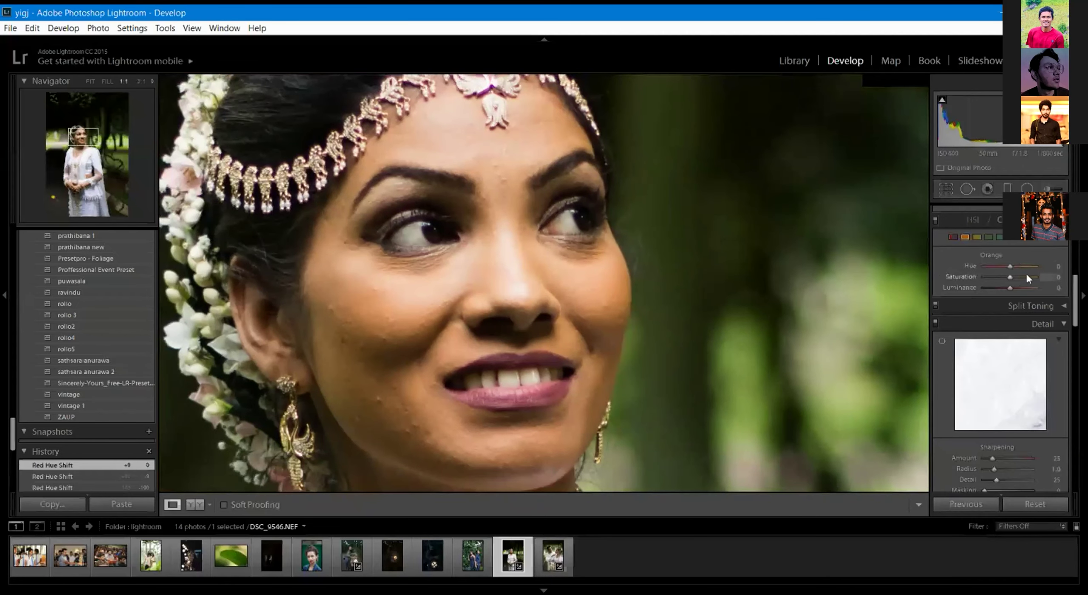
drag(1012, 269, 1061, 272)
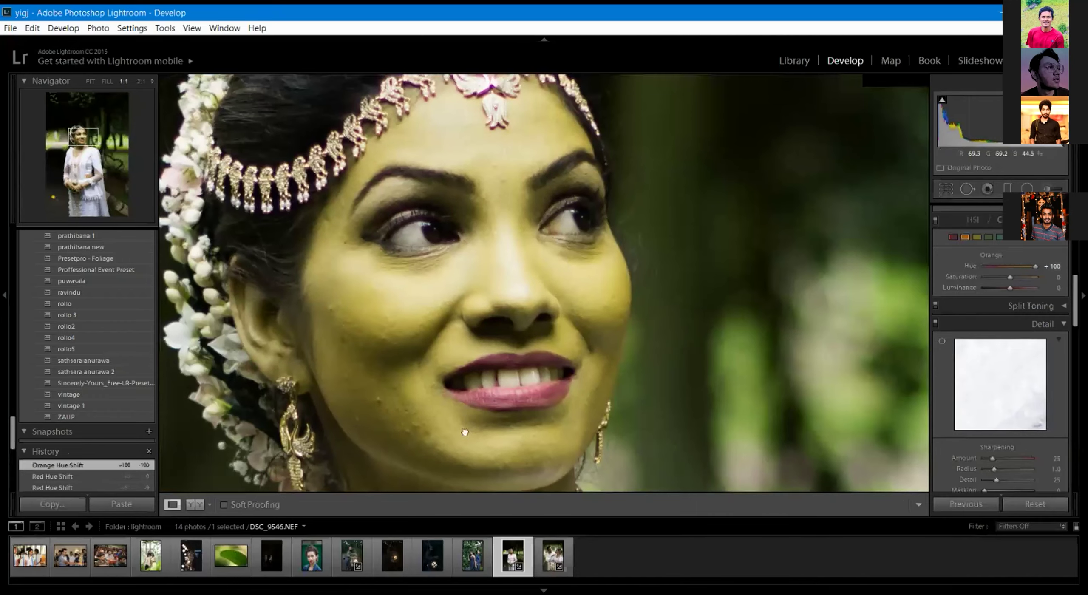
drag(462, 432, 469, 260)
click(472, 258)
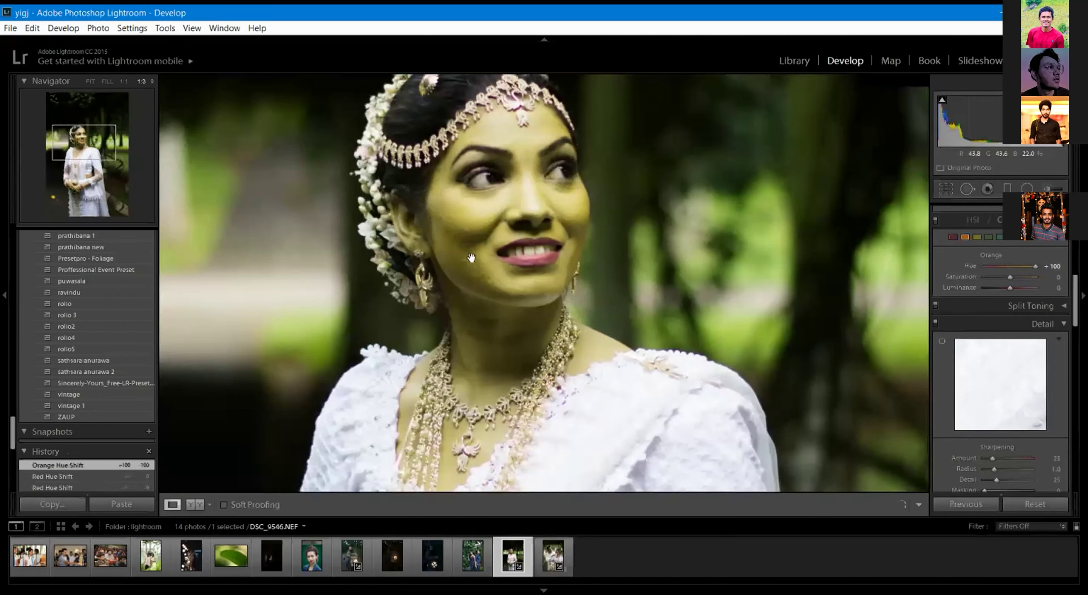
scroll(515, 349, down, 3)
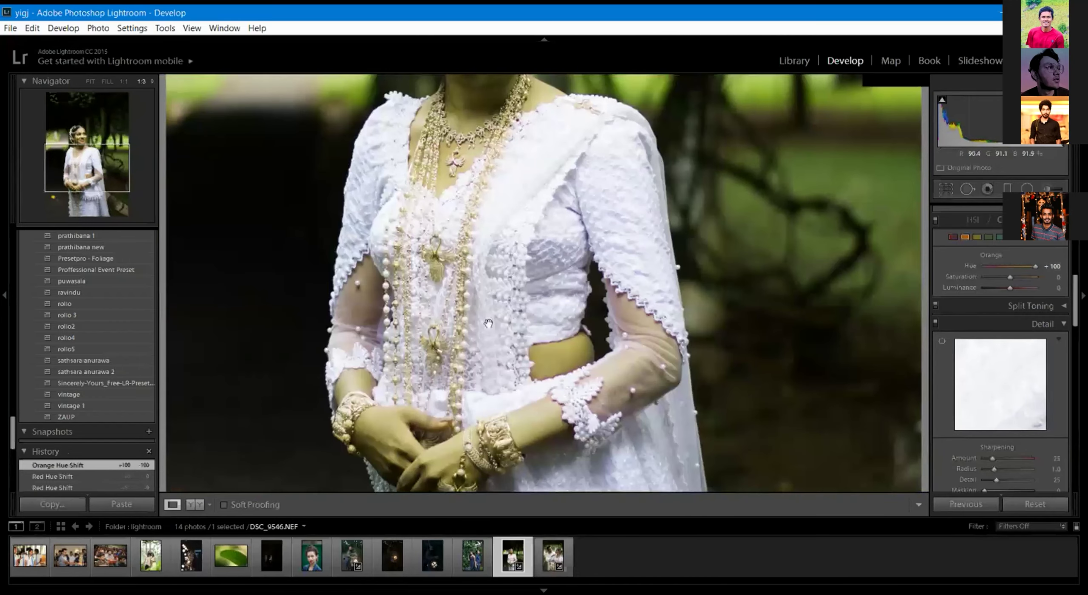
scroll(497, 383, up, 2)
scroll(497, 384, up, 1)
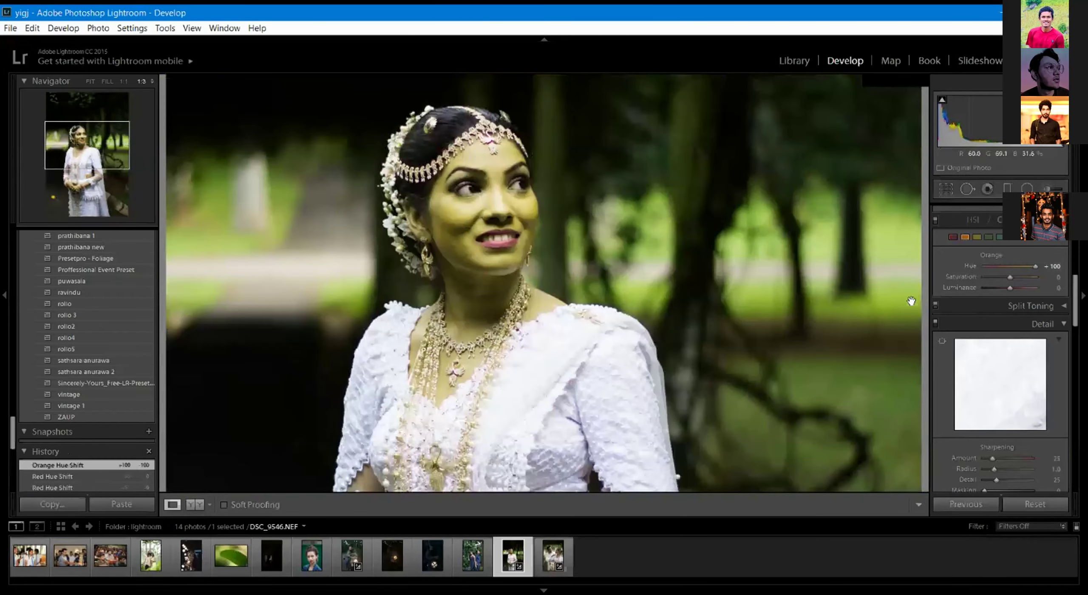
Swing Orange hue down to -20, check skin on the hands and face, then reset to 0.
drag(1027, 272, 981, 270)
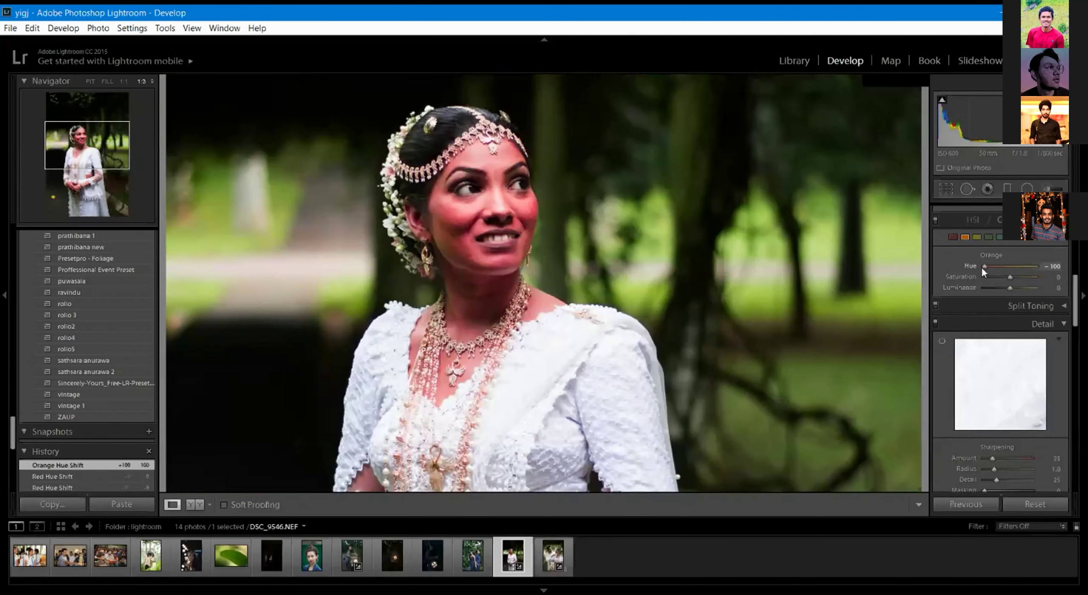
drag(445, 274, 437, 197)
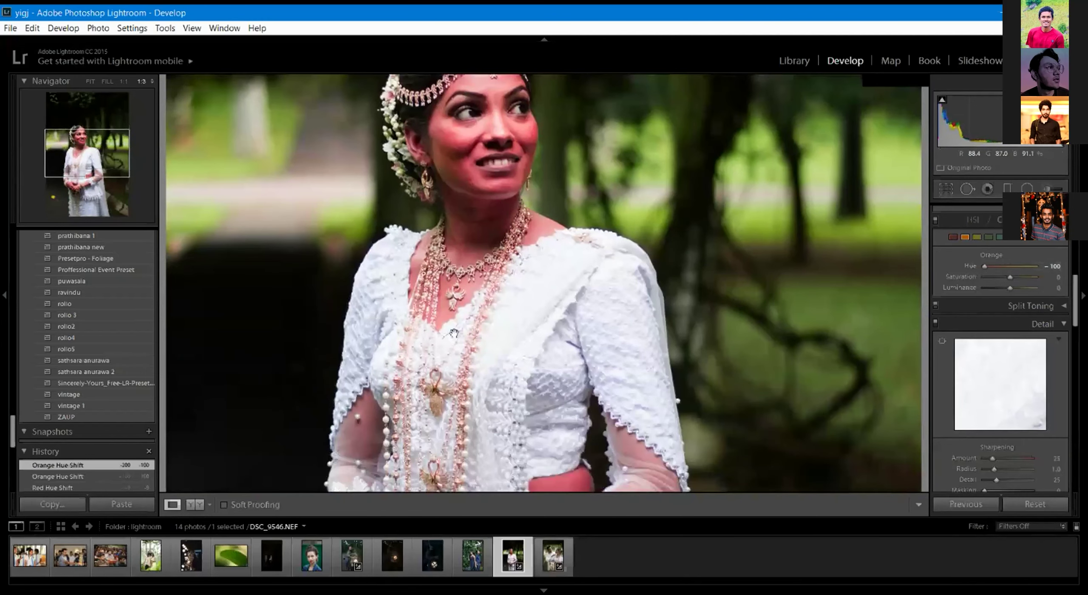
drag(453, 333, 500, 231)
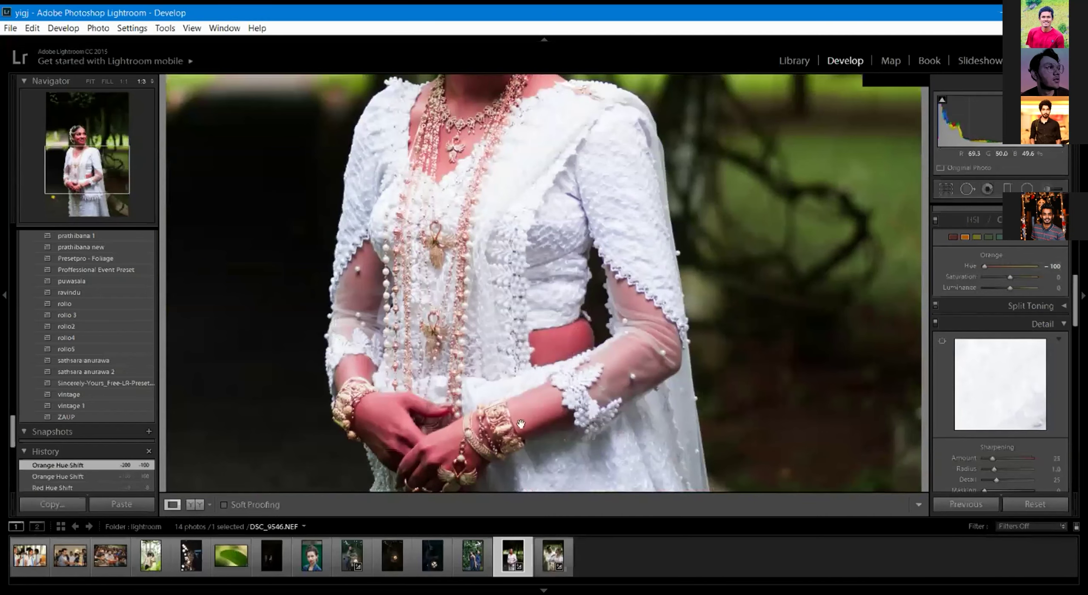
drag(479, 234, 504, 415)
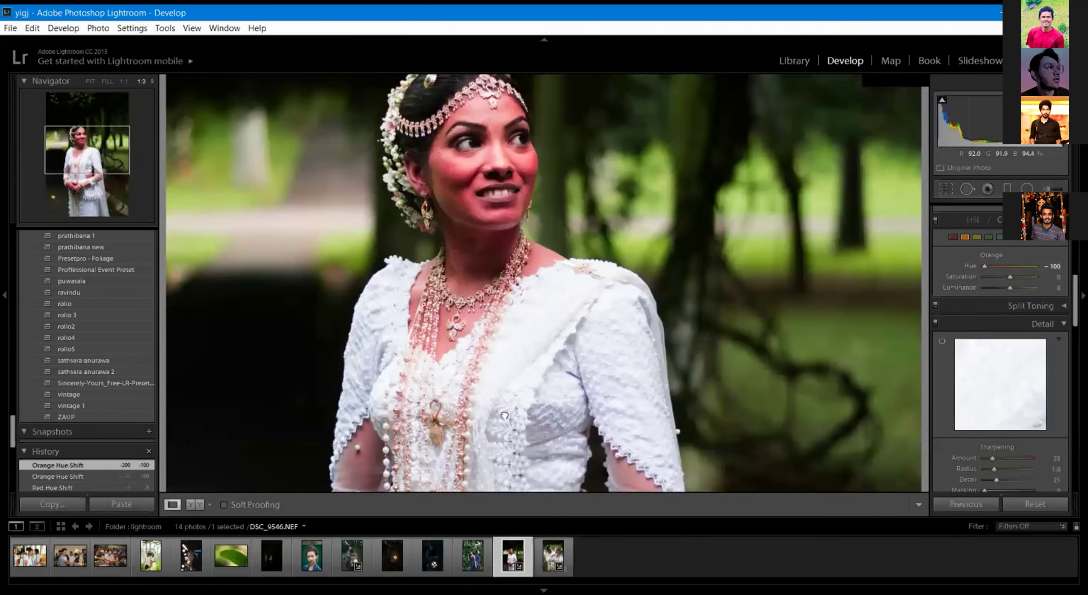
drag(505, 238, 504, 296)
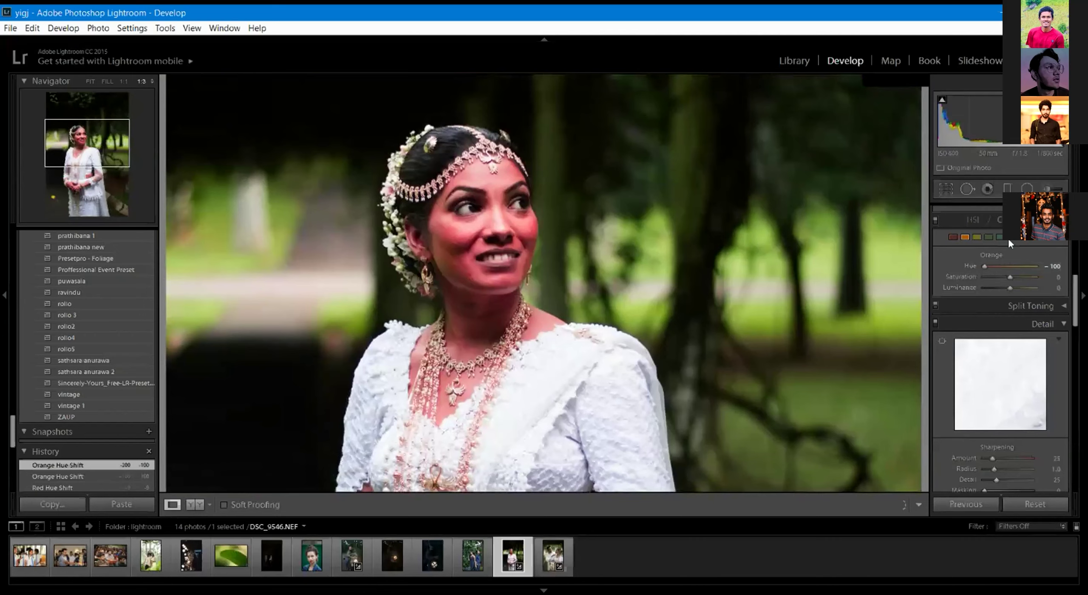
double_click(985, 266)
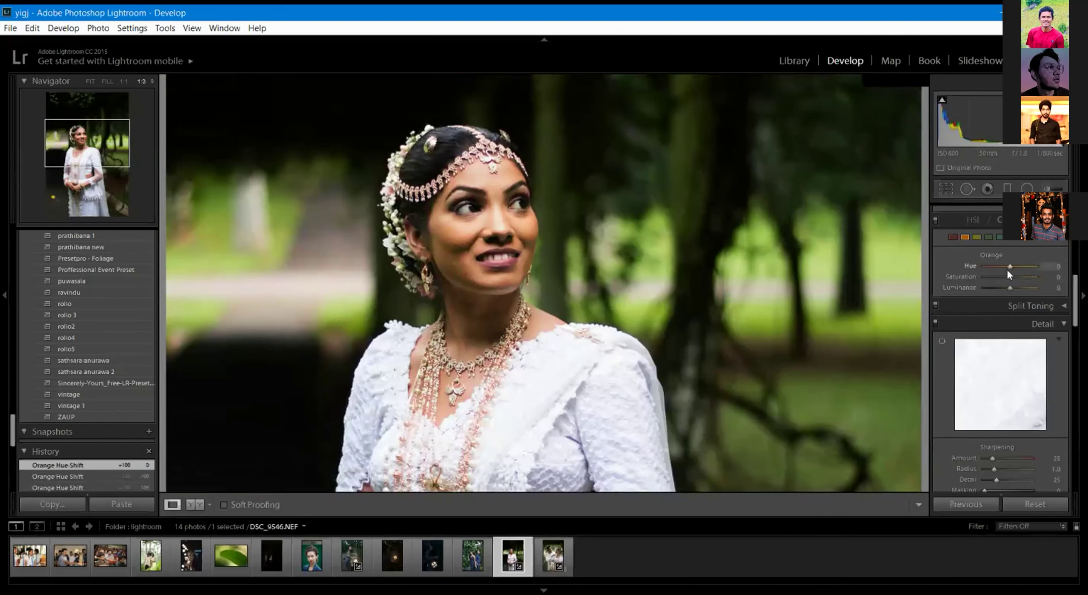
Shift Orange hue to +31 and +76, then raise Orange saturation to +100.
mouse_move(988, 271)
mouse_down()
mouse_move(1031, 262)
mouse_move(1007, 271)
mouse_up()
mouse_move(1010, 268)
mouse_down()
mouse_move(1029, 268)
mouse_move(971, 272)
mouse_move(1009, 267)
mouse_move(1010, 279)
mouse_up()
drag(573, 353, 573, 259)
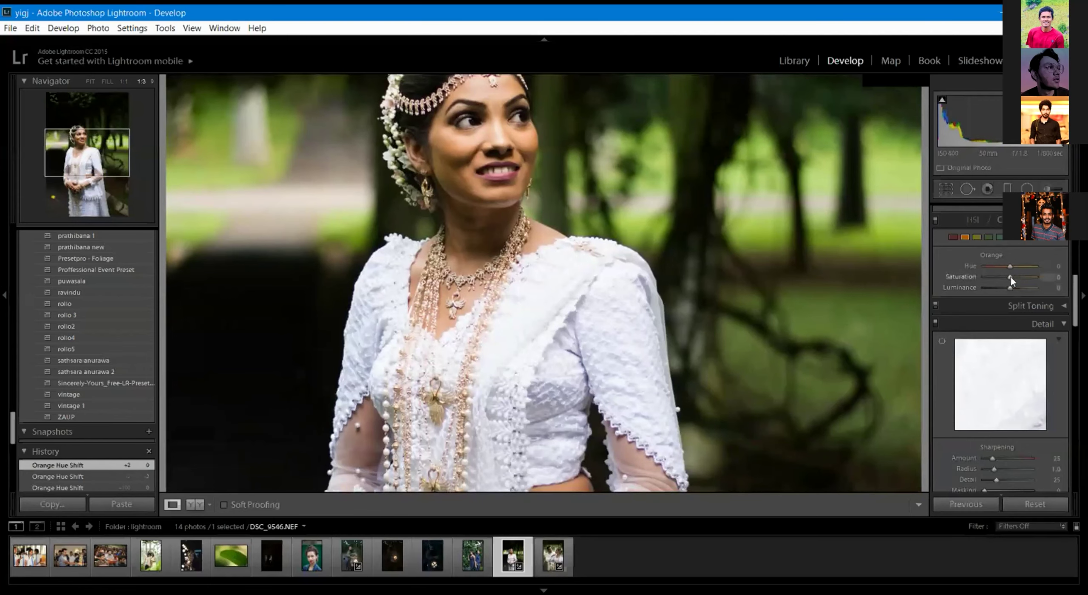
mouse_move(1010, 277)
mouse_down()
mouse_move(1051, 278)
mouse_move(1016, 277)
mouse_up()
Raise overall saturation to +100, mute orange skin saturation, and start adjusting Green saturation.
scroll(1050, 306, up, 10)
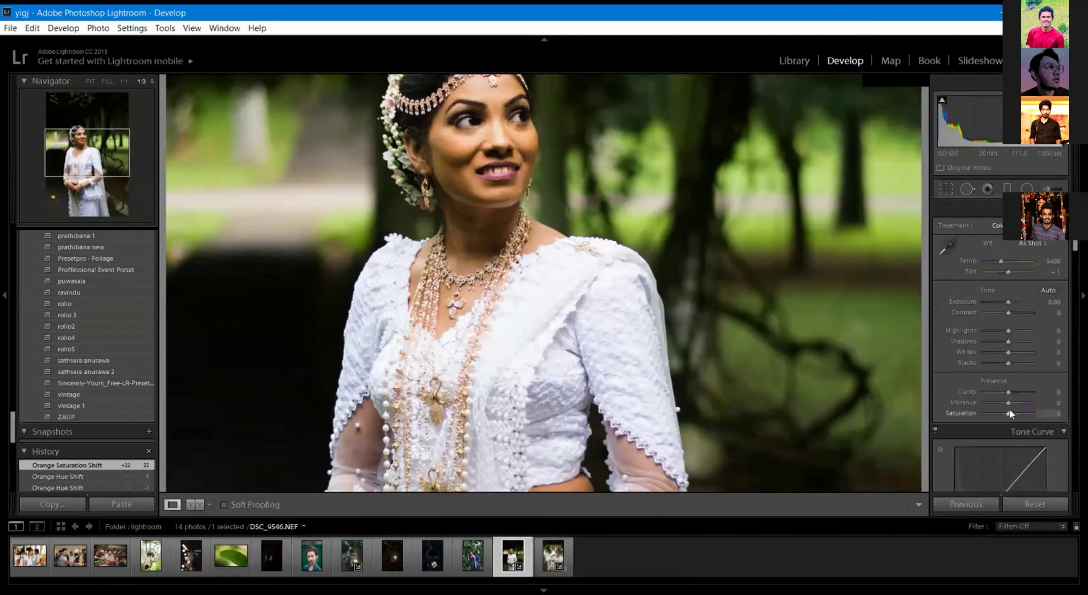
mouse_move(1009, 413)
mouse_down()
mouse_move(1039, 410)
mouse_move(986, 414)
mouse_move(1040, 413)
mouse_move(992, 412)
mouse_move(1010, 413)
mouse_up()
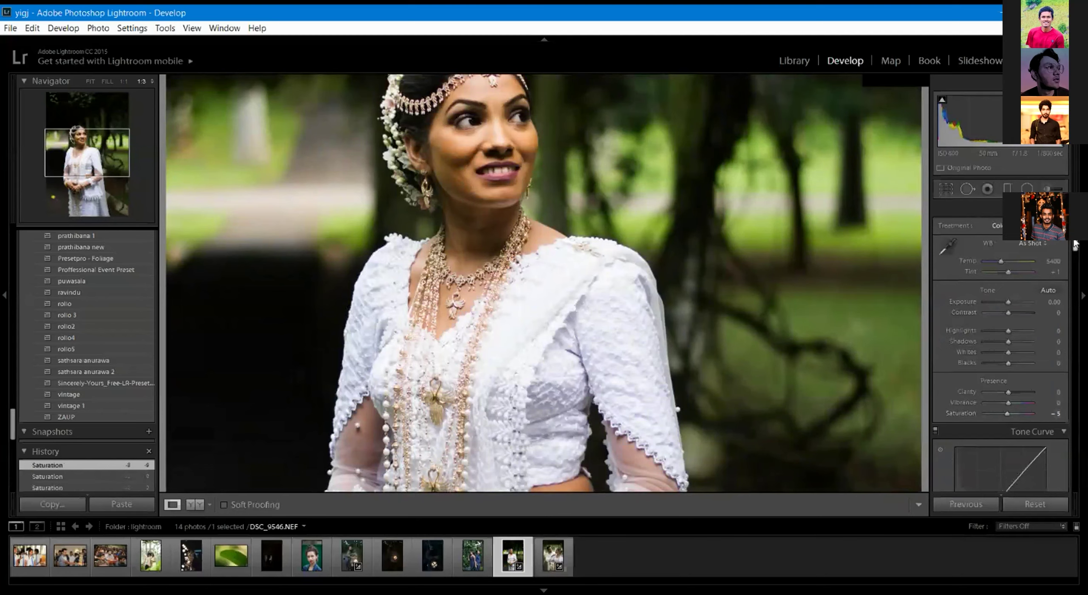
scroll(994, 323, down, 10)
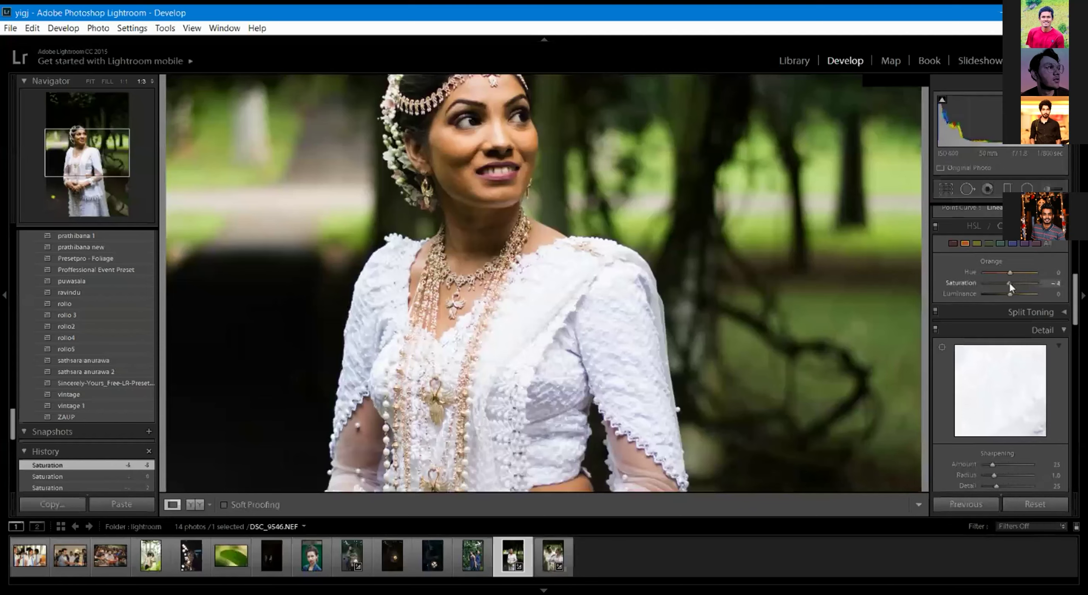
drag(987, 287, 1009, 284)
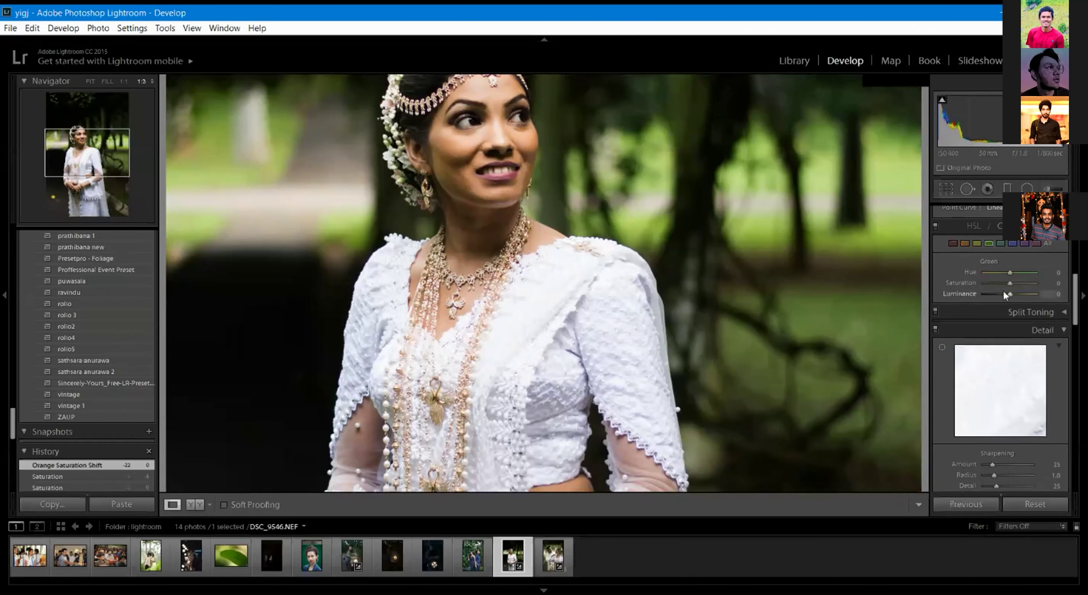
mouse_move(1010, 283)
mouse_down()
mouse_move(982, 284)
mouse_move(980, 298)
mouse_move(1015, 298)
mouse_up()
Reset Green saturation to 0, swing Green luminance to +100 and -100, then reset it to 0.
double_click(1016, 284)
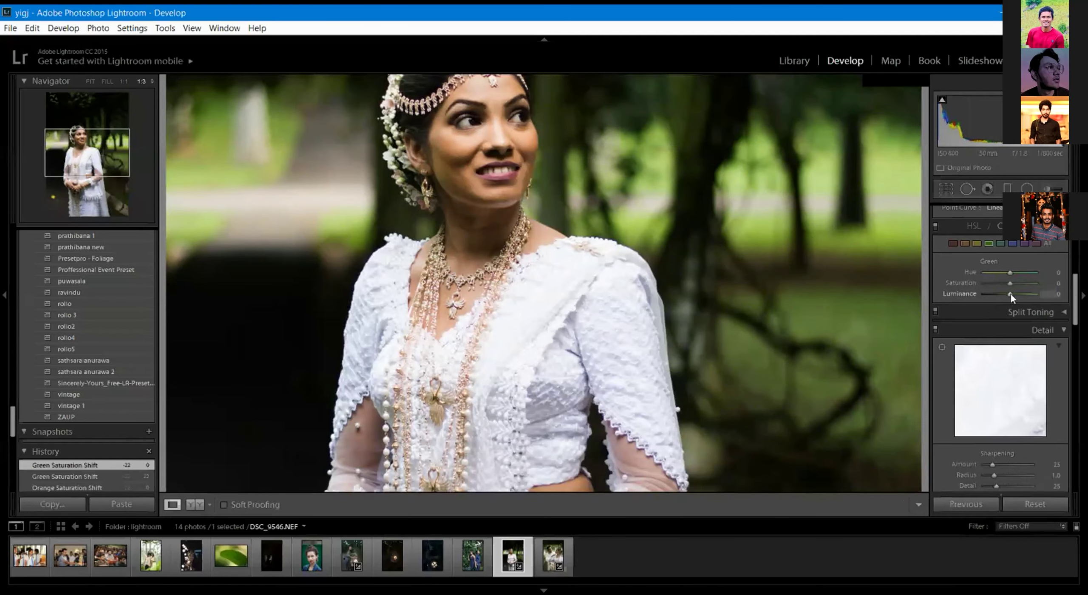
scroll(780, 221, up, 5)
scroll(780, 221, down, 5)
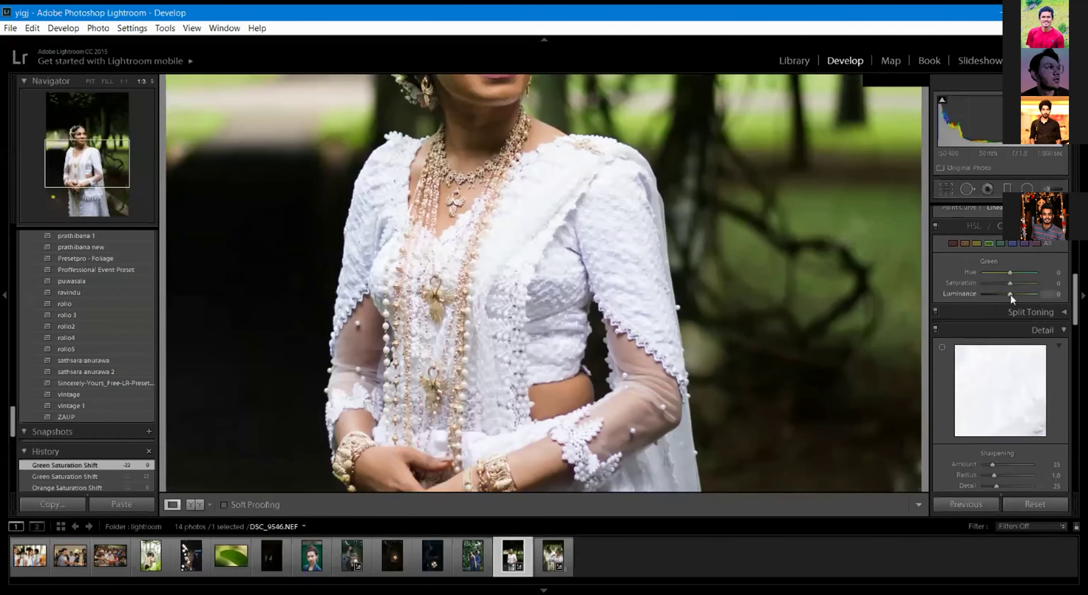
drag(1011, 297, 1036, 297)
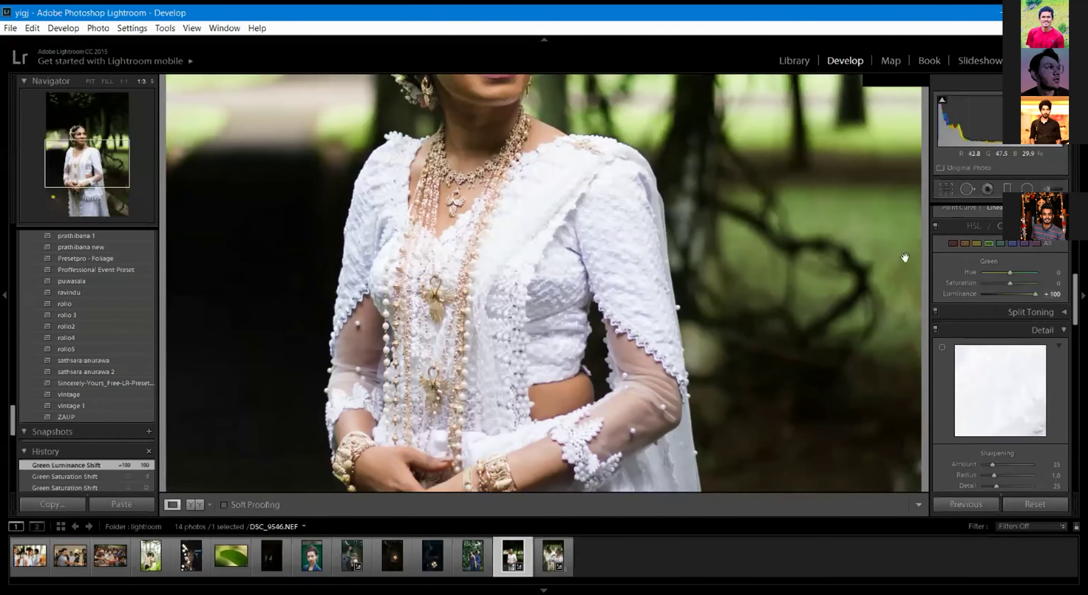
scroll(904, 259, up, 6)
scroll(826, 364, down, 5)
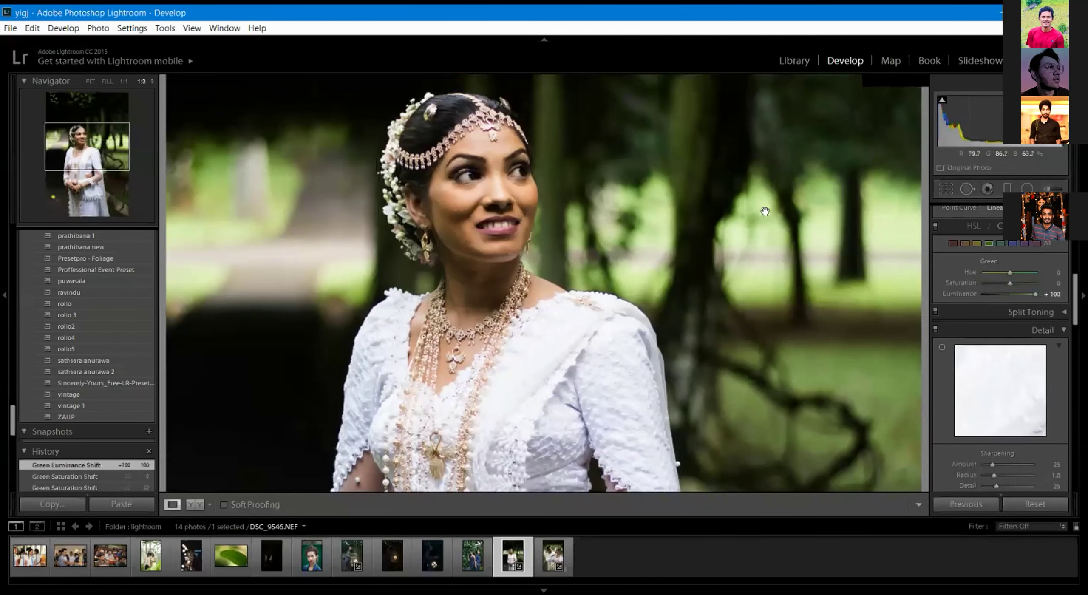
mouse_move(1035, 294)
mouse_down()
mouse_move(974, 299)
mouse_move(1043, 303)
mouse_up()
double_click(1036, 292)
Tint the split-toning highlights pink at saturation 54, then try other highlight hues.
scroll(1023, 304, down, 3)
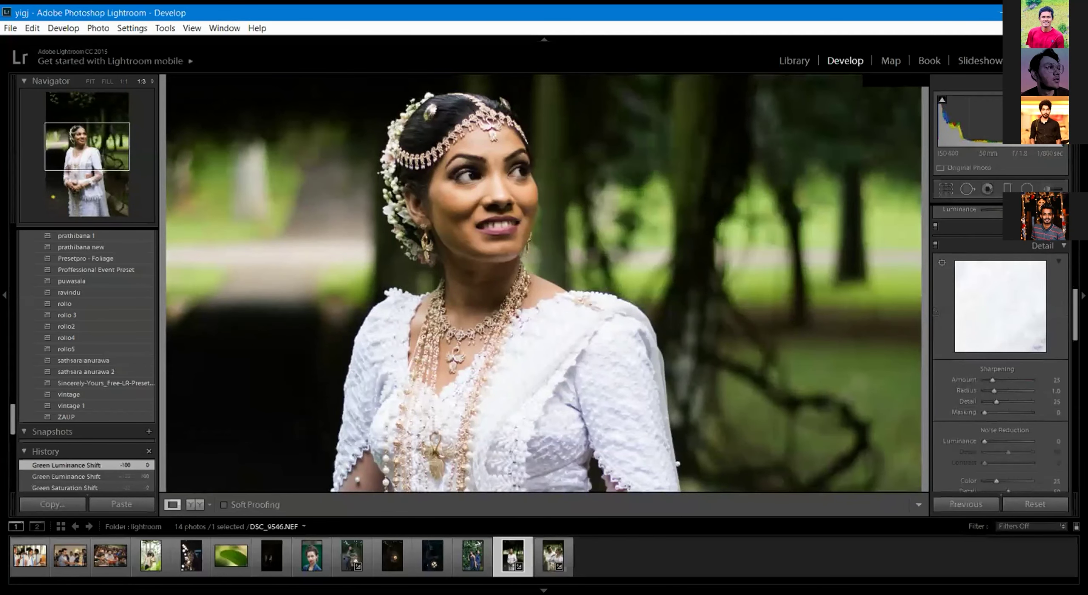
click(1041, 225)
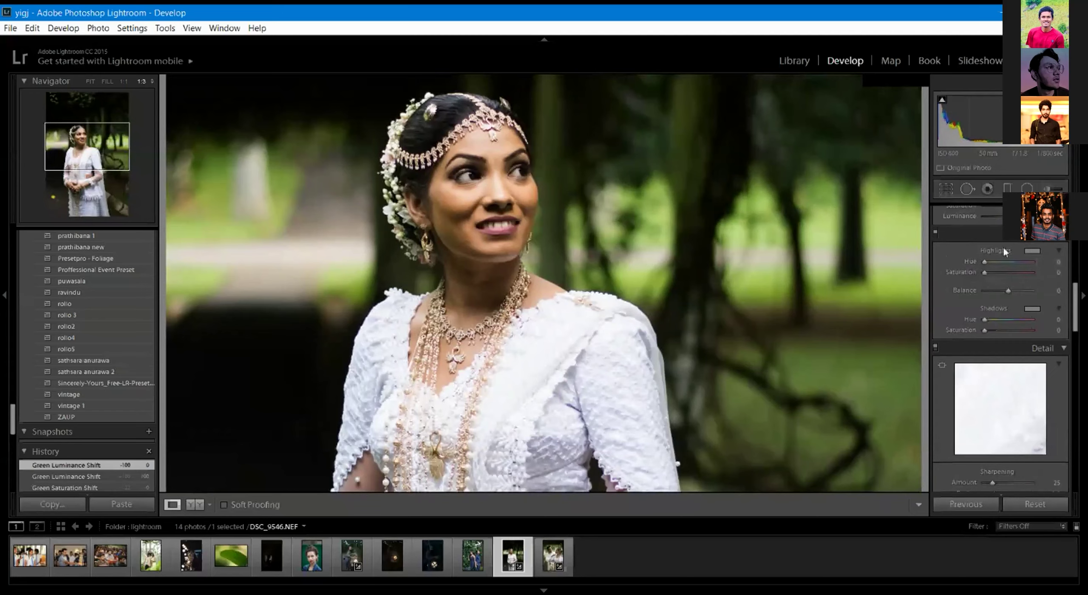
drag(983, 262, 1011, 272)
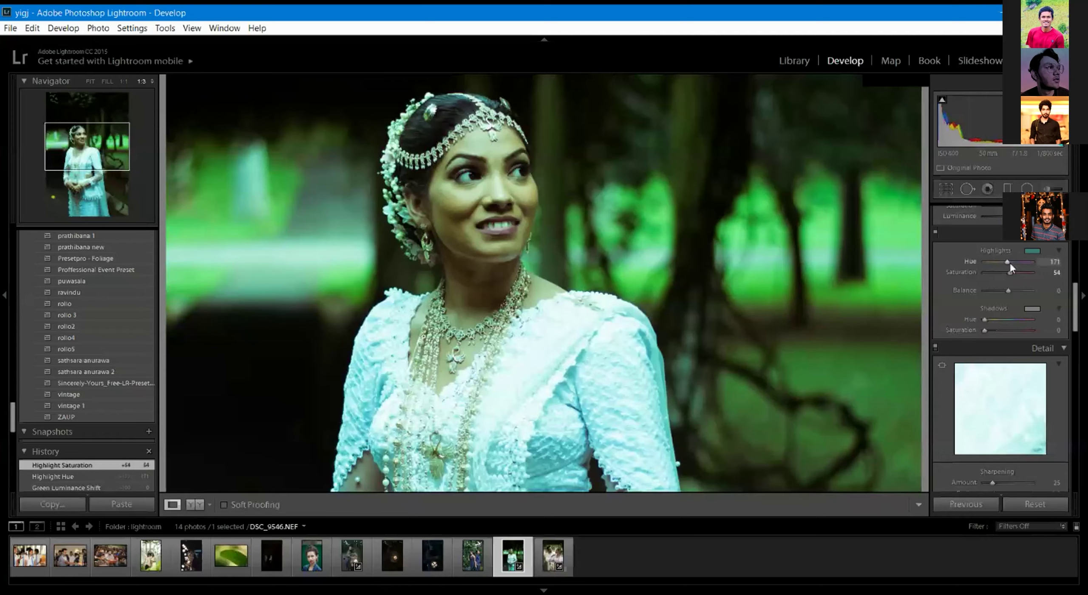
drag(1008, 264, 1039, 257)
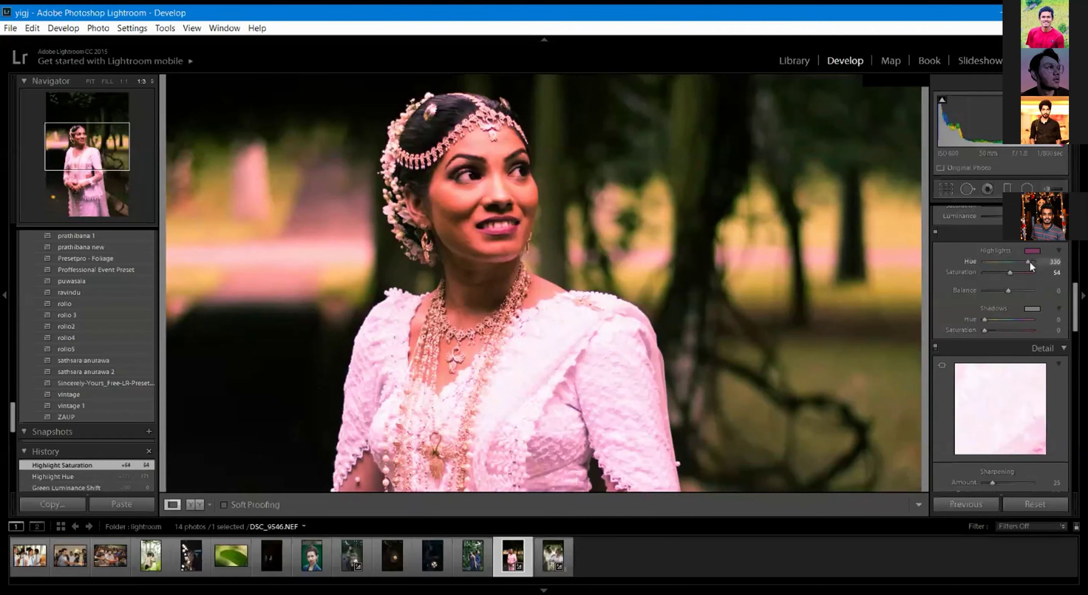
mouse_move(1024, 260)
mouse_down()
mouse_move(986, 262)
mouse_move(1035, 262)
mouse_move(978, 266)
mouse_move(1028, 263)
mouse_move(1010, 261)
mouse_up()
Reset the split-toning highlight hue and saturation to 0.
double_click(1010, 263)
double_click(1009, 271)
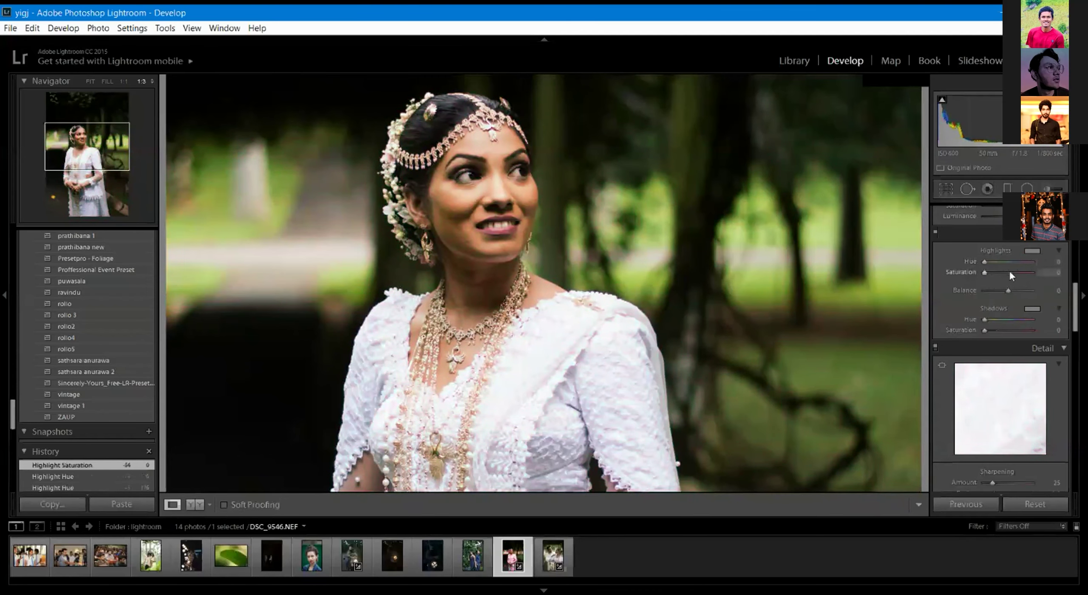
scroll(1008, 341, down, 5)
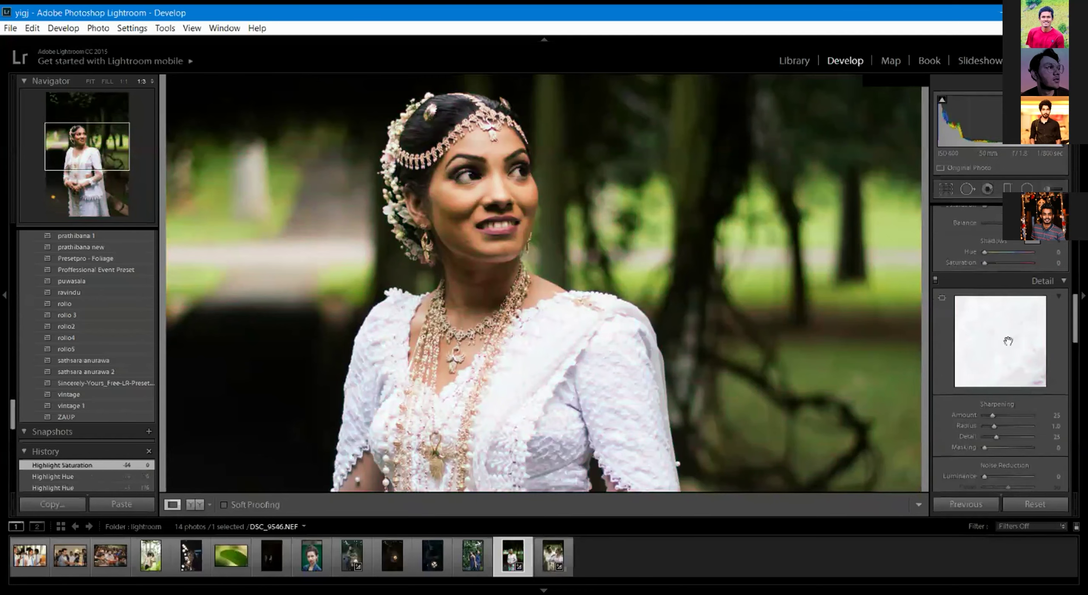
scroll(1016, 318, down, 3)
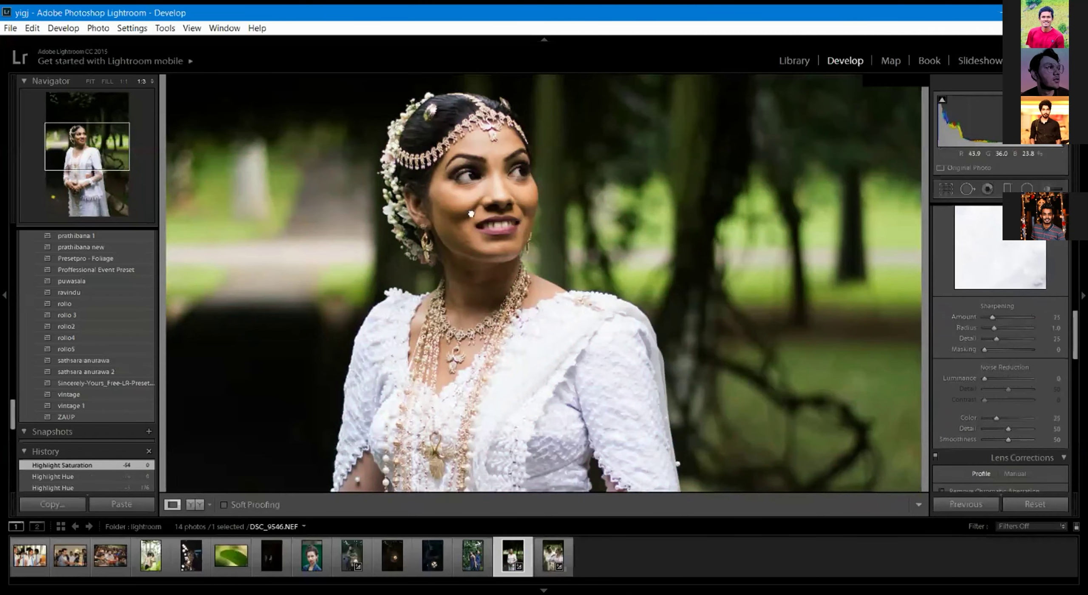
Zoom to 2:1 on the face and set sharpening Amount to 91 after trying 0 and 150.
click(465, 170)
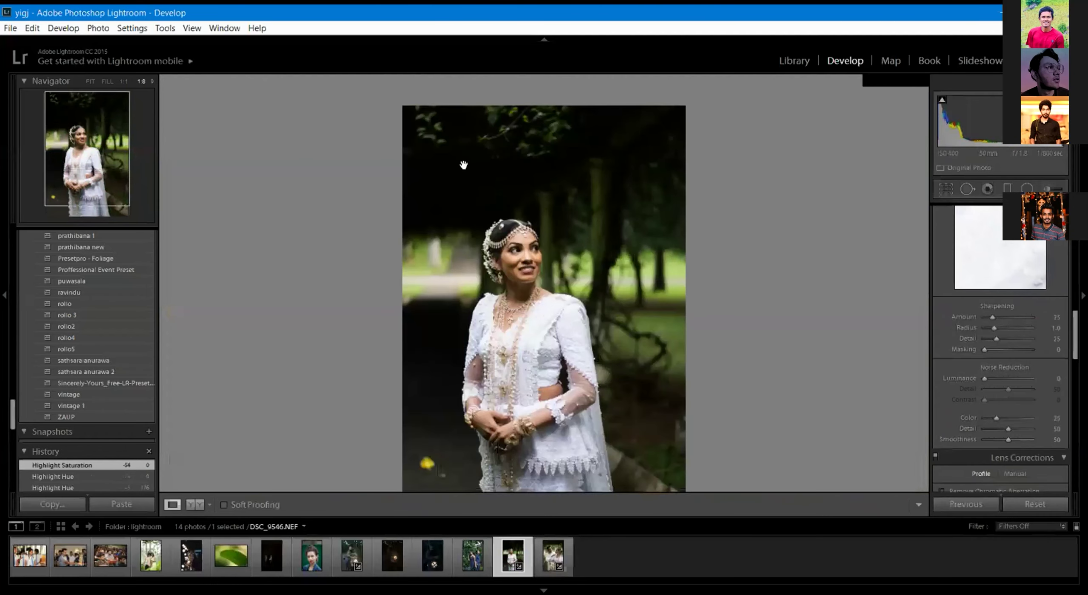
click(463, 165)
click(81, 148)
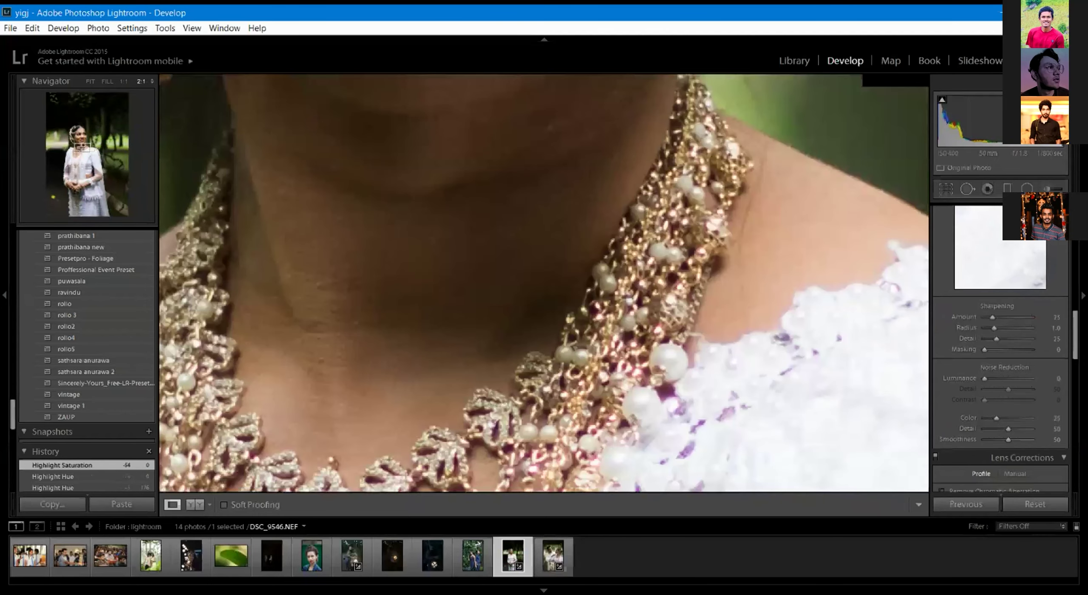
drag(81, 147, 80, 137)
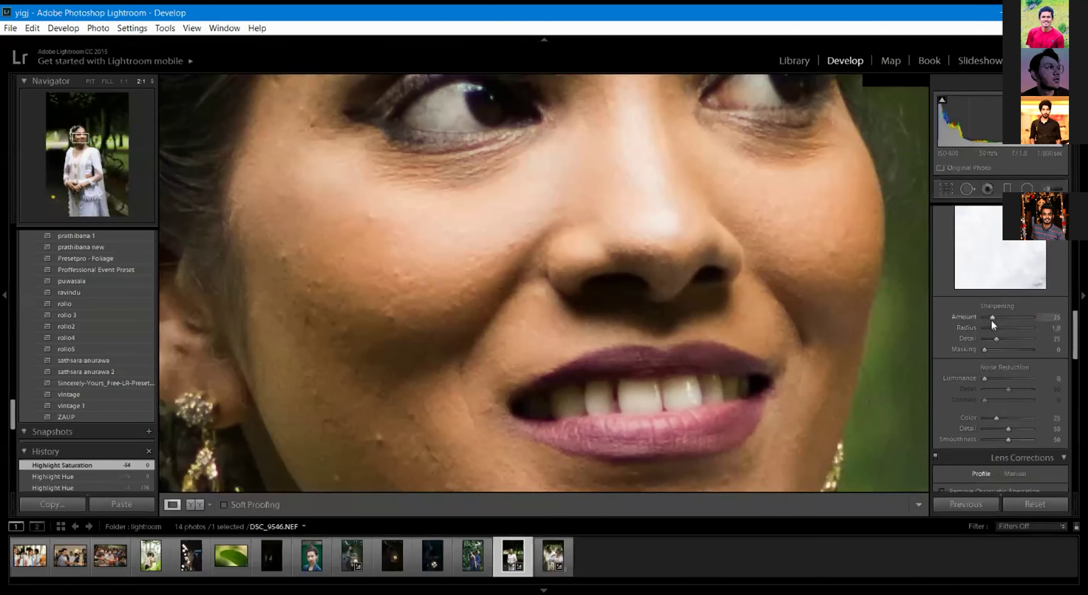
drag(990, 318, 978, 316)
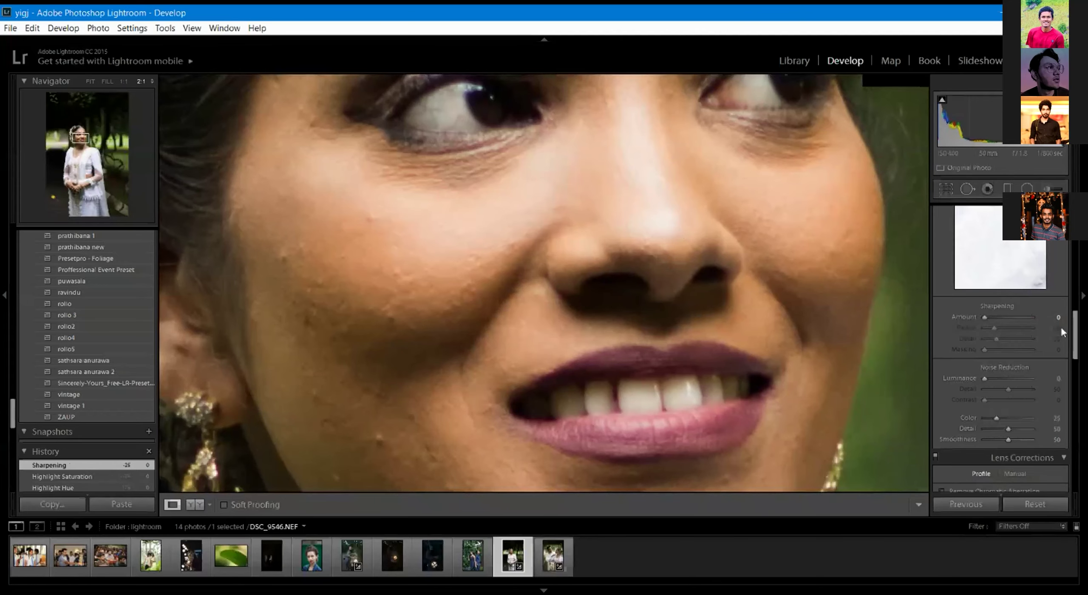
drag(985, 318, 1045, 317)
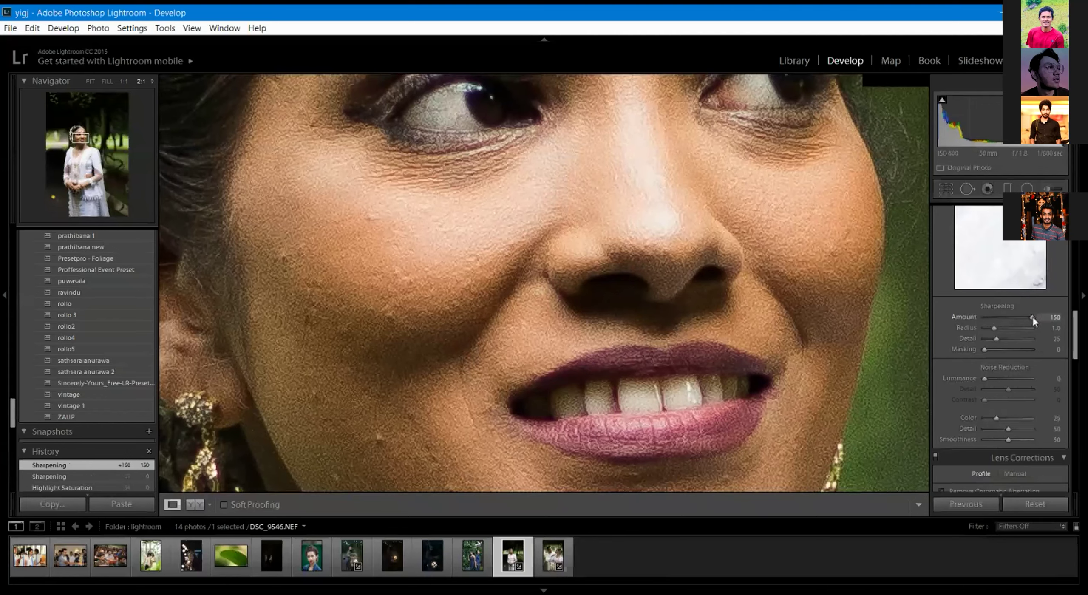
mouse_move(1002, 317)
mouse_down()
mouse_move(971, 316)
mouse_move(1026, 320)
mouse_move(965, 323)
mouse_move(1000, 318)
mouse_move(992, 330)
mouse_move(989, 313)
mouse_move(1012, 315)
mouse_up()
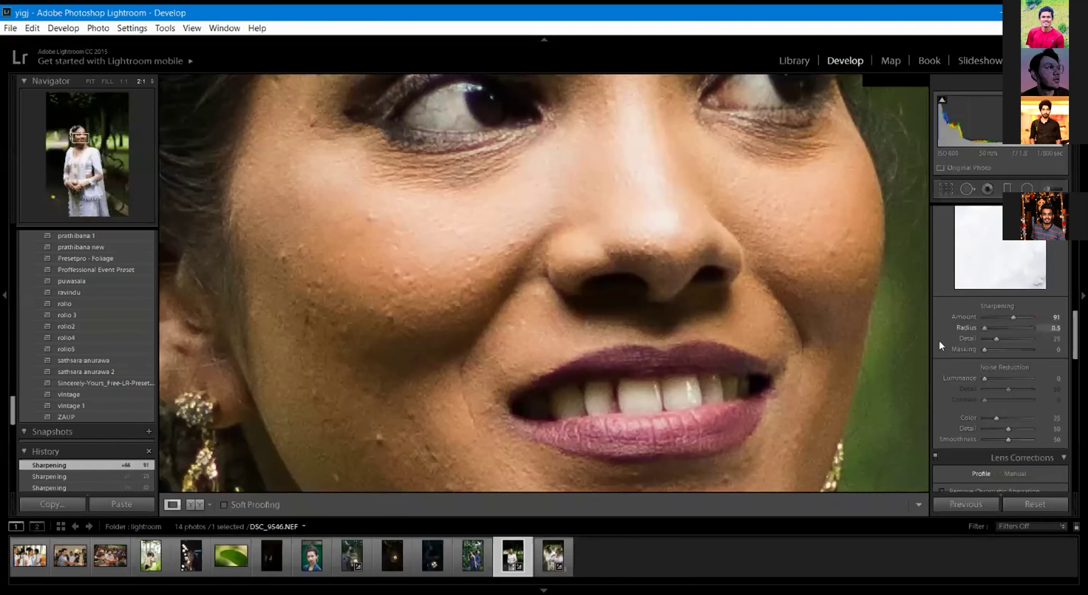
Try wider and narrower sharpening Radius and Detail up to 100, then return Amount to 25.
key(minus)
drag(985, 330, 1045, 333)
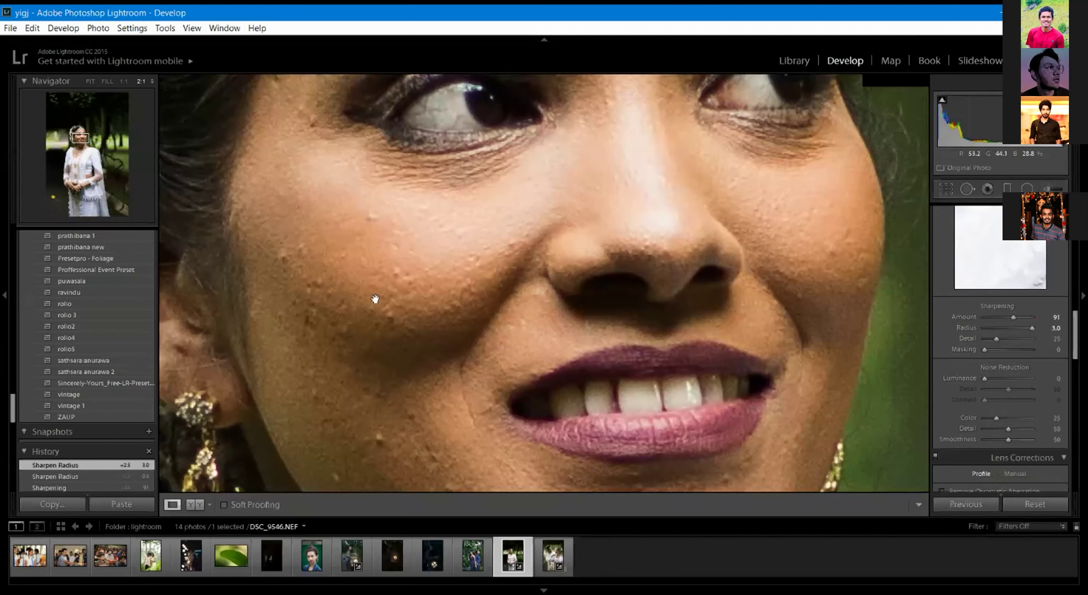
drag(1010, 327, 961, 328)
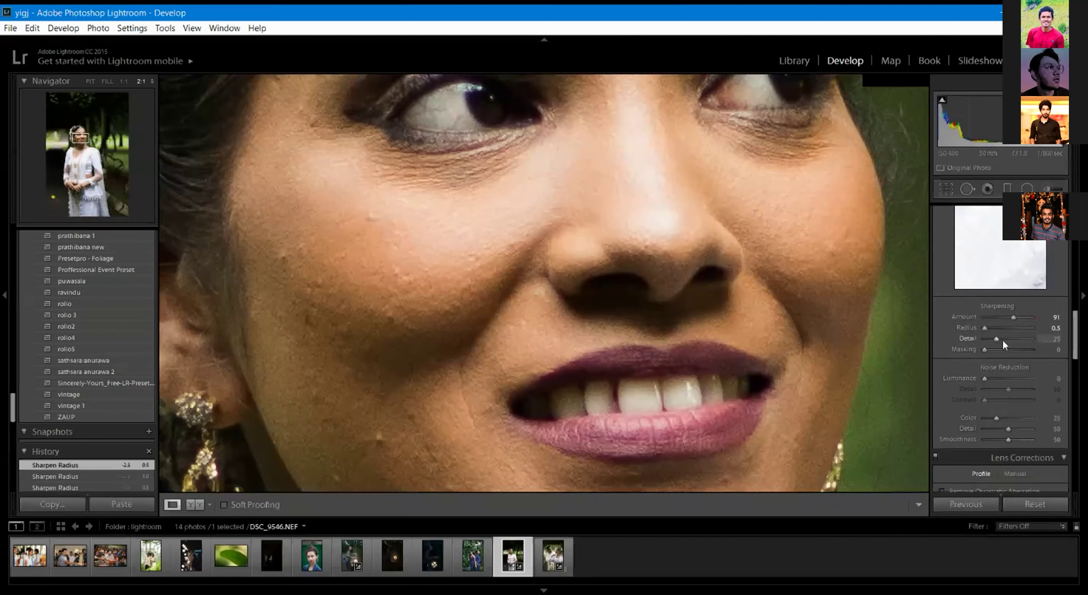
drag(996, 338, 1059, 342)
drag(1030, 338, 1063, 343)
drag(1024, 345, 993, 317)
scroll(1073, 332, down, 3)
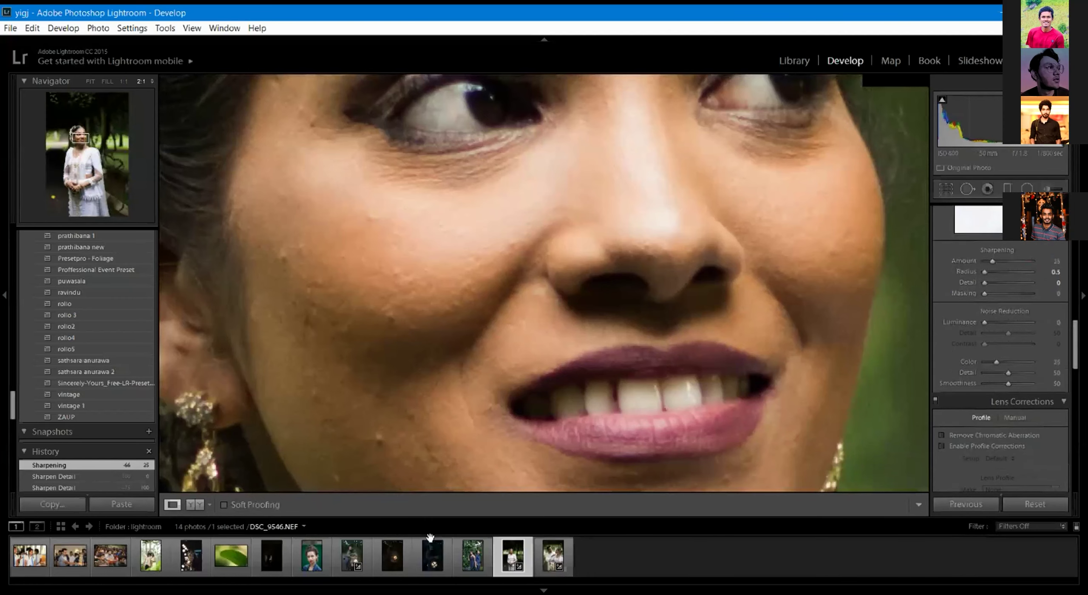
Open the dark night photo and pan around it in close-up.
click(386, 560)
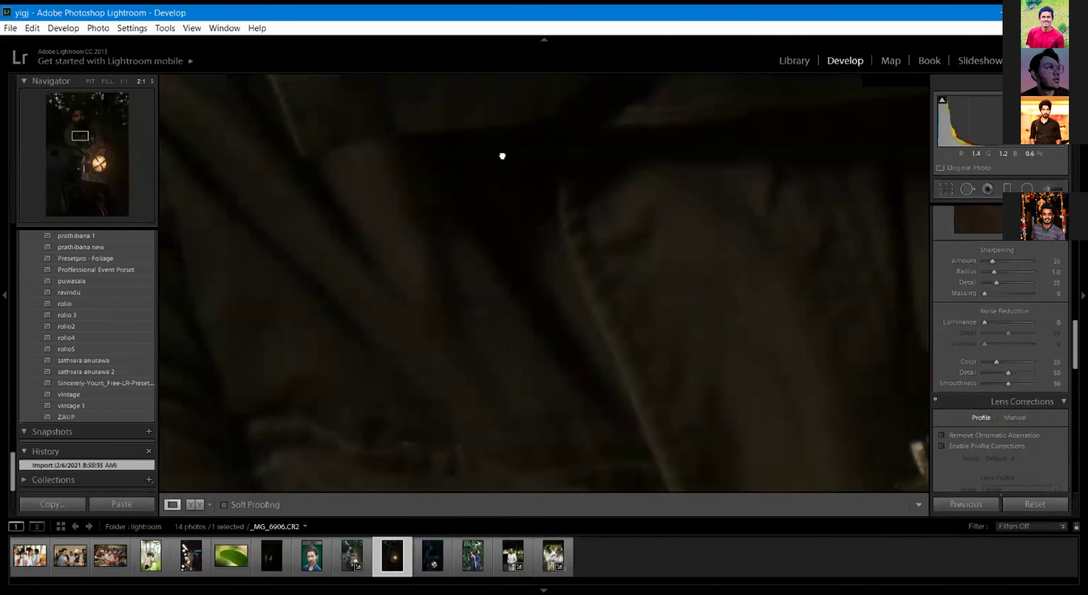
drag(502, 156, 475, 270)
drag(539, 153, 505, 262)
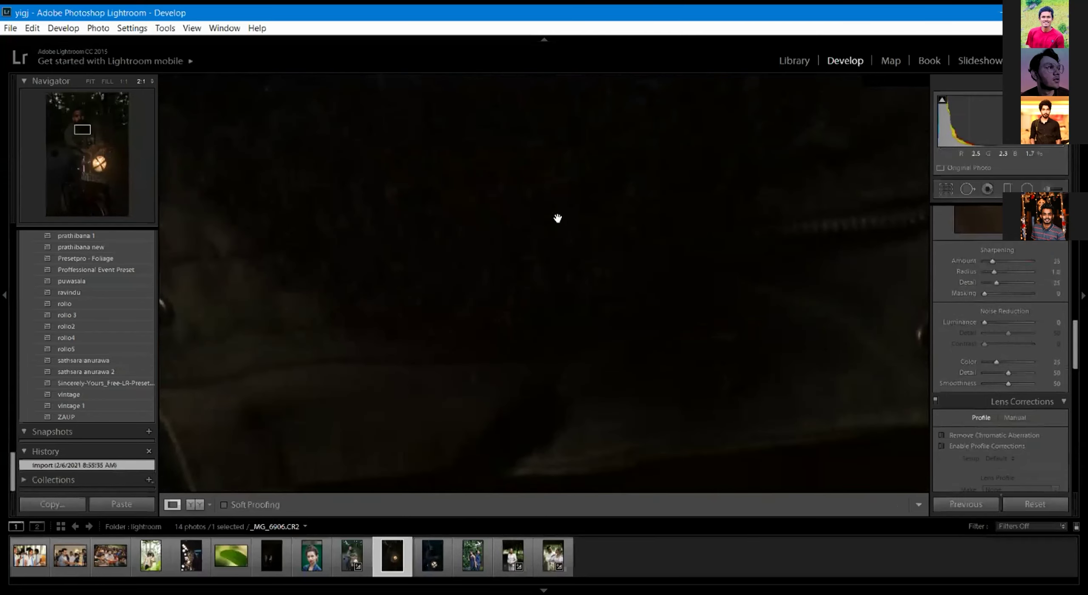
drag(558, 216, 558, 366)
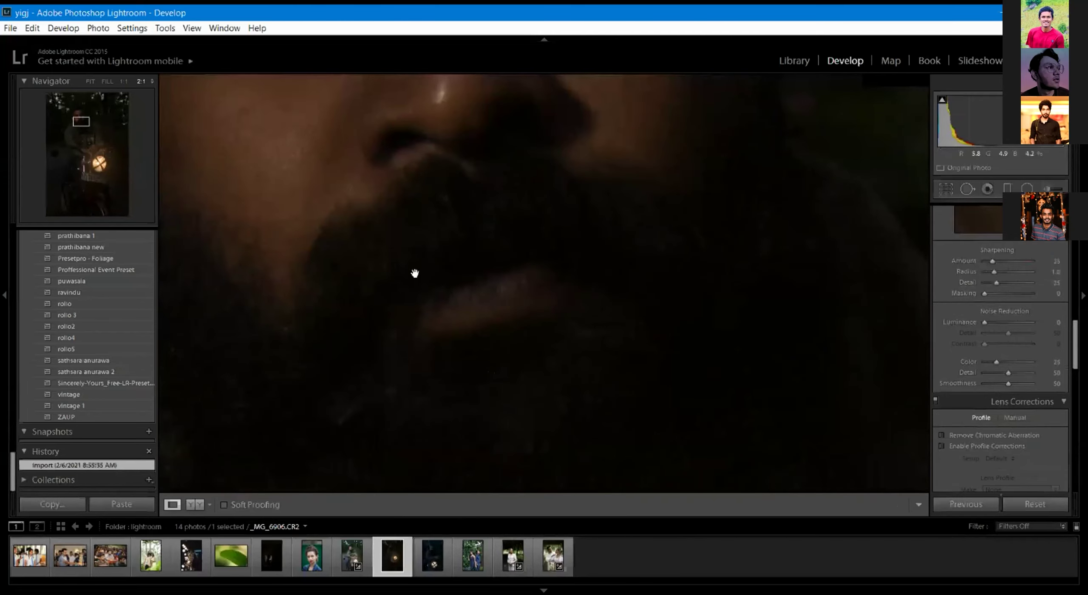
Browse the couple, denim and bokeh portraits, then load the bearded-man portrait _MG_6912.CR2.
click(153, 561)
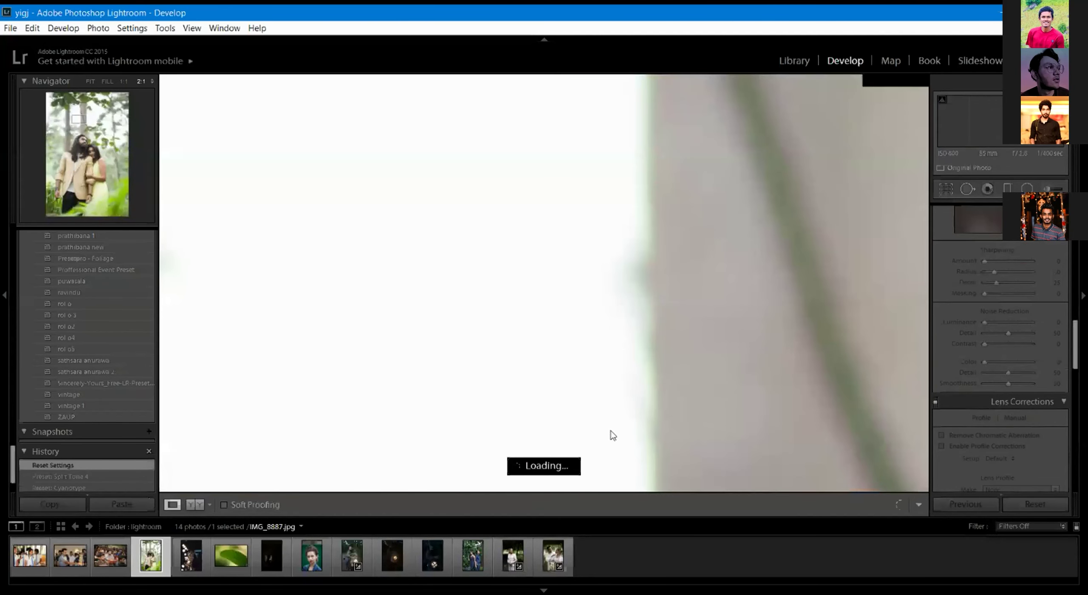
click(470, 556)
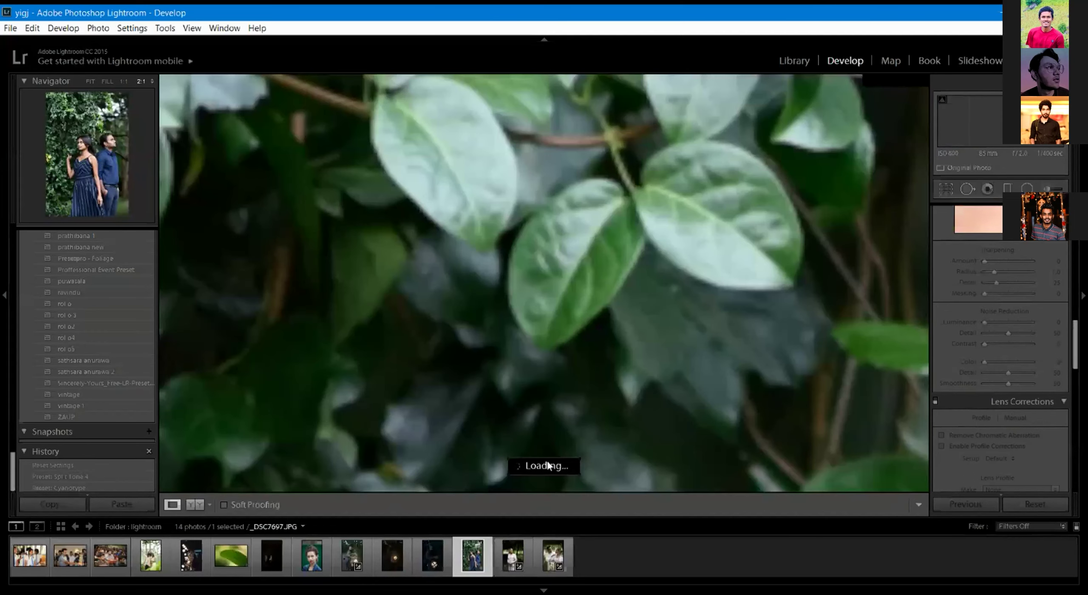
click(312, 557)
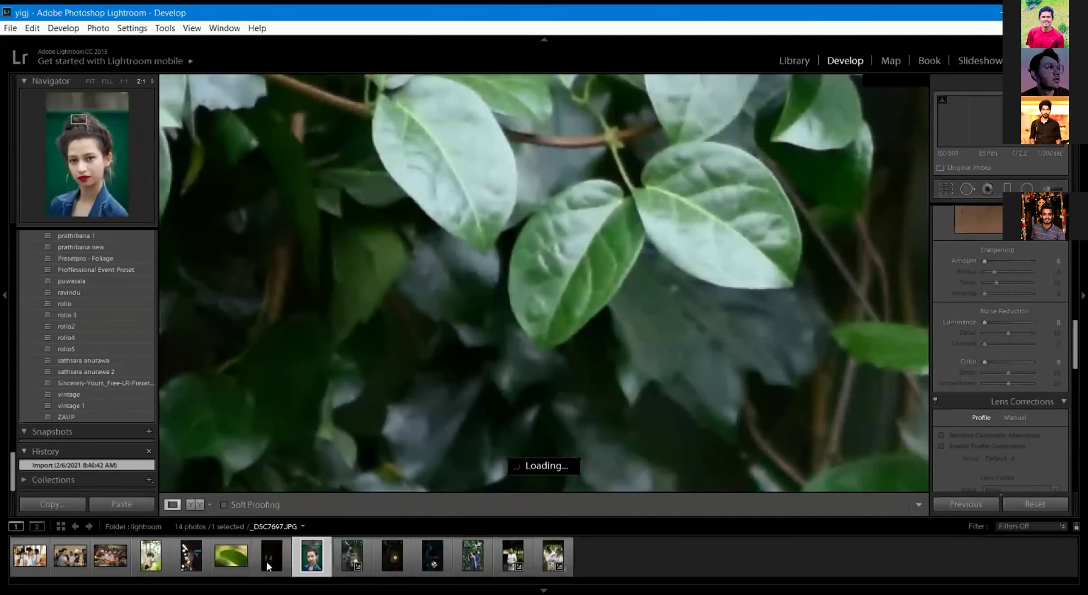
click(190, 568)
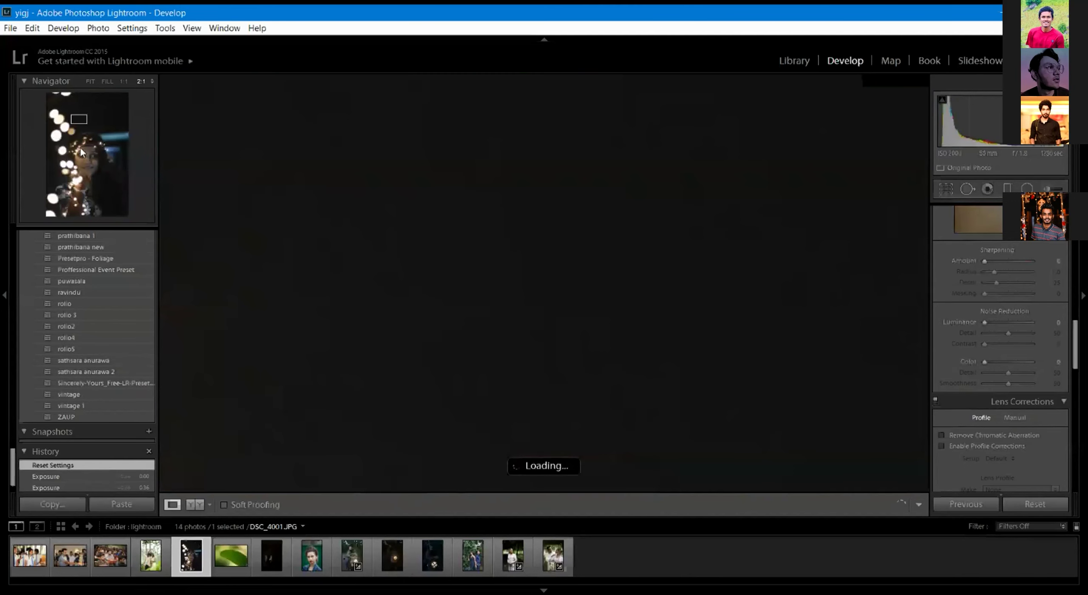
drag(81, 147, 85, 160)
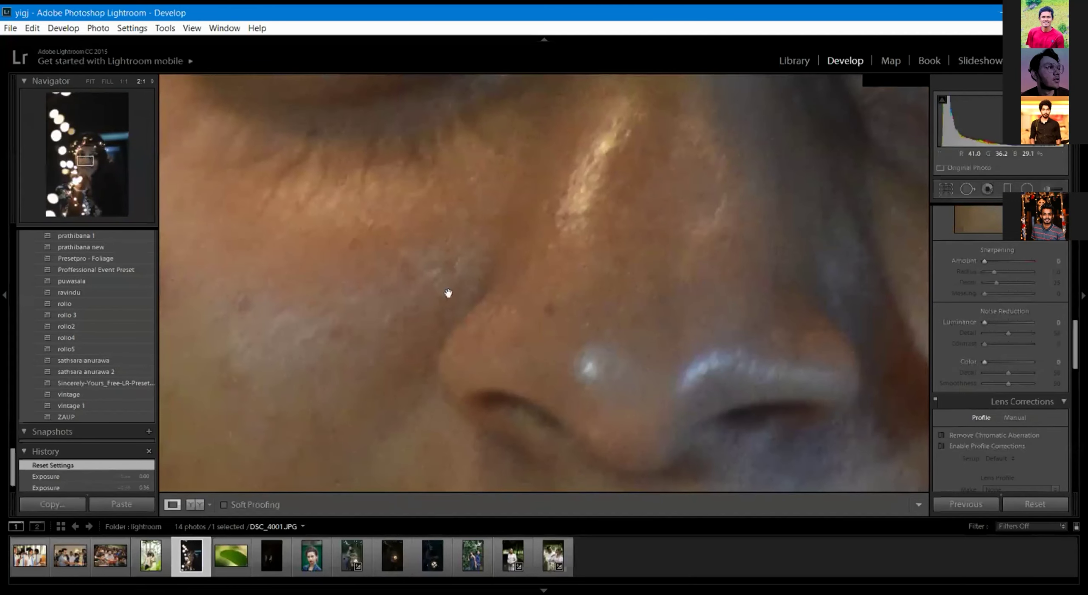
key(ctrl+minus)
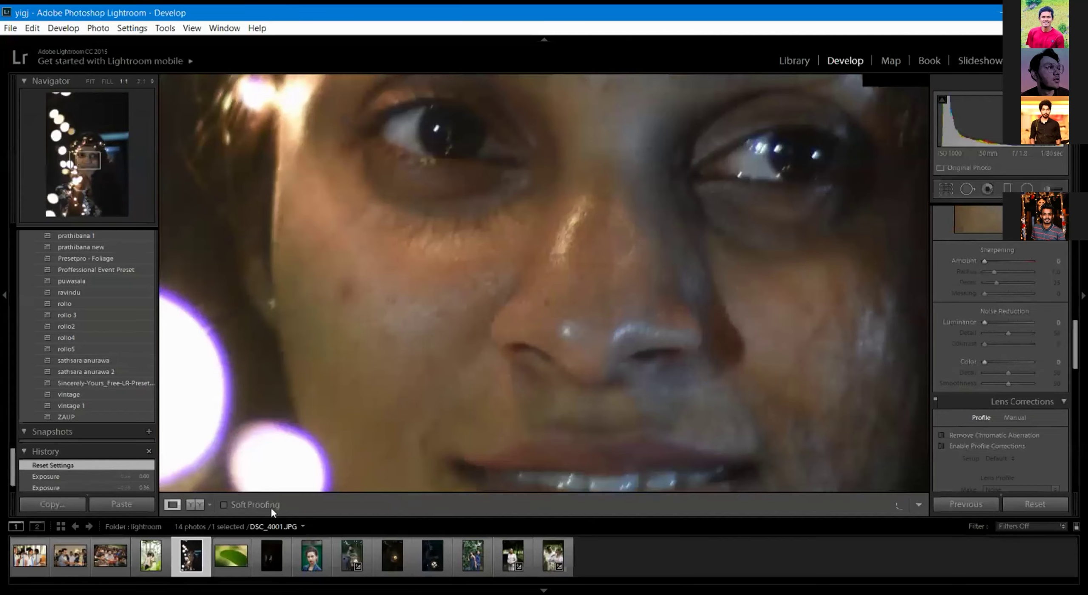
click(392, 556)
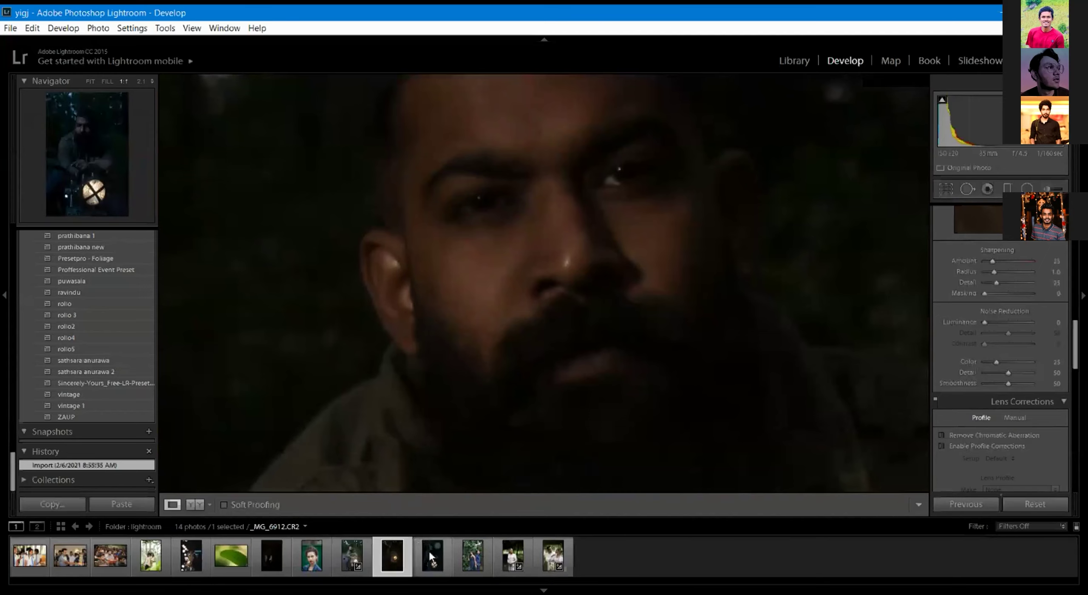
click(529, 251)
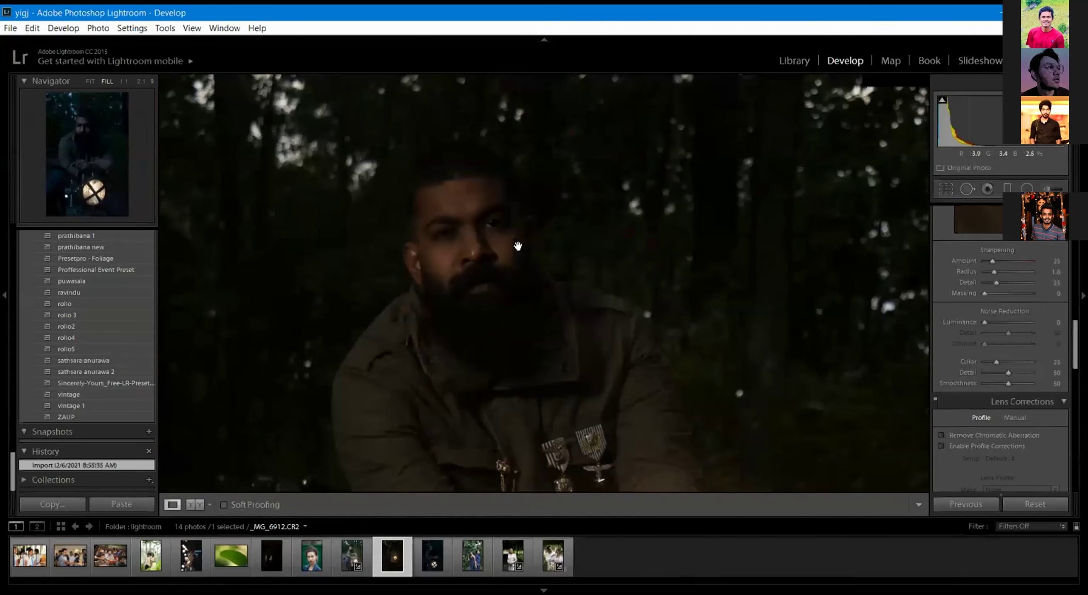
click(454, 233)
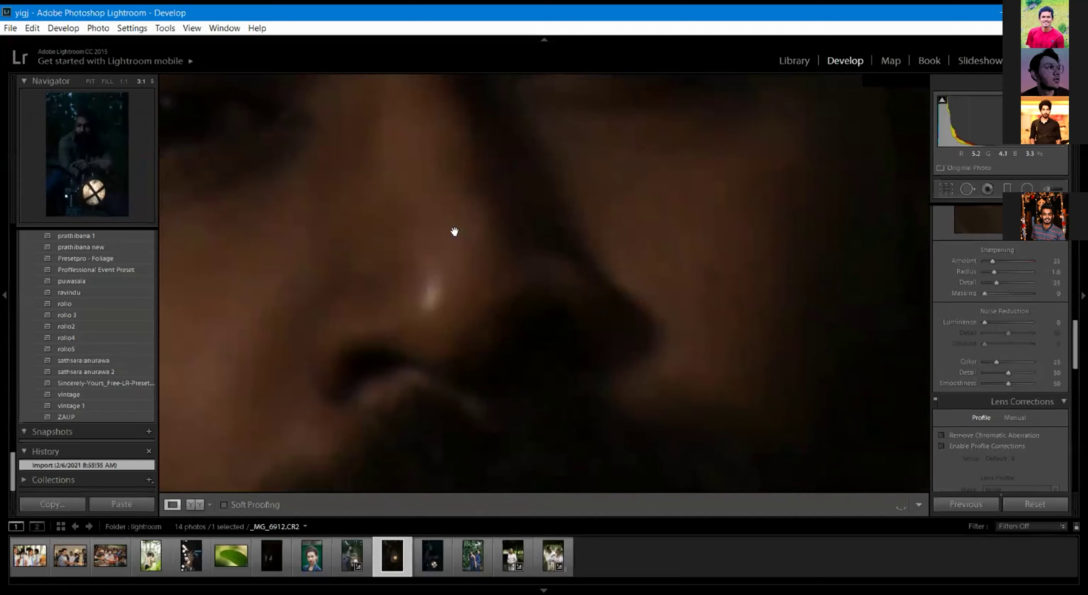
drag(347, 209, 524, 311)
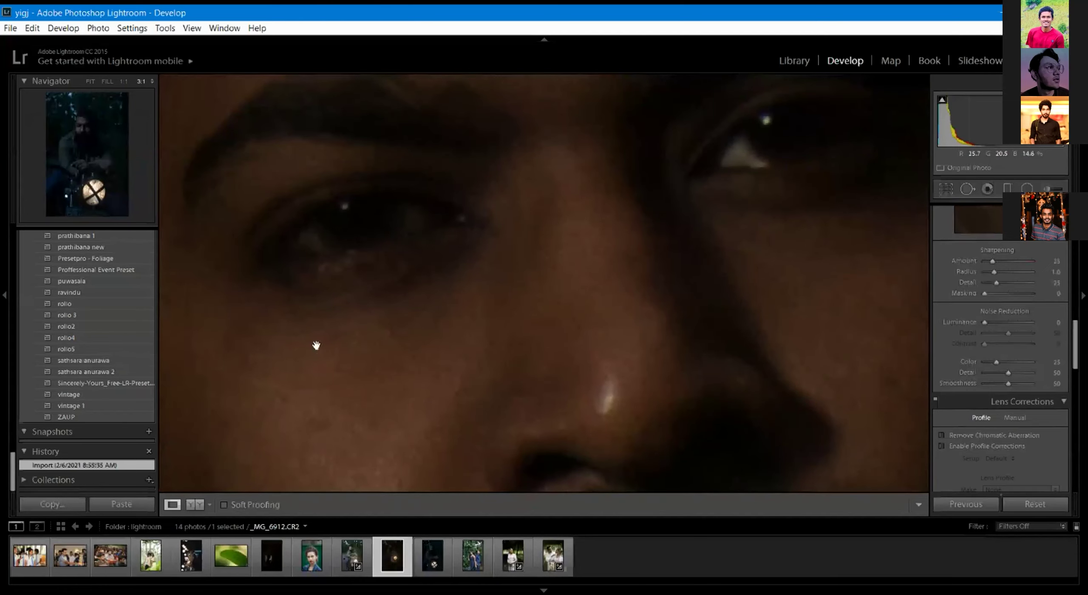
drag(282, 378, 444, 340)
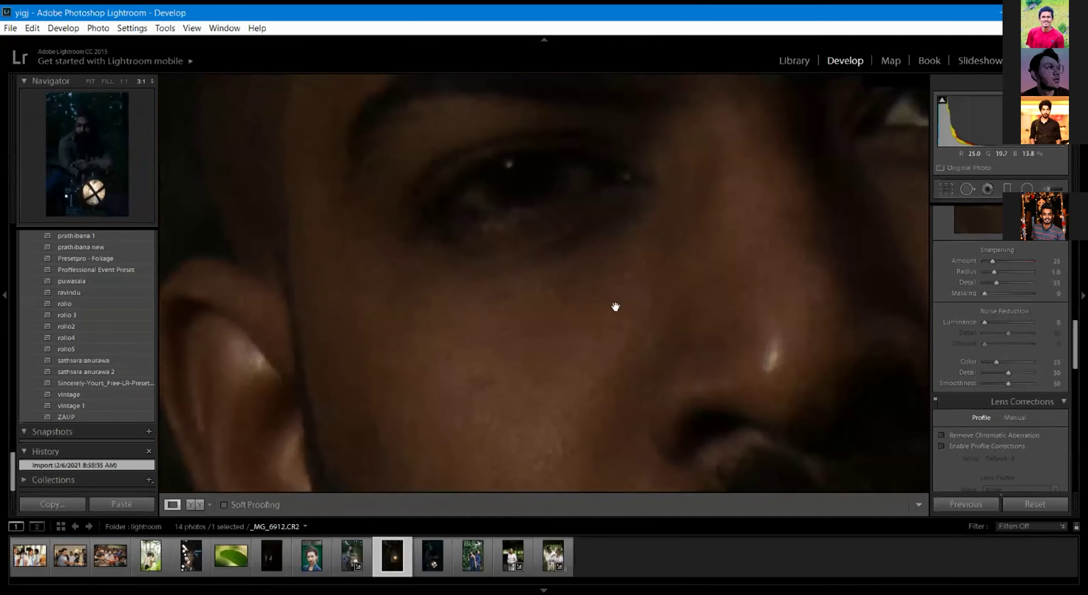
drag(748, 211, 677, 345)
drag(620, 121, 622, 258)
drag(485, 197, 518, 268)
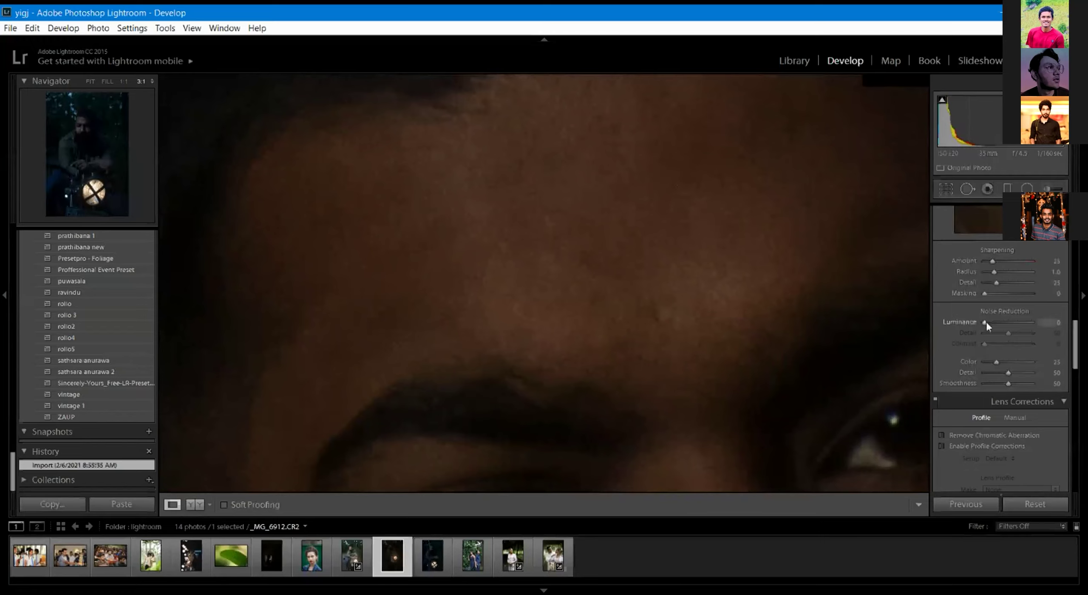
Test luminance noise reduction from 0 to 100 at 3:1 and 1:1, settling on 39.
drag(632, 224, 590, 177)
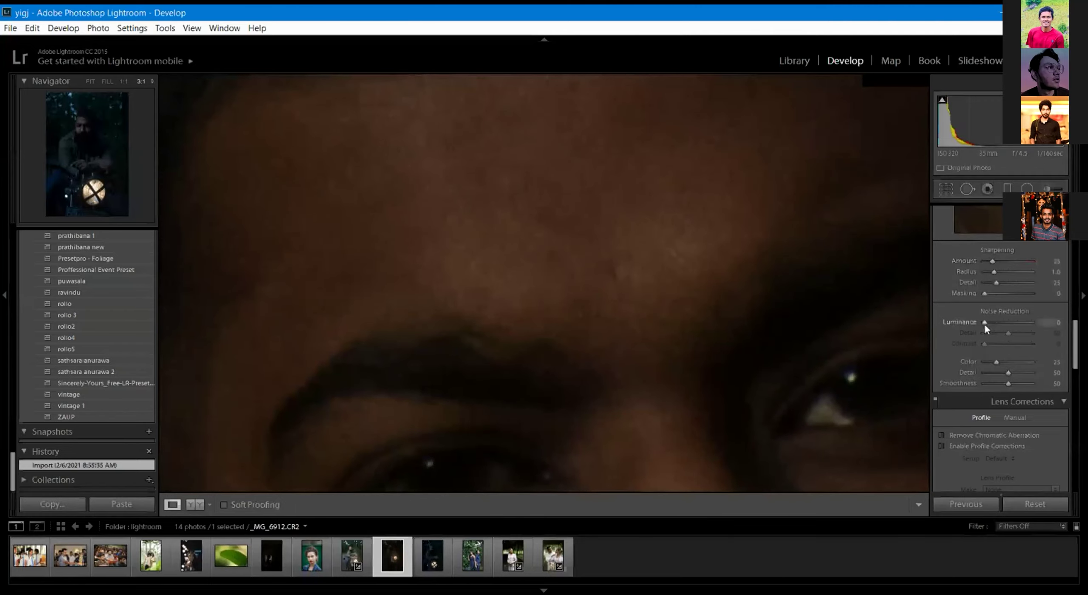
drag(987, 325, 1005, 322)
drag(1036, 319, 1036, 320)
drag(484, 159, 527, 213)
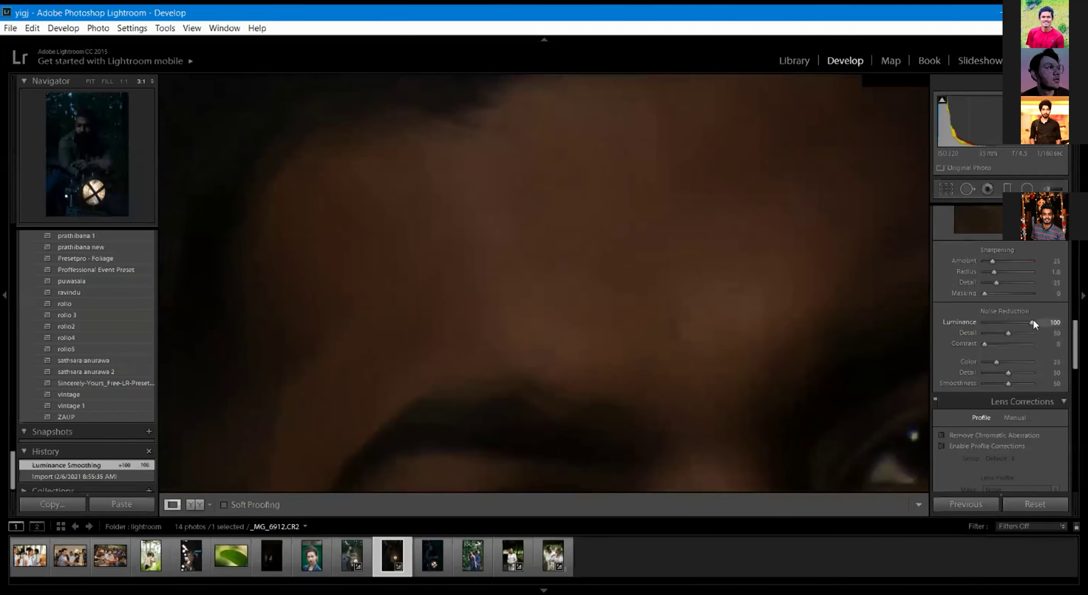
mouse_move(1010, 320)
mouse_down()
mouse_move(978, 323)
mouse_move(993, 327)
mouse_up()
key(ctrl+minus)
scroll(631, 345, down, 5)
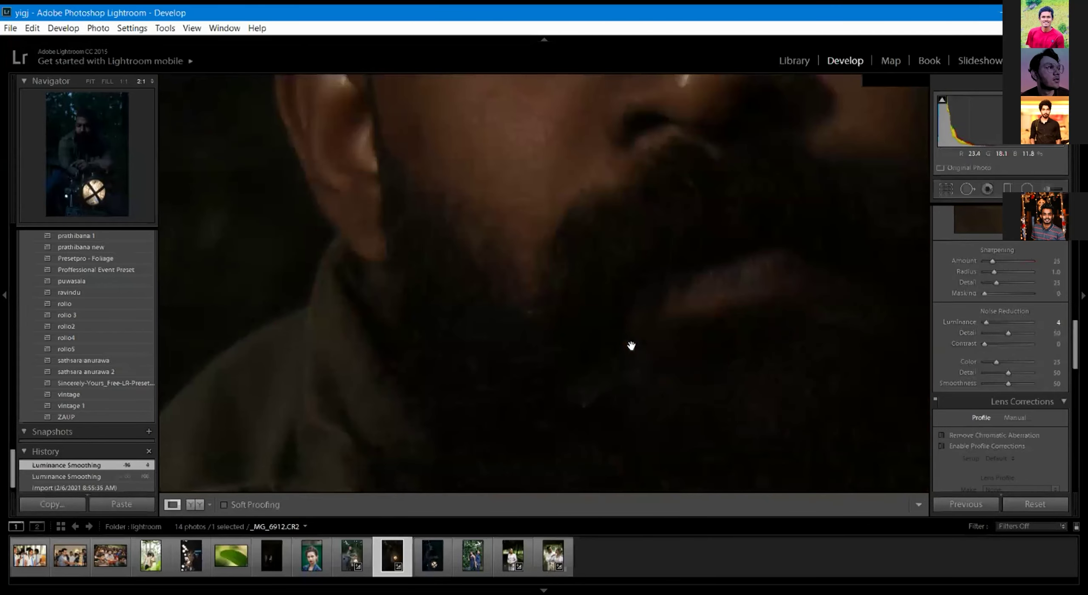
scroll(631, 345, up, 5)
key(ctrl+minus)
drag(554, 296, 532, 358)
drag(985, 323, 1040, 328)
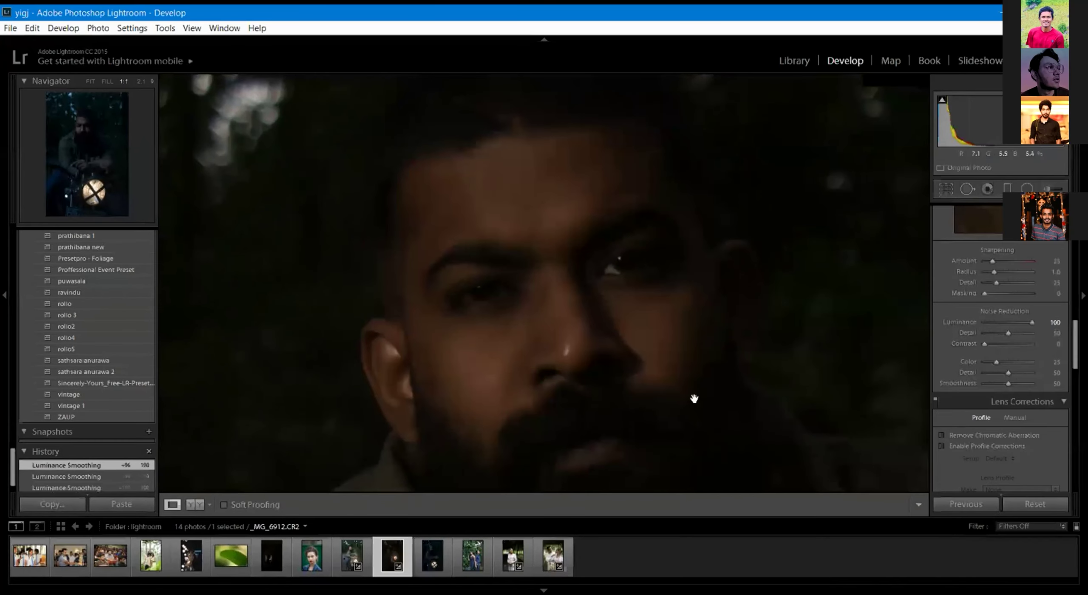
double_click(1032, 322)
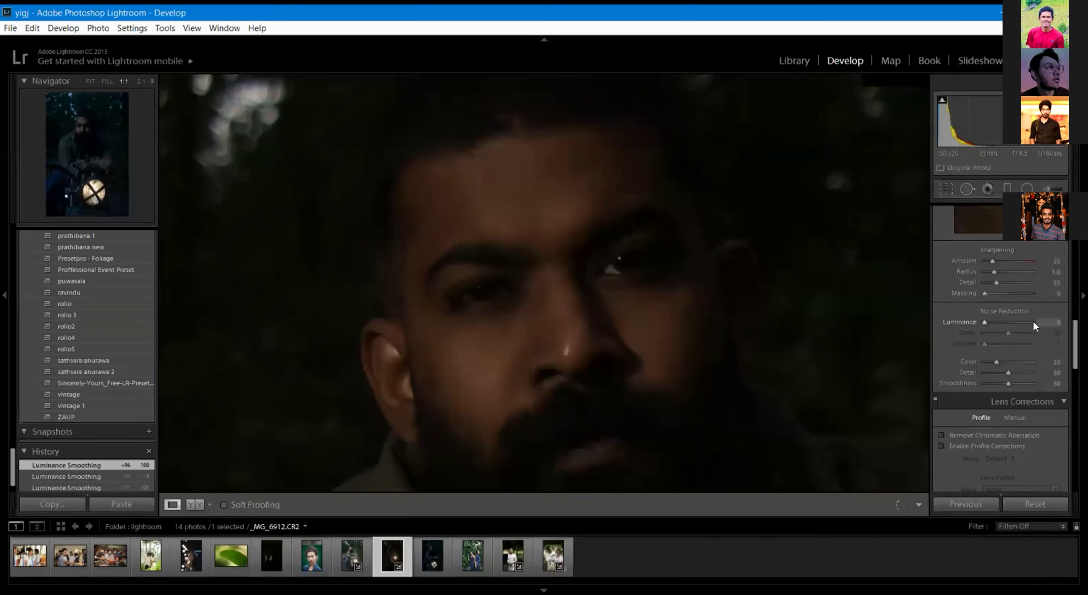
drag(985, 322, 1003, 321)
Zoom to 2:1 on the man's eyes and nose and try noise-reduction Detail at 15.
click(571, 225)
key(ctrl+equal)
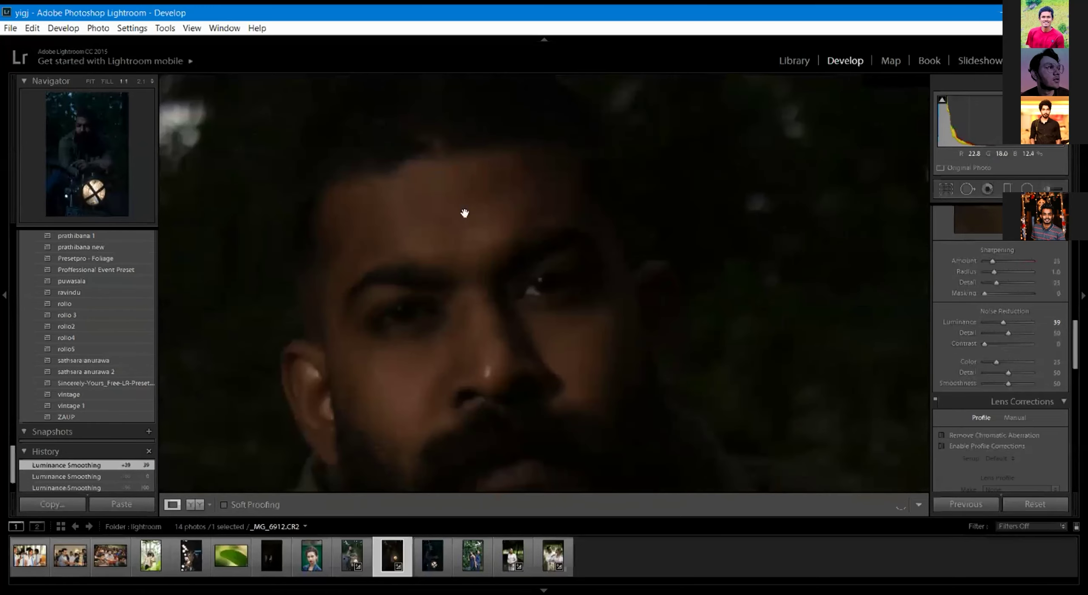
key(ctrl+equal)
key(ctrl+equal)
drag(454, 134, 272, 168)
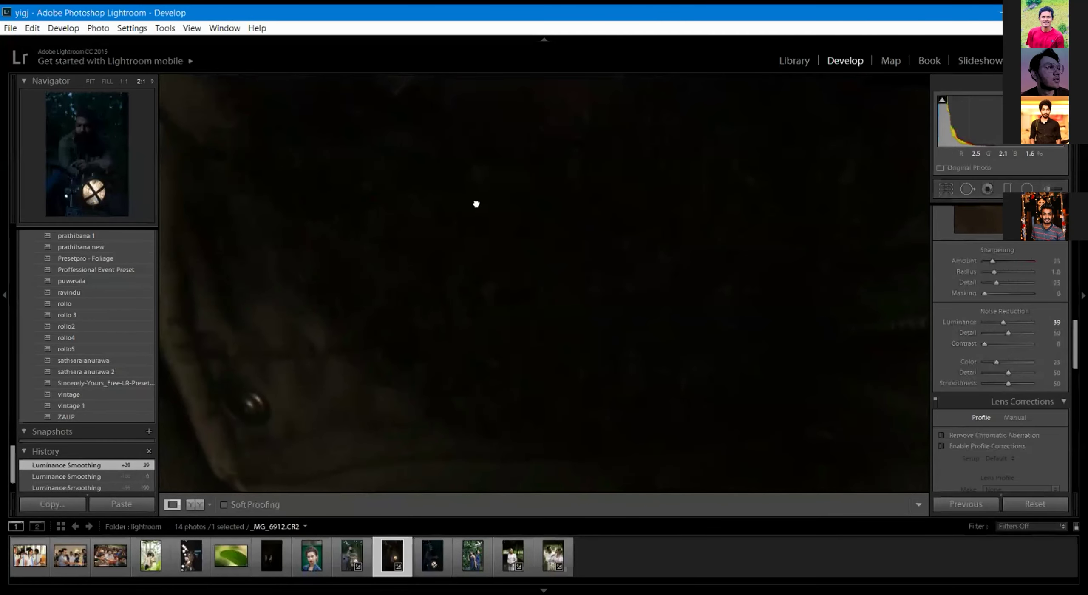
drag(475, 204, 493, 371)
drag(461, 119, 481, 269)
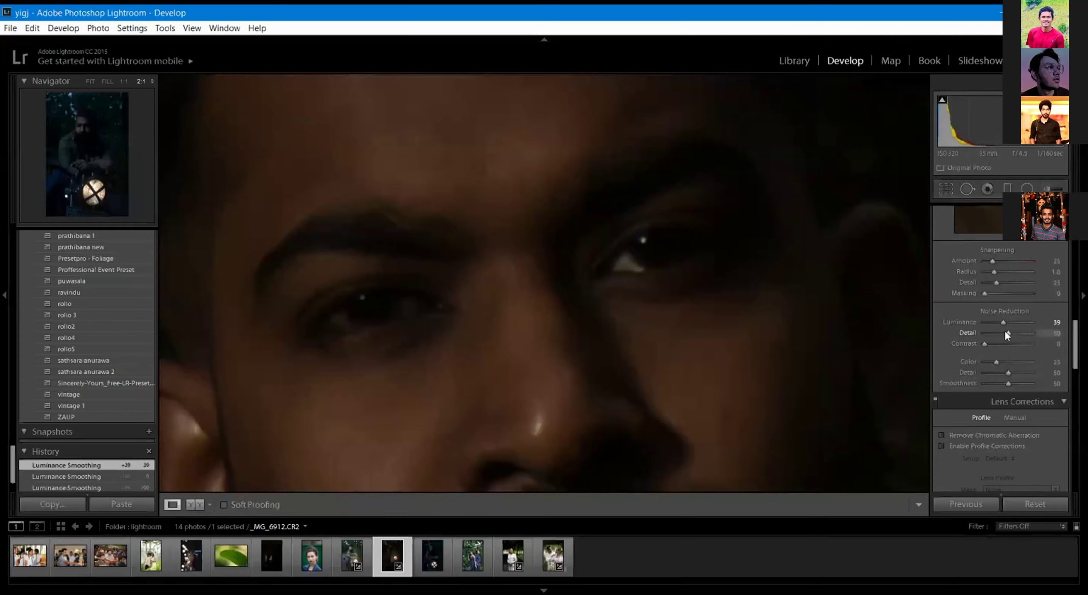
drag(1008, 333, 1014, 333)
click(993, 333)
double_click(960, 322)
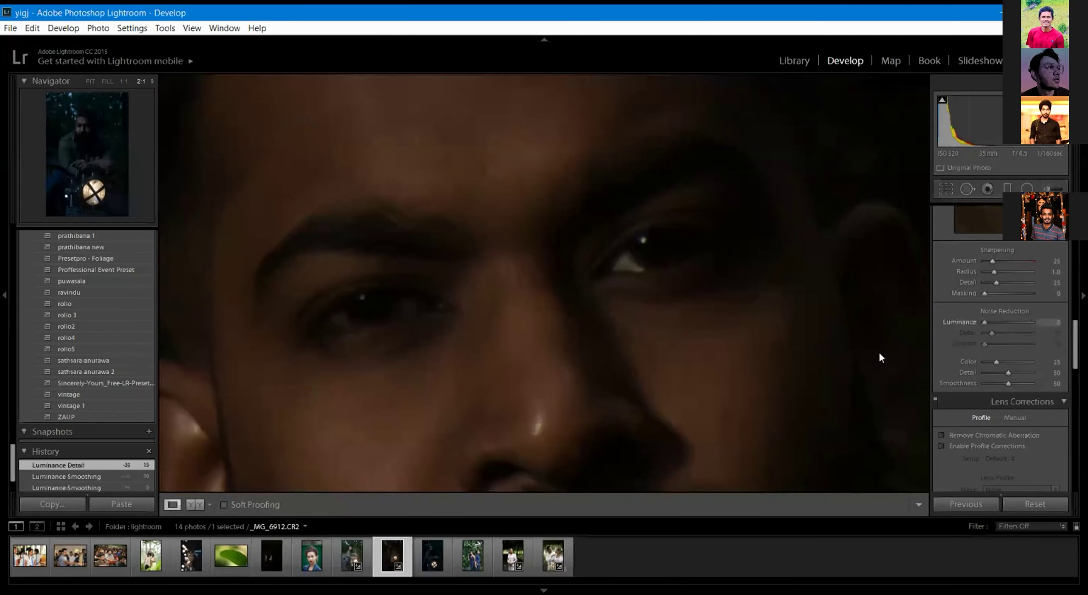
drag(465, 181, 493, 259)
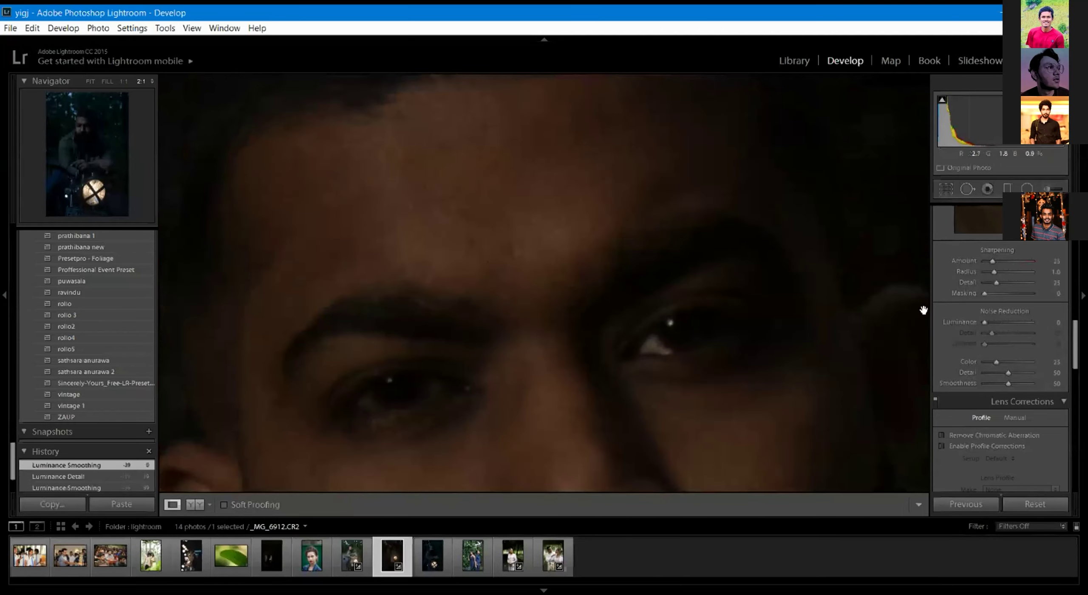
Settle luminance noise reduction at 49 with Detail 19, trying Contrast 17 before leaving it at 0.
drag(983, 322, 1022, 334)
drag(1042, 335, 993, 334)
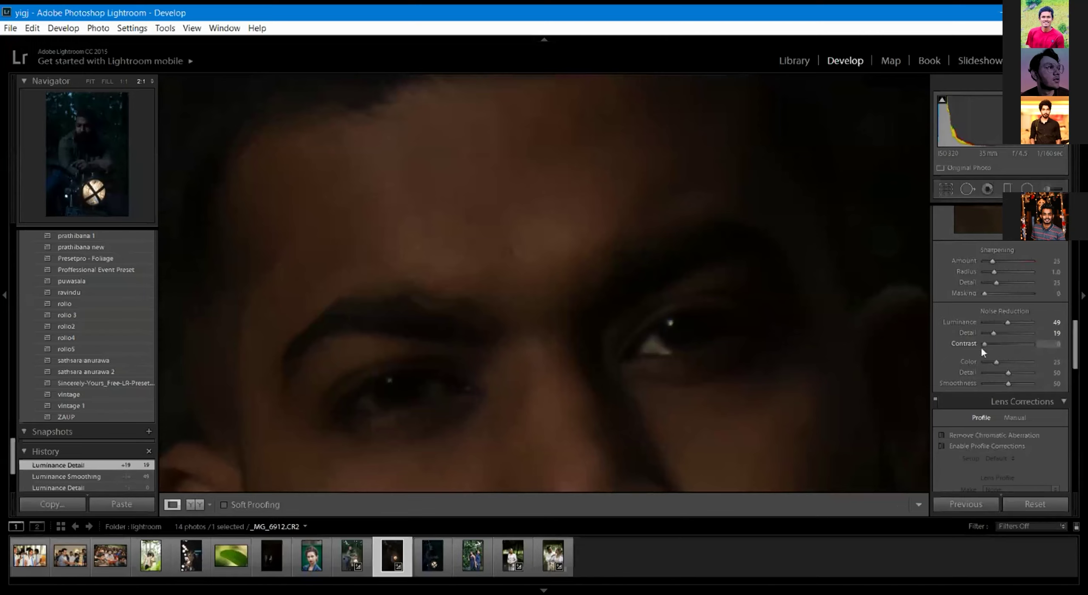
drag(1035, 343, 955, 343)
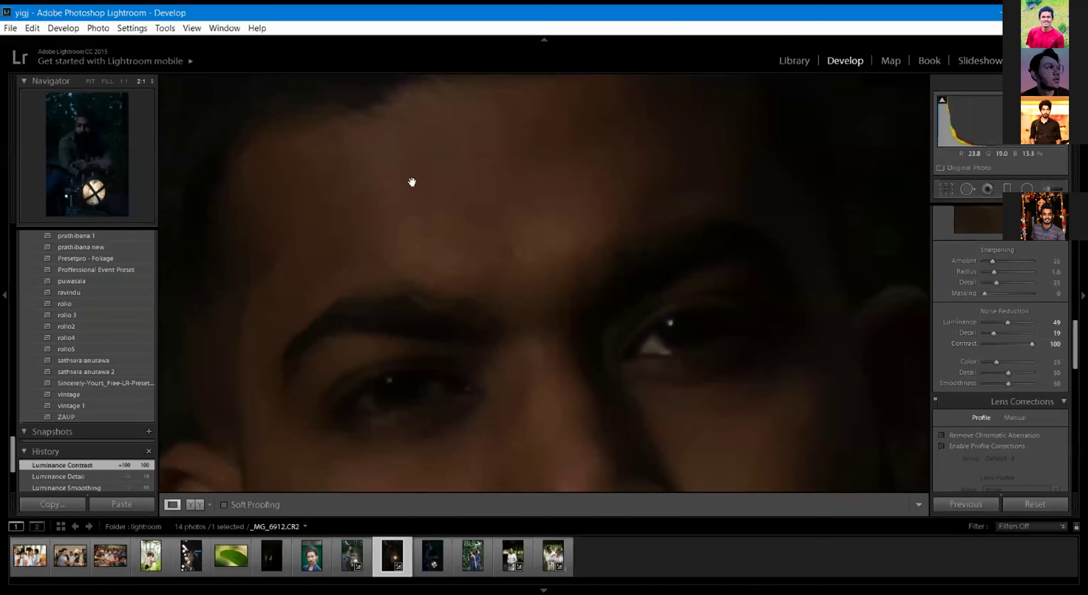
drag(1032, 344, 996, 345)
click(1043, 343)
text(17)
key(Return)
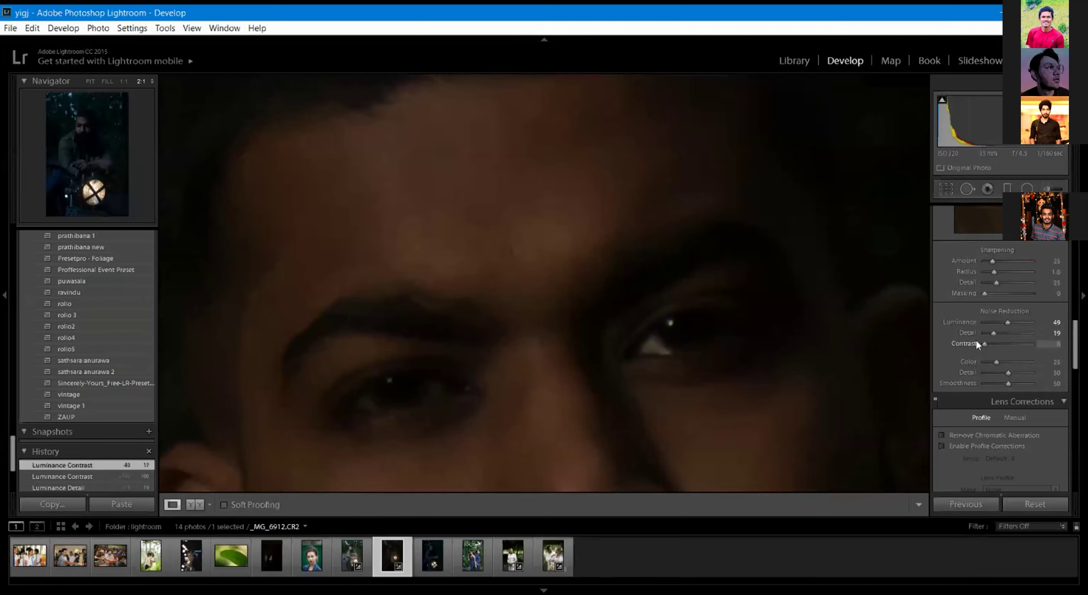
click(1025, 352)
drag(970, 345, 969, 344)
drag(1074, 364, 1068, 396)
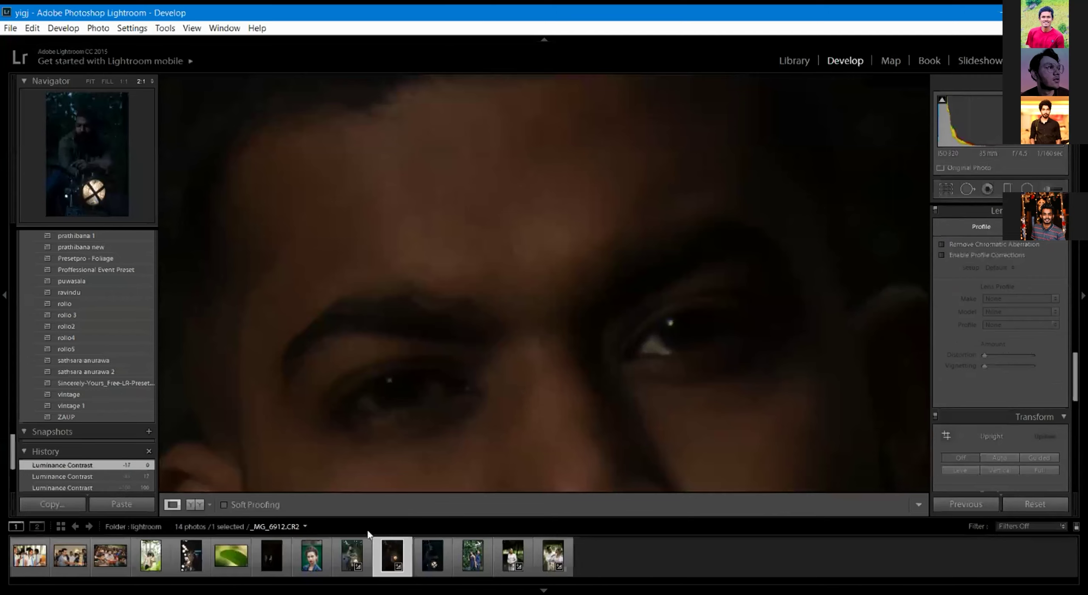
Pass through the bokeh and couple photos to bride portrait DSC_9546.NEF and zoom 2:1 on her headpiece.
click(191, 570)
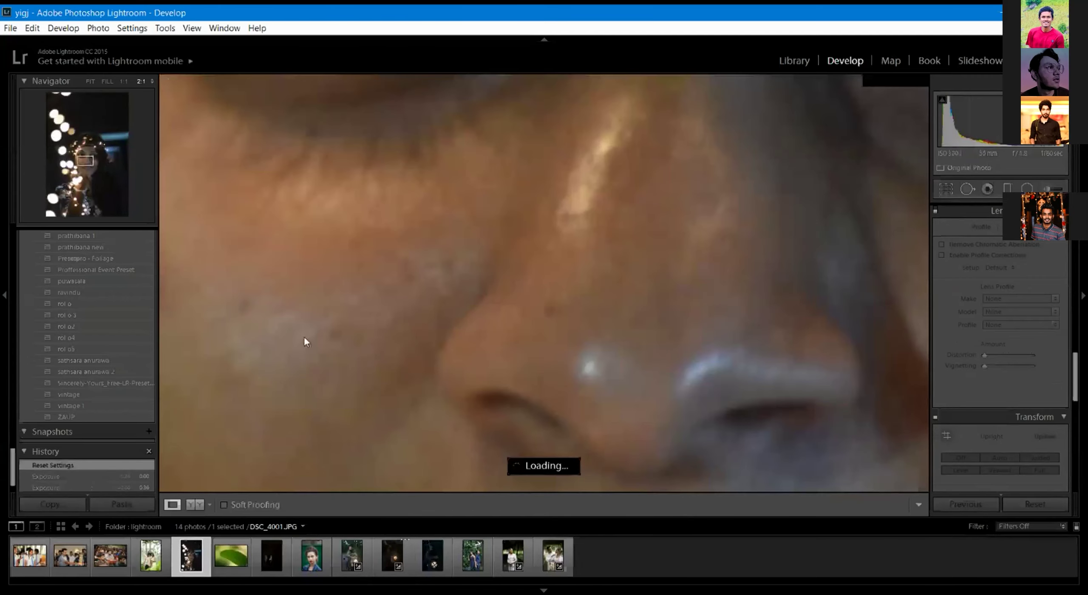
click(275, 289)
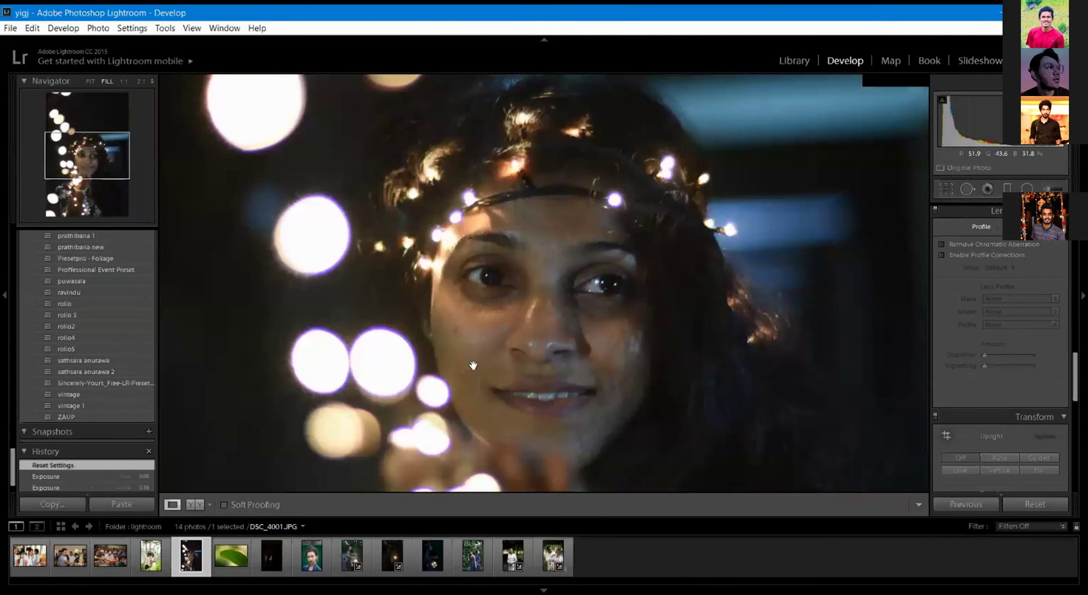
scroll(328, 316, up, 1)
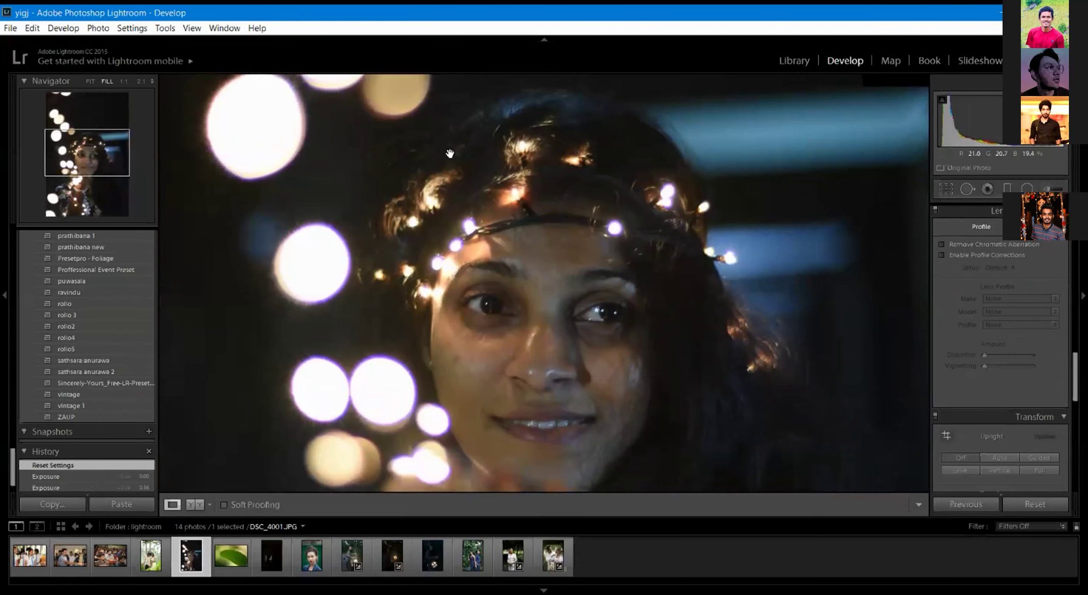
click(145, 571)
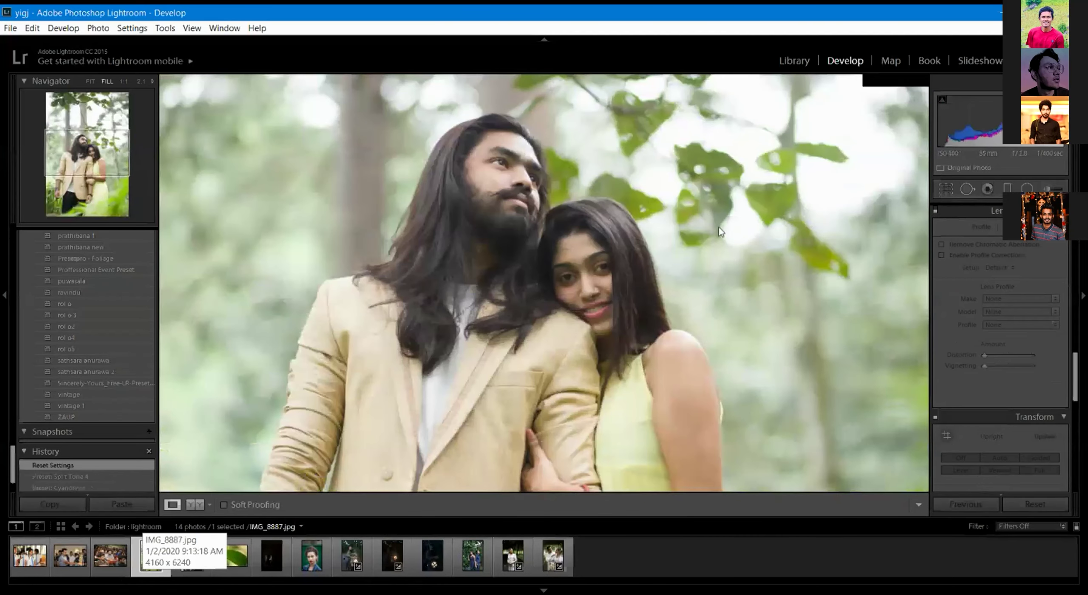
click(512, 556)
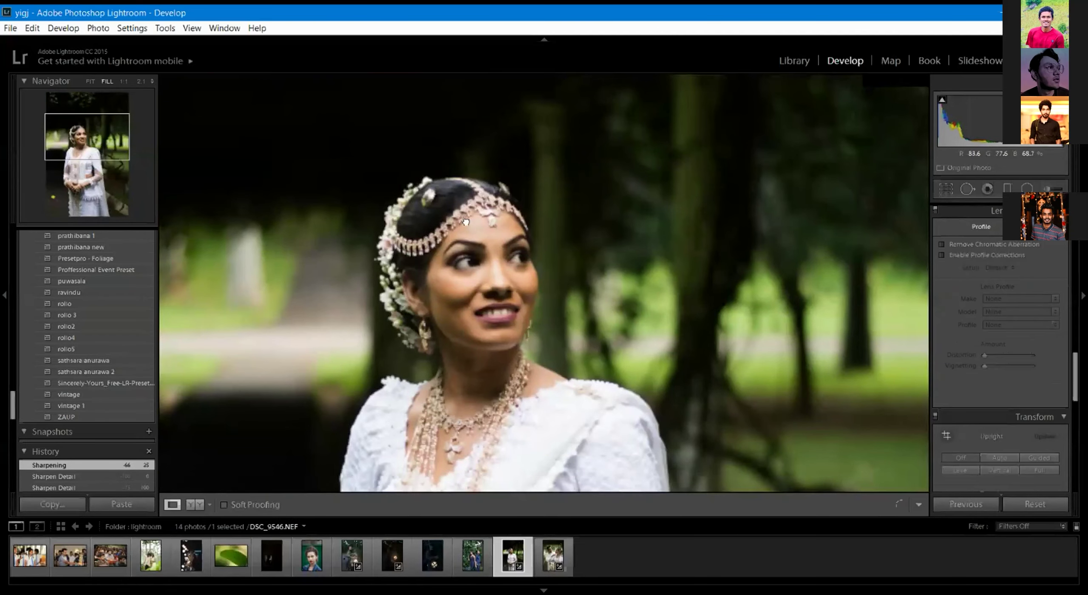
click(466, 221)
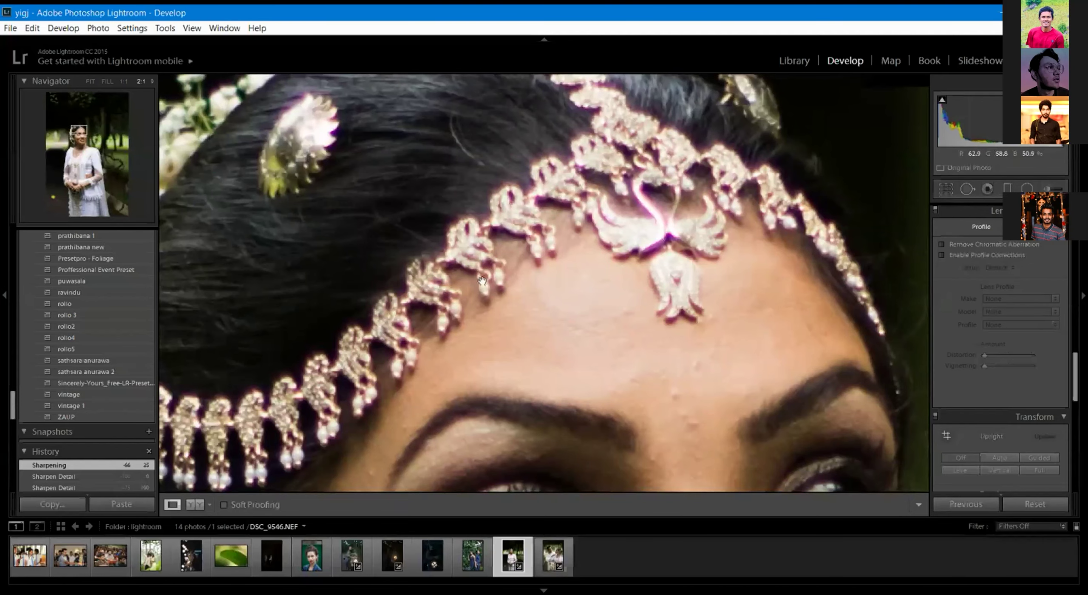
Enable chromatic aberration removal and the lens profile, keeping Nikon AF-S NIKKOR 50mm f/1.8G.
click(943, 244)
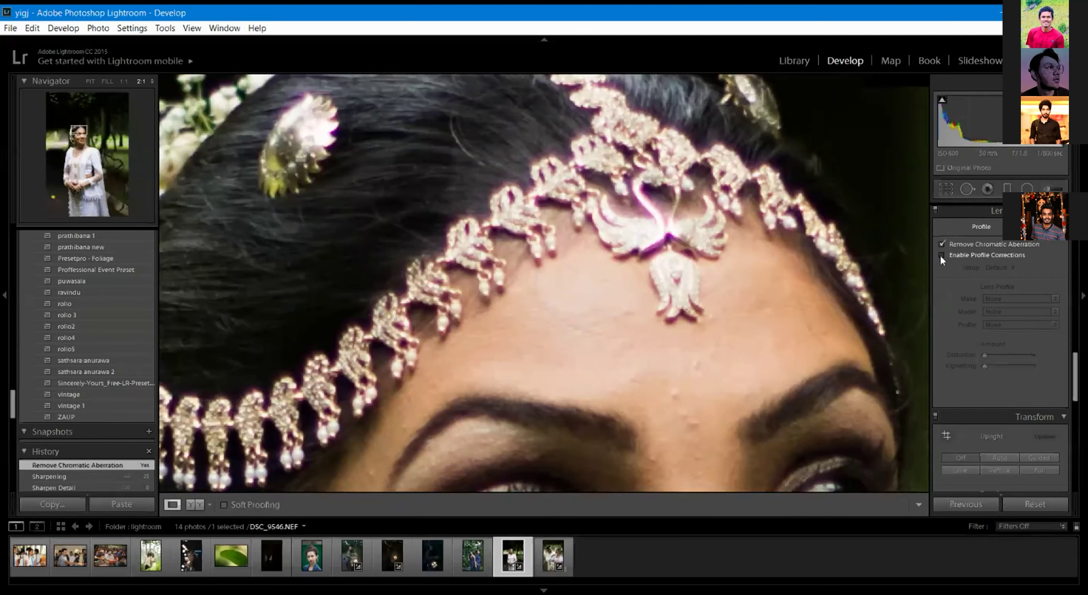
click(941, 255)
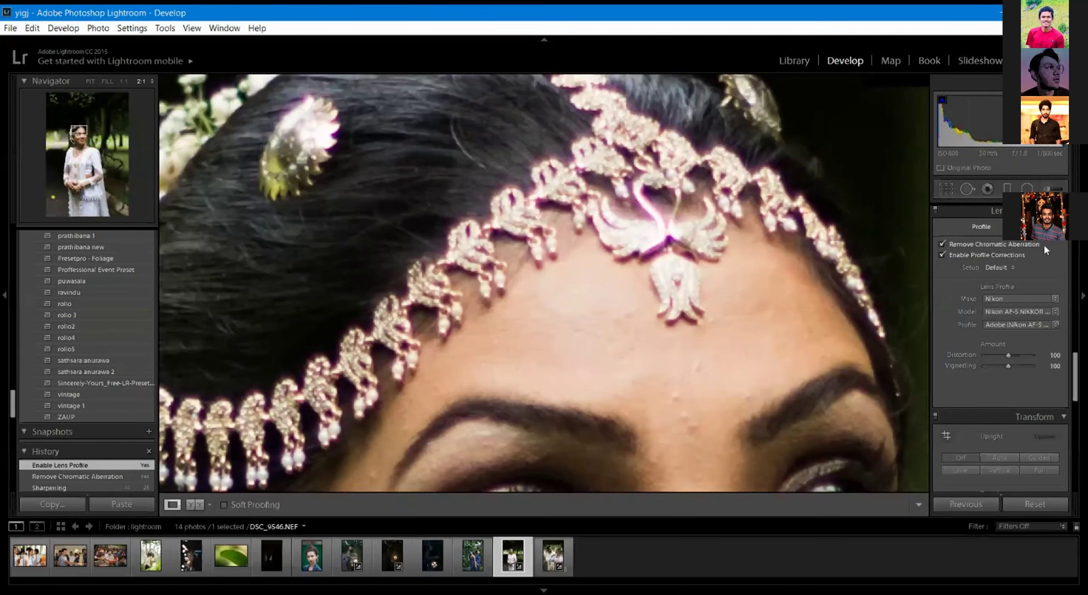
click(1056, 302)
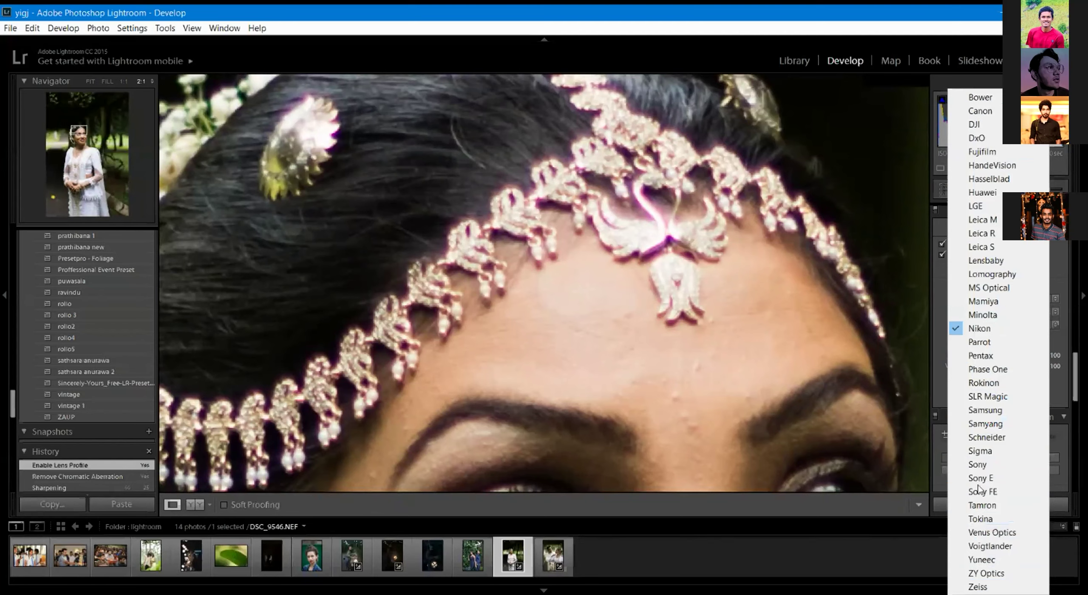
click(993, 330)
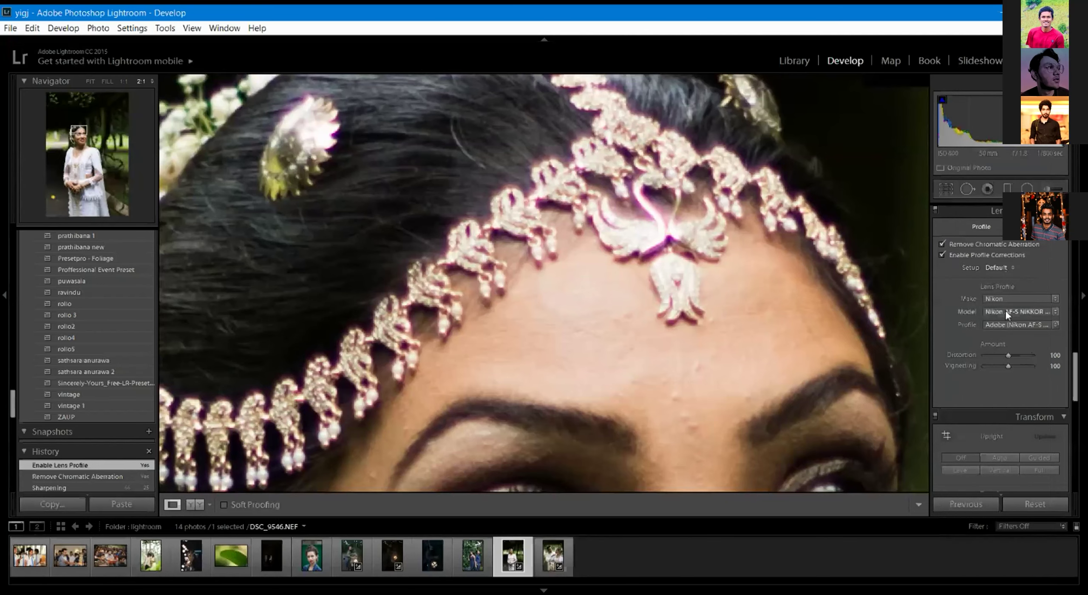
click(1006, 314)
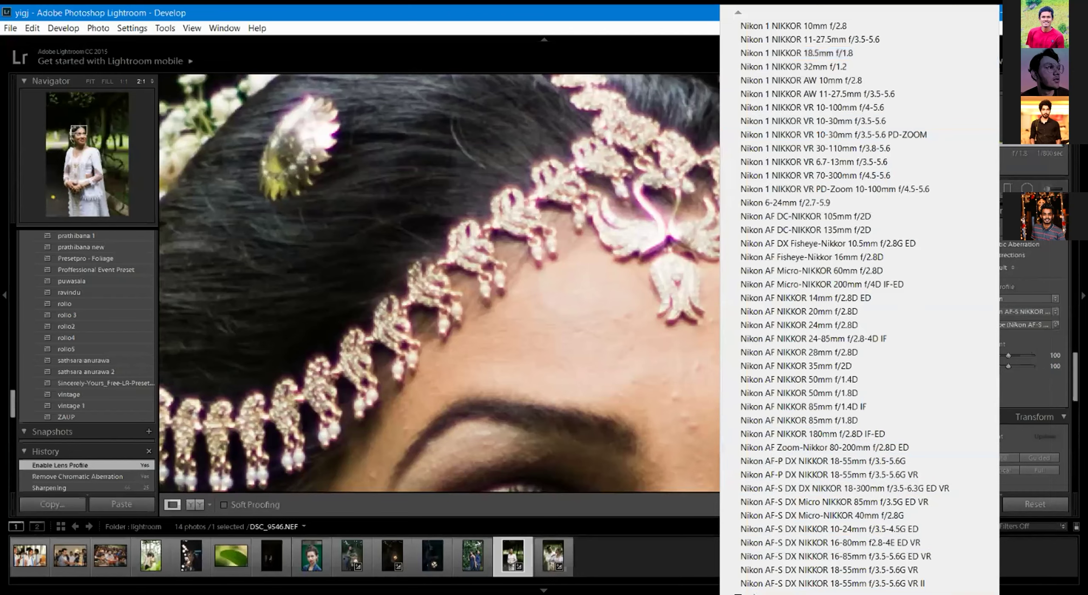
scroll(858, 298, down, 11)
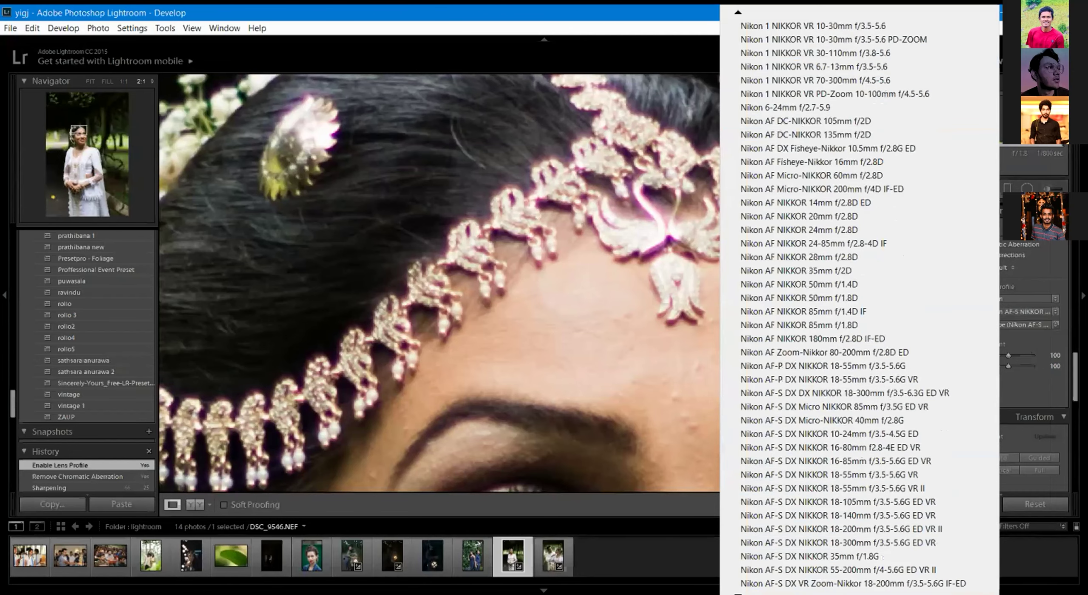
scroll(859, 297, down, 16)
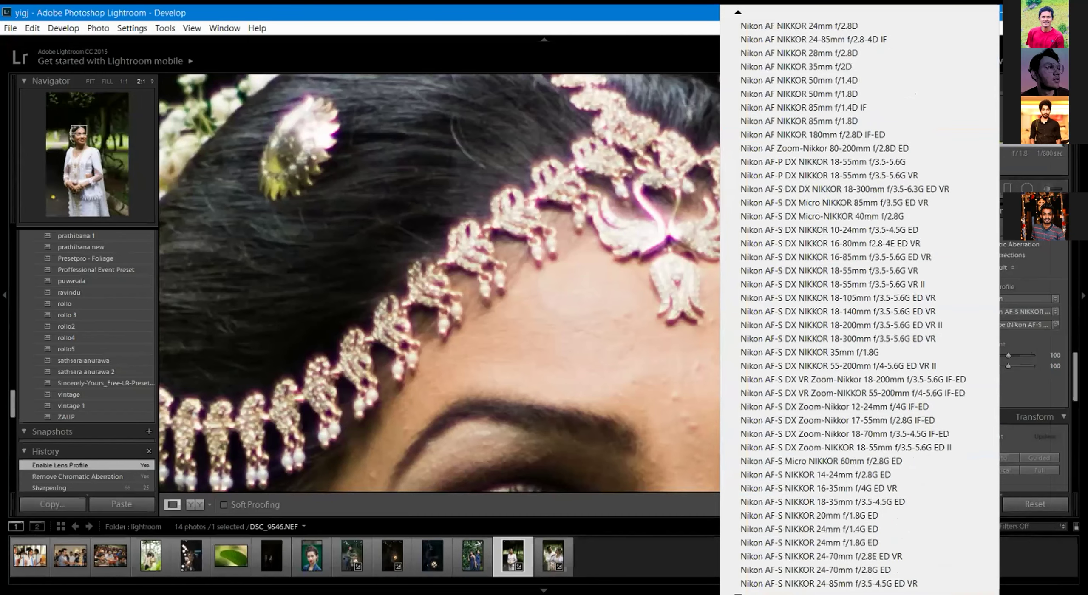
scroll(858, 297, down, 10)
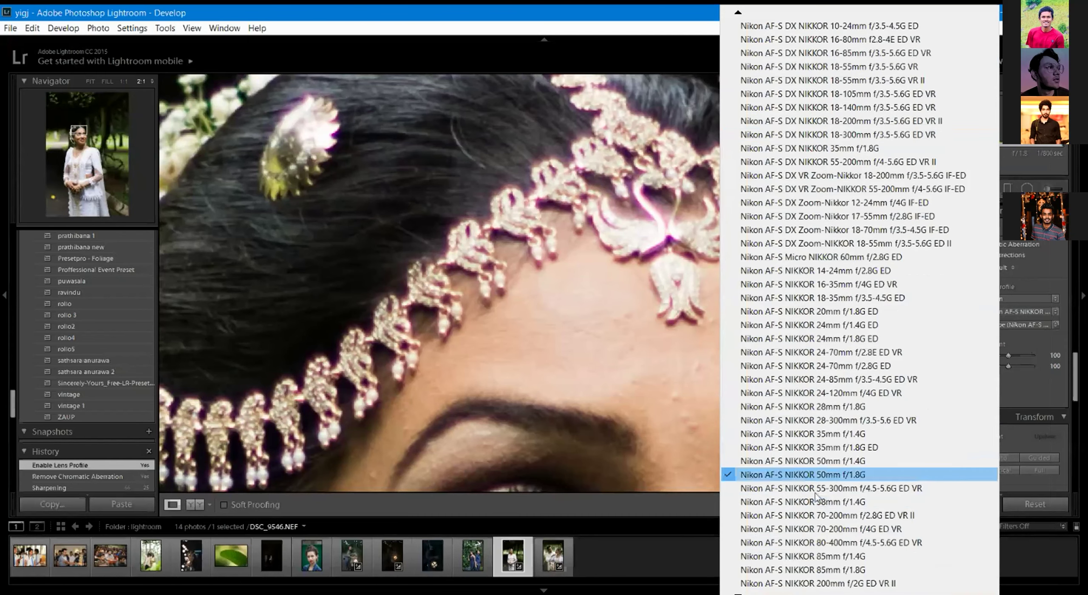
click(825, 474)
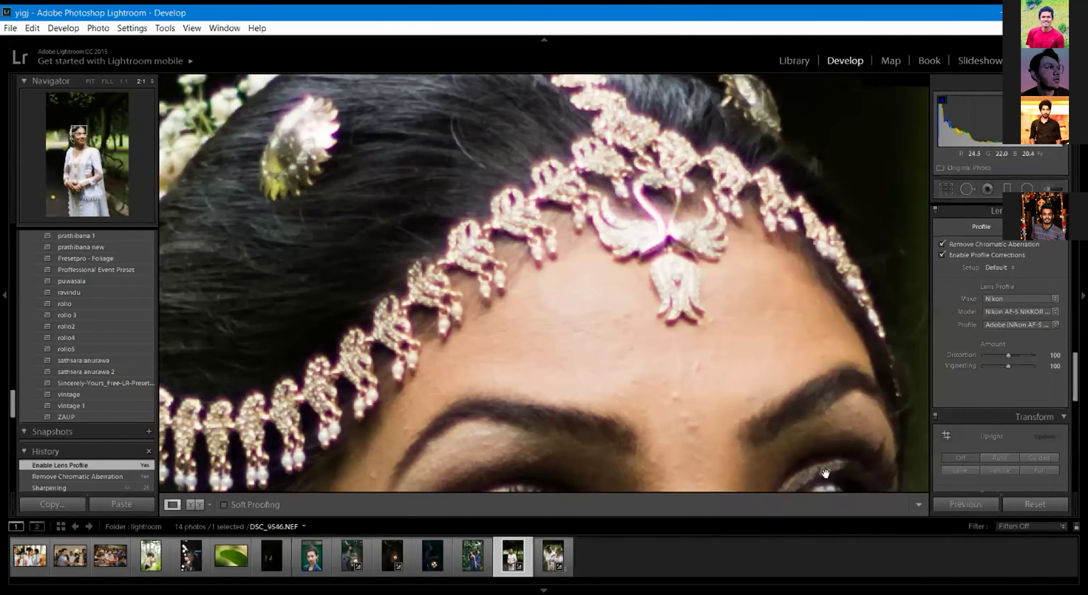
Keep the Adobe profile for the lens and lower Distortion to 67.
click(1025, 326)
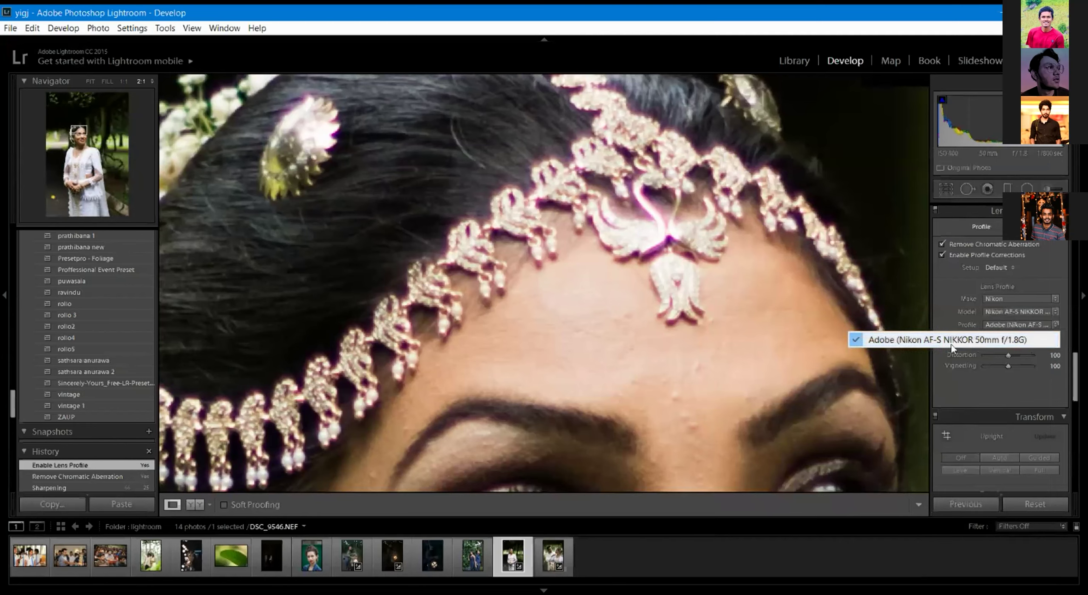
click(914, 341)
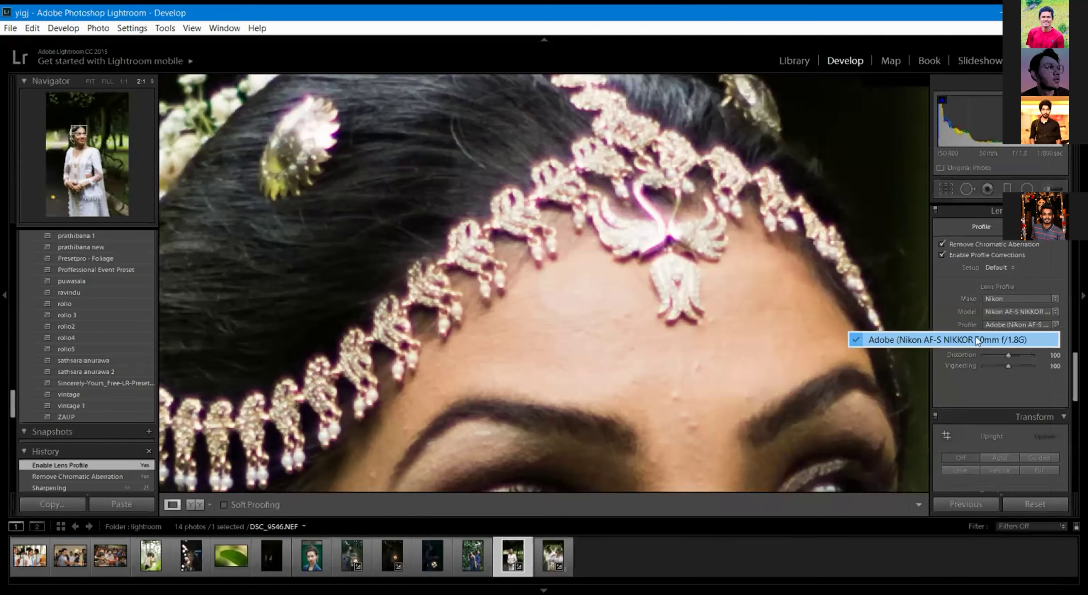
mouse_move(1007, 355)
mouse_down()
mouse_move(965, 359)
mouse_move(990, 355)
mouse_up()
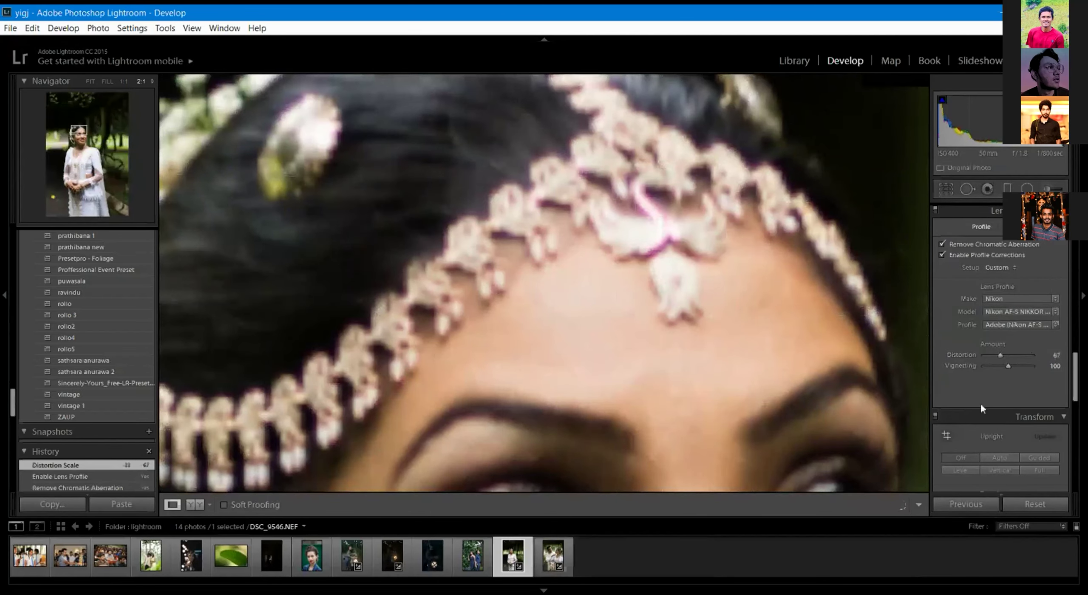
scroll(980, 401, down, 3)
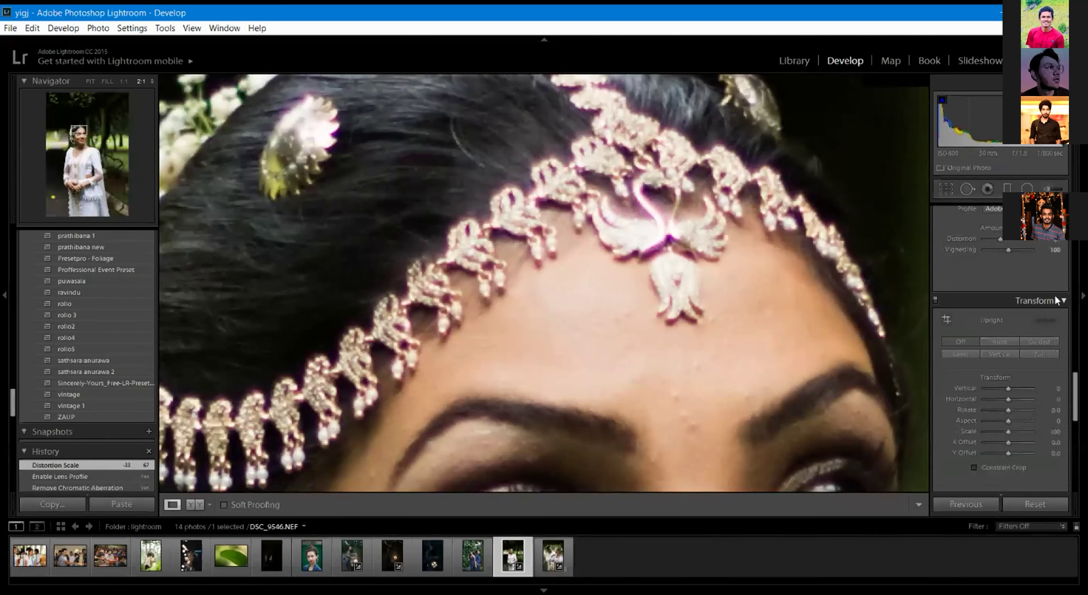
Collapse Transform, pan across the hair ornament at 3:1, then recentre the forehead jewellery at 2:1.
click(1064, 302)
drag(1075, 414, 1078, 450)
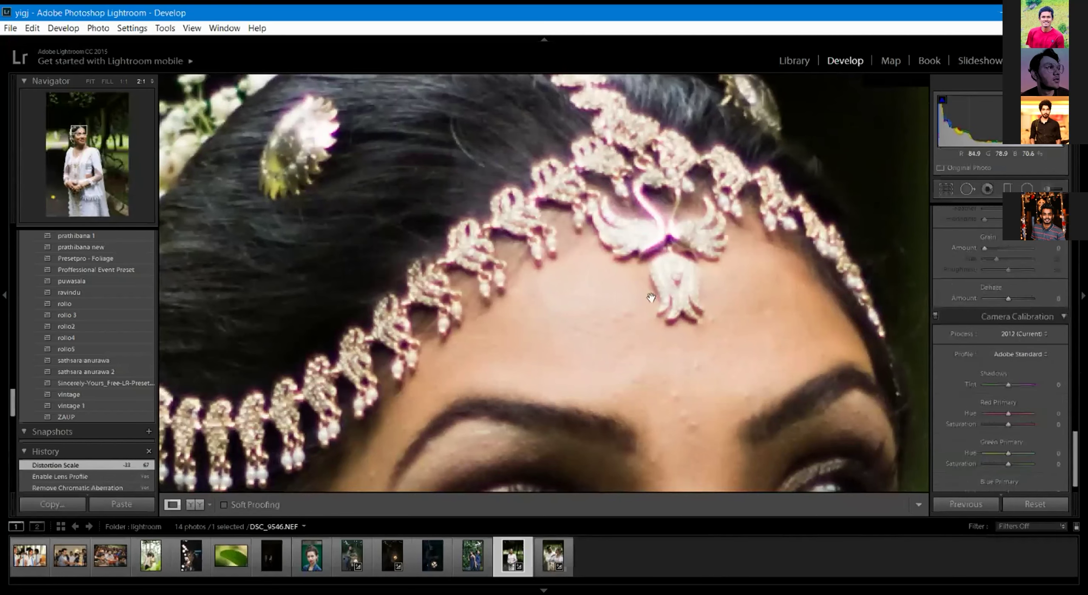
drag(627, 248, 554, 258)
drag(333, 188, 406, 240)
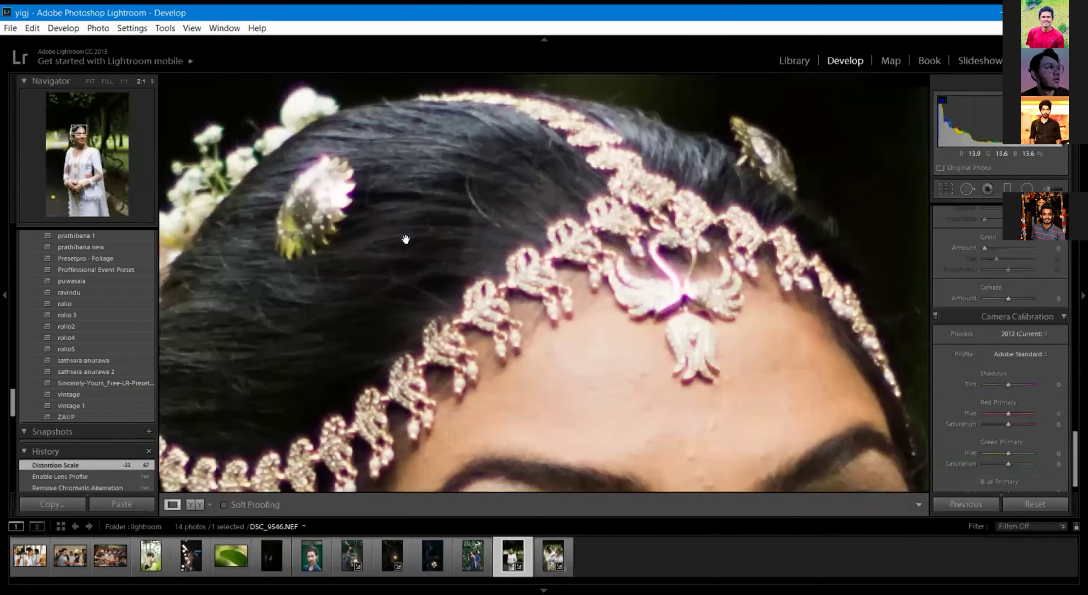
drag(404, 211, 493, 255)
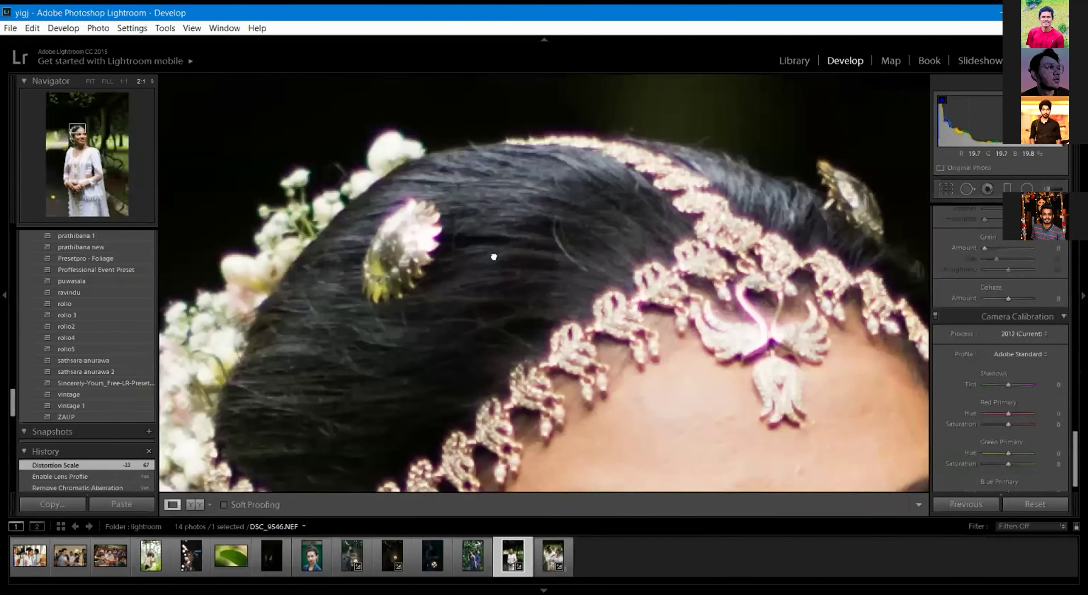
drag(425, 381, 384, 248)
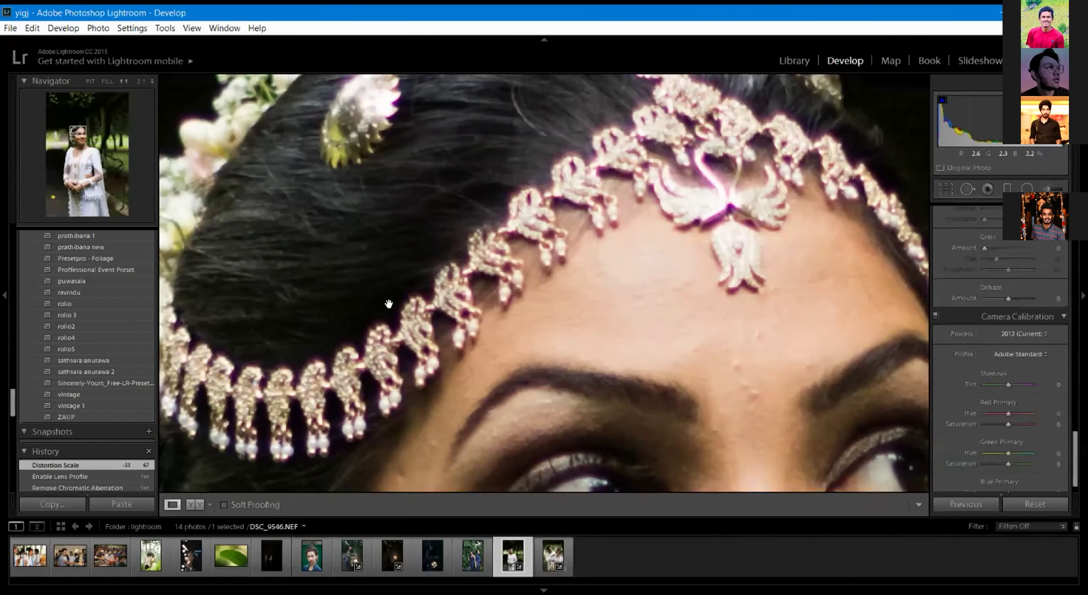
key(ctrl+minus)
drag(569, 398, 521, 288)
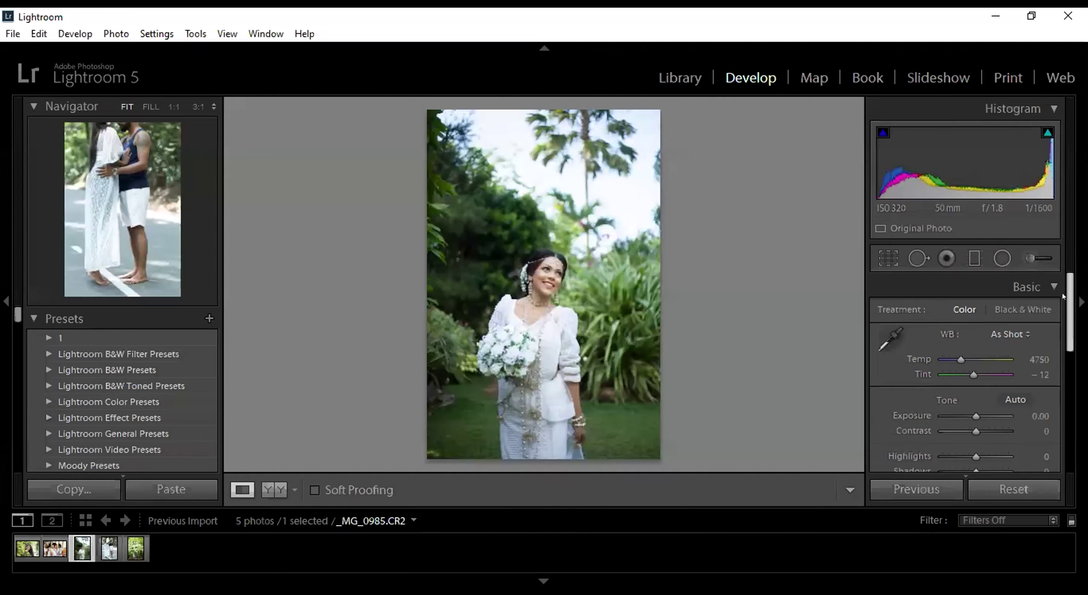
Activate the Crop Overlay tool on the bride-with-bouquet photo _MG_0985.CR2.
scroll(1064, 296, down, 2)
scroll(1064, 296, up, 2)
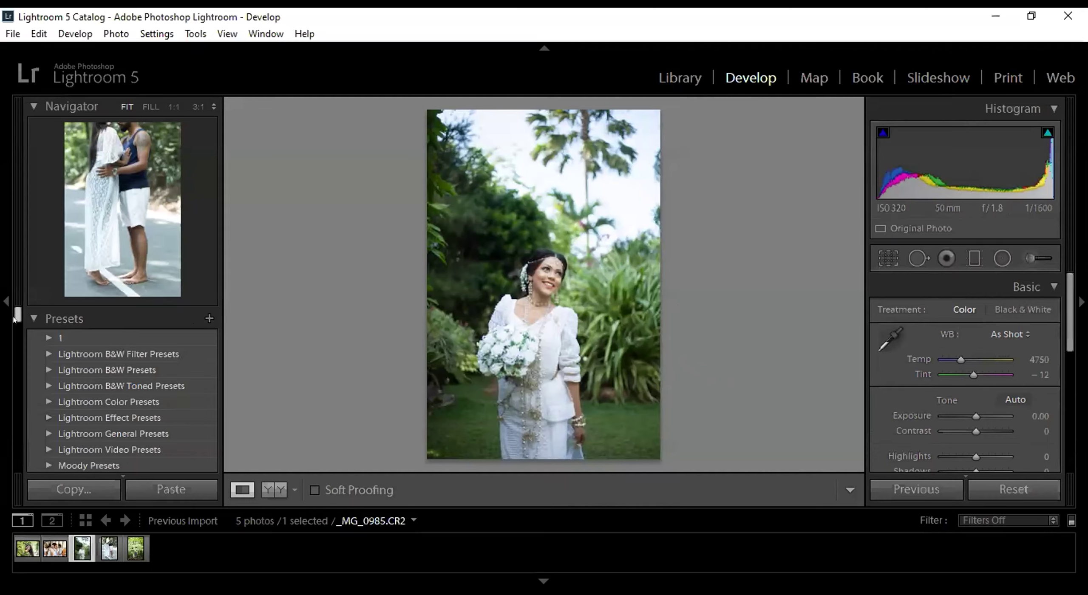
click(888, 258)
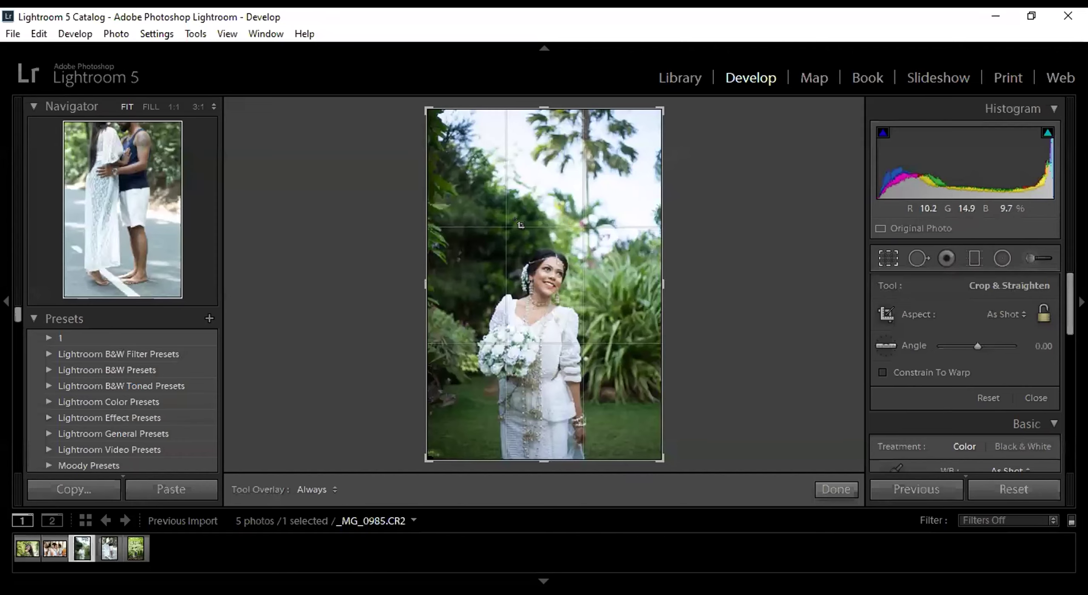
Draw a straightening line along the bride and a crop rectangle over her face, then undo the crop.
click(886, 345)
drag(551, 255, 551, 309)
drag(551, 459, 547, 436)
mouse_move(542, 254)
mouse_down()
mouse_move(574, 349)
mouse_move(541, 260)
mouse_up()
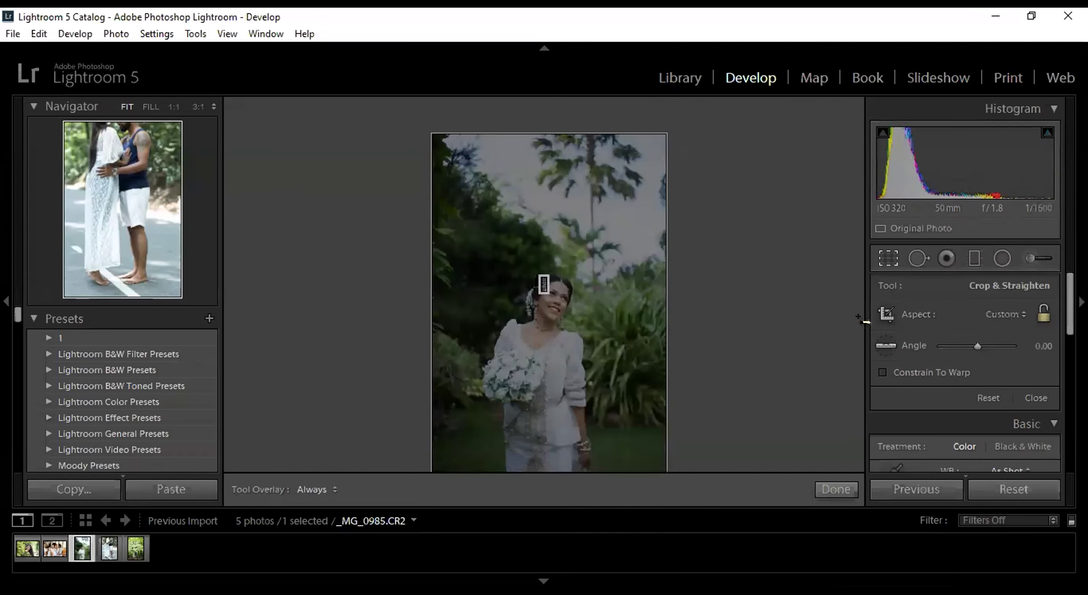
key(ctrl+z)
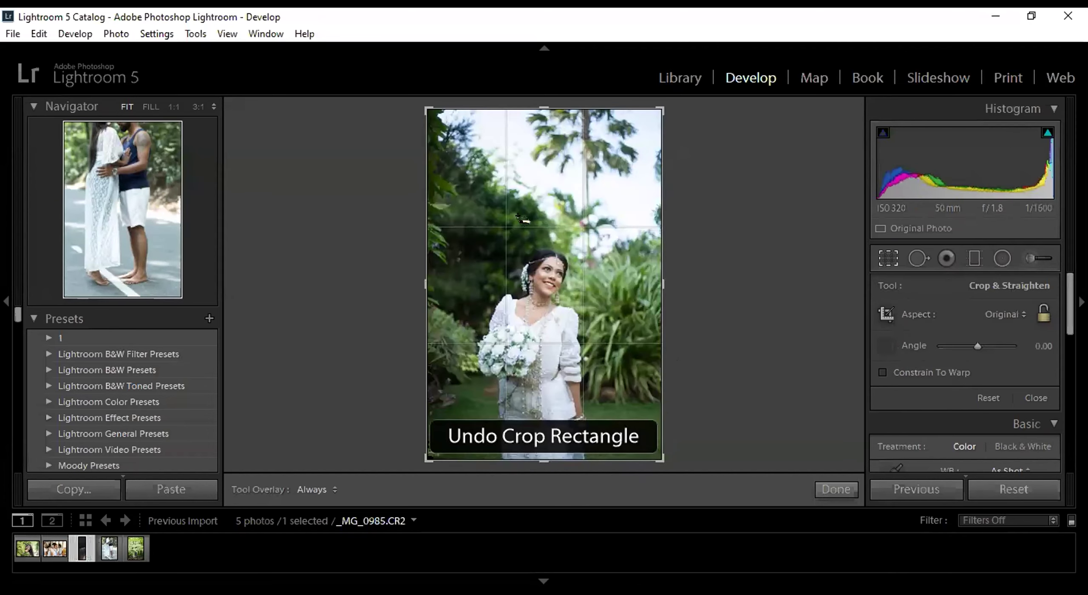
Straighten the photo from forehead through dress to a 5.19 angle, then undo the rotation.
mouse_move(548, 255)
mouse_down()
mouse_move(556, 451)
mouse_move(565, 445)
mouse_up()
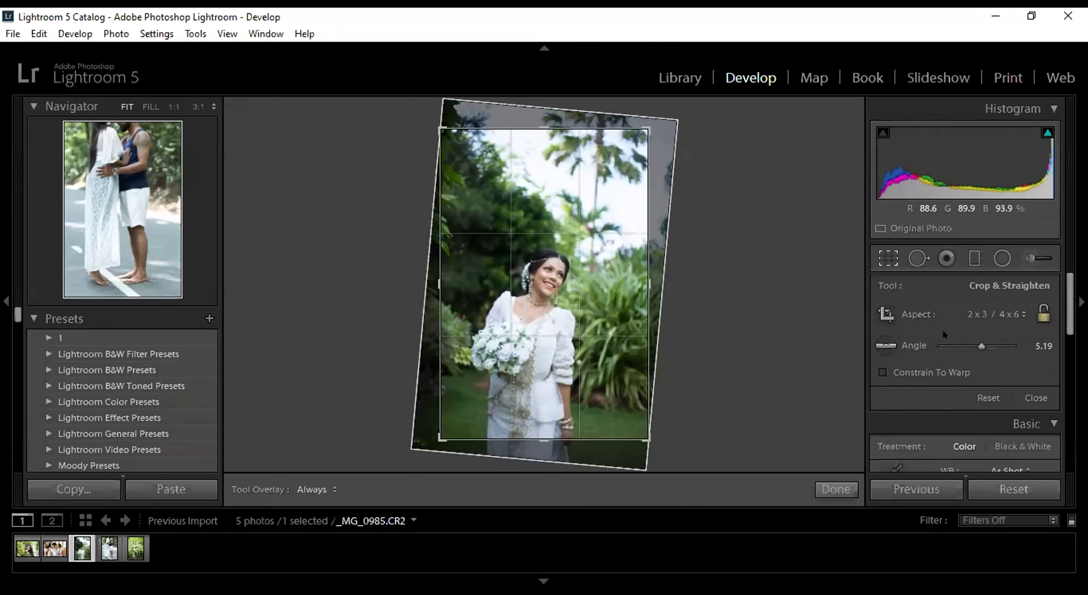
click(884, 342)
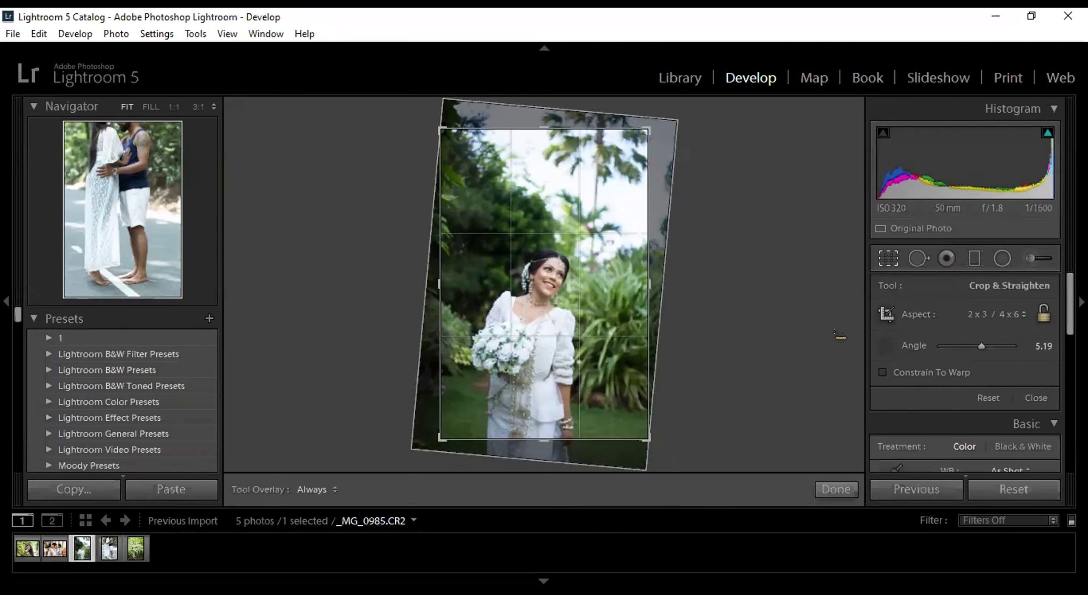
key(ctrl+z)
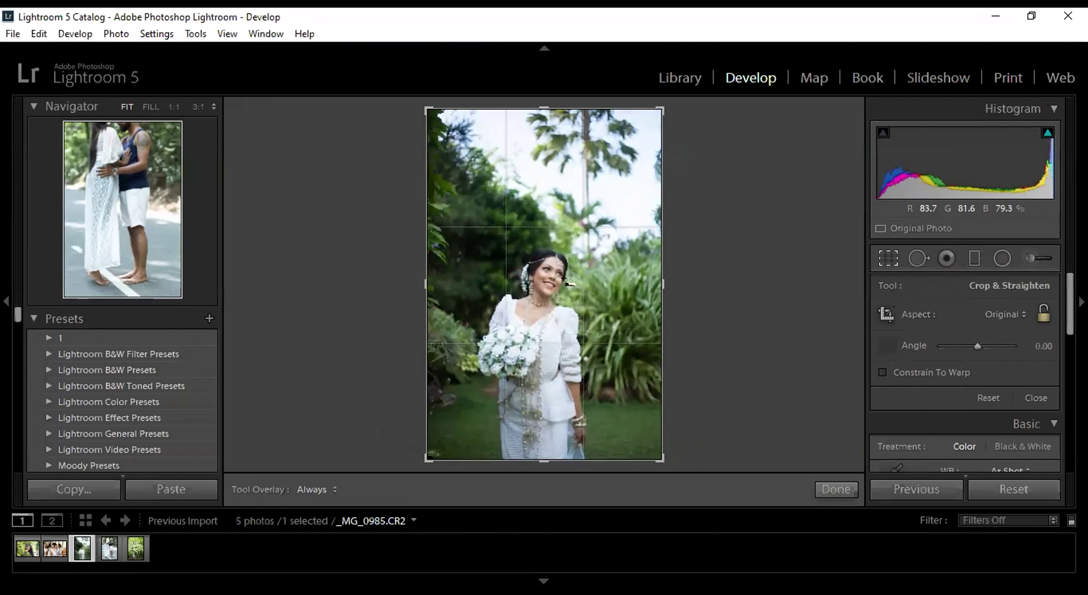
Close the Crop Overlay controls, leaving the photo at Original aspect with Angle 0.00.
drag(16, 314, 17, 339)
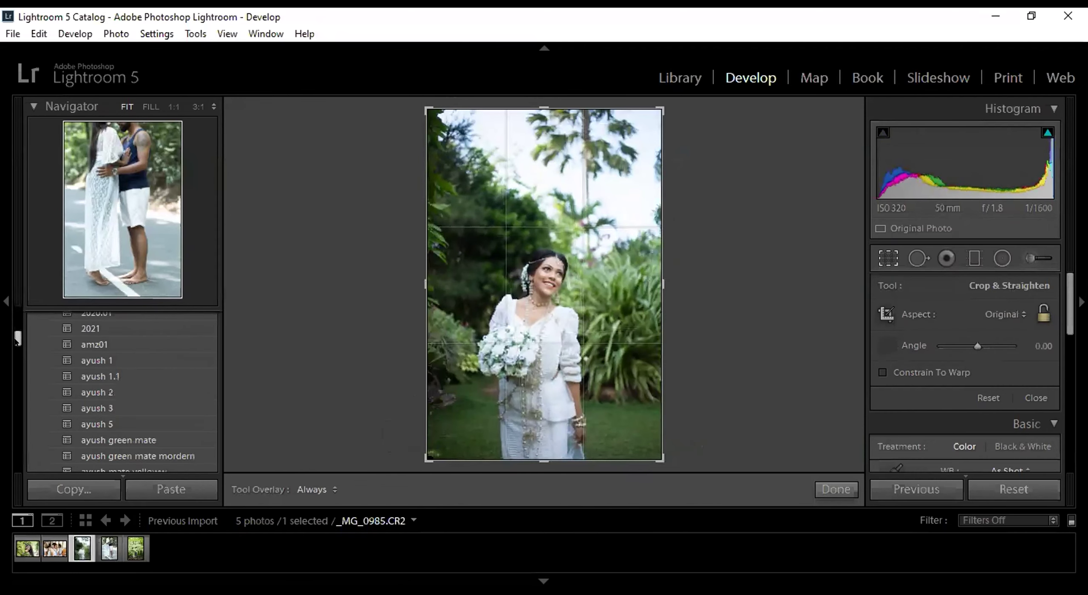
scroll(124, 383, up, 5)
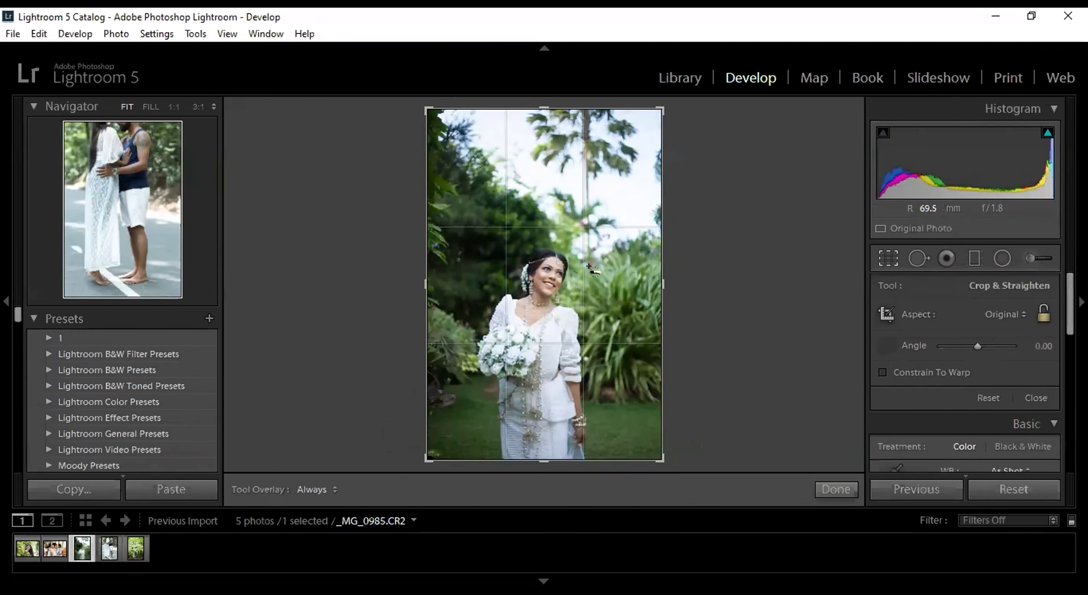
click(883, 258)
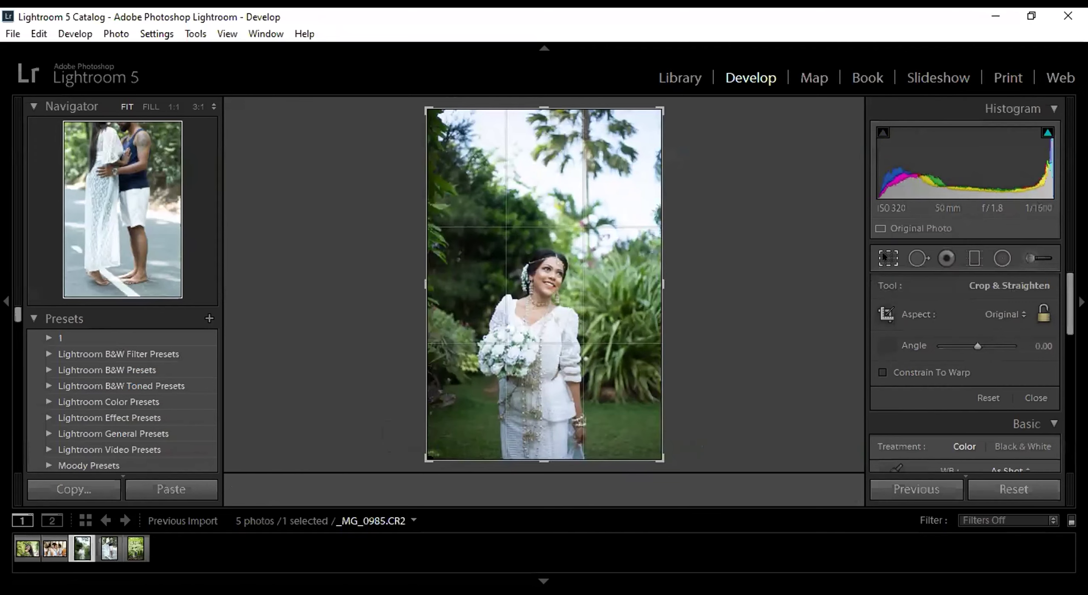
click(883, 258)
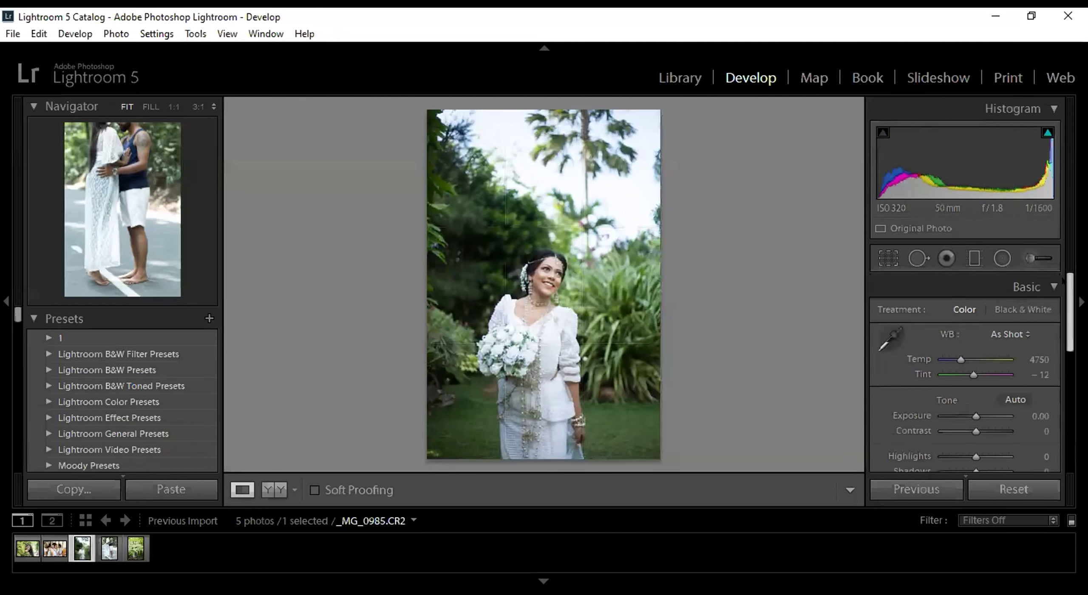
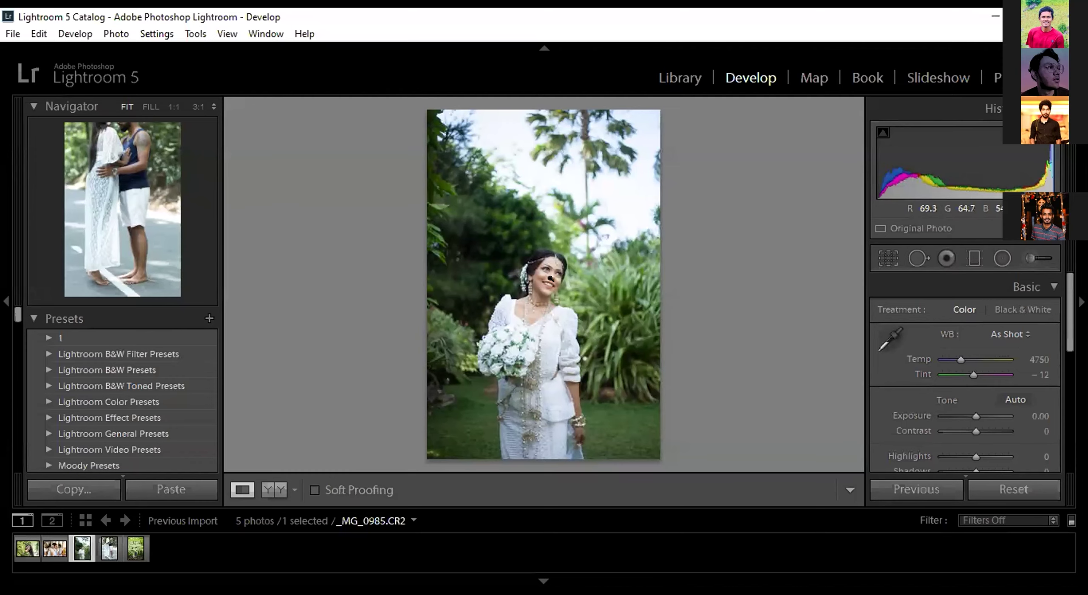
Warm the bride portrait's white balance to a Custom Temp of 5571, keeping Tint at -12.
click(540, 271)
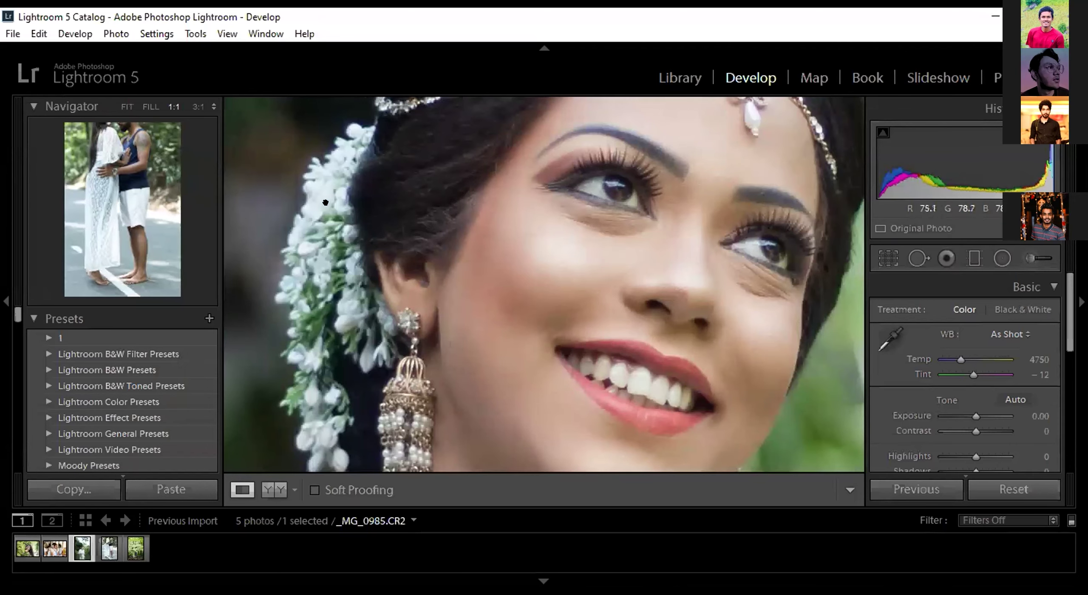
click(350, 206)
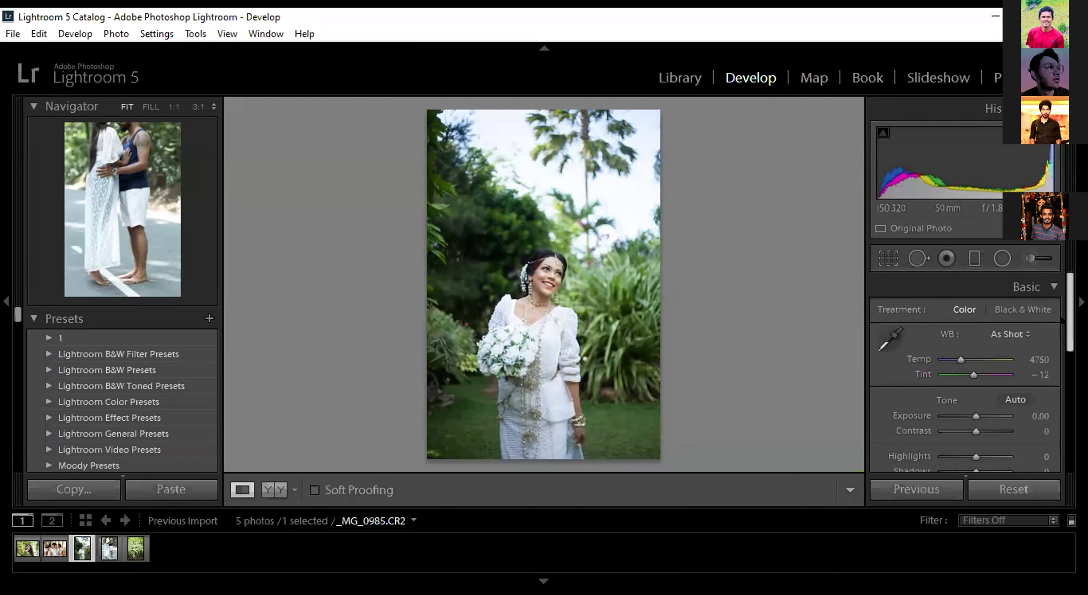
scroll(1062, 319, down, 1)
scroll(1062, 312, up, 1)
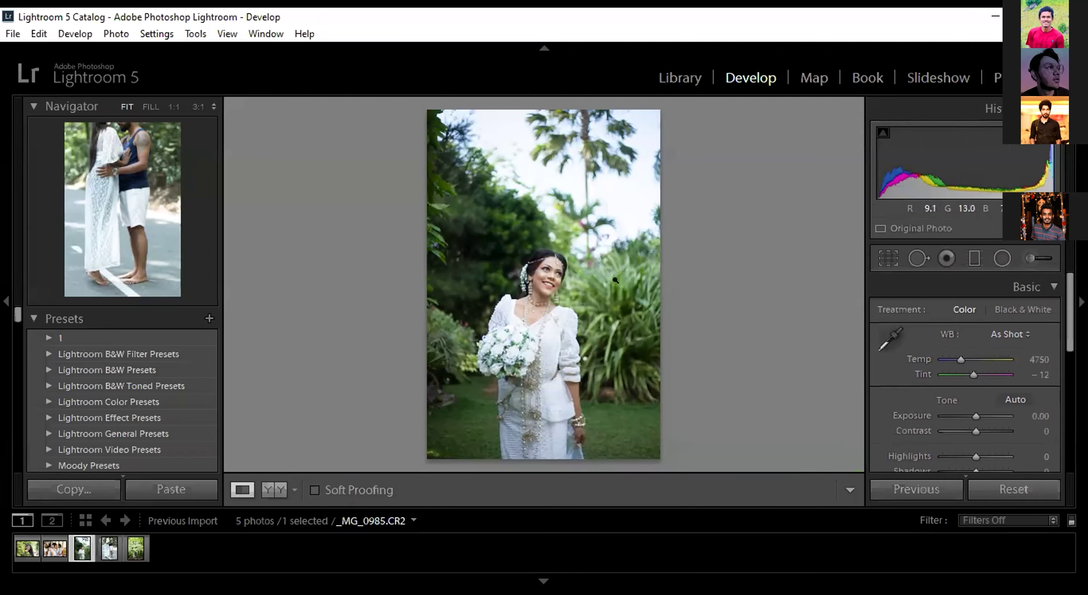
drag(959, 358, 982, 356)
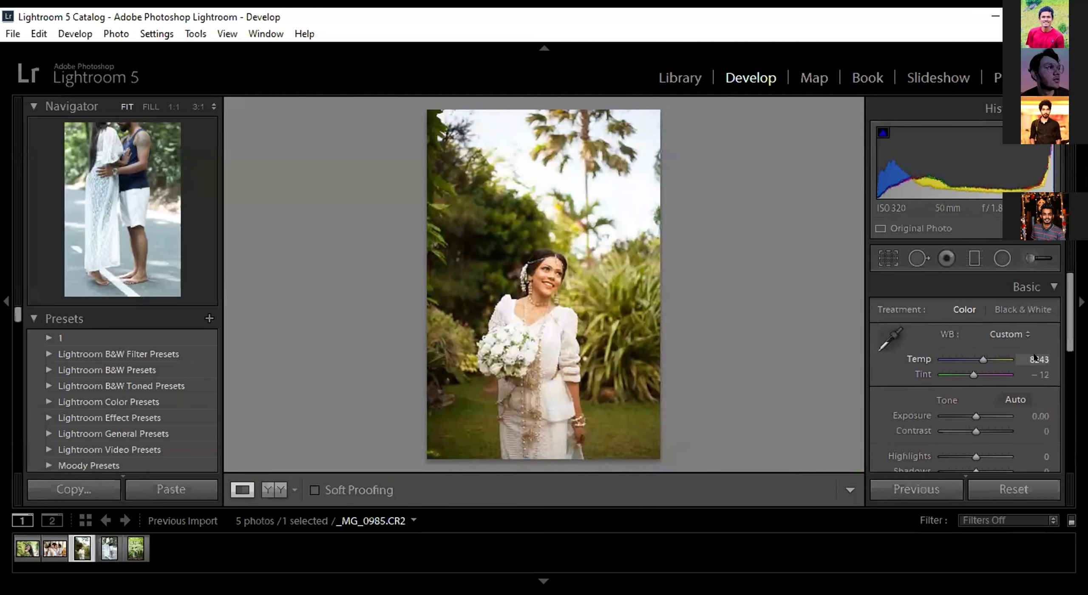
click(970, 357)
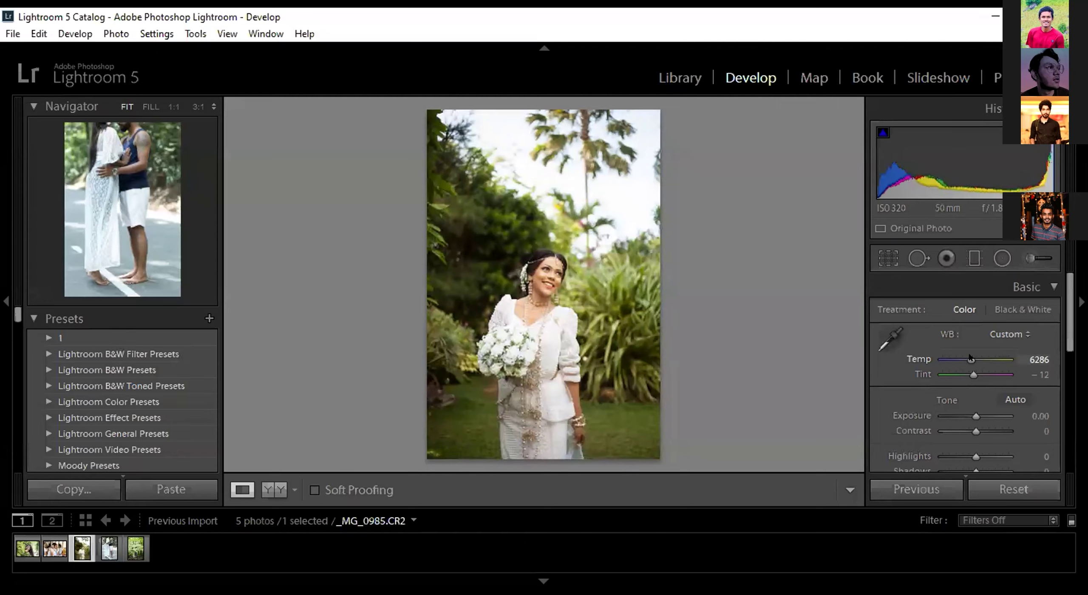
drag(971, 357, 961, 357)
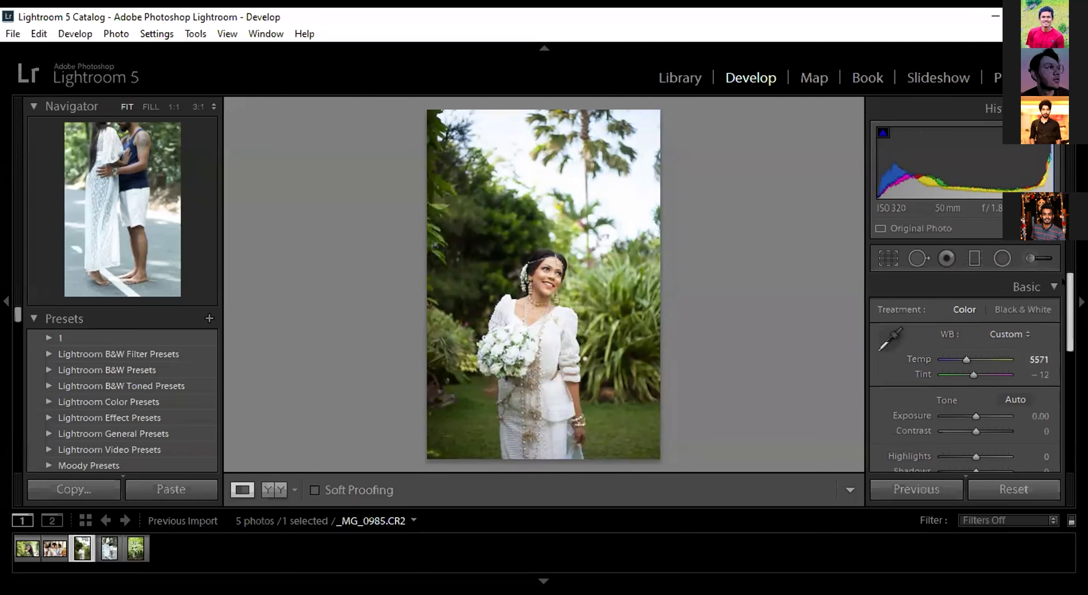
Nudge the bride portrait's Temp up from 5571 to 6048.
scroll(1071, 304, down, 5)
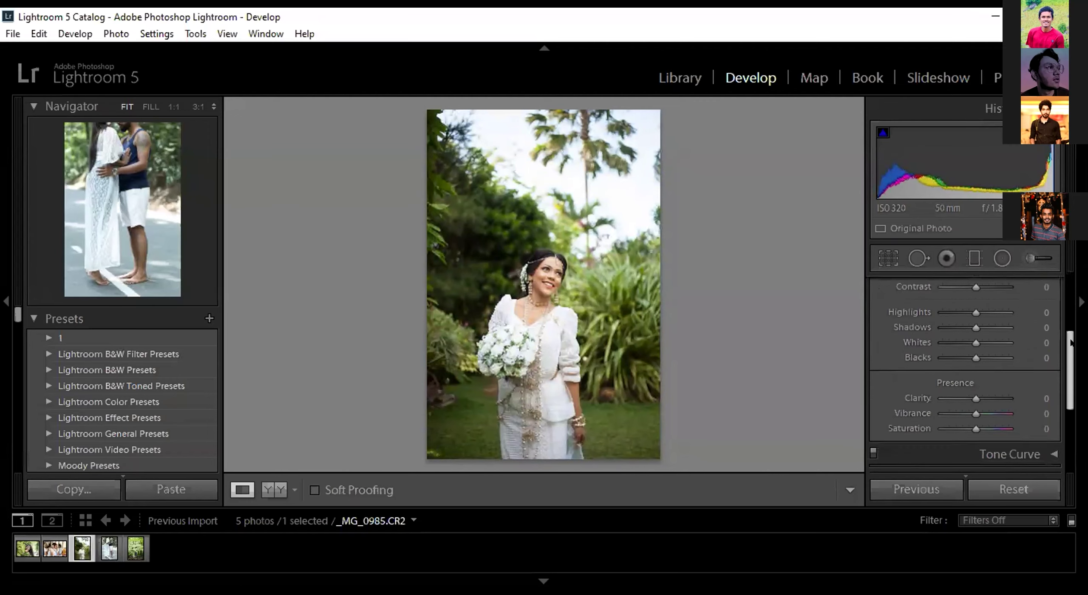
scroll(1070, 304, up, 5)
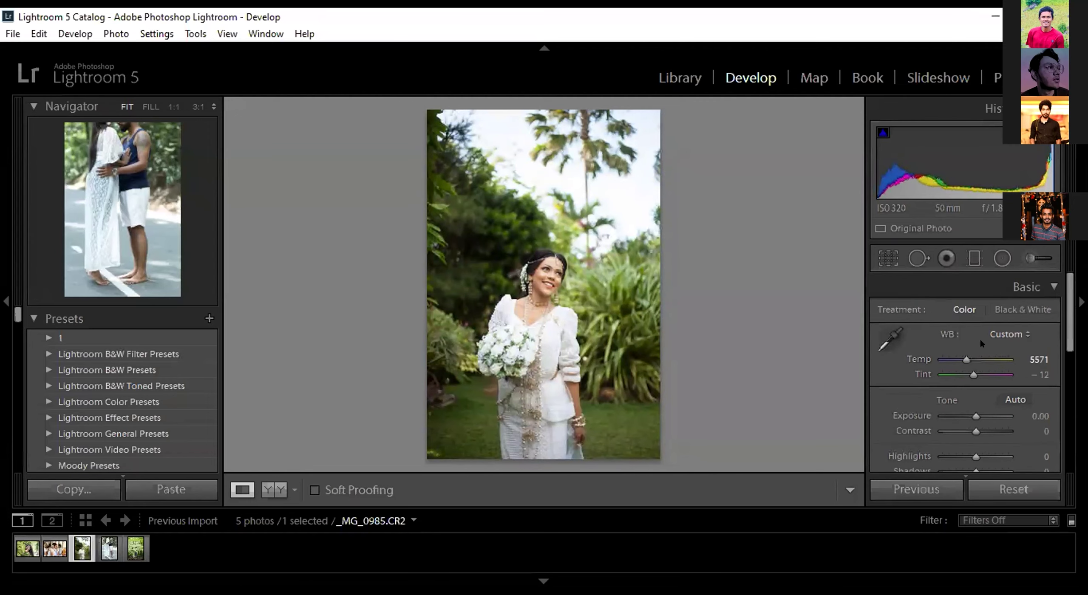
scroll(958, 357, up, 5)
click(60, 549)
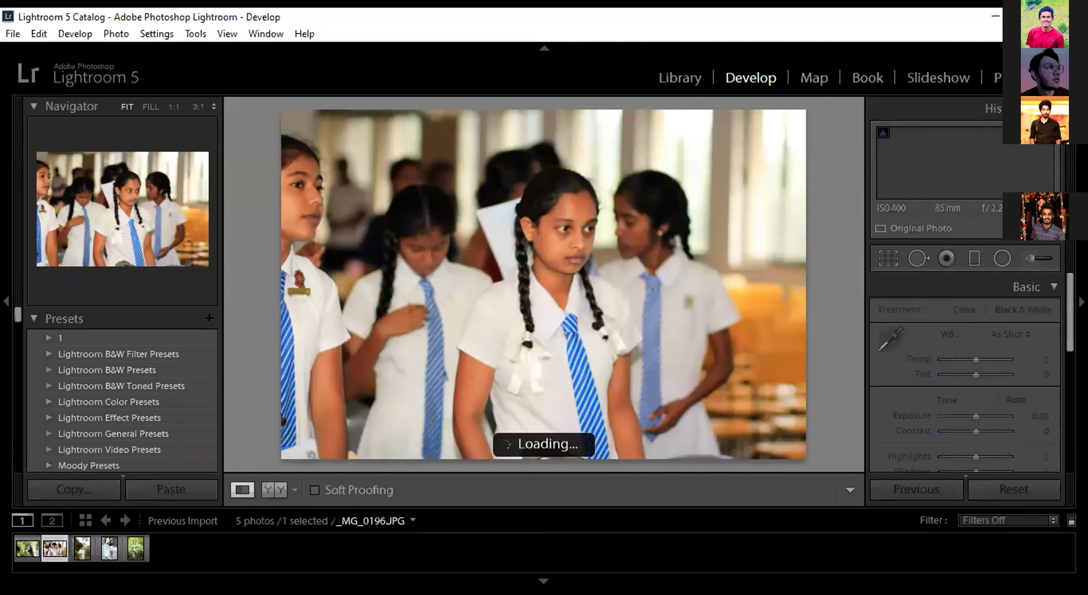
key(Left)
key(Right)
key(Right)
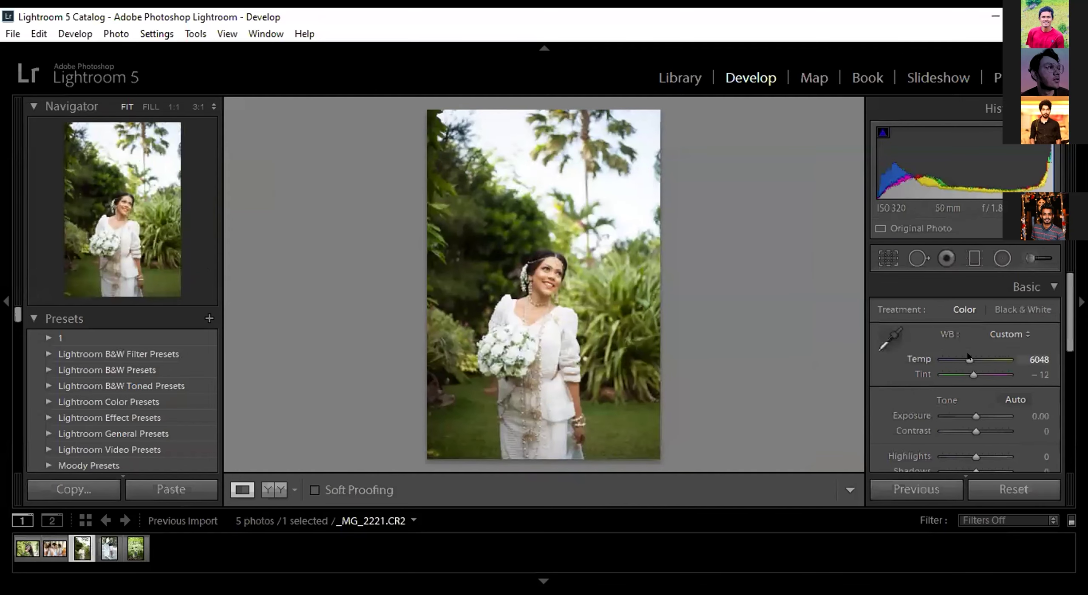
Cool the bride portrait to Temp 2476 for a strong blue cast, and hide the filmstrip.
click(943, 359)
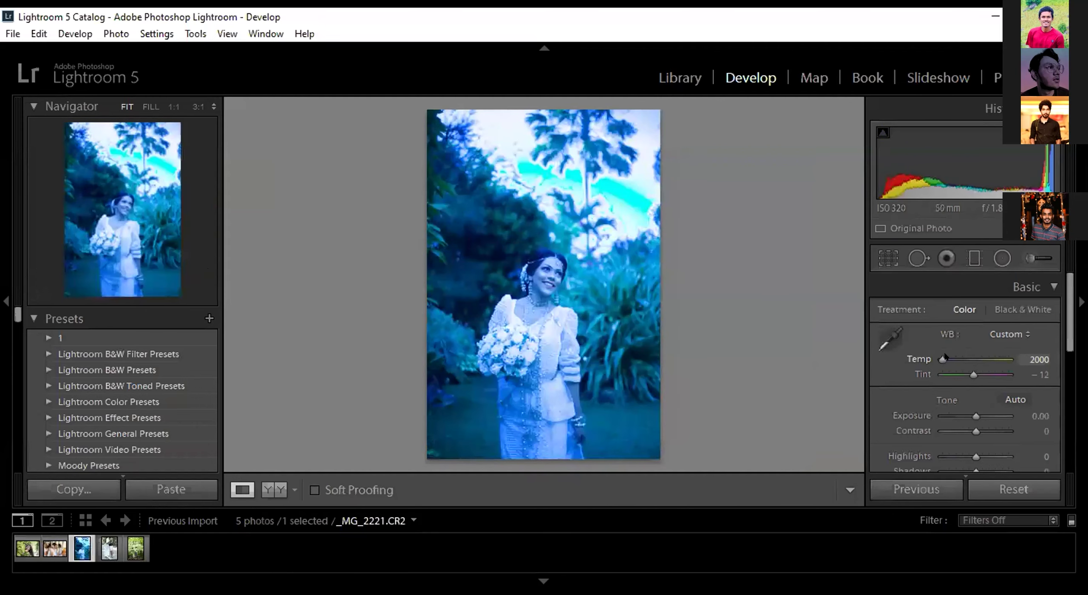
click(944, 358)
scroll(943, 357, up, 2)
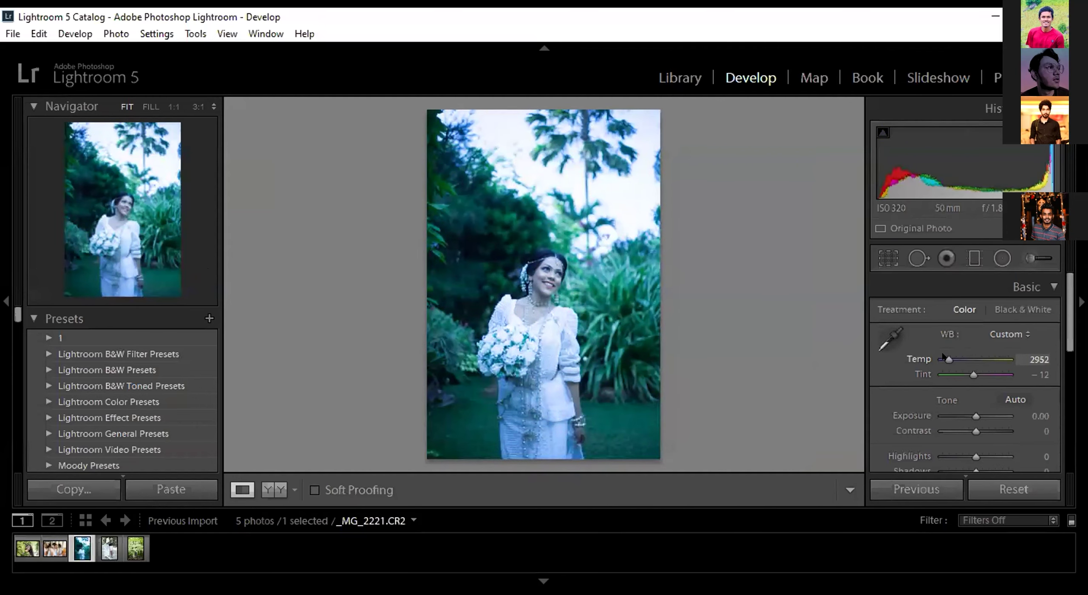
click(943, 358)
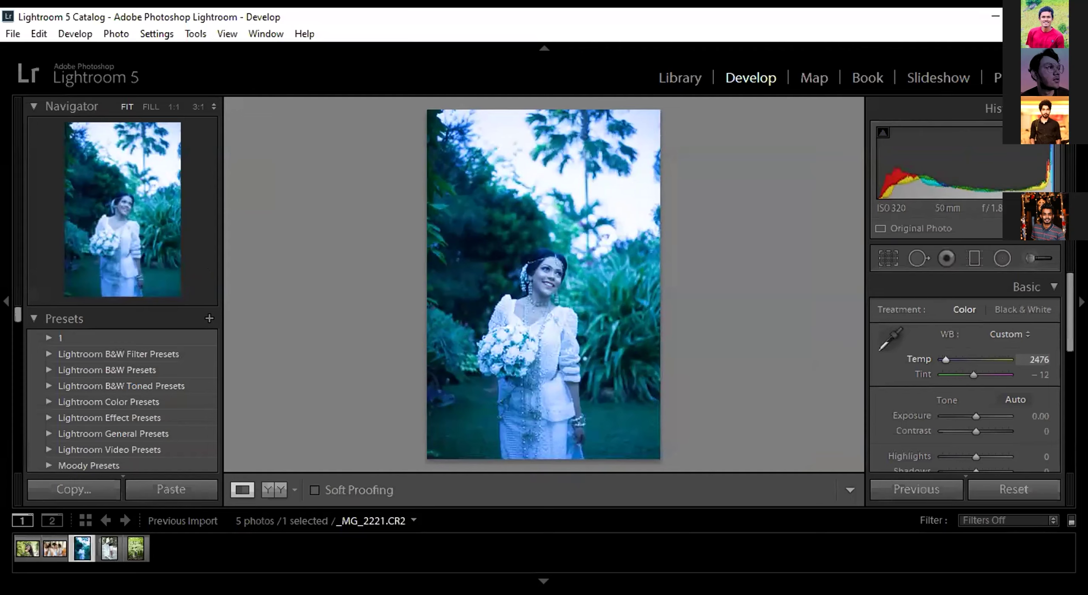
key(Return)
key(F6)
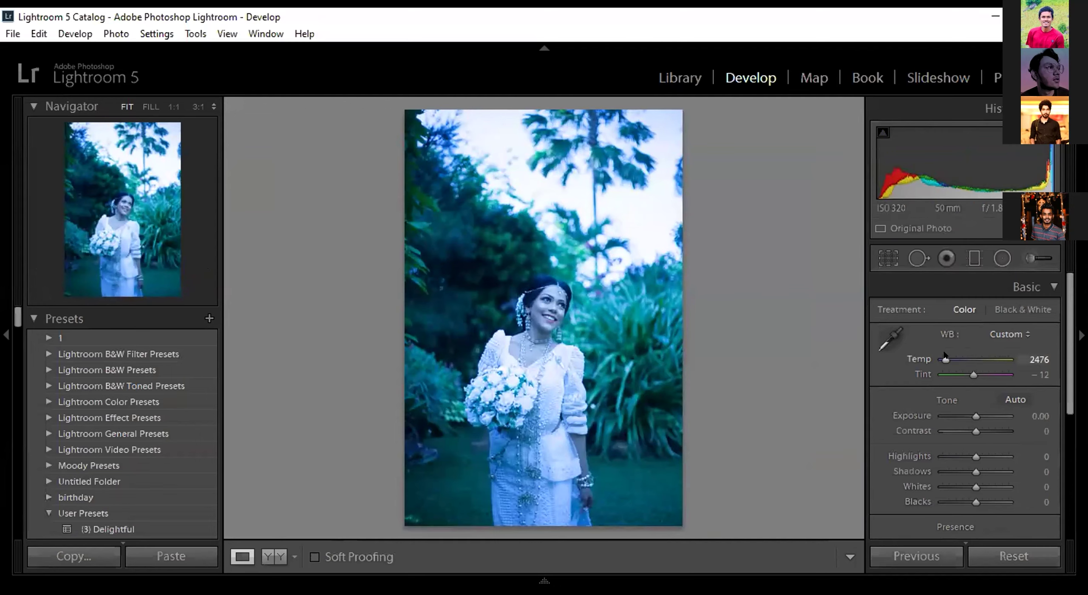
Reset Temp to 4750, try cooler values, then push it to an extreme warm 30952.
double_click(945, 358)
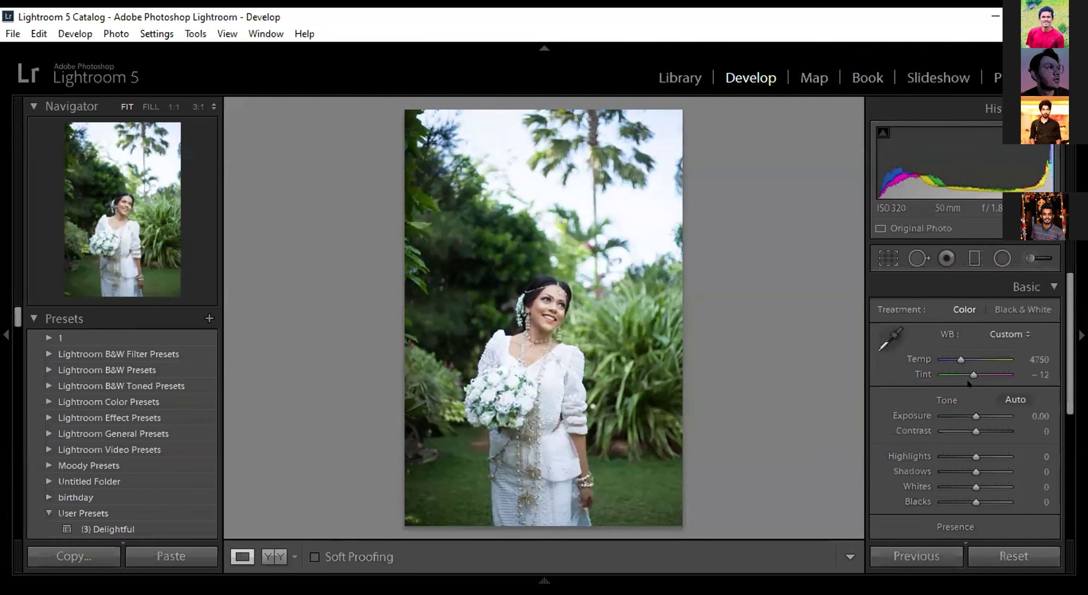
drag(961, 360, 944, 359)
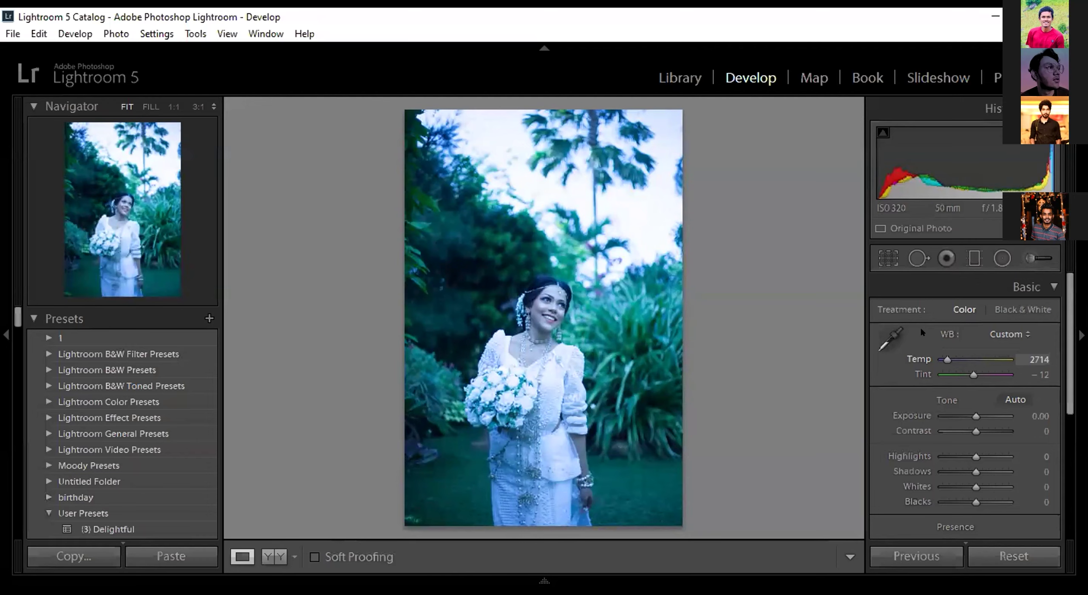
click(958, 358)
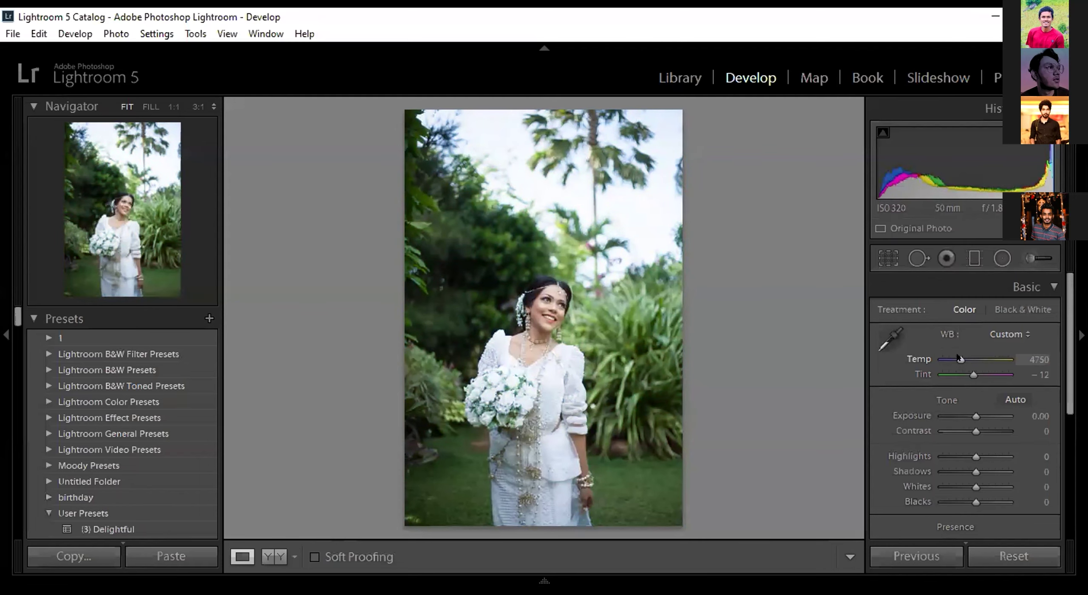
mouse_move(958, 357)
mouse_down()
mouse_move(971, 357)
mouse_move(948, 358)
mouse_up()
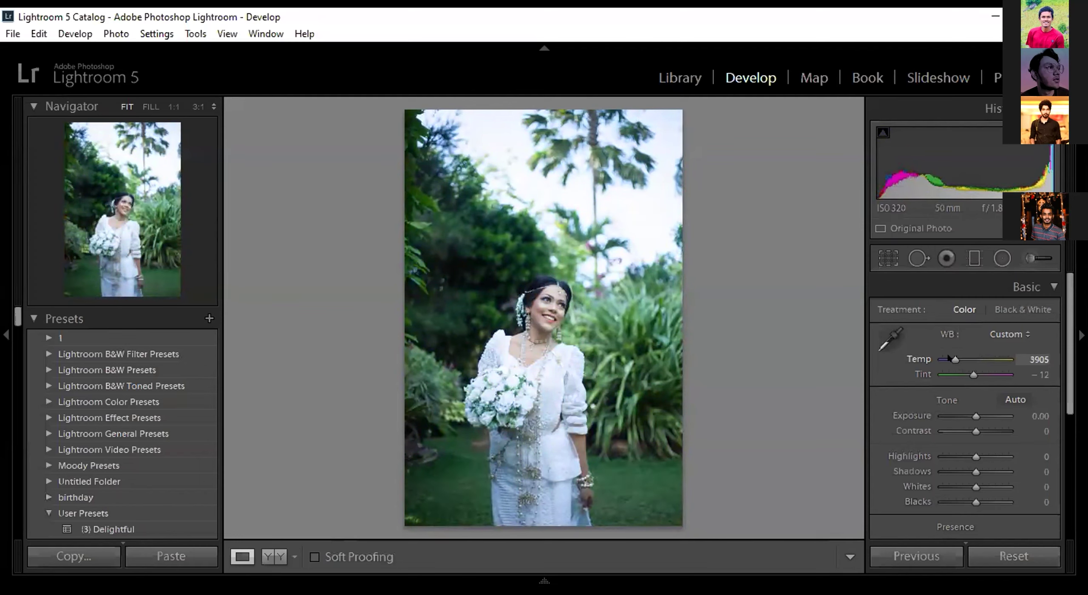
drag(949, 358, 962, 358)
scroll(962, 358, up, 6)
drag(962, 358, 998, 358)
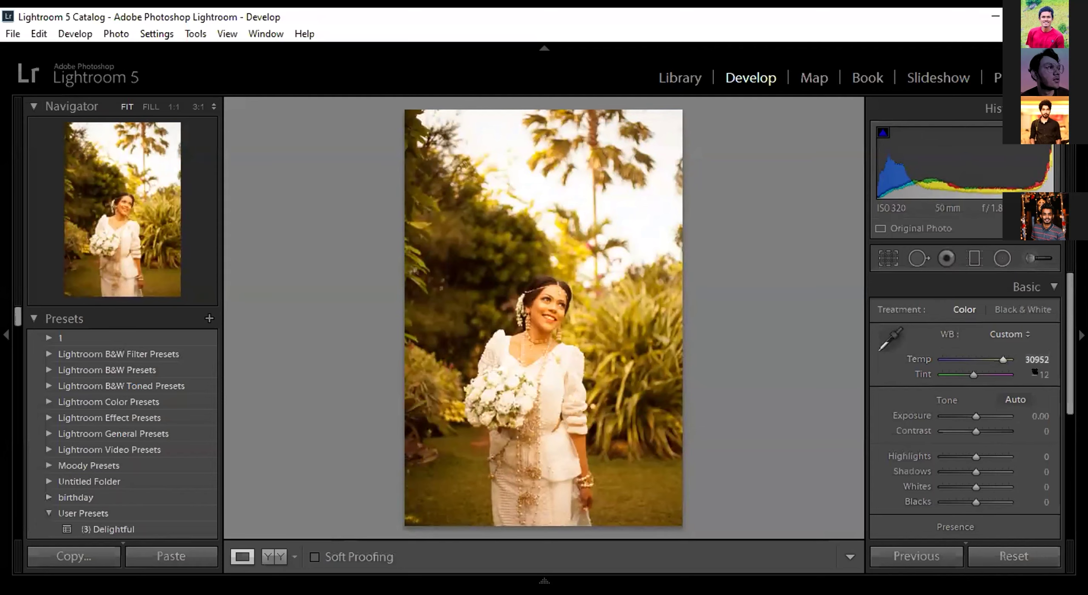
Reset Temp to 4750, then warm it to 5929 with Tint left at -12.
double_click(968, 357)
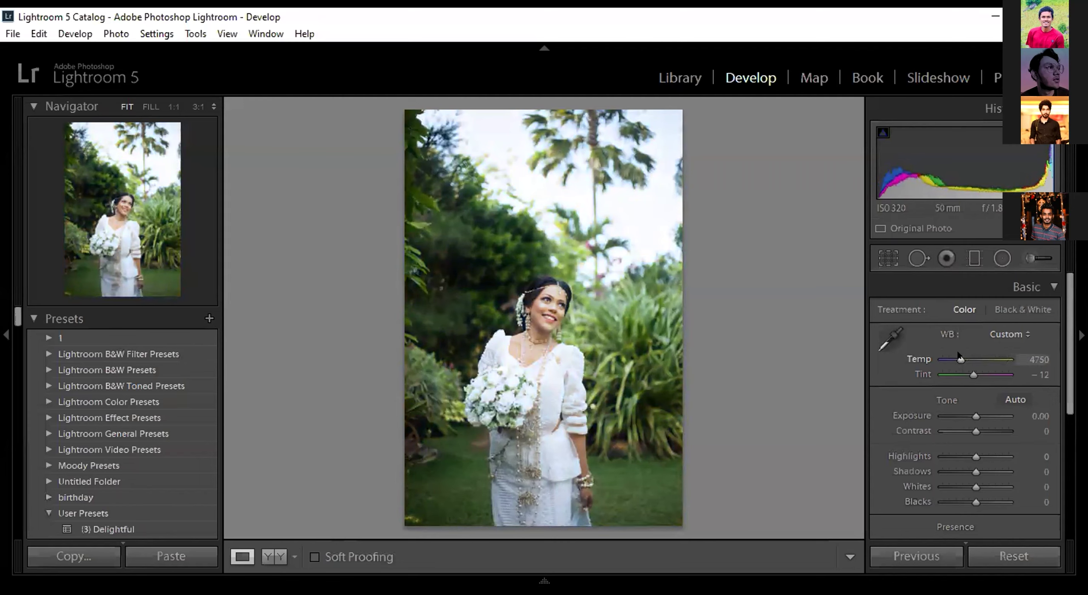
drag(959, 357, 961, 355)
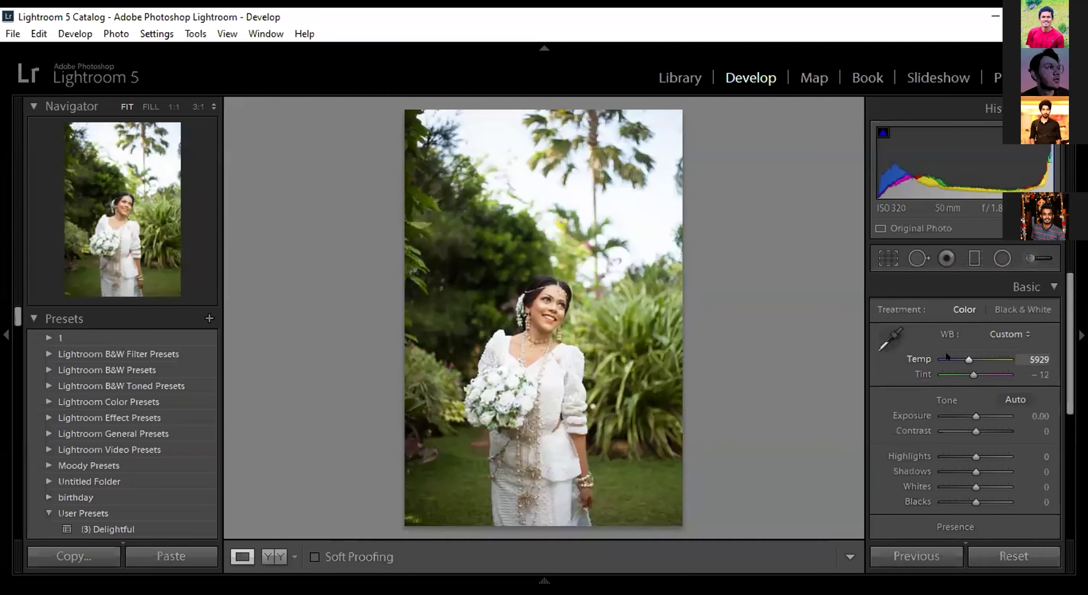
click(527, 353)
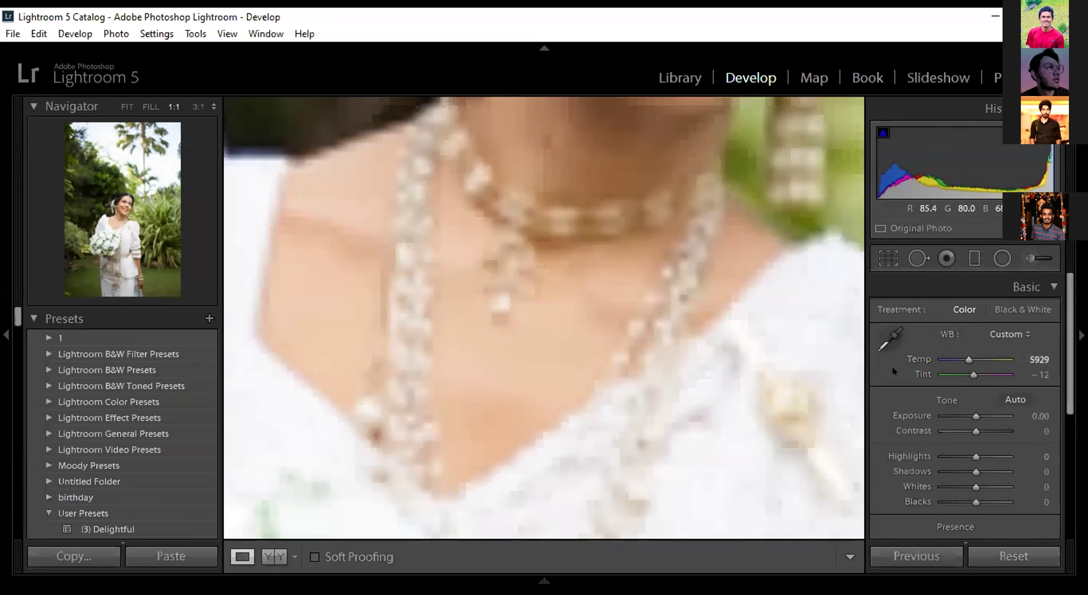
click(712, 316)
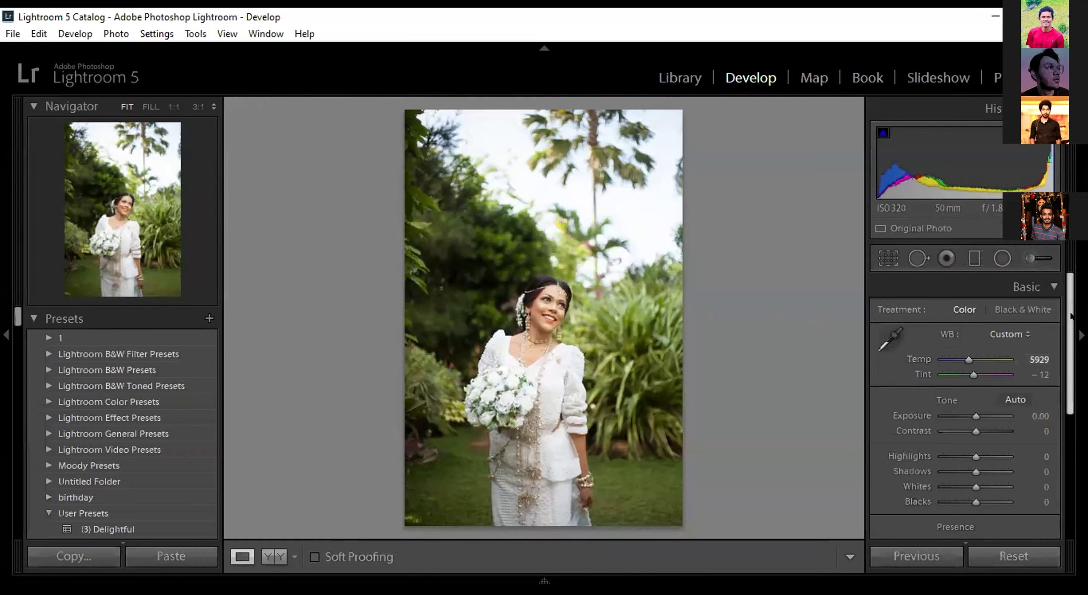
scroll(1063, 317, down, 1)
scroll(1062, 309, up, 1)
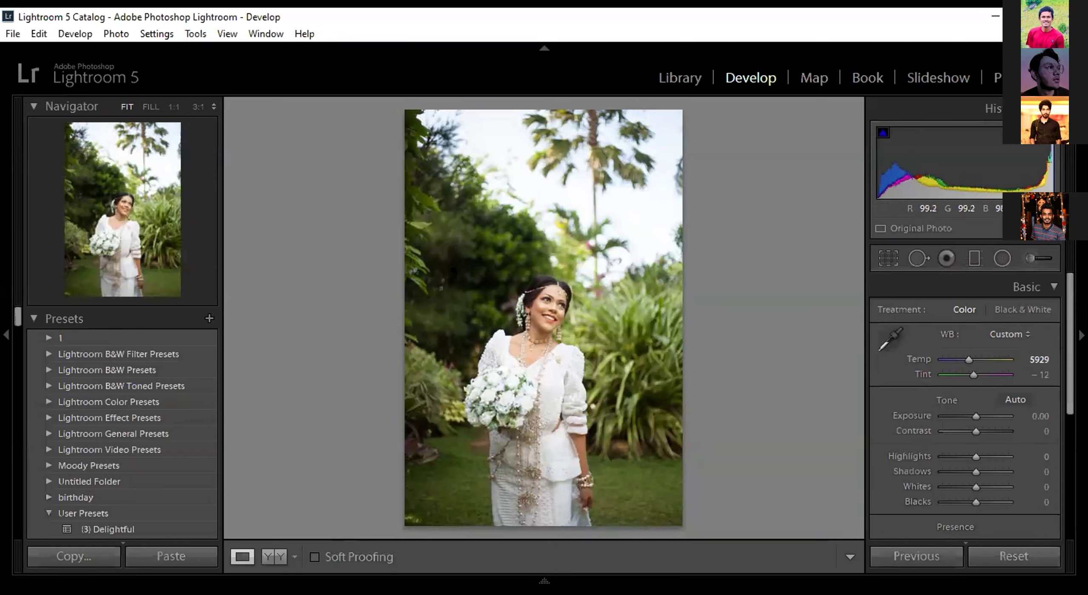
Apply the inss_2 develop preset to the bride portrait and lower Exposure to +0.12.
drag(16, 318, 39, 417)
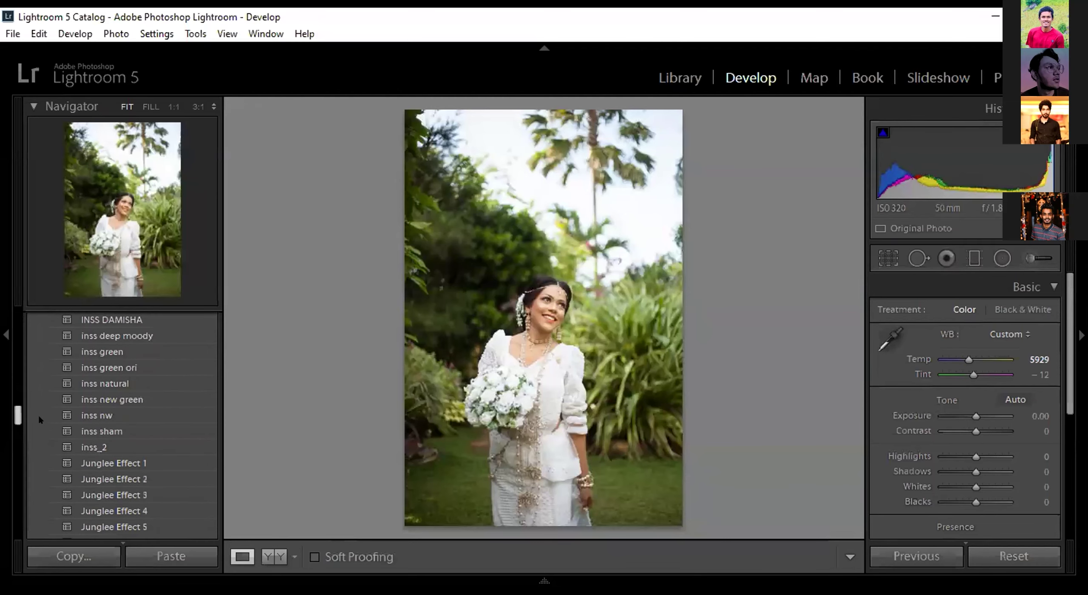
click(79, 445)
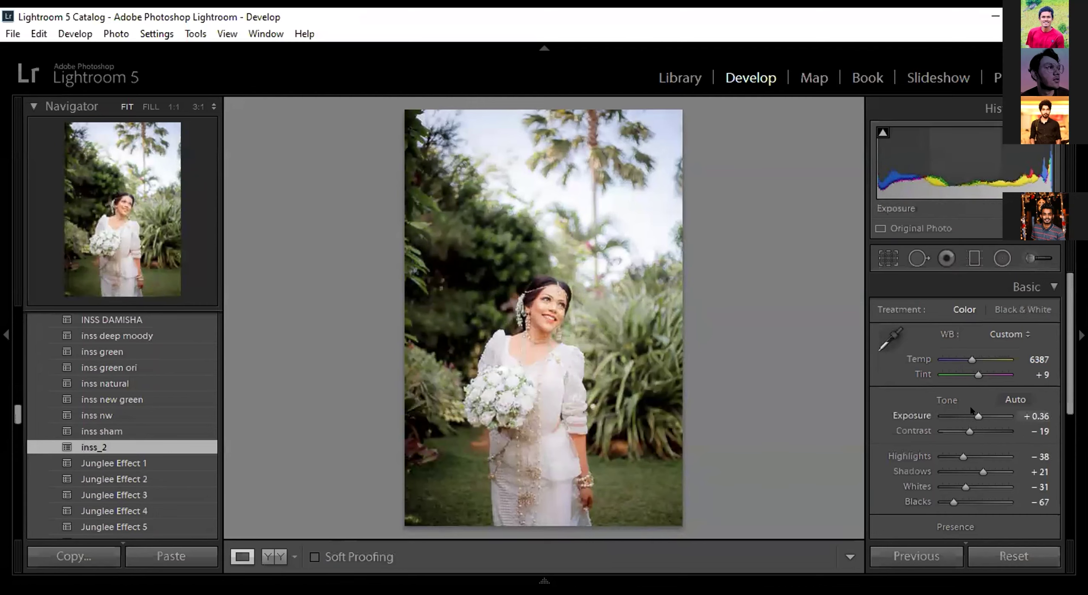
drag(971, 410, 970, 410)
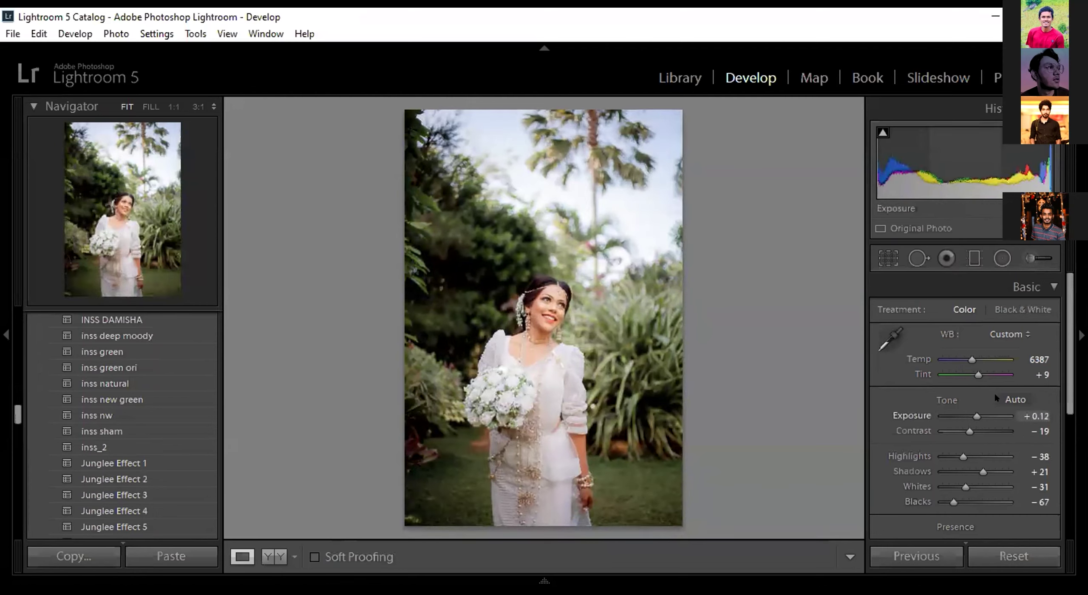
Reset tone and colour to defaults, then warm Temp to 5333, checking skin at 1:1.
click(1011, 555)
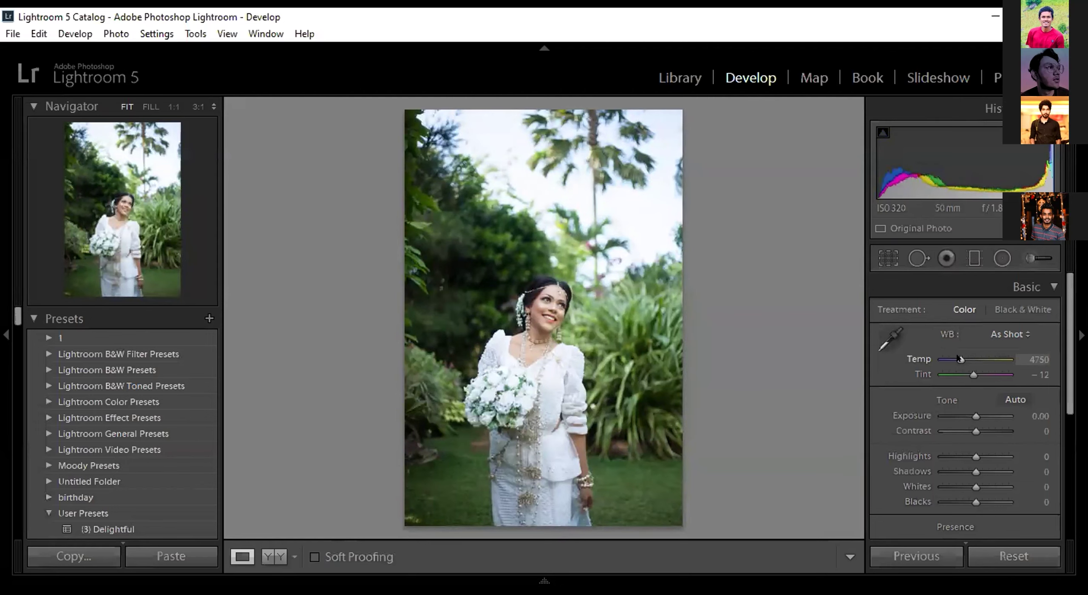
drag(958, 358, 964, 358)
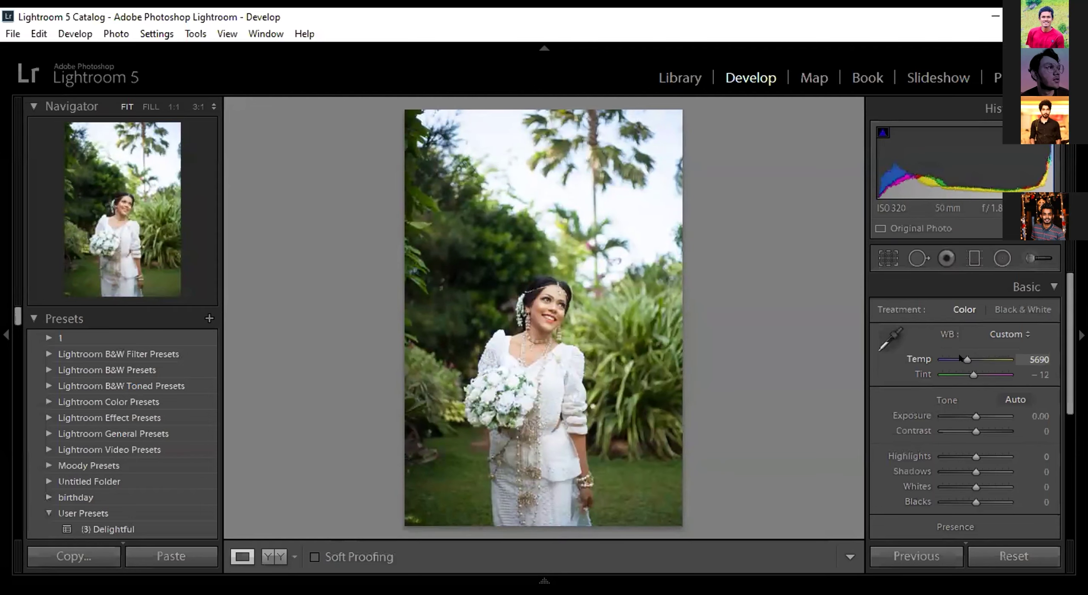
click(538, 304)
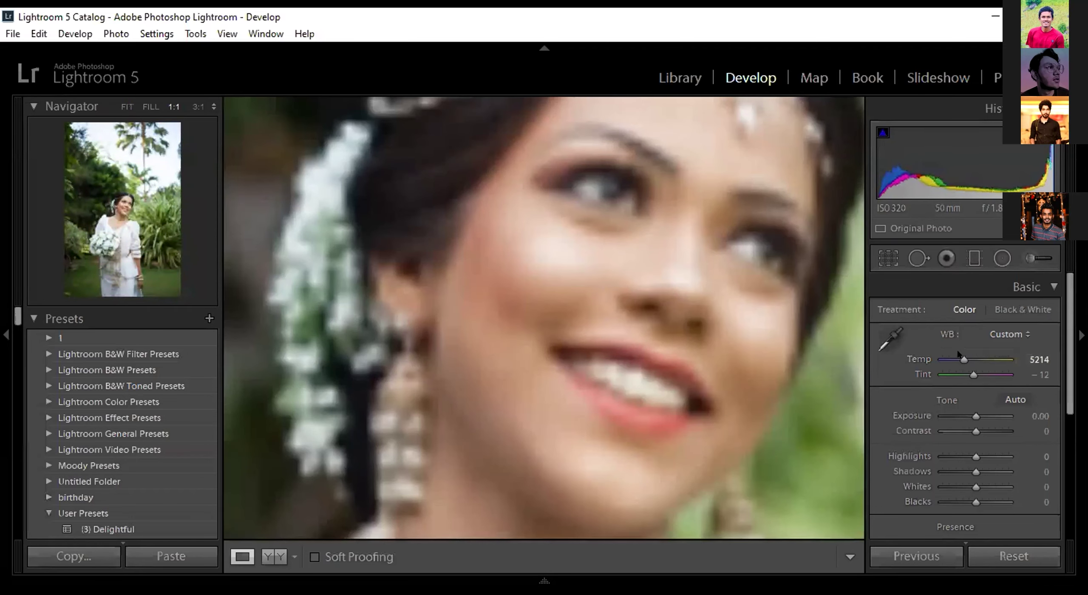
drag(962, 358, 964, 358)
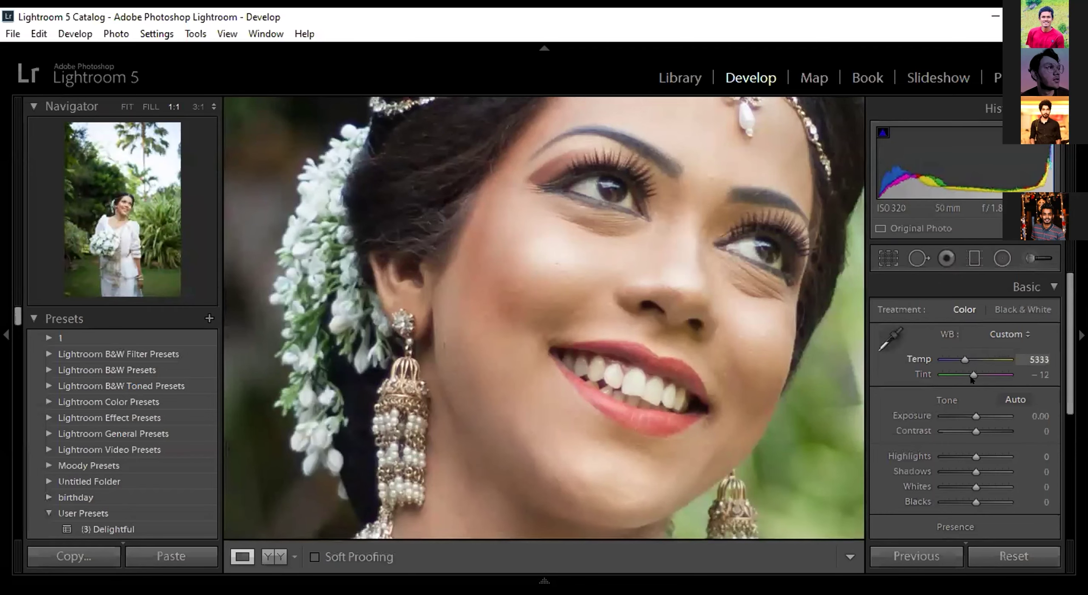
click(653, 277)
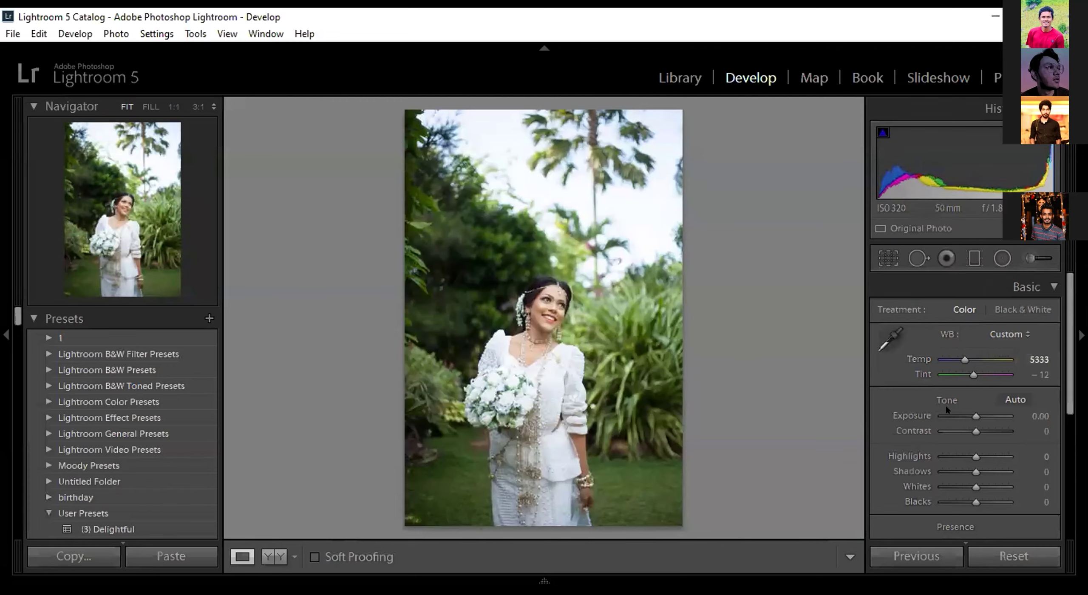
Set Exposure to +0.36 and Contrast to +19, and pull Highlights down to -48.
drag(969, 409, 971, 410)
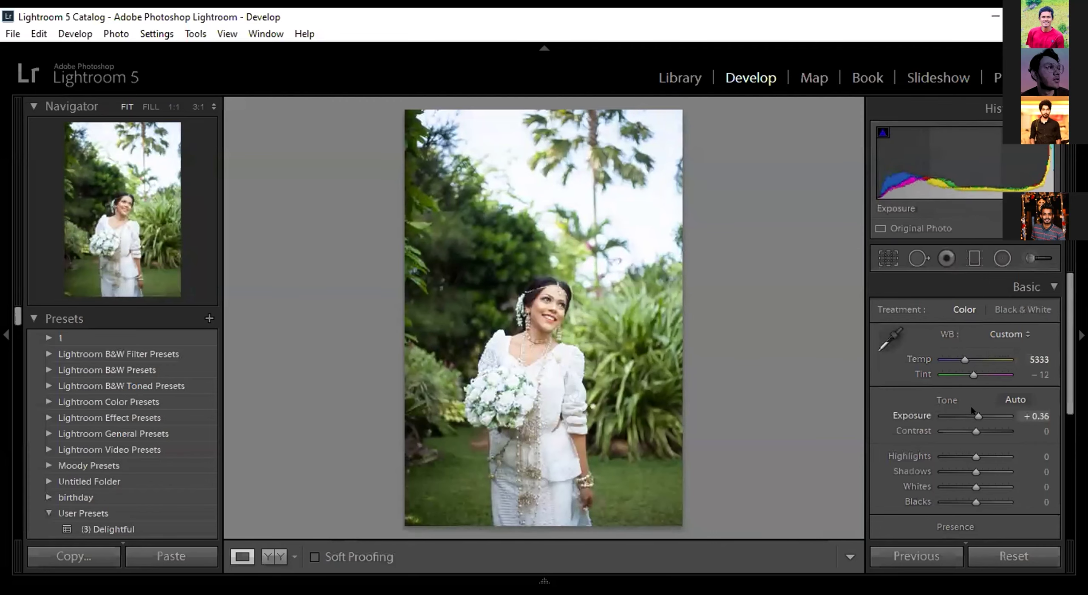
mouse_move(976, 431)
mouse_down()
mouse_move(961, 433)
mouse_move(971, 433)
mouse_up()
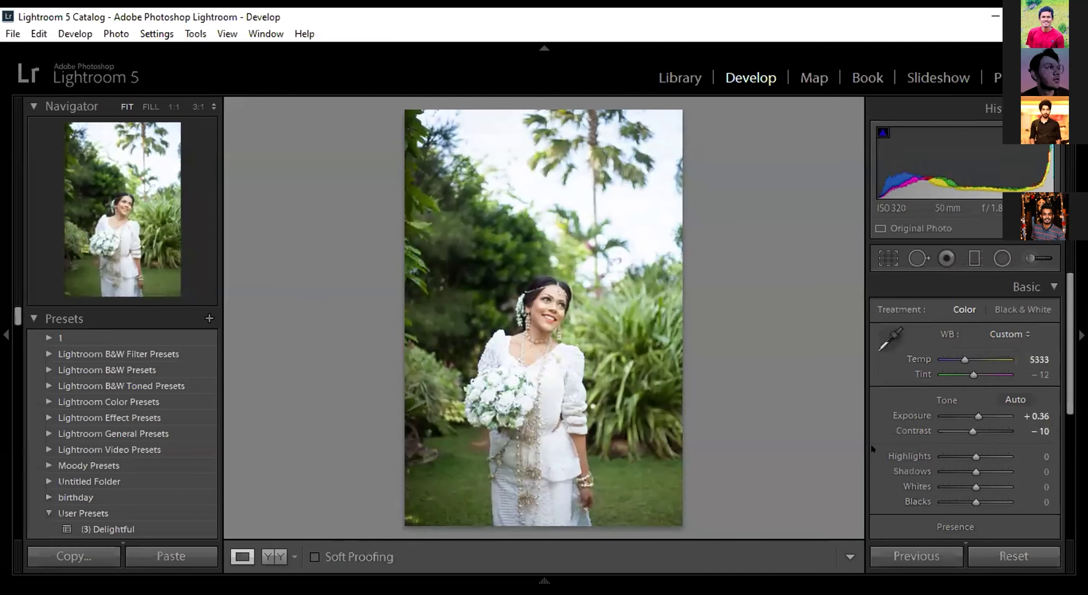
click(984, 433)
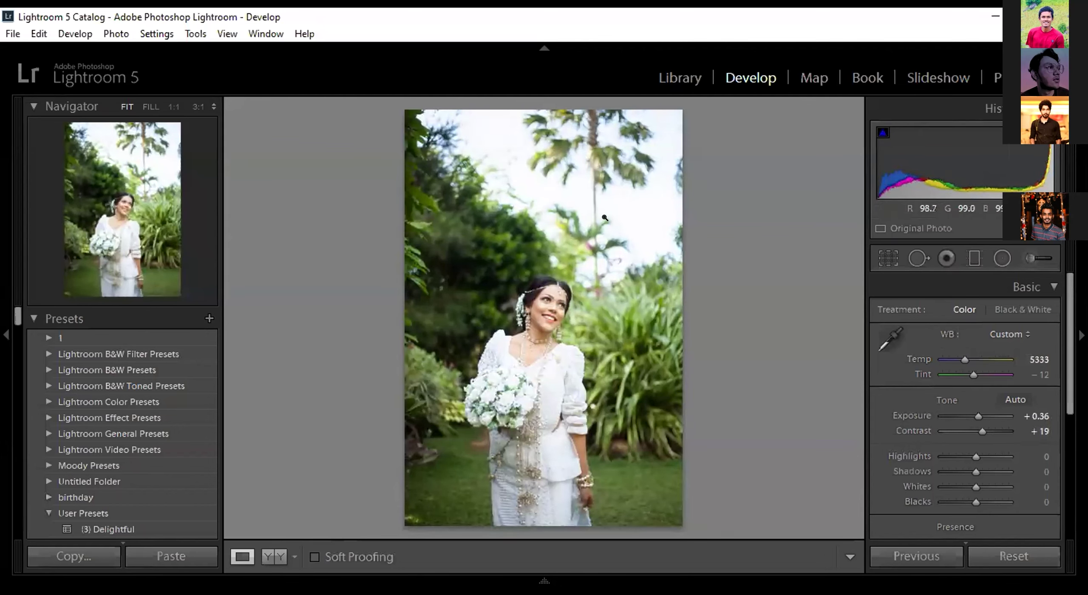
mouse_move(976, 456)
mouse_down()
mouse_move(945, 454)
mouse_move(966, 456)
mouse_up()
click(948, 456)
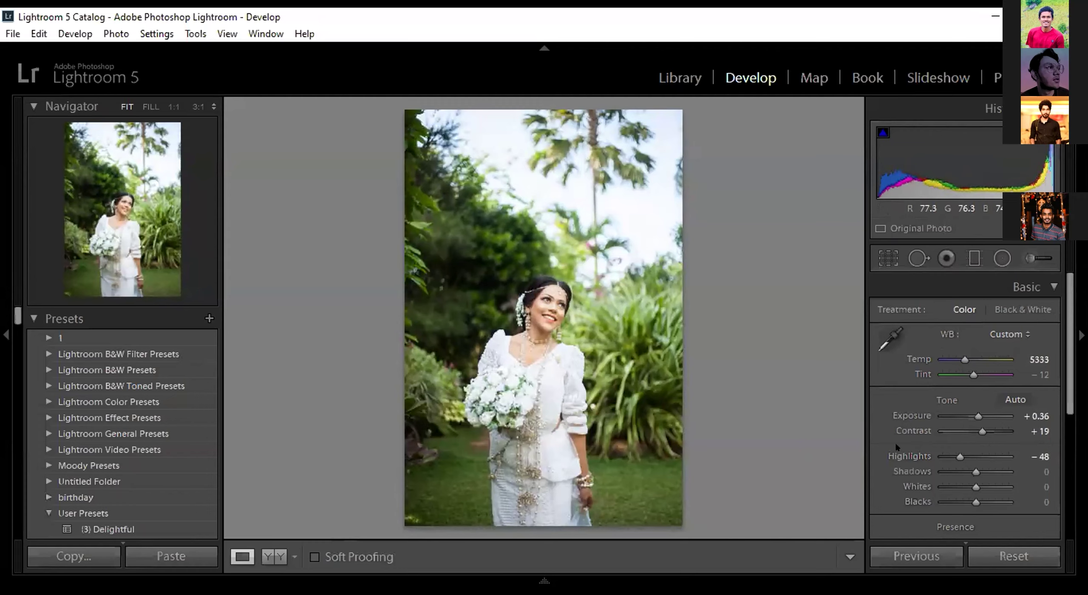
Lift Shadows, then ease them back to +36.
drag(984, 470, 961, 471)
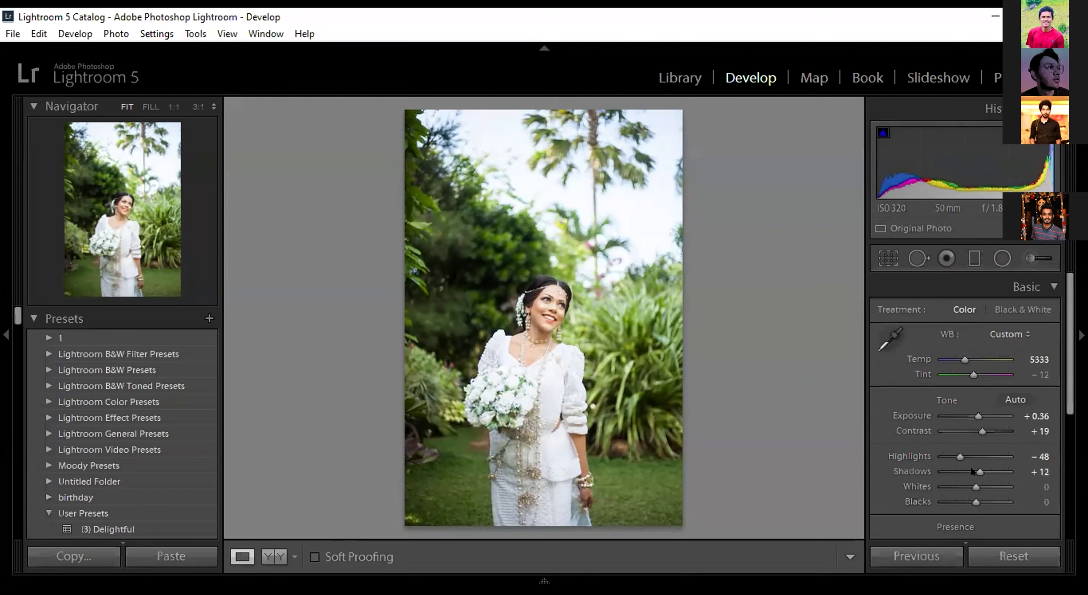
drag(979, 471, 985, 470)
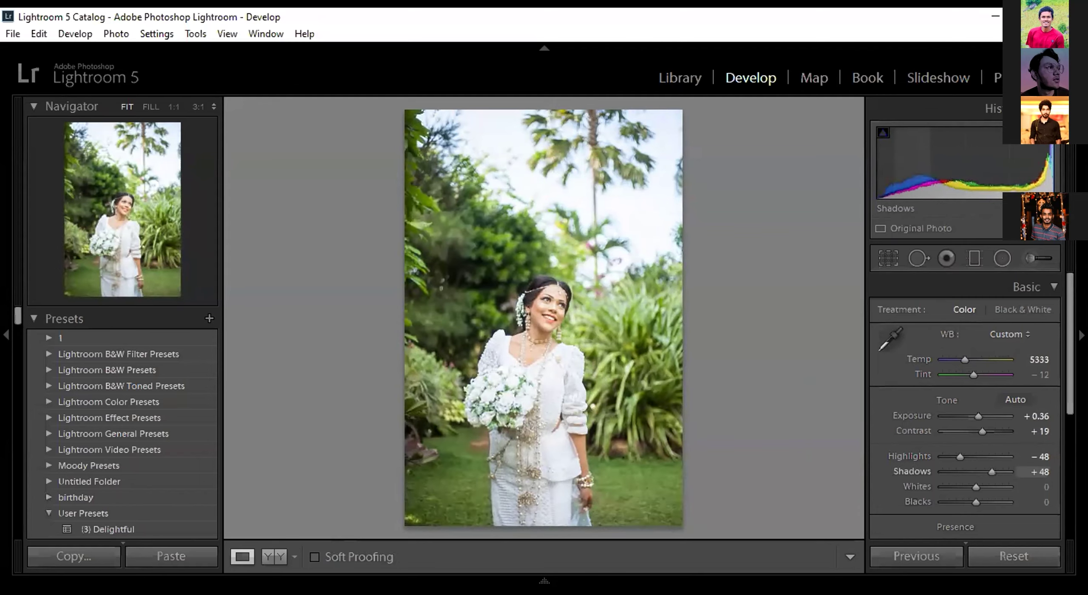
drag(1071, 340, 1071, 342)
scroll(1061, 343, down, 2)
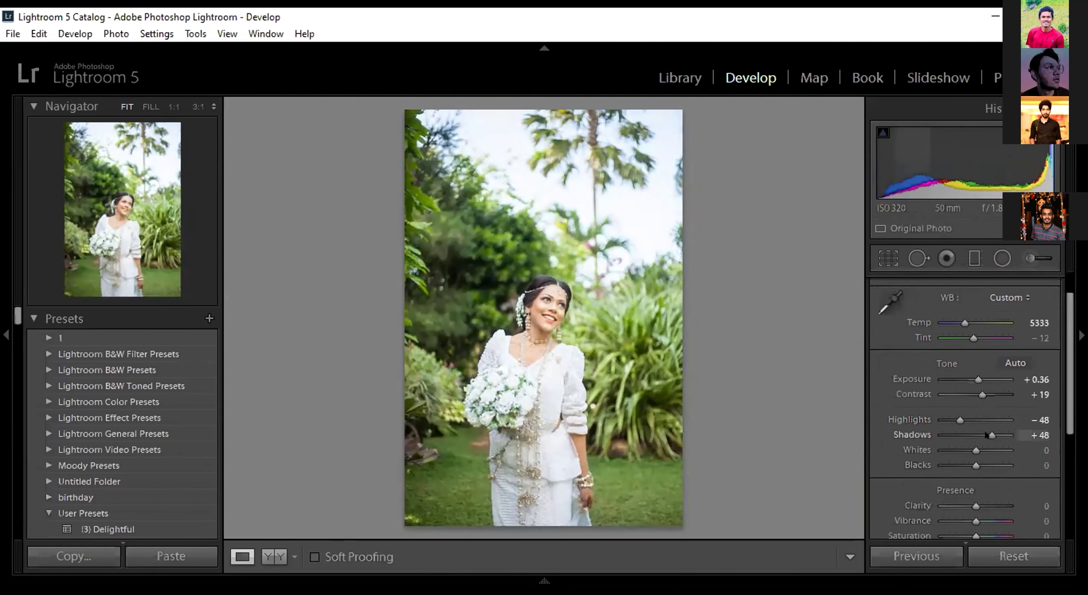
drag(984, 434, 969, 434)
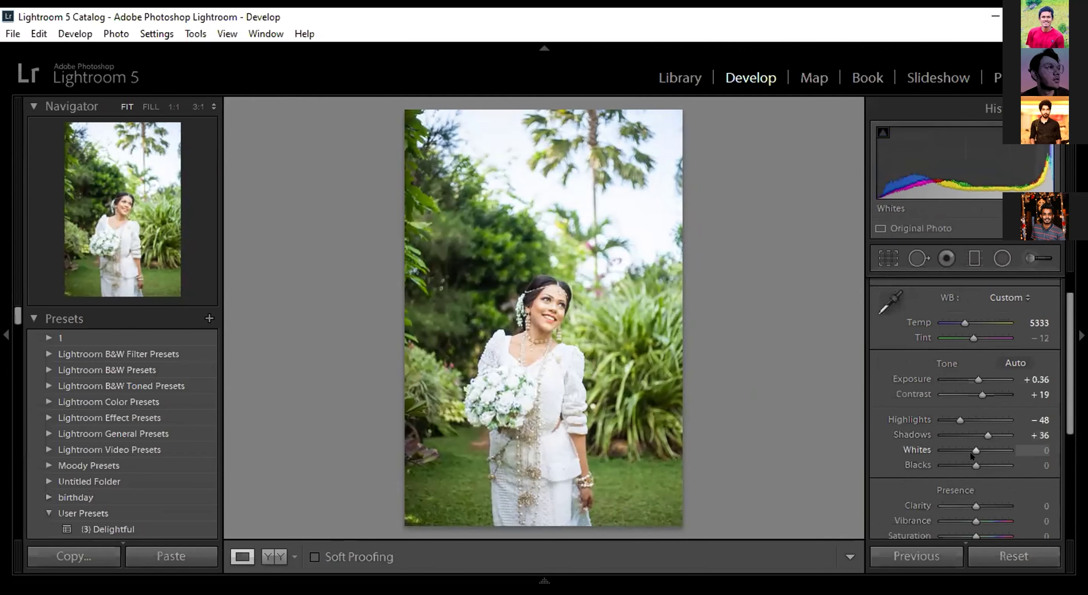
key(alt)
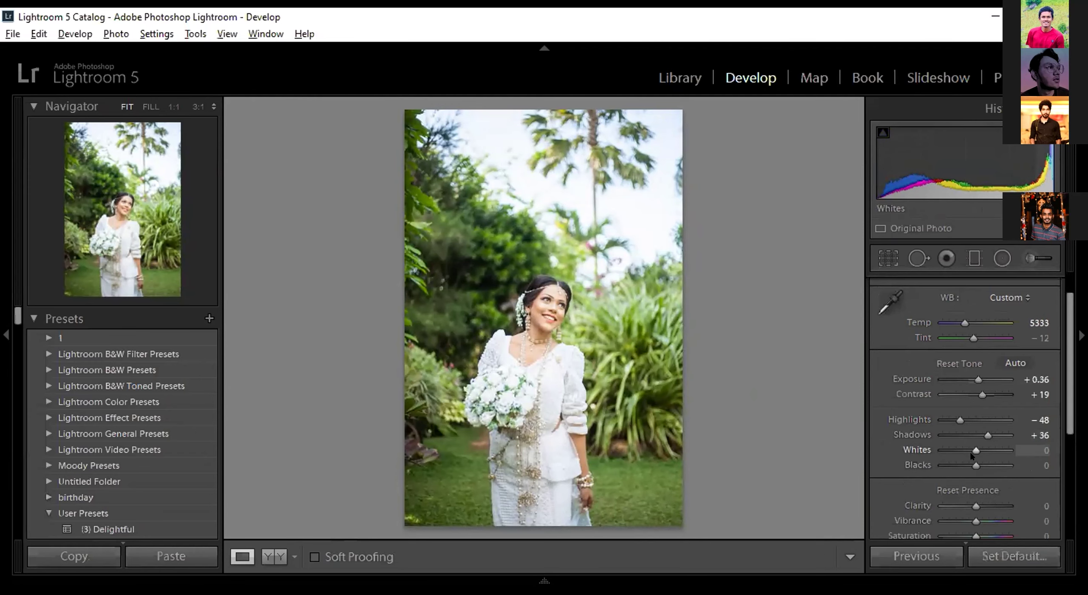
Pull Whites down to -48 while previewing highlight clipping.
drag(972, 448, 973, 449)
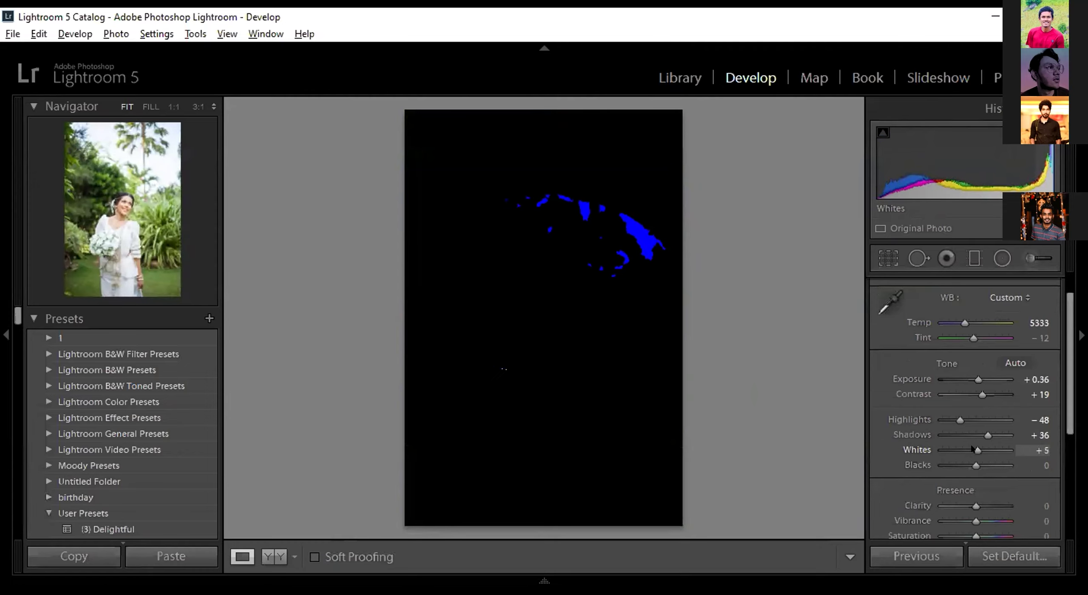
drag(972, 448, 973, 448)
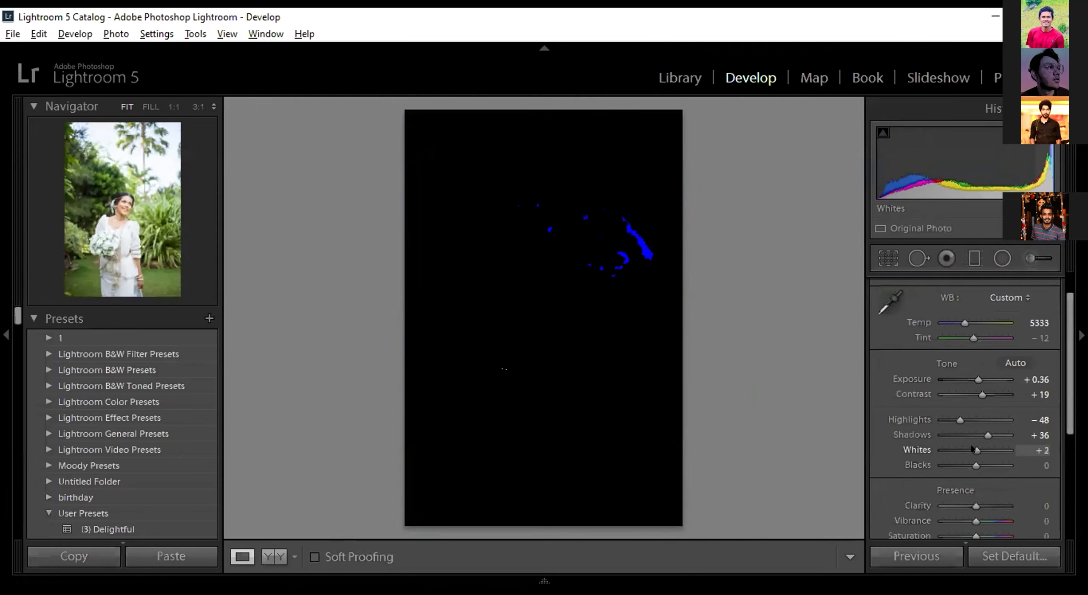
drag(973, 448, 963, 457)
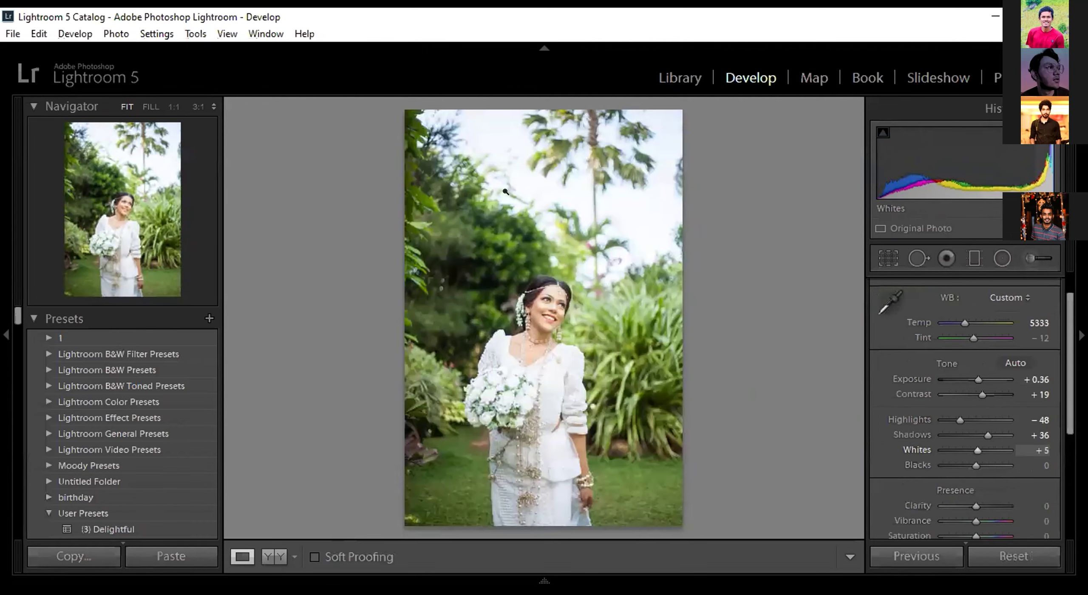
drag(968, 447, 957, 447)
click(957, 450)
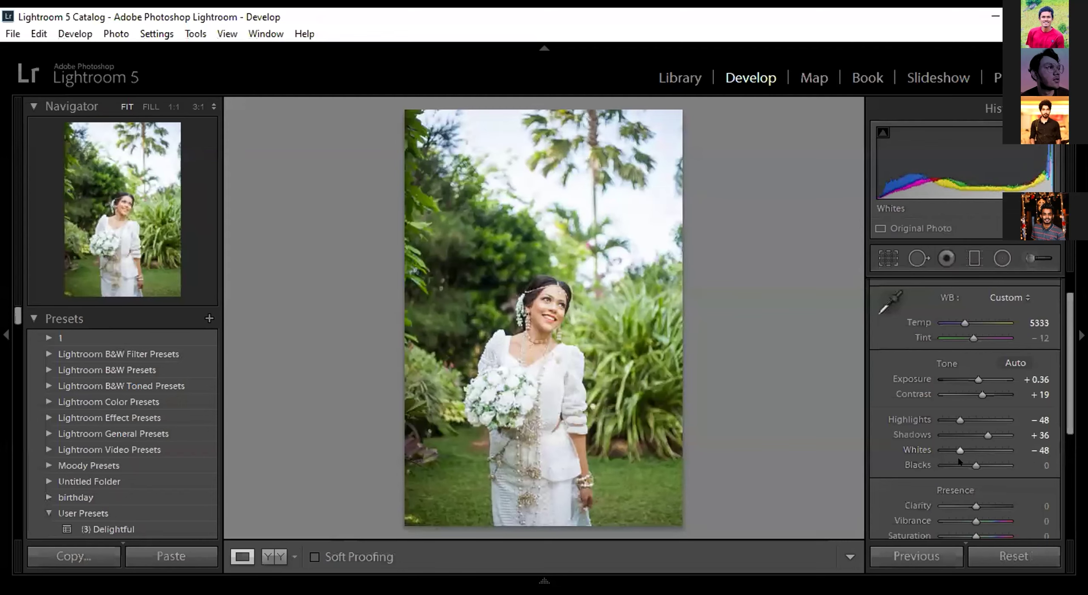
Darken Blacks to -36 while checking shadow clipping.
click(958, 459)
key(alt)
drag(958, 460, 958, 462)
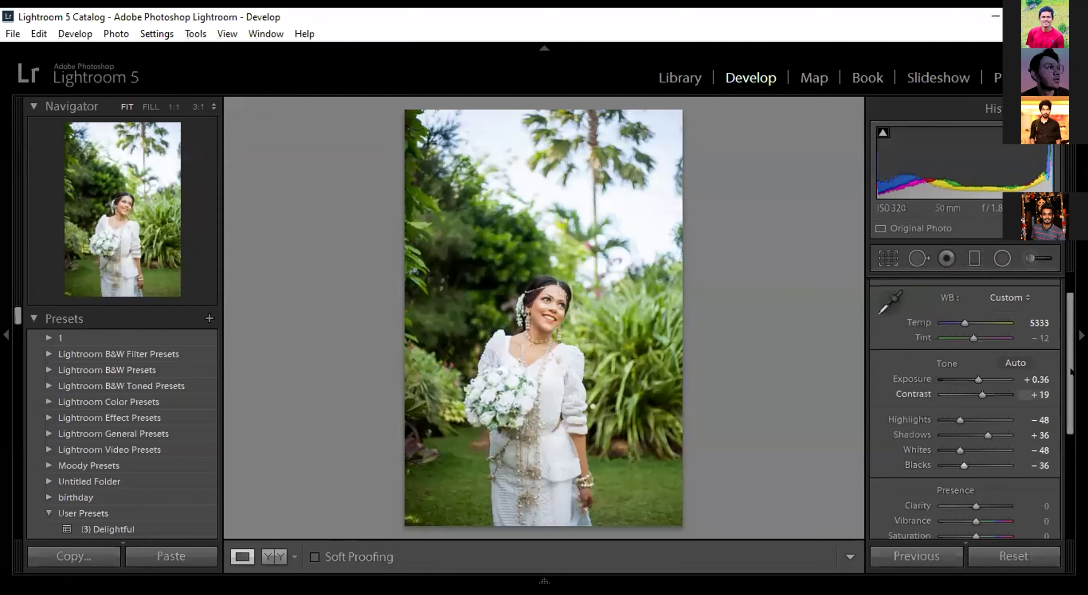
Lower Clarity to -7 after inspecting the face at 1:1, then raise Vibrance and Saturation to +12.
scroll(1063, 396, down, 3)
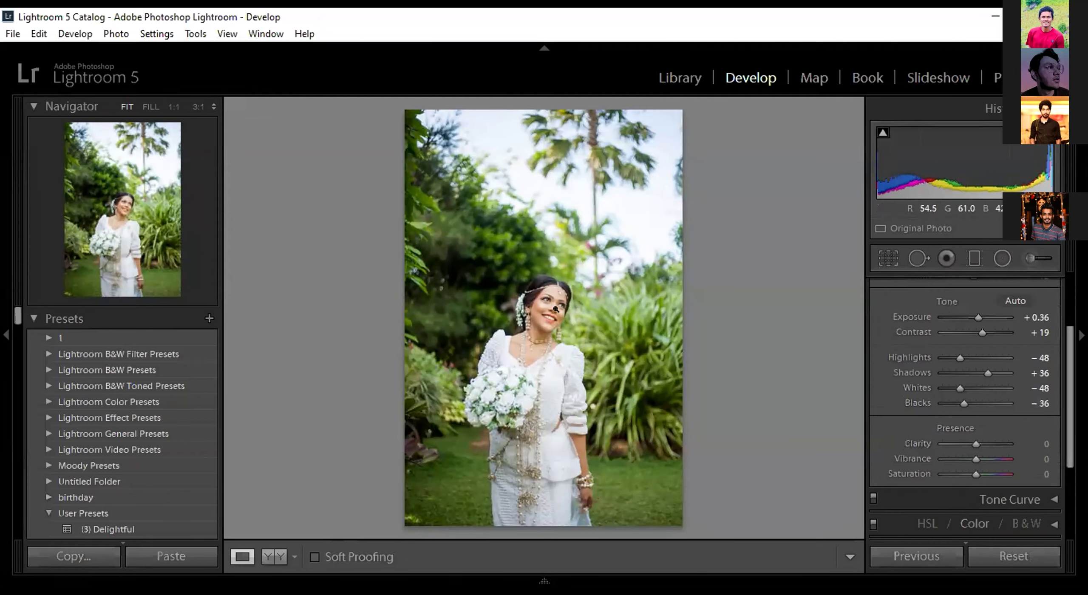
drag(556, 309, 466, 232)
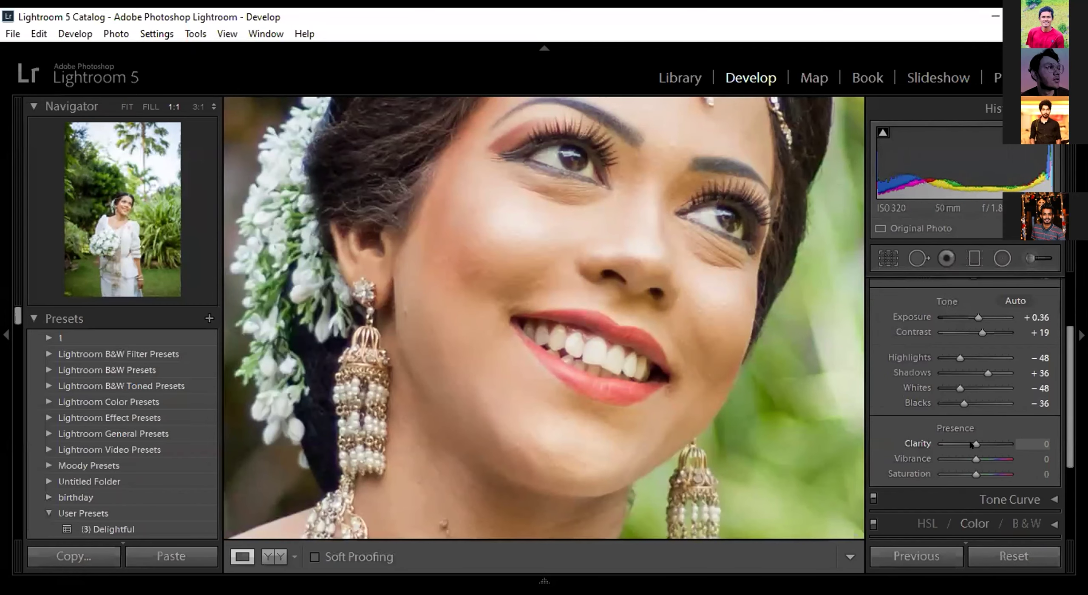
mouse_move(971, 444)
mouse_down()
mouse_move(933, 444)
mouse_move(993, 444)
mouse_move(981, 456)
mouse_up()
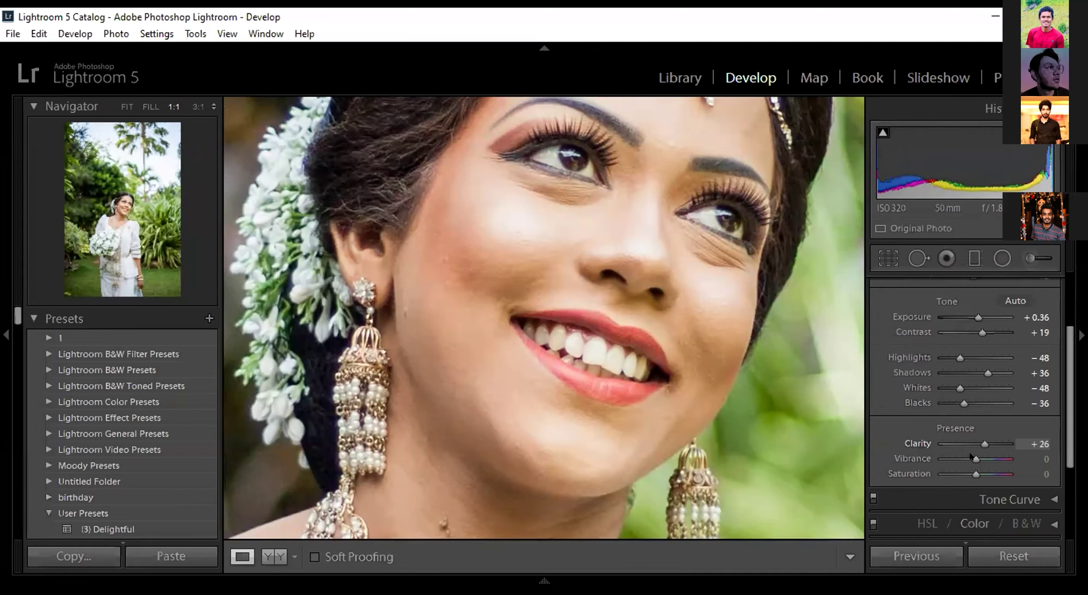
drag(969, 442, 972, 444)
double_click(973, 445)
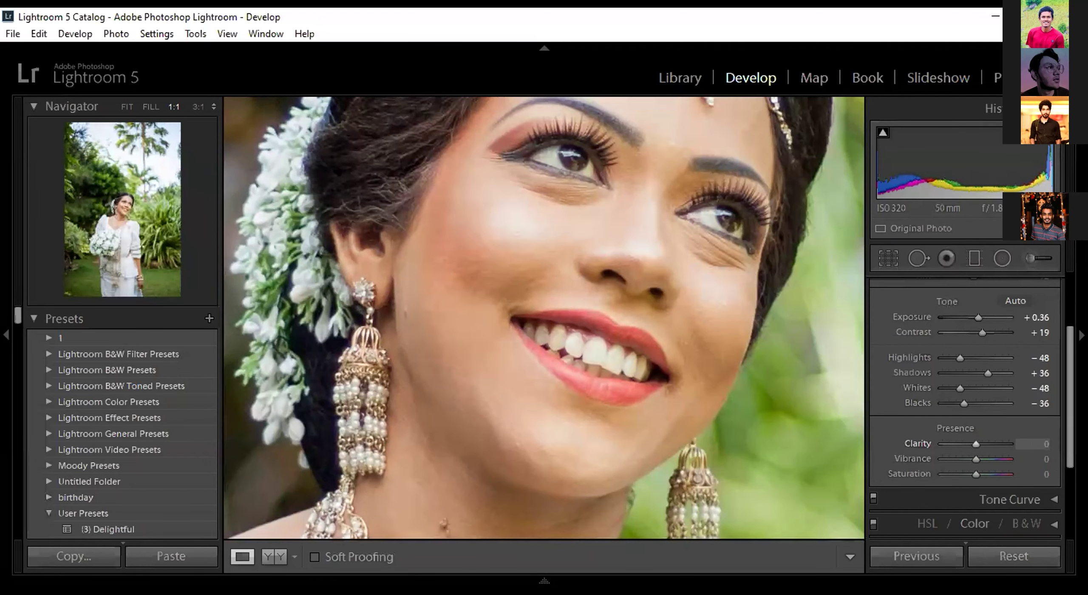
key(ctrl+z)
scroll(531, 297, down, 1)
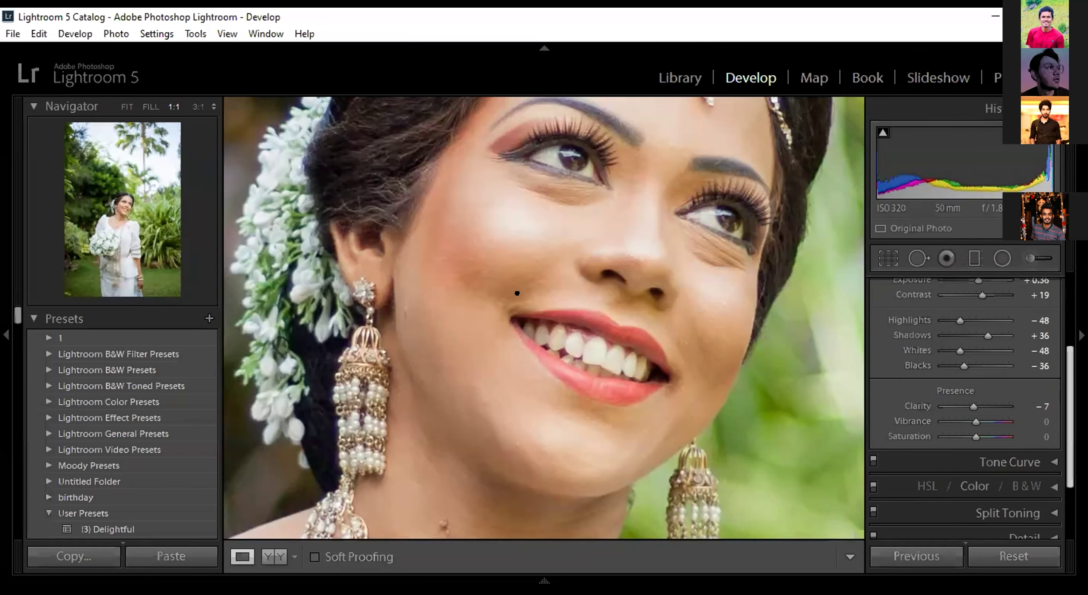
key(z)
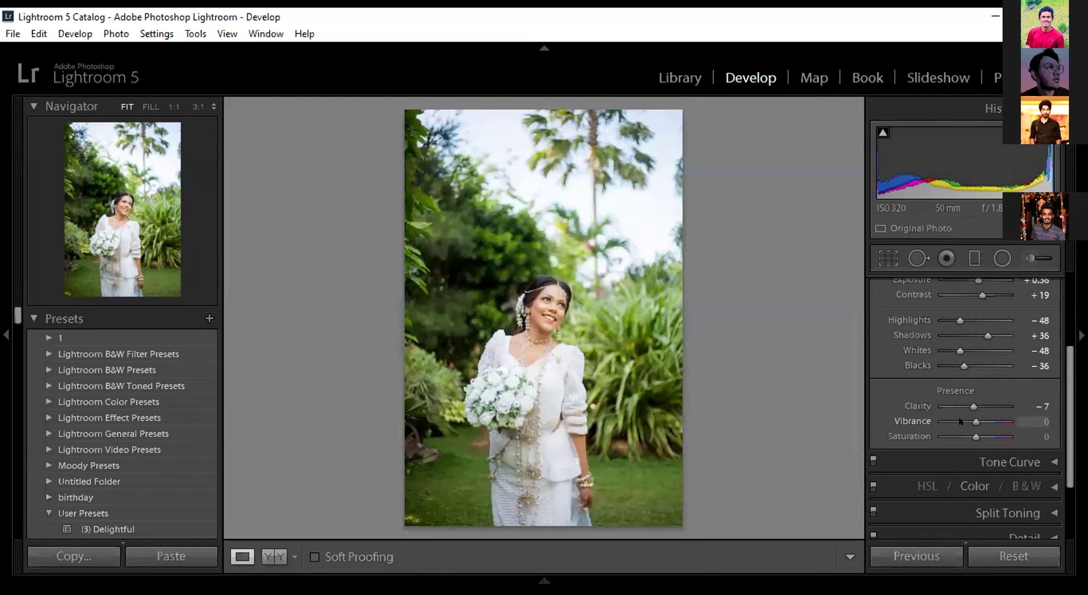
drag(975, 421, 980, 437)
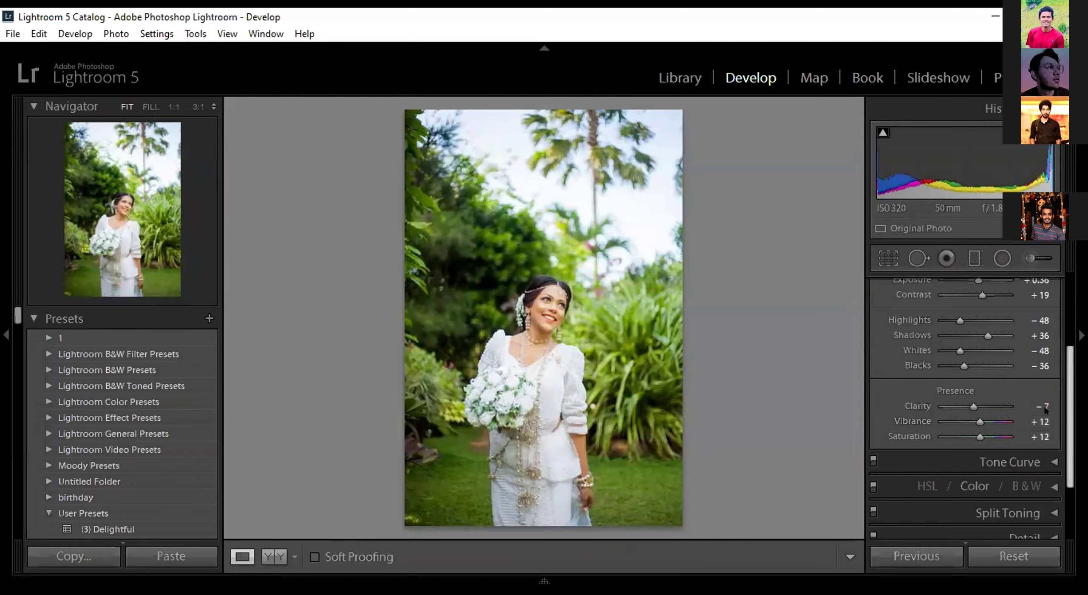
Open the point curve and place three anchor points on the RGB tone curve.
scroll(1047, 420, down, 2)
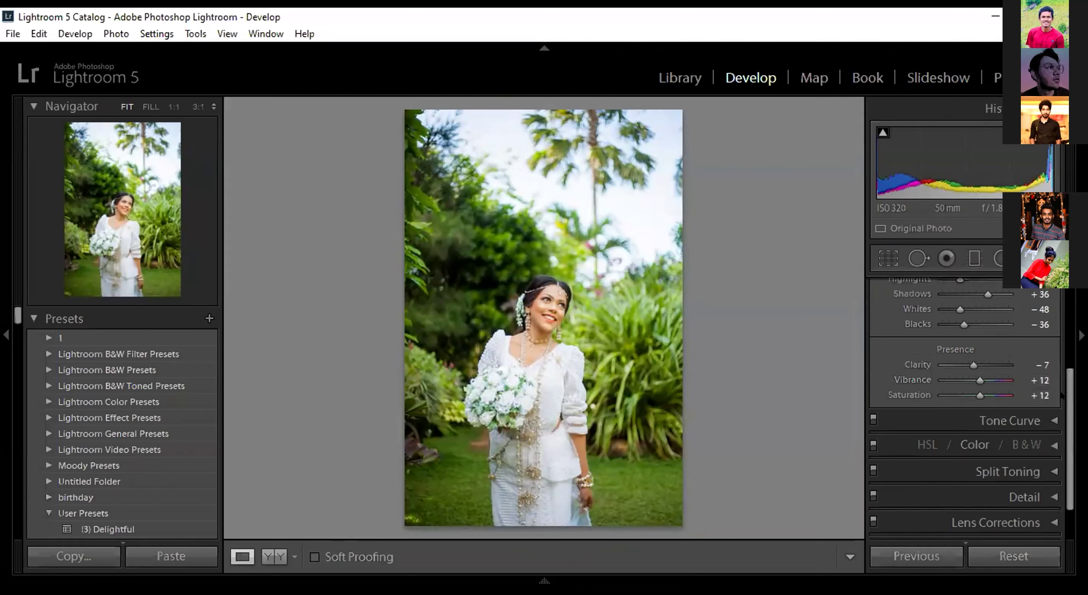
click(1060, 412)
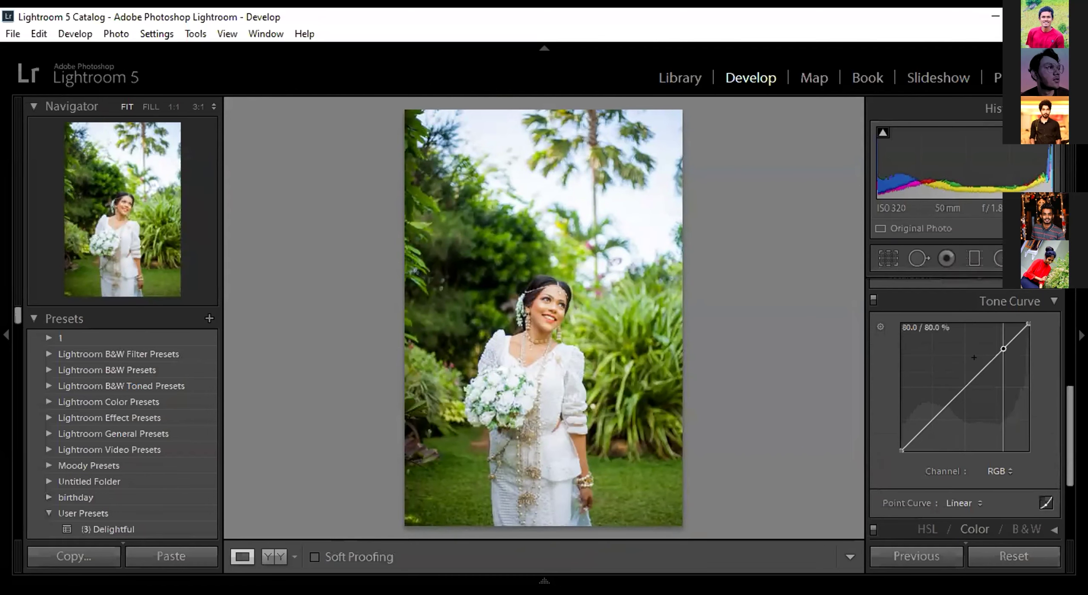
click(1003, 348)
click(969, 382)
click(921, 430)
drag(1070, 423, 1070, 453)
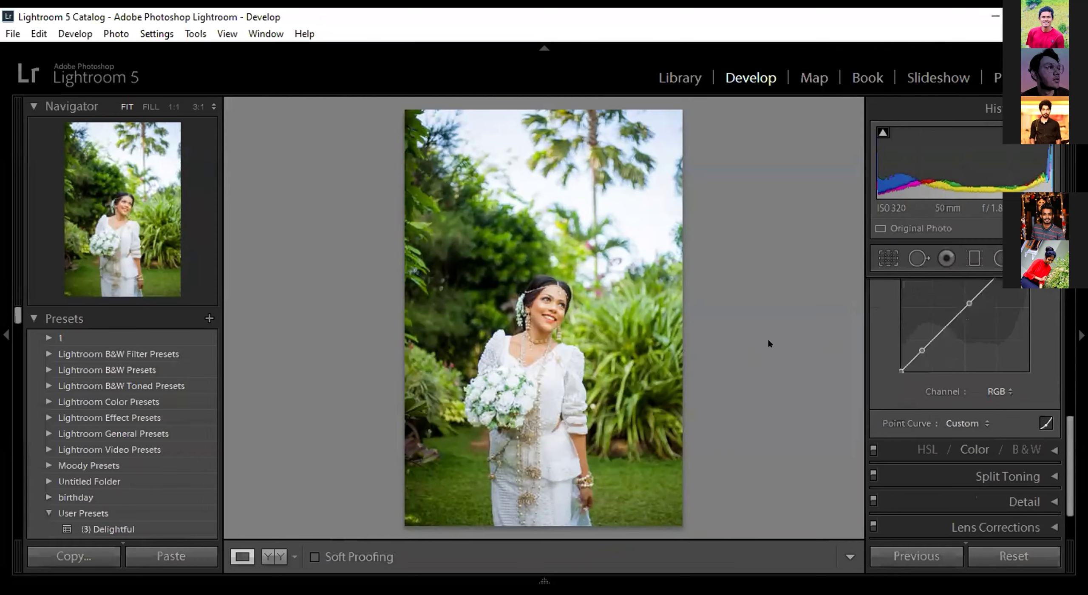
Try the curve's Highlights region, settling it at −3, before returning to point editing.
click(1047, 423)
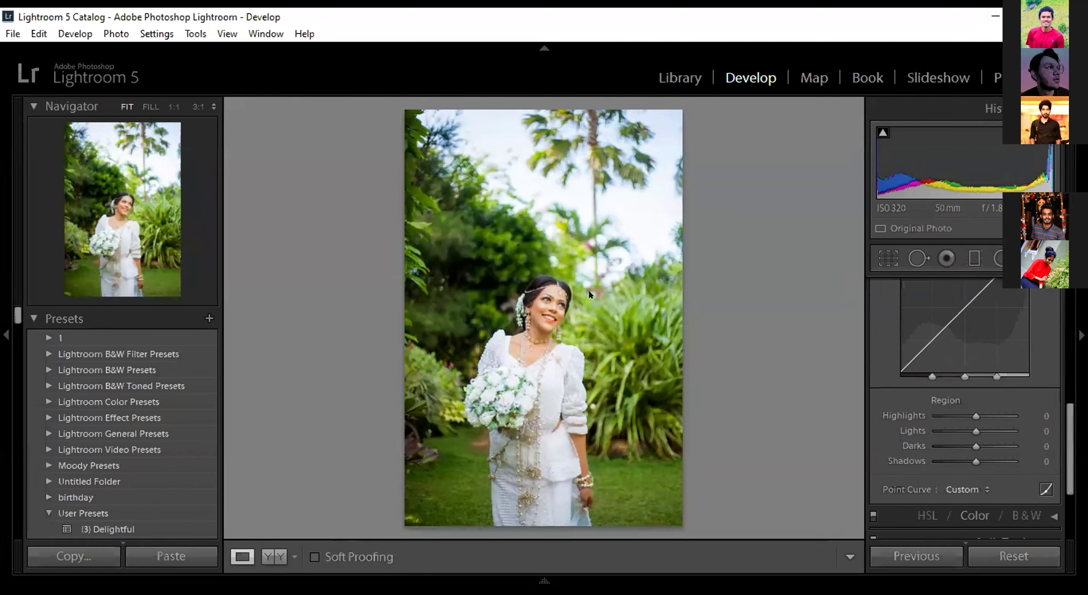
drag(973, 417, 983, 415)
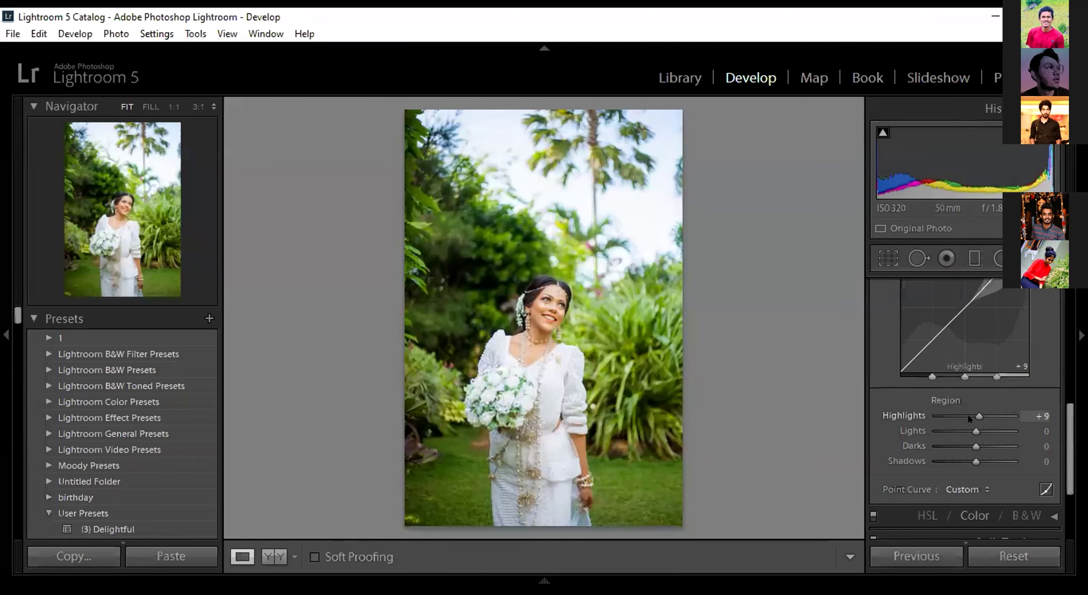
drag(969, 414, 964, 415)
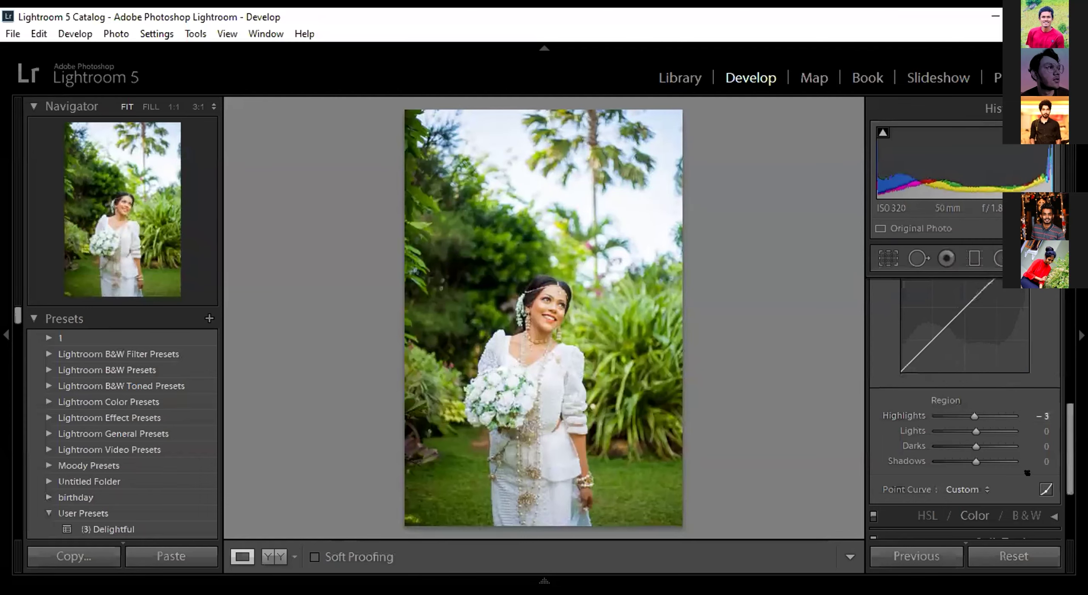
click(1045, 489)
Shape a gentle S-curve and lift the black point to fade the shadows.
scroll(1061, 419, up, 2)
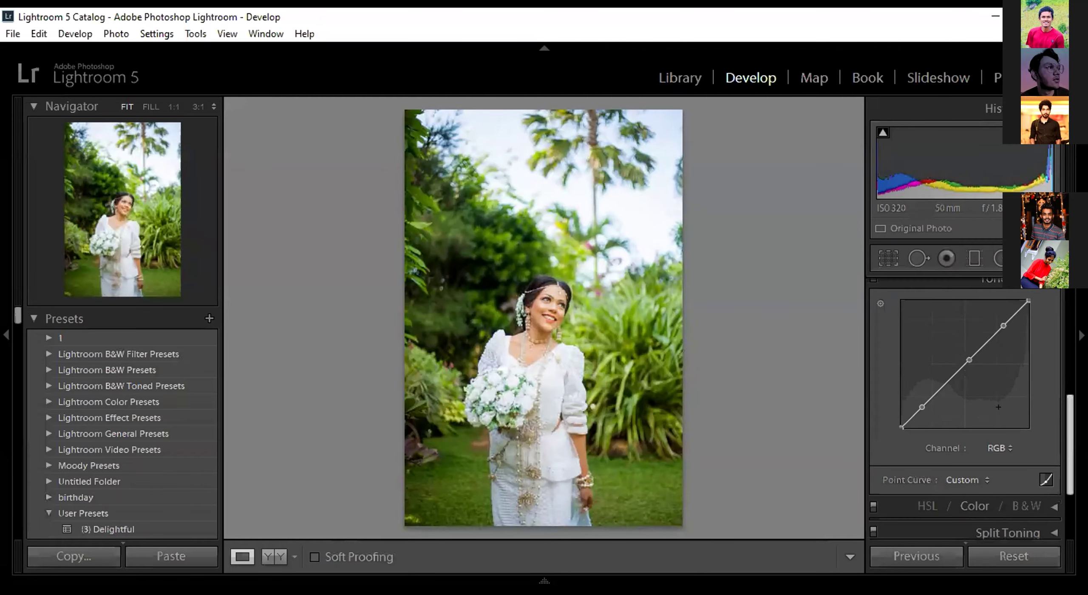
click(946, 383)
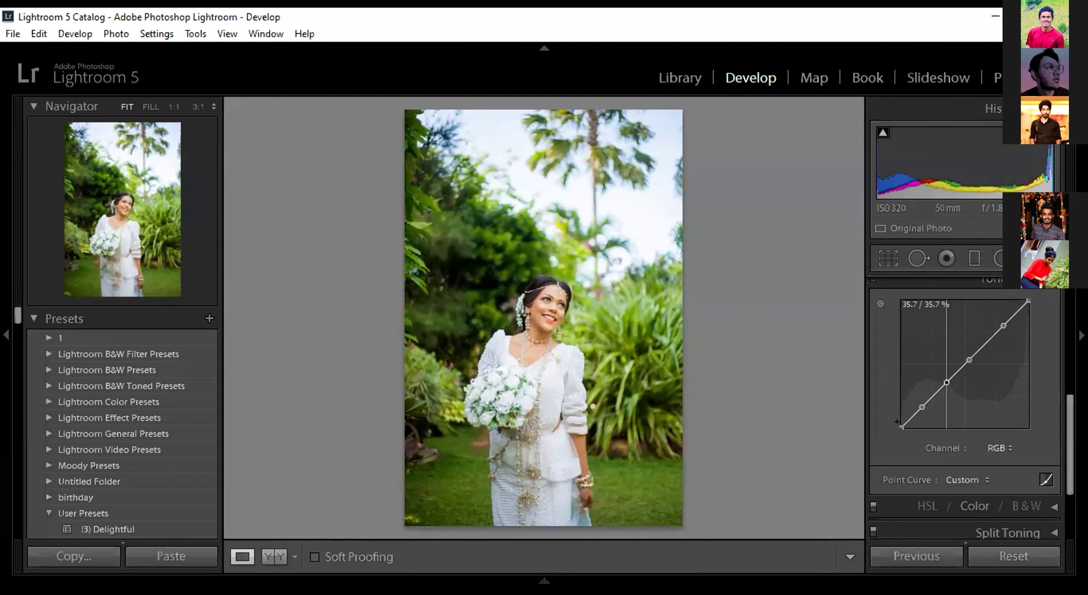
drag(901, 427, 901, 423)
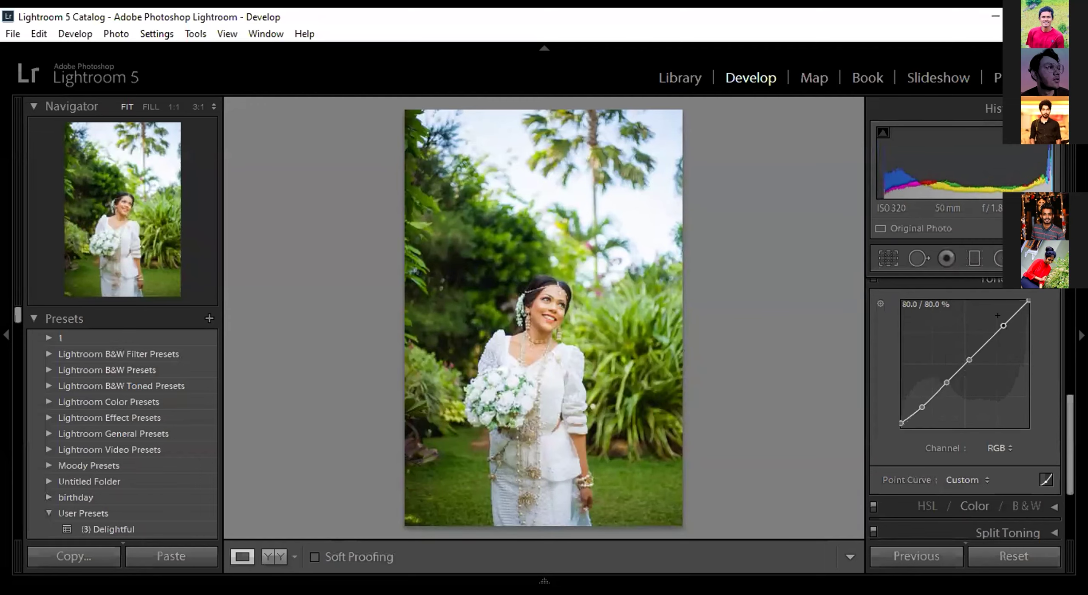
drag(1003, 326, 1003, 322)
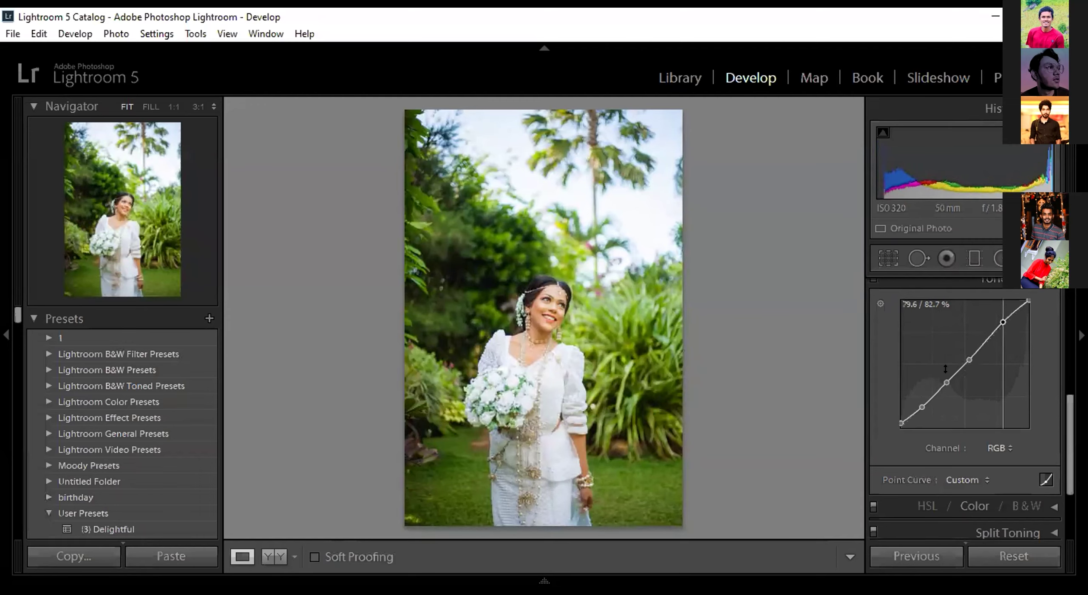
drag(946, 382, 947, 385)
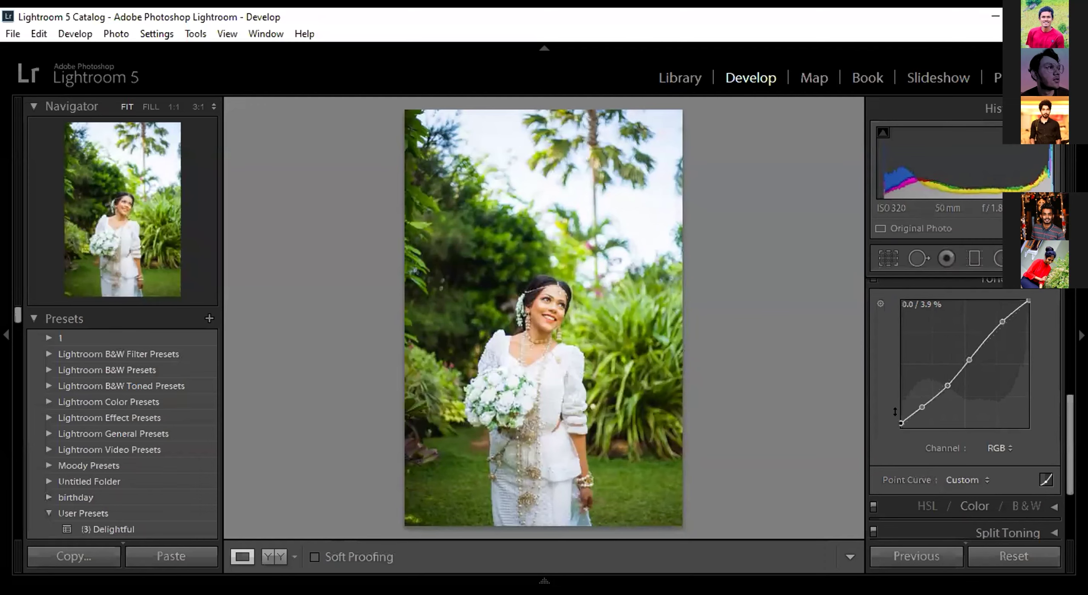
drag(901, 422, 895, 410)
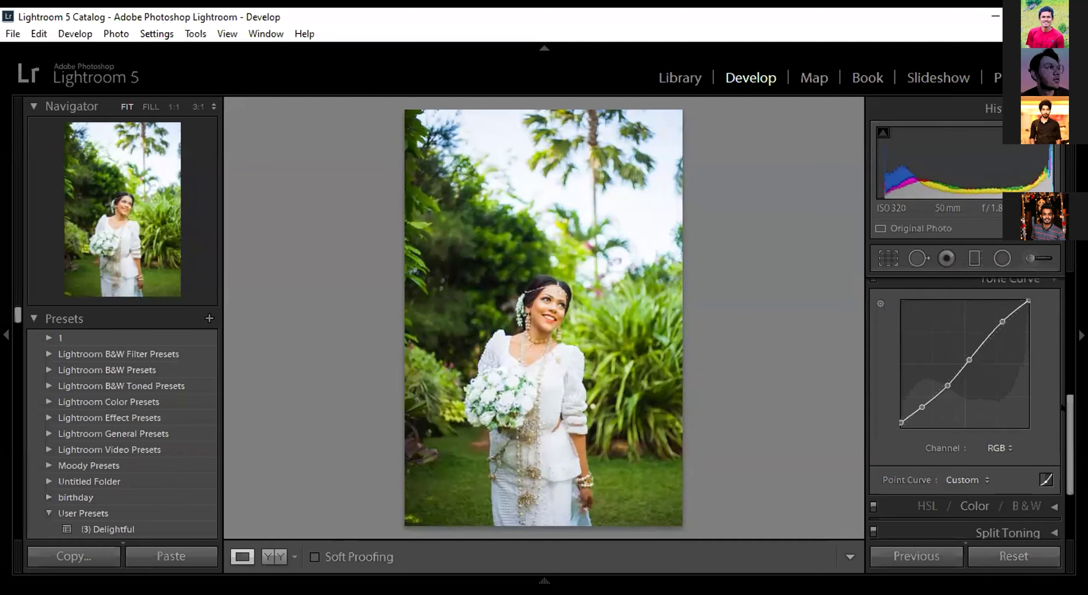
Preview a close-up of the photo to judge the curve's effect.
scroll(1071, 436, down, 2)
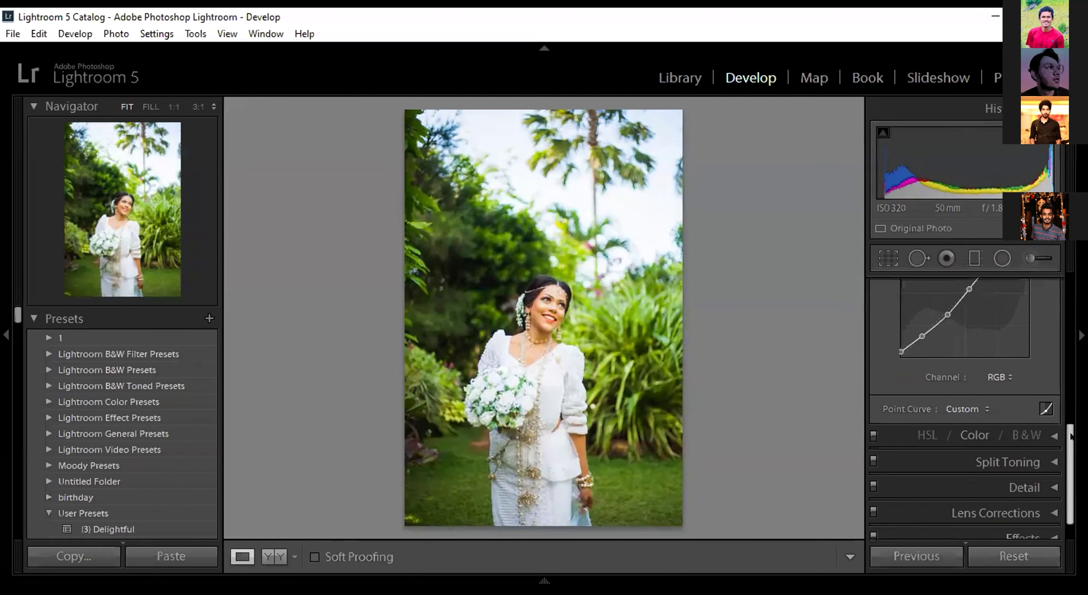
scroll(1071, 436, down, 1)
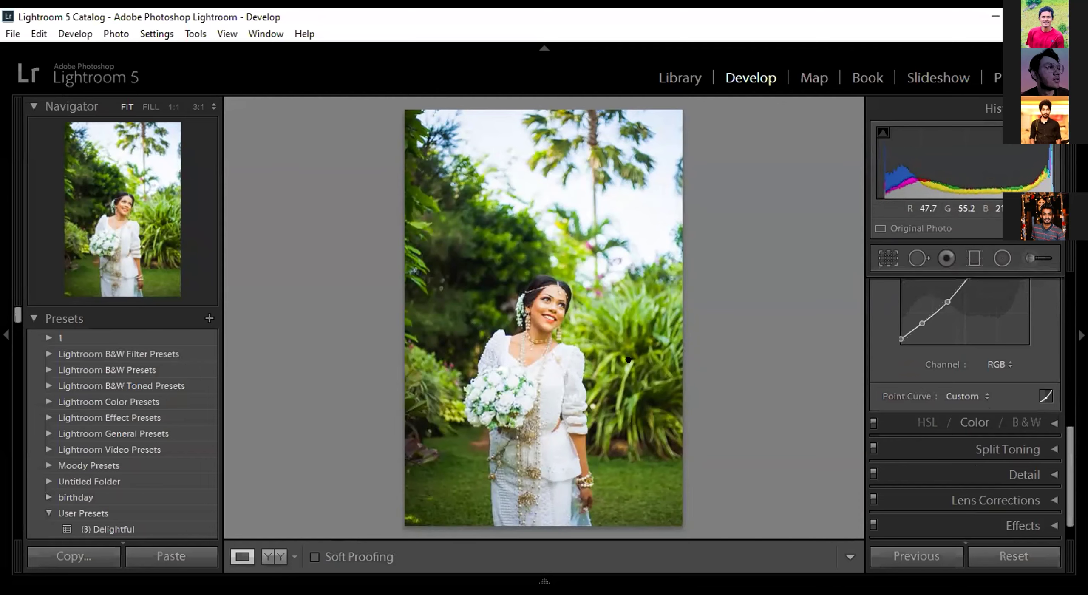
click(628, 366)
click(629, 366)
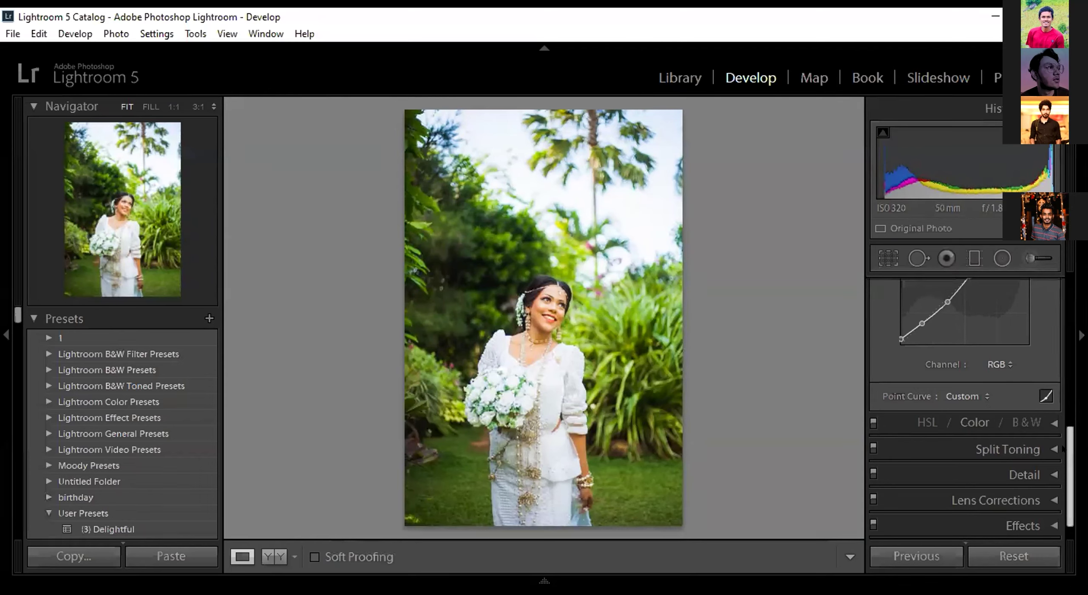
scroll(1062, 433, up, 1)
scroll(1062, 433, up, 1)
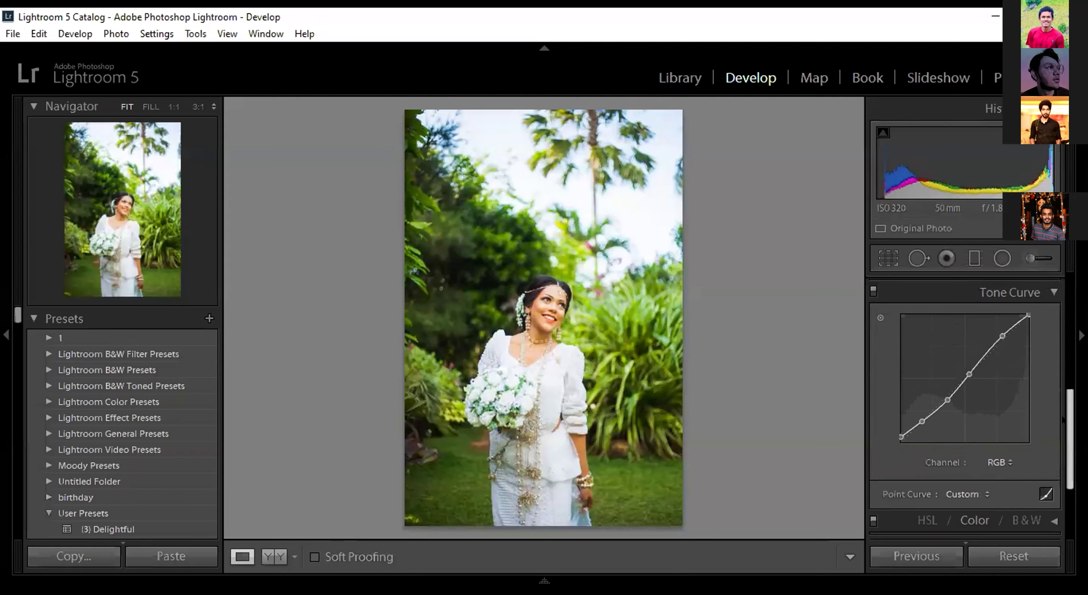
scroll(1062, 421, down, 1)
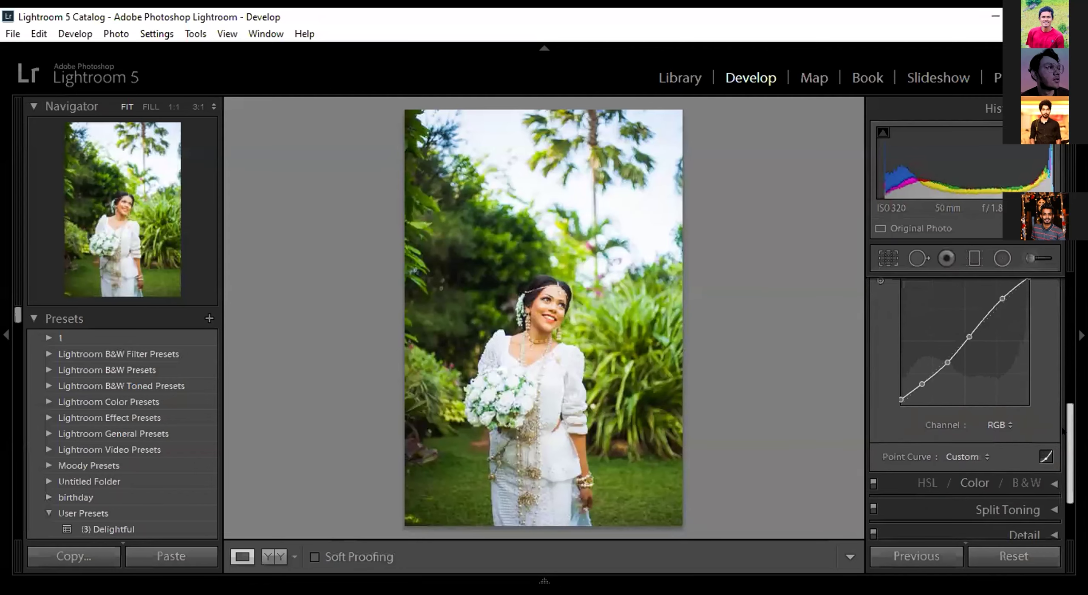
scroll(1062, 433, down, 1)
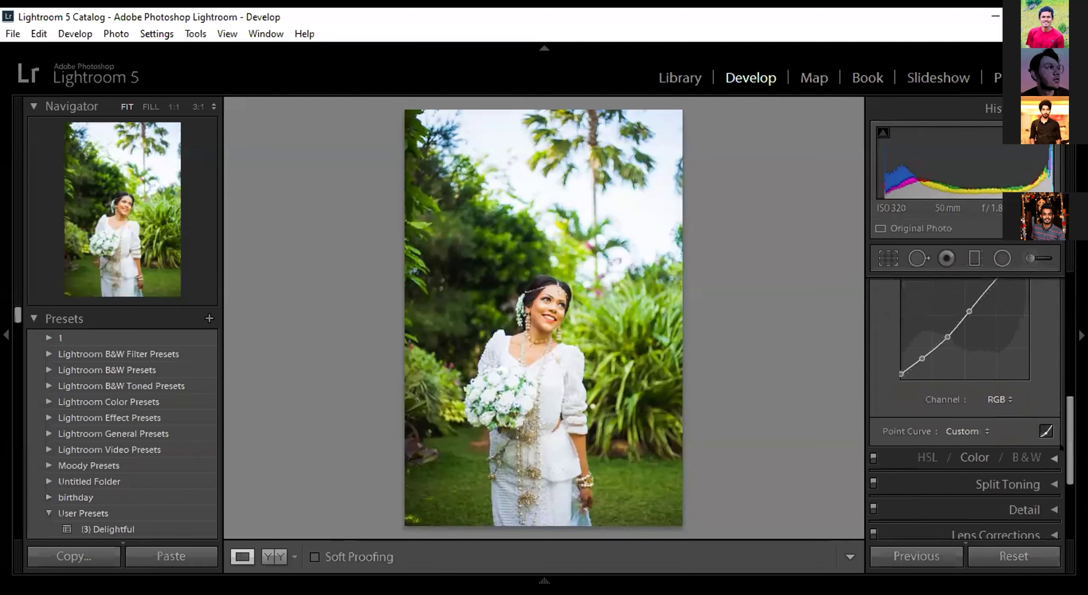
click(1055, 458)
Try red saturation −20 and brighter reds on the face, then undo them.
scroll(1063, 445, down, 2)
scroll(1062, 446, up, 1)
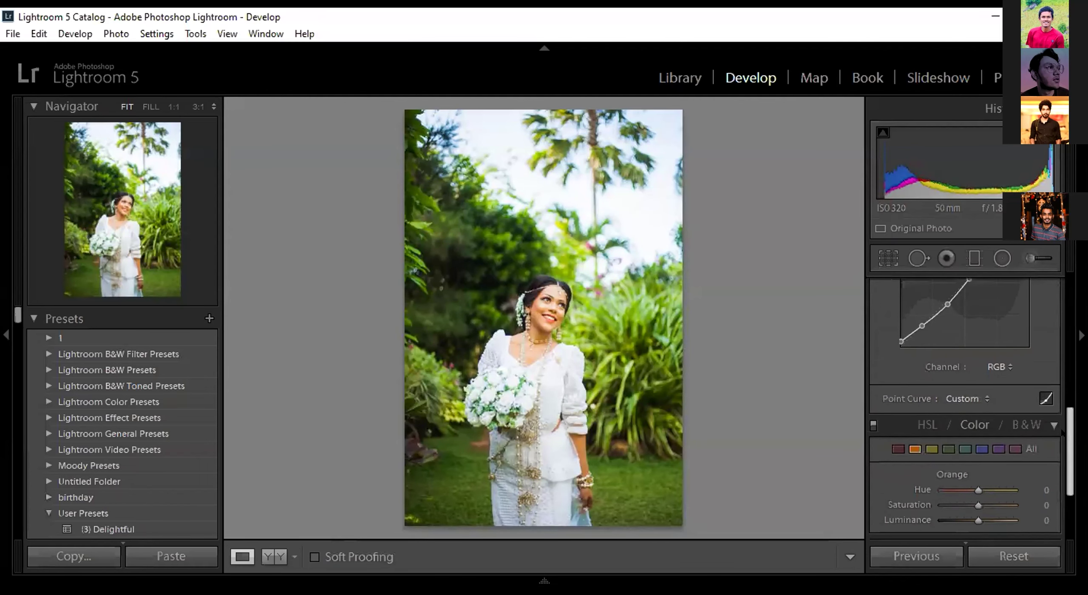
scroll(1061, 437, down, 1)
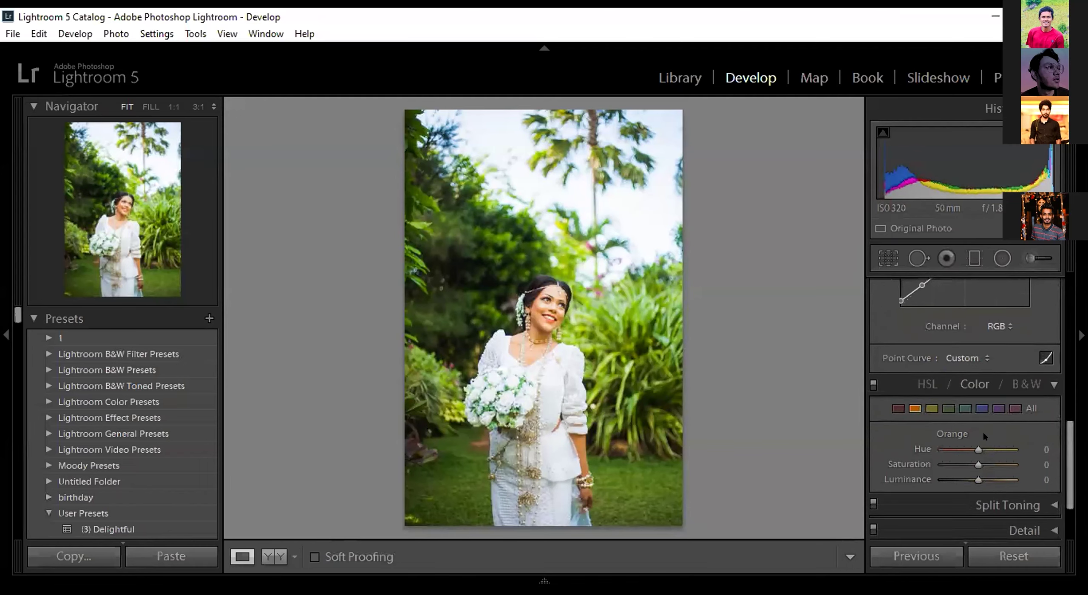
click(898, 408)
click(540, 315)
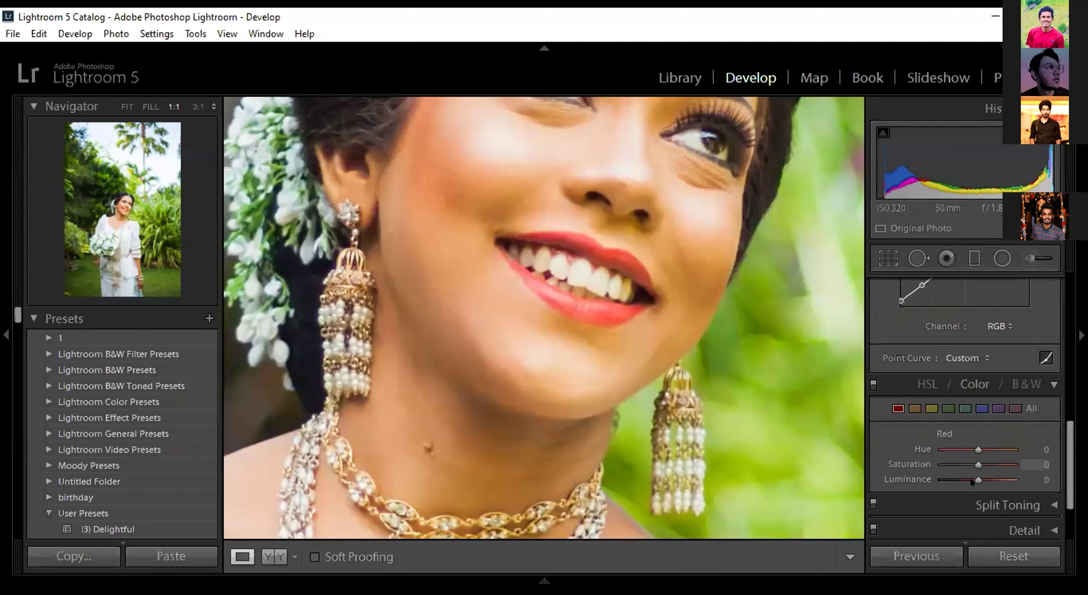
text(-20)
key(Return)
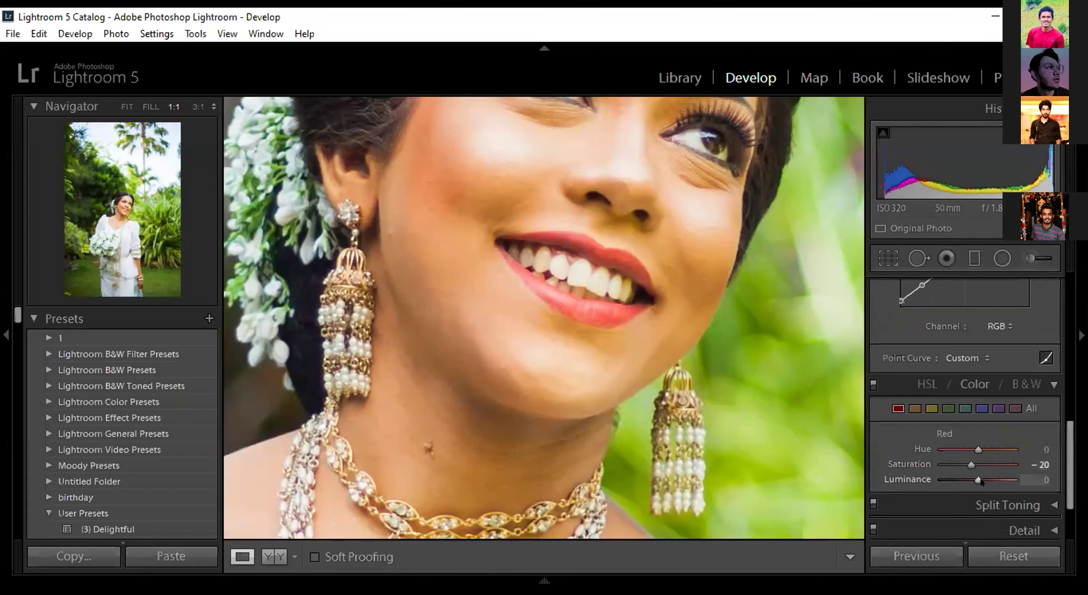
mouse_move(970, 482)
mouse_down()
mouse_move(984, 481)
mouse_move(972, 479)
mouse_up()
key(ctrl+z)
key(ctrl+z)
key(ctrl+z)
Set orange saturation to −13 and luminance to +13 while checking the skin at 1:1.
key(ctrl+alt+shift+s)
click(474, 207)
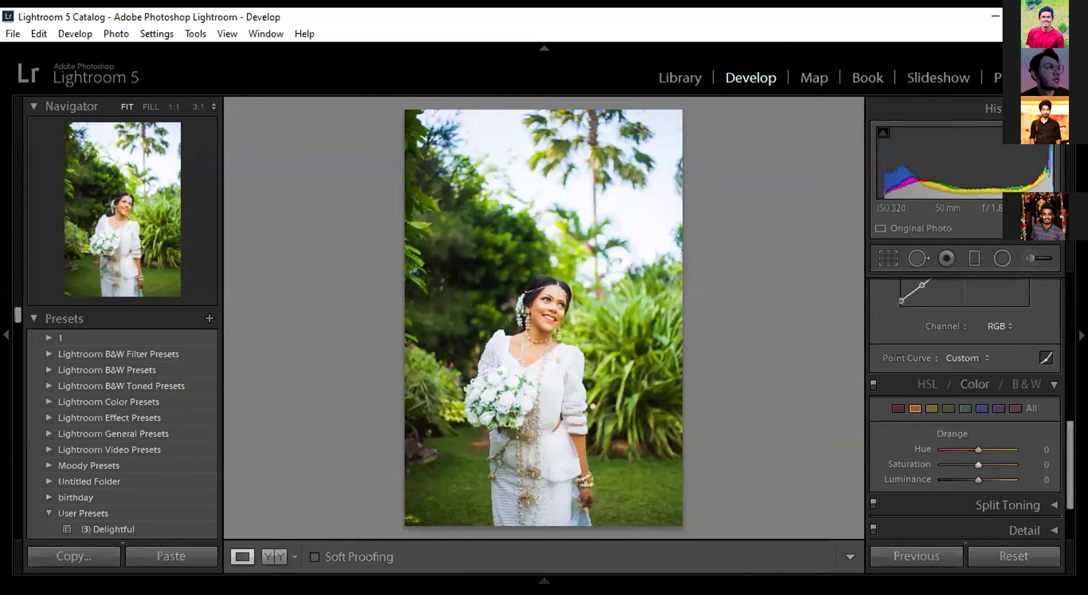
click(531, 306)
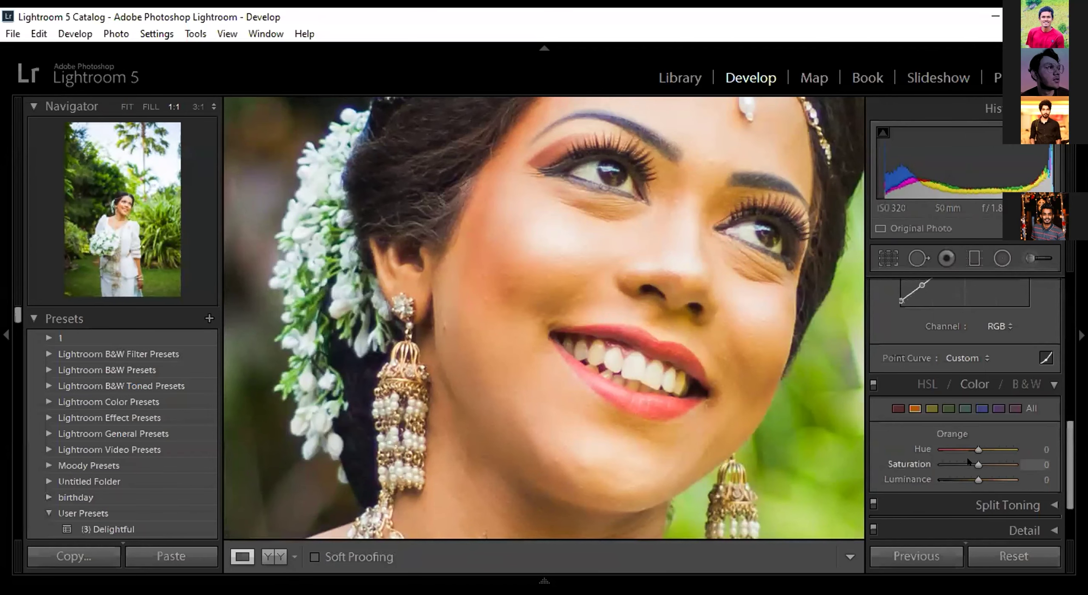
drag(962, 467, 971, 467)
drag(977, 480, 972, 482)
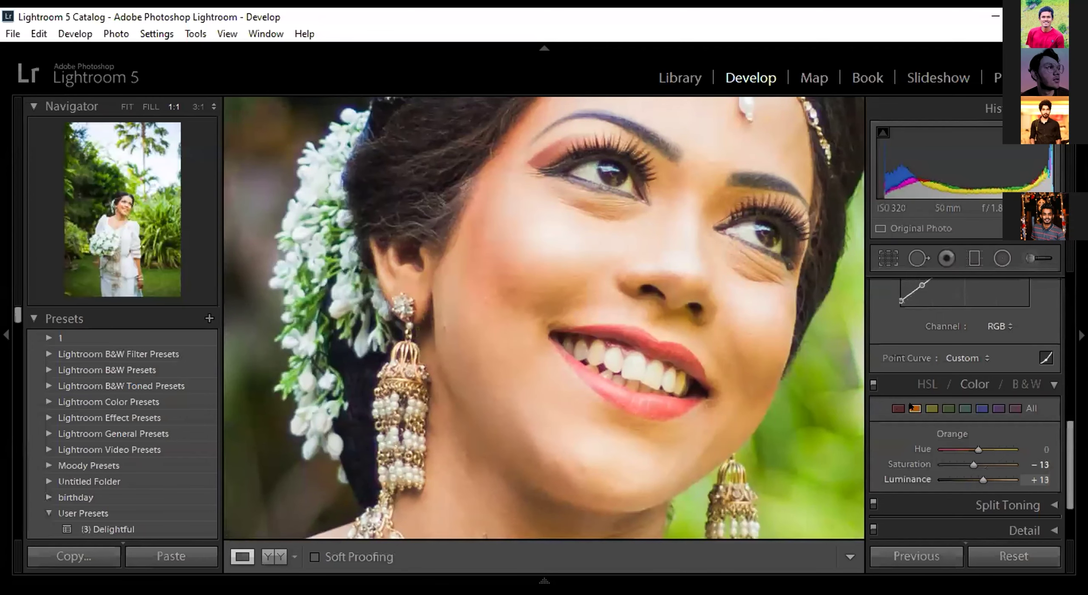
click(540, 279)
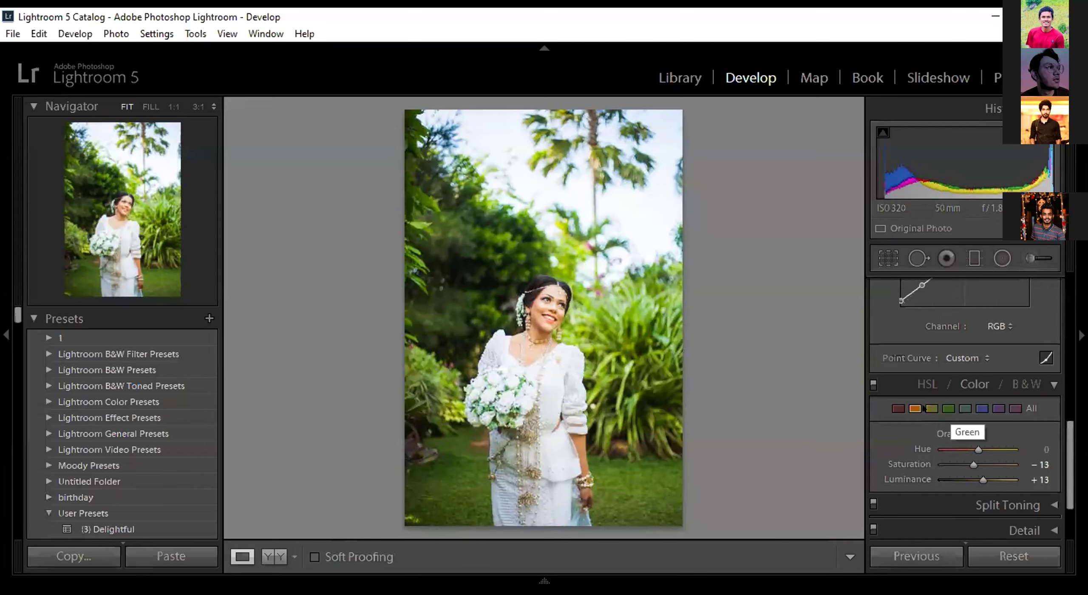
Desaturate the yellows to −56 and darken them to luminance −40.
click(946, 407)
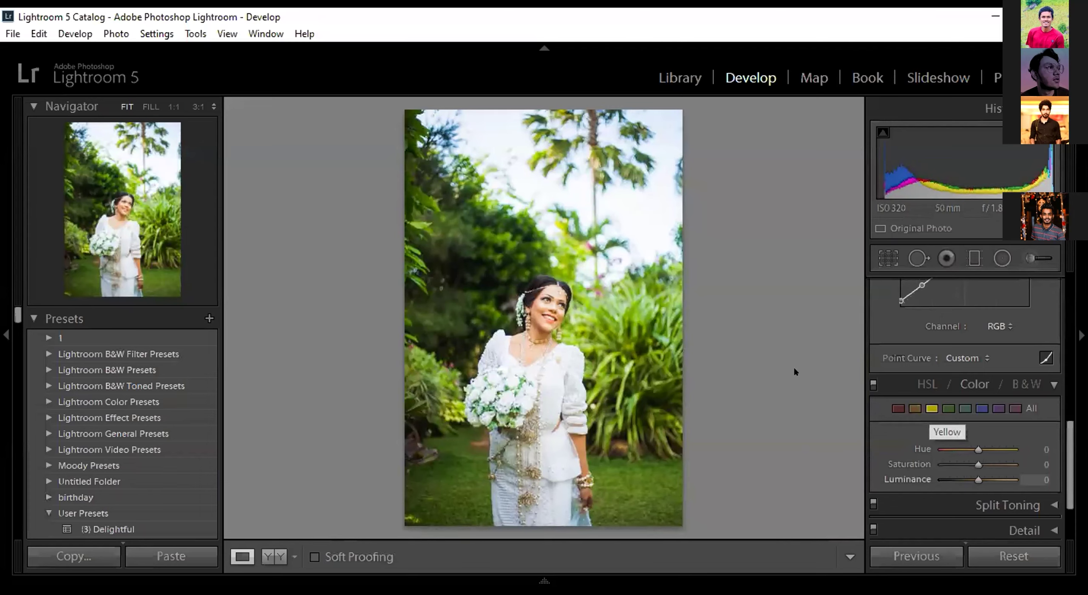
mouse_move(969, 461)
mouse_down()
mouse_move(944, 461)
mouse_move(956, 467)
mouse_up()
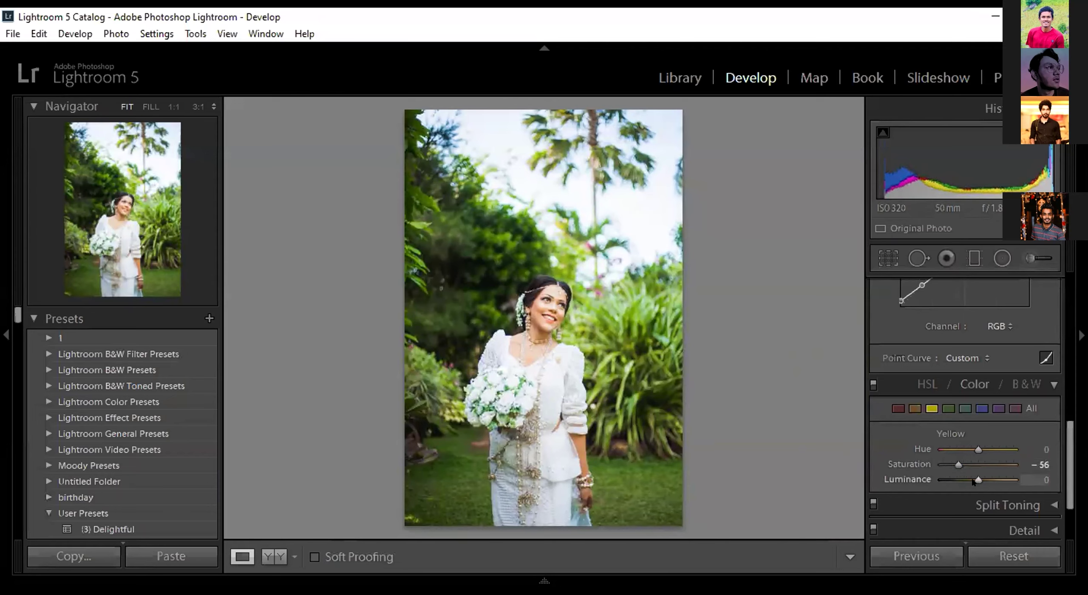
drag(971, 481, 963, 481)
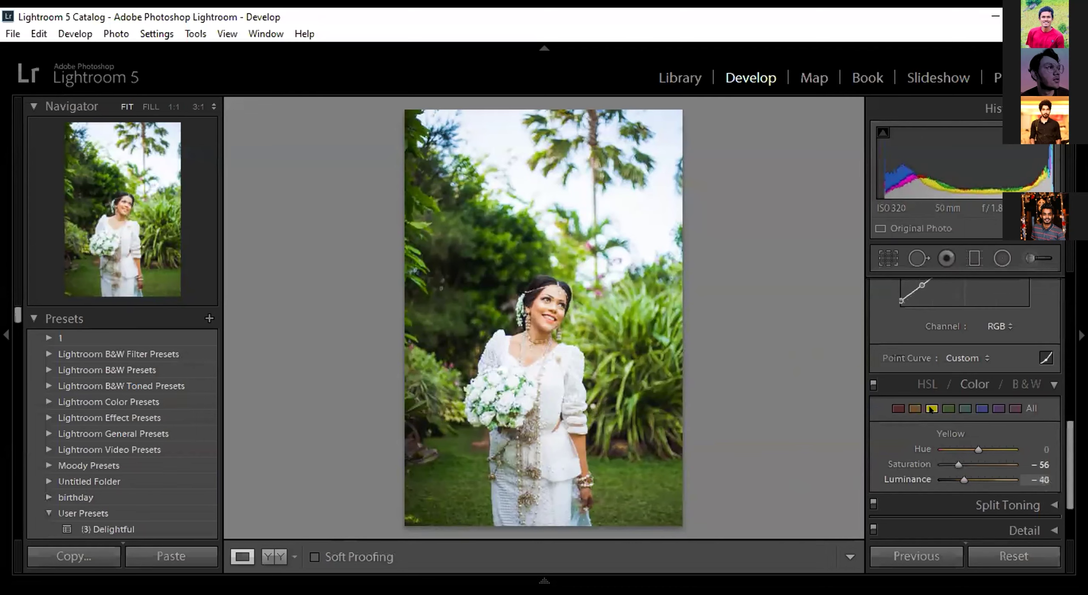
click(945, 408)
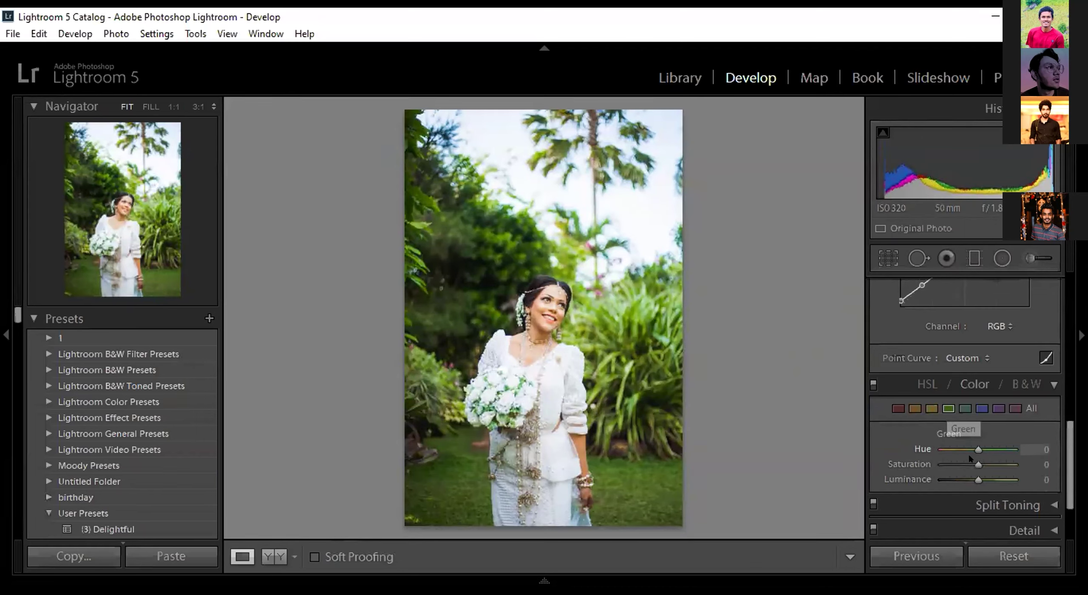
Desaturate the foliage greens and raise Green Luminance to +13, checking the leaves at 1:1.
mouse_move(970, 462)
mouse_down()
mouse_move(945, 462)
mouse_move(968, 447)
mouse_up()
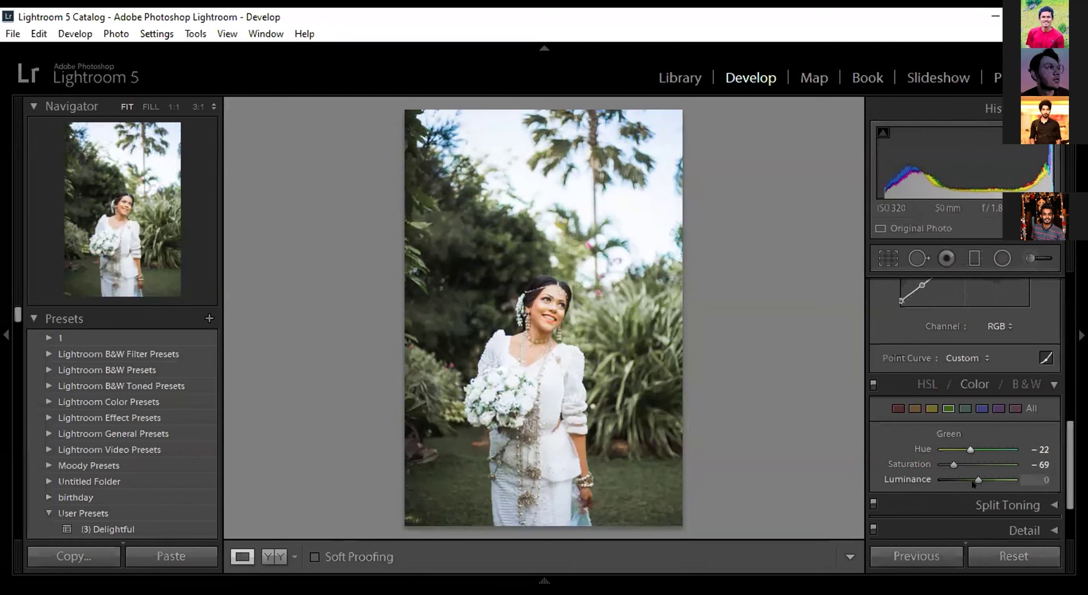
drag(973, 474, 981, 474)
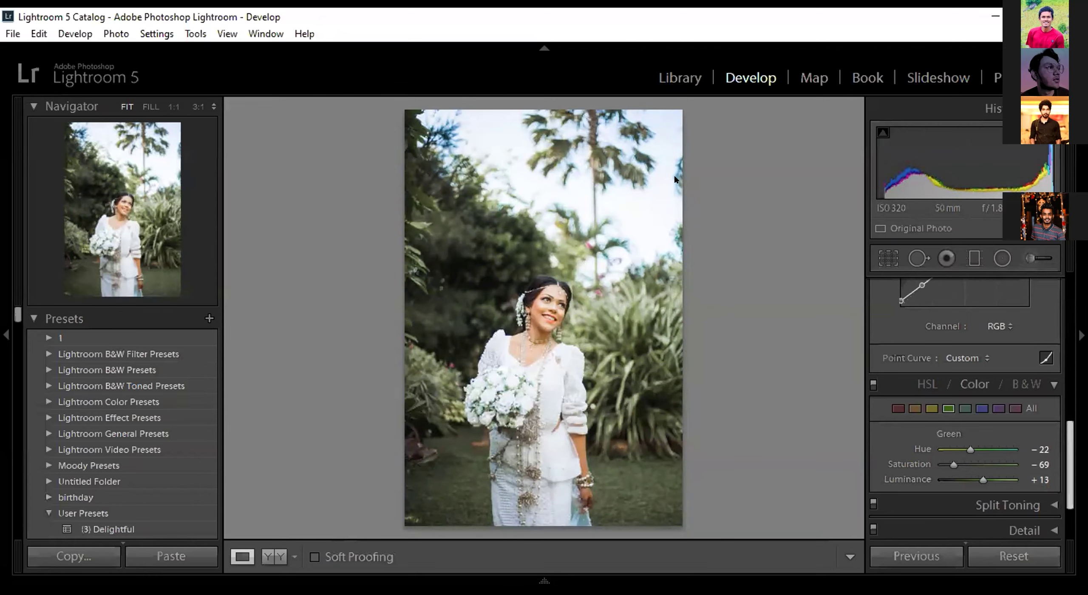
click(441, 139)
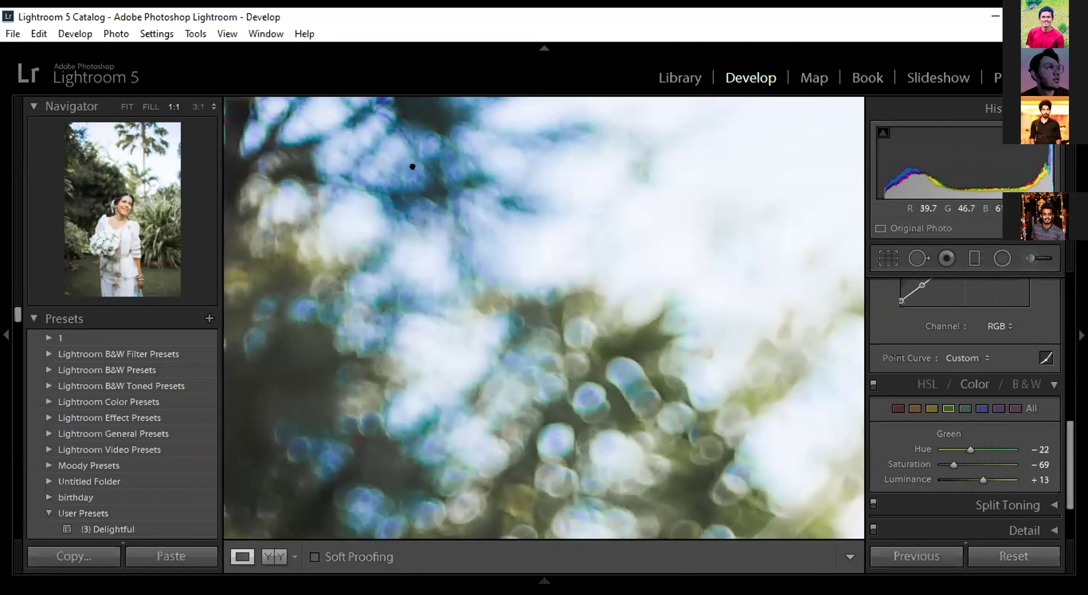
click(396, 178)
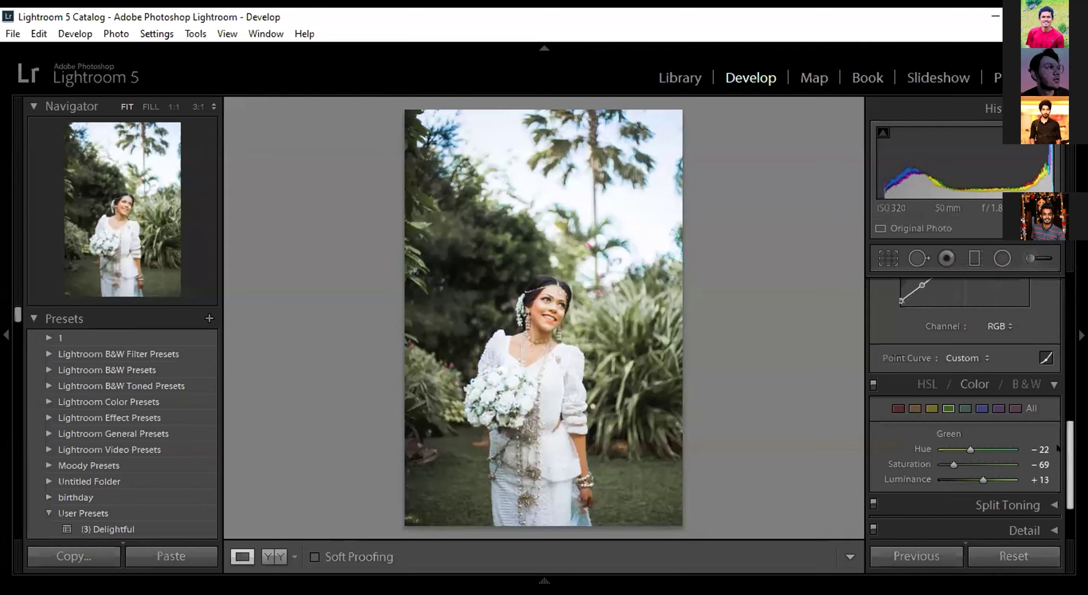
click(439, 139)
click(440, 139)
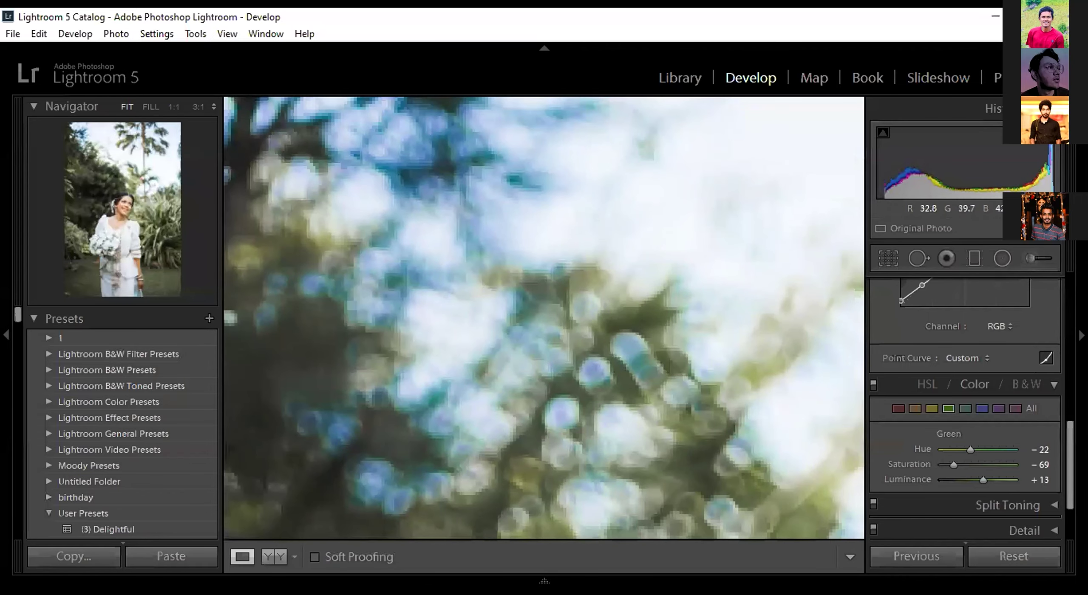
drag(1071, 474, 1071, 522)
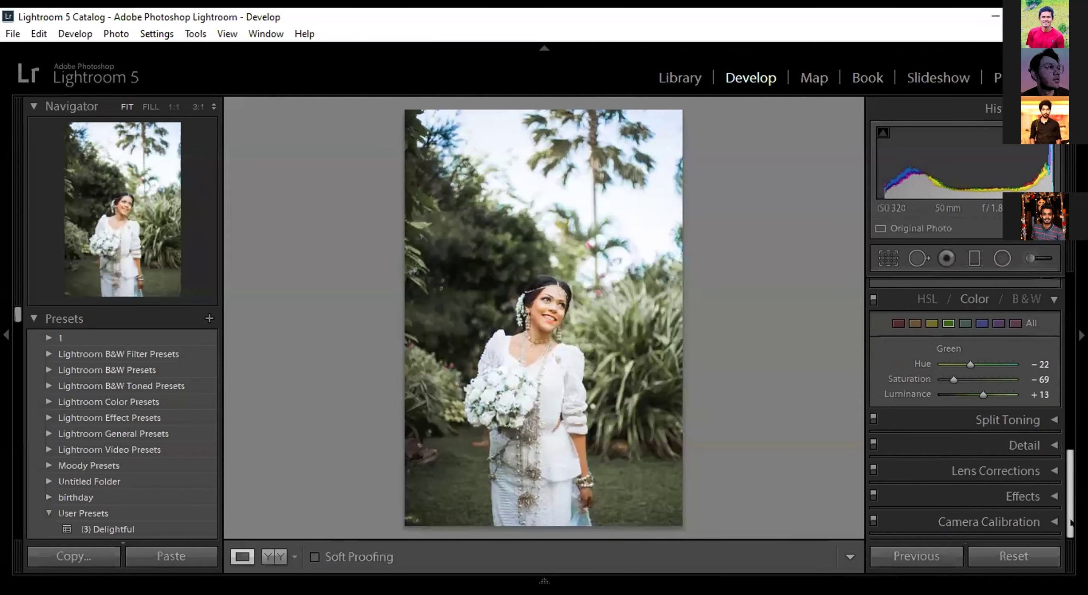
Enable profile corrections, chromatic aberration removal and constrained crop in Lens Corrections.
click(1048, 471)
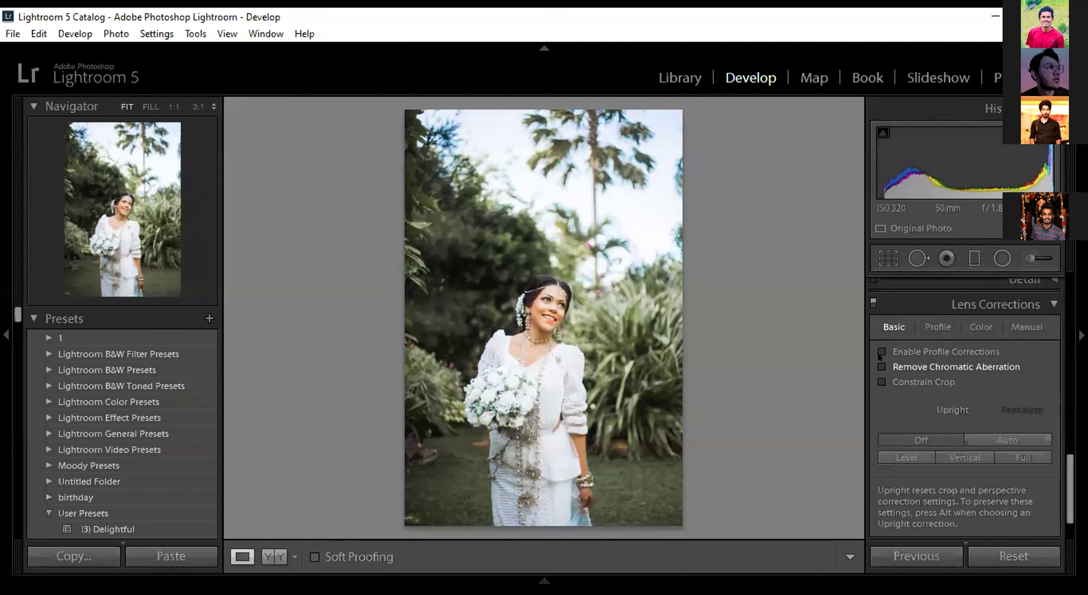
click(882, 351)
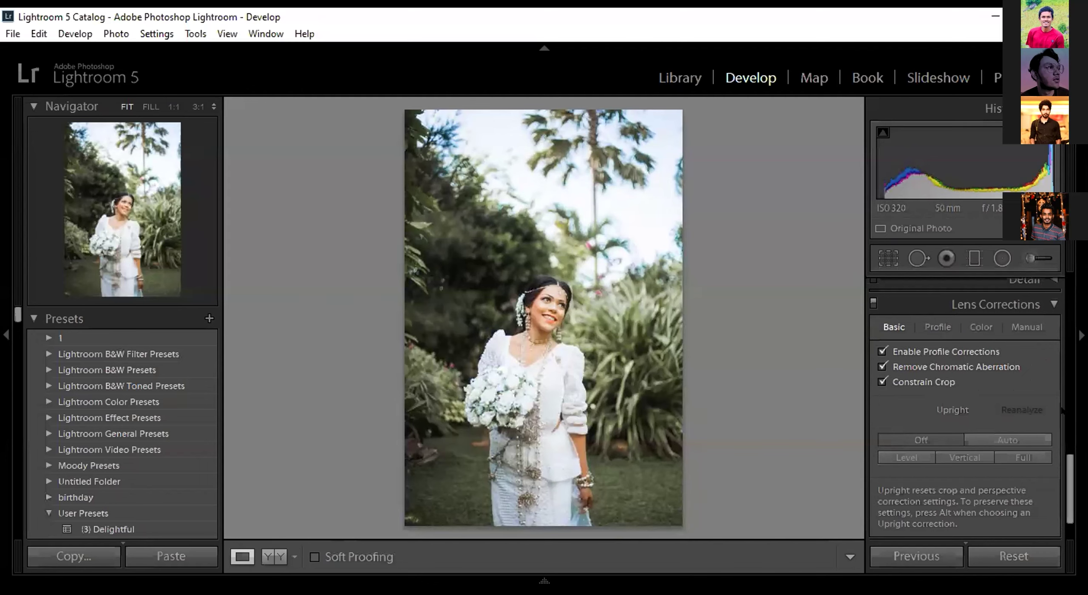
scroll(1061, 384, up, 5)
scroll(1061, 384, down, 5)
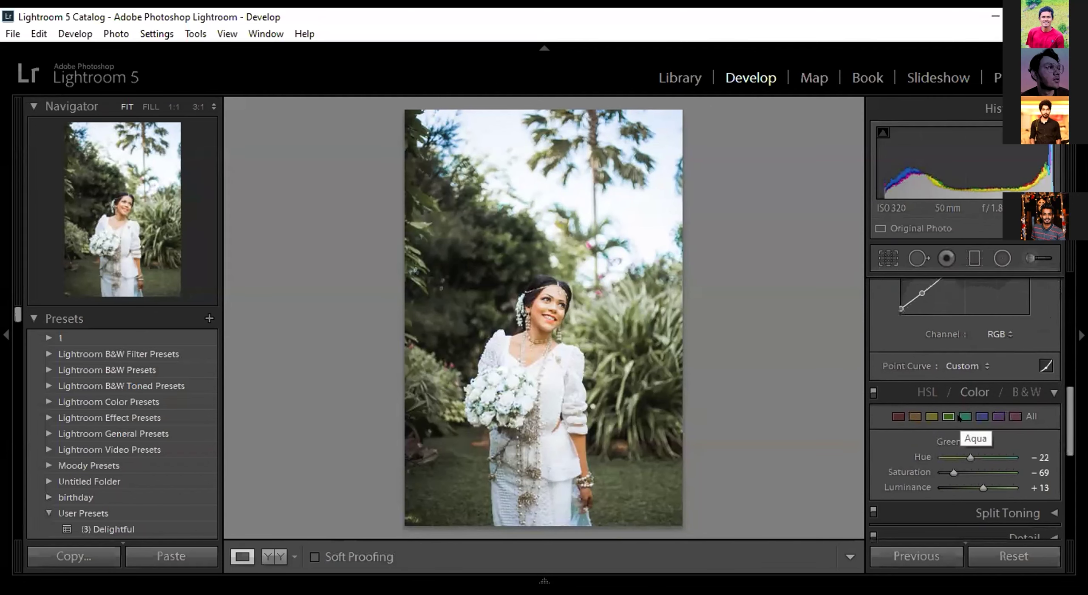
Set Aqua saturation to −31.
click(961, 418)
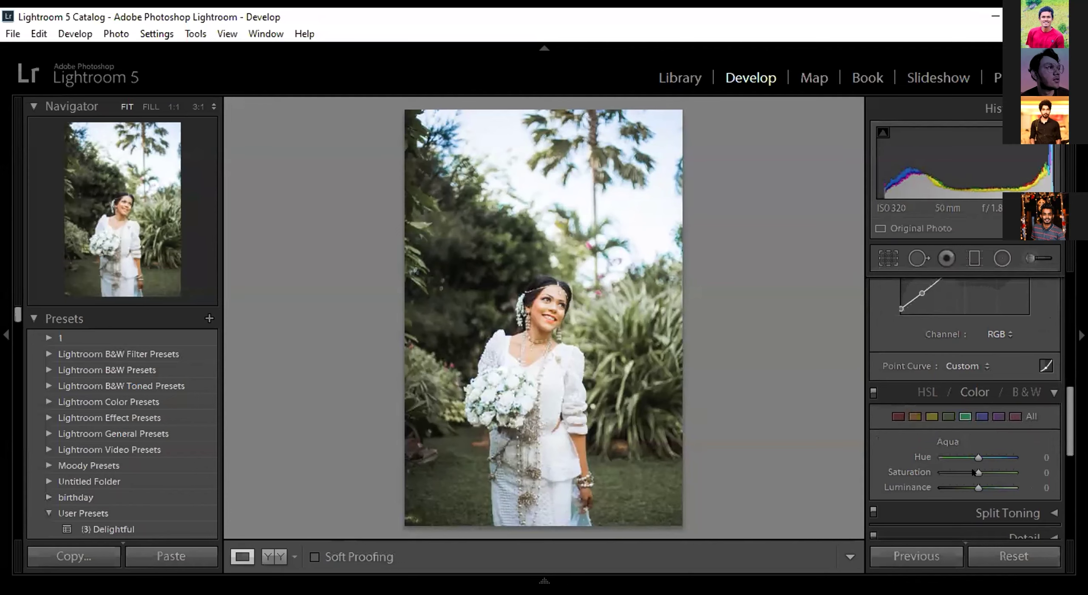
drag(931, 471, 975, 472)
text(-31)
key(Return)
Set Blue saturation to −49 after comparing values on the zoomed-in sky.
click(981, 416)
mouse_move(977, 472)
mouse_down()
mouse_move(947, 472)
mouse_move(971, 473)
mouse_up()
text(-9)
key(Return)
click(450, 131)
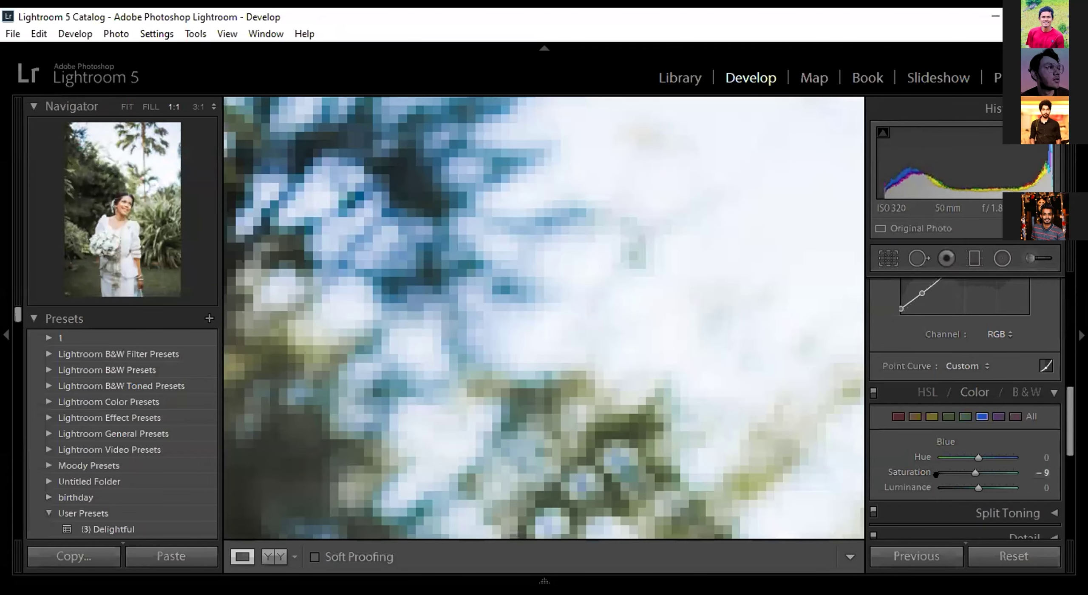
drag(959, 471, 949, 472)
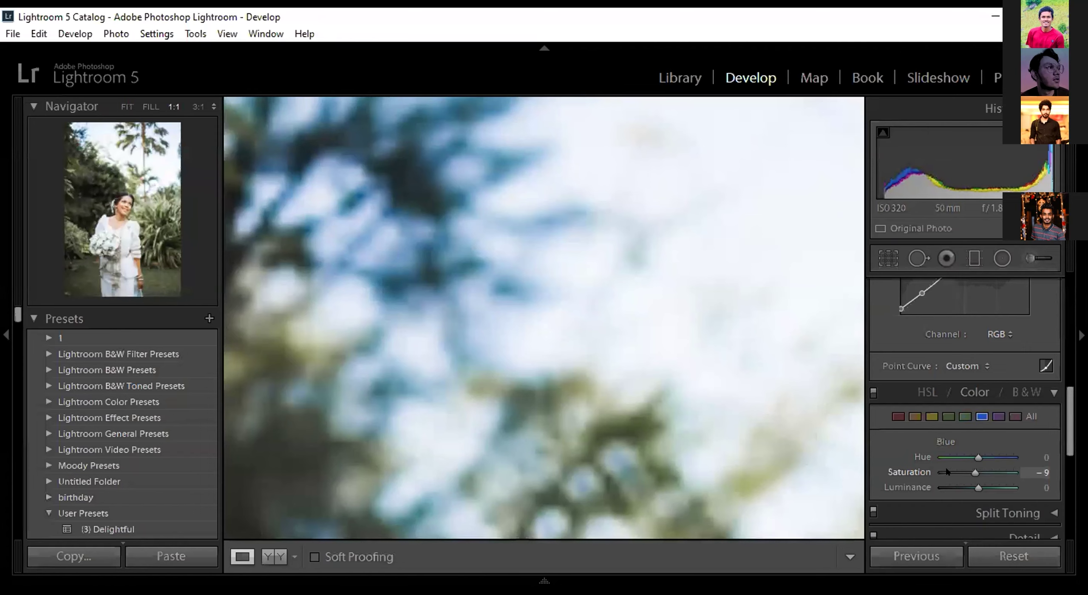
click(958, 471)
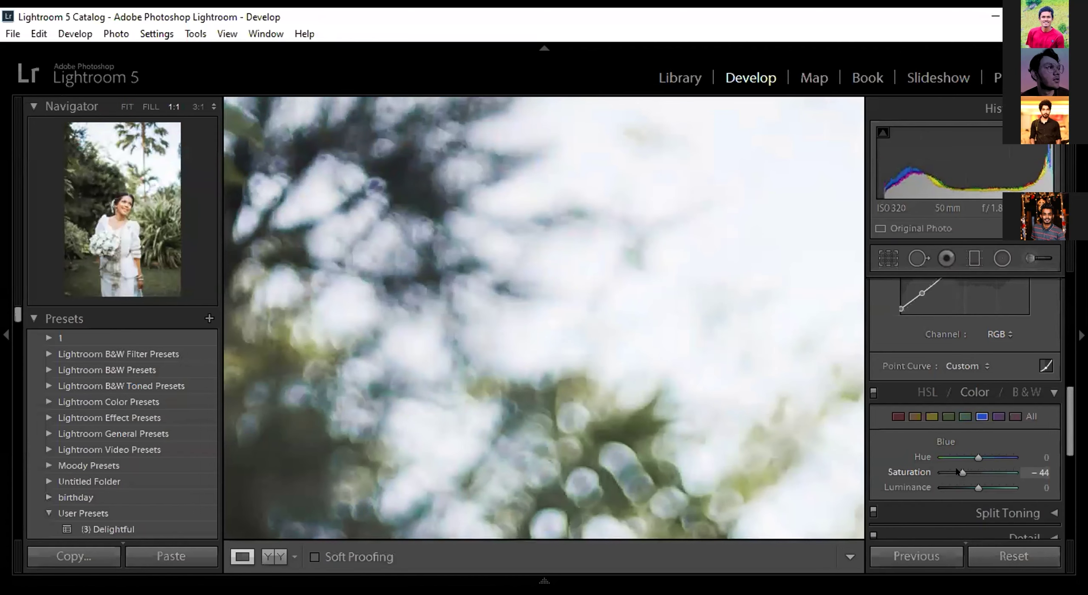
click(934, 472)
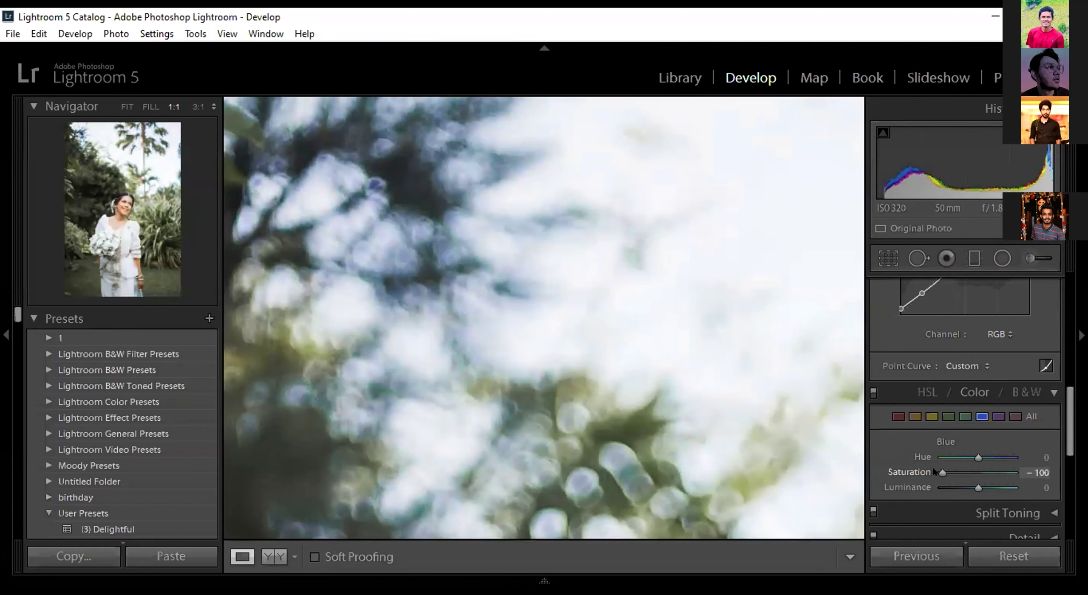
click(961, 472)
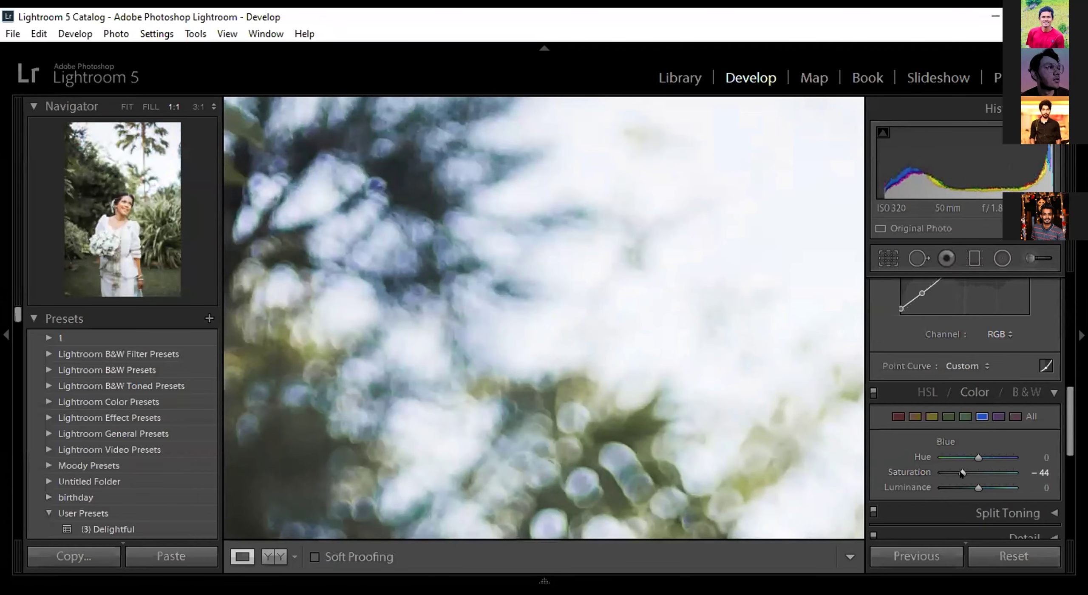
click(957, 471)
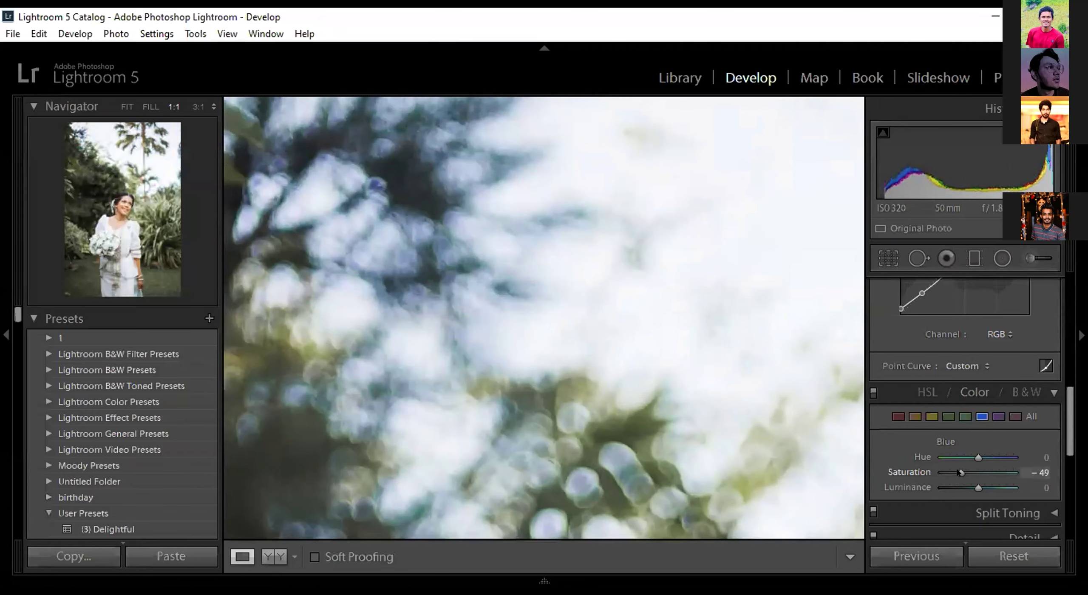
click(464, 257)
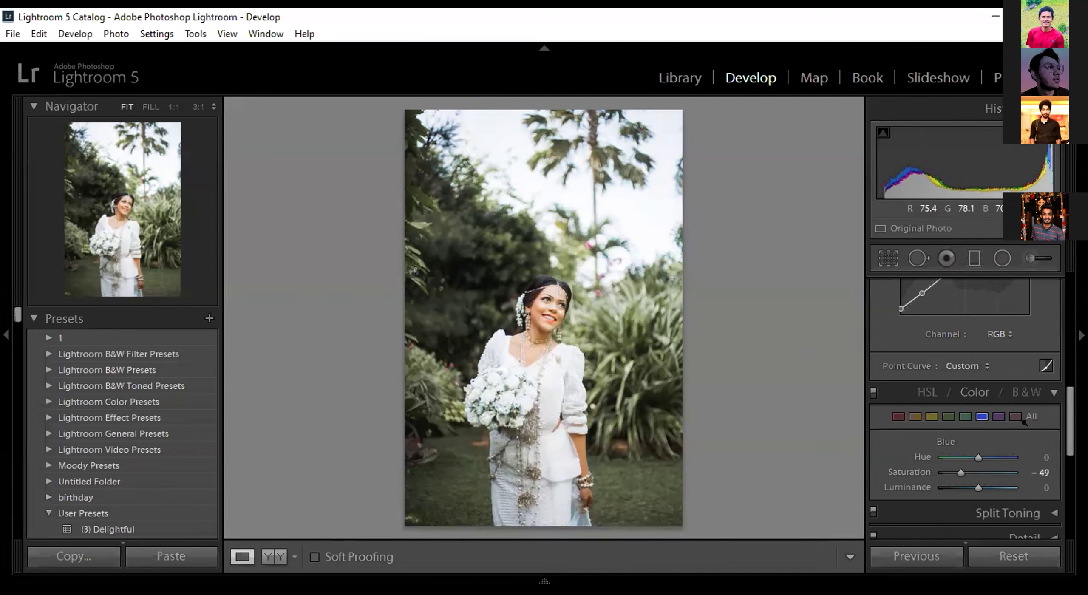
Test Clarity at +29 and +17 on the zoomed-in face, then reset it to 0.
scroll(1050, 425, up, 2)
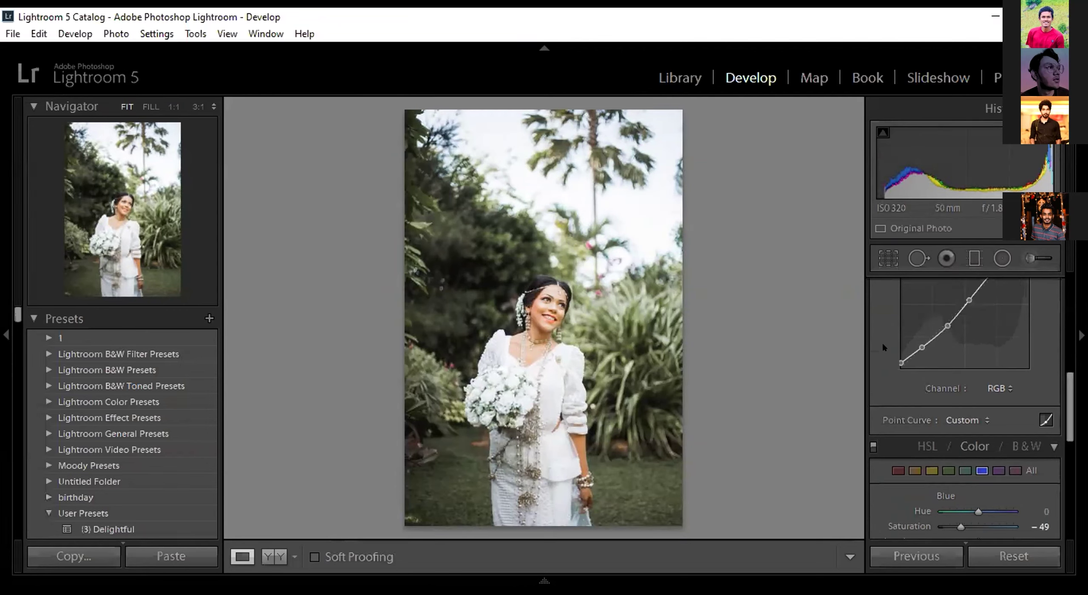
scroll(1062, 394, up, 1)
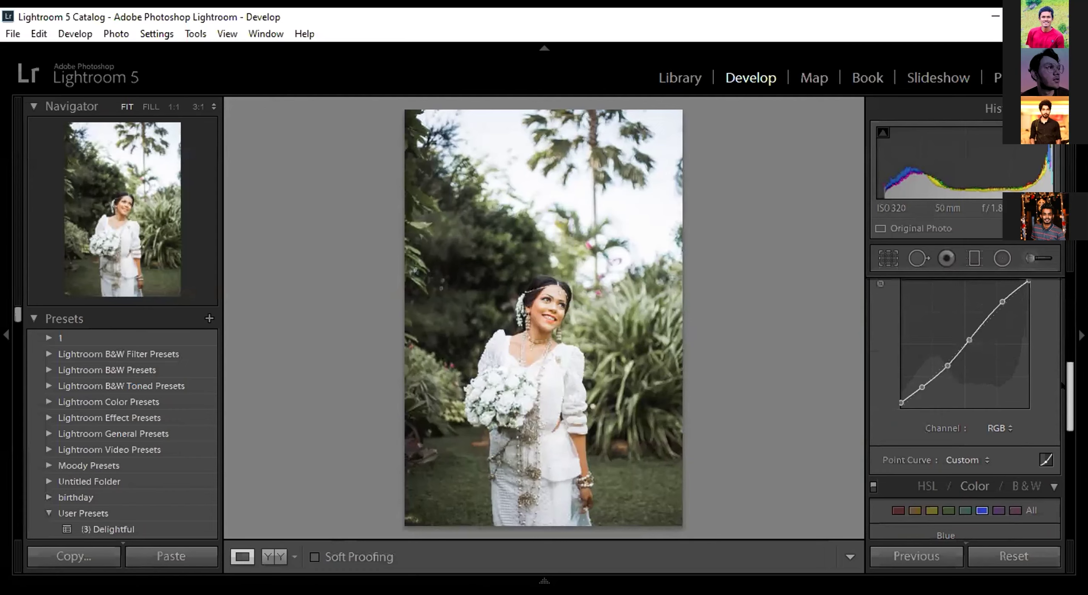
scroll(1062, 385, down, 1)
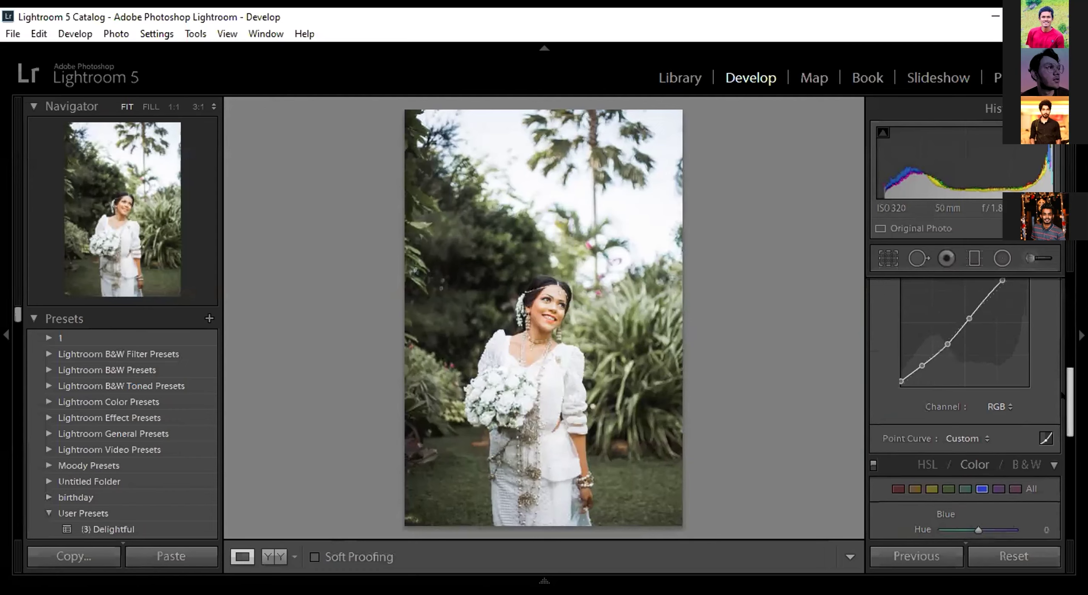
scroll(1061, 385, up, 4)
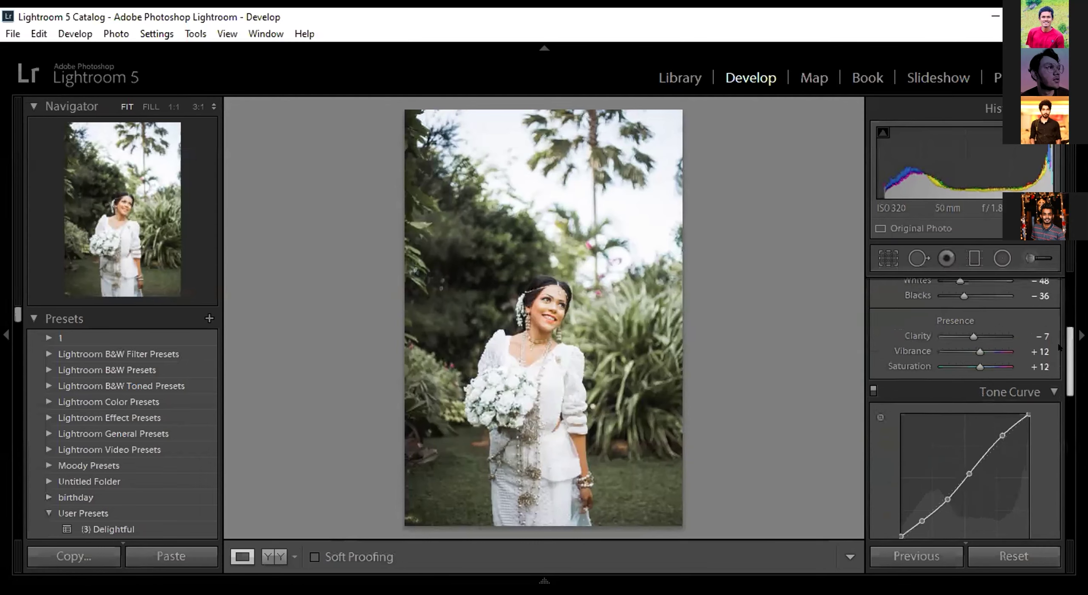
scroll(1058, 346, up, 1)
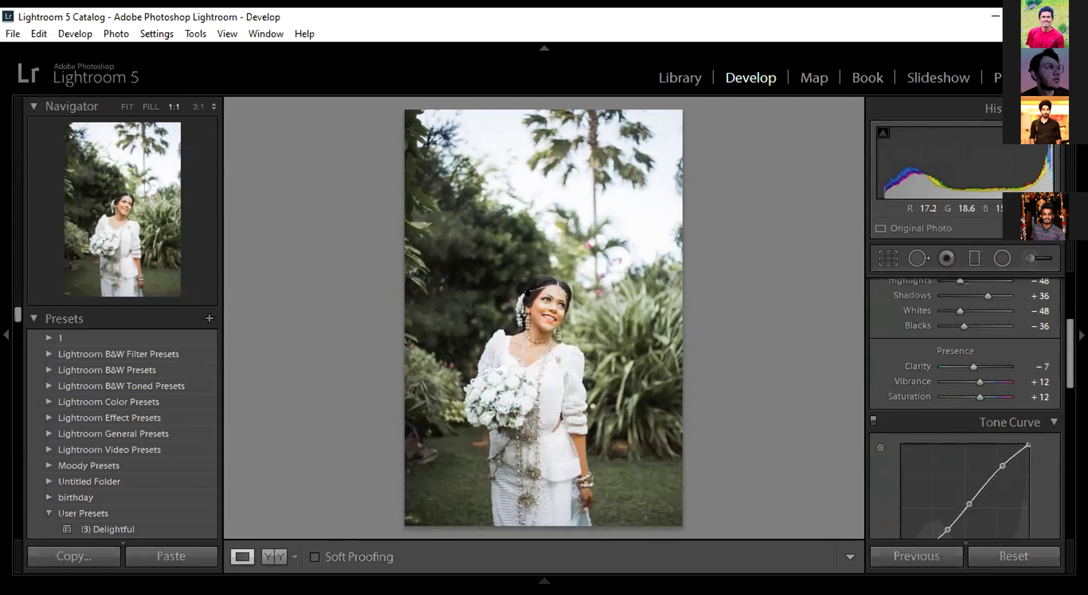
click(528, 293)
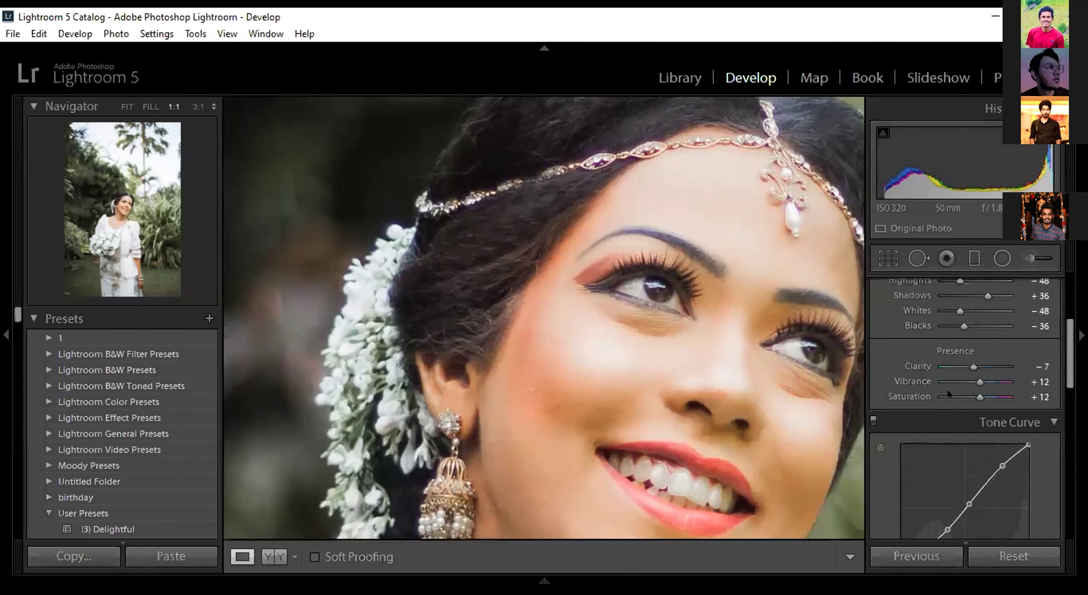
drag(974, 366, 998, 367)
click(984, 366)
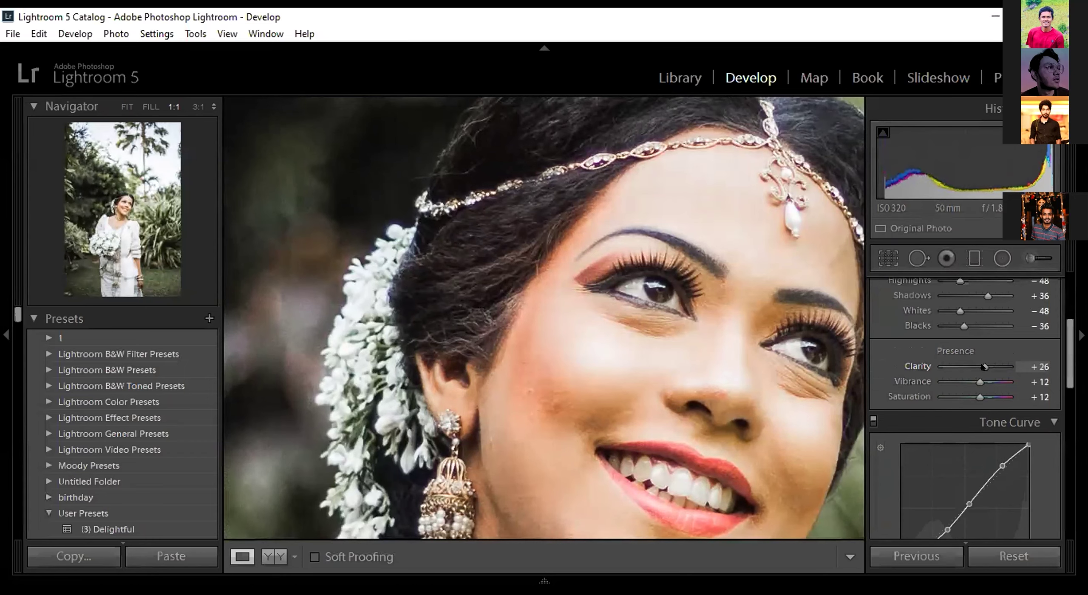
drag(974, 367, 974, 367)
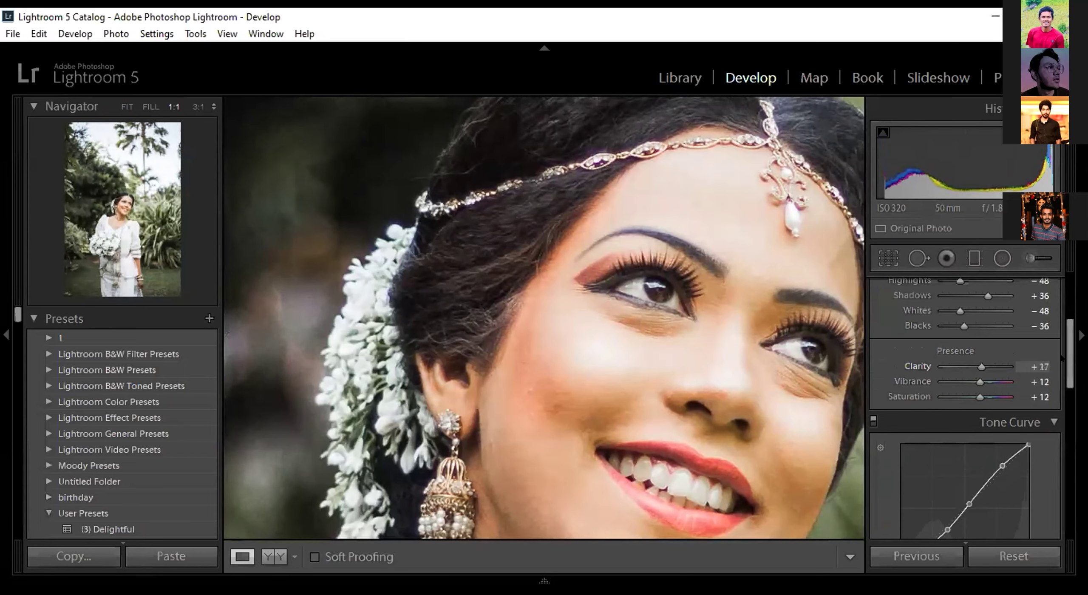
double_click(978, 366)
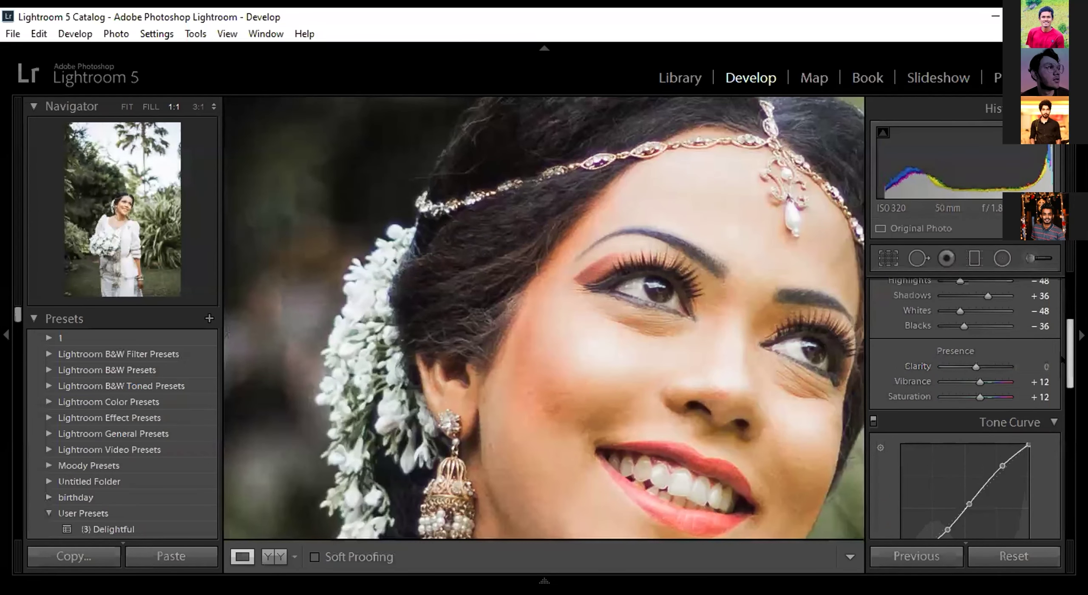
scroll(1061, 358, down, 4)
click(454, 282)
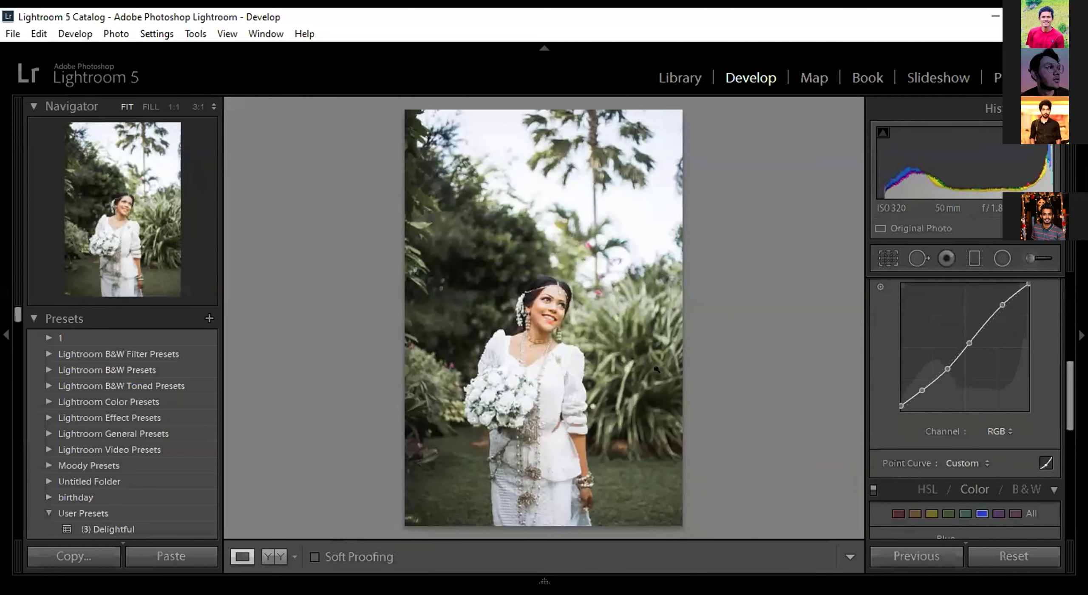
Lift the curve's black point further and set Highlights to −64 and Whites to −74.
click(901, 405)
drag(901, 405, 901, 401)
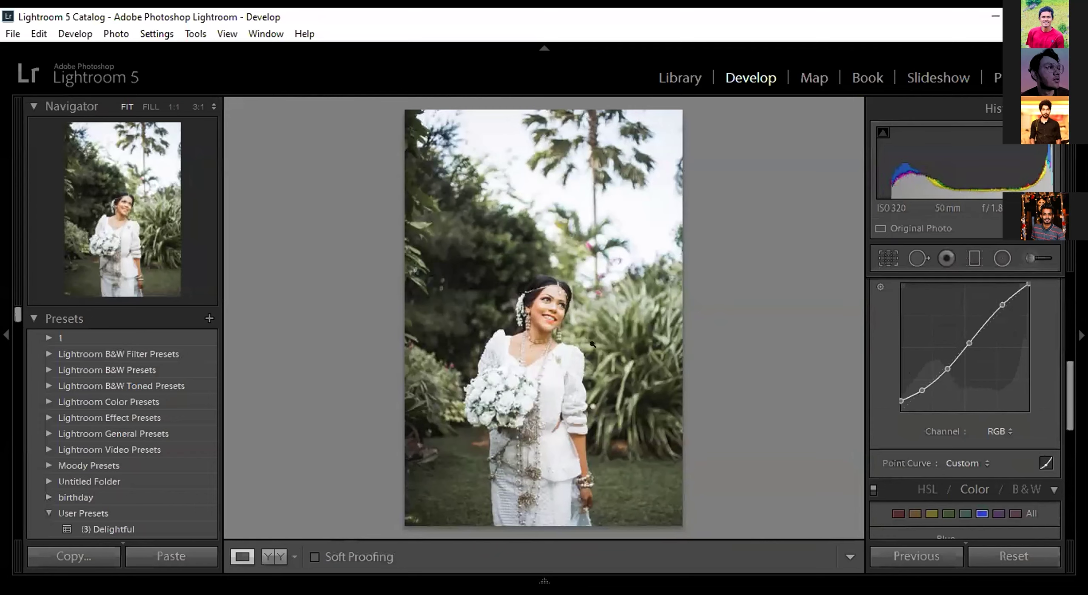
click(538, 403)
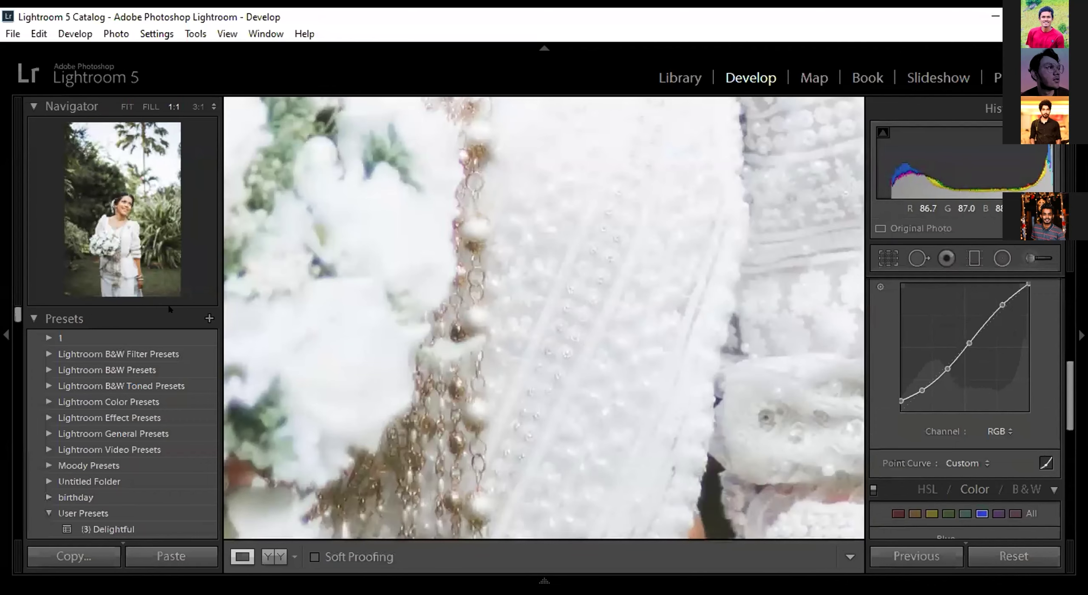
drag(1071, 366, 1057, 295)
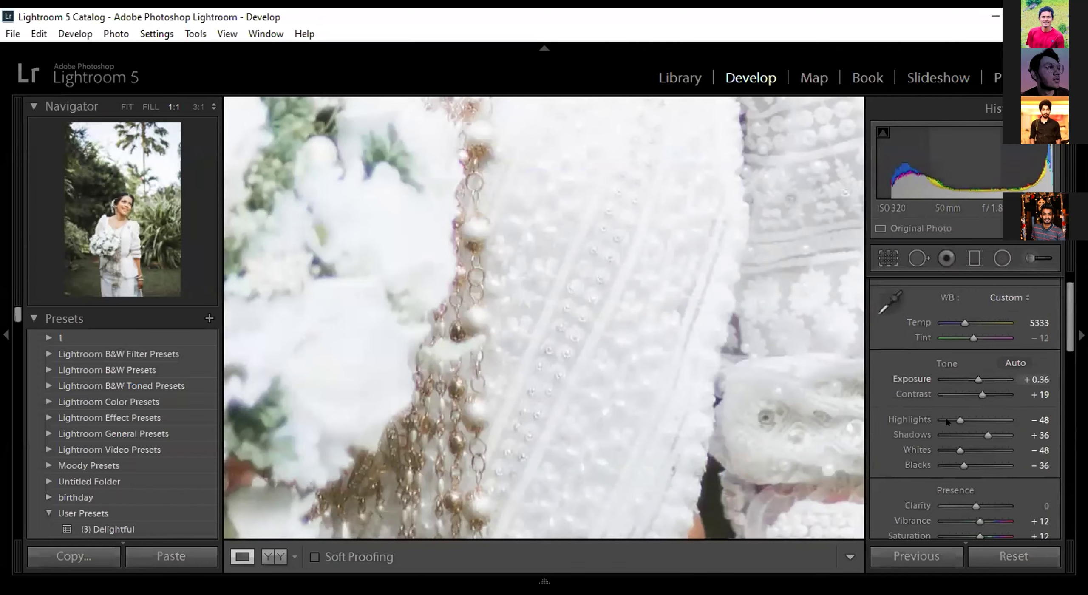
drag(959, 420, 933, 420)
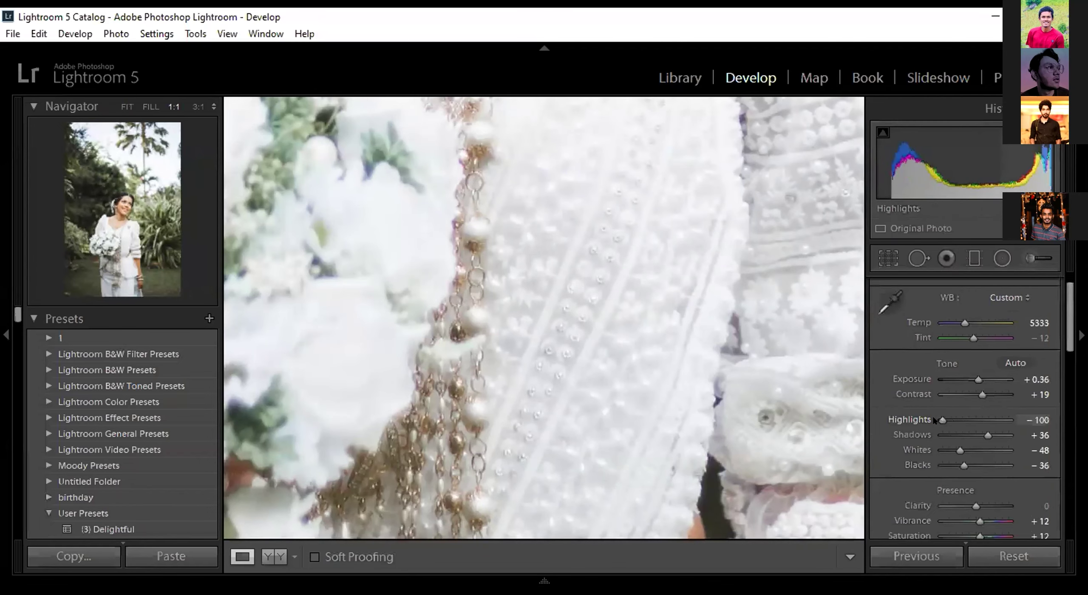
drag(933, 420, 950, 450)
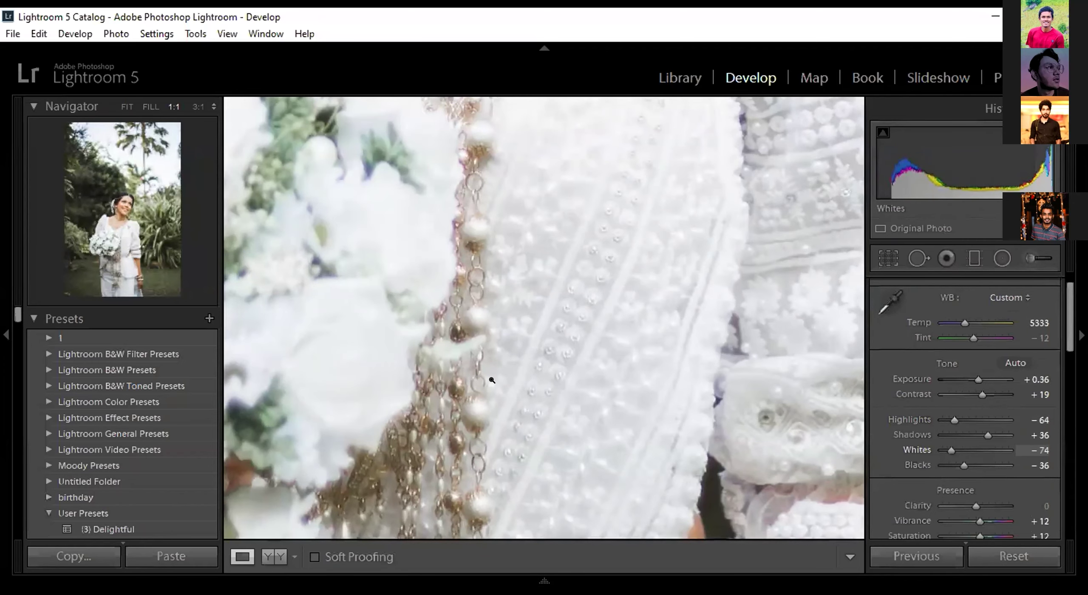
click(654, 296)
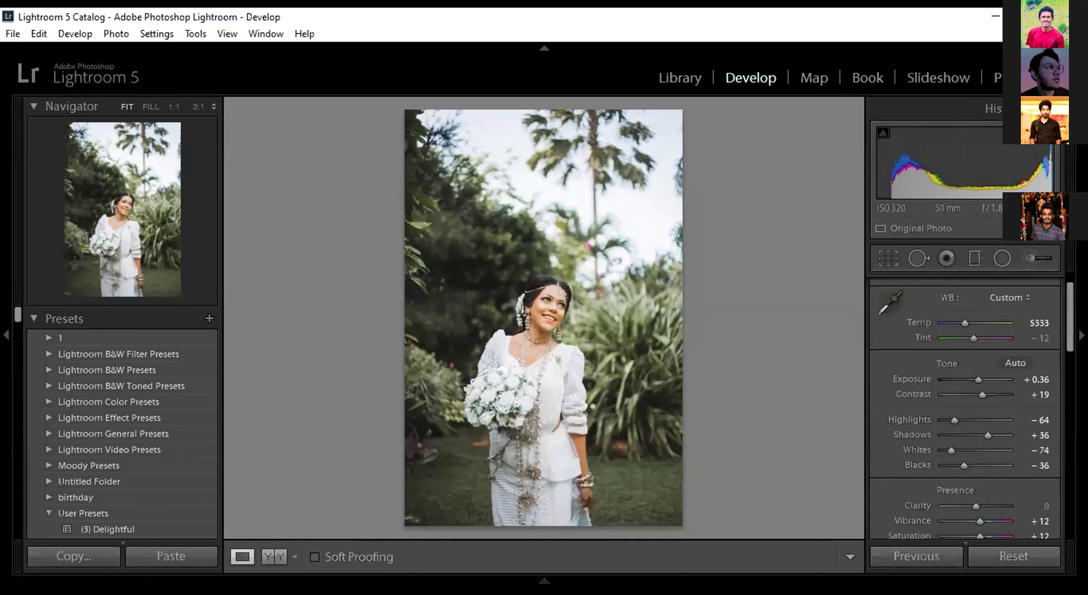
Show the filmstrip and select the bride portrait plus its two neighbouring photos.
mouse_move(544, 591)
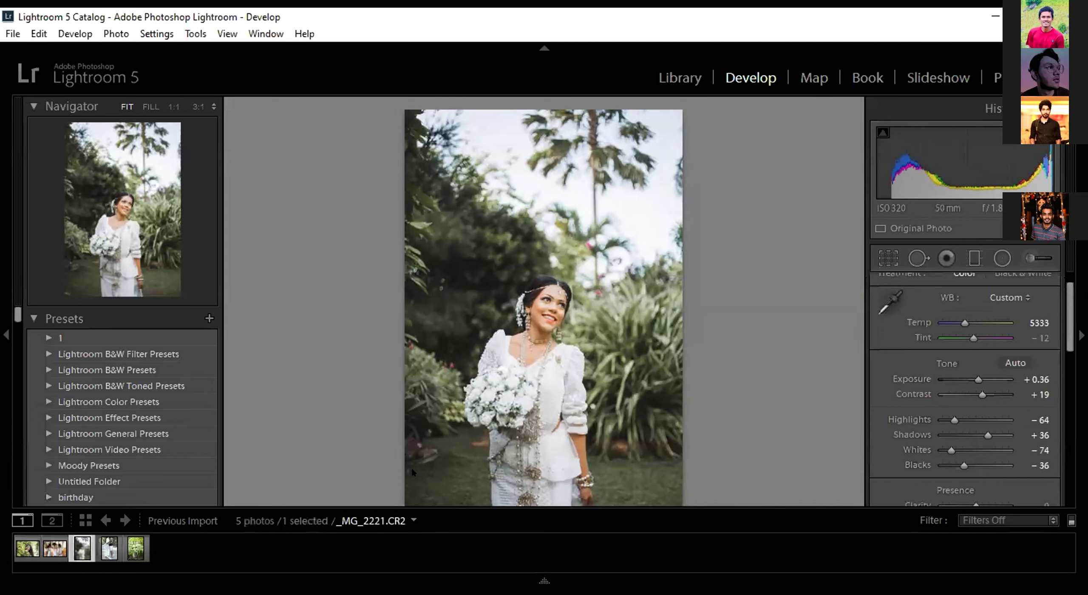
key(t)
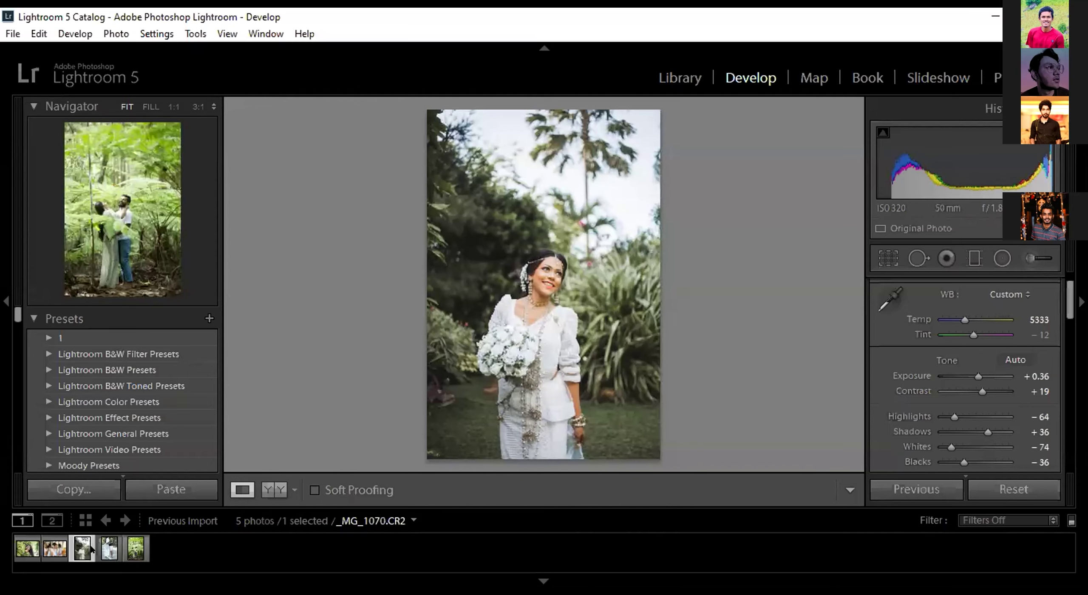
shift+click(137, 548)
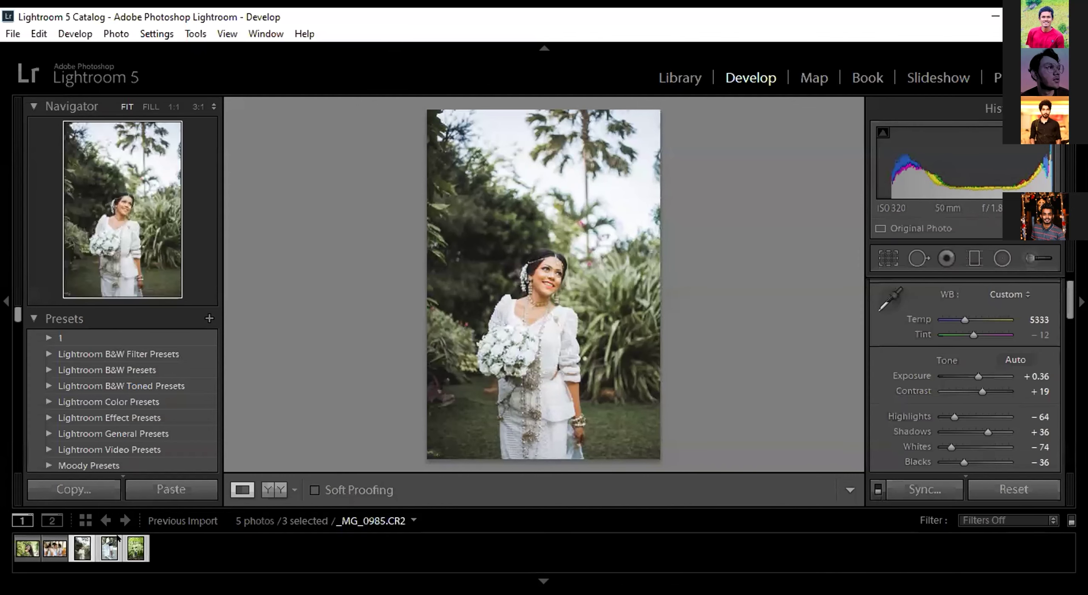
key(ctrl)
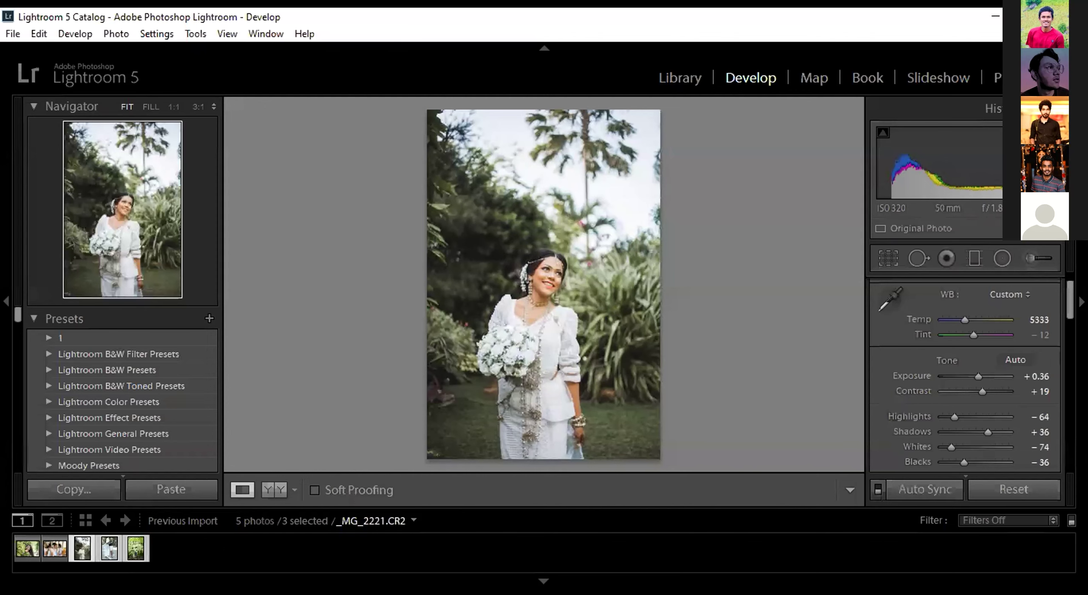
key(ctrl+z)
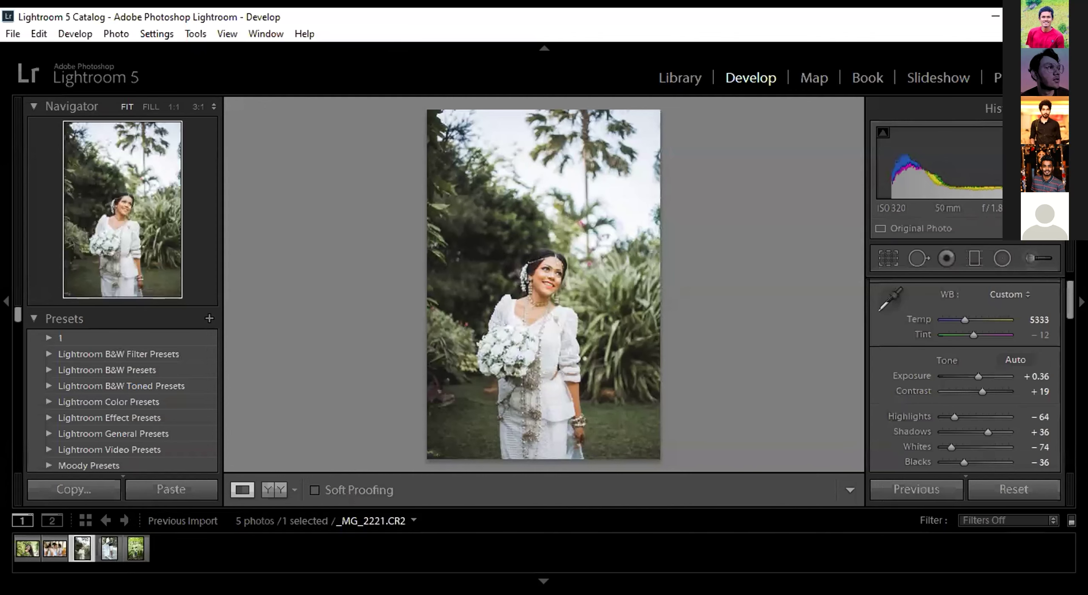
key(ctrl+y)
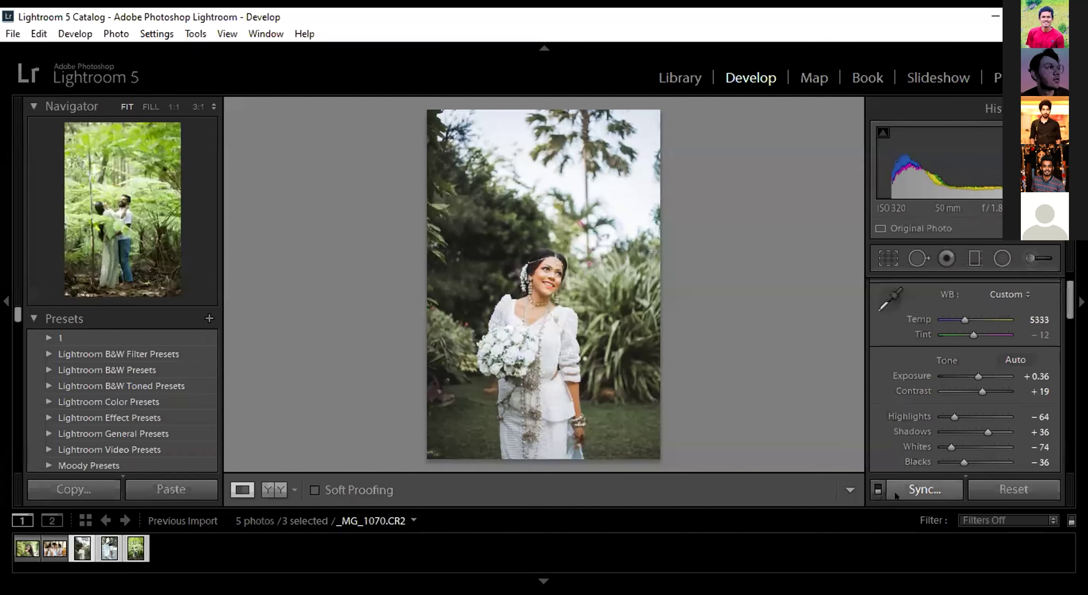
click(927, 489)
scroll(1059, 303, down, 1)
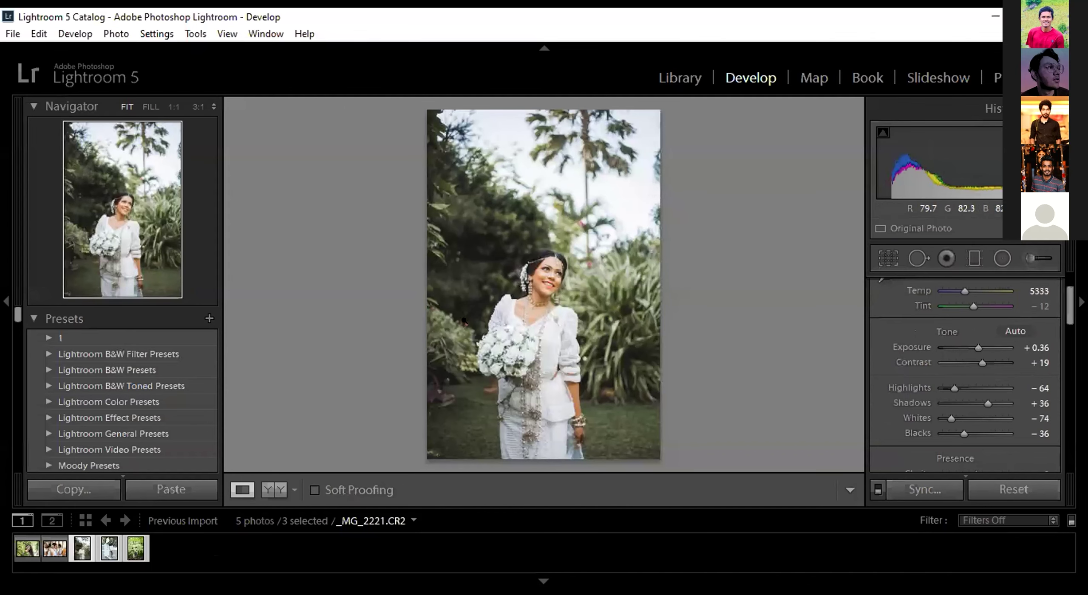
Synchronize the bride portrait's checked develop settings to the two other selected photos.
click(928, 487)
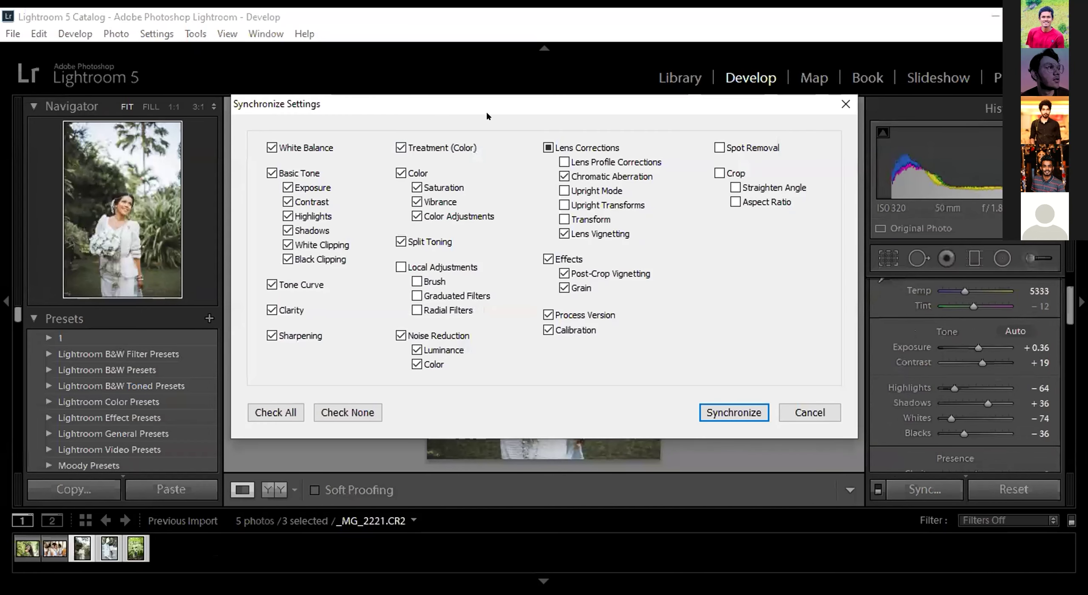
drag(486, 112, 433, 143)
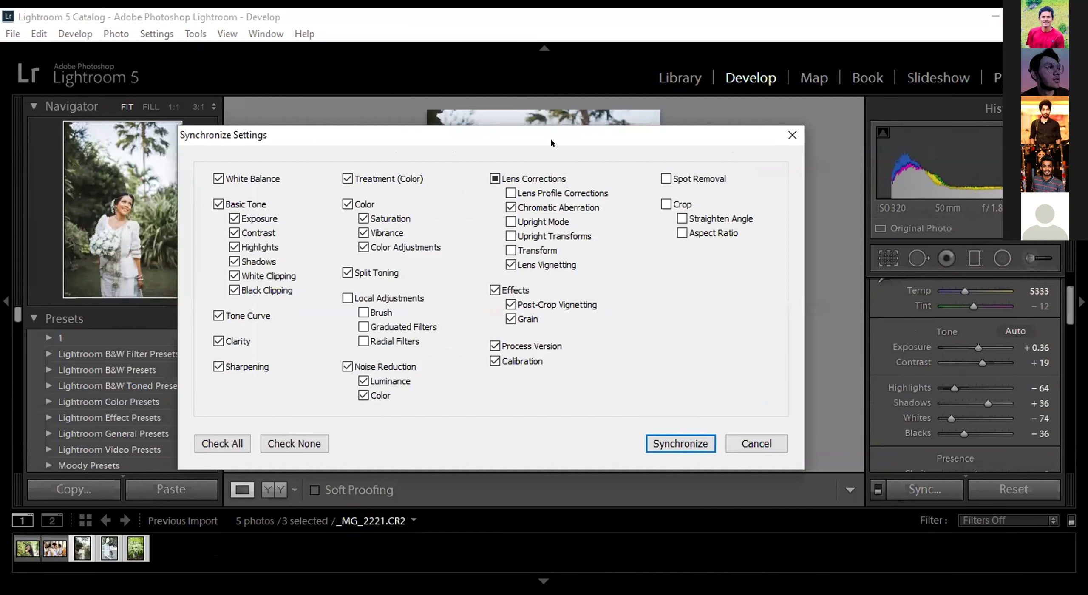
drag(550, 138, 514, 225)
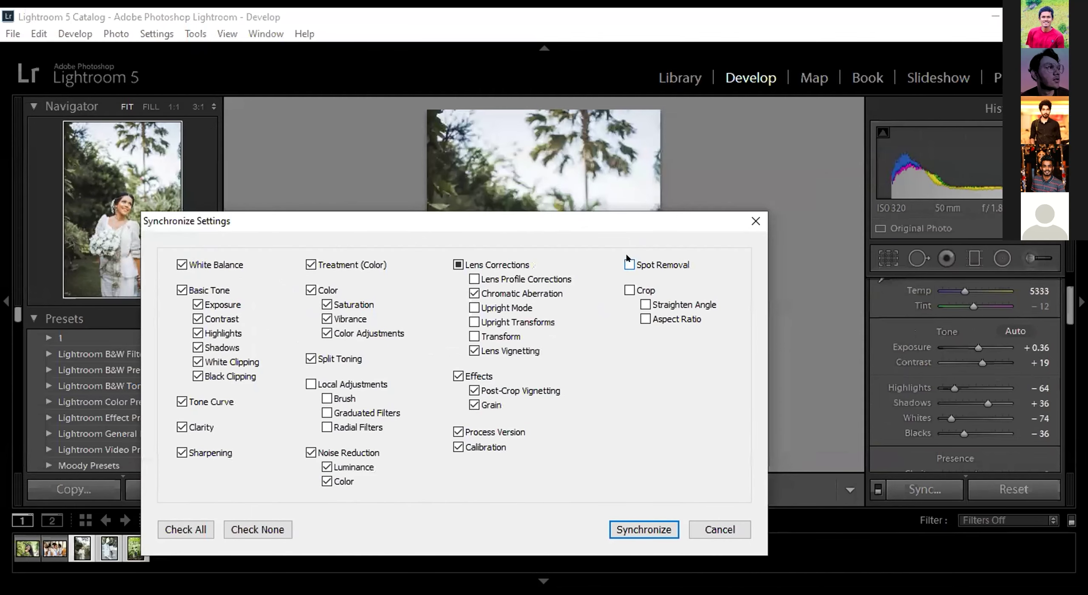
drag(563, 215, 655, 237)
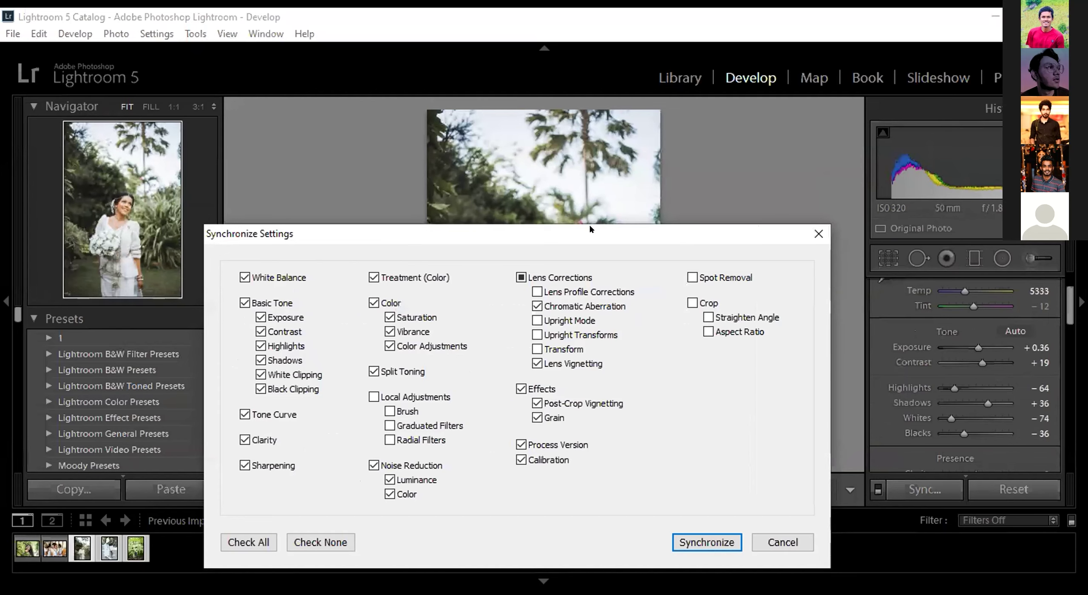
drag(590, 226, 510, 211)
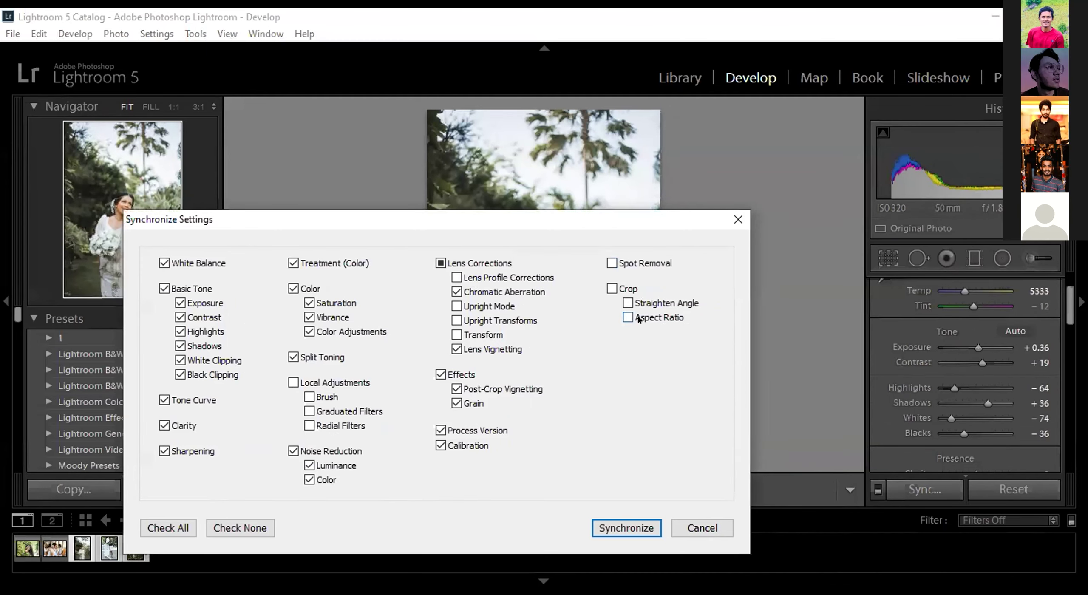
click(625, 532)
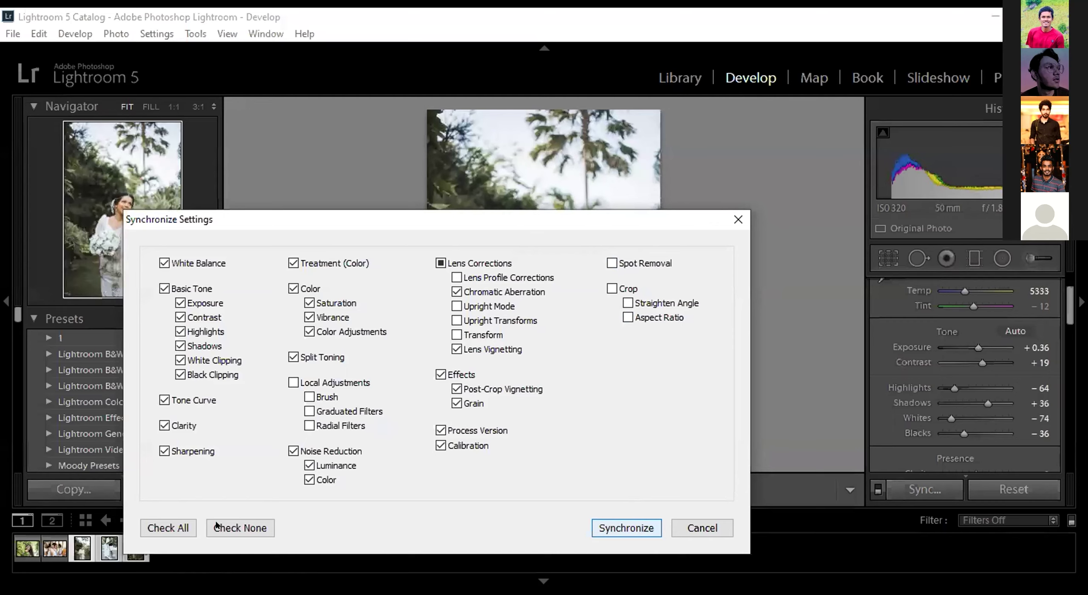
Preview the road, ferns and bride photos, then open _MG_0985.CR2.
click(105, 549)
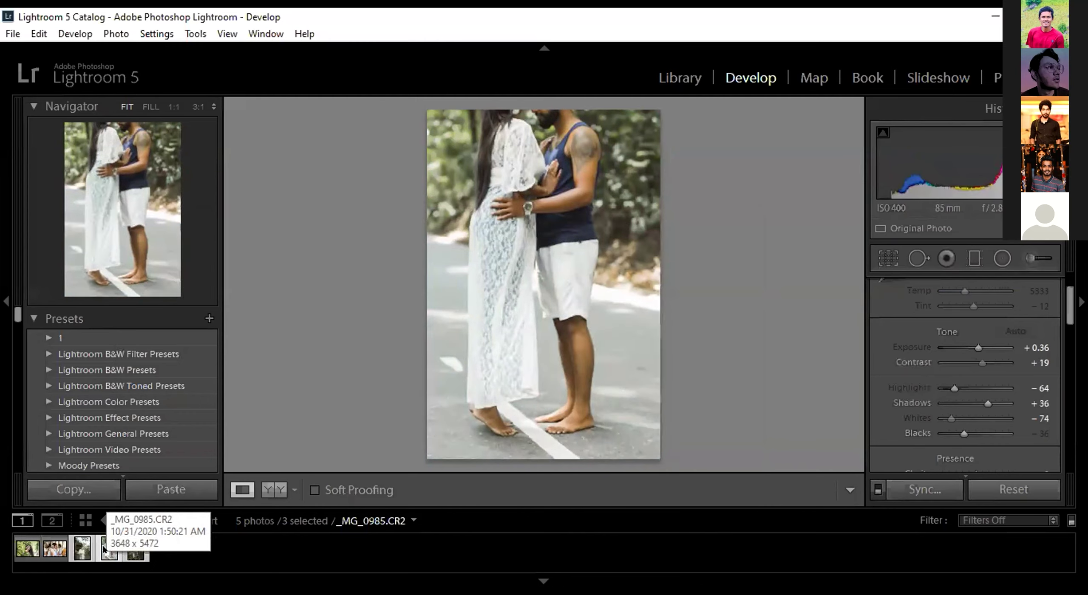
click(132, 549)
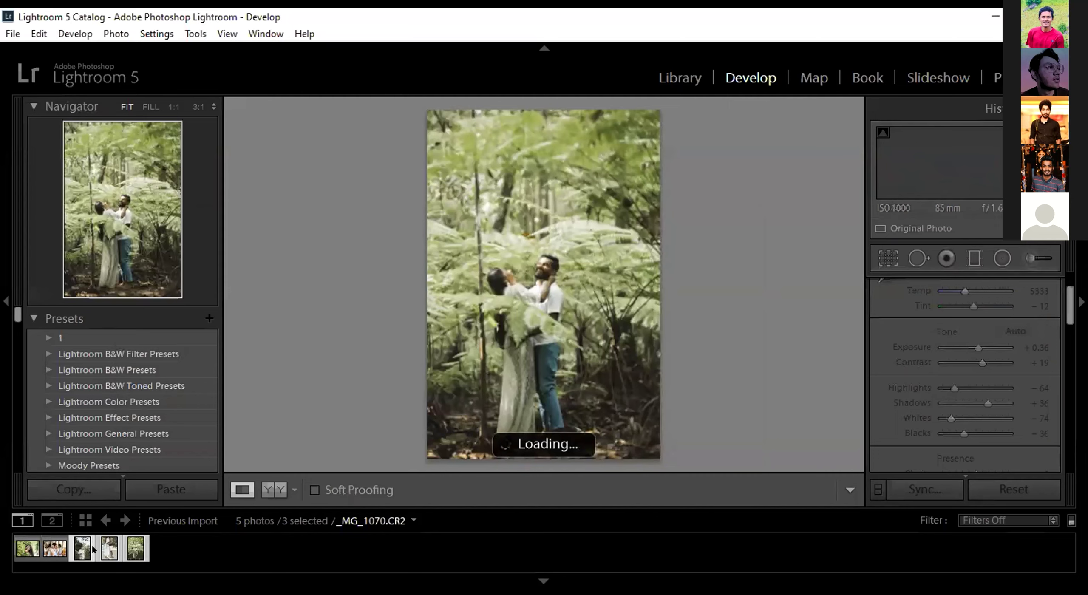
click(82, 549)
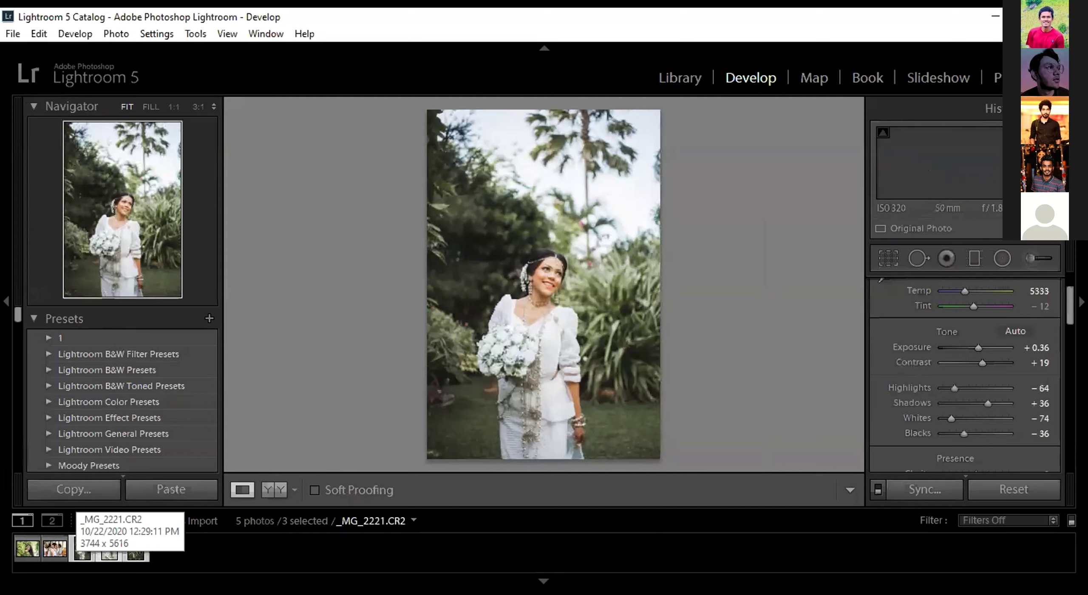
key(Left)
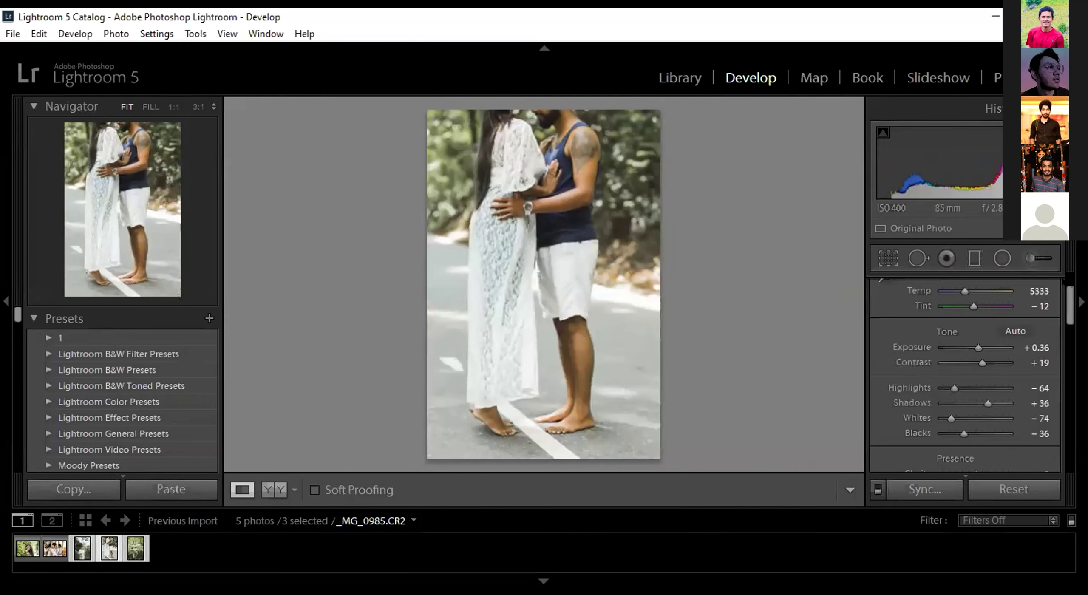
Set the couple photo's Exposure to +0.71 and Temp to 6167, leaving Tint at -12.
scroll(973, 420, up, 3)
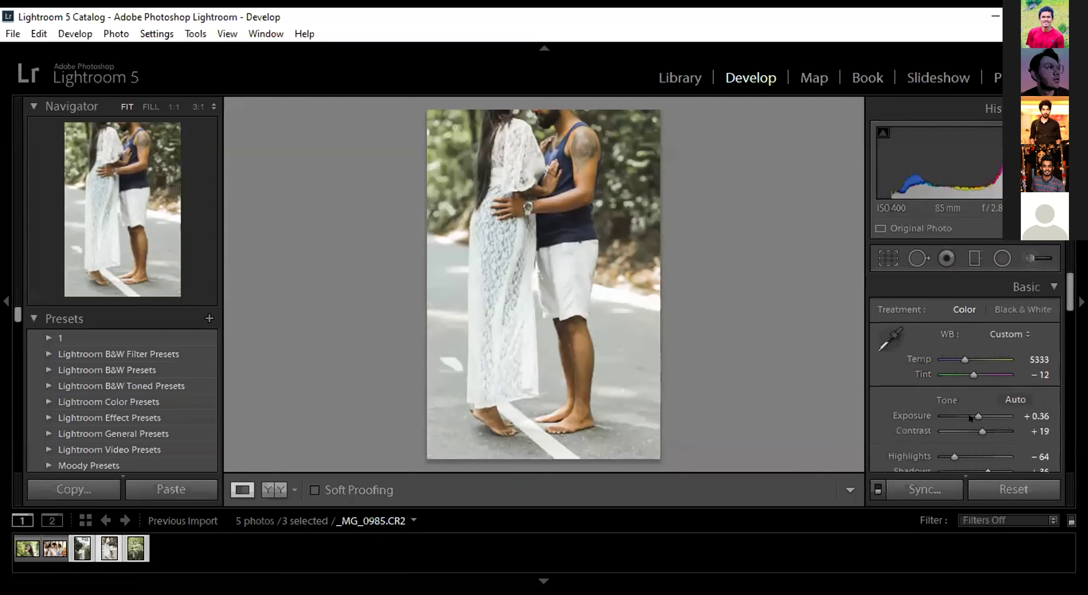
drag(973, 417, 975, 416)
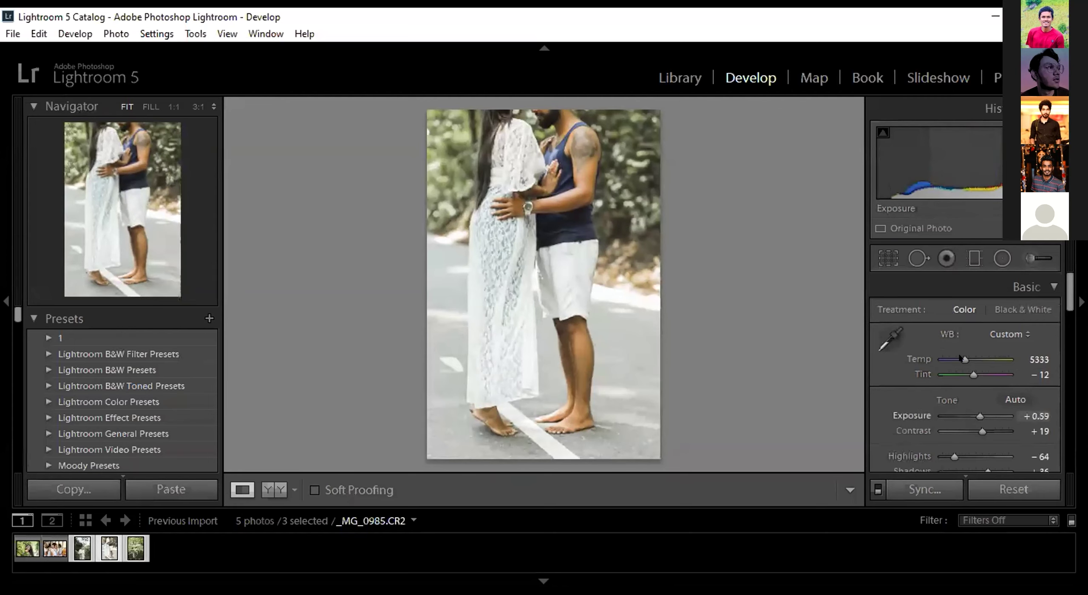
drag(969, 358, 970, 358)
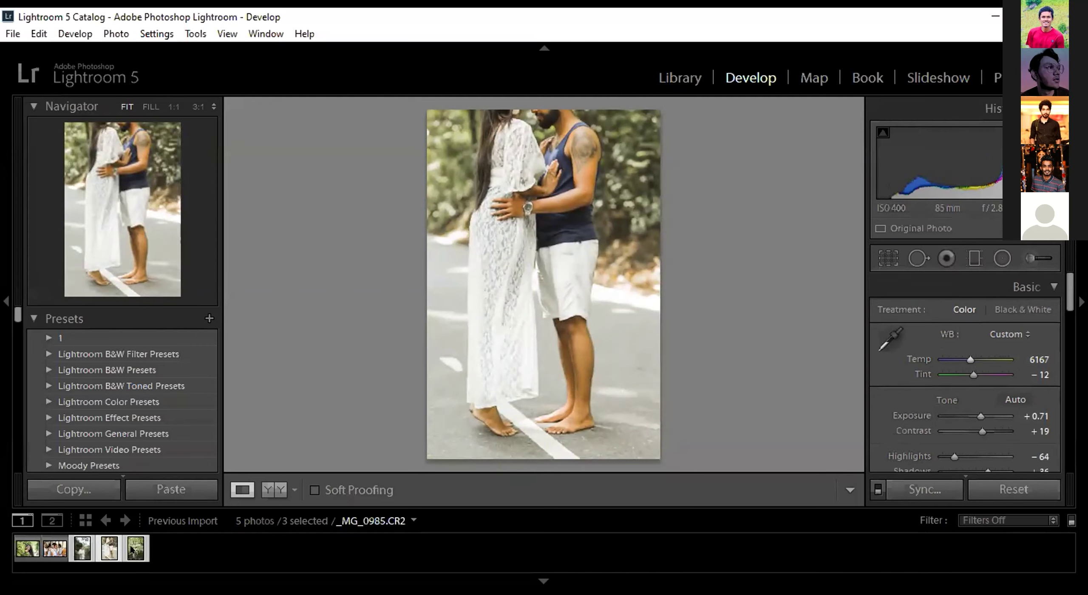
scroll(16, 297, down, 8)
scroll(64, 397, up, 8)
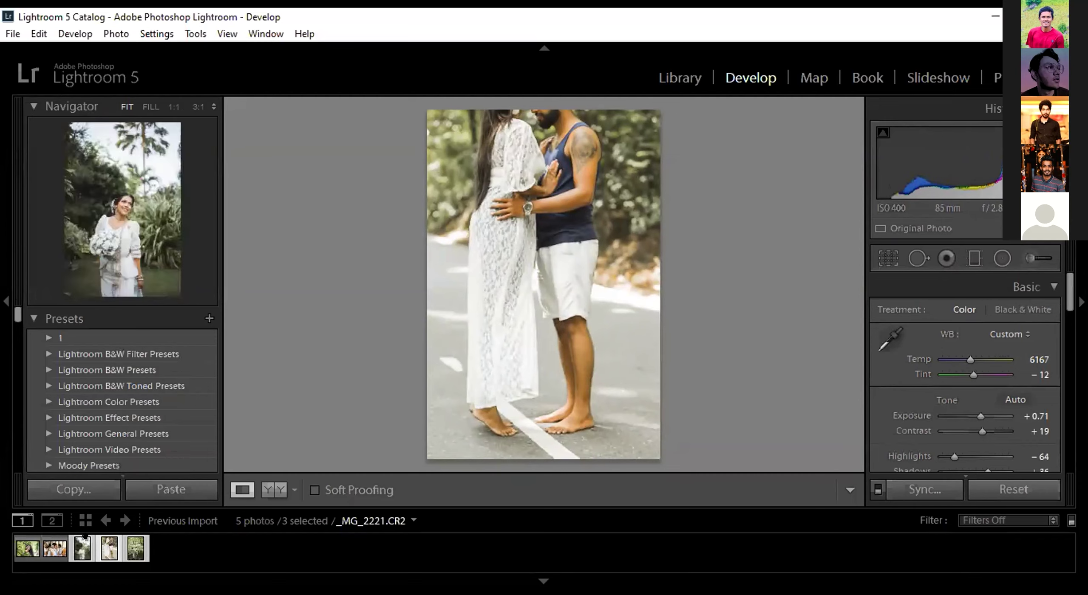
Undo the couple photo's temperature and exposure tweaks, the selection changes and the settings sync.
key(ctrl+z)
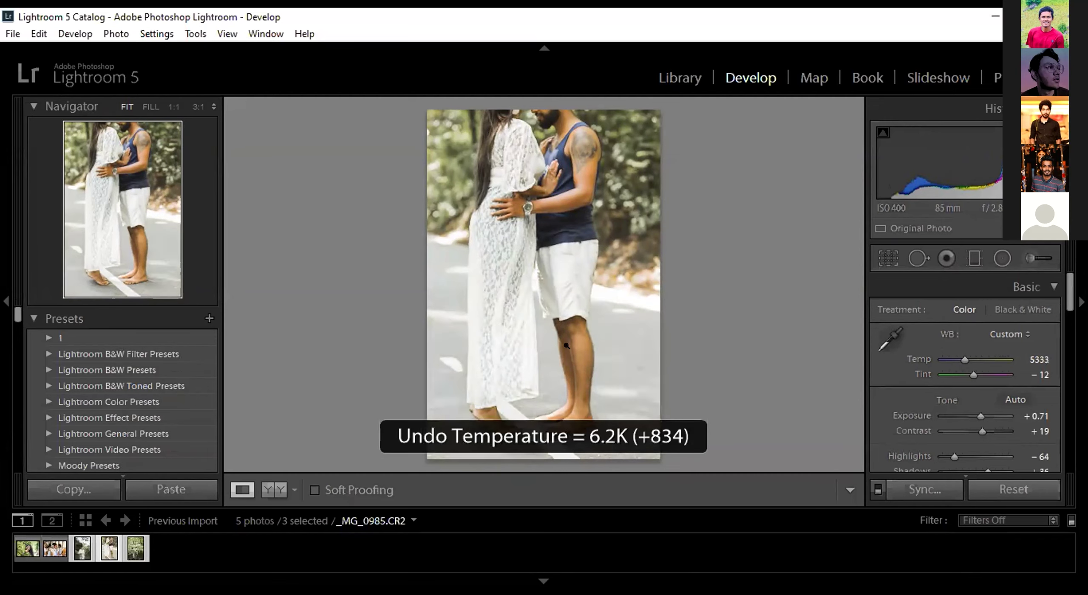
key(ctrl+z)
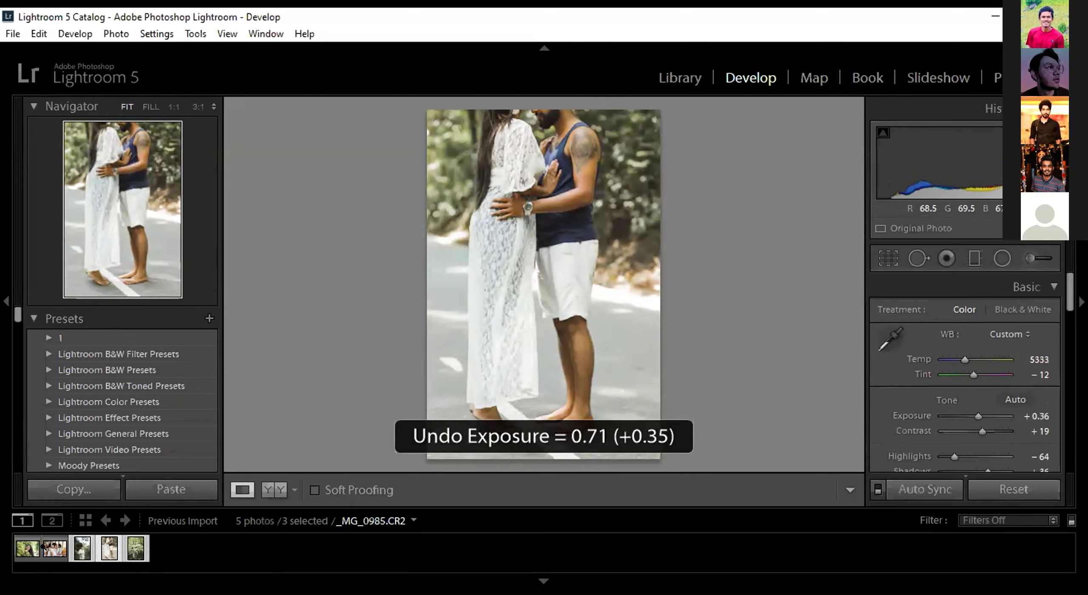
key(ctrl+z)
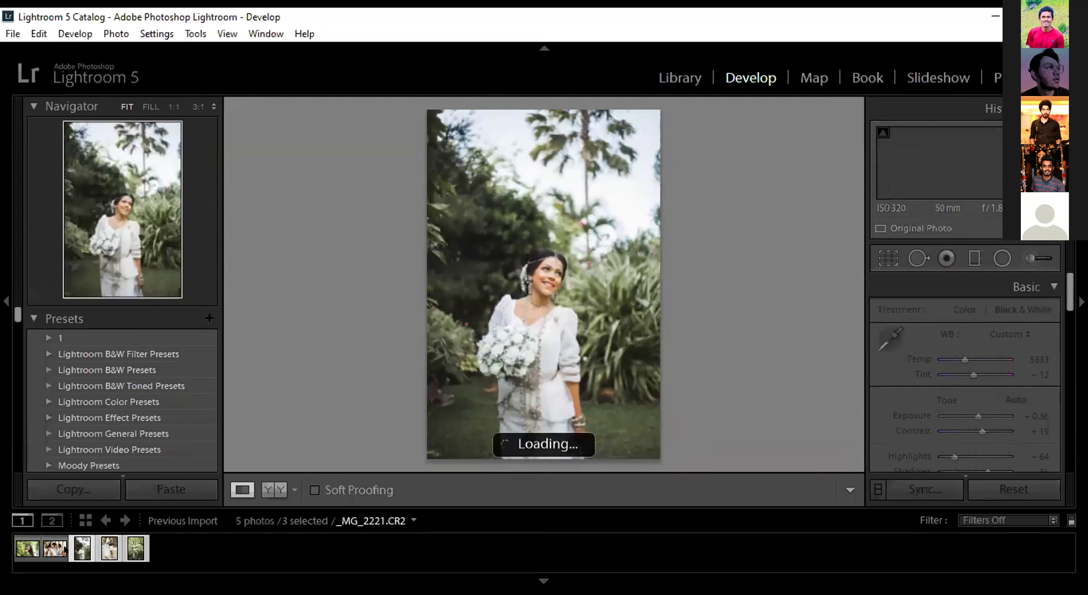
key(ctrl+z)
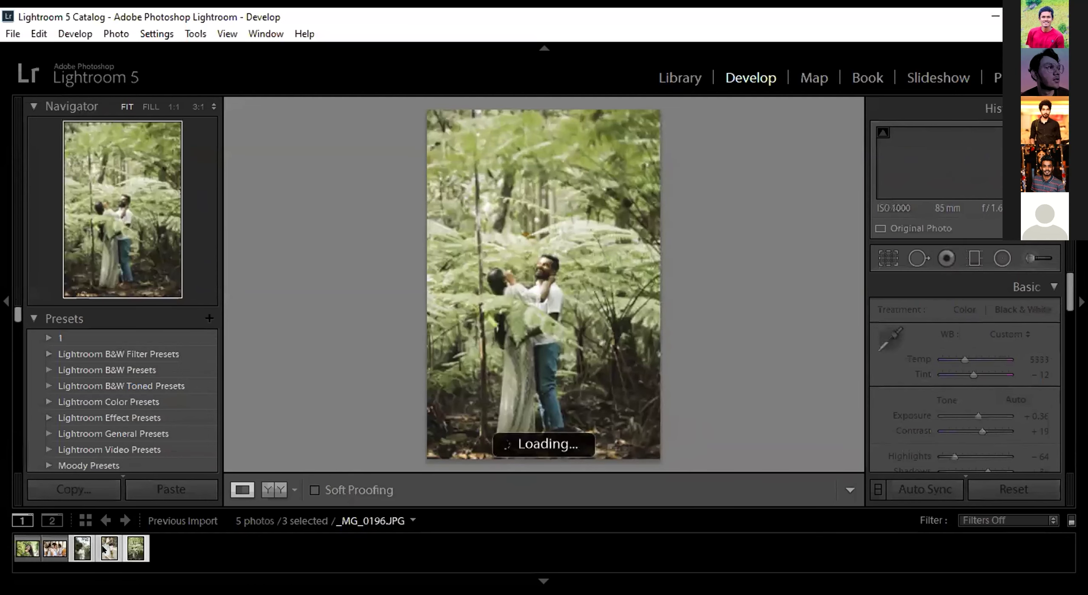
key(ctrl+z)
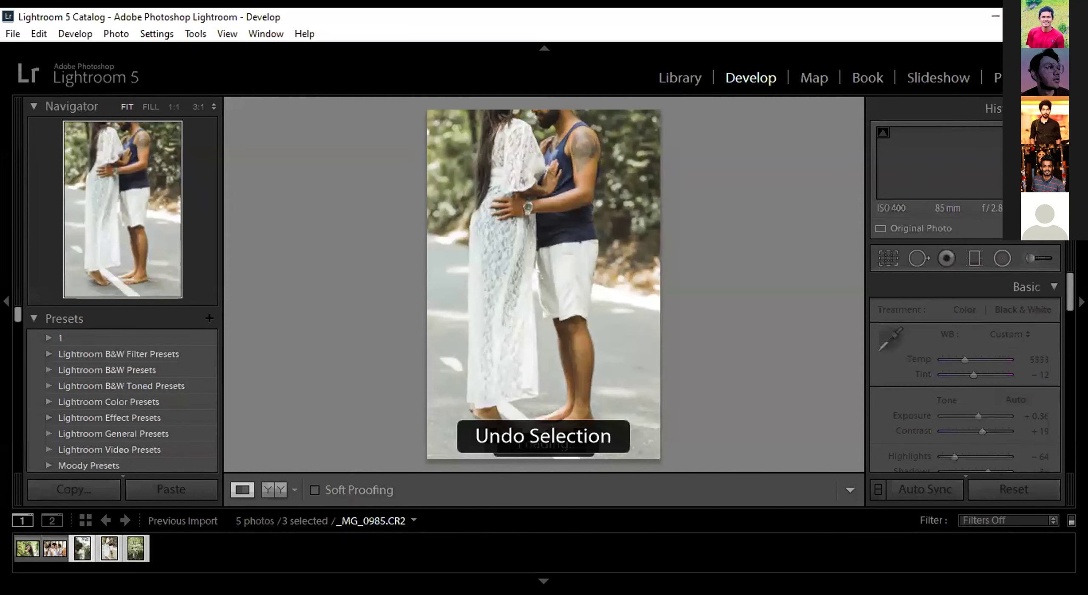
key(ctrl+z)
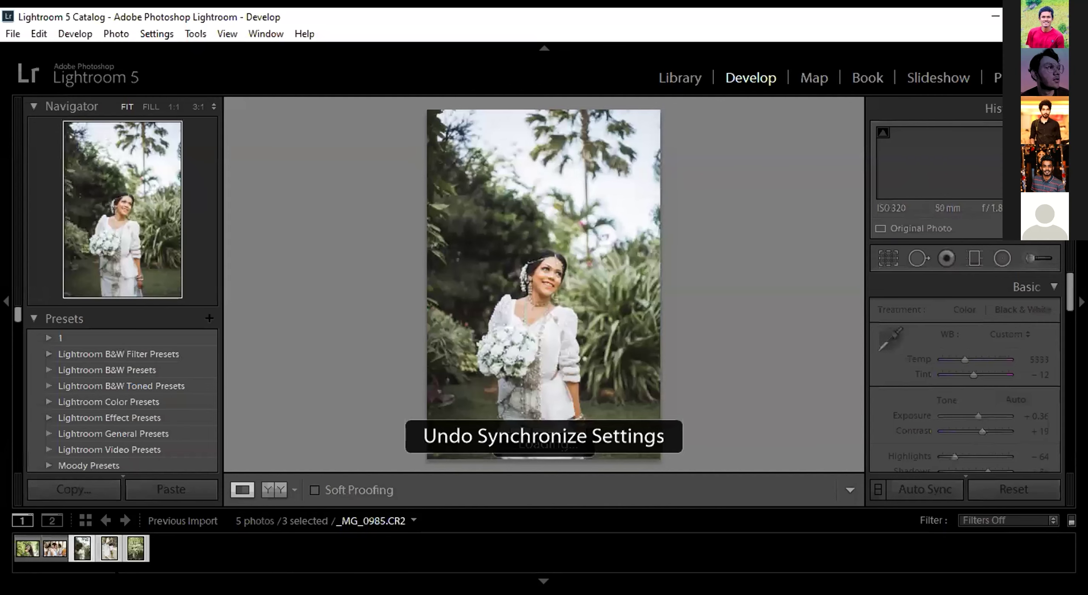
key(ctrl+z)
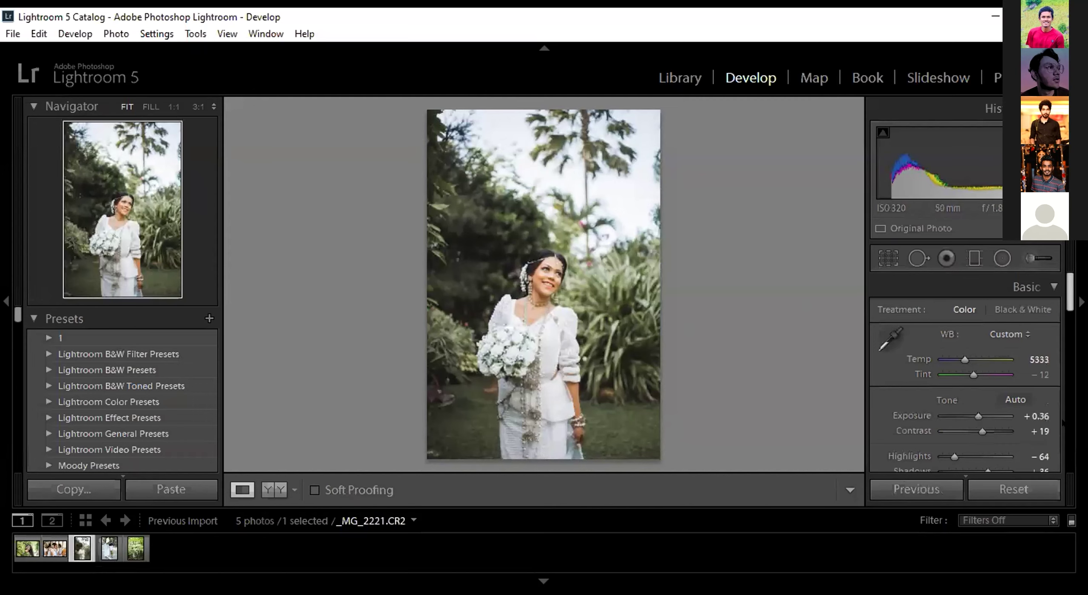
scroll(1063, 422, down, 3)
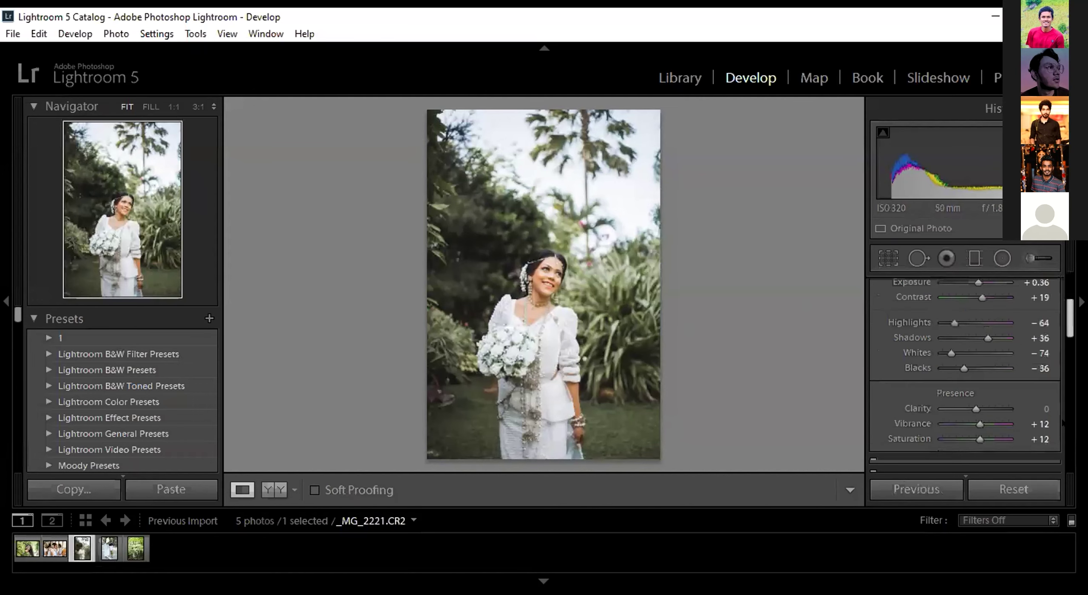
scroll(1063, 422, down, 10)
scroll(1060, 298, up, 1)
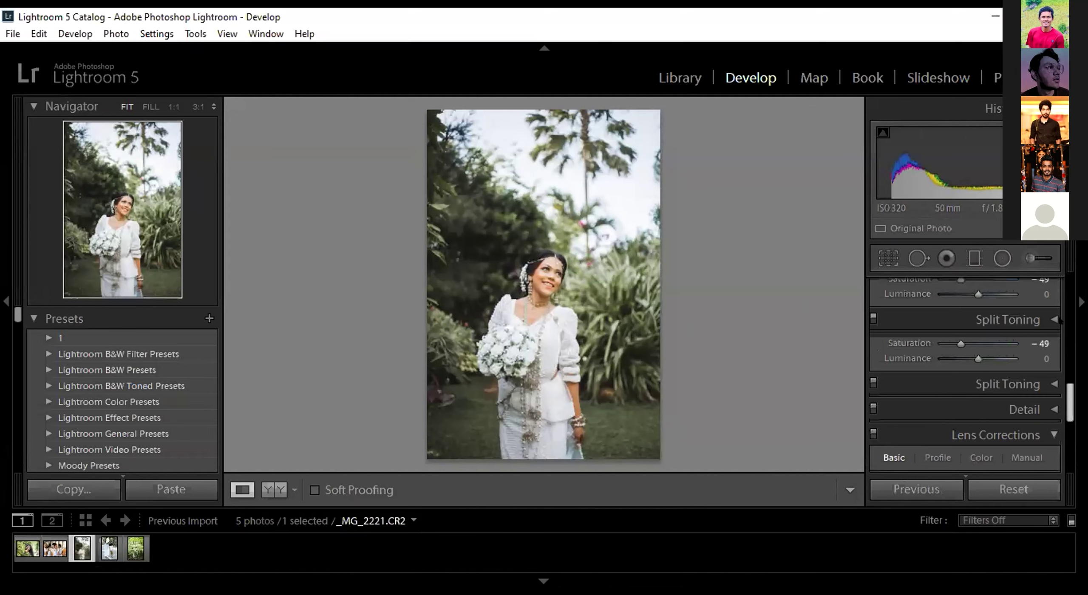
scroll(1060, 320, up, 12)
scroll(1059, 347, down, 2)
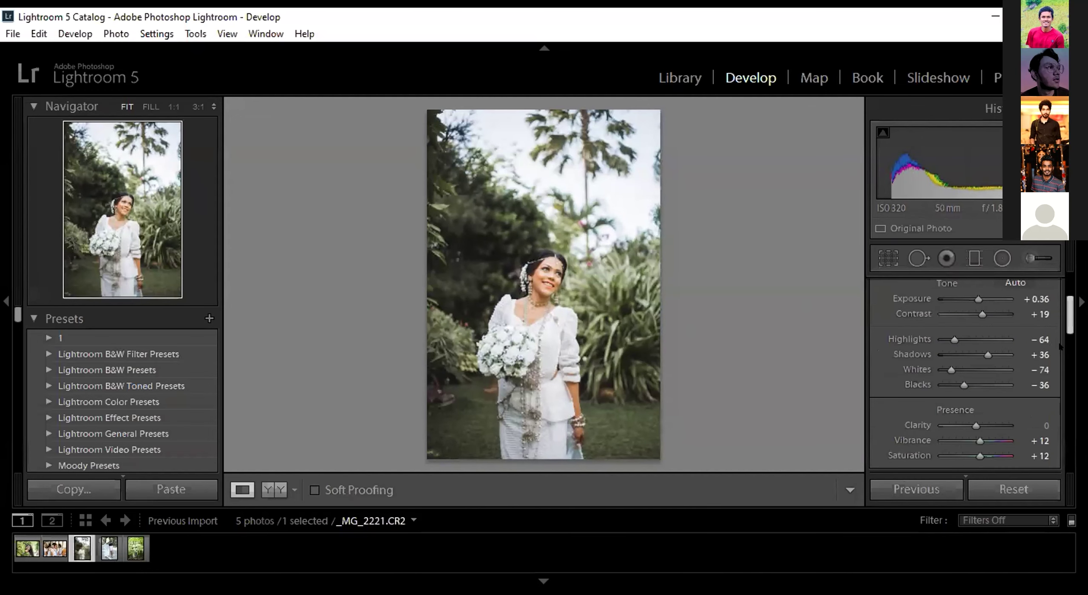
scroll(1059, 347, down, 2)
scroll(1059, 347, down, 3)
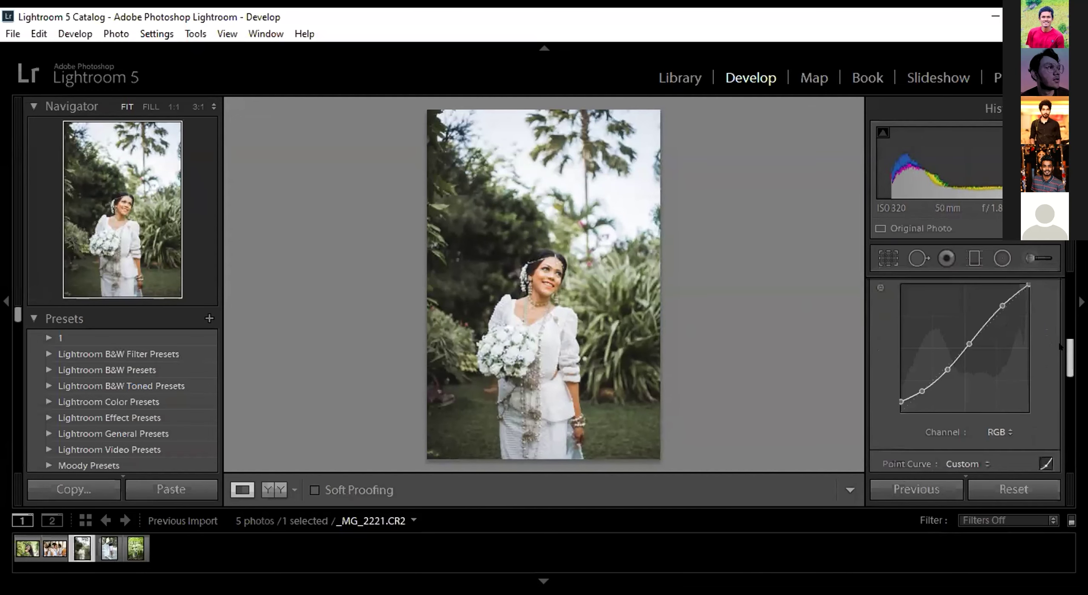
scroll(1059, 347, down, 1)
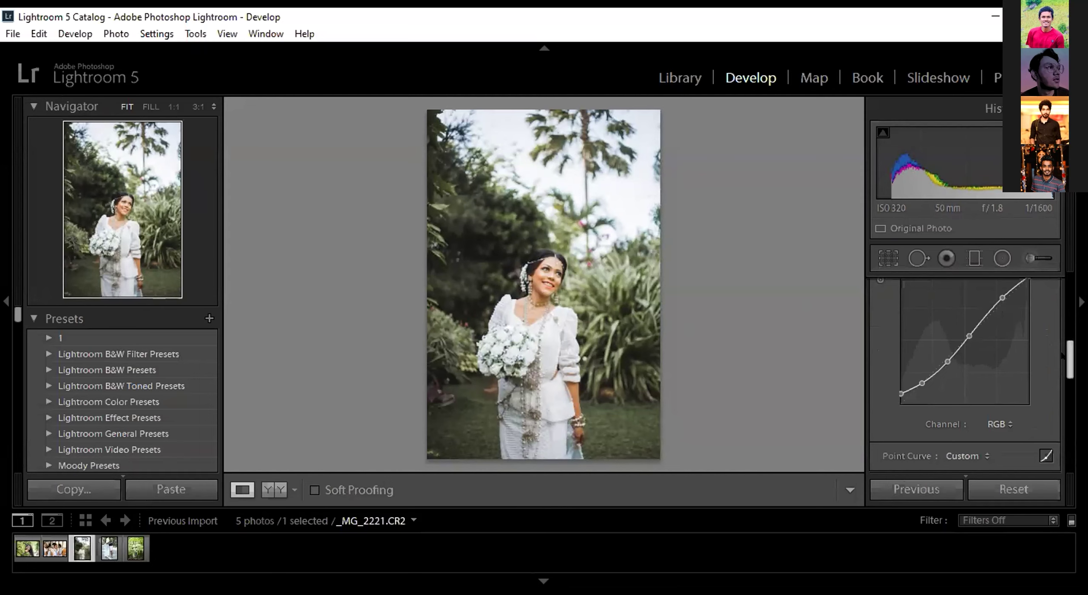
scroll(1063, 357, up, 5)
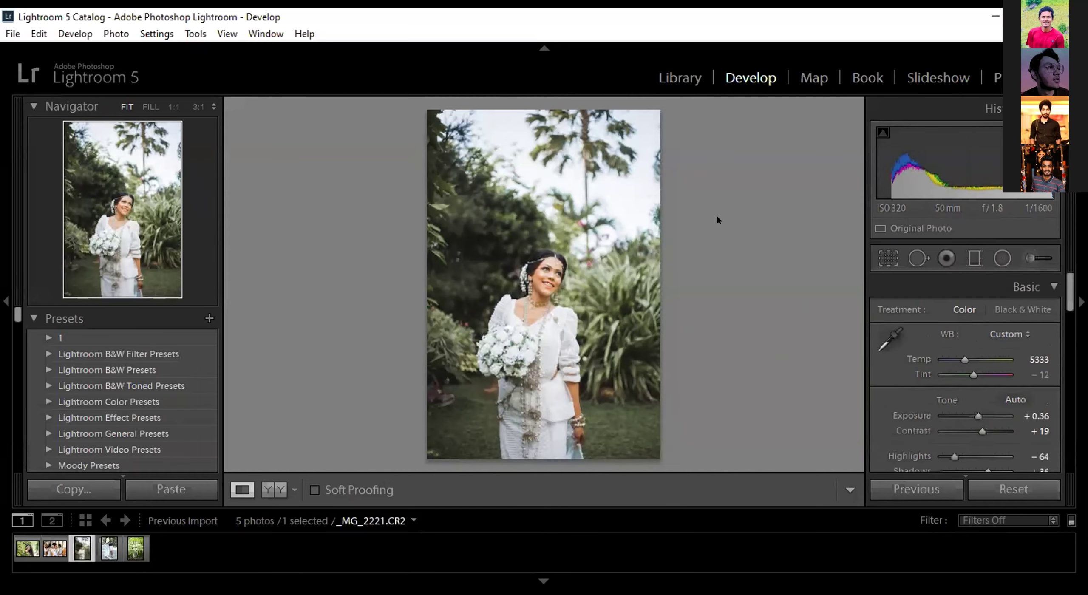
scroll(1061, 278, down, 3)
scroll(1061, 278, up, 3)
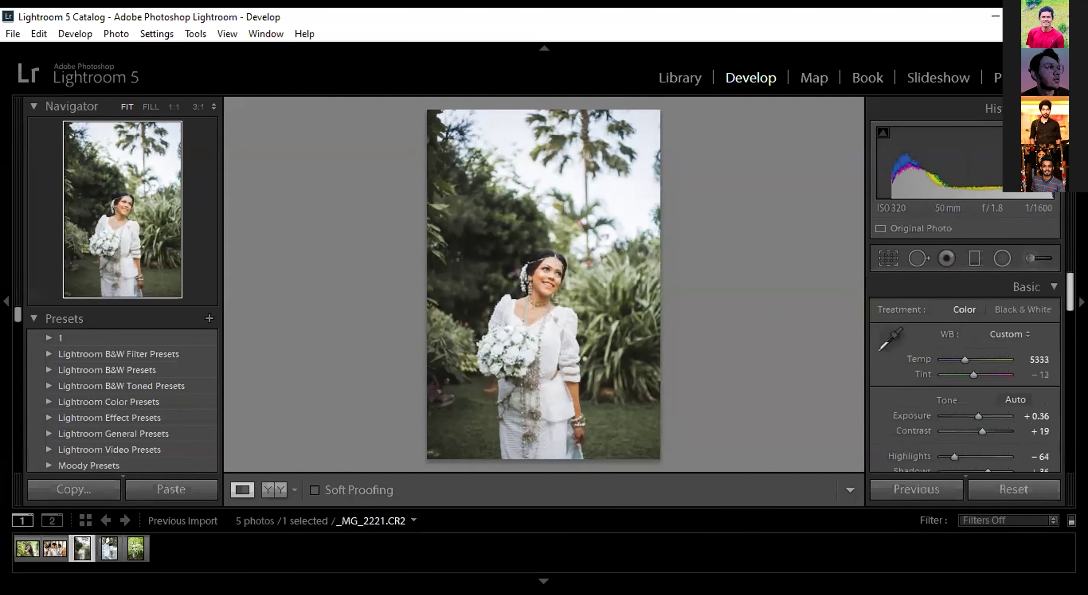
Create a develop preset named 'inss simplicity' with all settings, including Basic Tone and Tone Curve, checked.
click(209, 318)
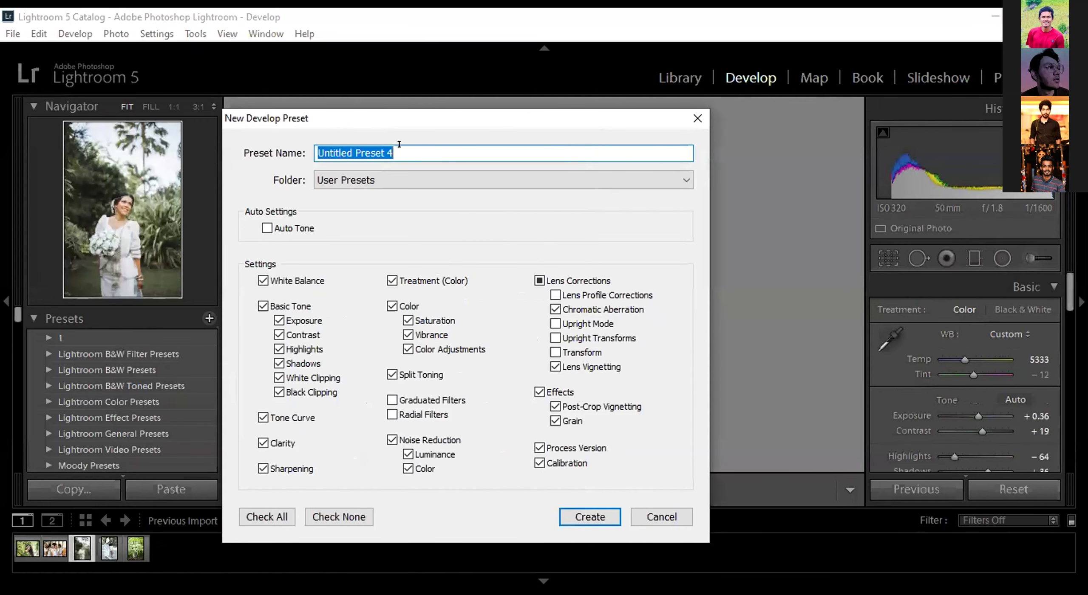
key(BackSpace)
text(inss)
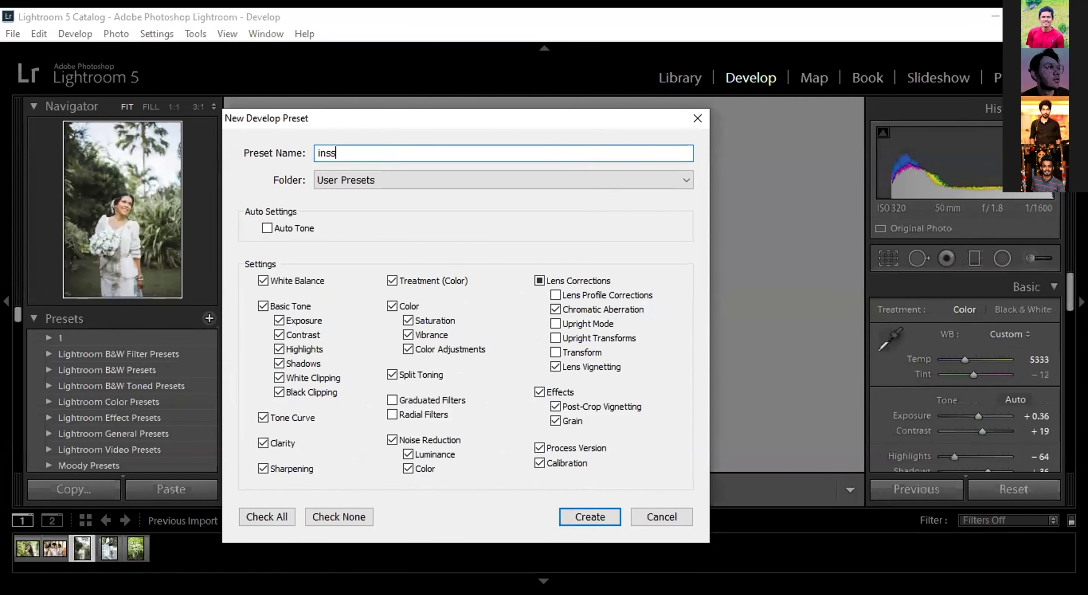
text( simplicity)
drag(421, 114, 451, 102)
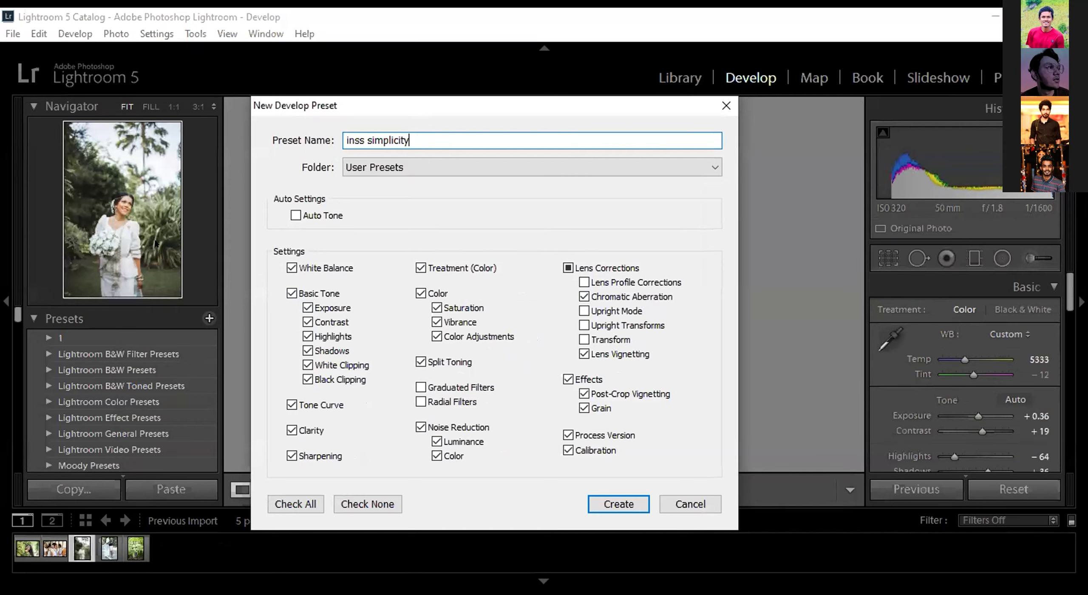
click(308, 307)
click(308, 307)
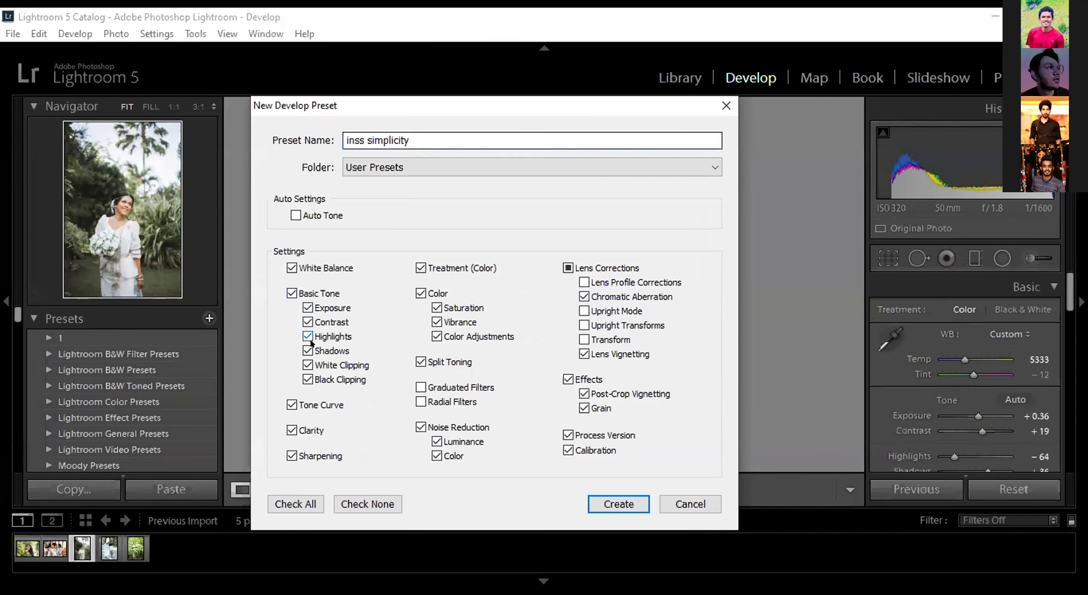
click(290, 405)
click(291, 405)
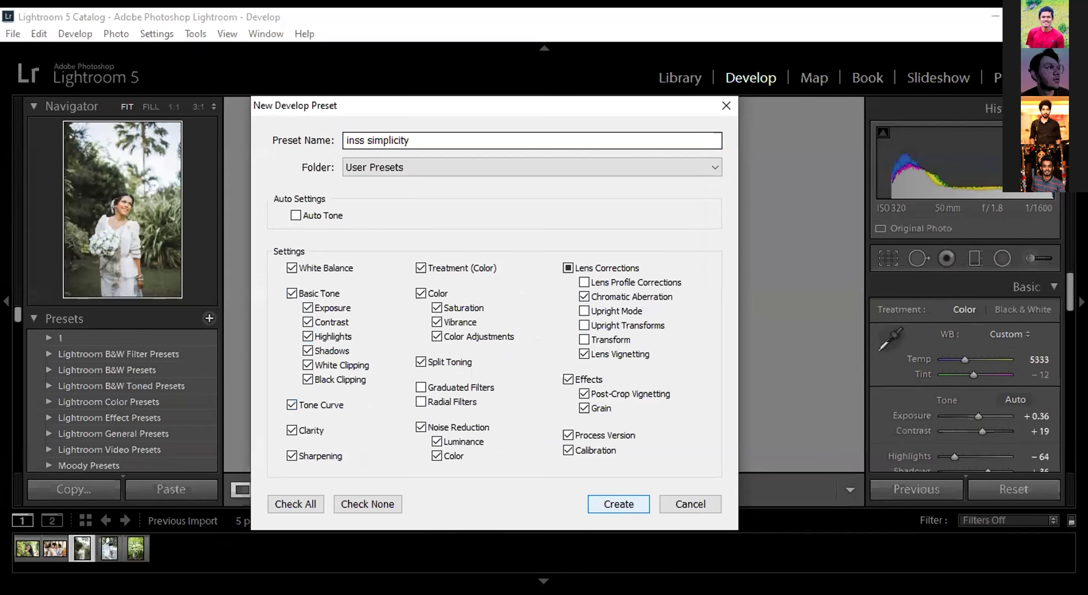
click(618, 504)
Hide and restore the left panel, then expand the User Presets folder in Presets.
click(6, 301)
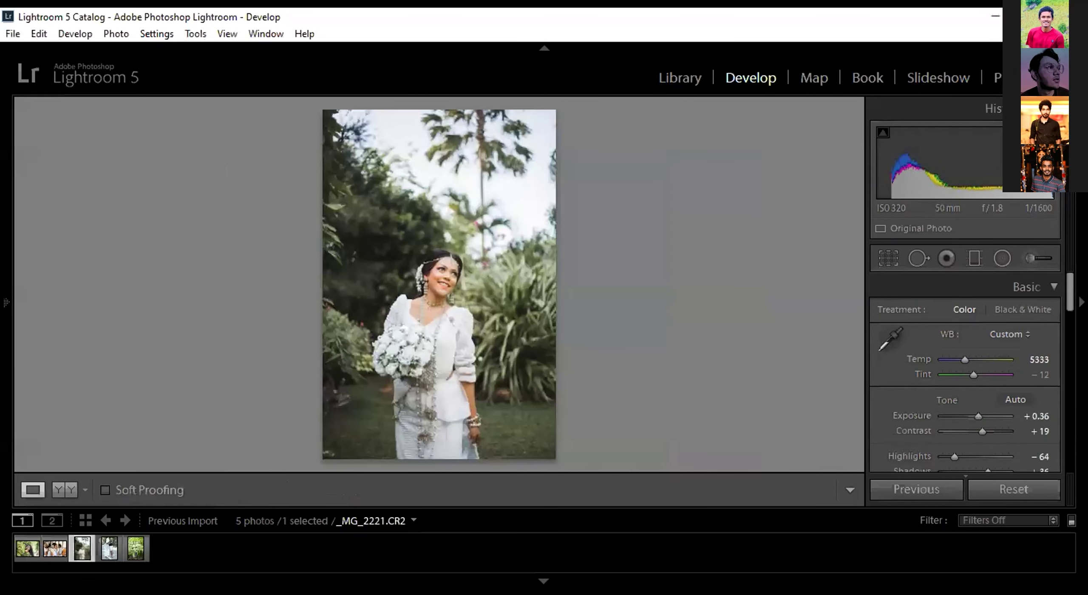
click(6, 301)
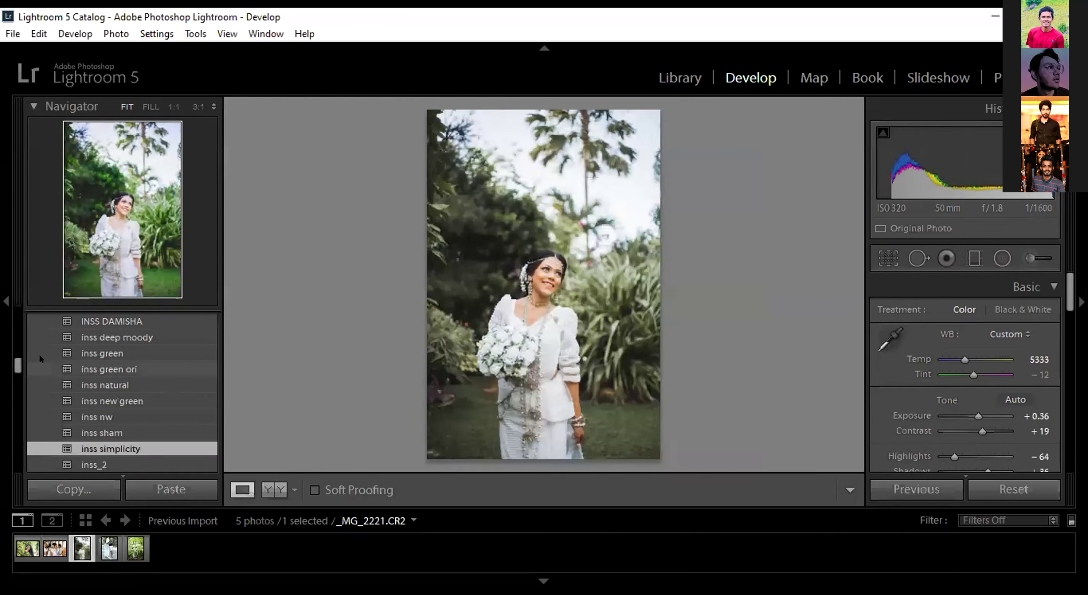
drag(18, 364, 17, 320)
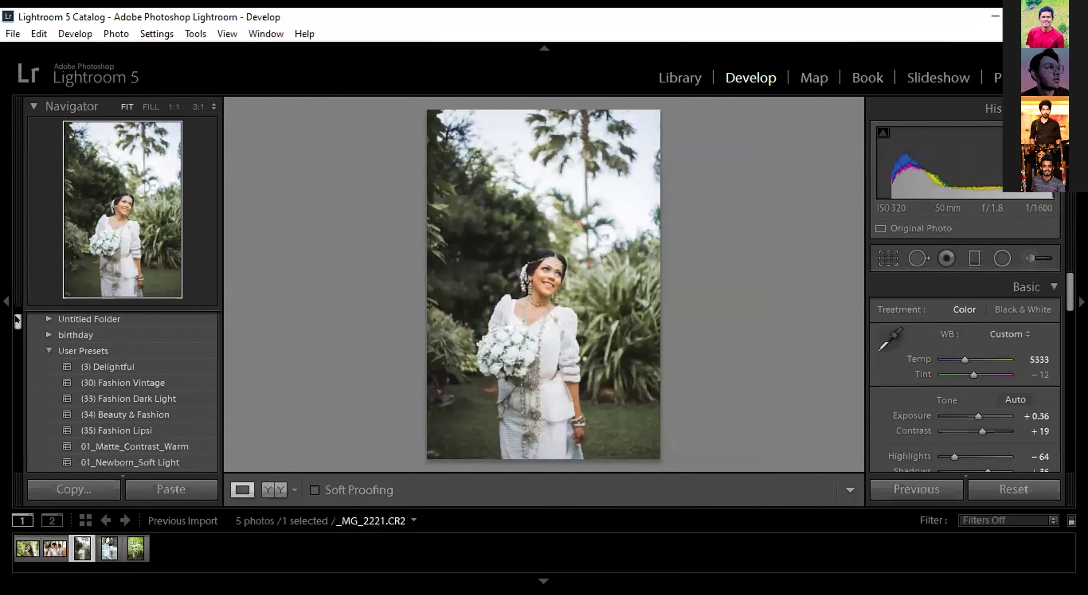
click(41, 348)
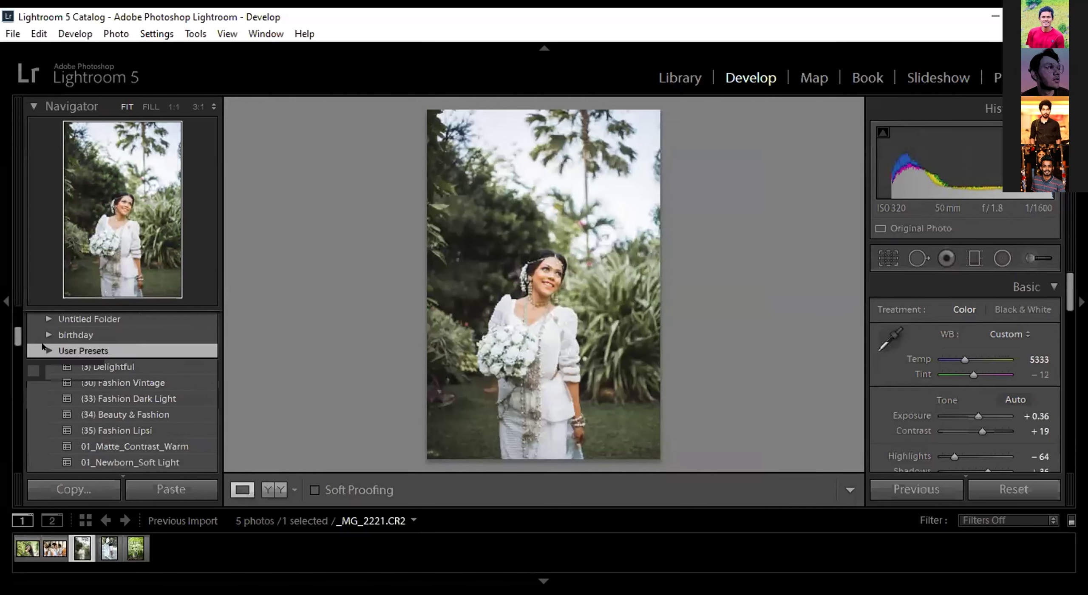
click(49, 348)
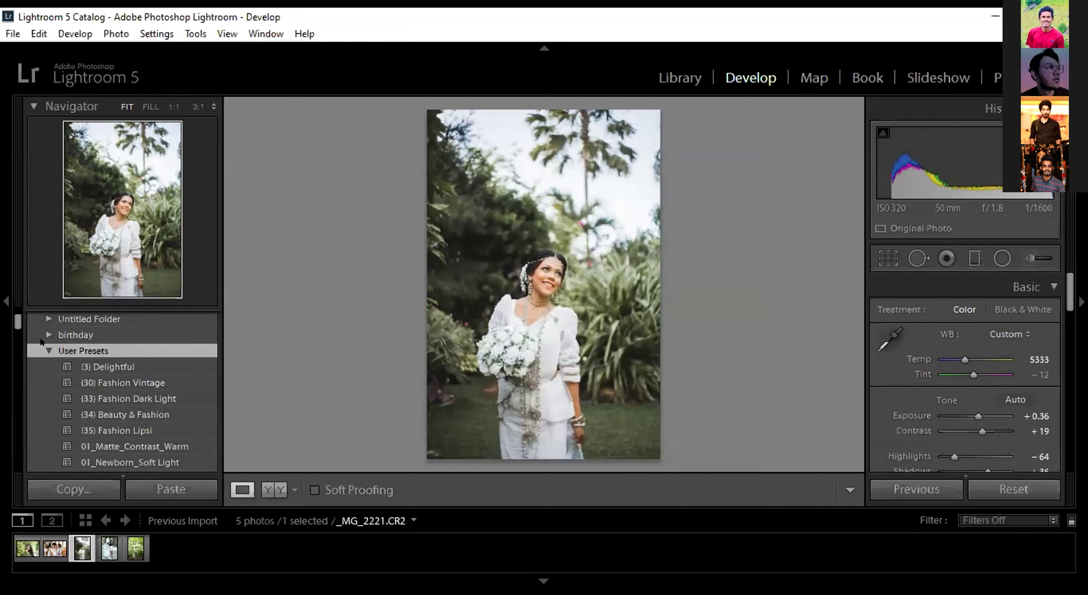
click(49, 346)
click(49, 348)
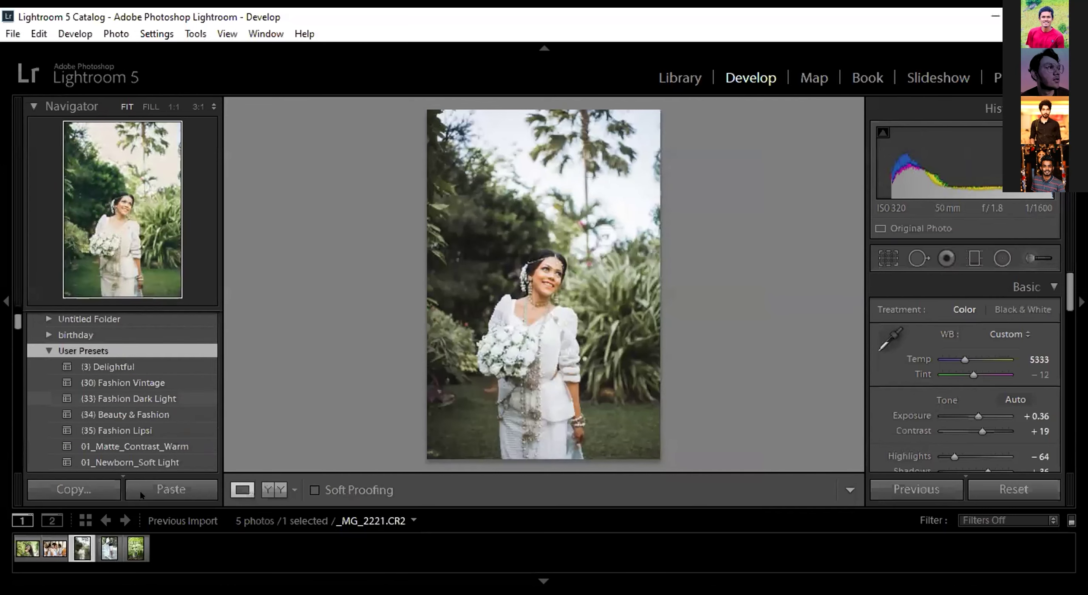
Check the preset folder's options, then collapse the Untitled Folder and User Presets.
right_click(96, 399)
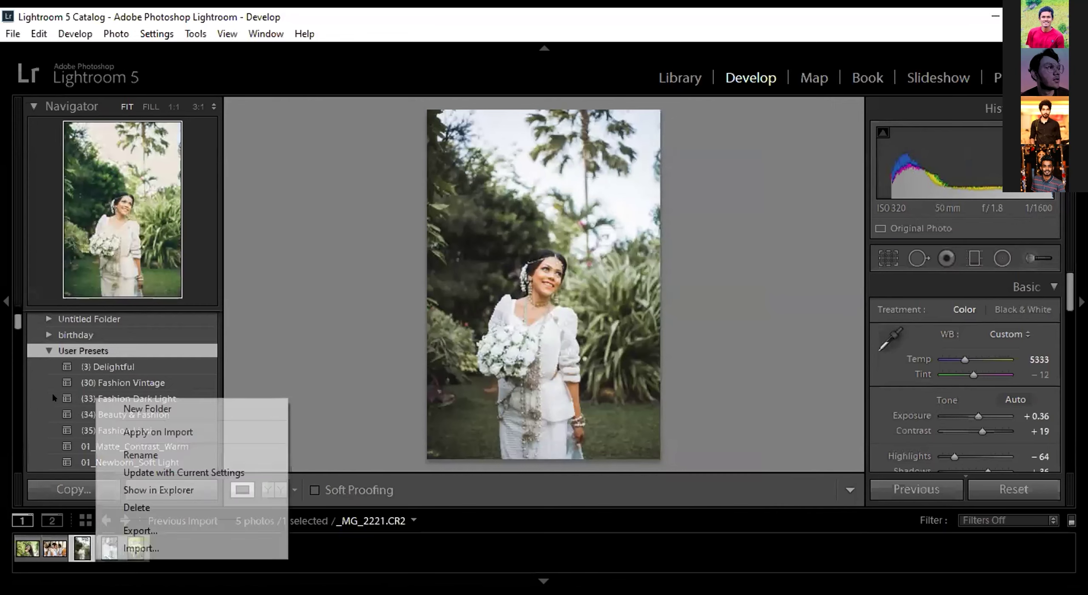
click(45, 352)
click(45, 353)
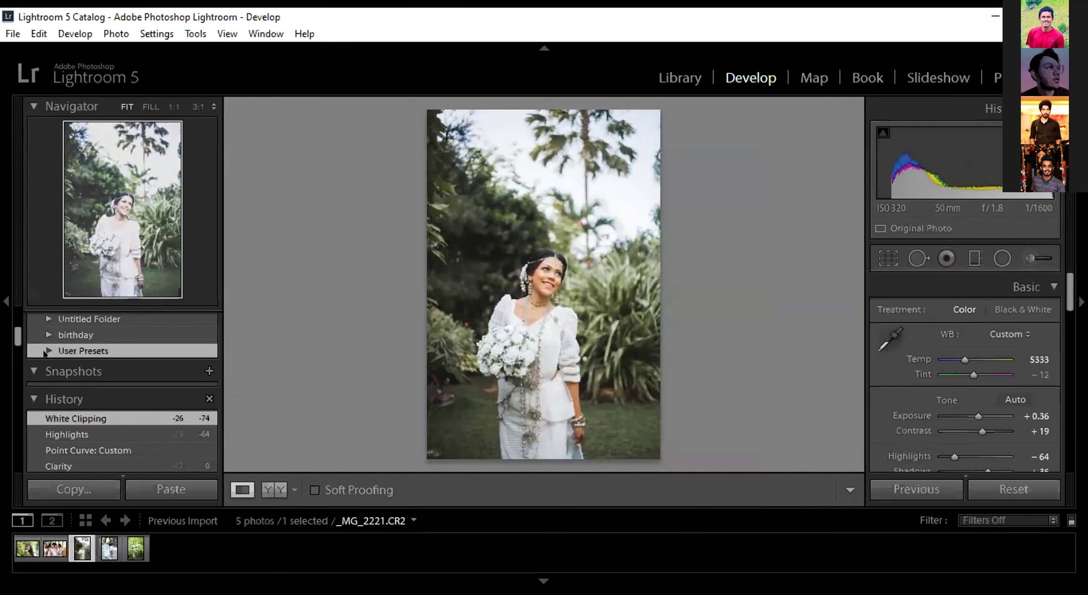
click(45, 353)
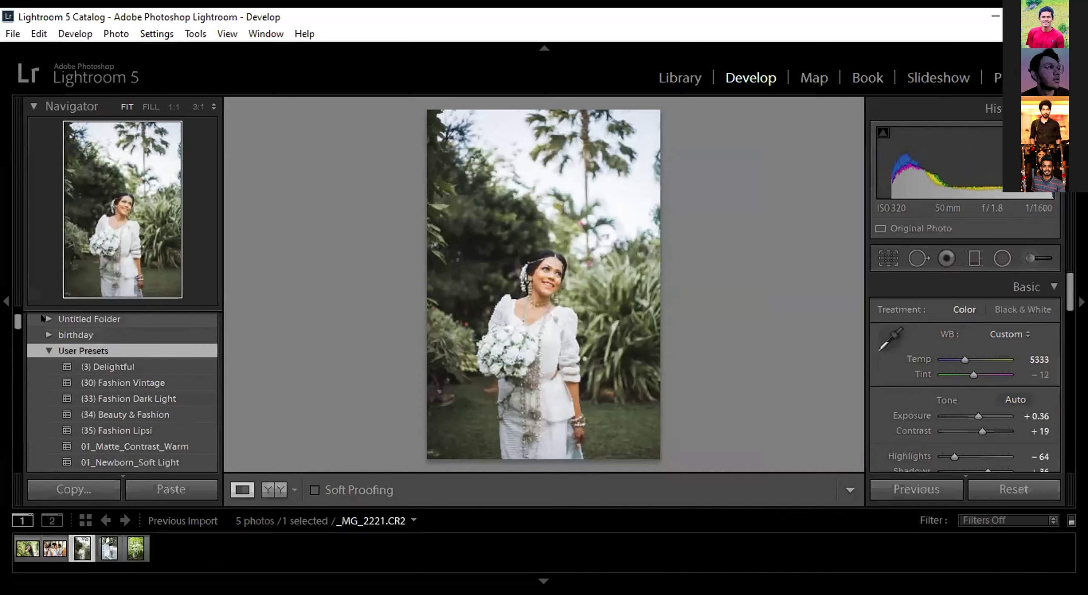
click(46, 319)
click(46, 351)
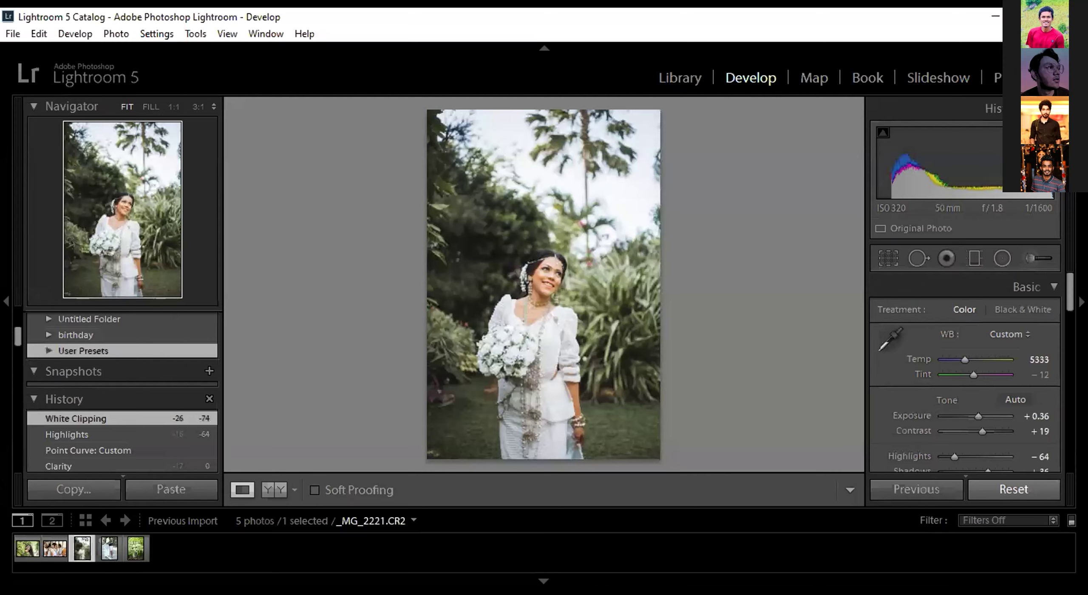
Reset the bride portrait, open IMG_1491.CR2, and set Exposure +0.24, Contrast +24, Highlights -48.
click(1013, 488)
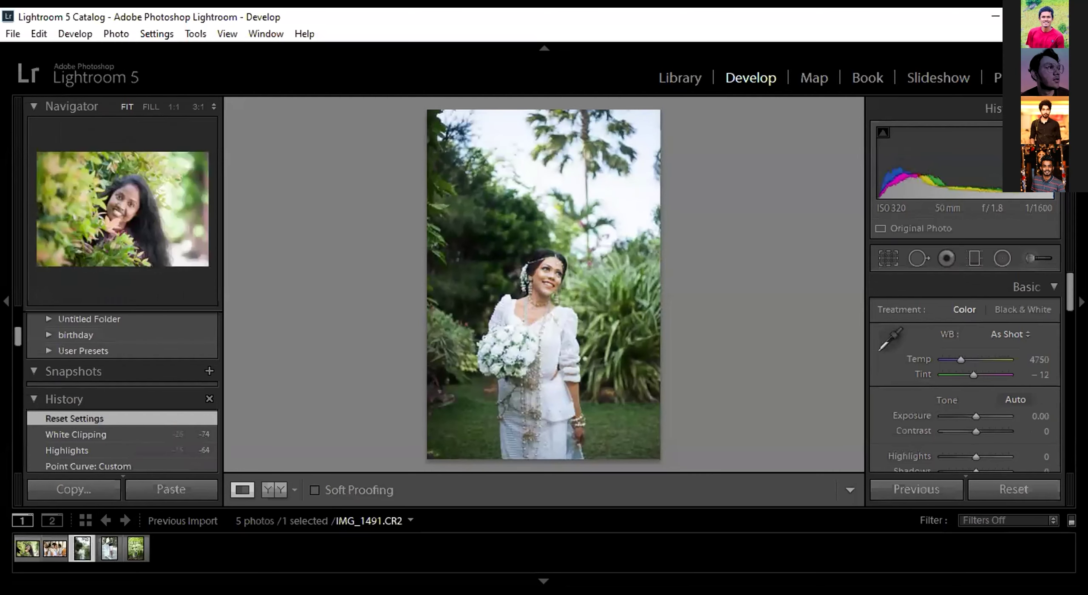
click(28, 548)
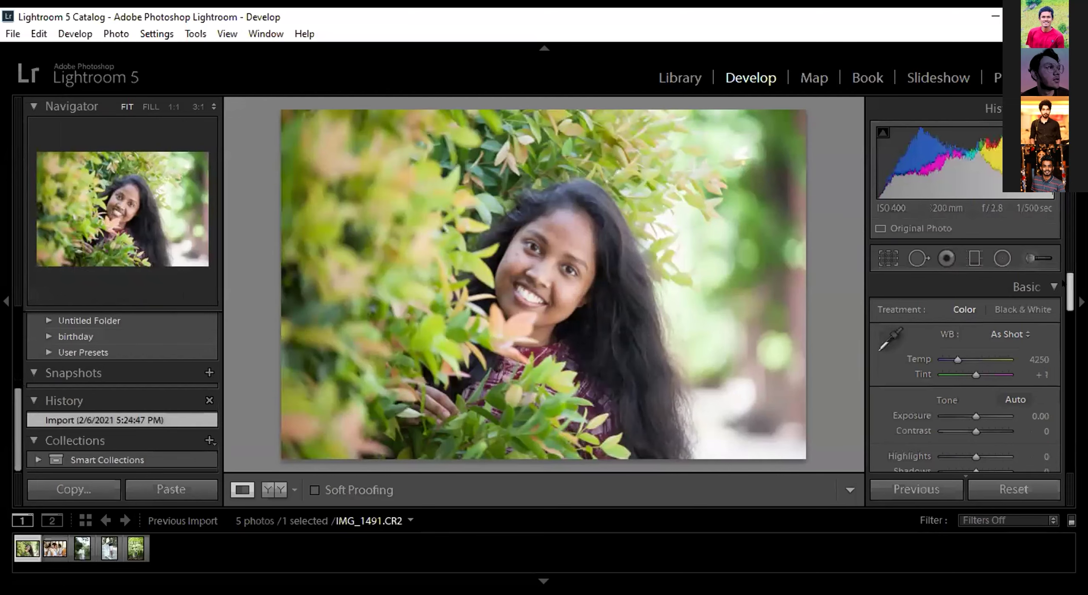
scroll(1046, 306, down, 5)
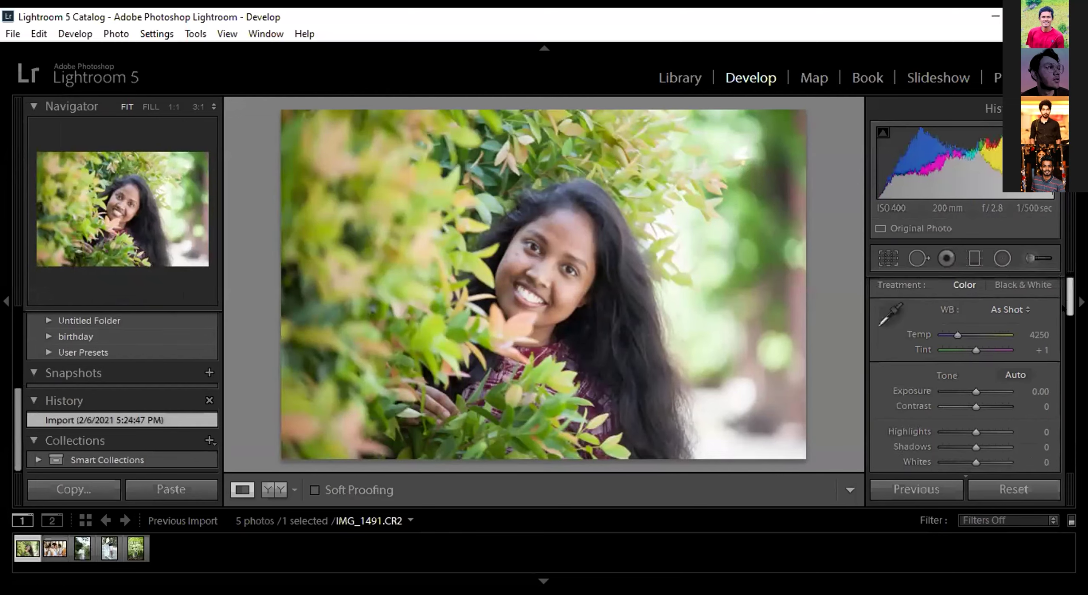
drag(978, 294, 975, 354)
key(Down)
Set Shadows to +10, Whites to -29 and Blacks to -19 on the leaves portrait.
click(969, 354)
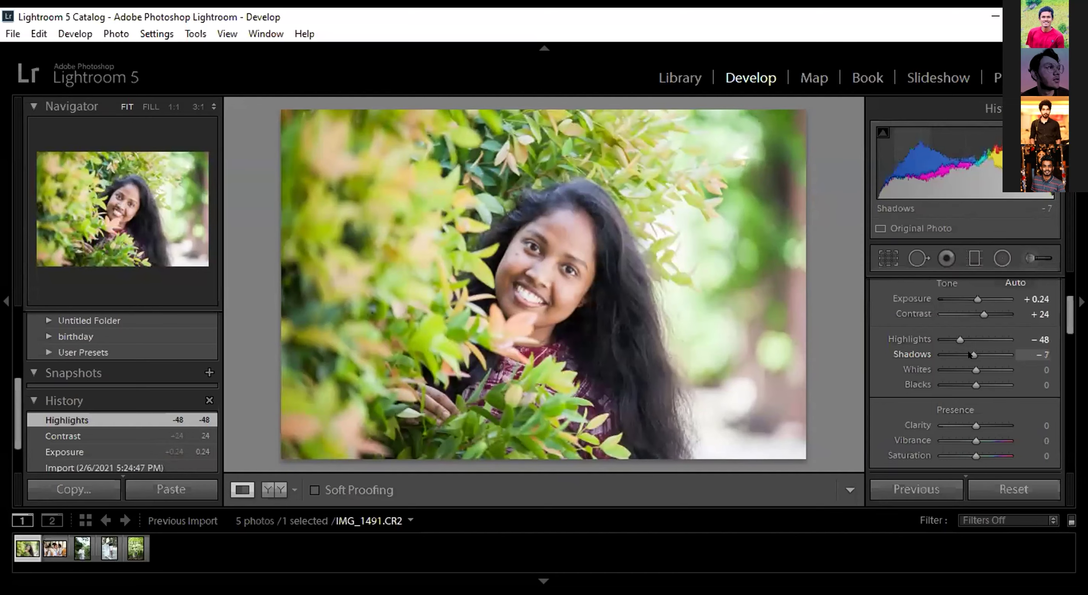
drag(969, 354, 980, 355)
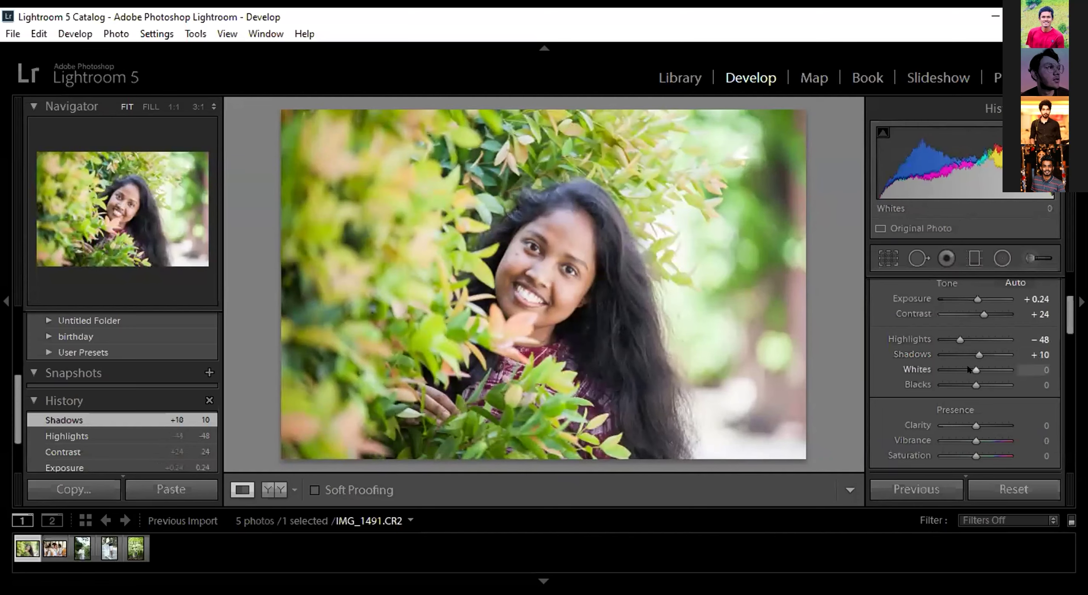
drag(962, 369, 868, 379)
drag(969, 385, 972, 384)
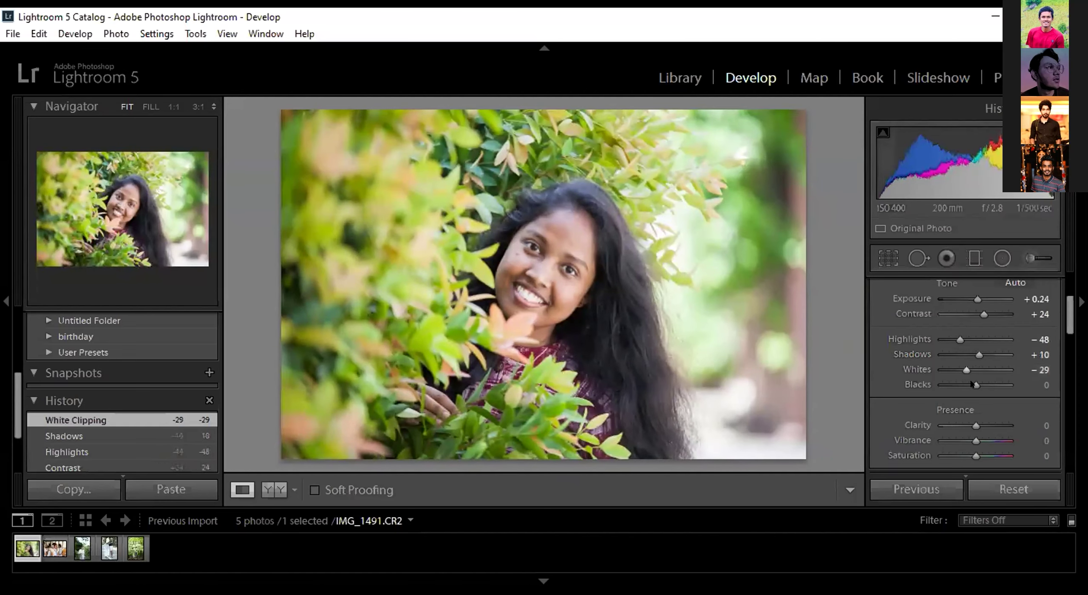
mouse_move(960, 384)
mouse_down()
mouse_move(949, 383)
mouse_move(969, 384)
mouse_up()
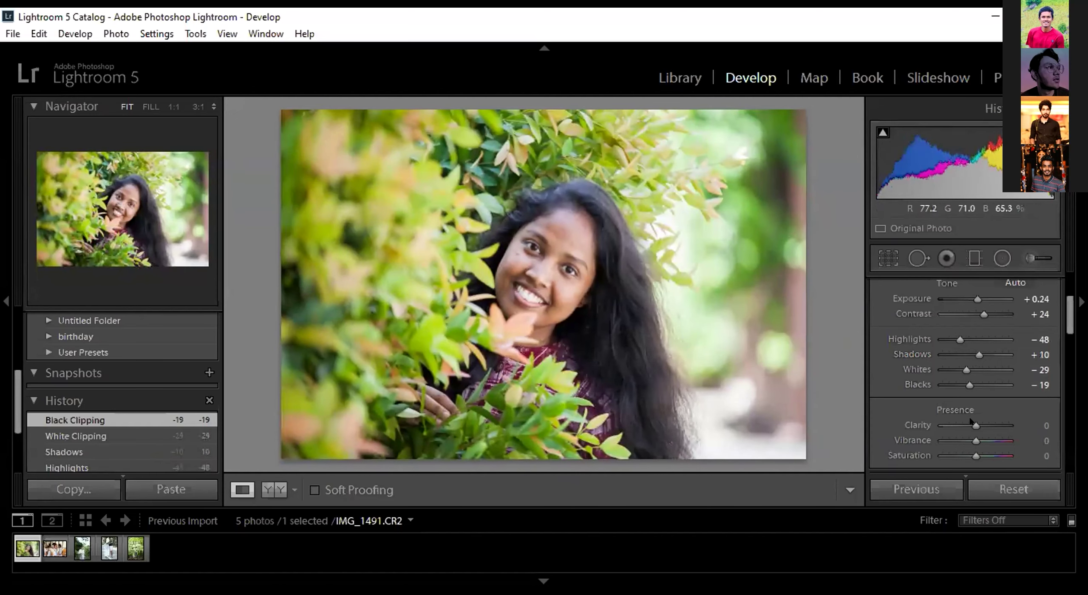
Set Clarity to -12, Vibrance to +24 and Saturation to +12.
scroll(970, 419, down, 1)
scroll(970, 421, down, 2)
scroll(980, 442, up, 4)
scroll(983, 442, up, 1)
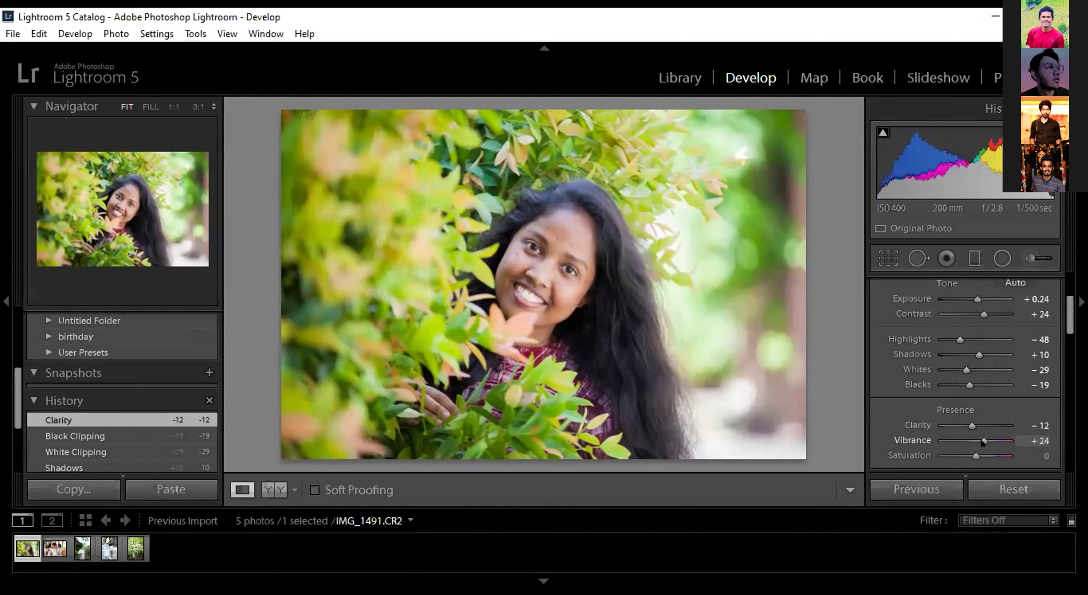
scroll(974, 455, up, 2)
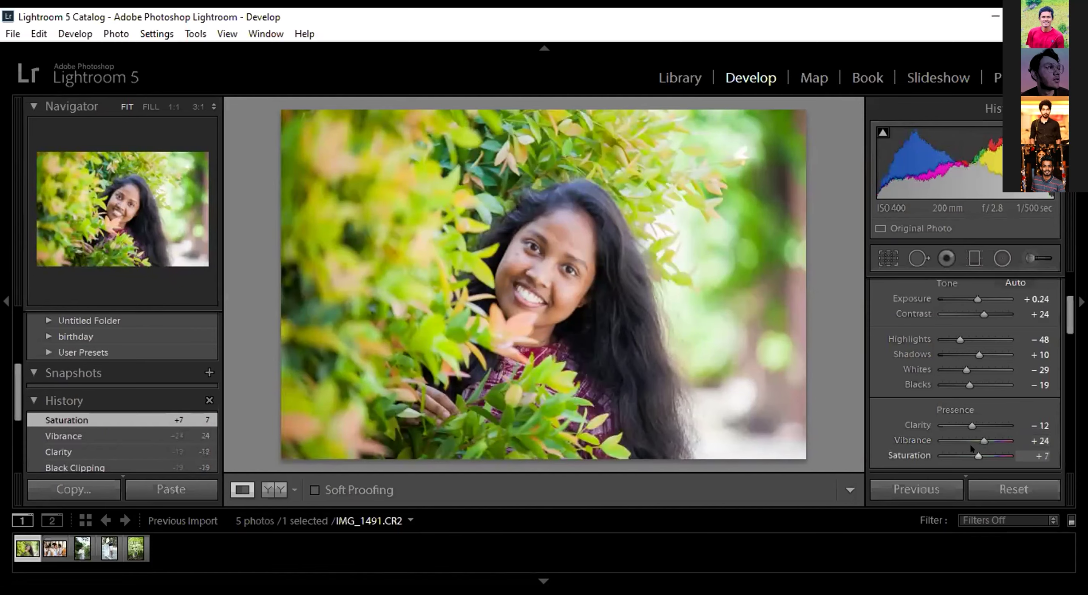
drag(961, 456, 993, 455)
double_click(973, 456)
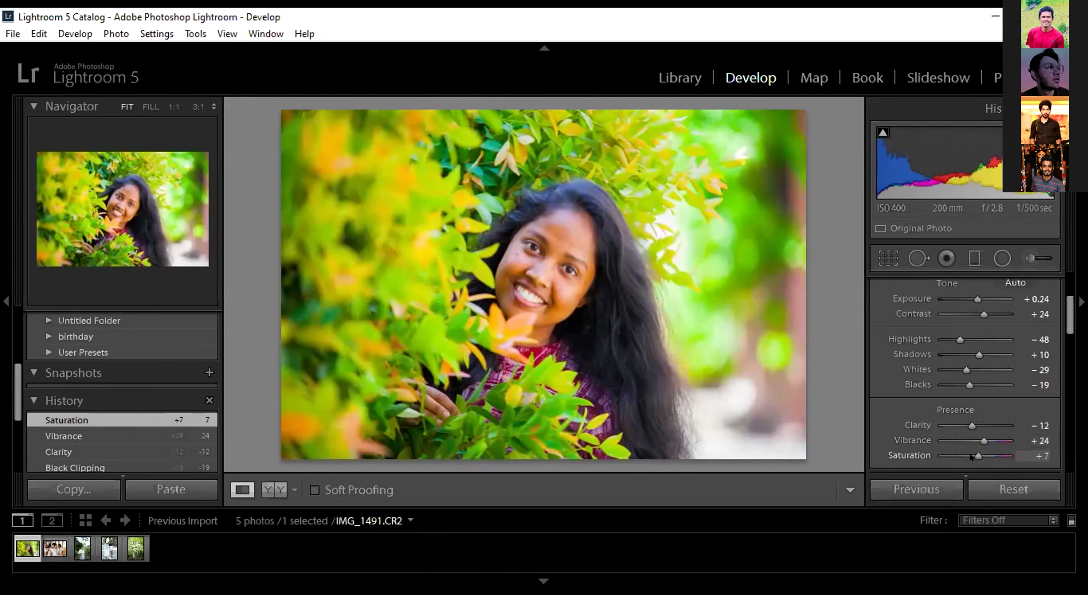
drag(974, 457, 985, 457)
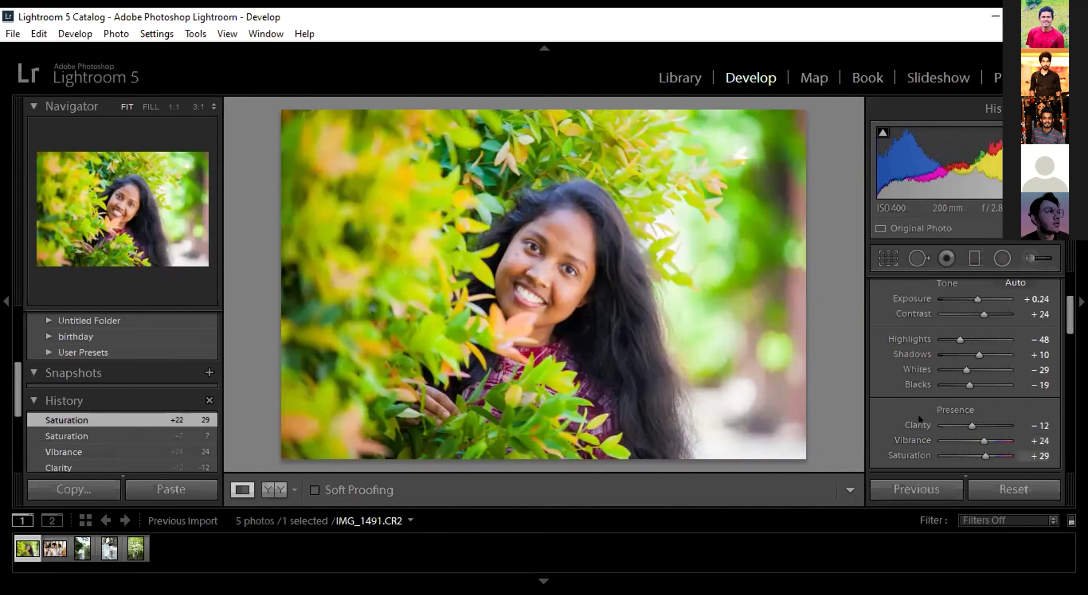
drag(983, 456, 977, 456)
drag(1061, 306, 1063, 343)
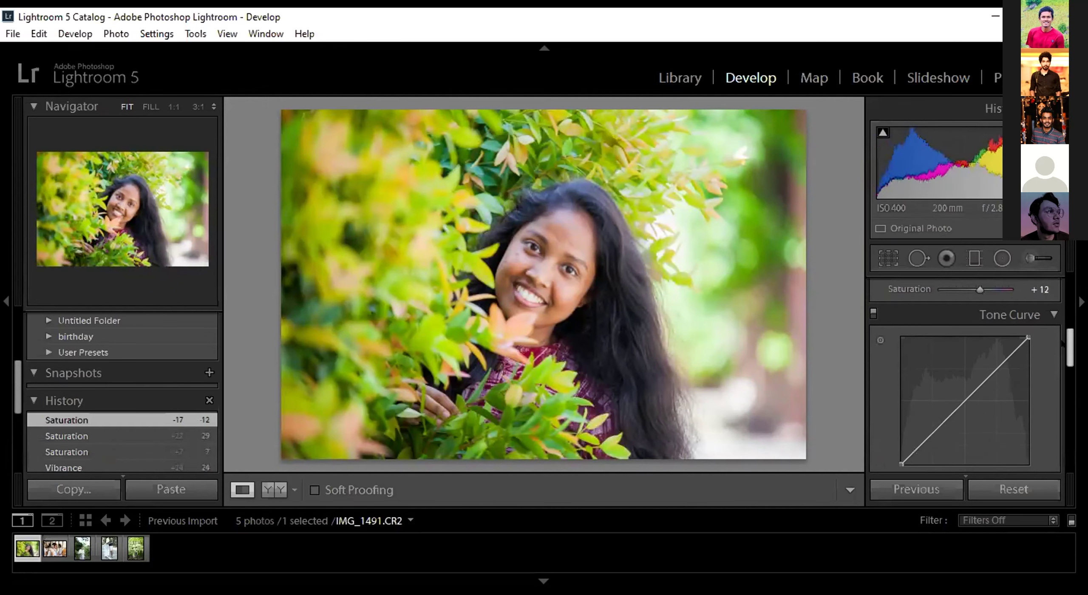
Set Orange Saturation to -9 and Orange Luminance to +13 in HSL.
scroll(882, 356, down, 5)
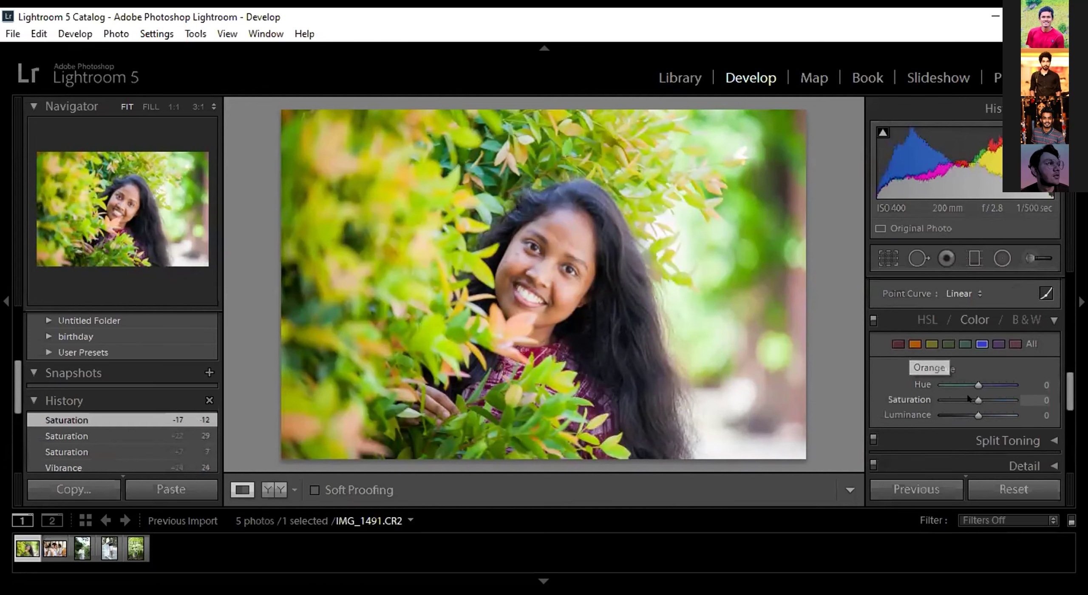
mouse_move(968, 398)
mouse_down()
mouse_move(956, 399)
mouse_move(986, 405)
mouse_up()
double_click(970, 407)
key(Down)
key(Down)
key(Down)
key(Down)
key(Down)
key(Down)
key(Down)
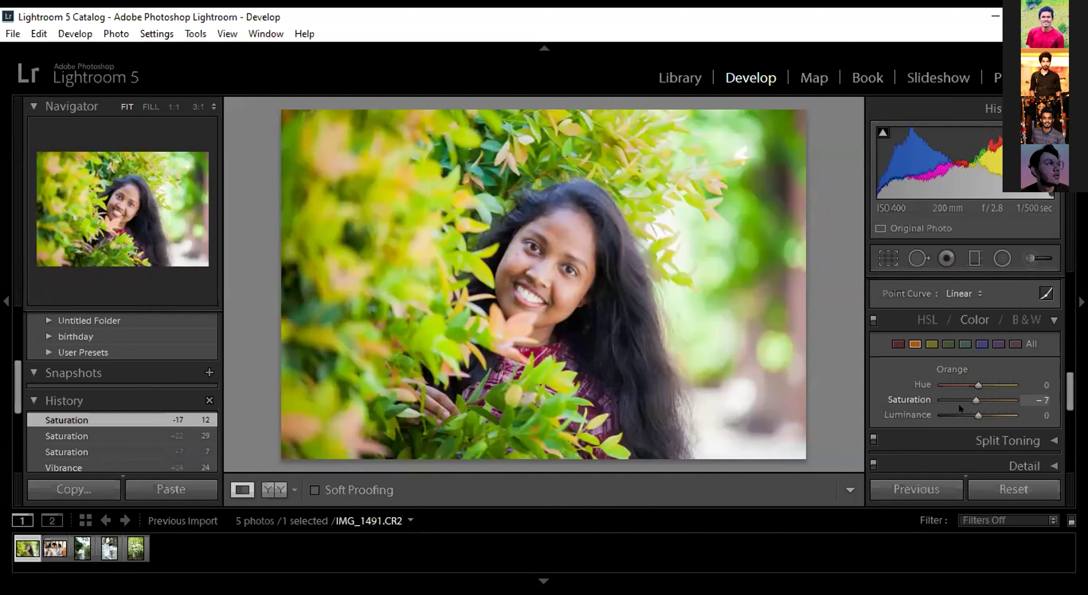
key(Down)
key(Down)
key(Down)
key(Down)
key(Down)
key(Down)
key(Down)
key(Down)
key(Down)
key(Down)
key(Down)
key(Down)
key(Down)
key(Down)
key(Down)
key(Down)
key(Down)
key(Down)
key(Down)
key(Down)
key(Down)
key(Down)
key(Down)
key(Down)
key(Down)
key(Down)
key(Down)
drag(970, 407, 974, 407)
drag(980, 415, 982, 409)
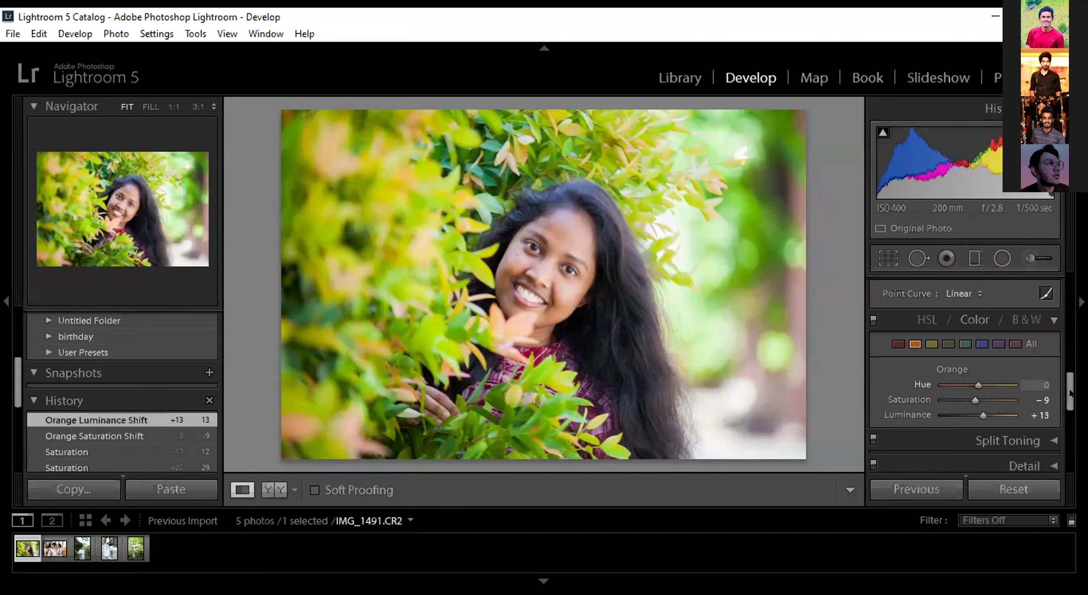
Shift Green Hue +20 with Saturation +2, and Yellow Hue +24 with Saturation -9.
scroll(944, 359, up, 1)
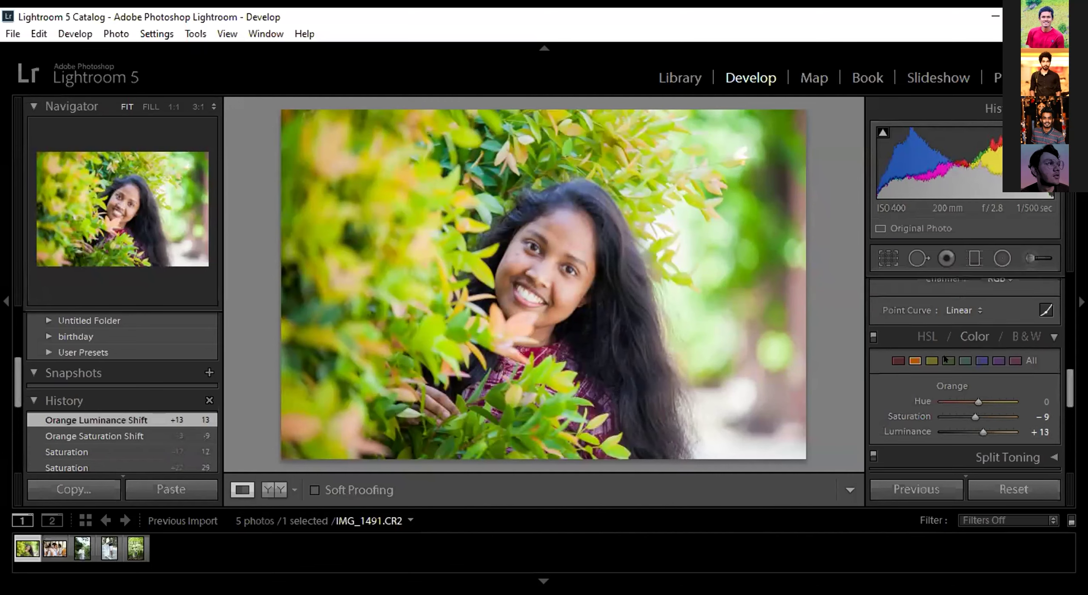
click(947, 360)
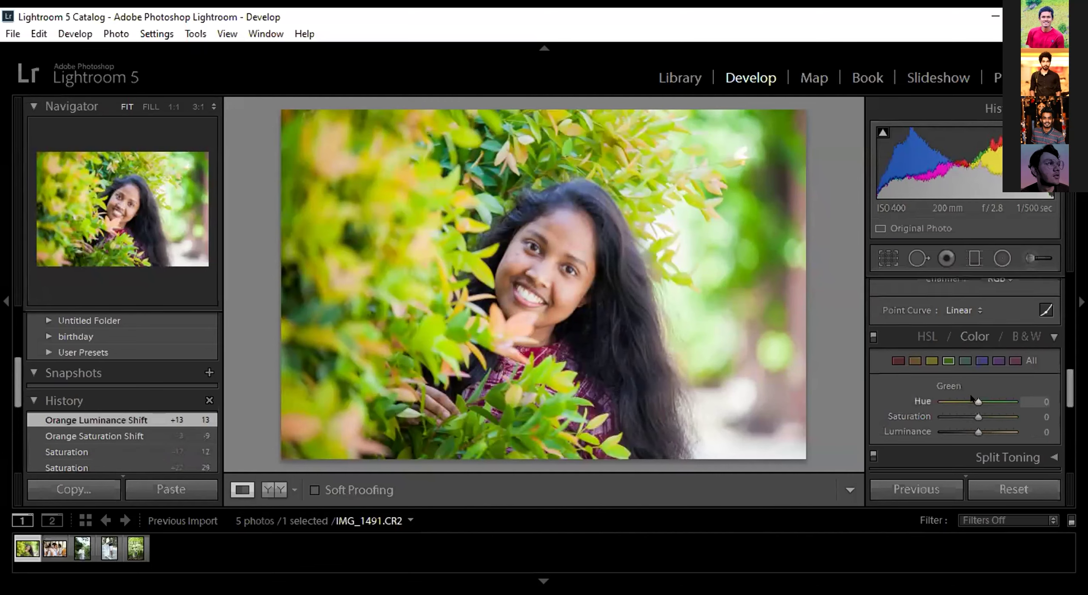
drag(985, 404, 982, 405)
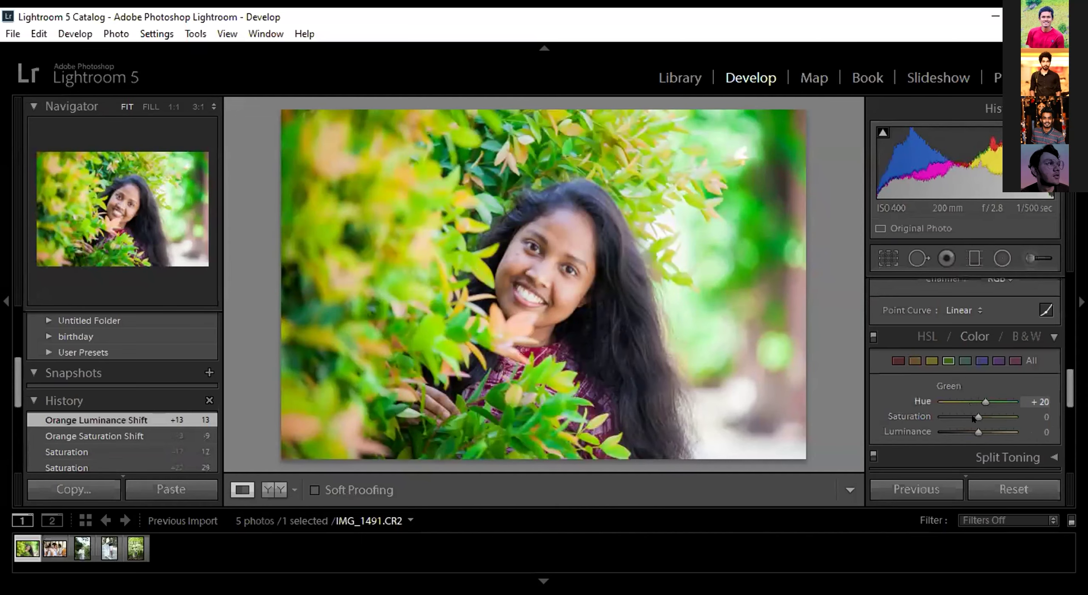
mouse_move(978, 418)
mouse_down()
mouse_move(984, 405)
mouse_move(961, 419)
mouse_move(975, 417)
mouse_up()
click(931, 360)
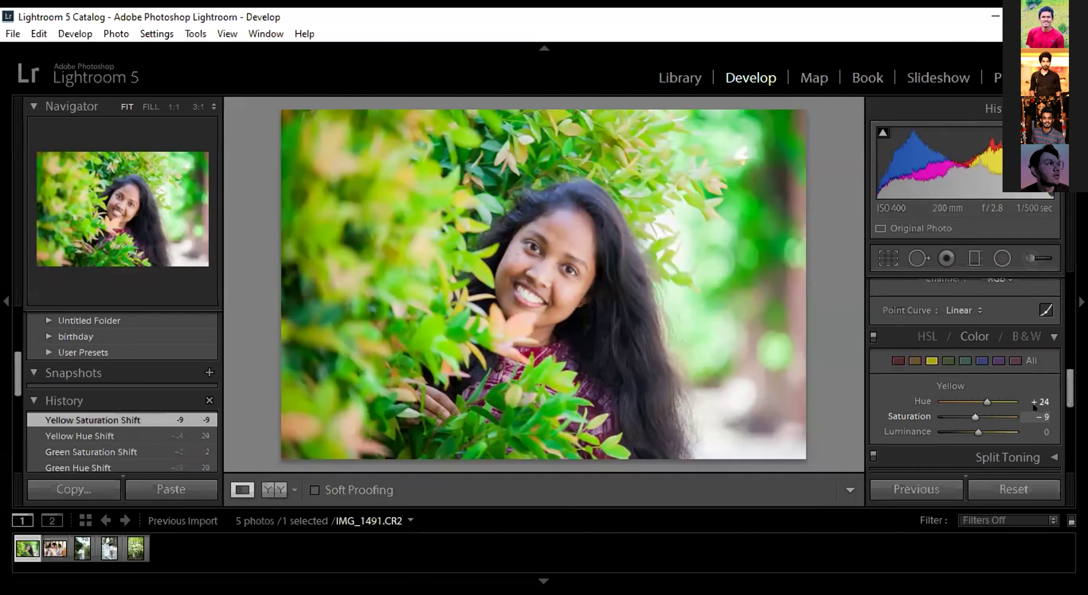
scroll(1063, 381, down, 1)
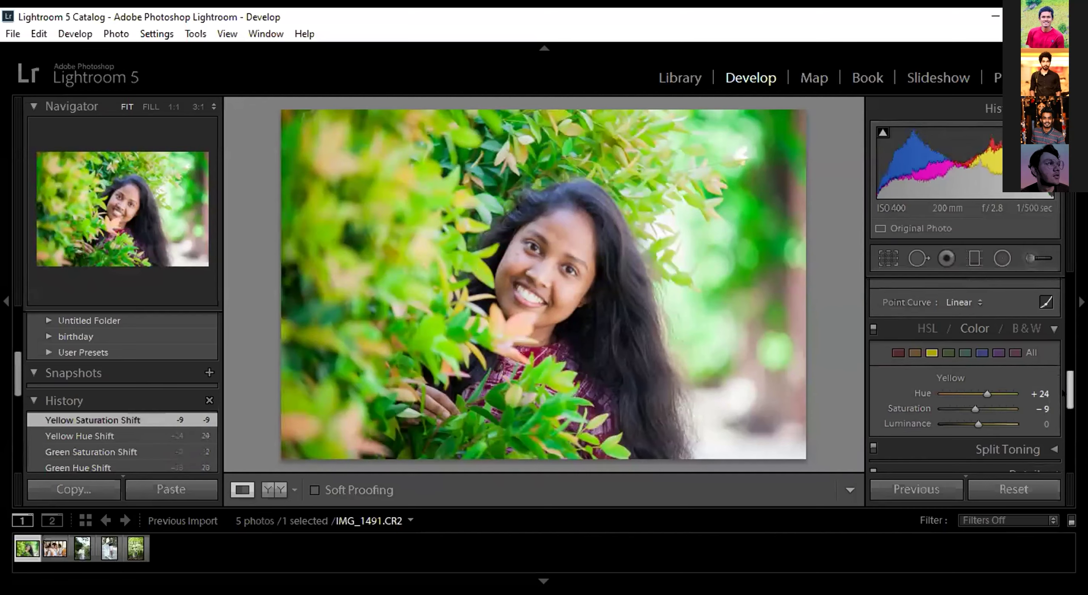
scroll(1064, 393, down, 3)
scroll(1063, 395, down, 3)
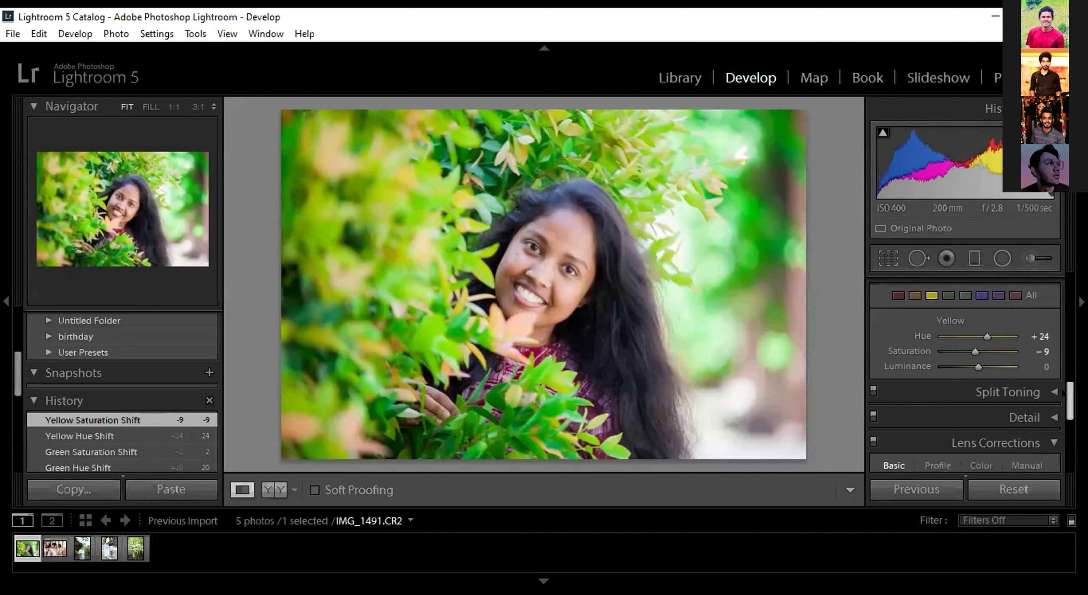
scroll(959, 357, up, 6)
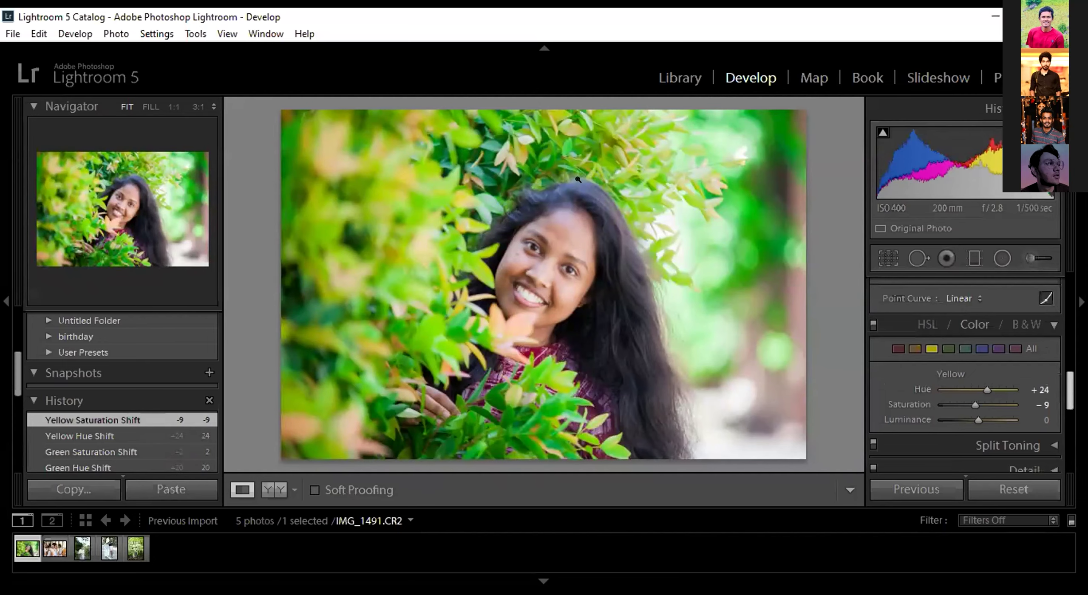
Set Purple Saturation to -22 and Purple Luminance to +4, checking the hair at 1:1.
click(479, 191)
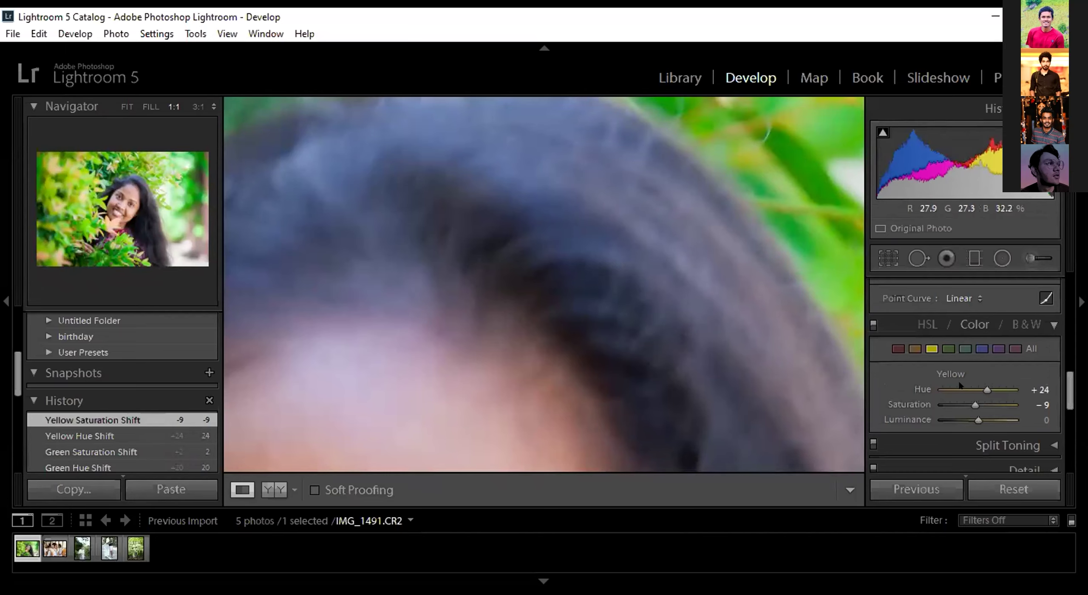
click(994, 364)
click(514, 294)
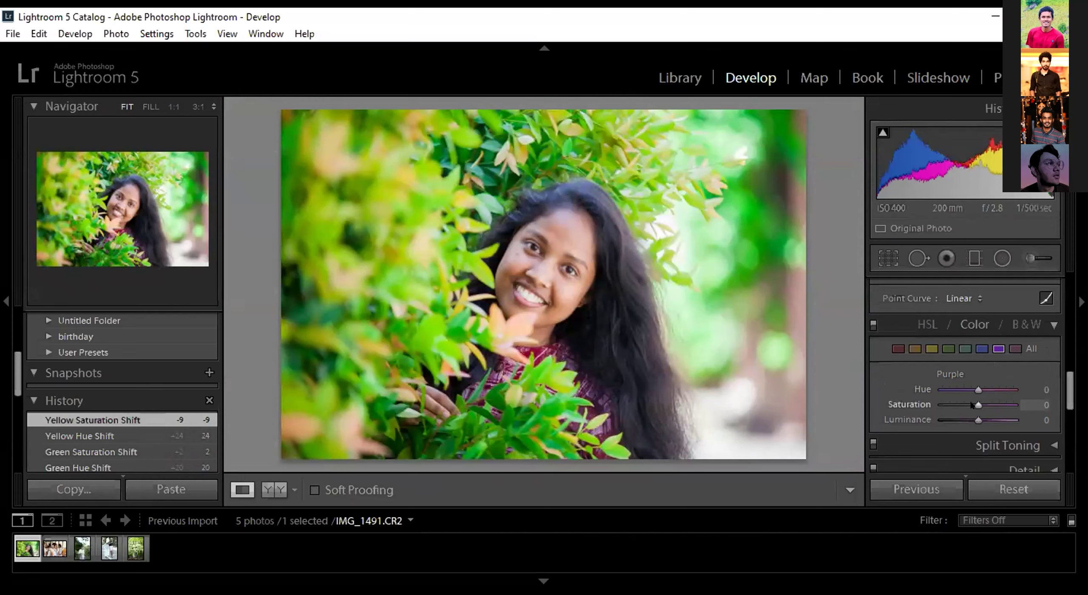
scroll(960, 406, up, 4)
scroll(960, 406, down, 20)
scroll(982, 420, up, 13)
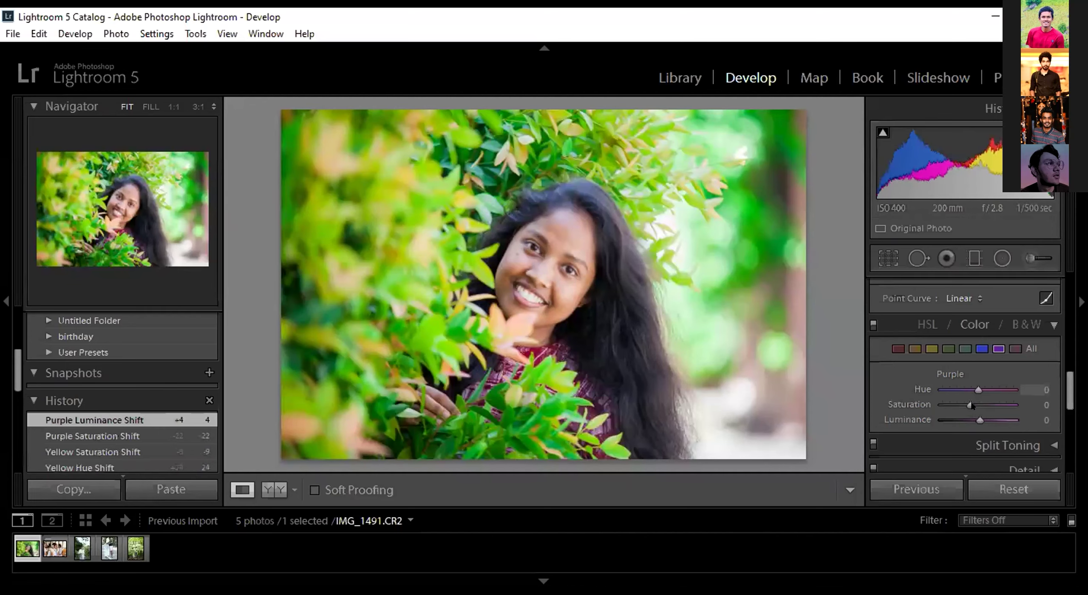
Lower Blue Saturation to -18 and scroll back up to the Basic panel.
click(982, 348)
scroll(1059, 293, up, 3)
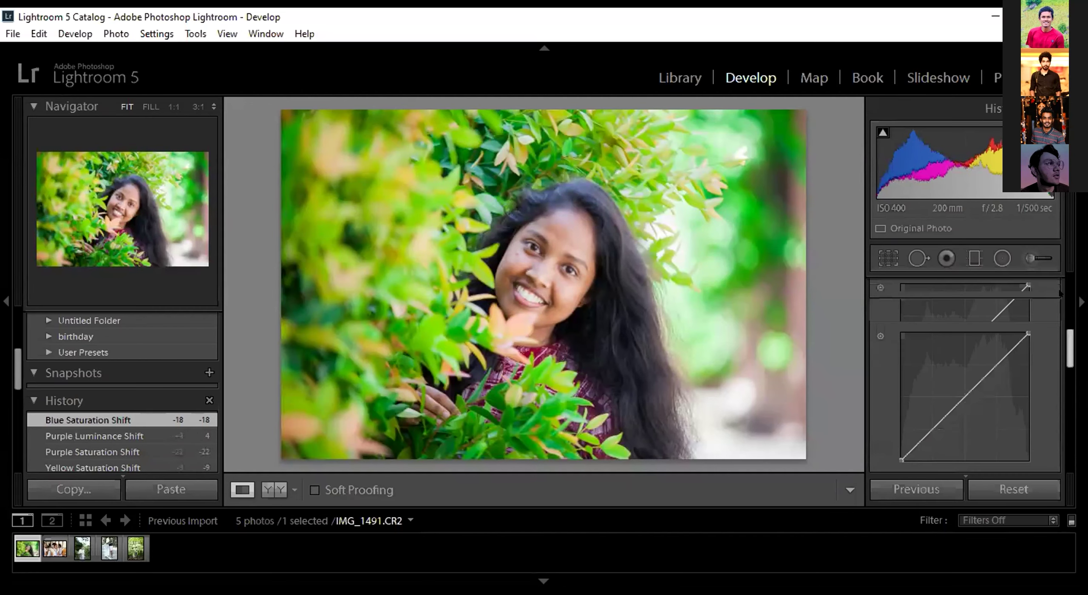
scroll(1059, 282, up, 3)
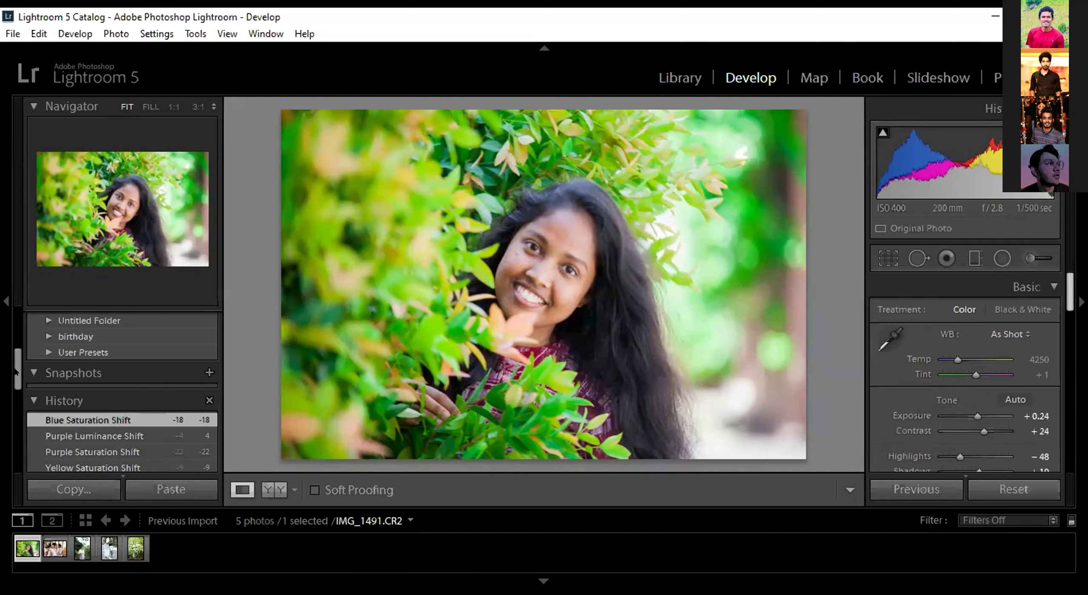
scroll(15, 333, up, 5)
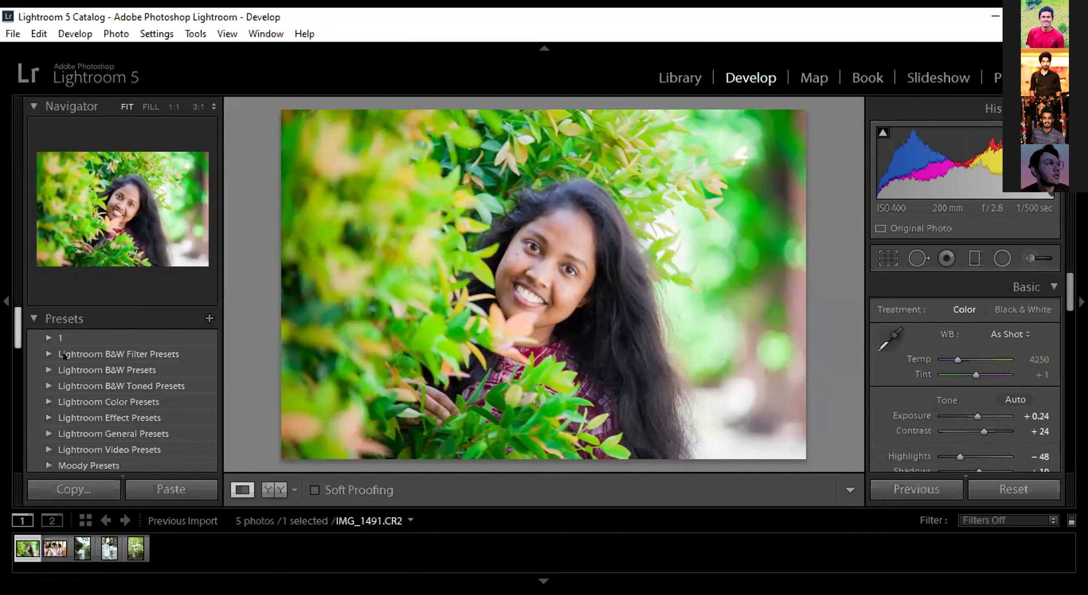
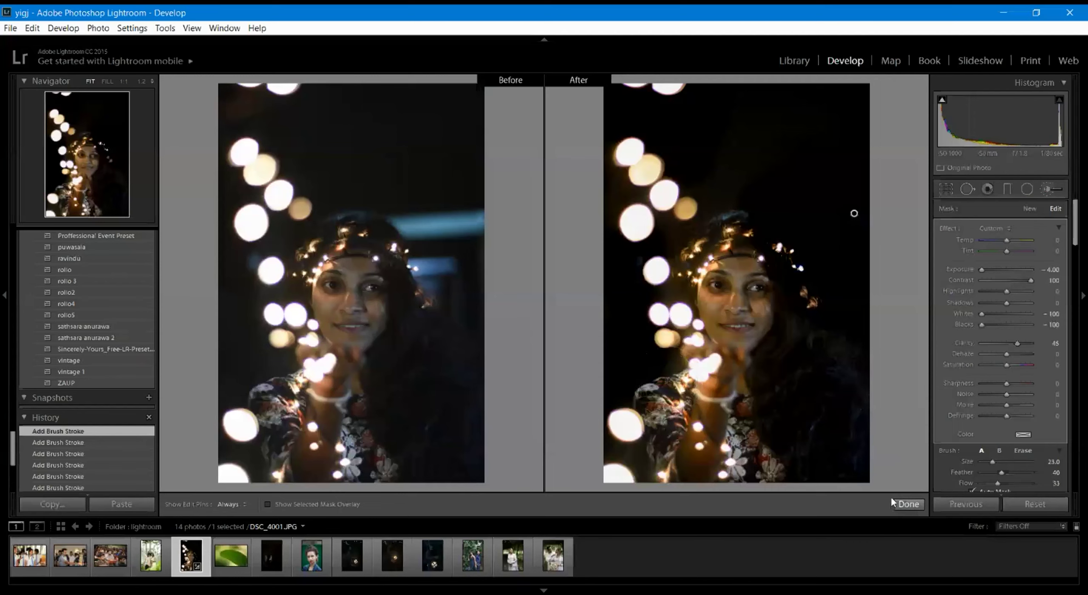
Reset the Adjustment Brush settings and nudge the brush Temp slightly warmer, to 22.
click(1045, 506)
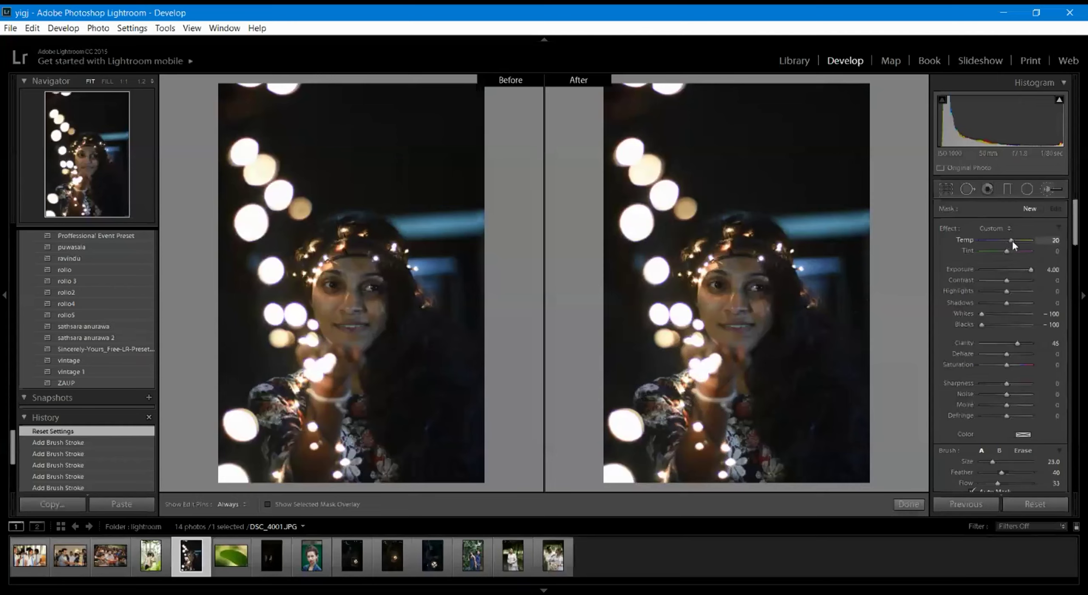
drag(1014, 242, 1024, 244)
Commit the brush edit, then set Temp to +26 and Contrast to +60, checking detail at 1:2.
click(910, 504)
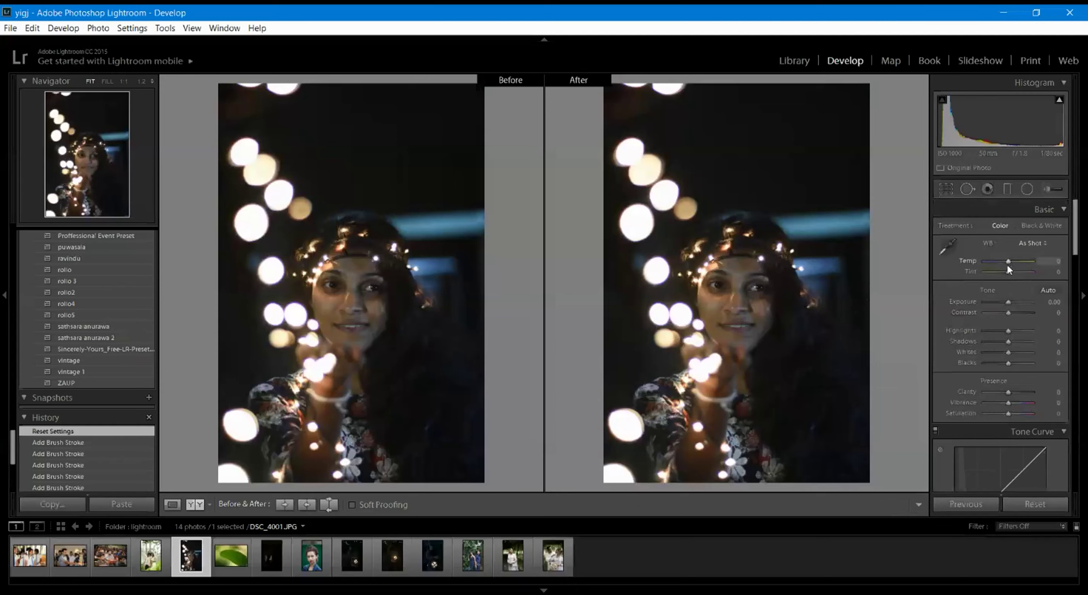
mouse_move(1008, 262)
mouse_down()
mouse_move(1032, 260)
mouse_move(1014, 258)
mouse_up()
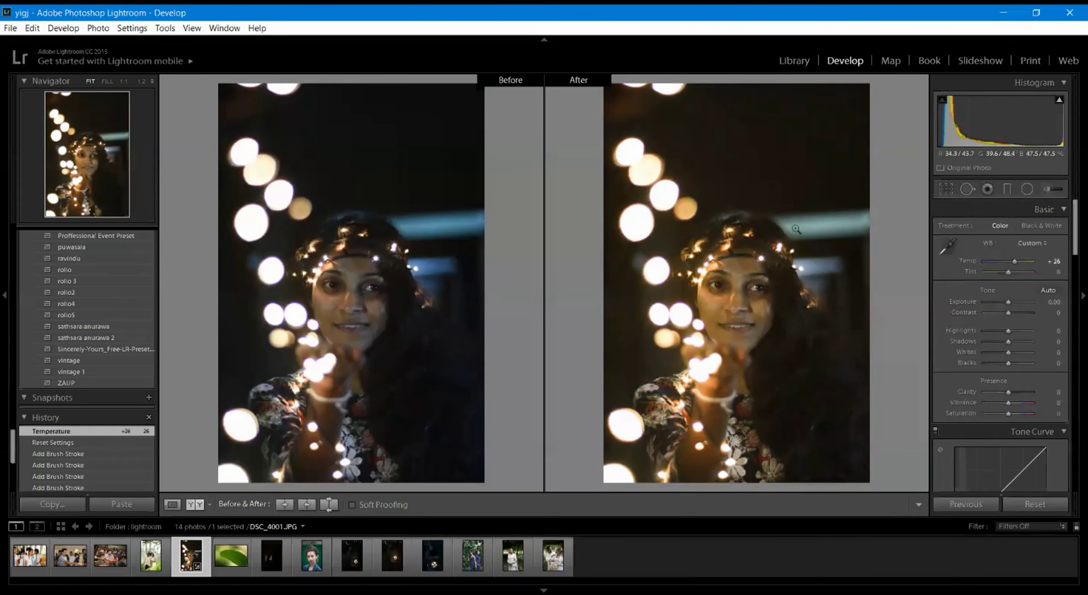
click(725, 169)
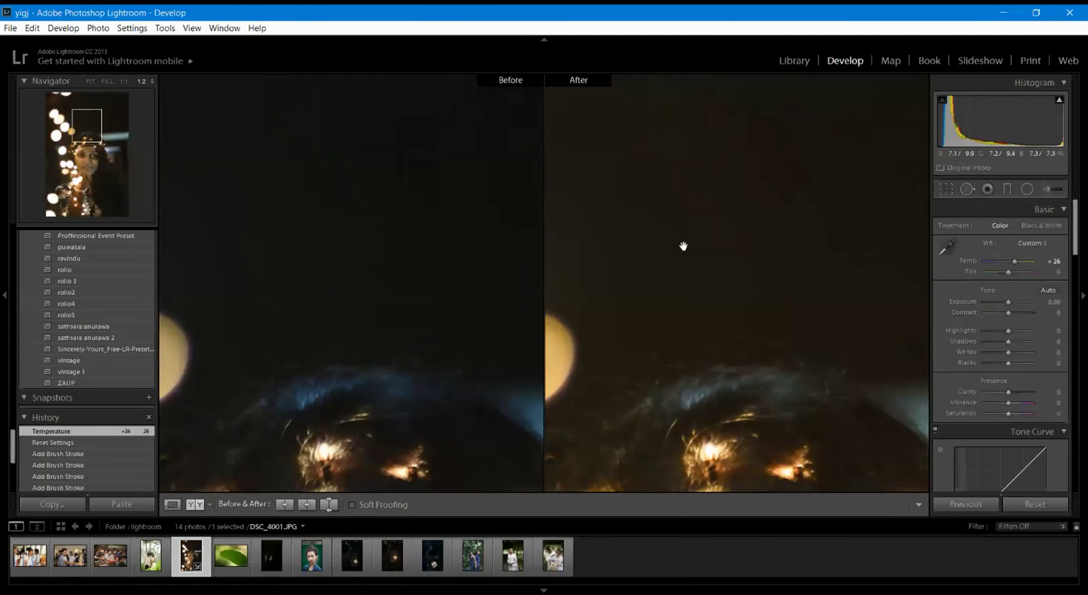
drag(716, 232, 762, 308)
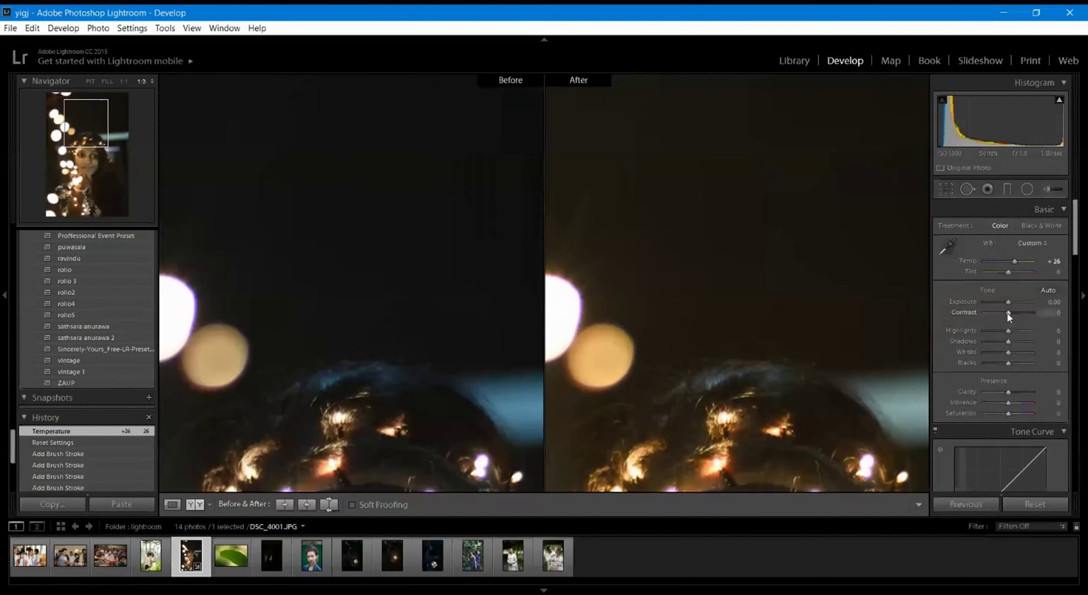
mouse_move(1008, 312)
mouse_down()
mouse_move(1031, 312)
mouse_move(1013, 311)
mouse_up()
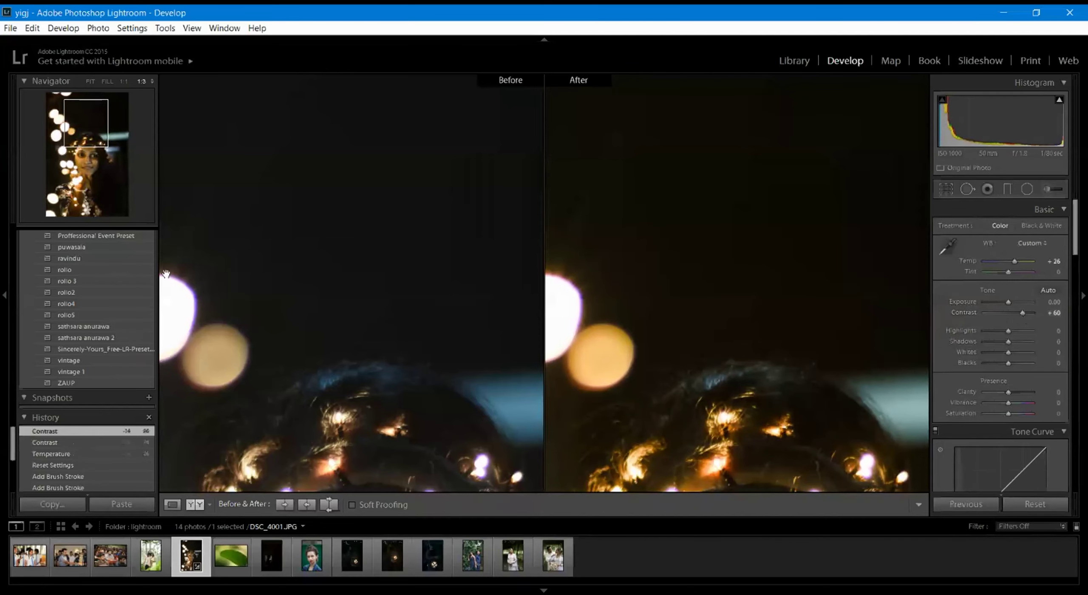
click(90, 80)
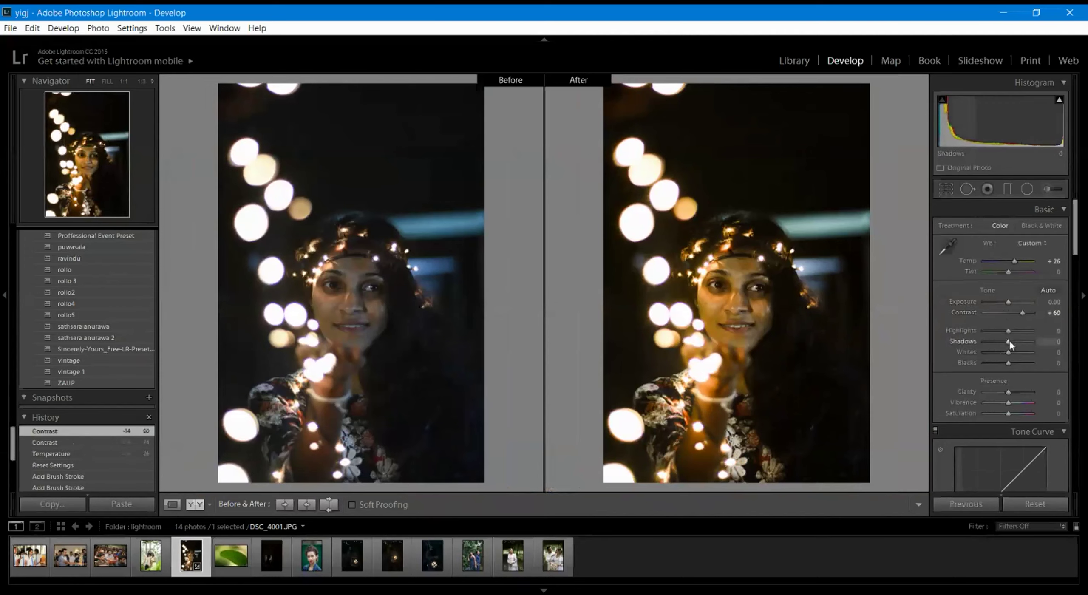
Lift Shadows to +50 and drop Blacks to -48 in the Basic panel.
drag(1010, 341, 1022, 343)
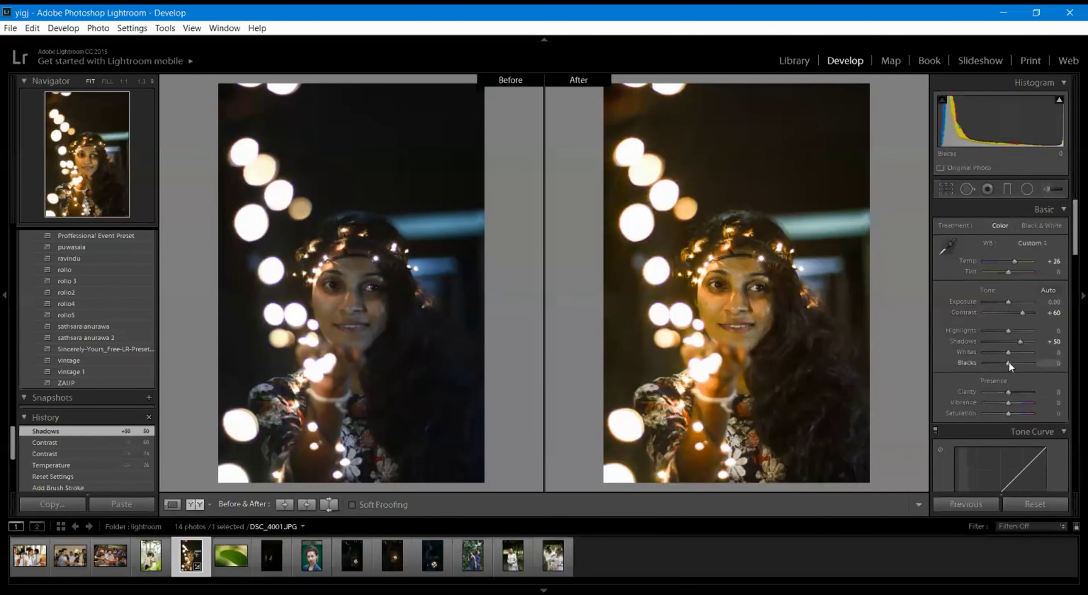
mouse_move(1009, 362)
mouse_down()
mouse_move(998, 359)
mouse_move(1034, 363)
mouse_move(998, 362)
mouse_up()
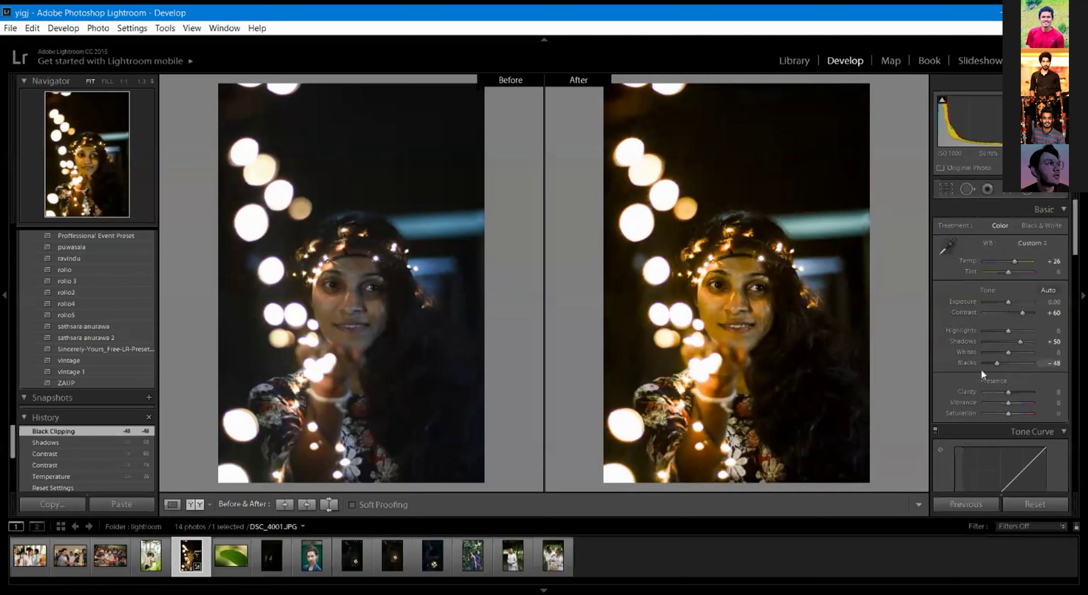
drag(1076, 253, 1076, 286)
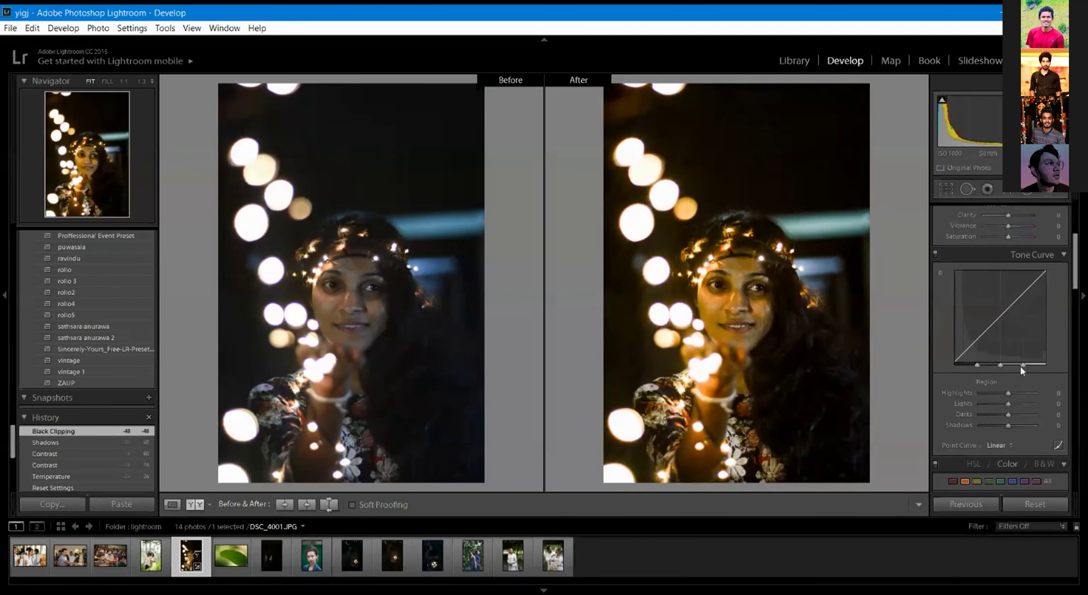
In HSL, set Orange saturation to -20 and Orange luminance to +29.
drag(1071, 273, 1075, 301)
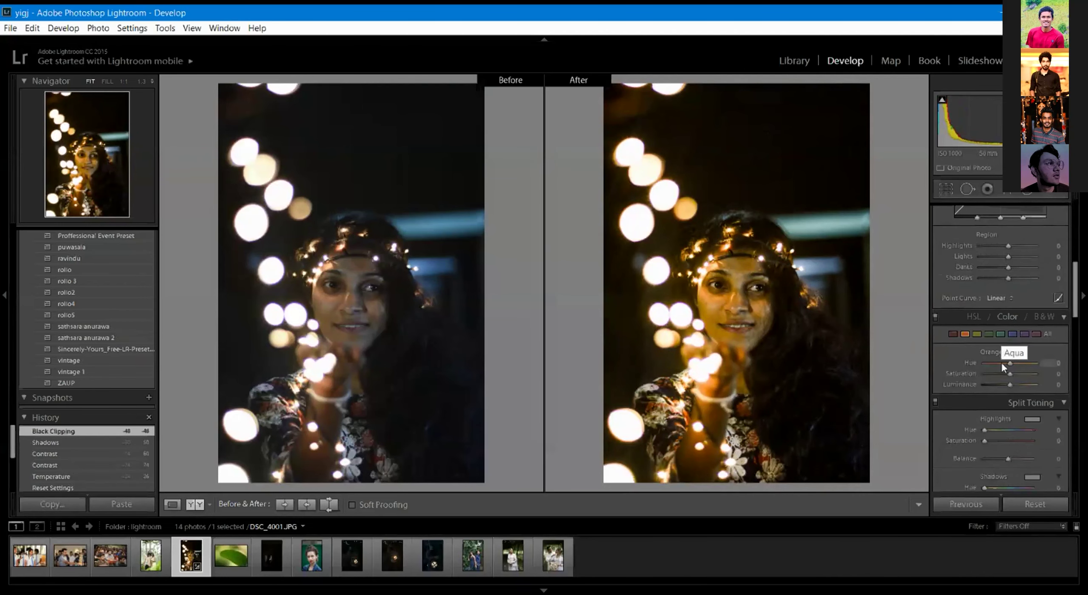
drag(1010, 374, 1004, 374)
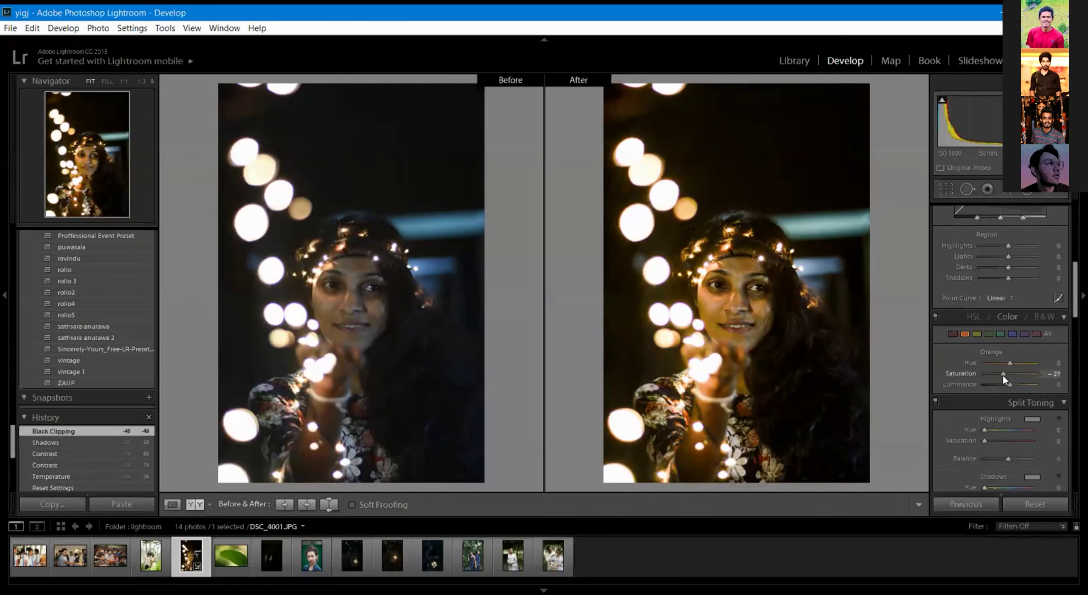
drag(1005, 376, 1004, 376)
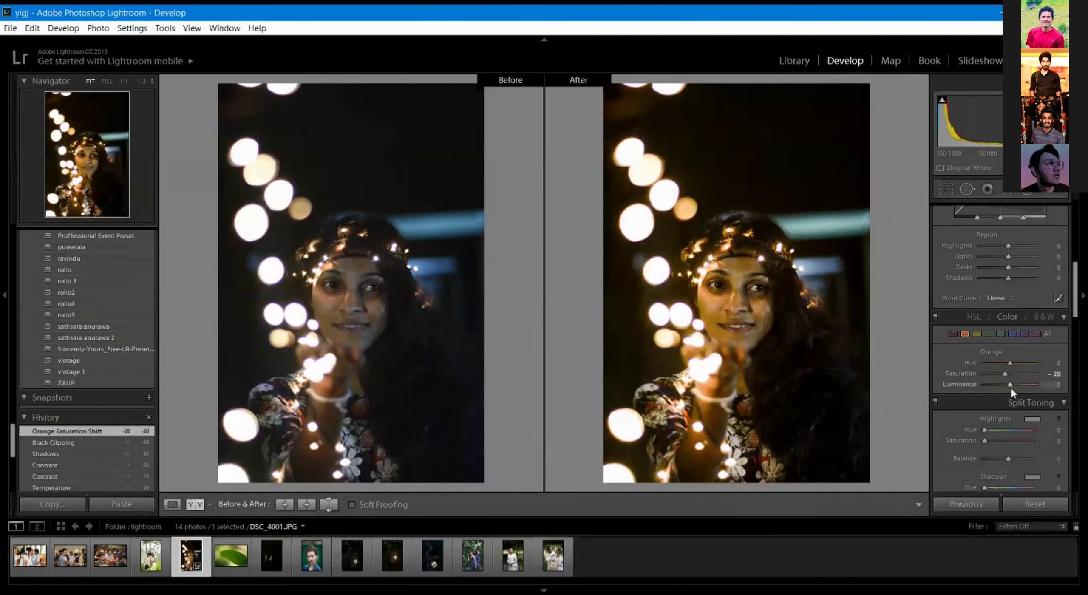
mouse_move(1012, 384)
mouse_down()
mouse_move(1041, 382)
mouse_move(1018, 384)
mouse_up()
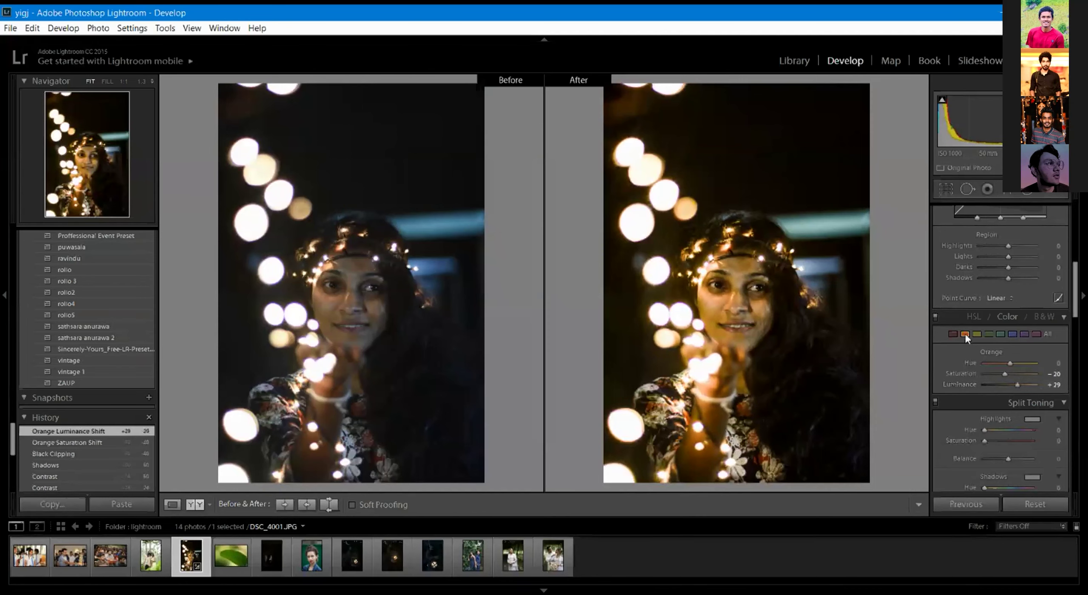
Set Yellow saturation to -42 and Yellow luminance to +49.
click(977, 333)
drag(1009, 374, 997, 374)
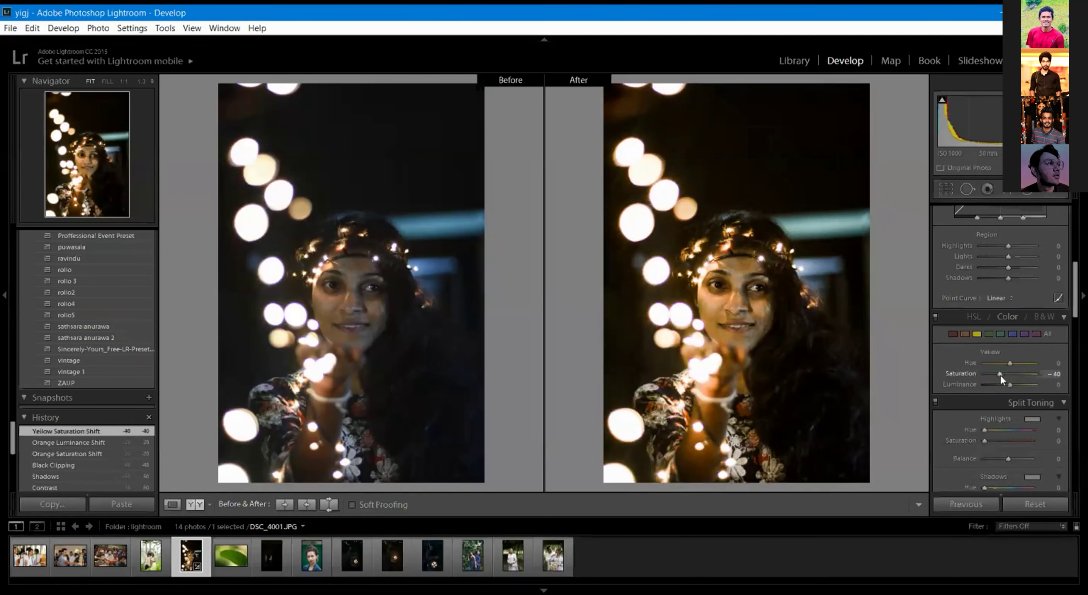
mouse_move(992, 375)
mouse_down()
mouse_move(1038, 370)
mouse_move(1000, 374)
mouse_up()
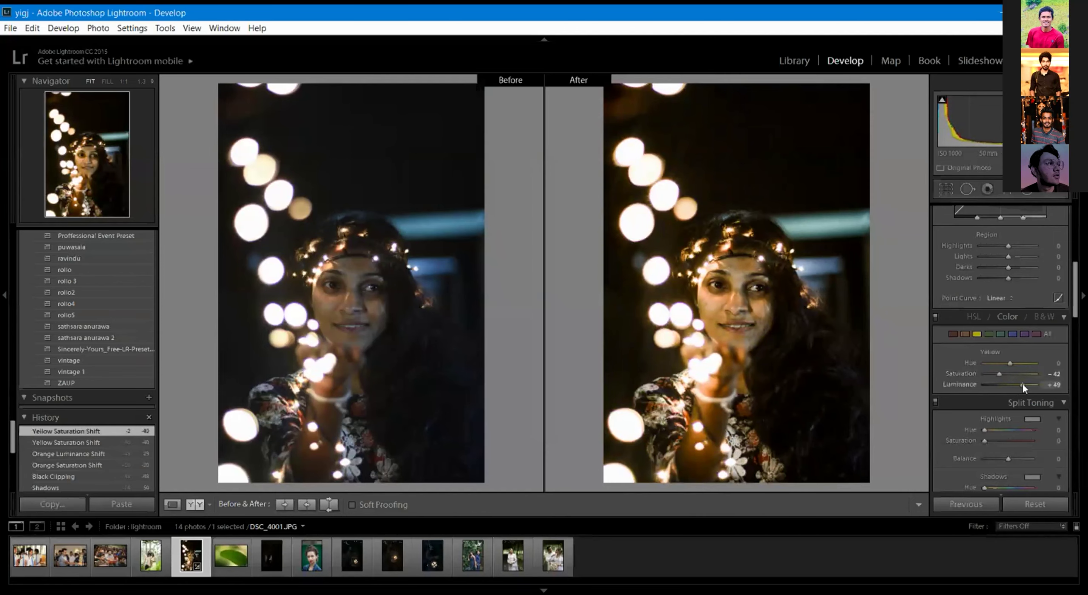
drag(1022, 384, 1022, 384)
drag(1077, 316, 1077, 281)
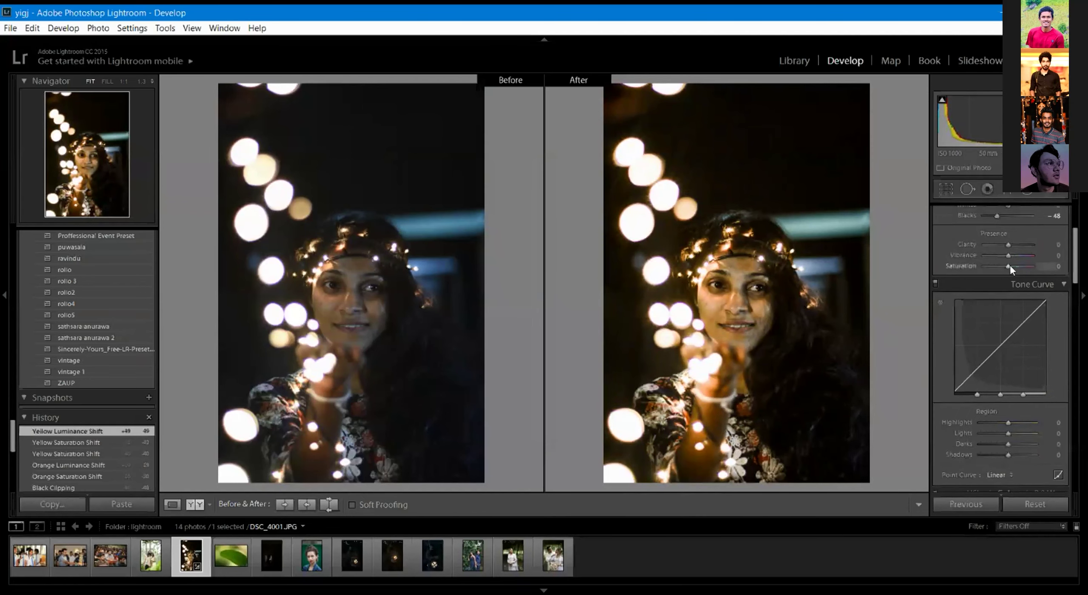
Try Saturation +45, reset it to 0, and set Vibrance to +52, checking at 1:3.
mouse_move(1010, 266)
mouse_down()
mouse_move(1047, 264)
mouse_move(1021, 265)
mouse_up()
double_click(1021, 266)
drag(1008, 255, 1022, 260)
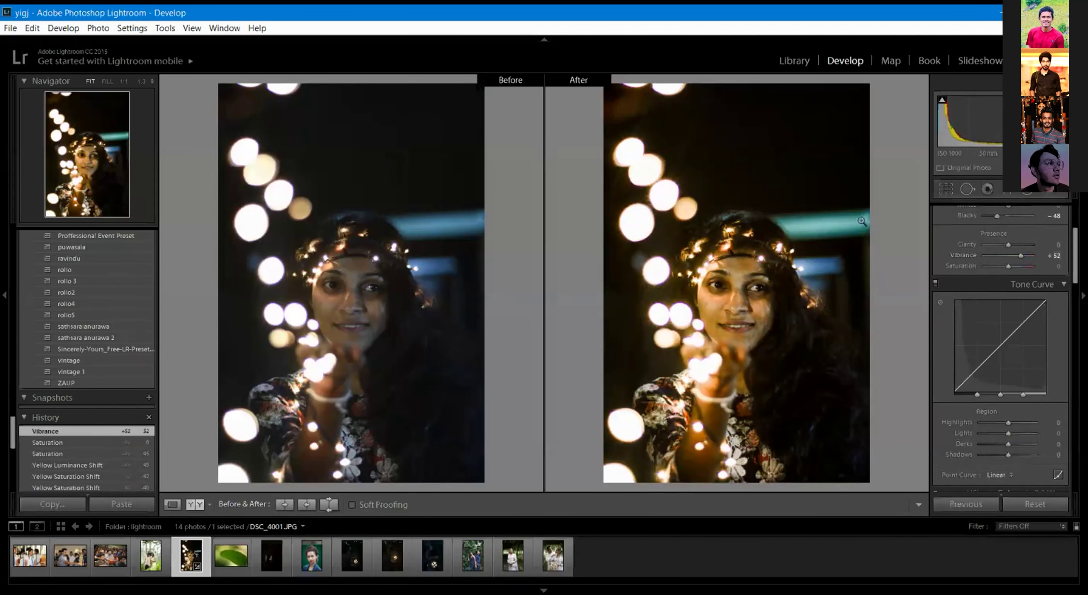
click(623, 103)
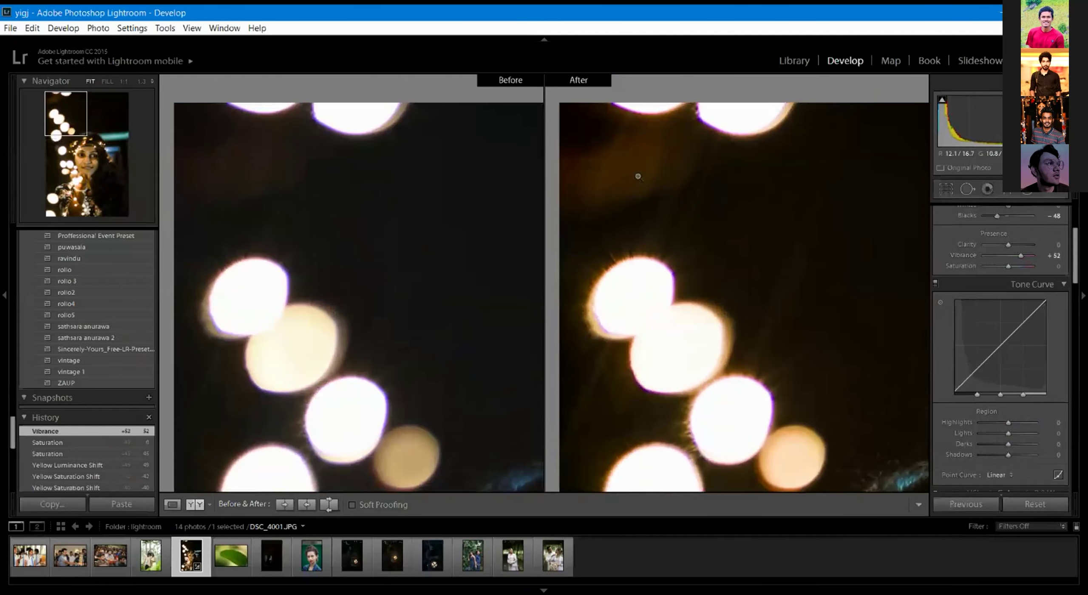
click(636, 172)
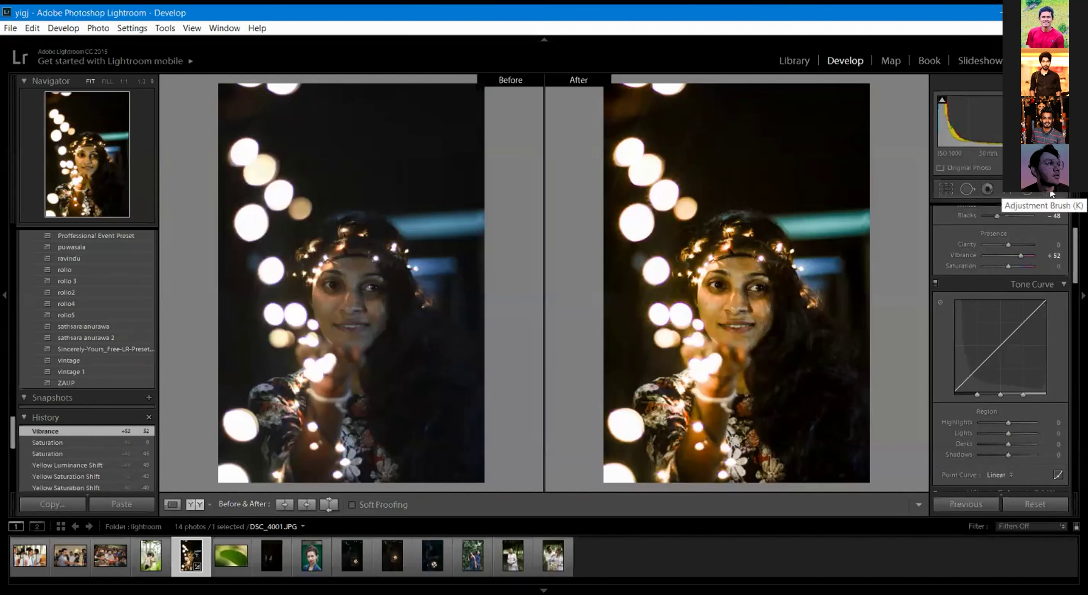
Start a new Adjustment Brush with Exposure -4.00 and Shadows -100, hiding the edit pins.
click(1049, 191)
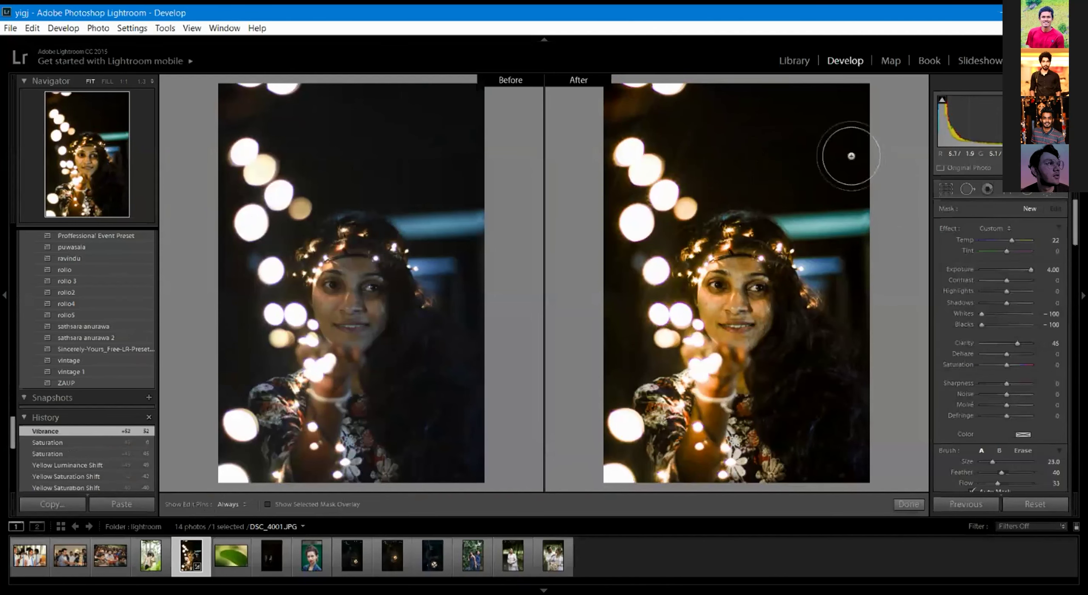
scroll(785, 149, down, 3)
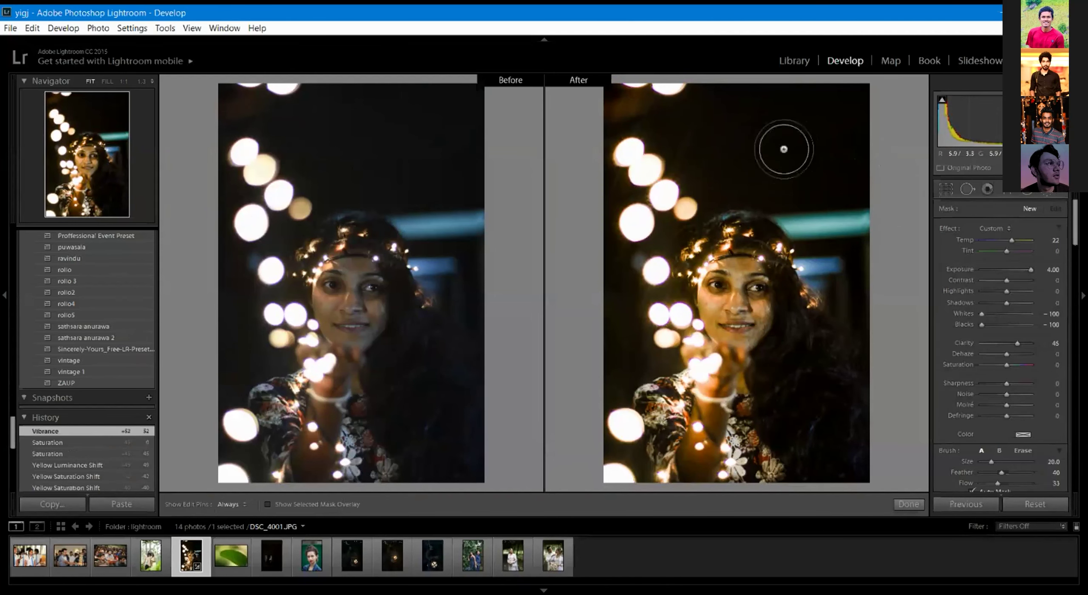
scroll(784, 149, down, 5)
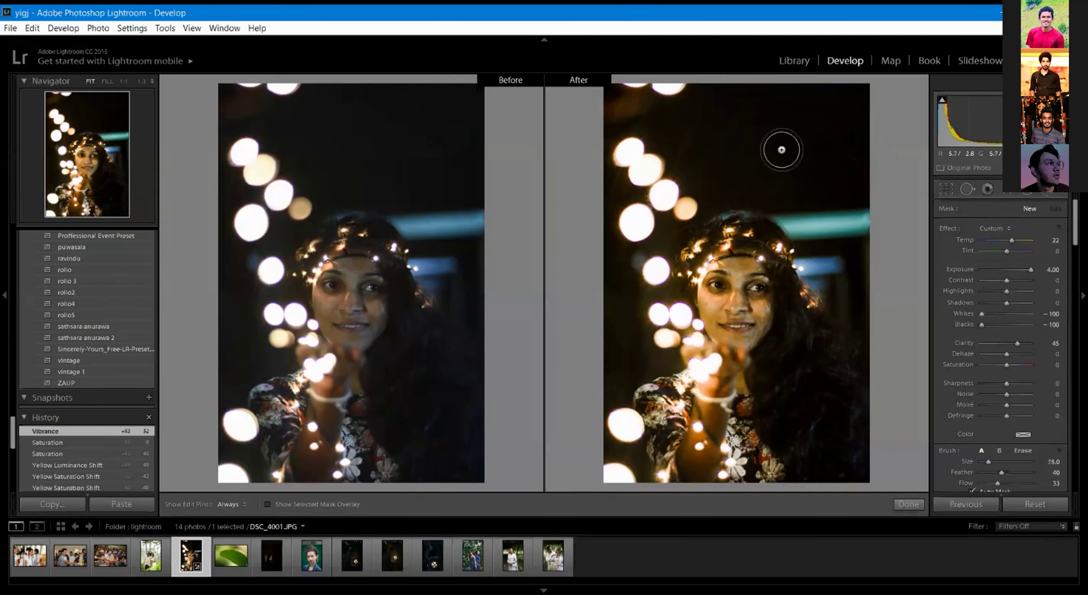
scroll(781, 151, up, 4)
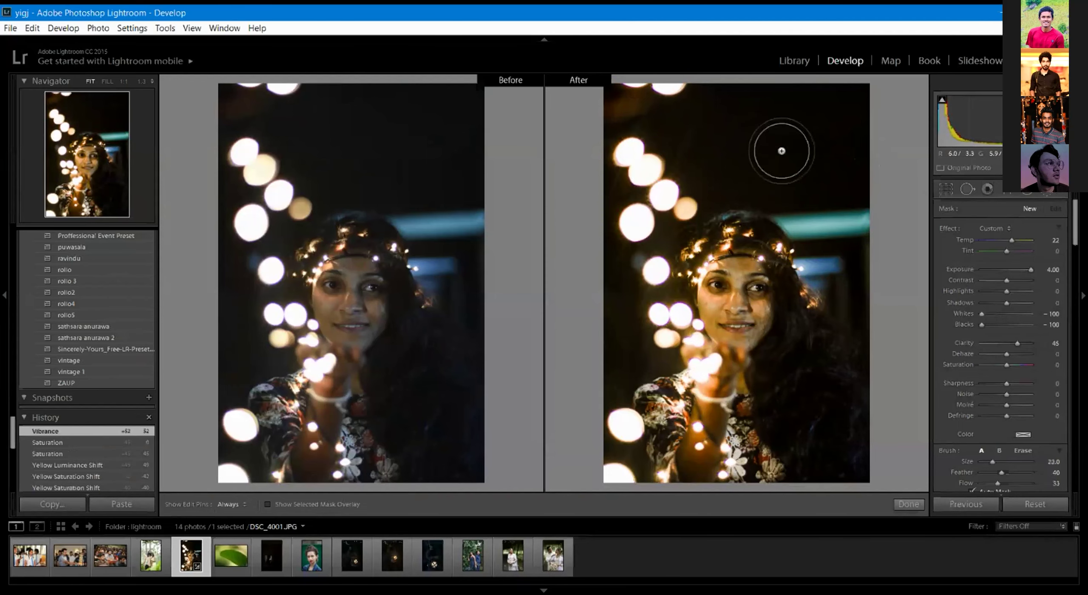
scroll(781, 151, up, 1)
scroll(782, 151, down, 1)
scroll(782, 151, up, 3)
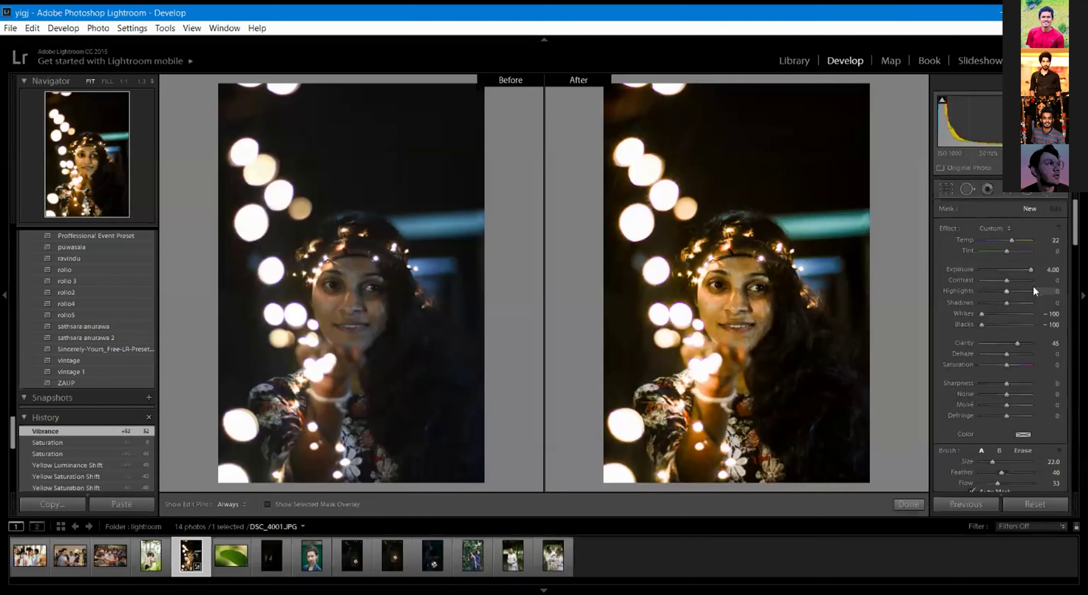
drag(1033, 271, 1005, 270)
drag(1004, 301, 978, 303)
key(h)
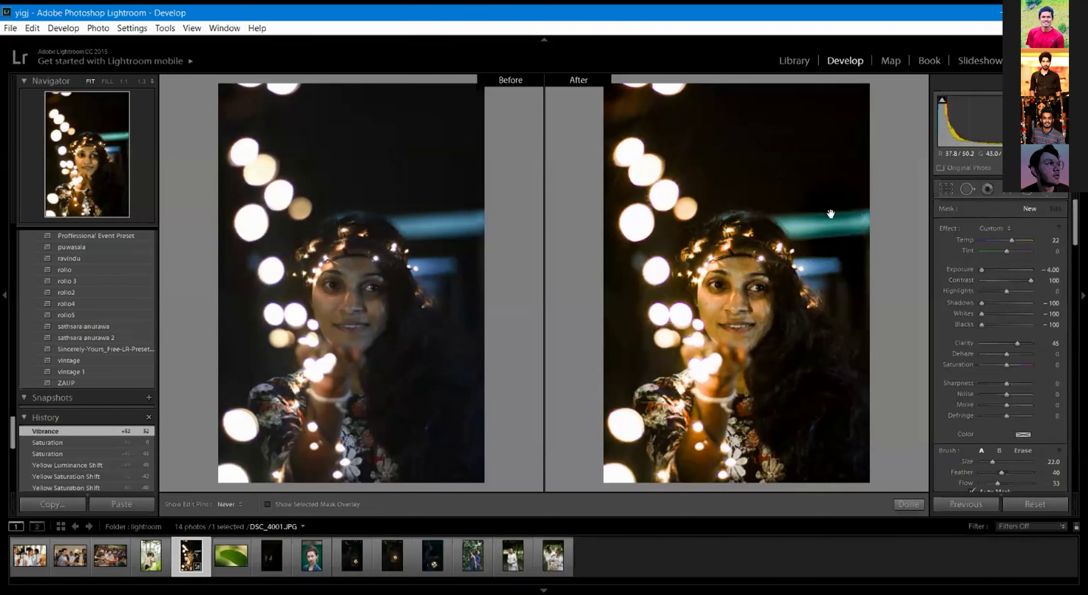
Paint darkening strokes over the top-right background and above the woman's head.
mouse_move(826, 191)
mouse_down()
mouse_move(837, 231)
mouse_move(837, 218)
mouse_up()
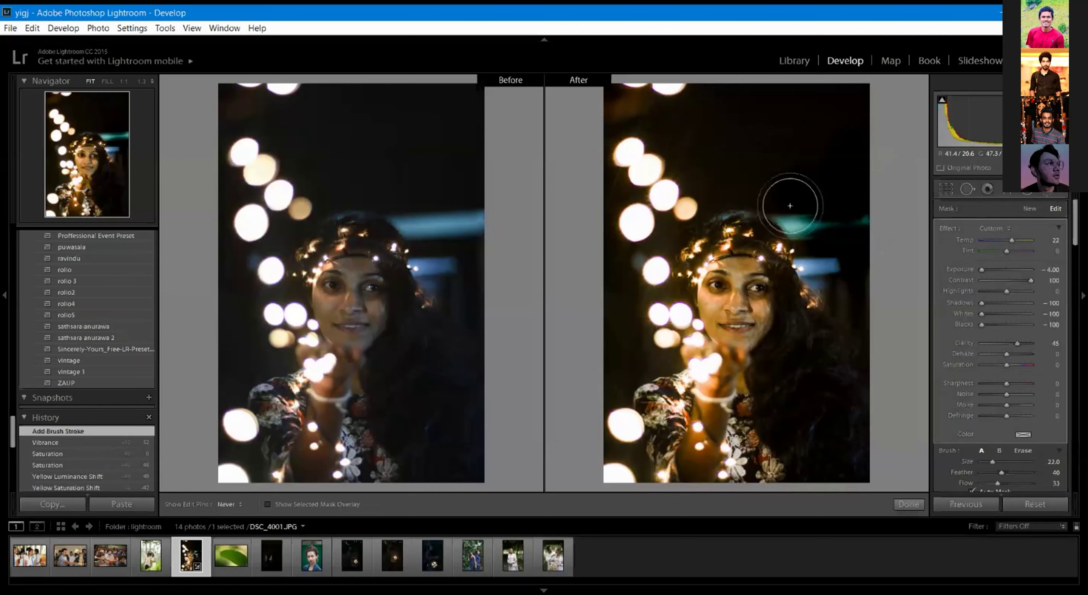
mouse_move(816, 245)
mouse_down()
mouse_move(725, 132)
mouse_move(807, 226)
mouse_up()
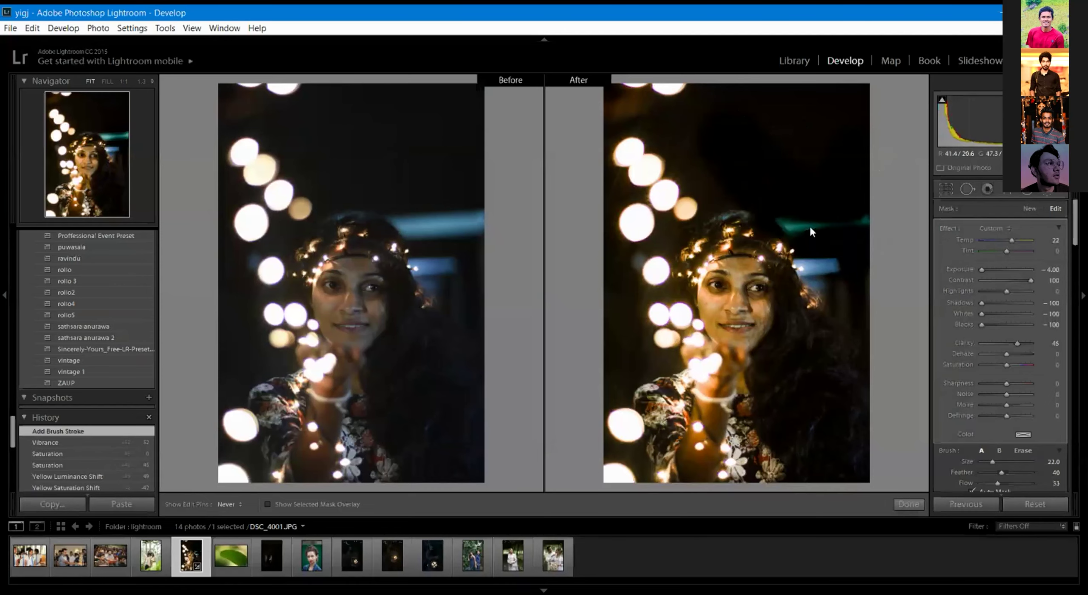
click(650, 120)
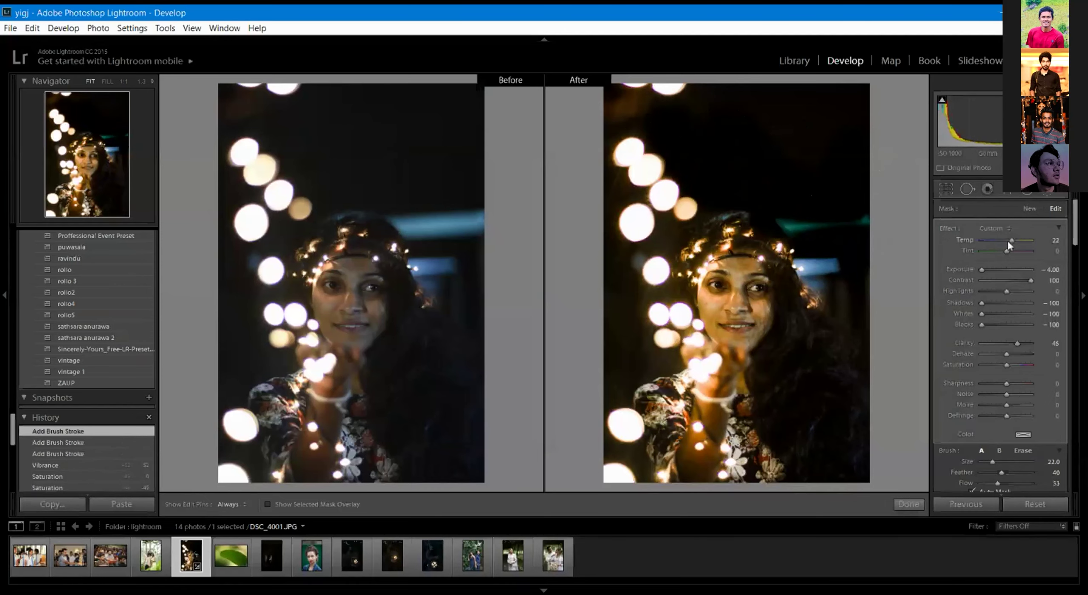
Reset the brush Shadows and paint over the teal glow and background around her head.
double_click(983, 304)
key(h)
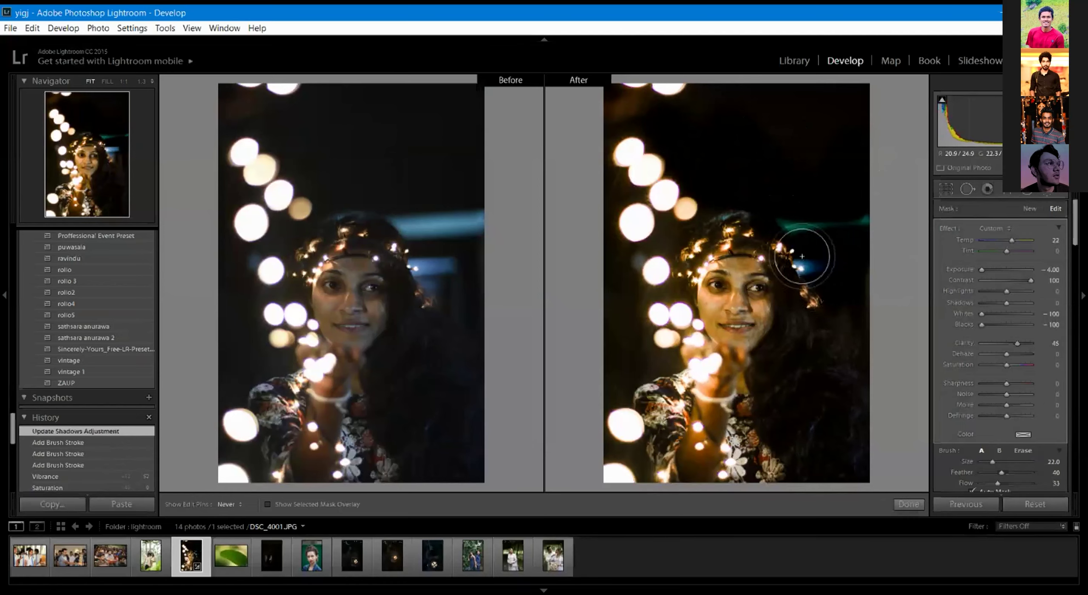
drag(805, 264, 813, 282)
mouse_move(829, 218)
mouse_down()
mouse_move(848, 235)
mouse_move(870, 211)
mouse_move(796, 208)
mouse_up()
mouse_move(794, 228)
mouse_down()
mouse_move(801, 206)
mouse_move(782, 231)
mouse_up()
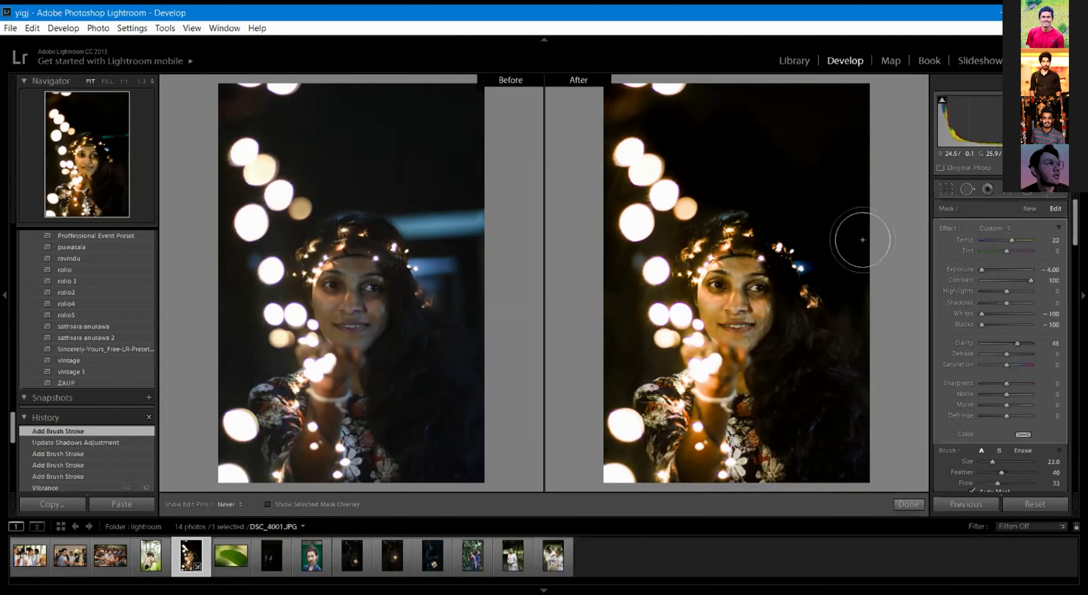
click(834, 230)
key(h)
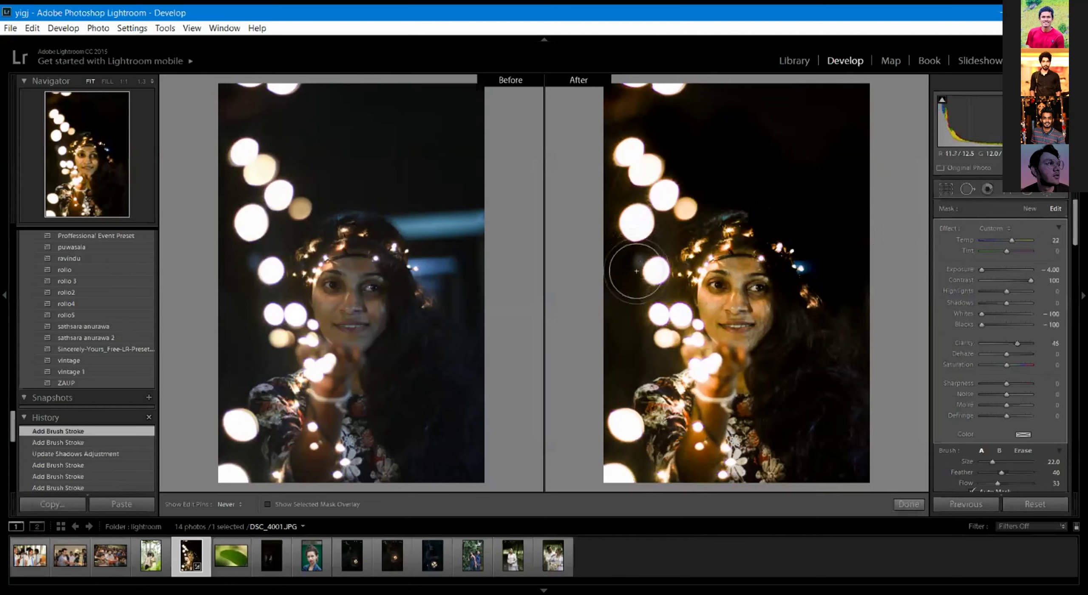
mouse_move(610, 238)
mouse_down()
mouse_move(620, 187)
mouse_move(599, 345)
mouse_up()
key(h)
Zoom in, dab the bright spots beside her hair with a smaller brush, then commit the edit.
scroll(800, 258, up, 2)
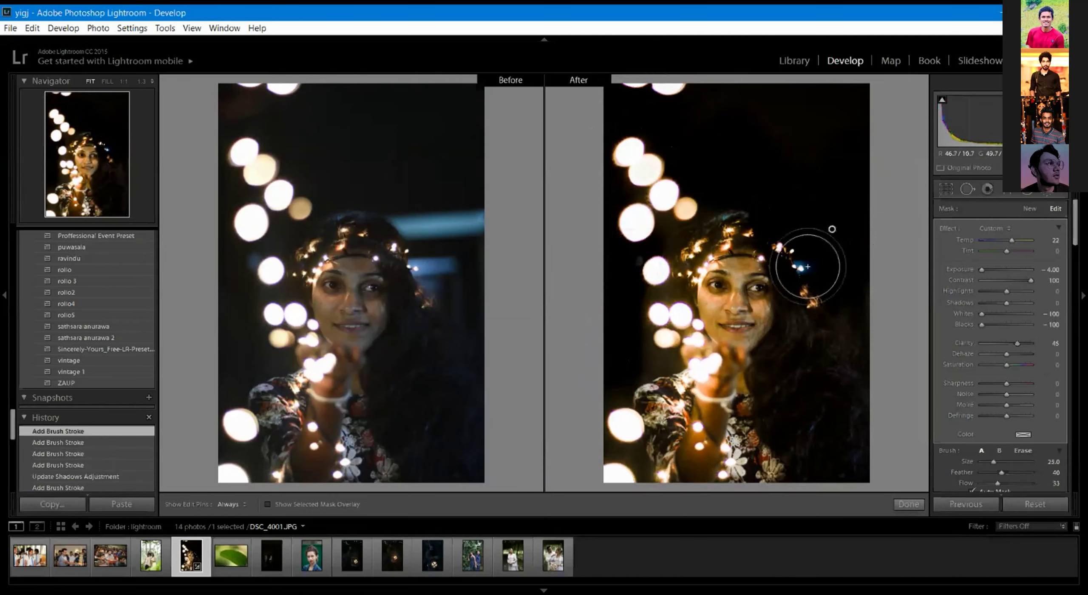
click(801, 262)
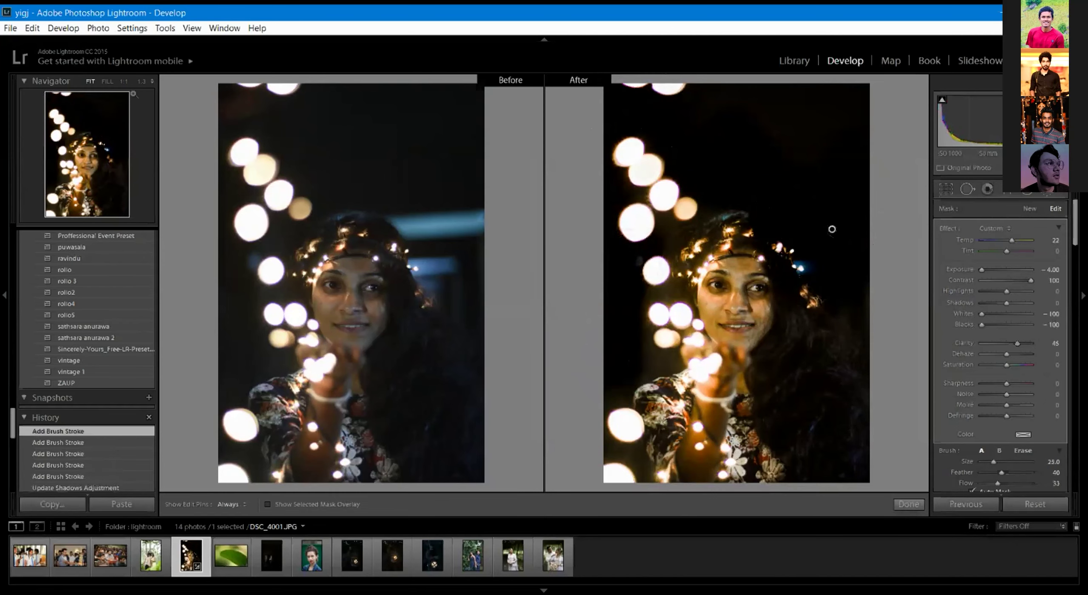
click(110, 83)
key(h)
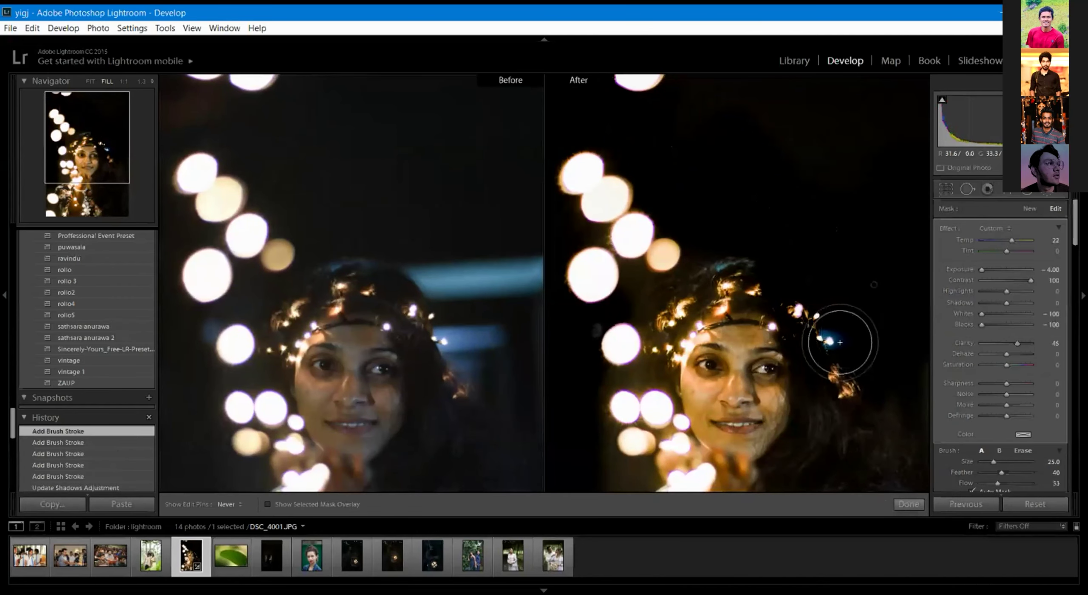
click(824, 314)
key(h)
scroll(825, 314, down, 2)
key(h)
scroll(830, 345, down, 3)
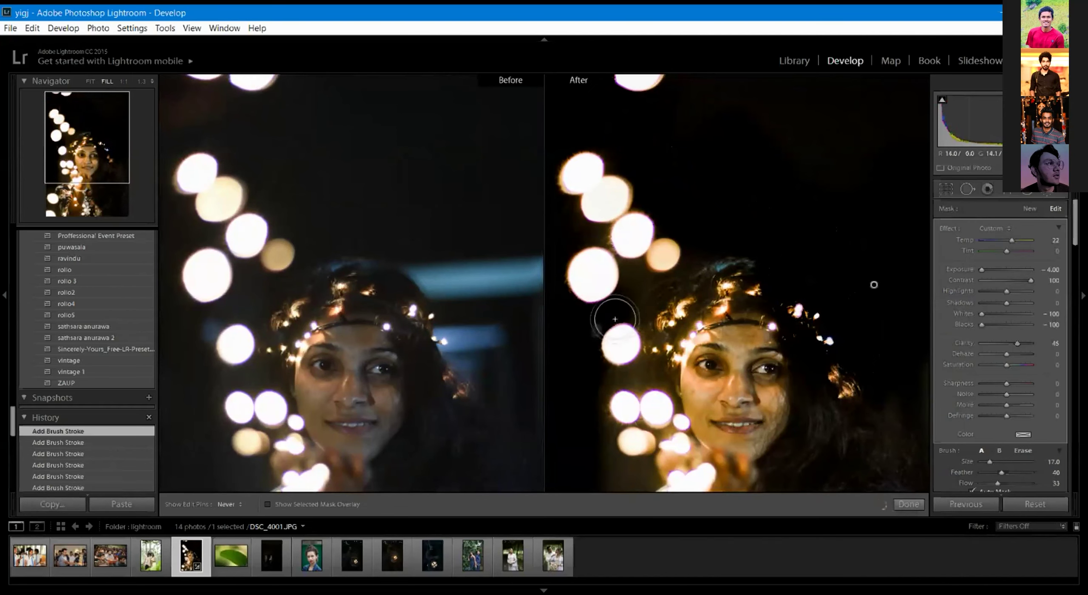
key(h)
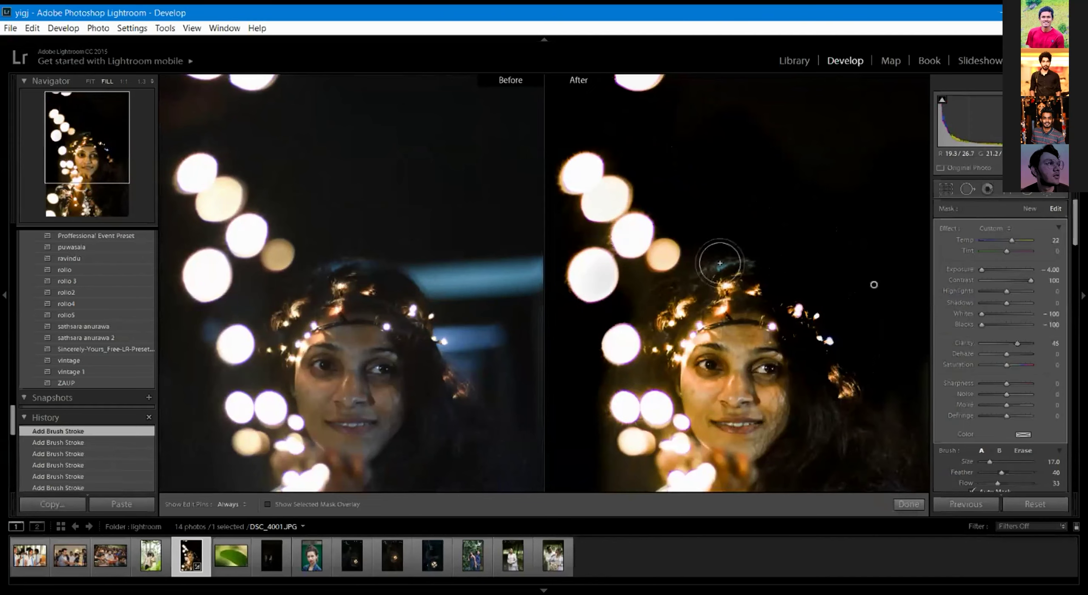
click(91, 81)
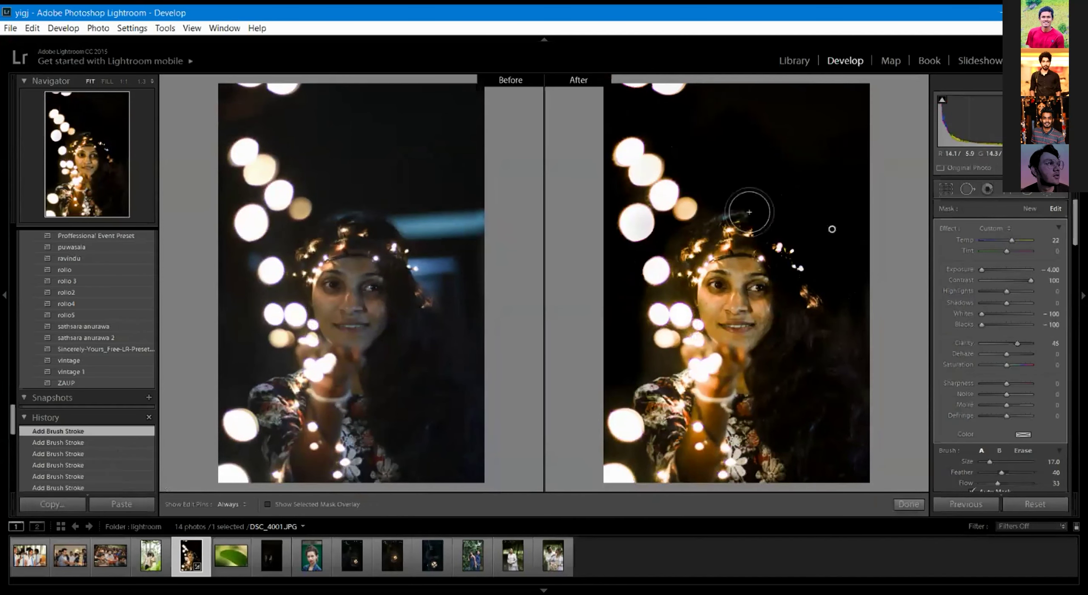
click(907, 504)
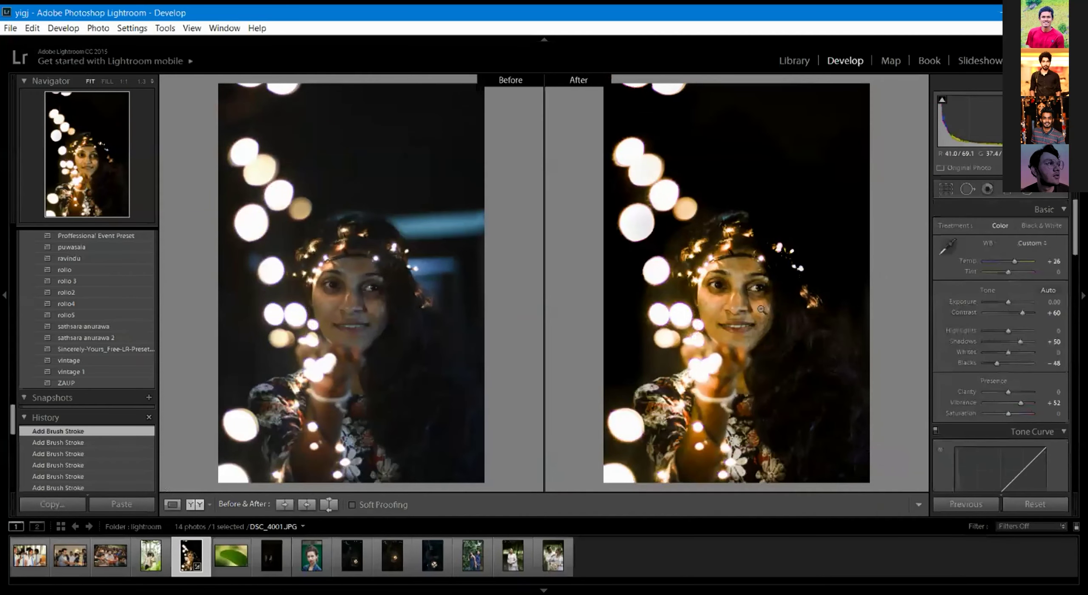
click(761, 309)
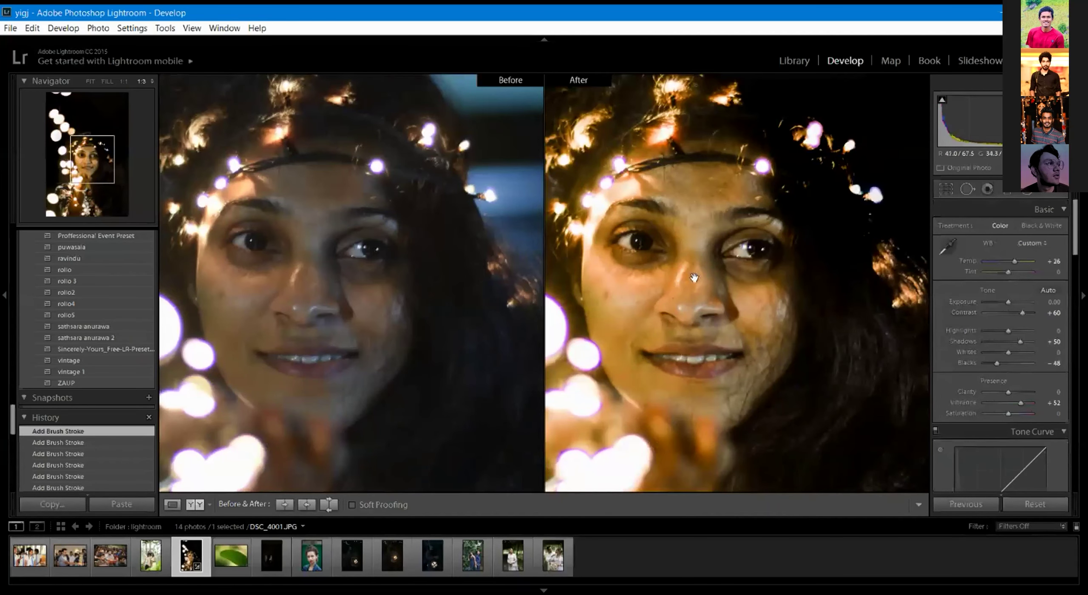
At 1:1, set Clarity to -36 and Noise Reduction Luminance 30, Detail 11, Color 36.
click(694, 277)
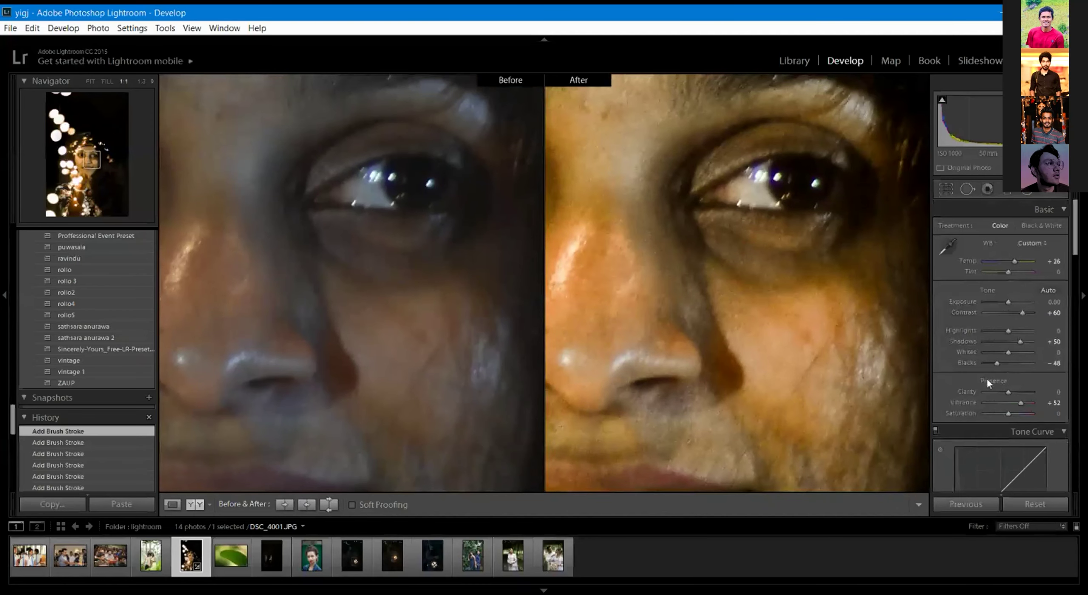
drag(1010, 392, 1002, 394)
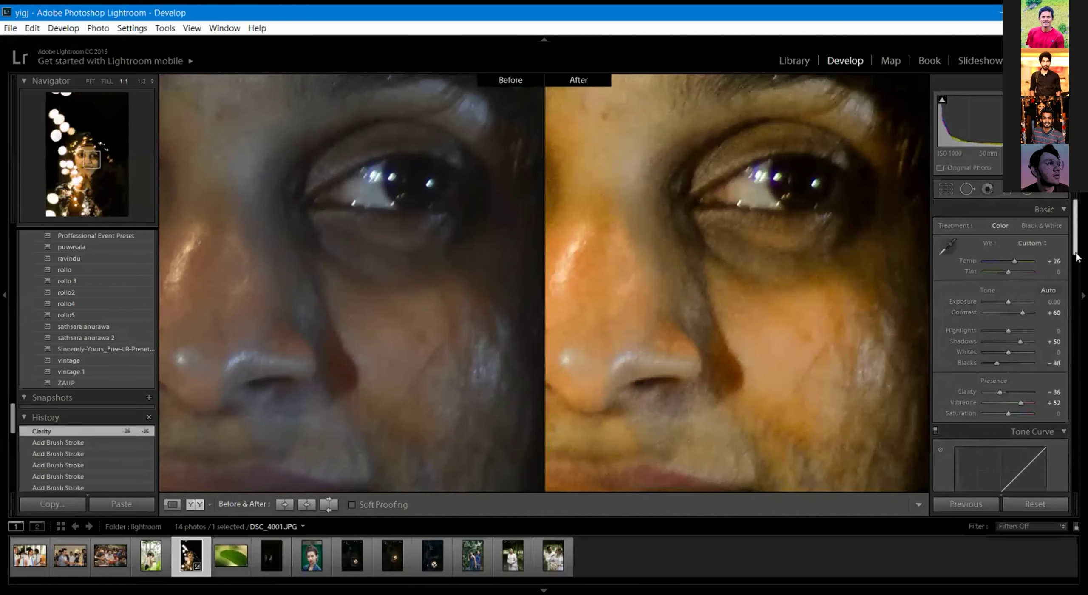
drag(1076, 255, 1077, 377)
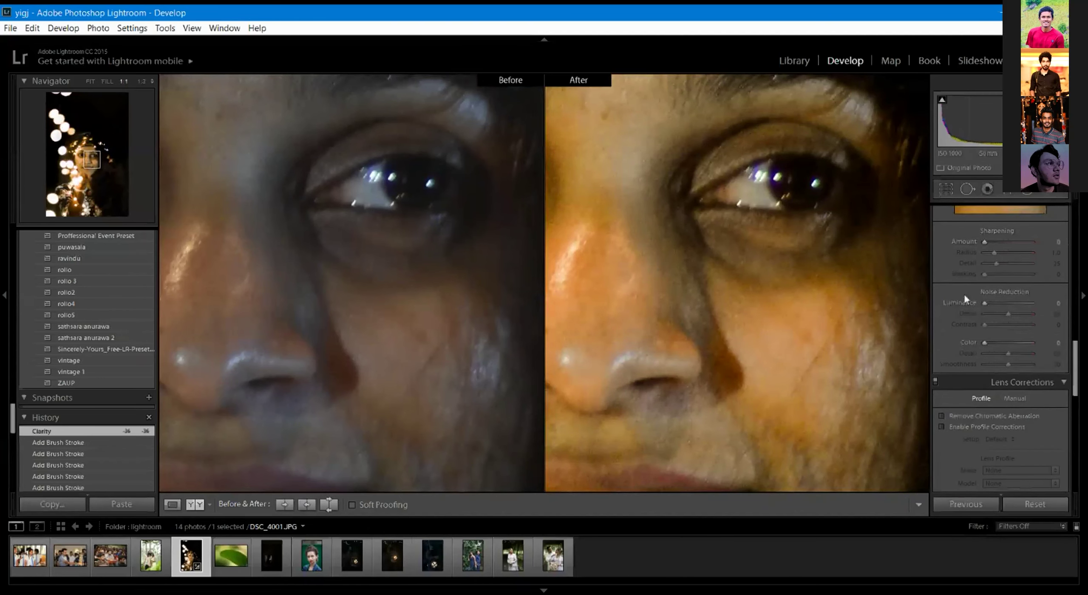
drag(987, 303, 989, 304)
drag(987, 317, 996, 320)
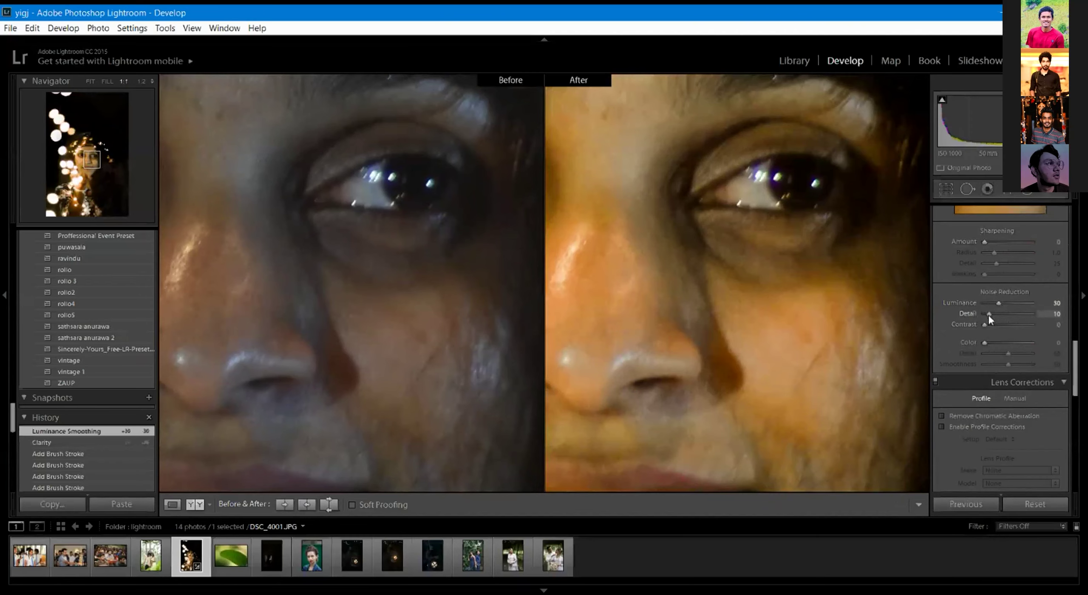
drag(985, 342, 988, 343)
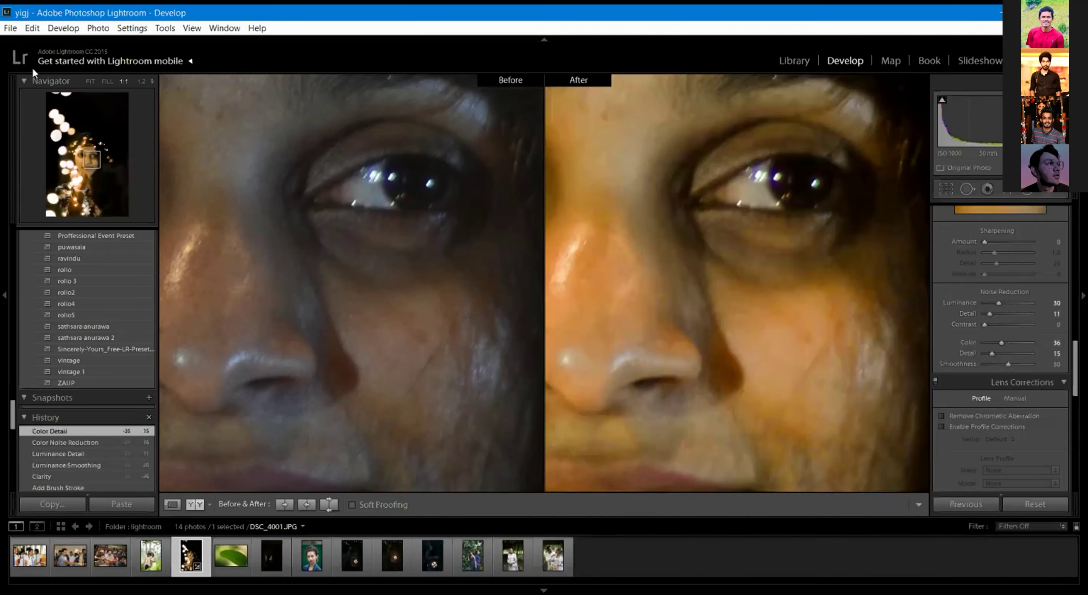
click(91, 81)
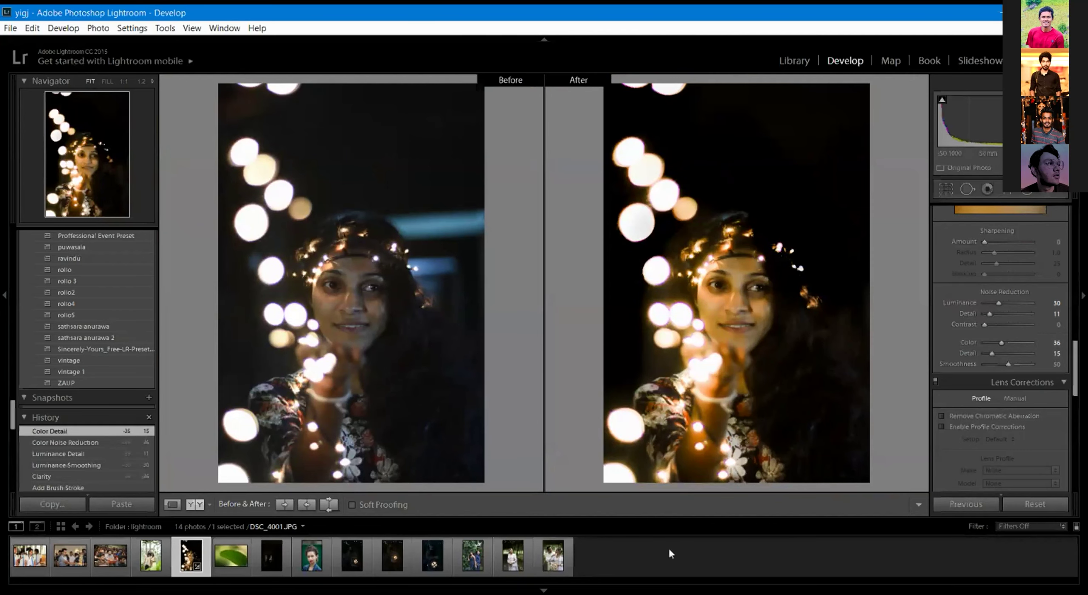
Open IMG_3547.JPG from the filmstrip and switch from Before/After to the single Loupe view.
click(109, 562)
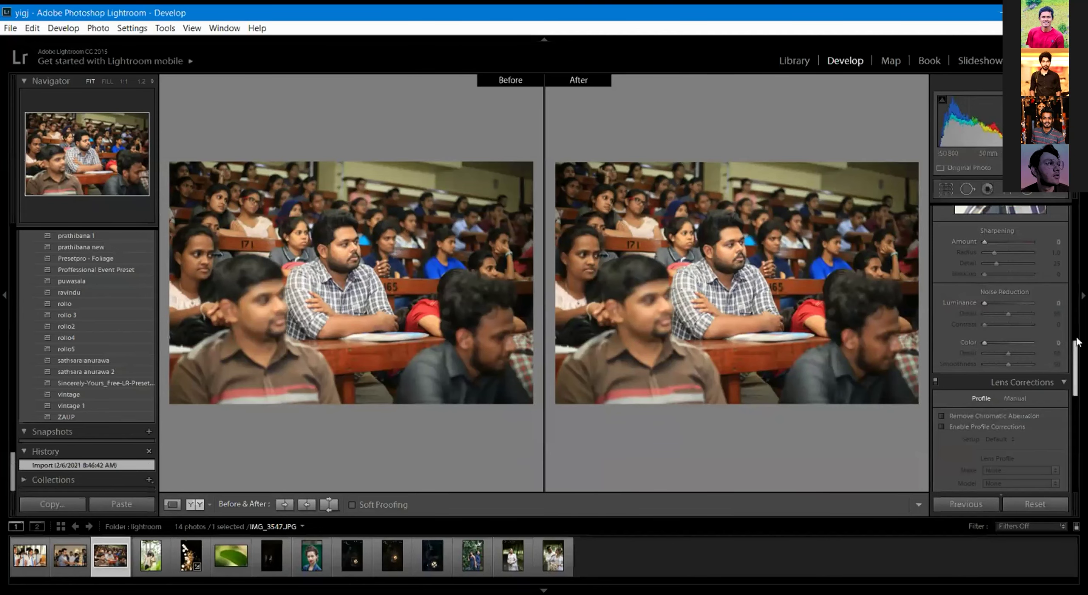
click(1074, 318)
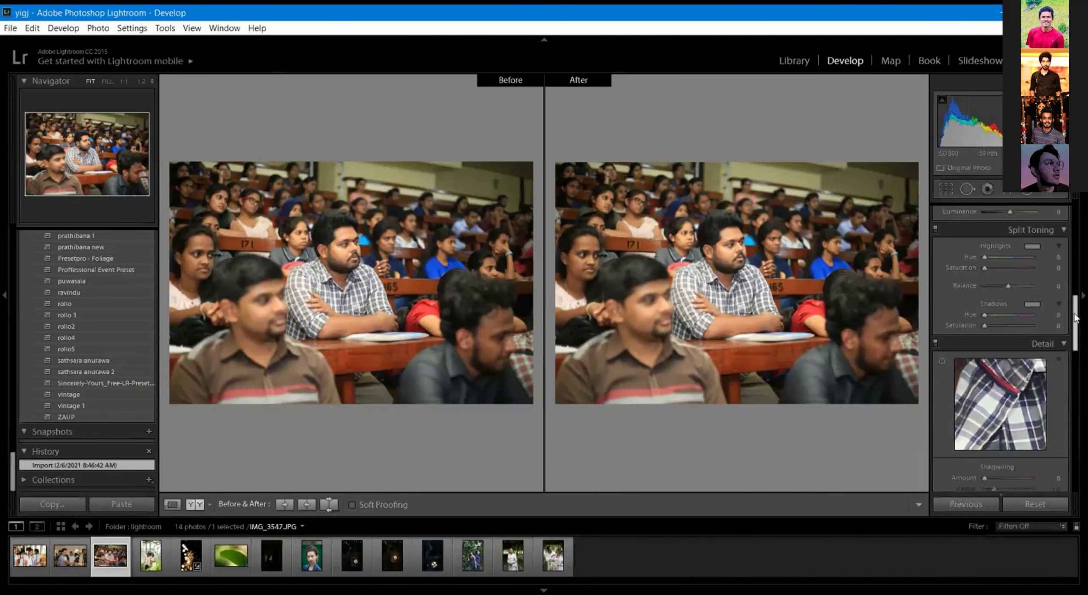
drag(1074, 319, 1078, 209)
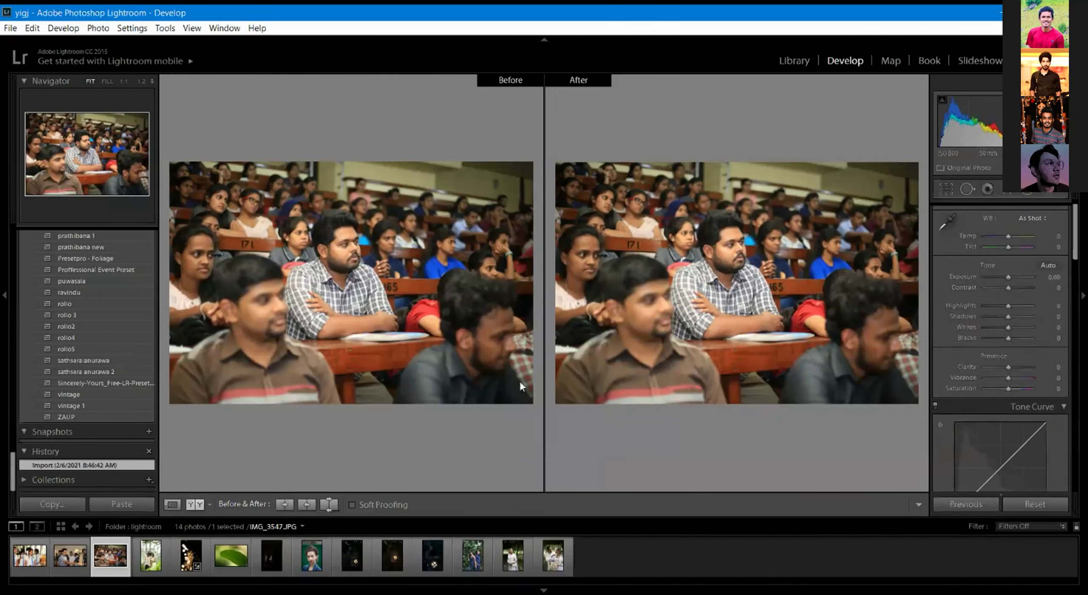
click(170, 505)
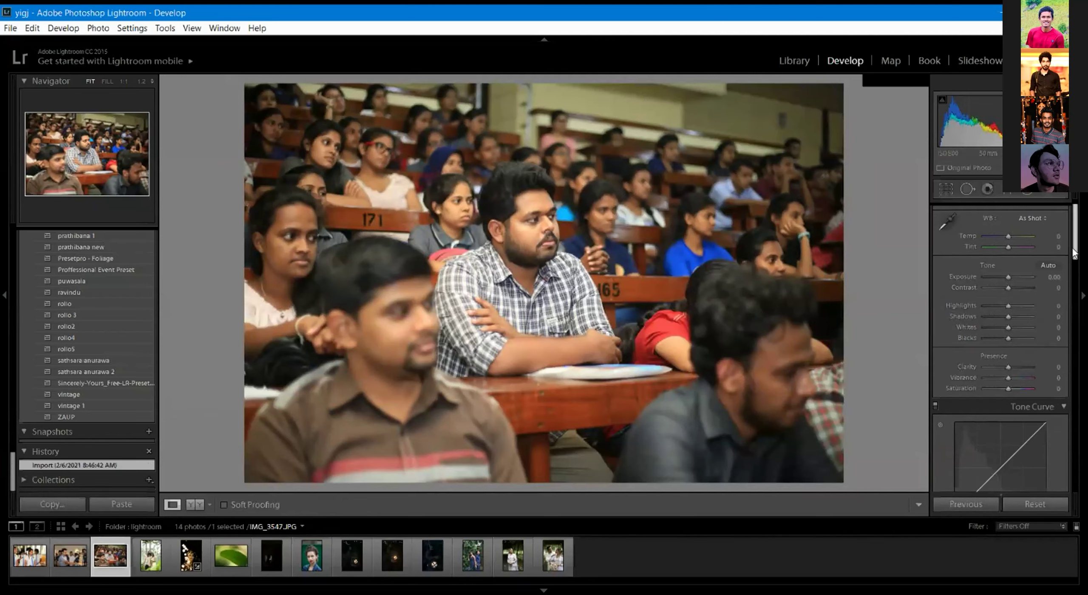
drag(1074, 253, 1074, 252)
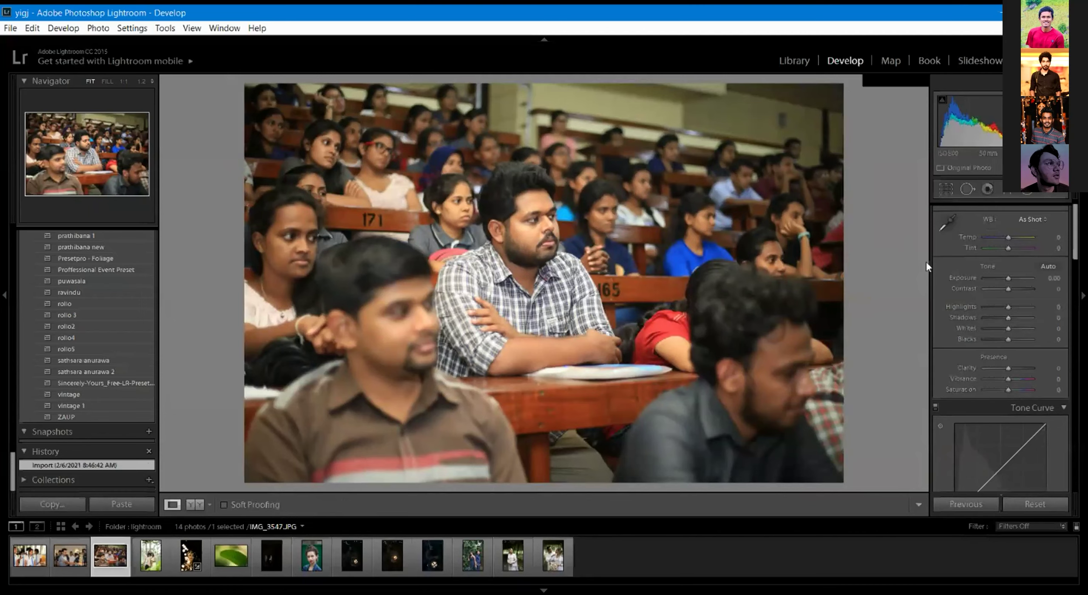
Set Orange saturation to -20 and Orange luminance to +37 on the lecture-hall photo.
drag(1076, 257, 1075, 342)
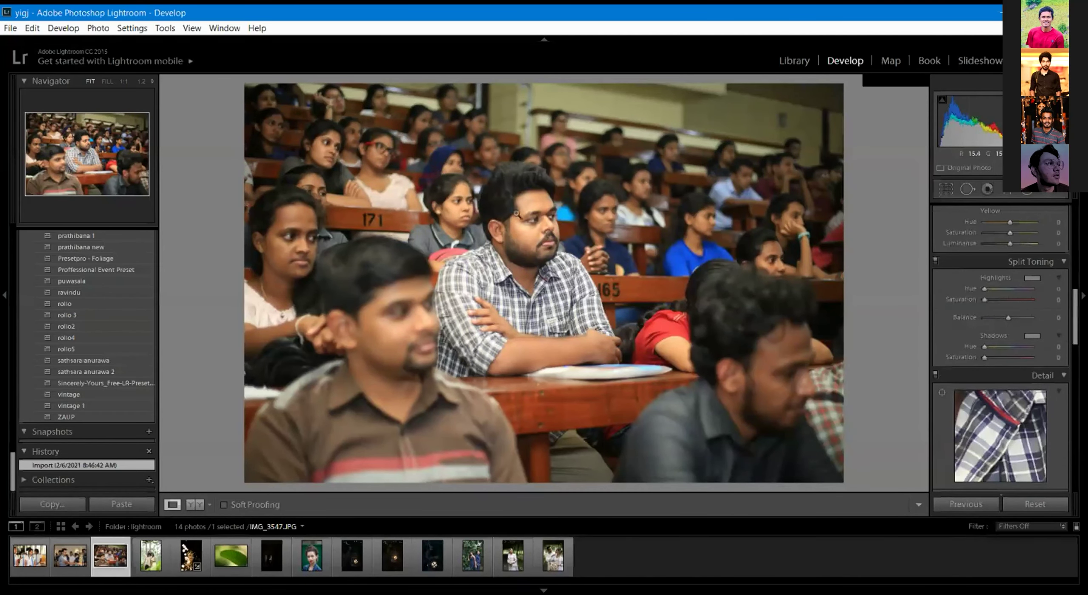
click(514, 212)
click(571, 218)
drag(1075, 312, 1073, 305)
scroll(1073, 308, up, 4)
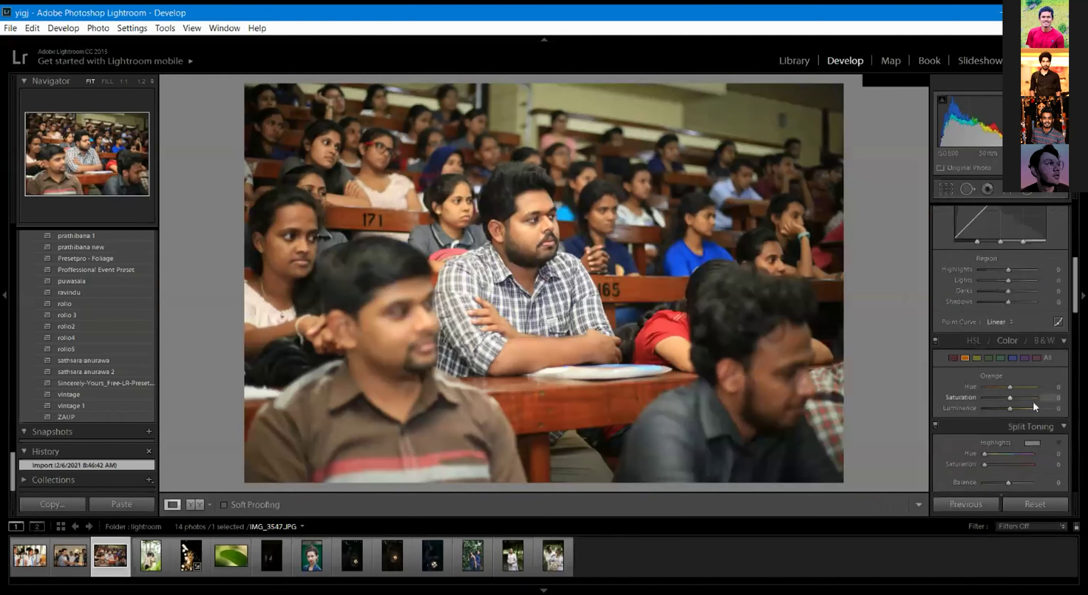
drag(1011, 397, 983, 396)
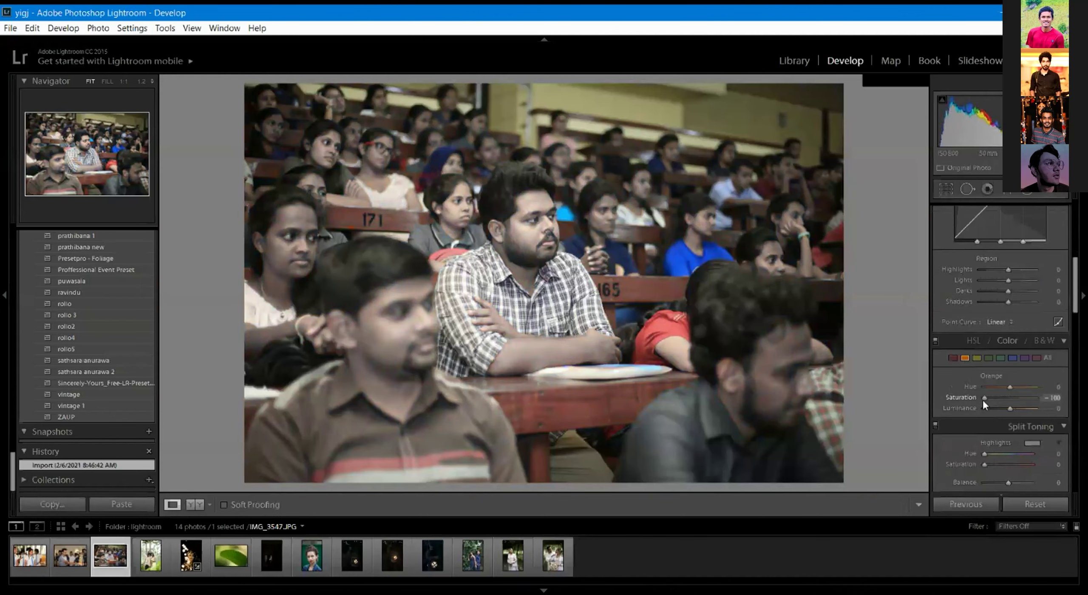
drag(967, 404, 1007, 398)
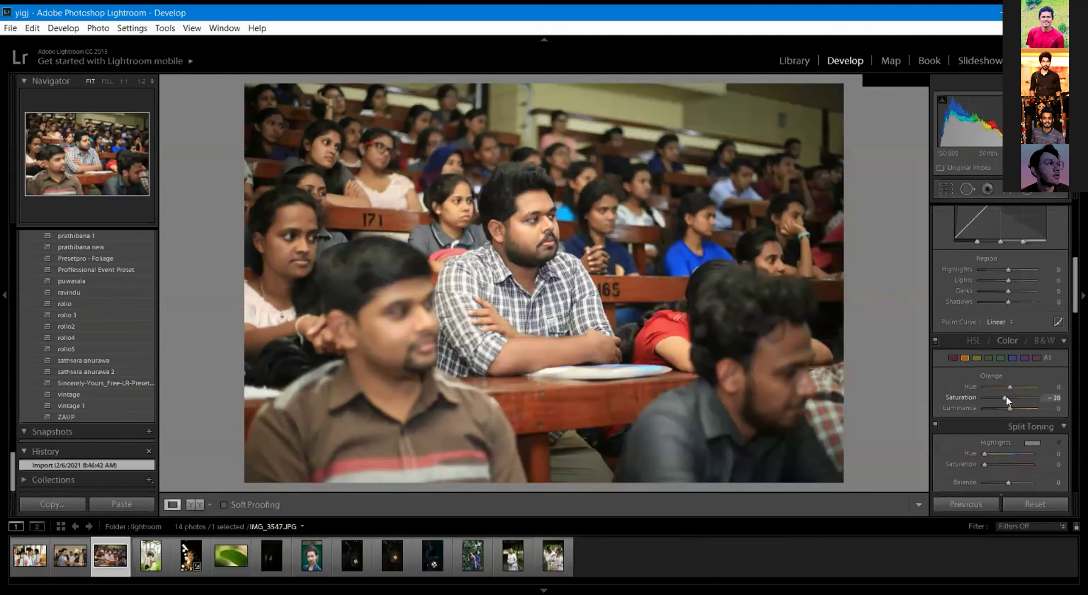
mouse_move(1010, 405)
mouse_down()
mouse_move(1042, 406)
mouse_move(974, 413)
mouse_move(1016, 409)
mouse_up()
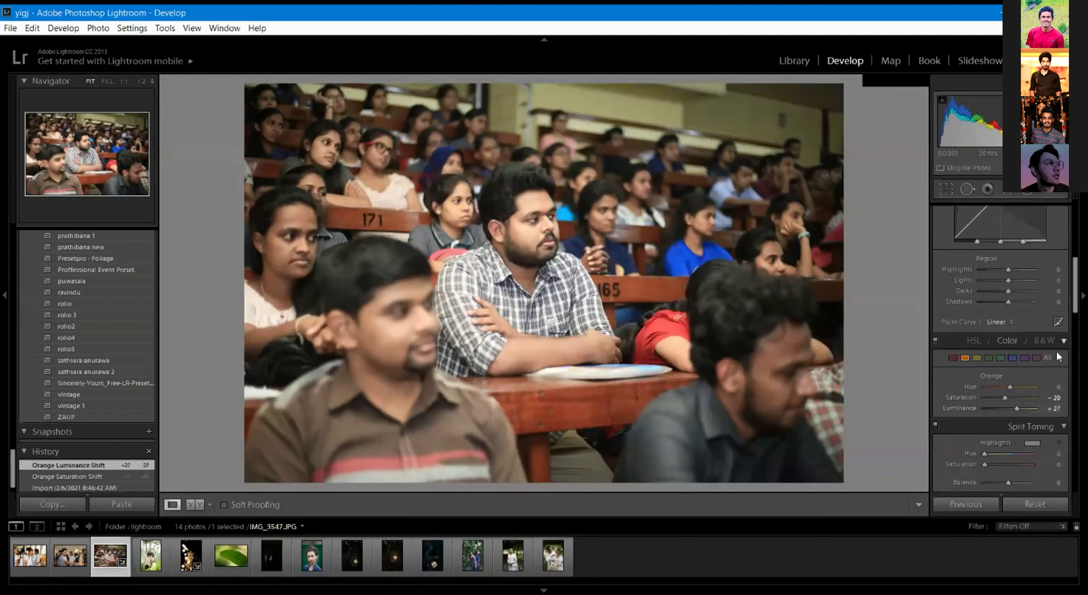
Raise Contrast to +55 and return to the top of the Basic panel.
drag(1072, 312, 1069, 253)
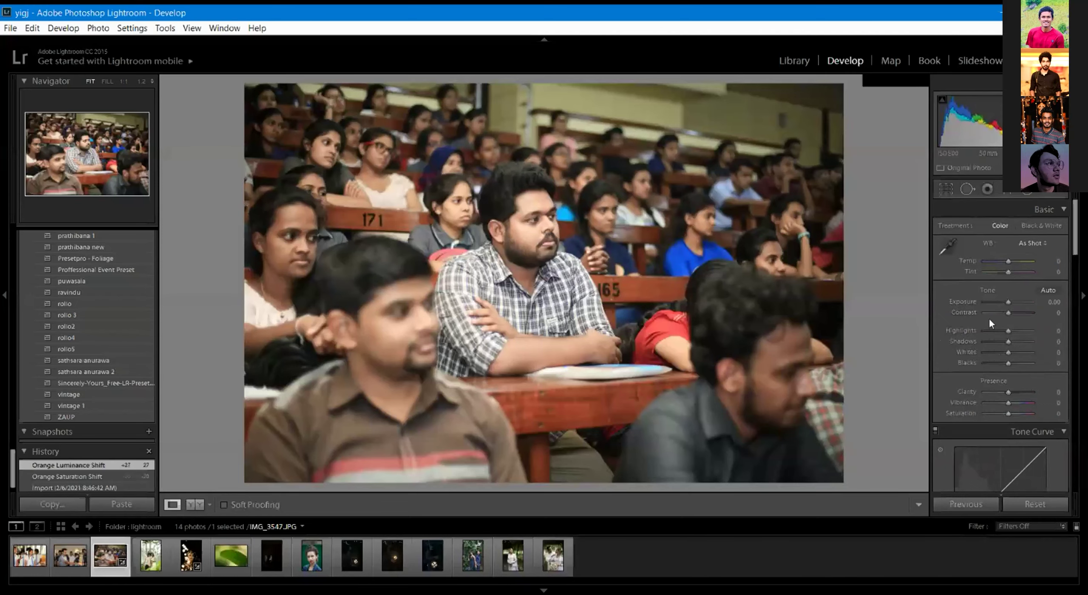
drag(1007, 313, 1020, 312)
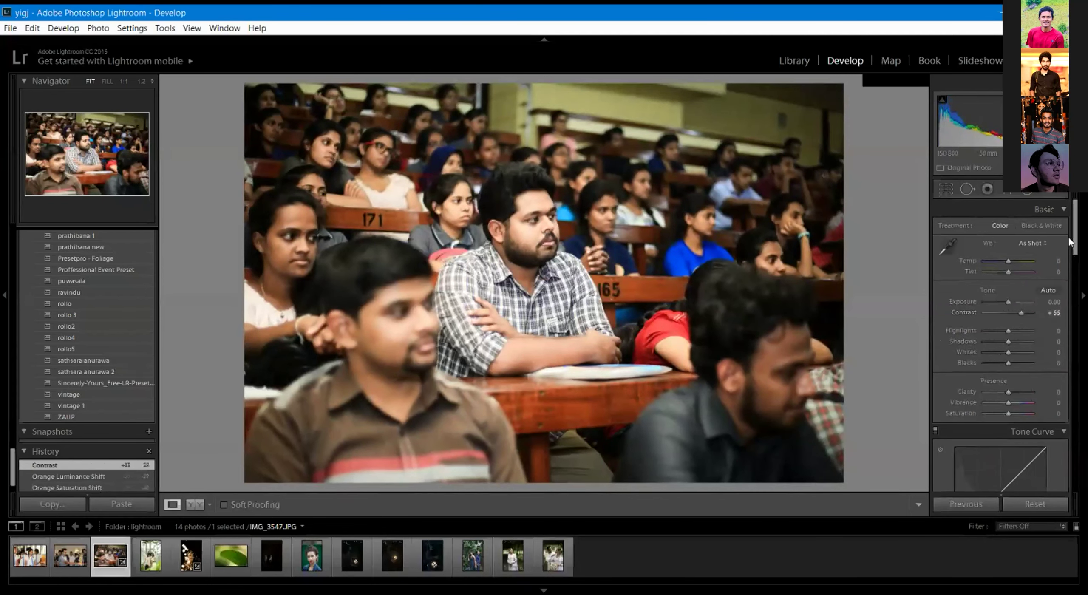
scroll(1076, 270, up, 3)
Trim the bottom-left corner and left edge so the crop frames the bearded man in the checked shirt.
click(939, 192)
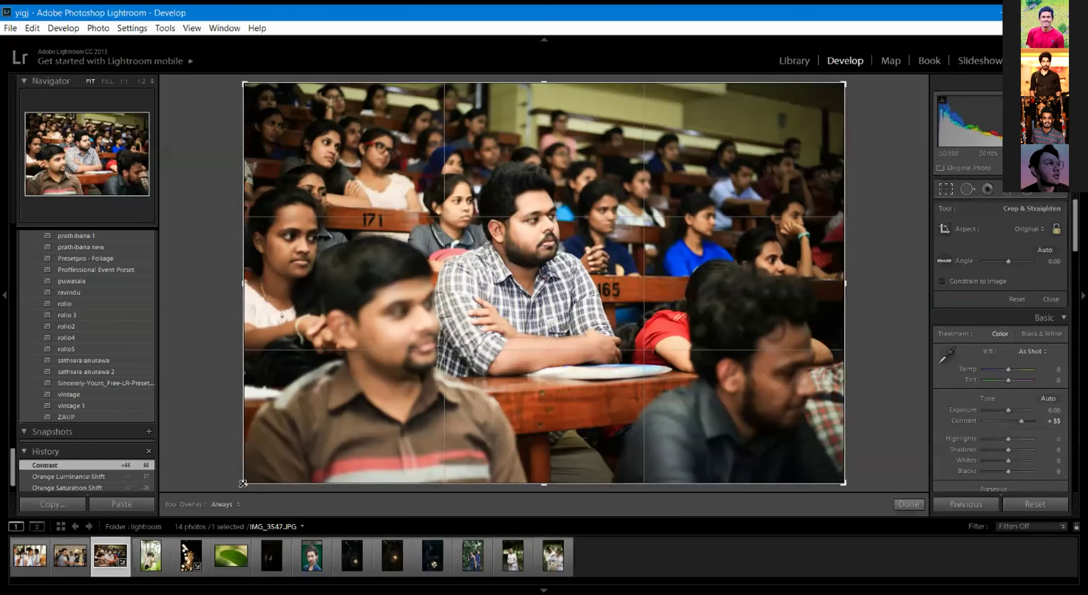
drag(244, 483, 287, 454)
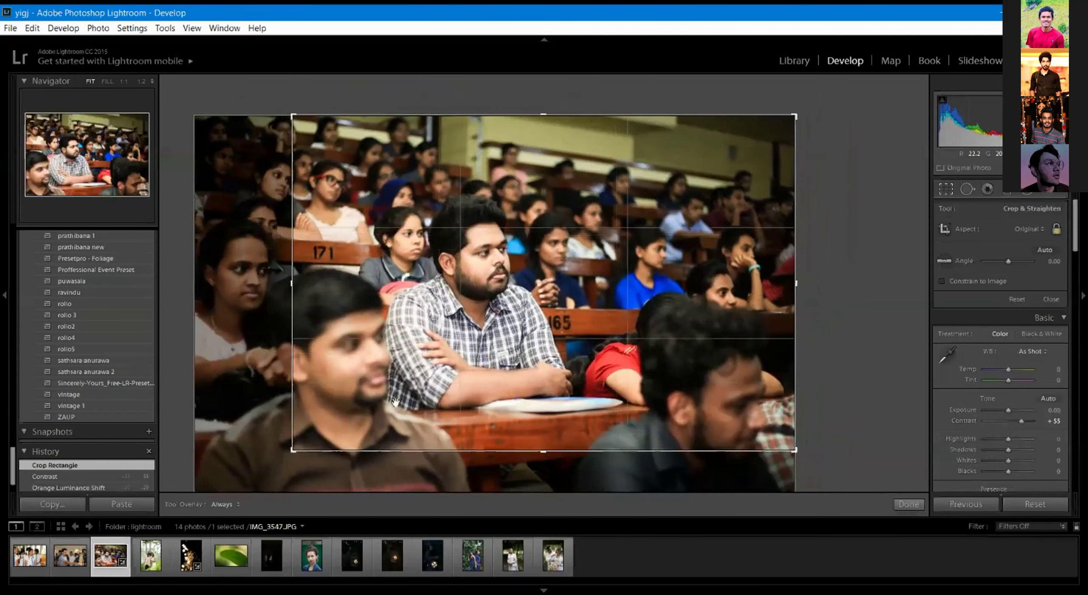
drag(487, 304, 457, 276)
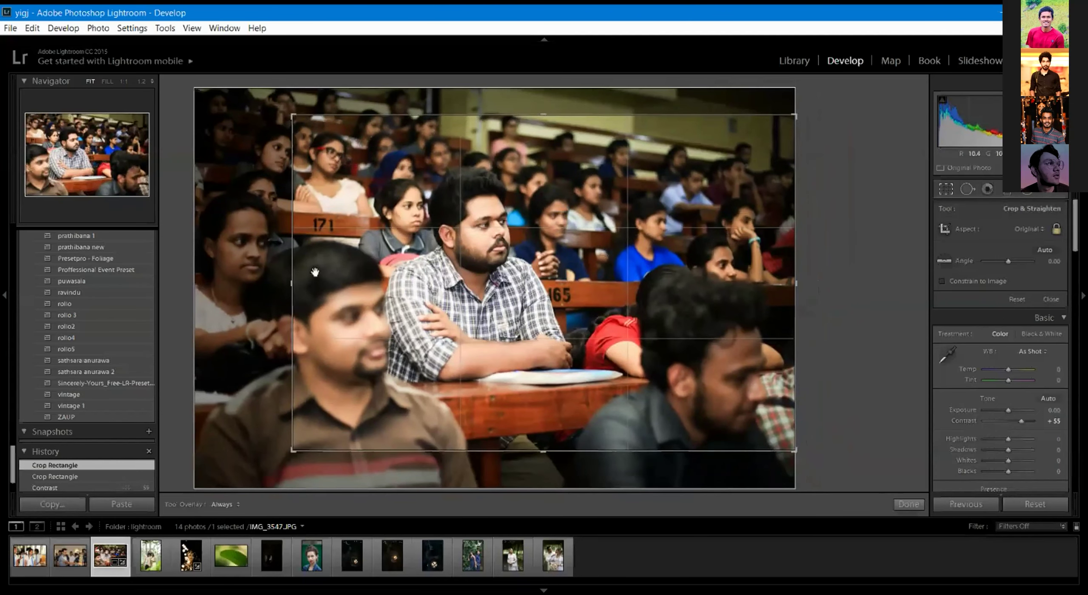
drag(295, 278, 311, 277)
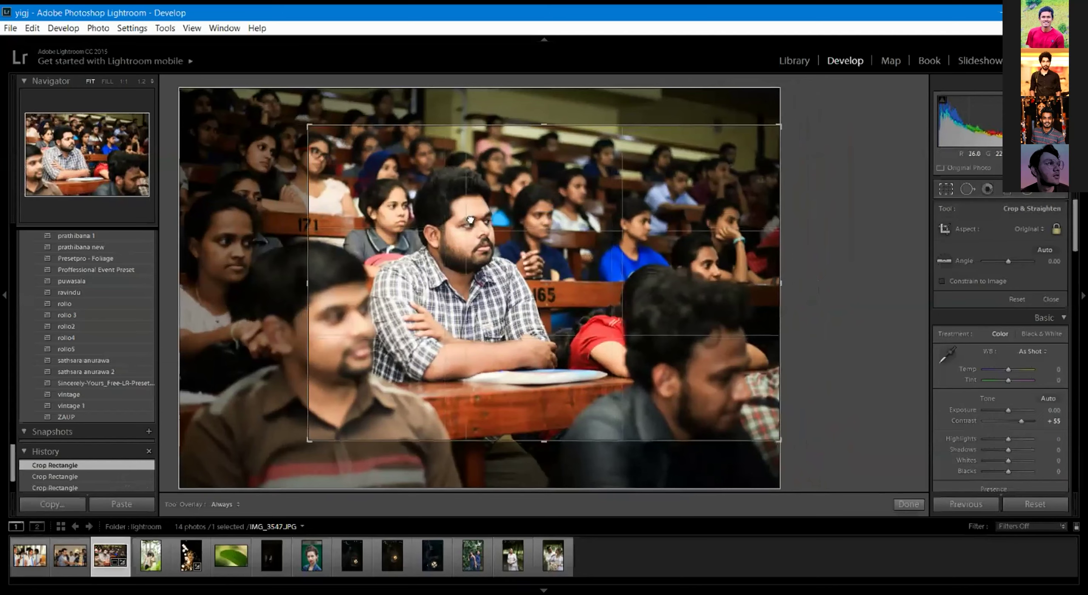
drag(468, 220, 469, 226)
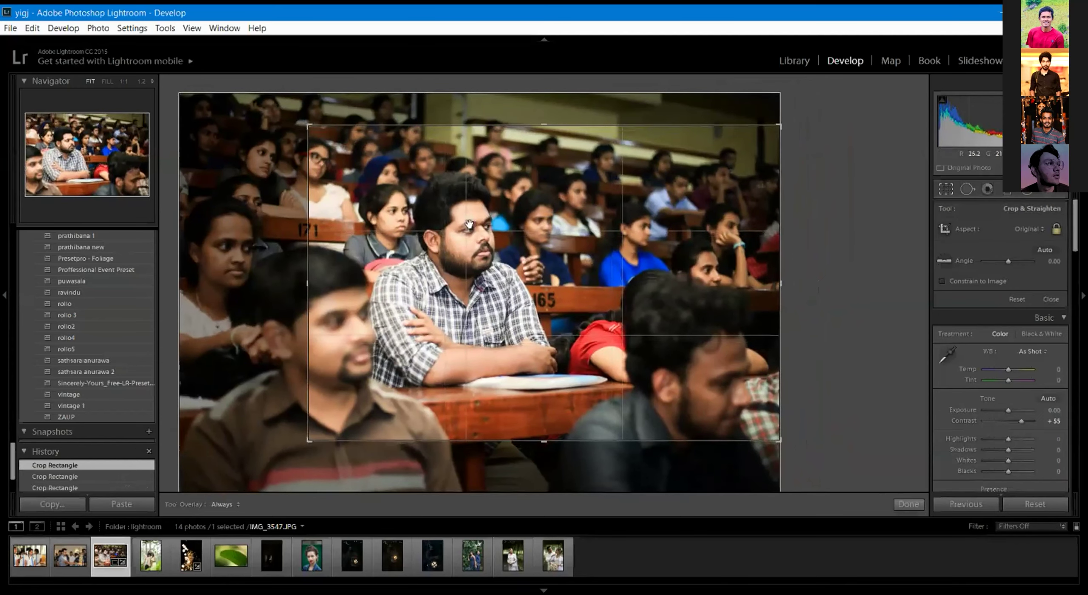
key(Return)
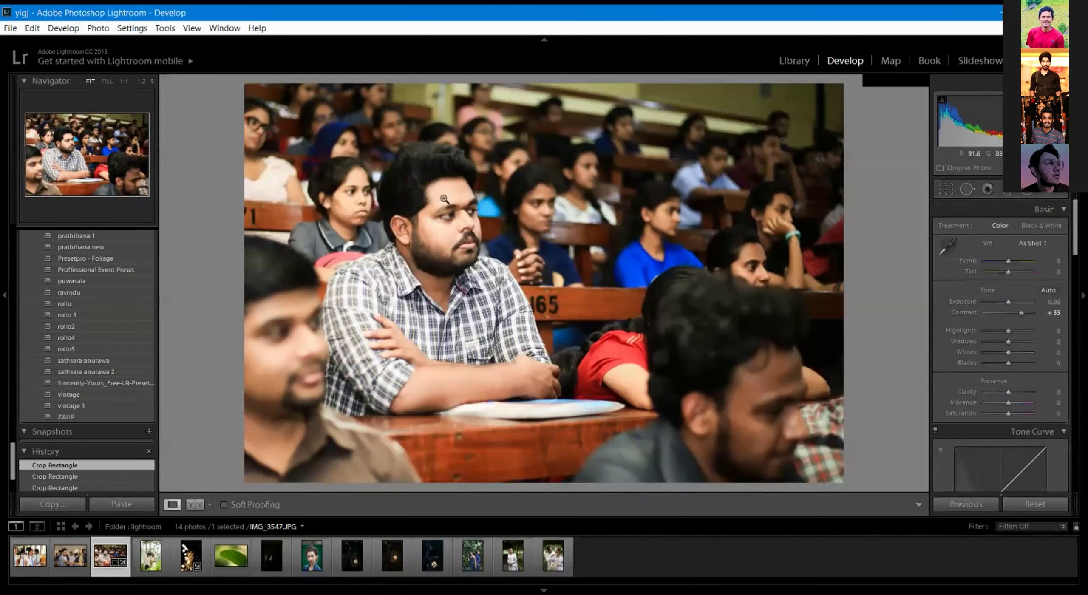
click(948, 191)
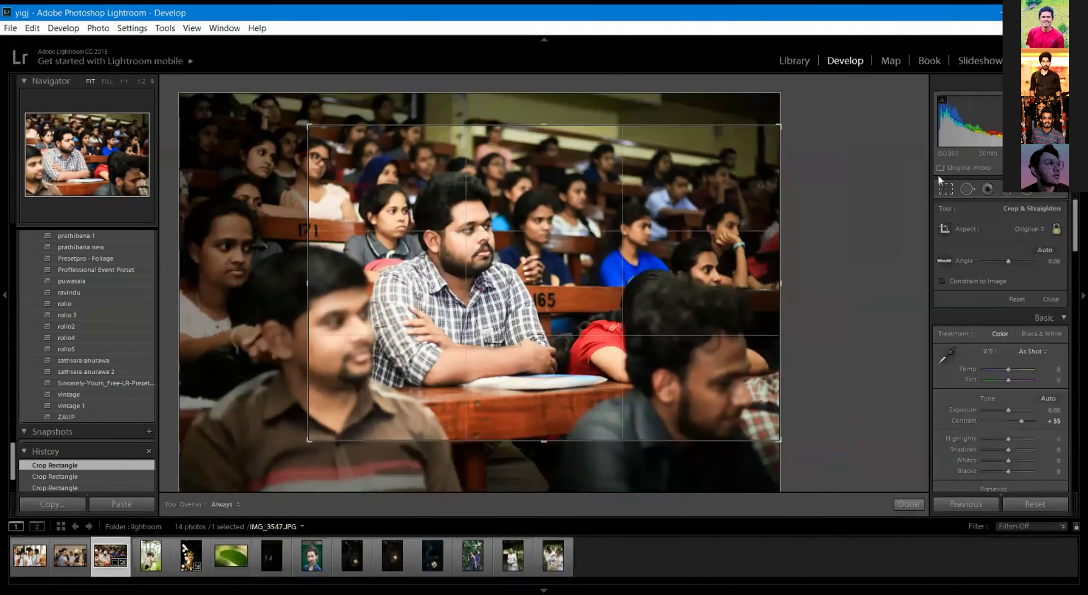
click(948, 191)
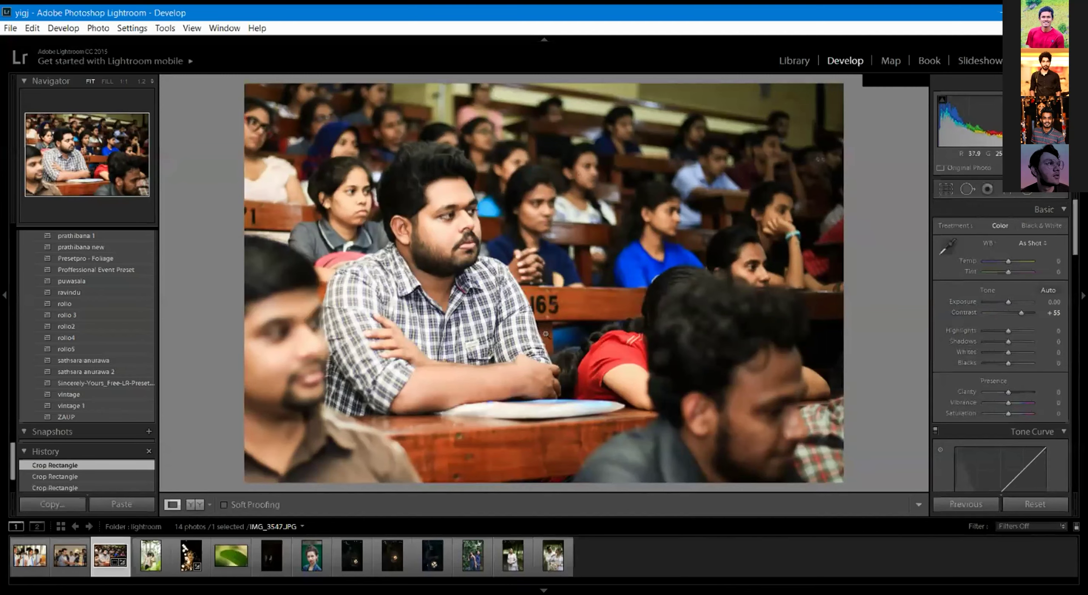
Create a develop preset called 'Evening' in the User Presets folder from the current settings.
scroll(132, 301, up, 10)
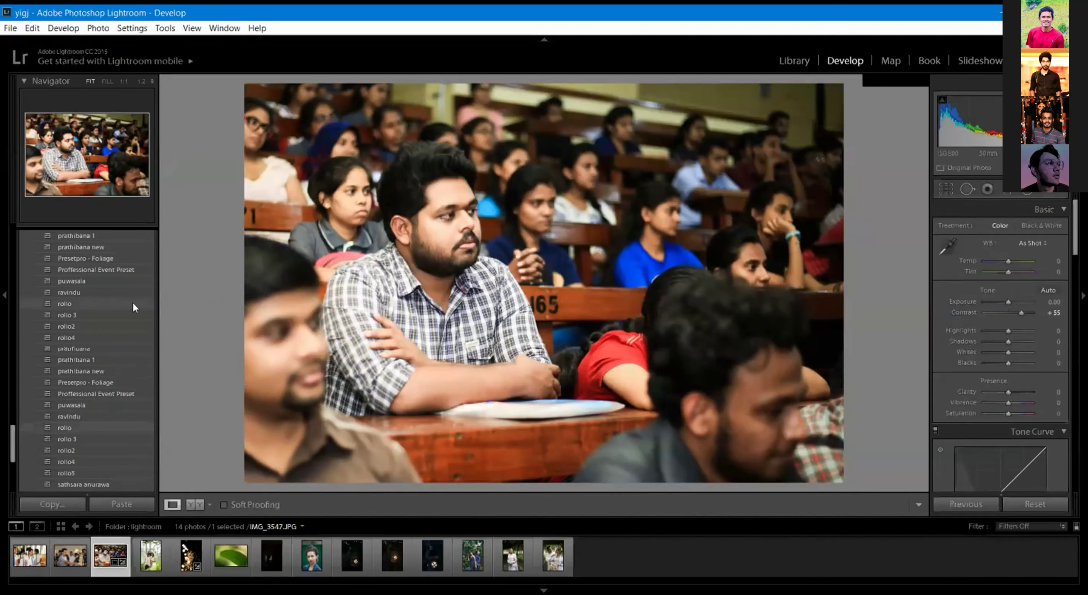
scroll(132, 249, up, 15)
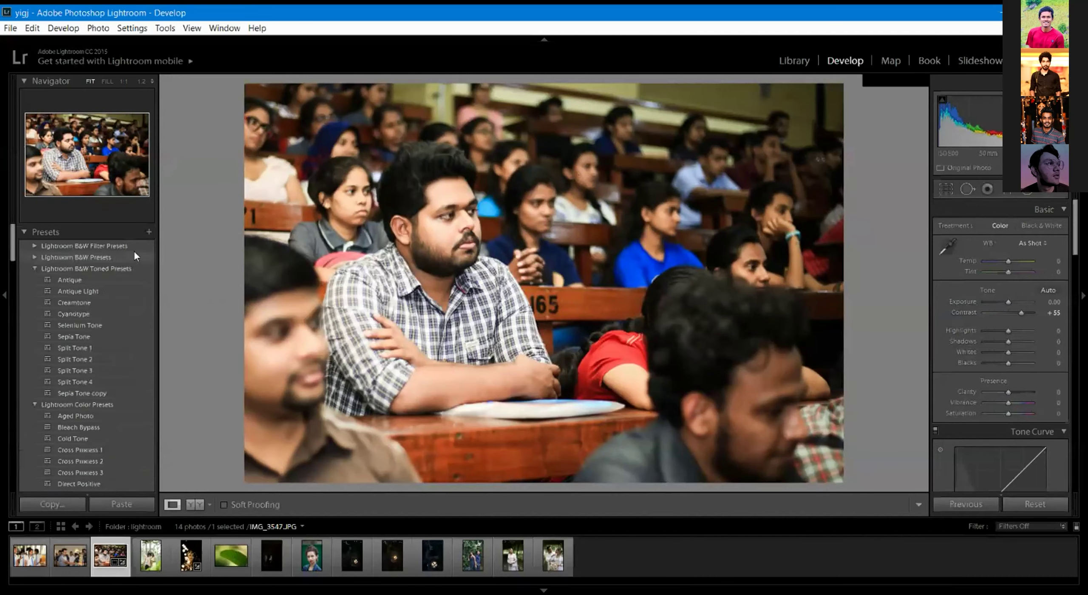
click(149, 232)
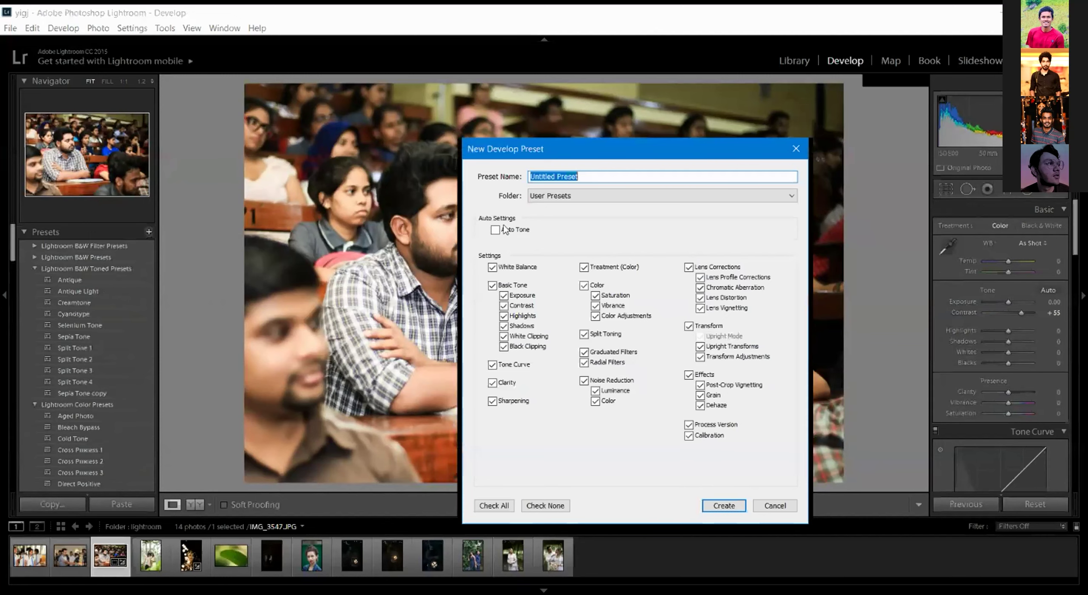
click(591, 176)
drag(591, 177, 528, 178)
click(590, 198)
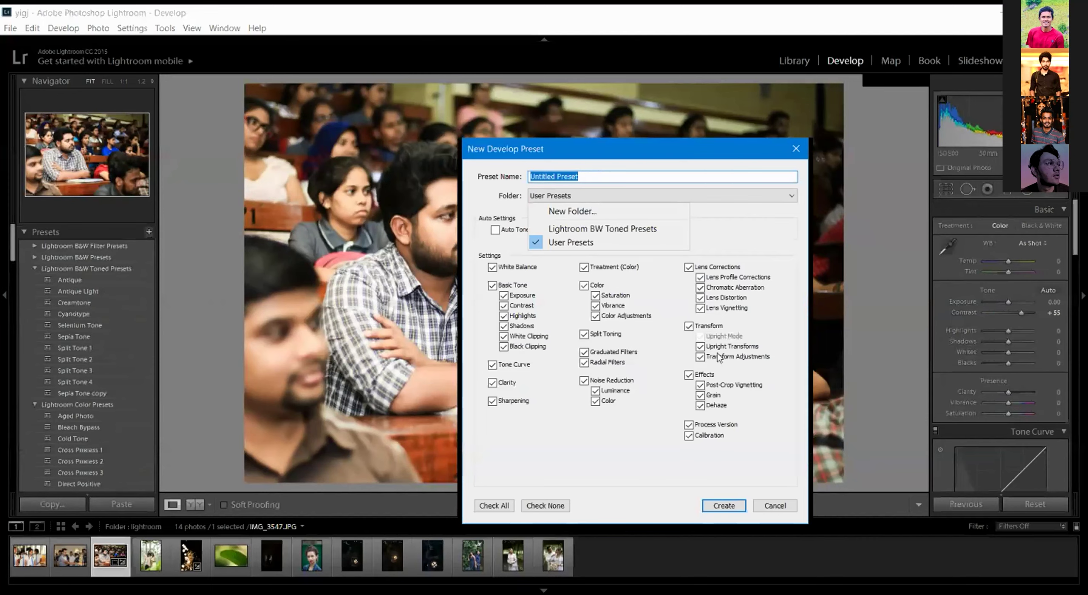
click(673, 182)
text(eve)
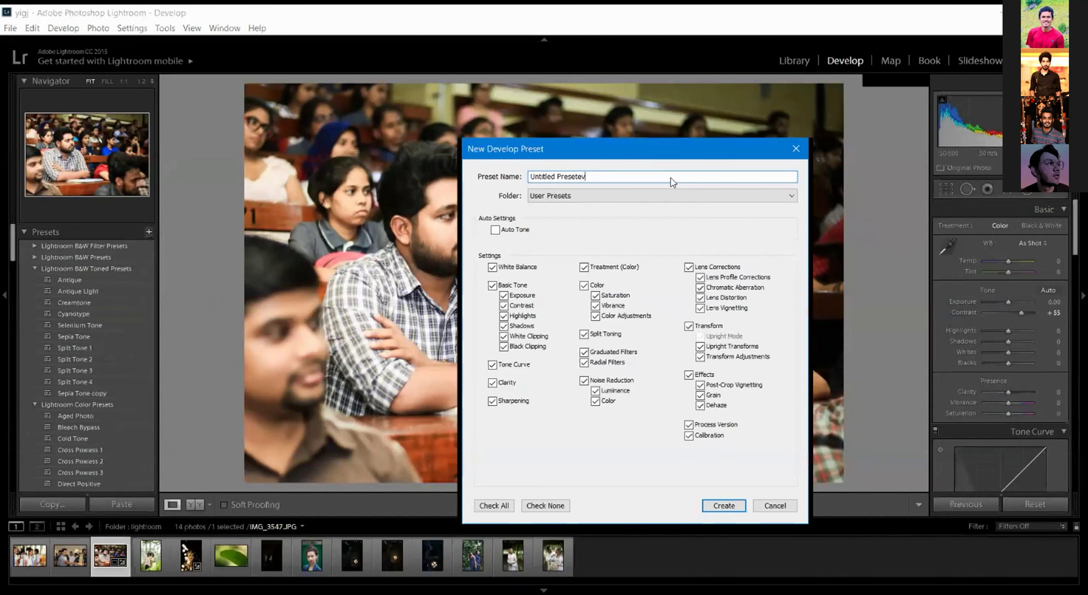
key(BackSpace)
key(BackSpace)
key(BackSpace)
key(BackSpace)
key(BackSpace)
key(BackSpace)
key(BackSpace)
key(BackSpace)
key(BackSpace)
key(BackSpace)
key(BackSpace)
key(BackSpace)
key(BackSpace)
key(BackSpace)
key(BackSpace)
key(BackSpace)
key(BackSpace)
key(BackSpace)
text(Evening)
key(Return)
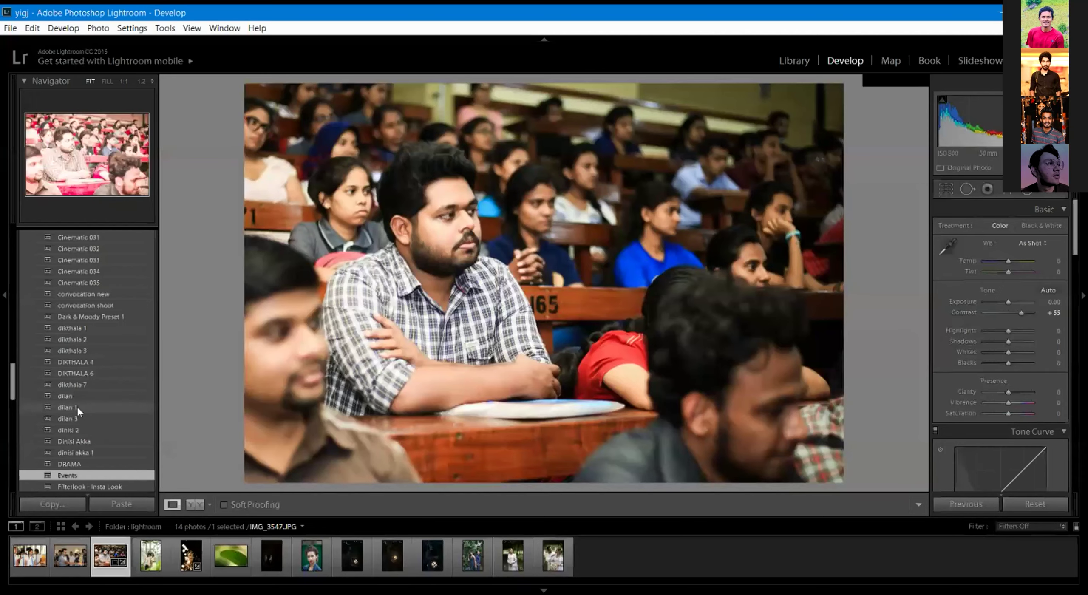
Apply the Proffessional Event Preset to the lecture-hall photo.
scroll(75, 429, down, 15)
scroll(75, 429, down, 1)
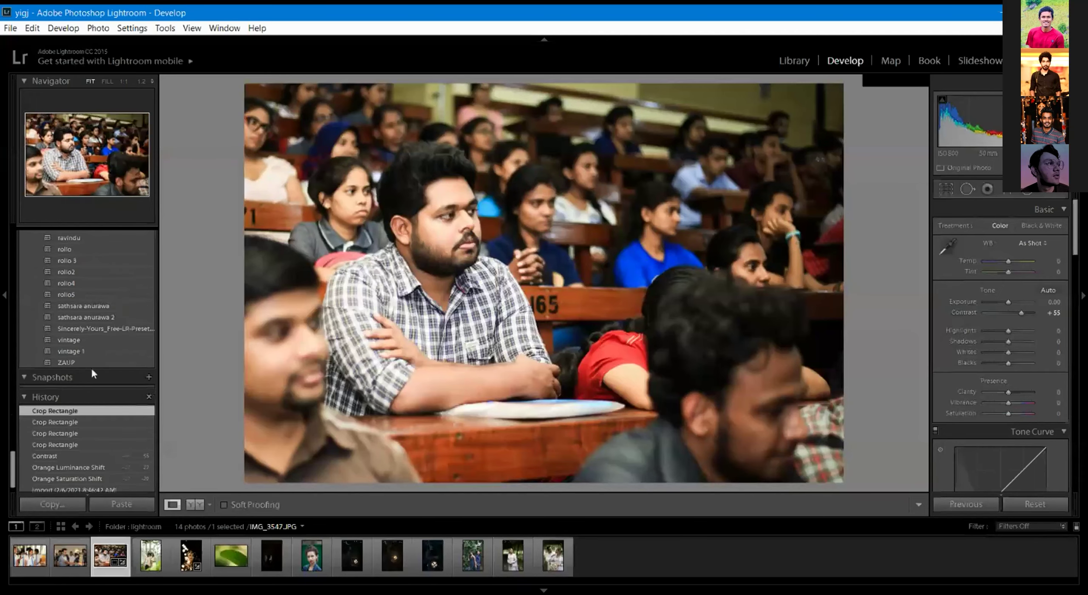
scroll(100, 268, up, 5)
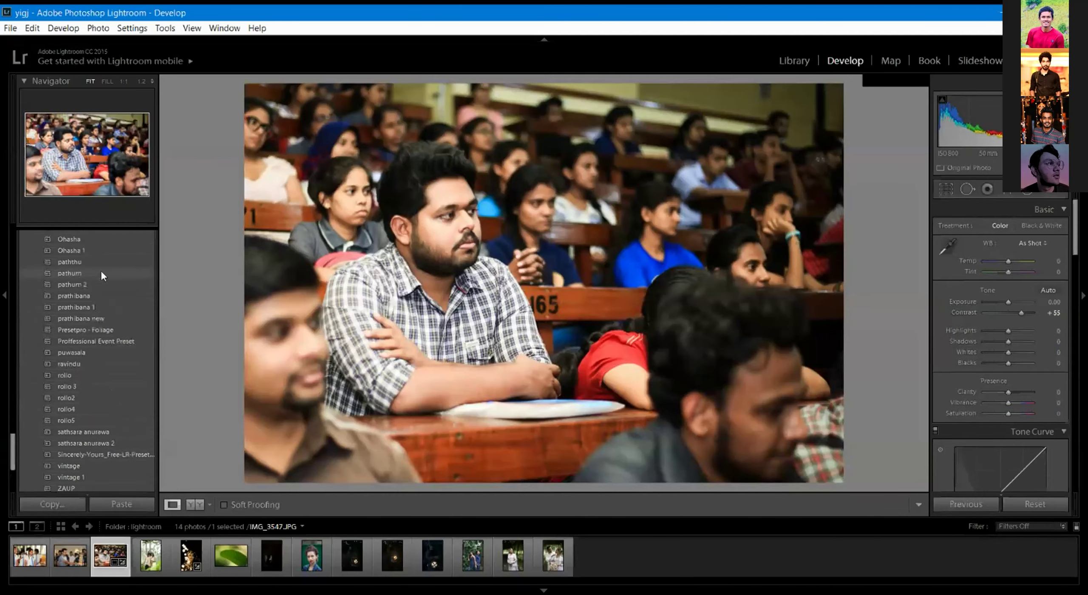
click(95, 340)
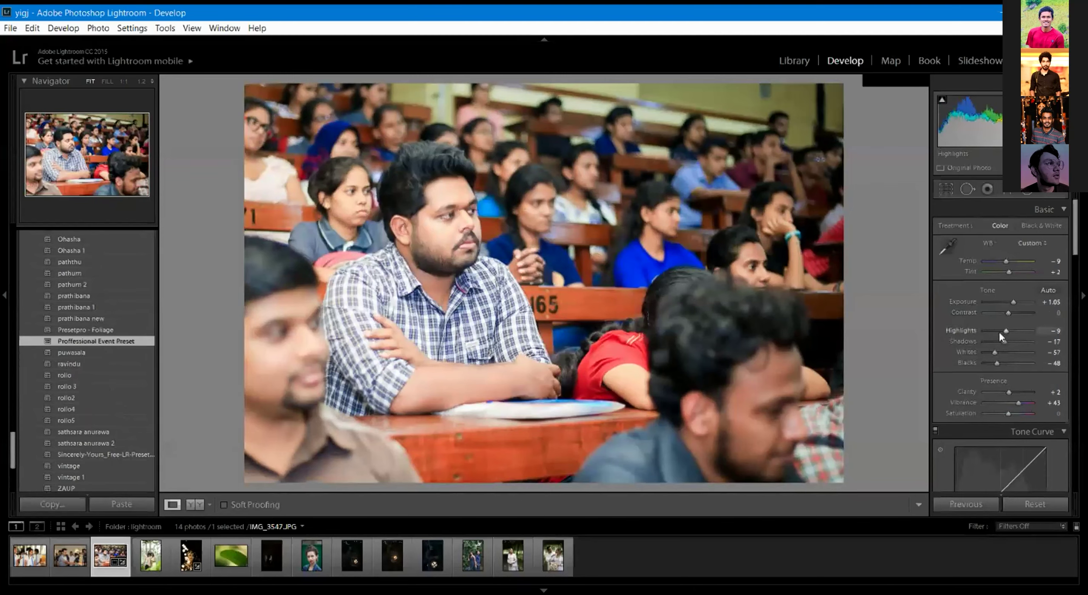
Set Highlights to -100 and Contrast to +45, then view before and after side by side.
drag(1007, 329, 973, 328)
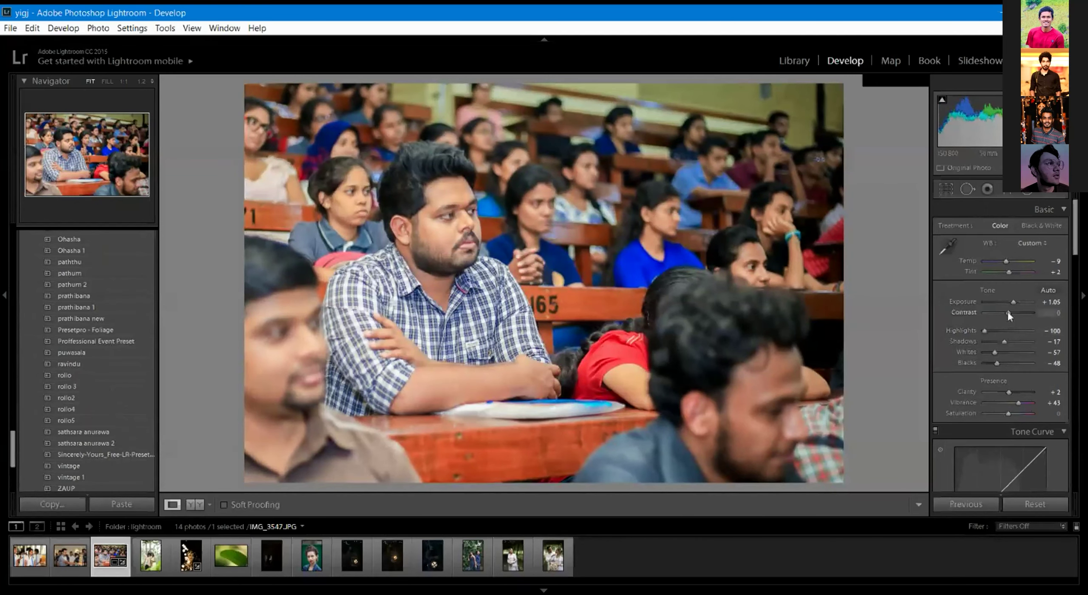
drag(1008, 313, 1019, 313)
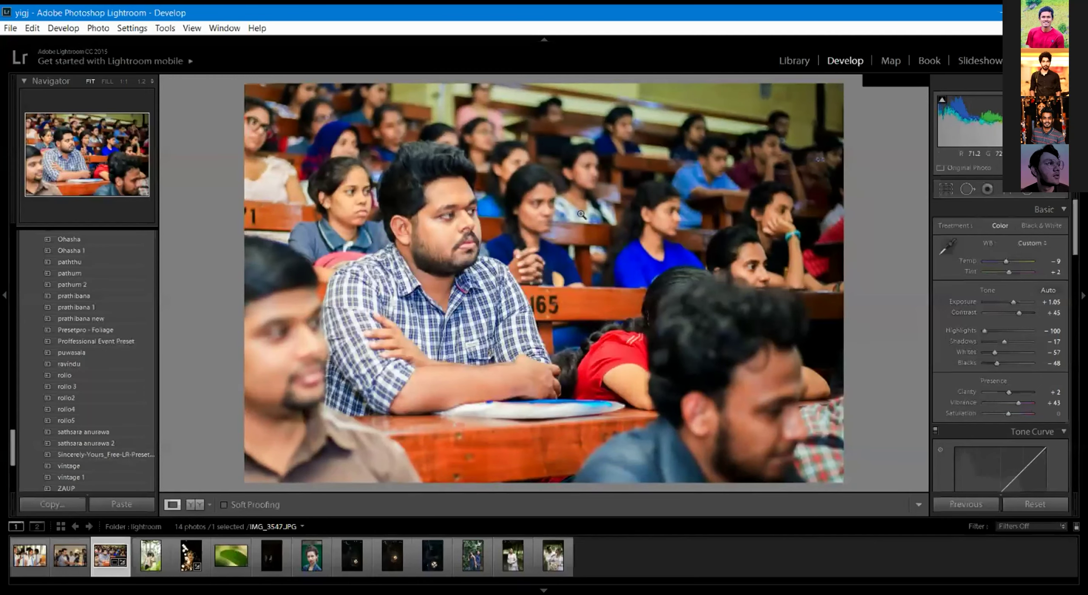
click(194, 505)
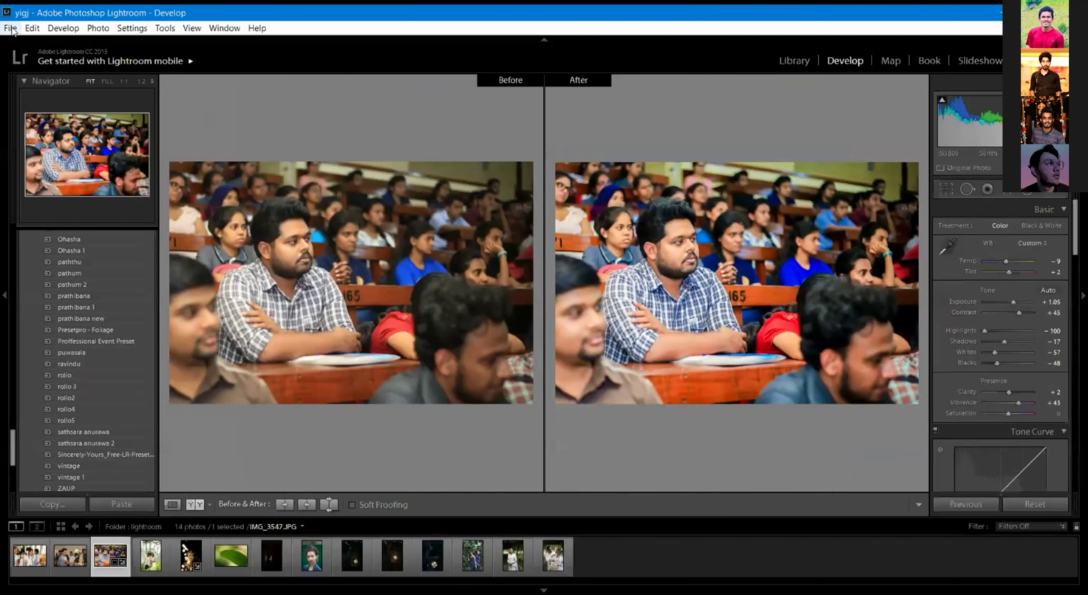
click(30, 28)
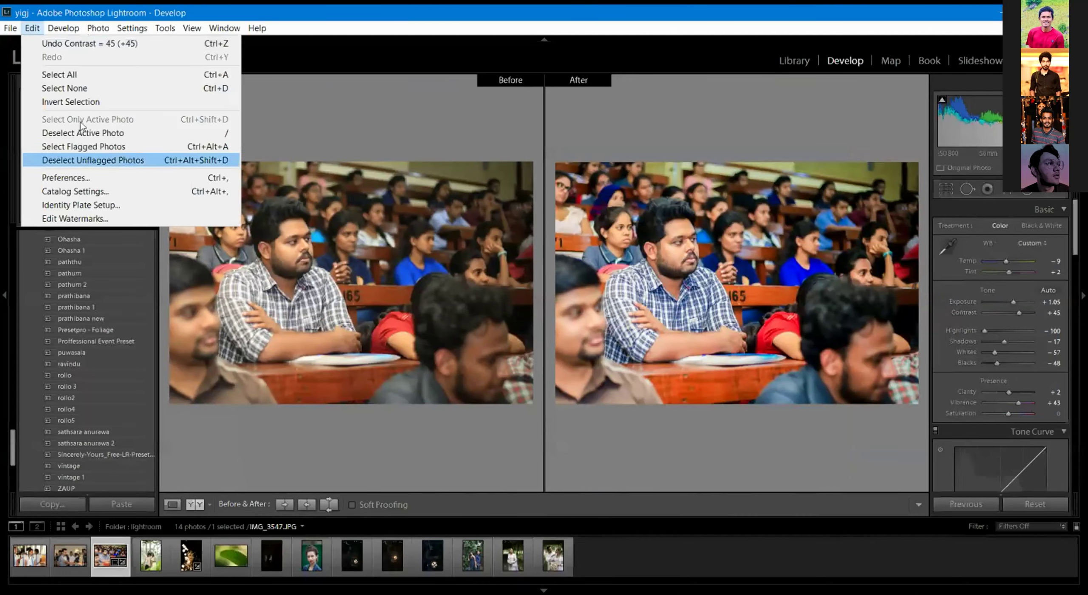
Open Edit Watermarks to preview the copyright text watermark on the photo.
click(114, 219)
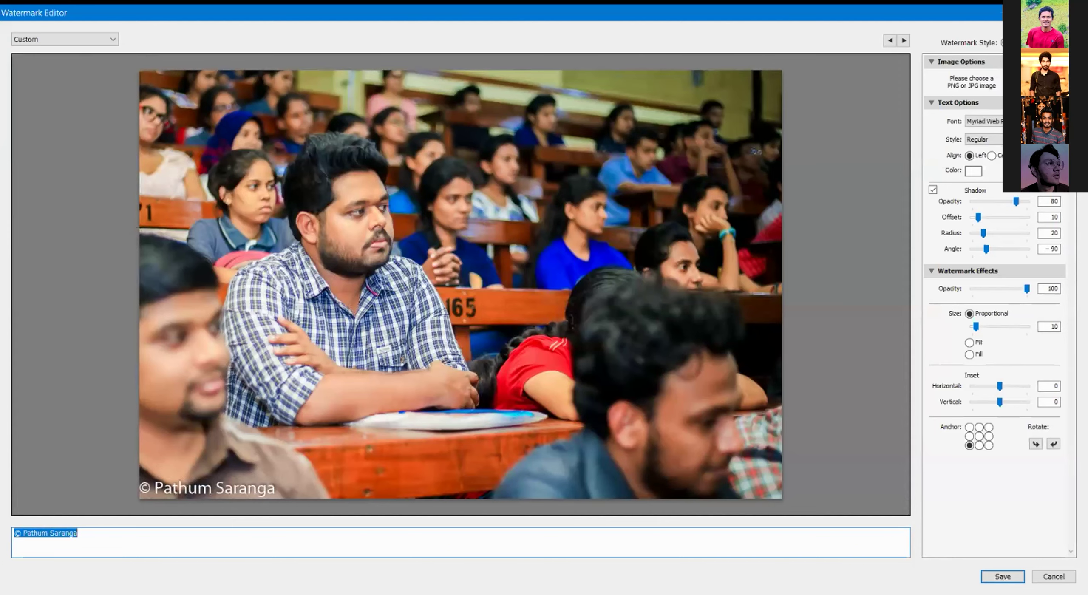
Use the 'event logo' image from Documents > lightroom as a graphic watermark.
click(971, 81)
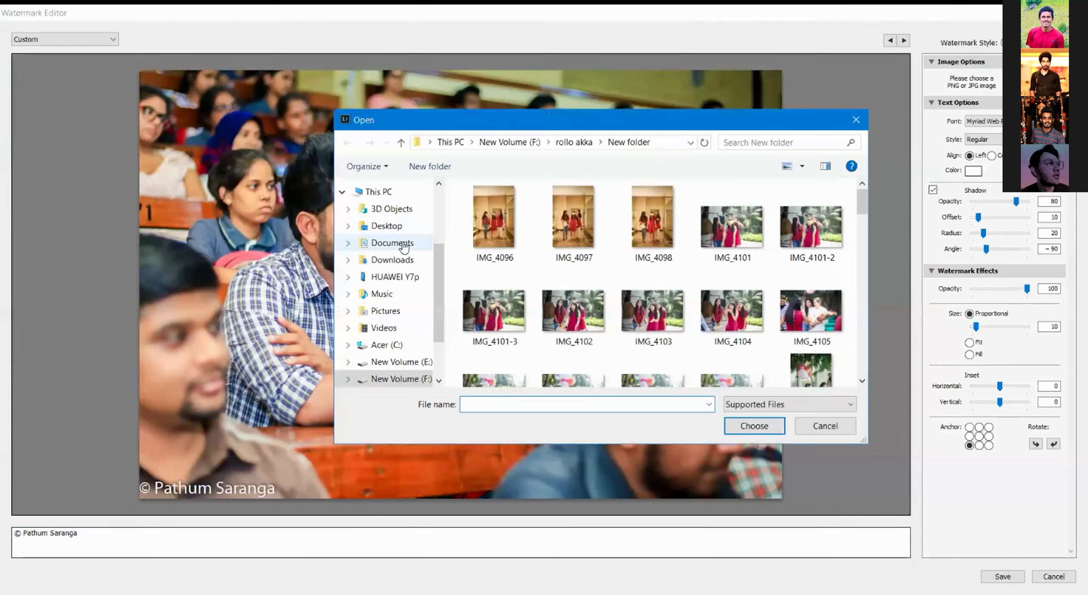
click(403, 245)
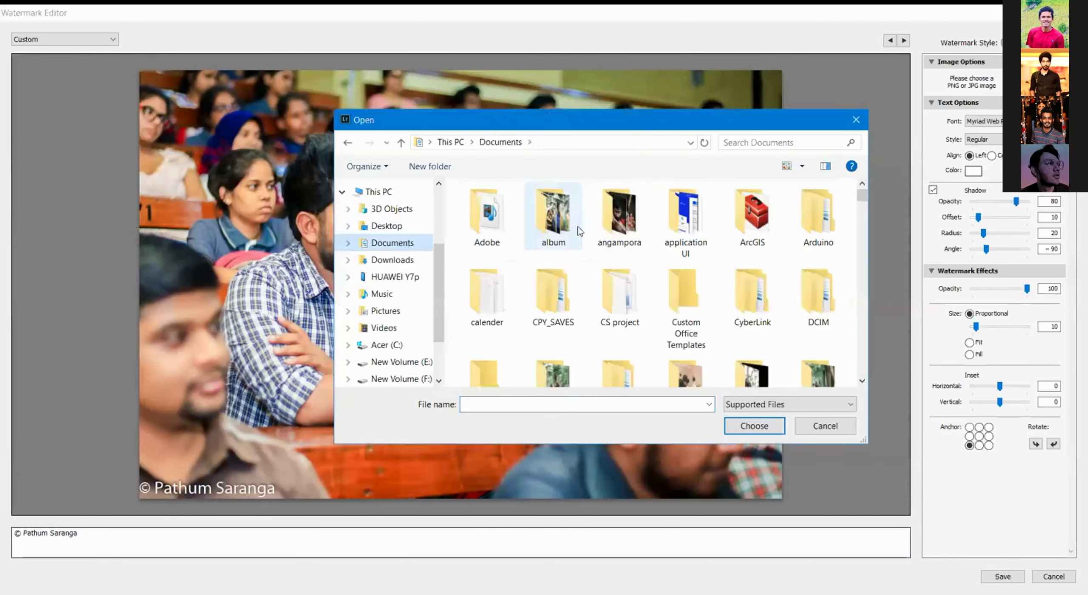
drag(862, 194, 863, 205)
double_click(751, 263)
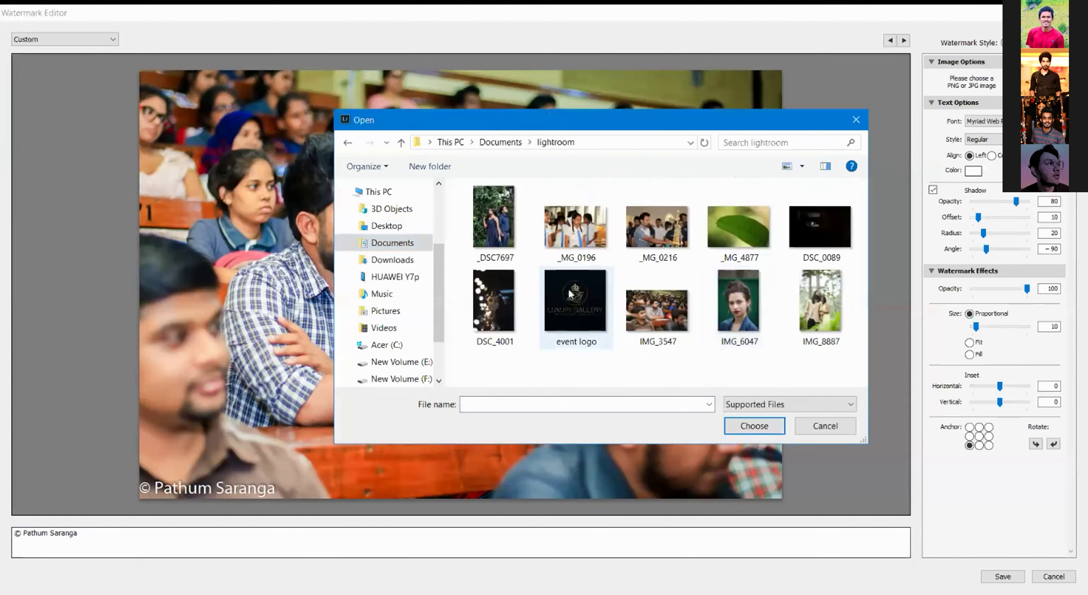
double_click(568, 291)
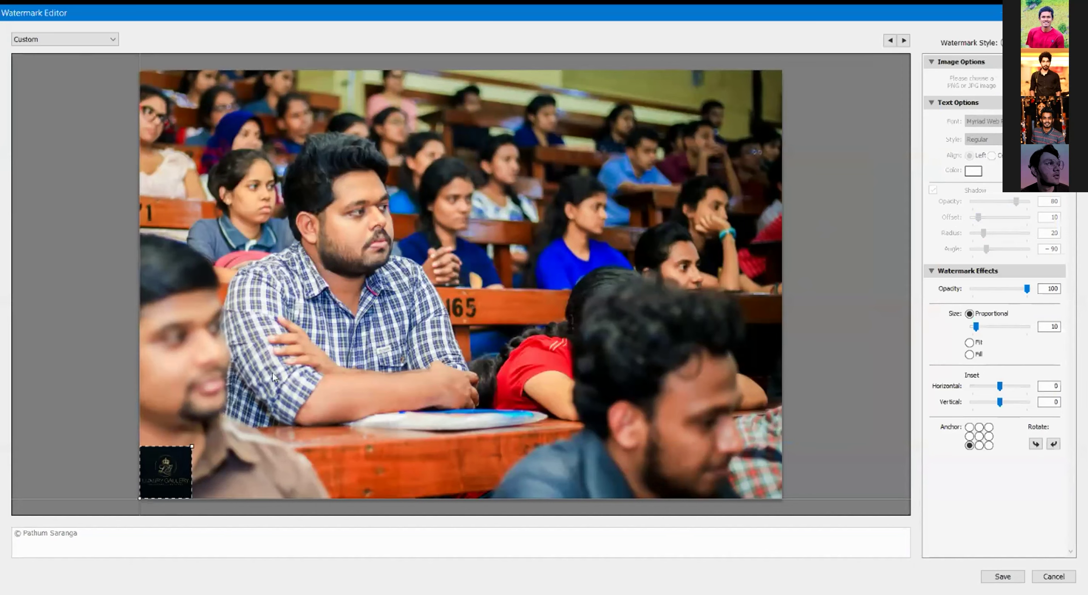
Try the anchor positions around the grid, leaving the event logo watermark at bottom-left.
click(969, 428)
click(979, 427)
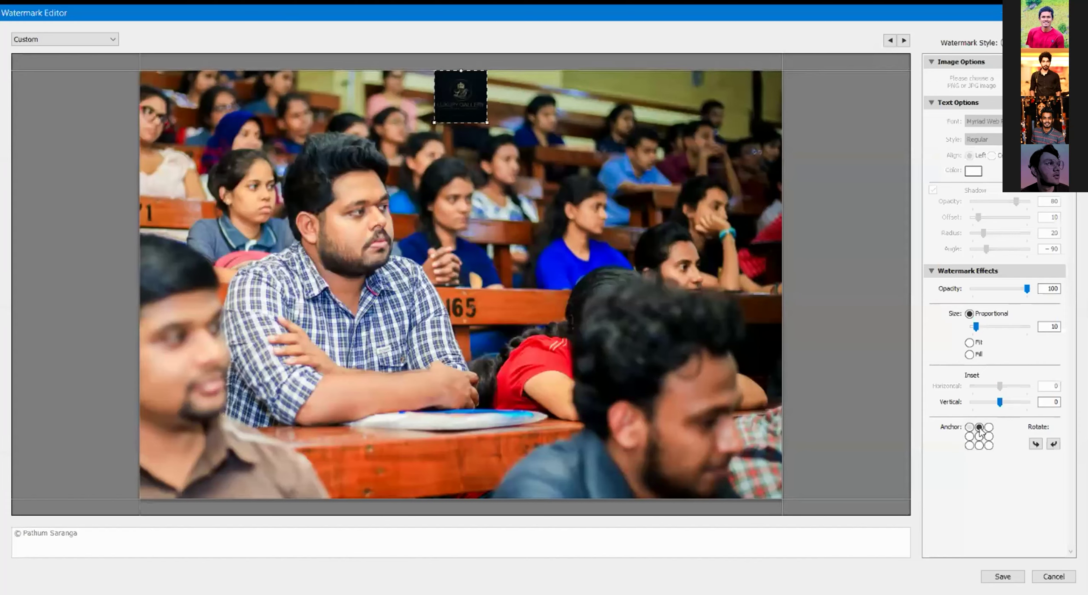
click(988, 428)
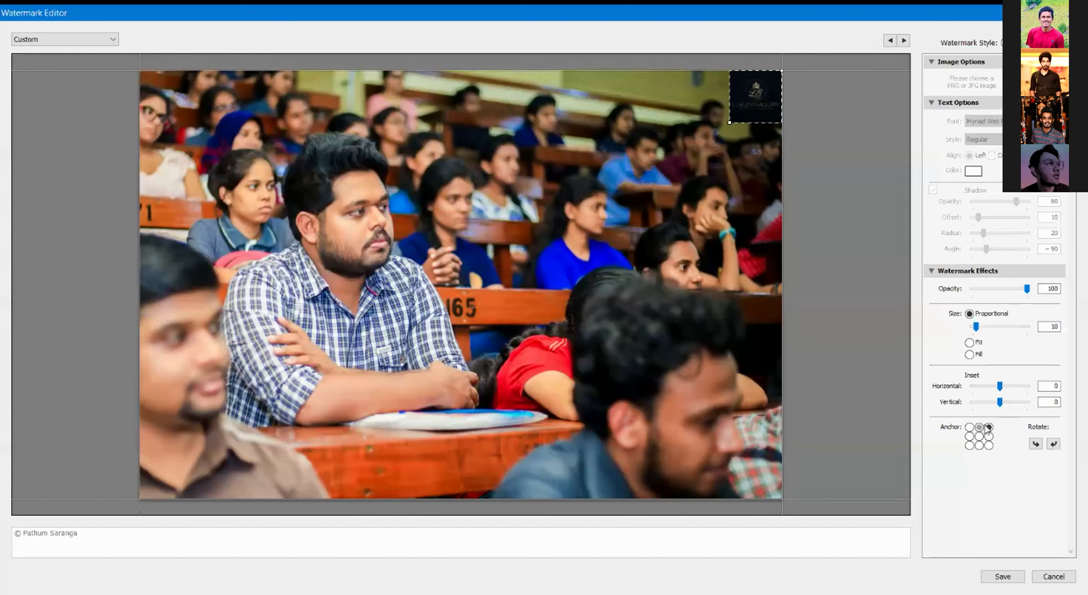
click(988, 436)
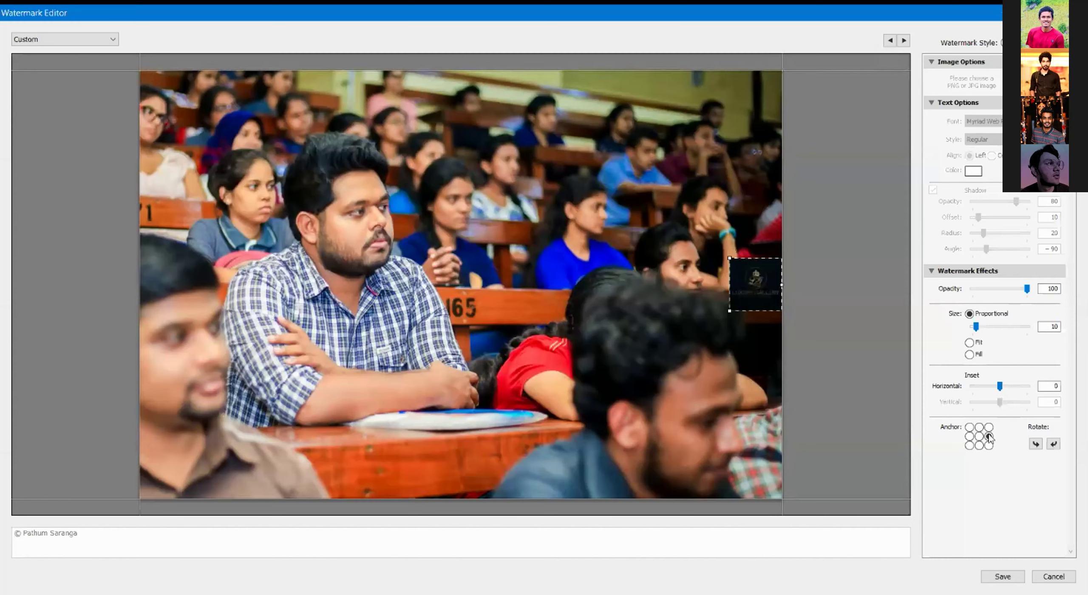
click(989, 445)
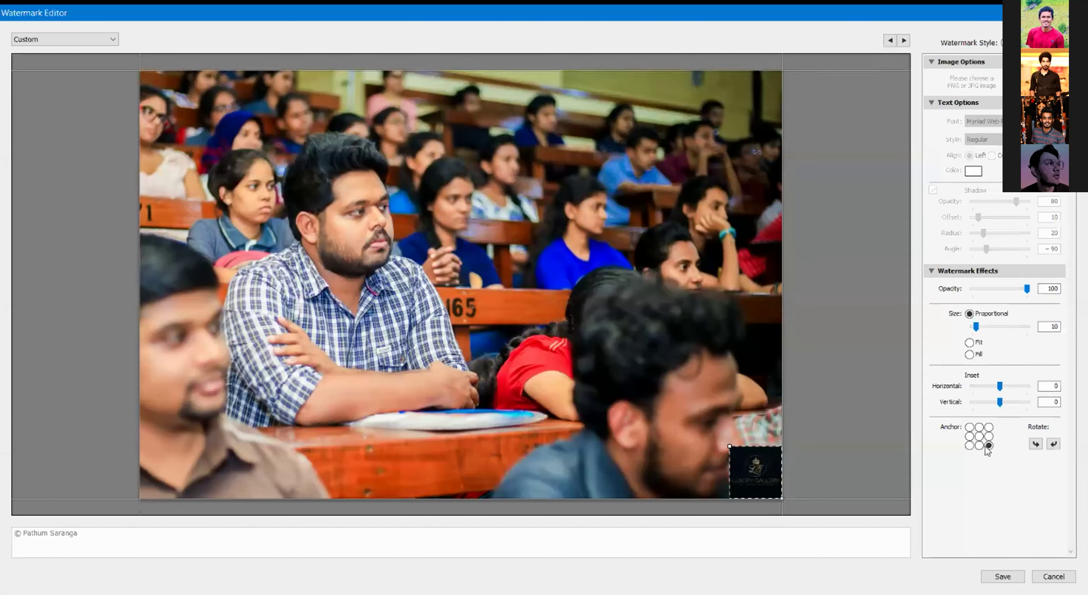
click(979, 446)
click(970, 446)
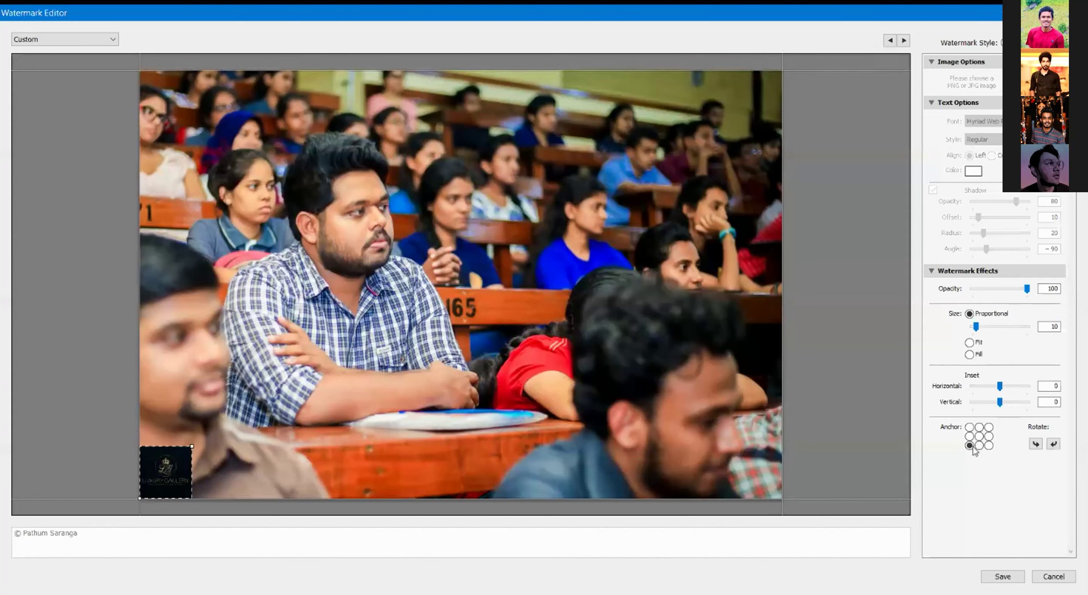
click(971, 437)
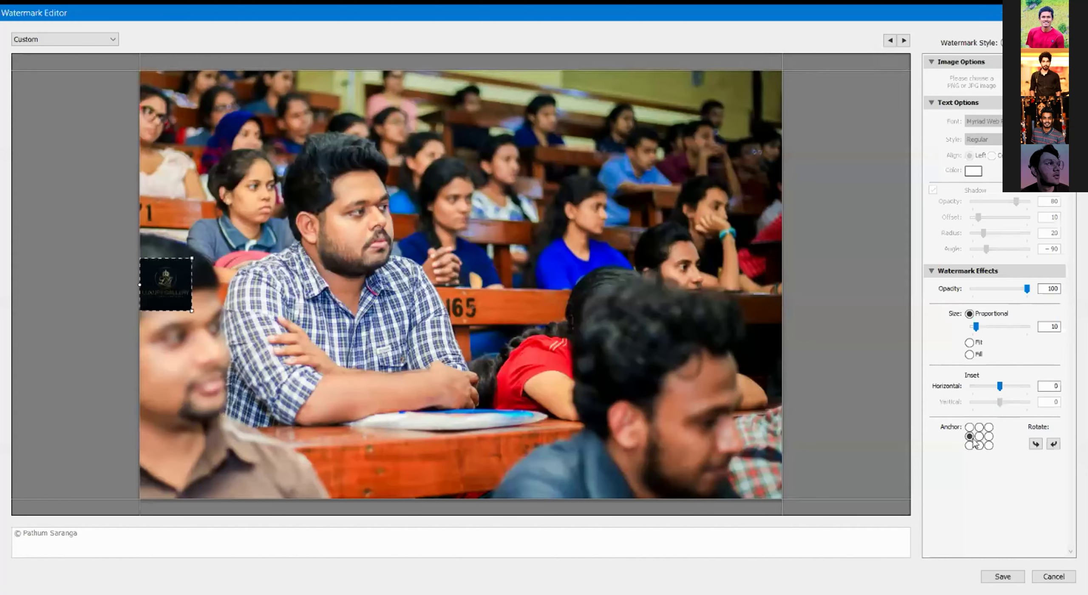
click(969, 445)
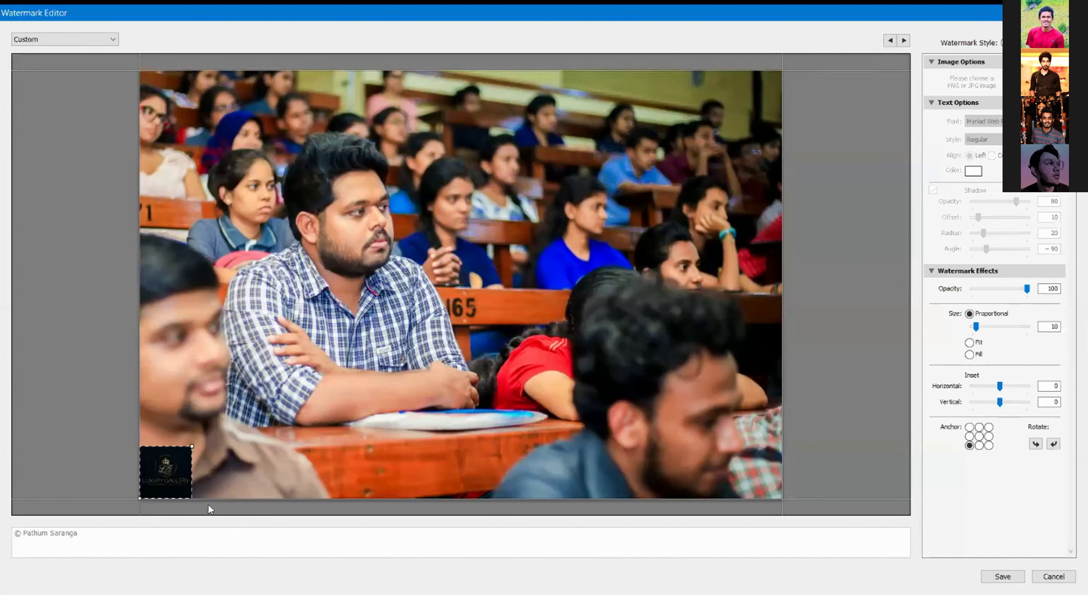
click(970, 342)
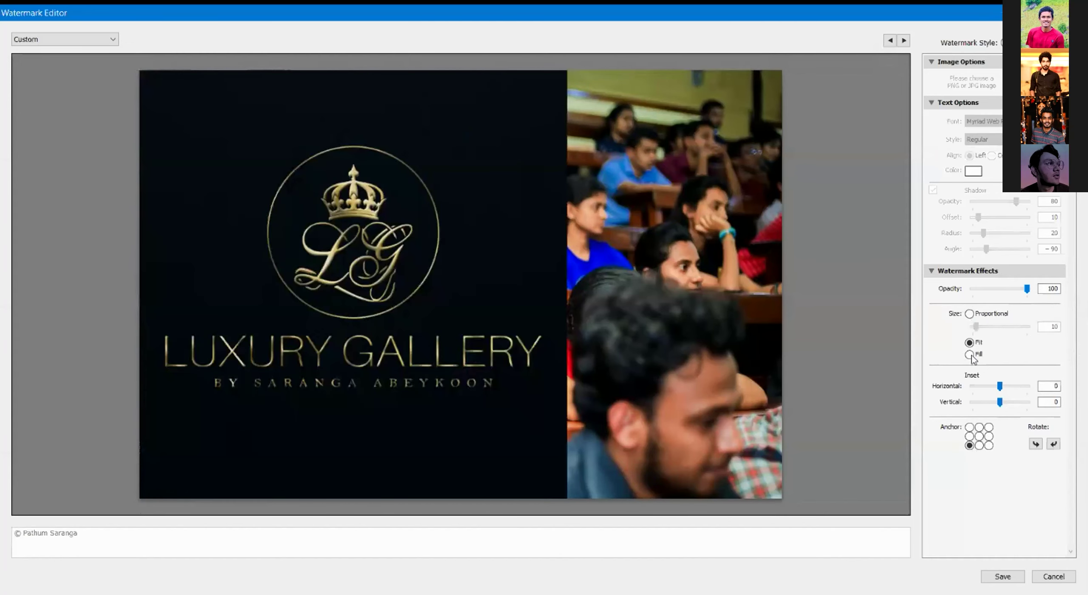
click(970, 354)
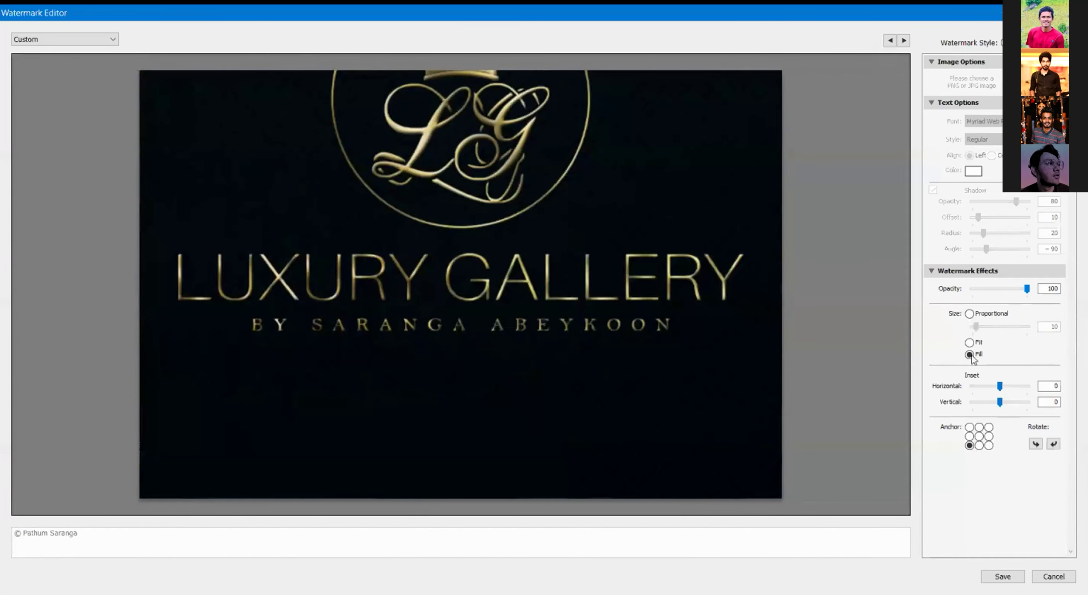
click(970, 343)
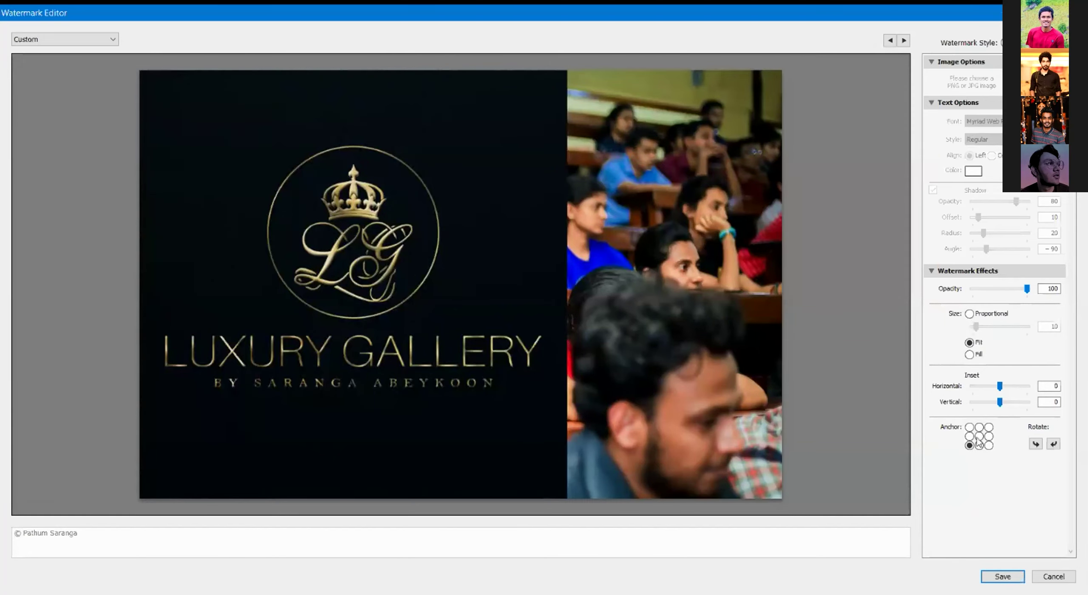
click(970, 314)
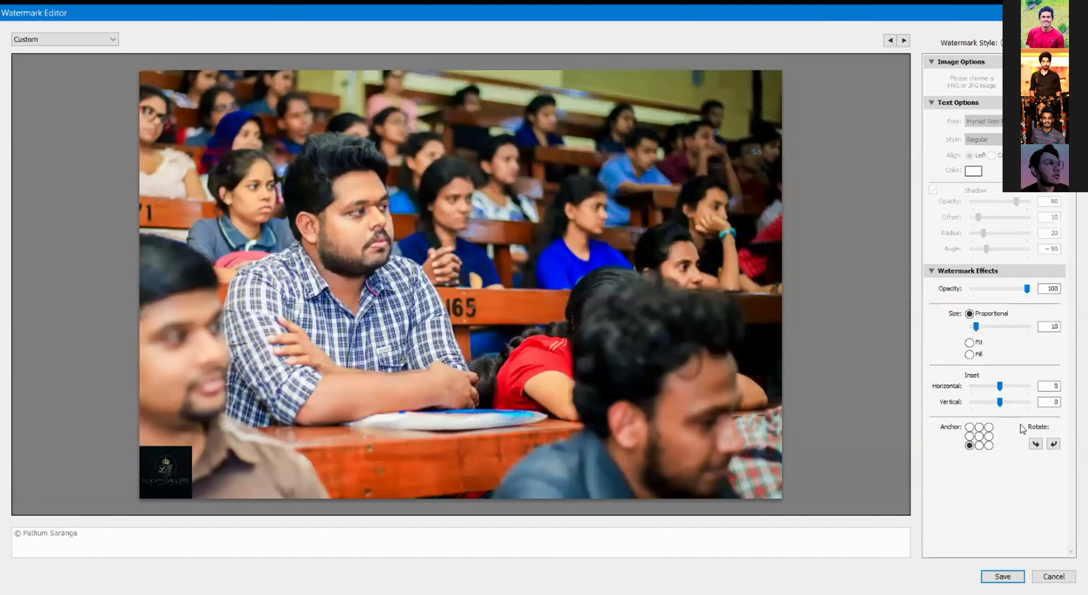
Save the logo watermark as a new preset named 'luxury gallery'.
click(1003, 576)
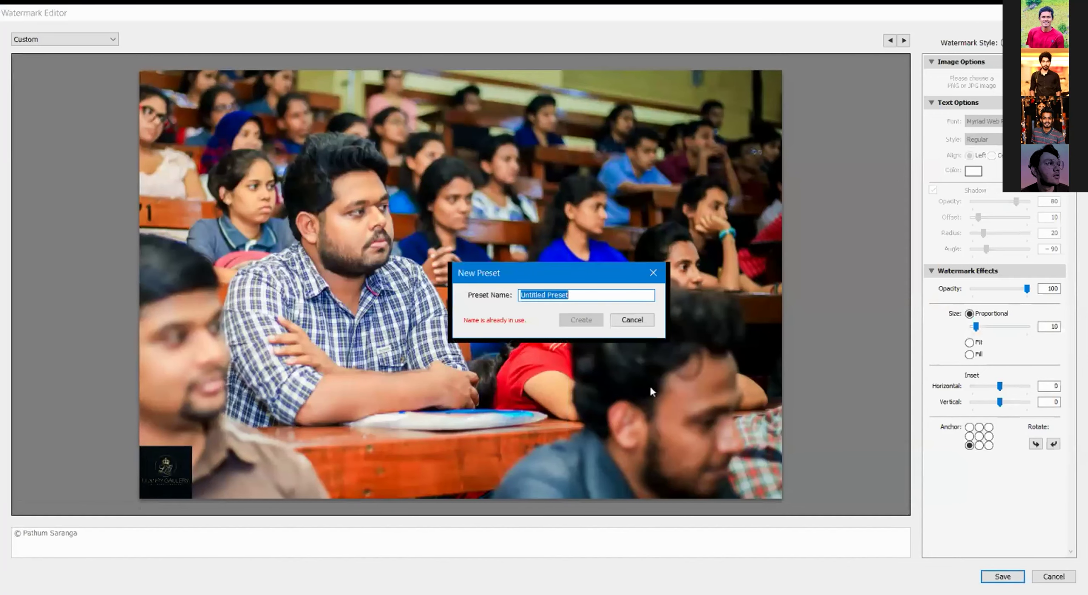
click(608, 294)
text(lg)
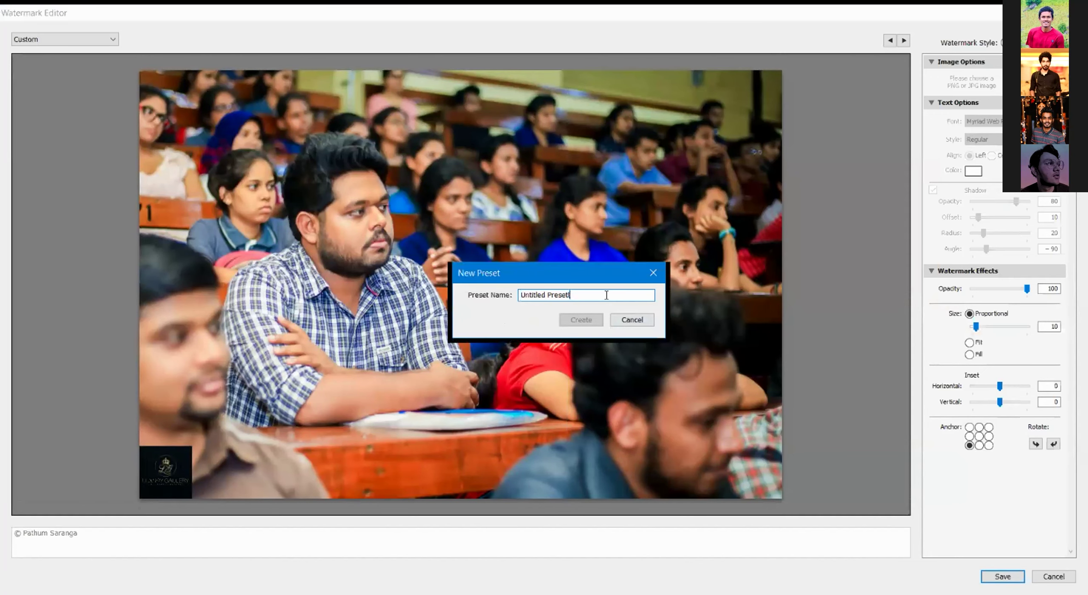
key(BackSpace)
key(BackSpace)
key(BackSpace)
key(BackSpace)
key(BackSpace)
key(BackSpace)
key(BackSpace)
key(BackSpace)
key(BackSpace)
key(BackSpace)
key(BackSpace)
key(BackSpace)
key(BackSpace)
key(BackSpace)
key(BackSpace)
text(lg)
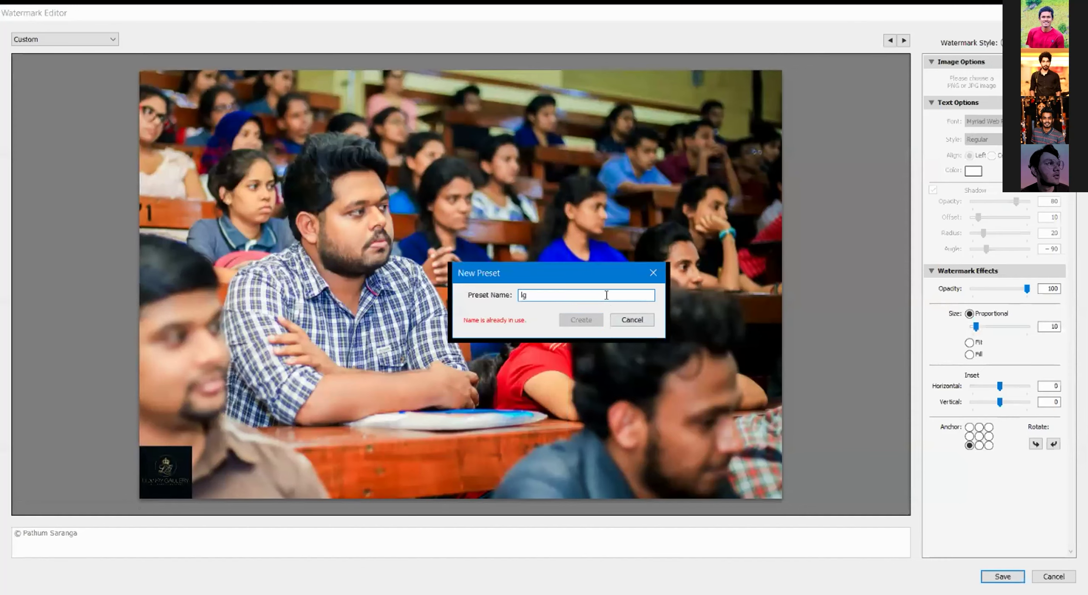
key(BackSpace)
text(uxury gallery)
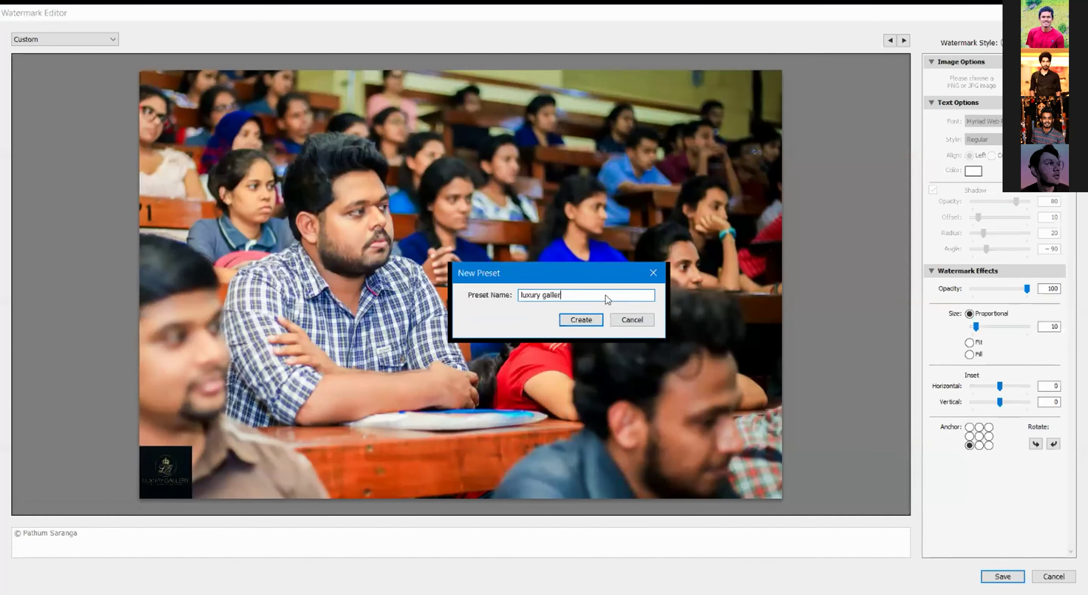
key(Return)
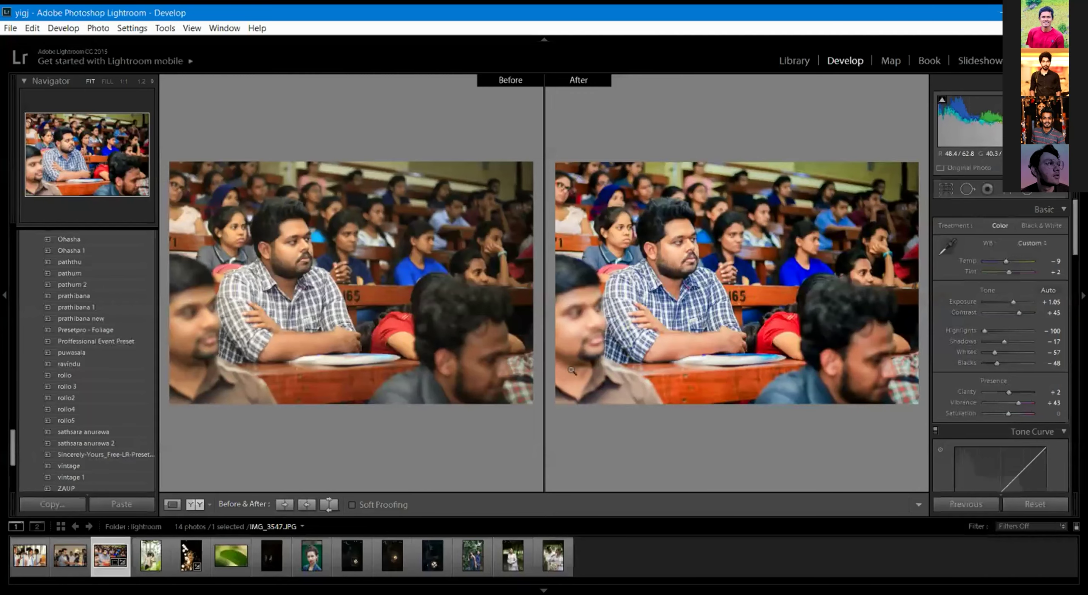
Open the Export One File dialog for IMG_3547.JPG from the File menu.
key(shift)
key(ctrl+shift+e)
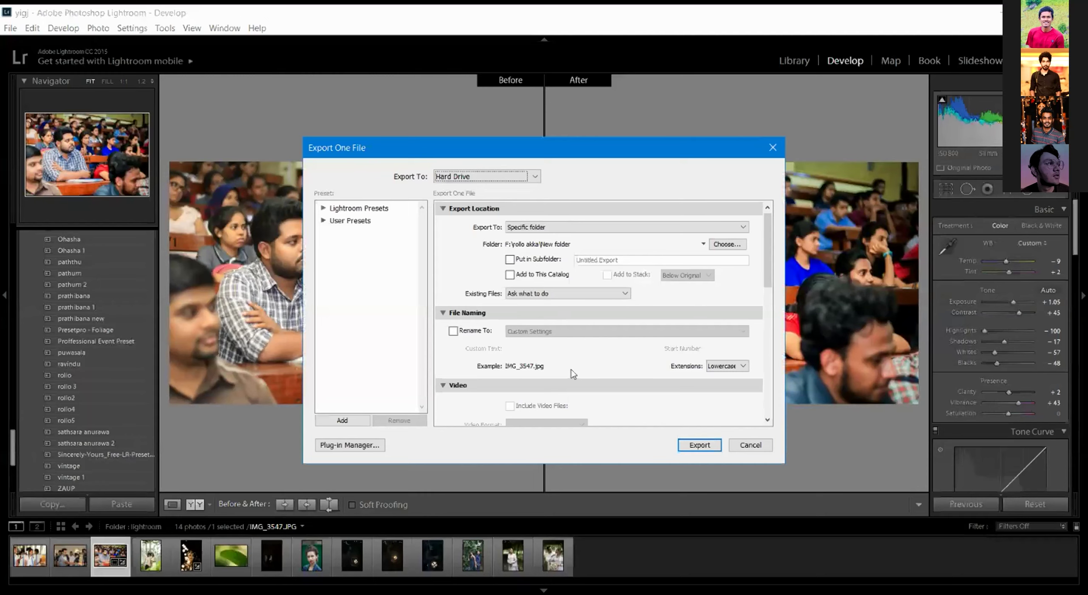
click(772, 148)
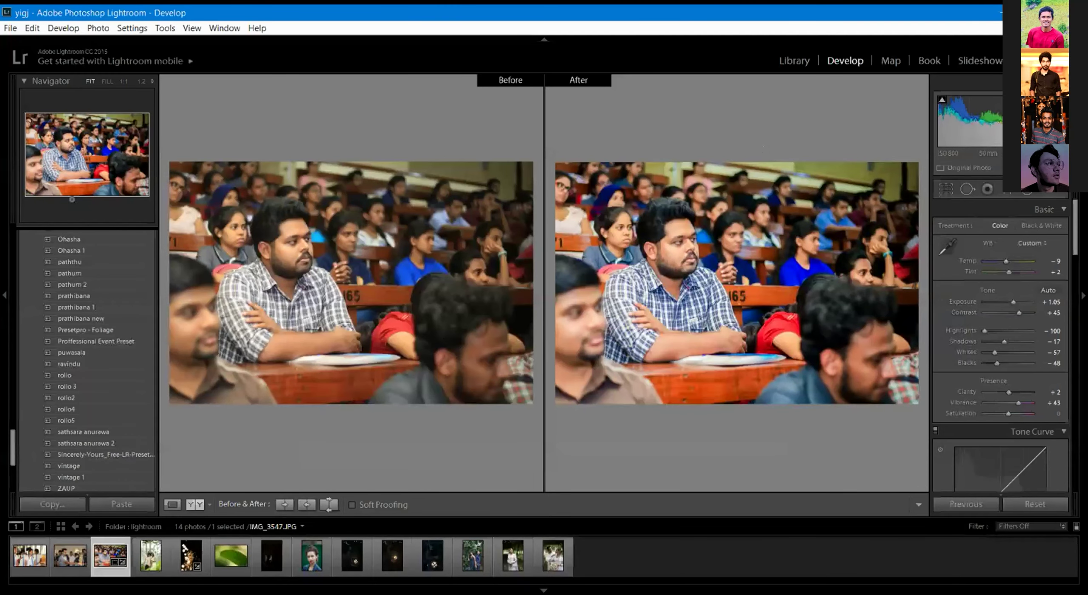
click(33, 29)
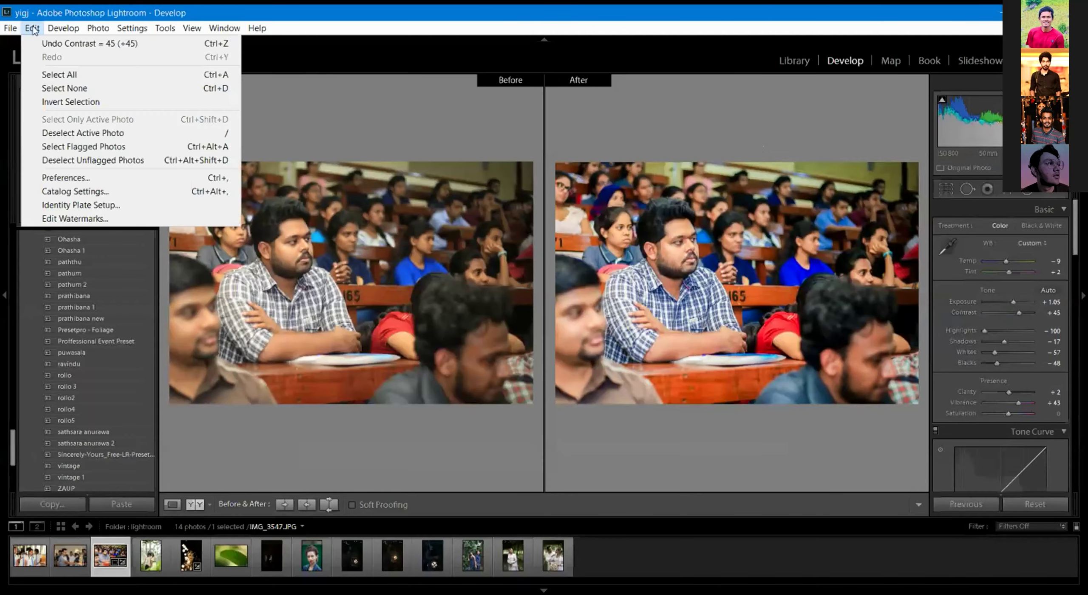
mouse_move(11, 28)
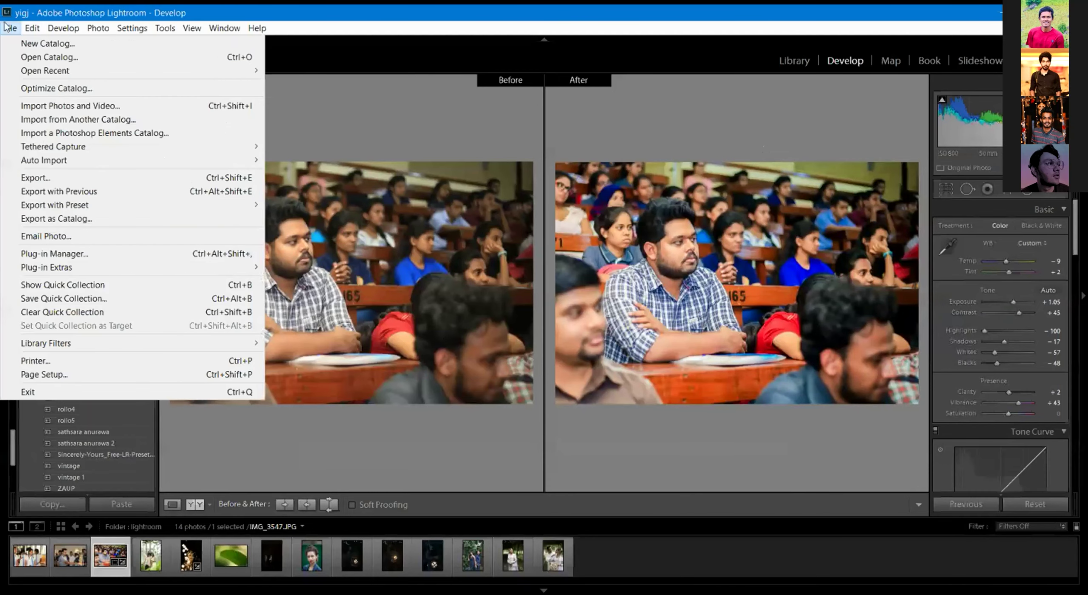
click(51, 183)
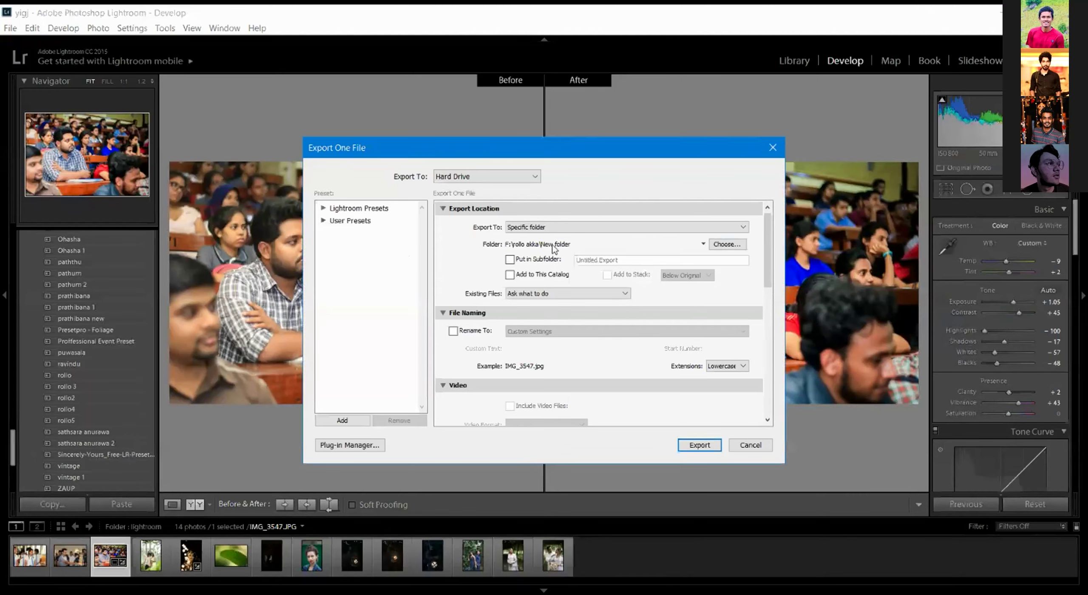
Choose Documents\lightroom as the export destination folder.
click(728, 244)
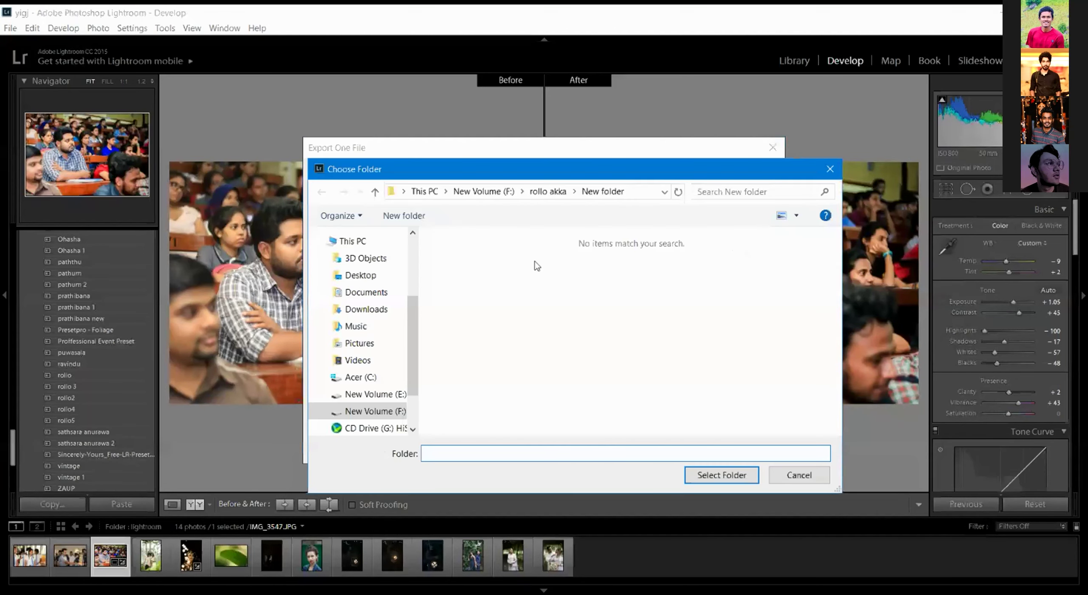
click(383, 293)
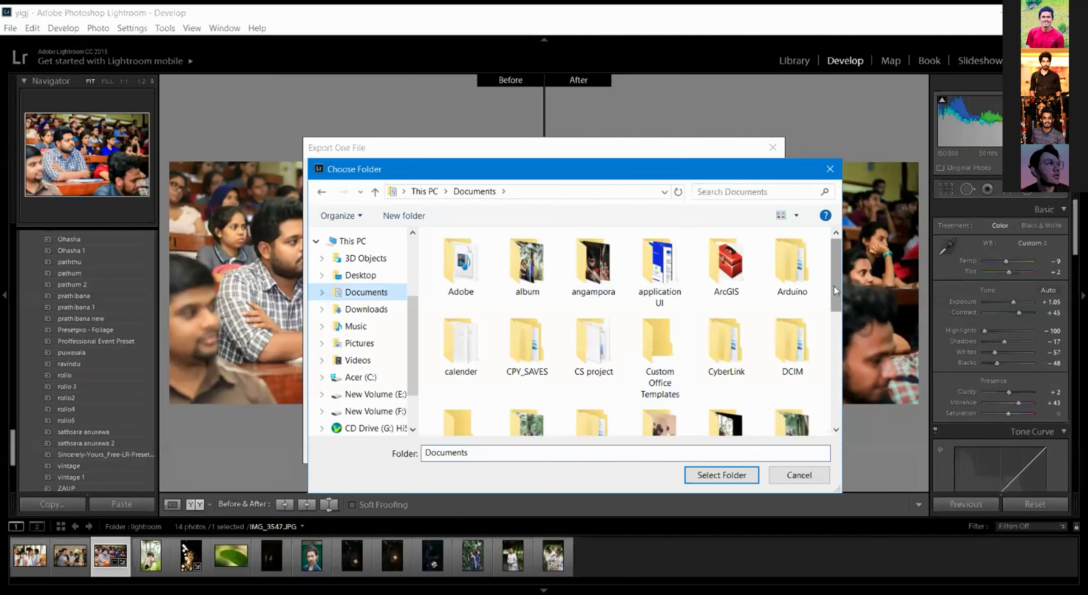
scroll(839, 325, down, 2)
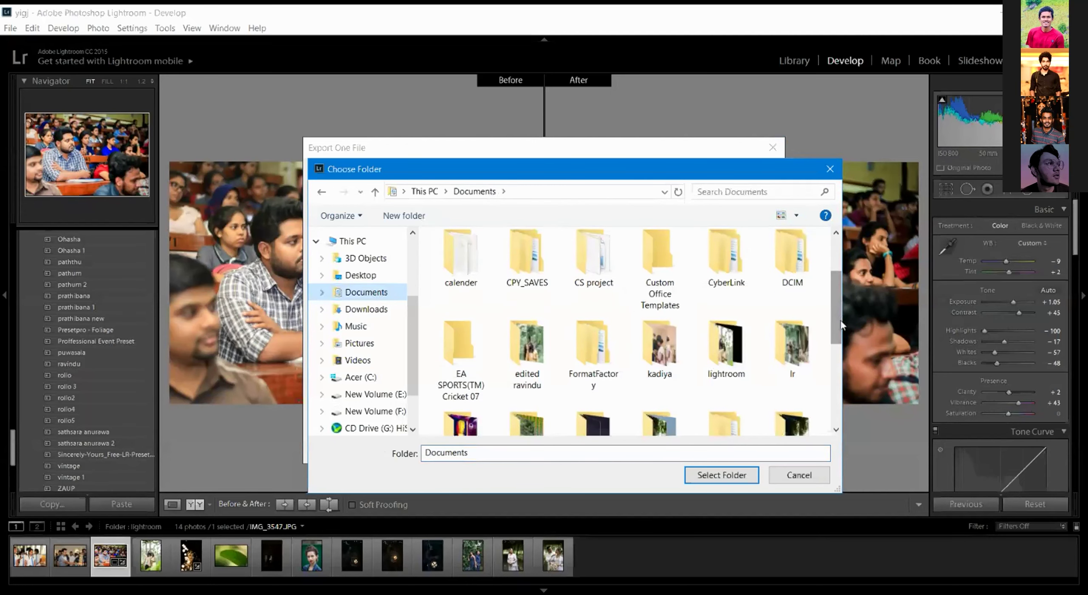
double_click(727, 366)
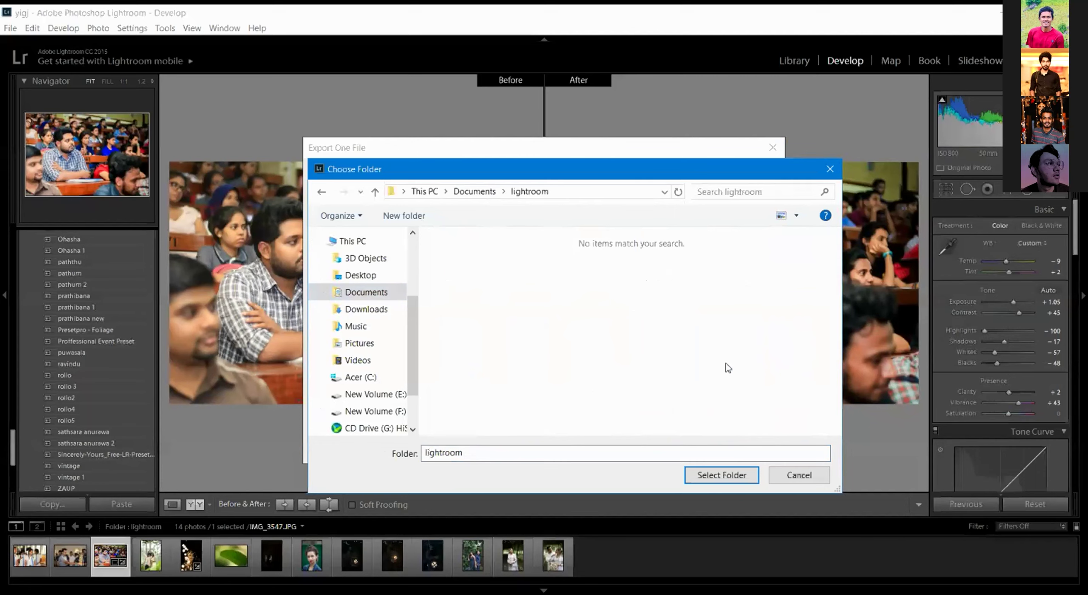
click(738, 479)
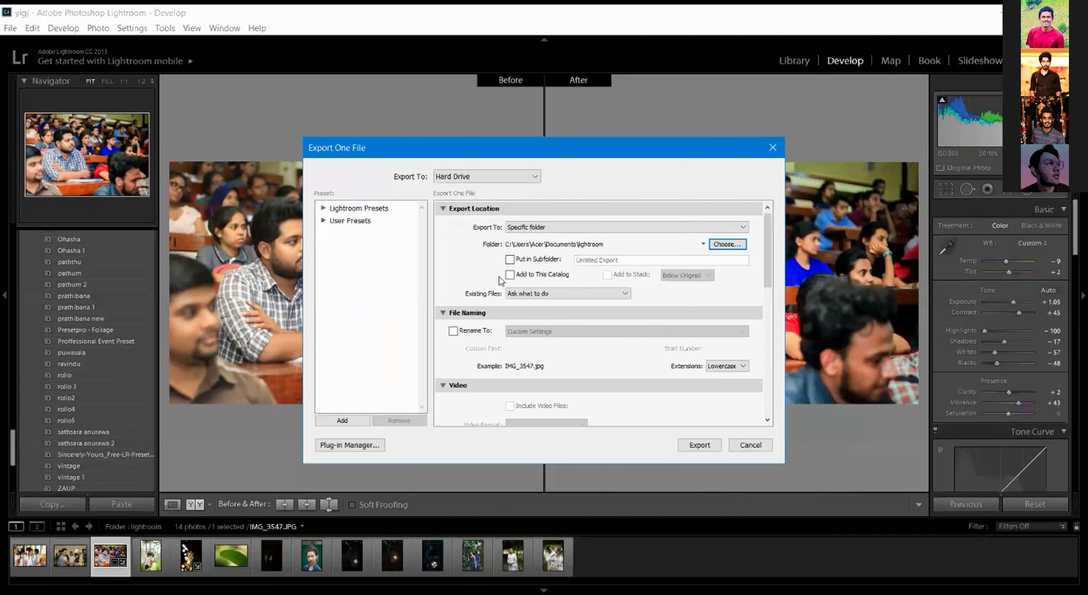
Turn on Put in Subfolder and name the subfolder 'edited'.
click(520, 262)
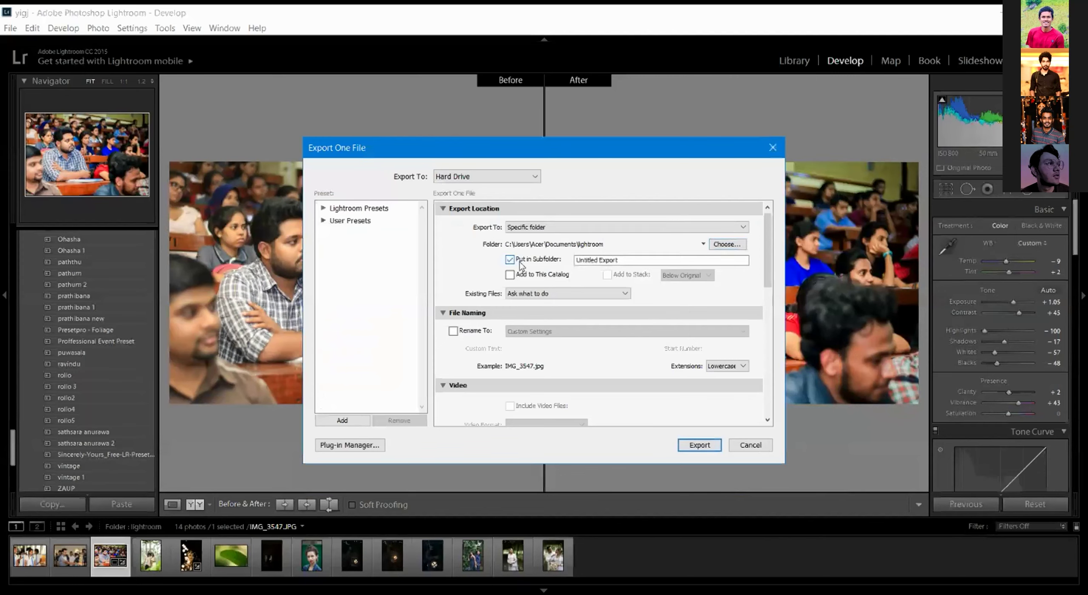
click(510, 260)
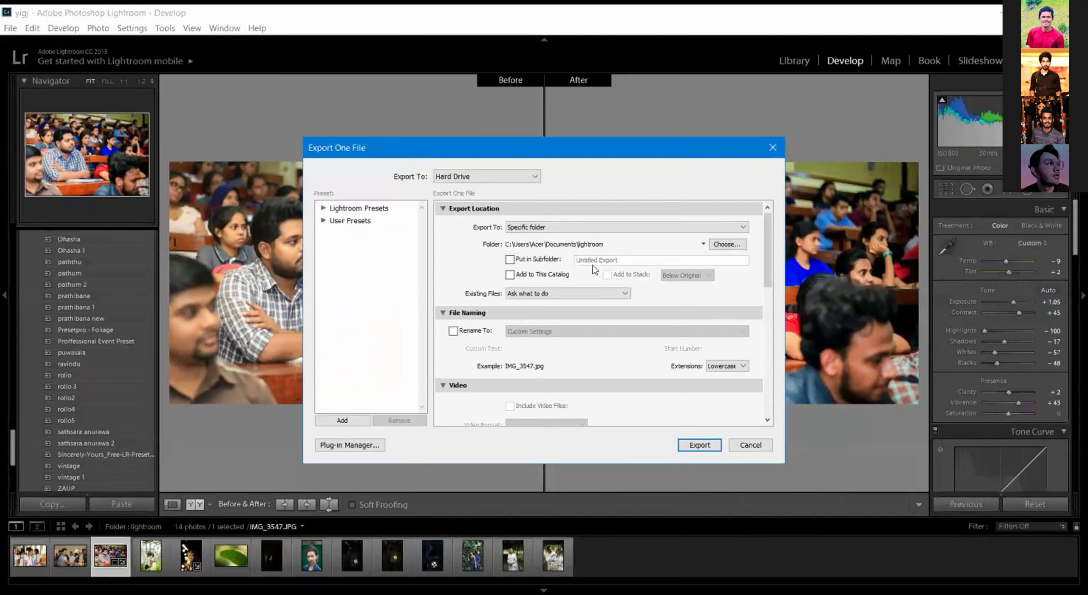
click(510, 260)
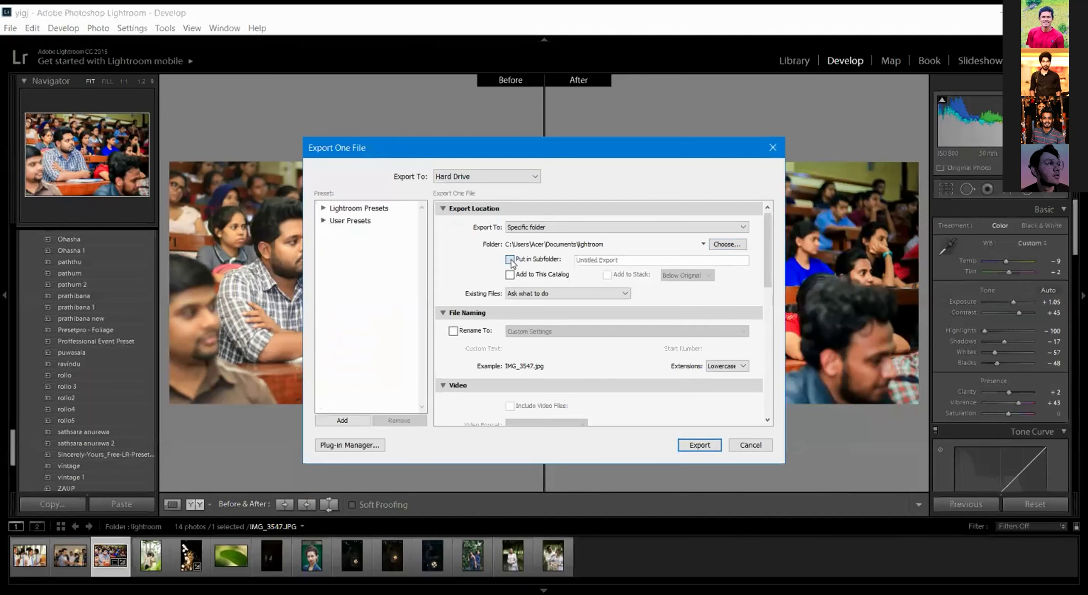
double_click(630, 260)
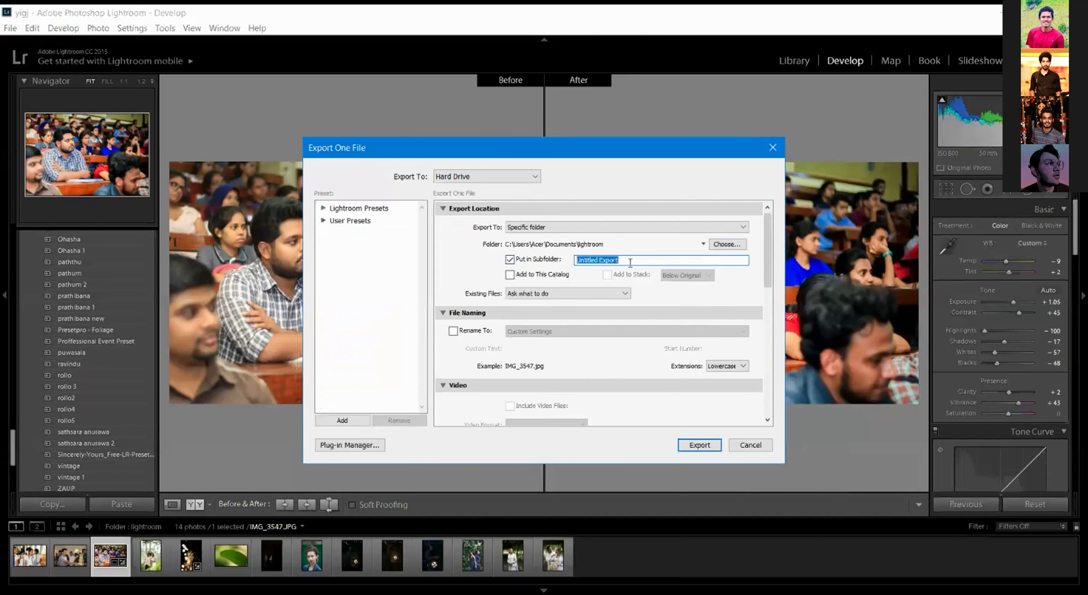
text(edited)
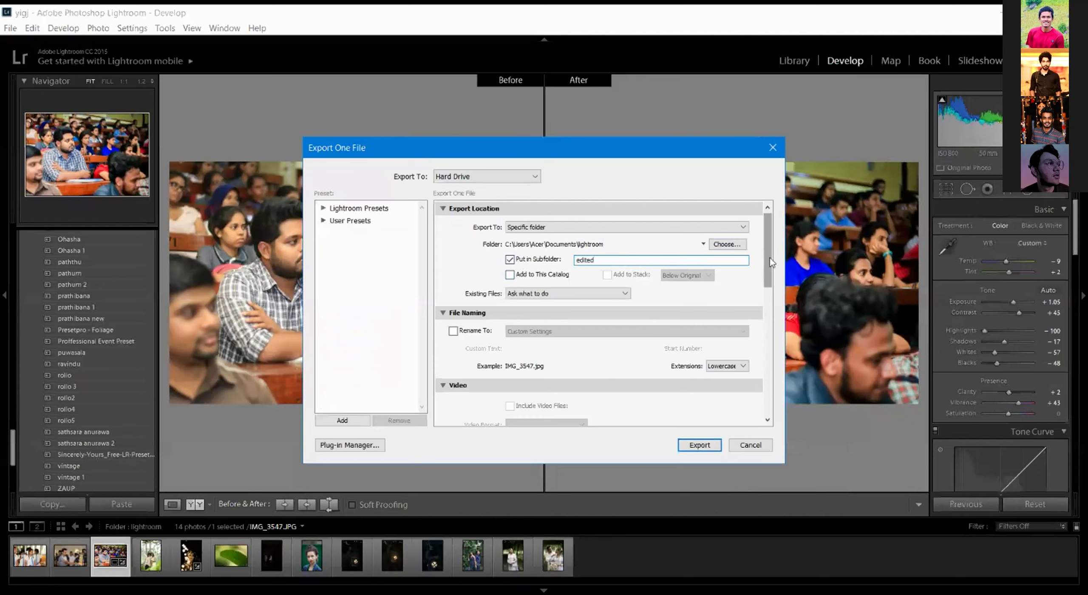
scroll(770, 260, down, 2)
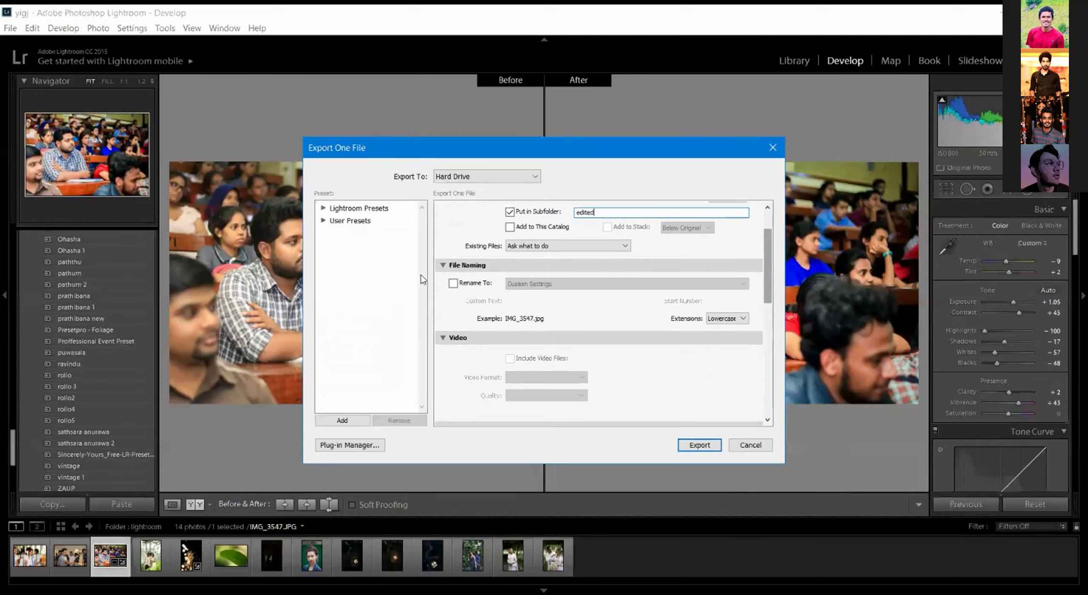
Enable Rename To with the Custom Name (x of y) pattern and custom text 'edited'.
click(453, 285)
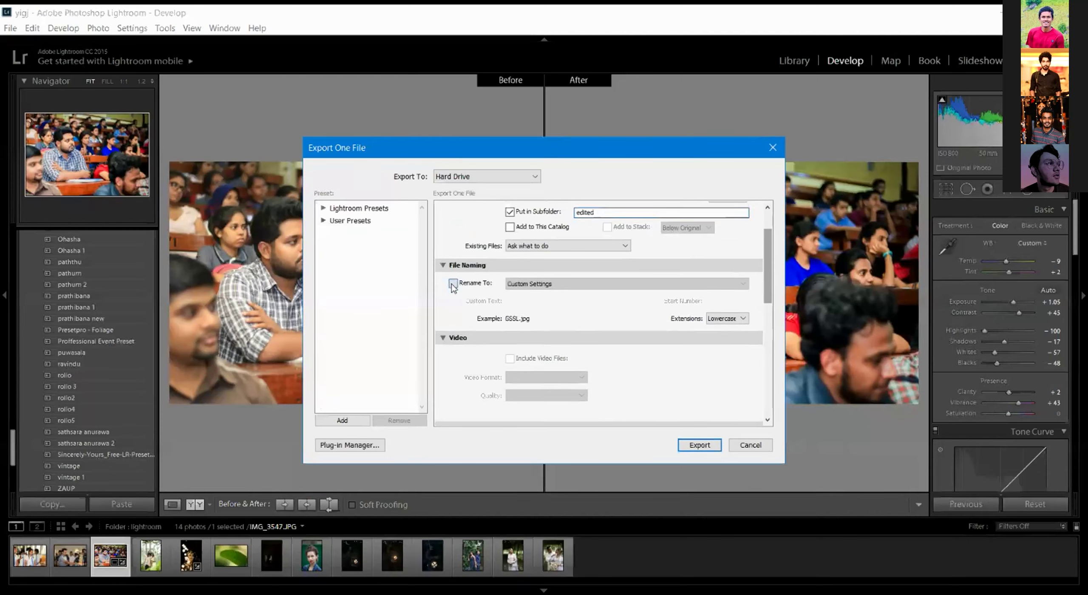
click(561, 284)
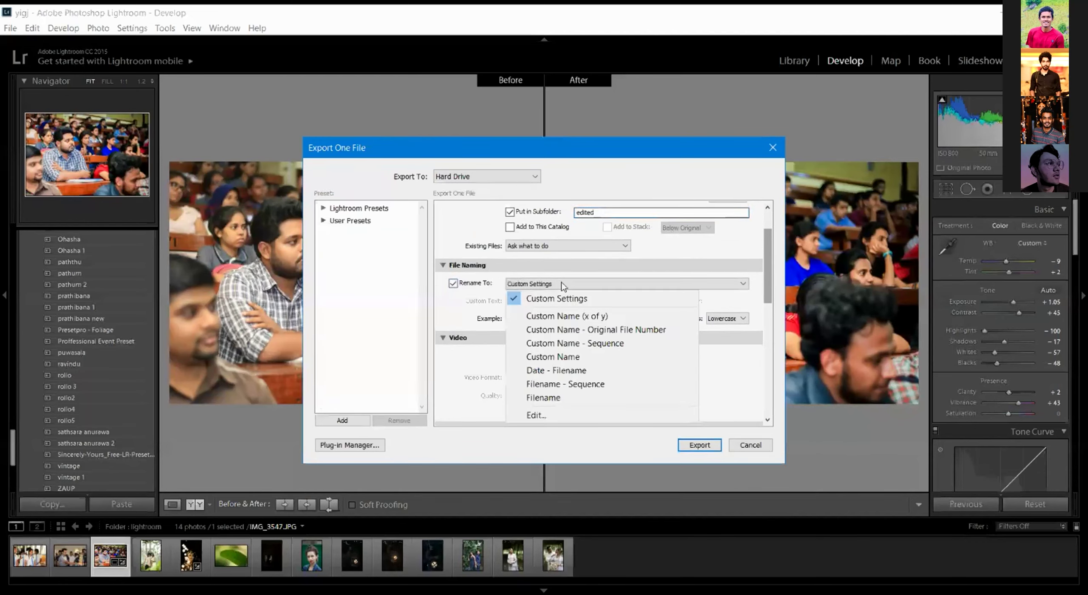
click(563, 317)
click(540, 300)
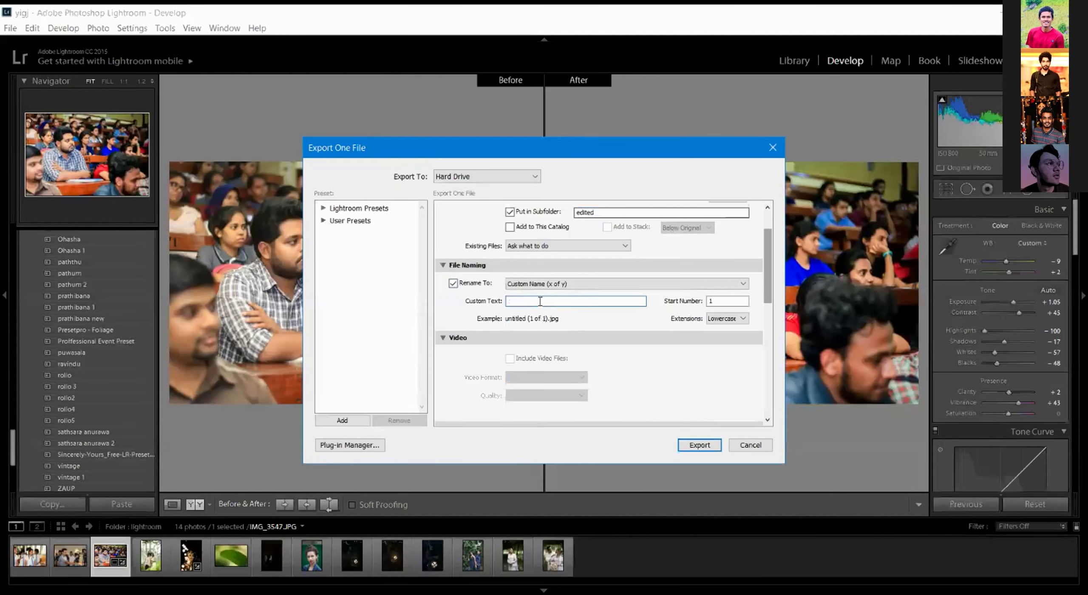
text(edited)
Turn renaming back off to keep original names, and show the Image Format choices.
click(453, 284)
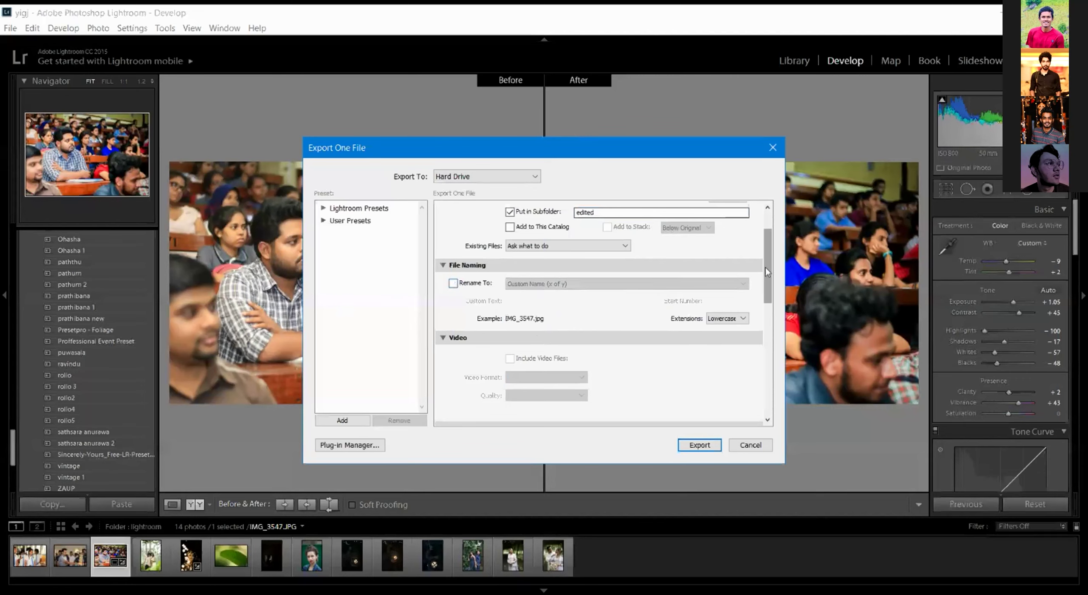
drag(765, 267, 764, 323)
click(572, 279)
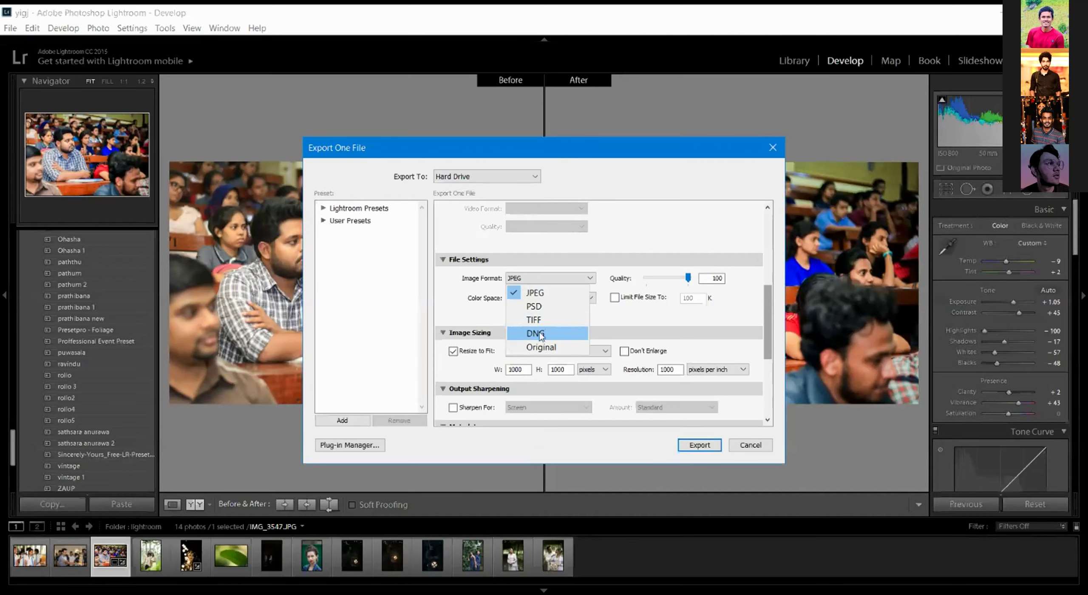
Keep JPEG as the image format and sRGB as the colour space.
key(Up)
key(Up)
click(554, 294)
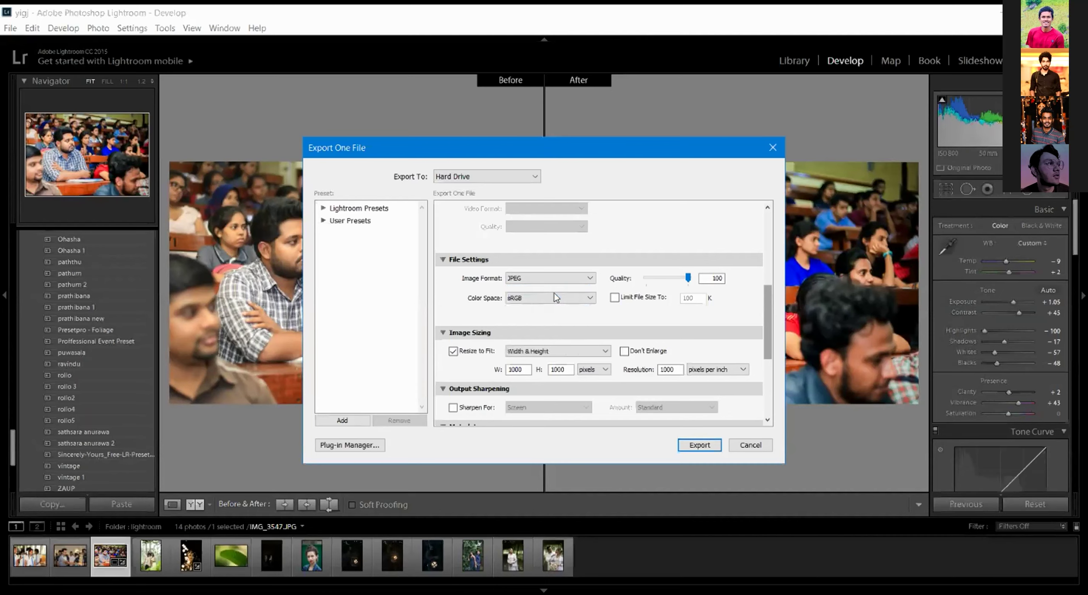
click(512, 300)
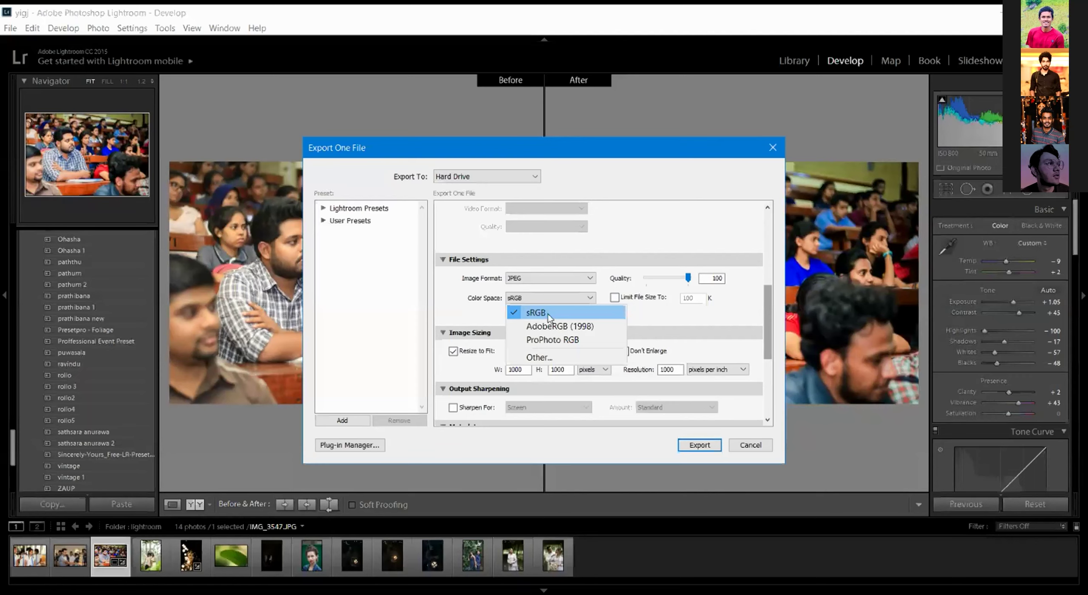
click(548, 315)
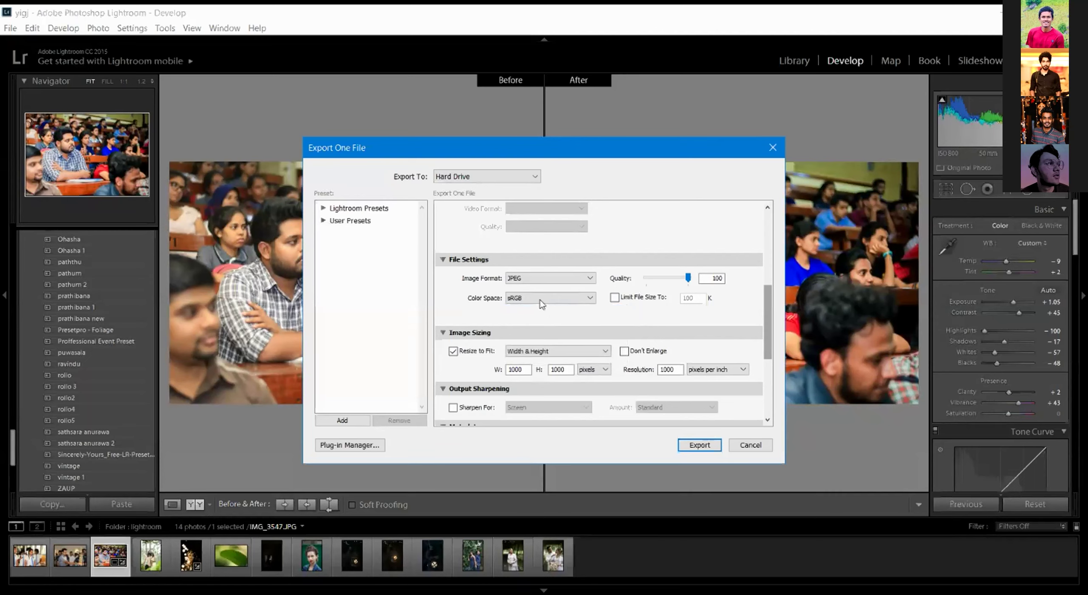
Recheck the sRGB colour space and leave the JPEG Quality slider at 100.
click(540, 300)
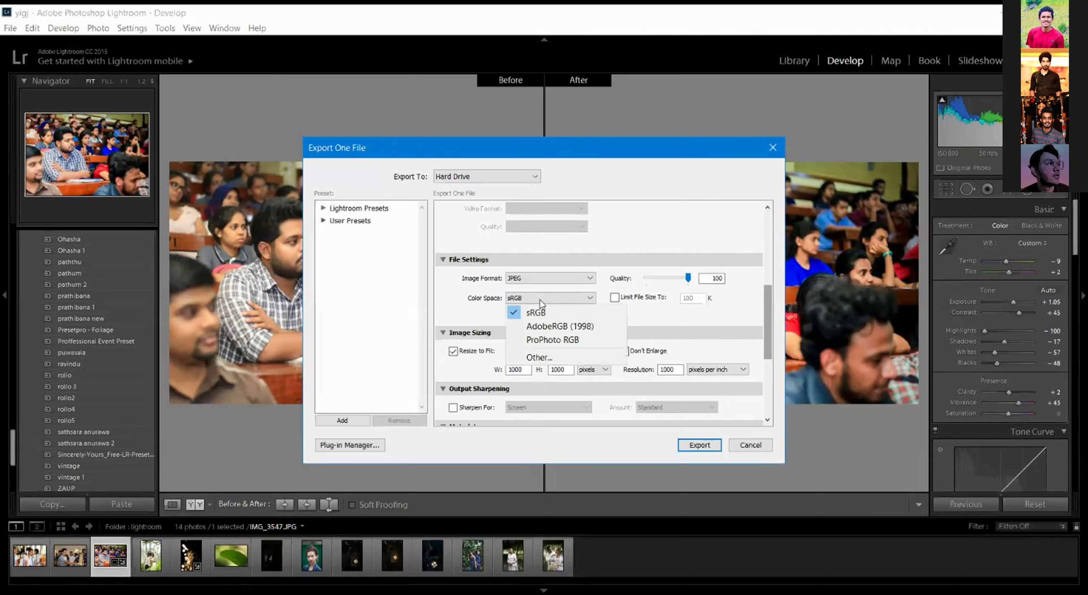
click(544, 316)
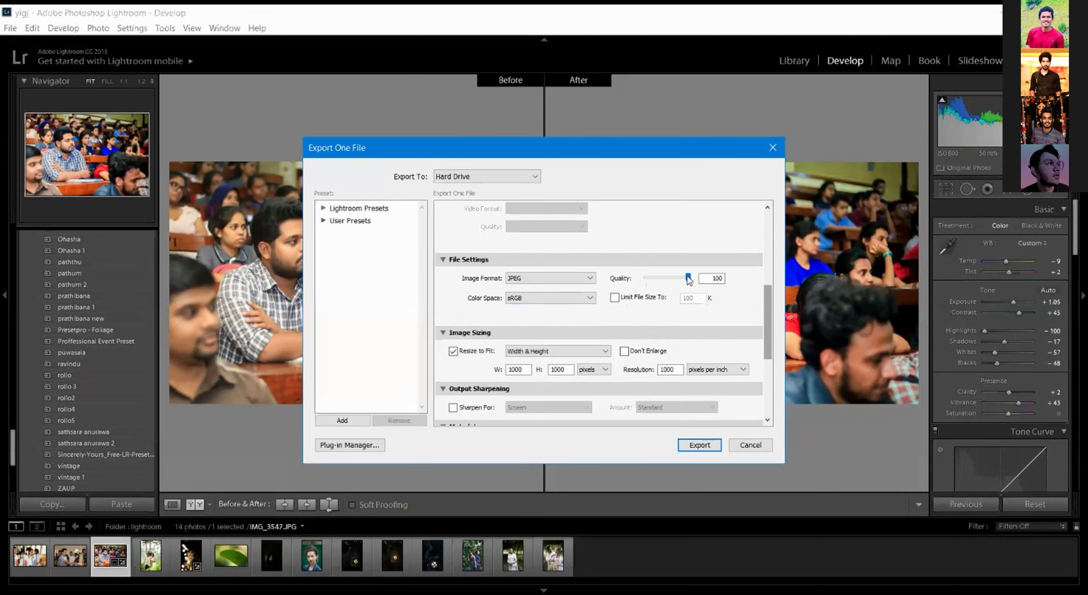
mouse_move(687, 276)
mouse_down()
mouse_move(665, 275)
mouse_move(683, 279)
mouse_up()
click(720, 278)
Toggle Limit File Size To off and back on, selecting its size value.
click(614, 298)
click(693, 298)
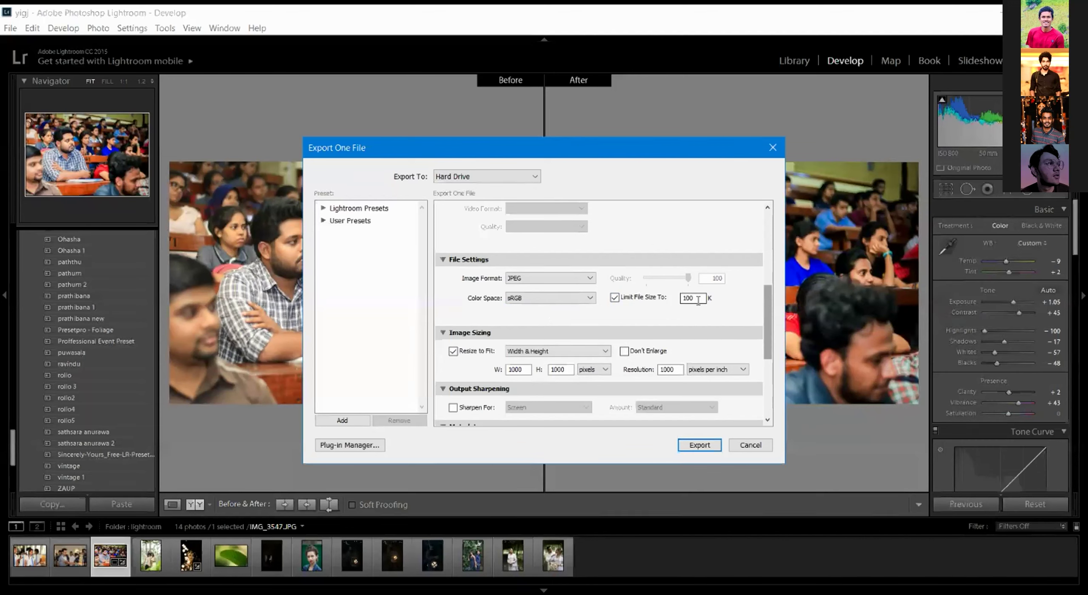
double_click(697, 297)
click(617, 298)
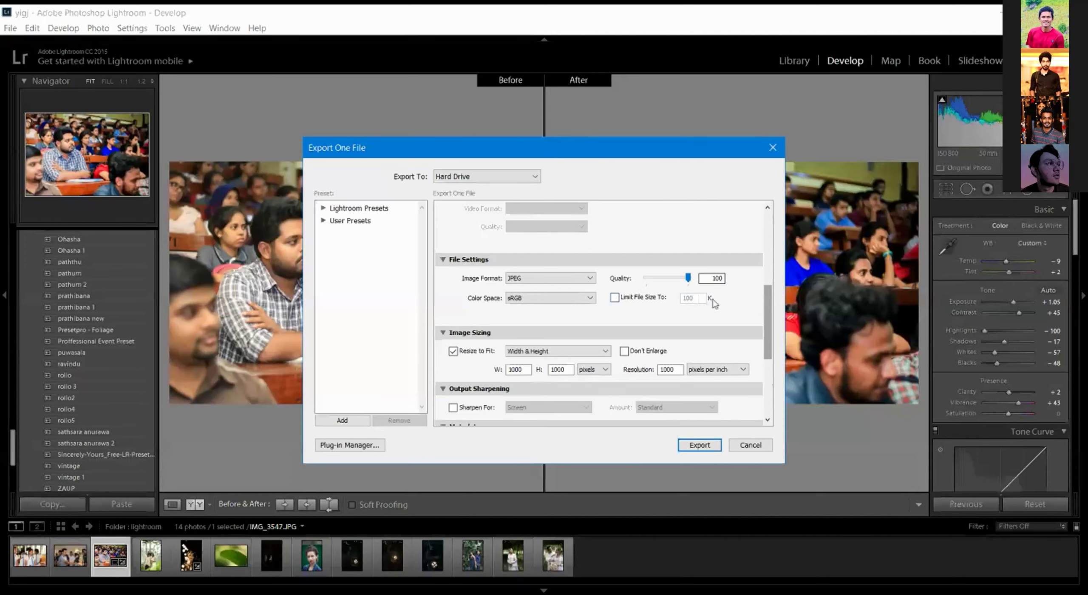
click(614, 298)
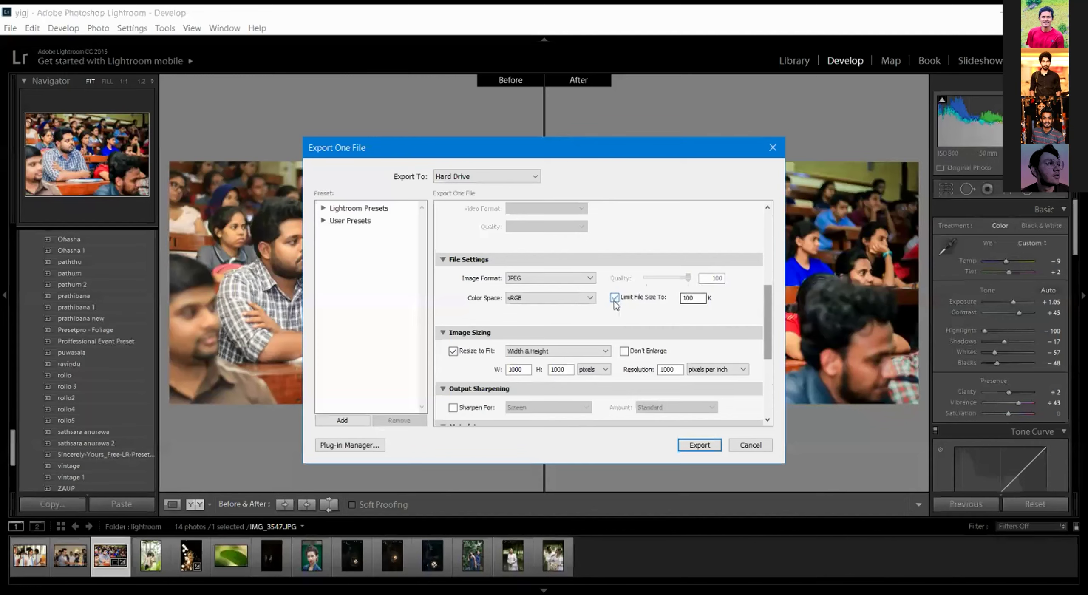
Try a 50 K size limit, dismiss the Invalid size alert, and turn the limit off.
double_click(699, 296)
text(50)
key(BackSpace)
key(BackSpace)
click(614, 301)
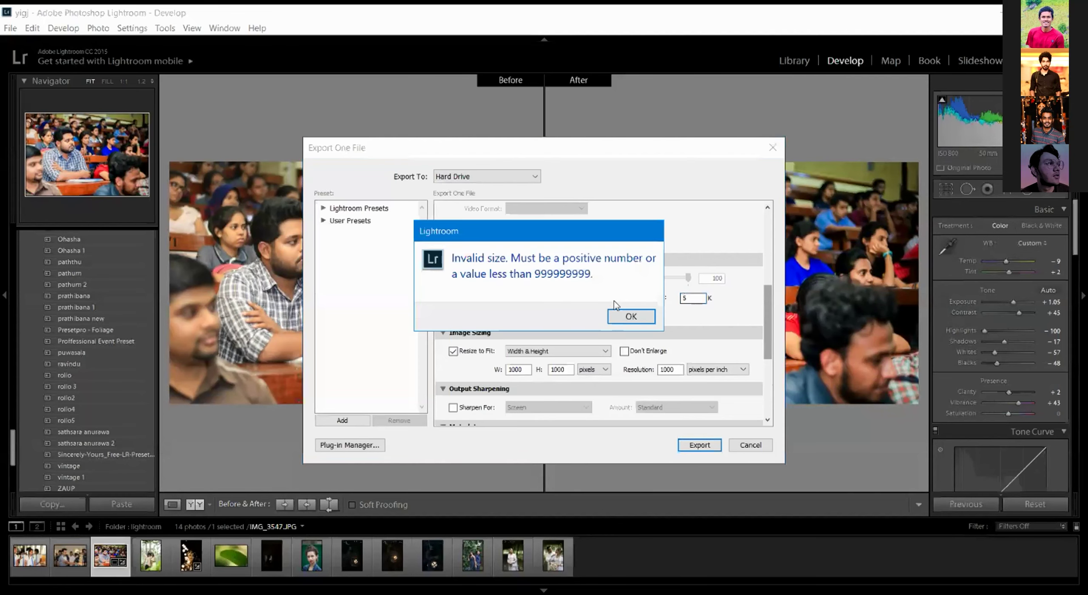
click(624, 316)
click(614, 298)
click(614, 297)
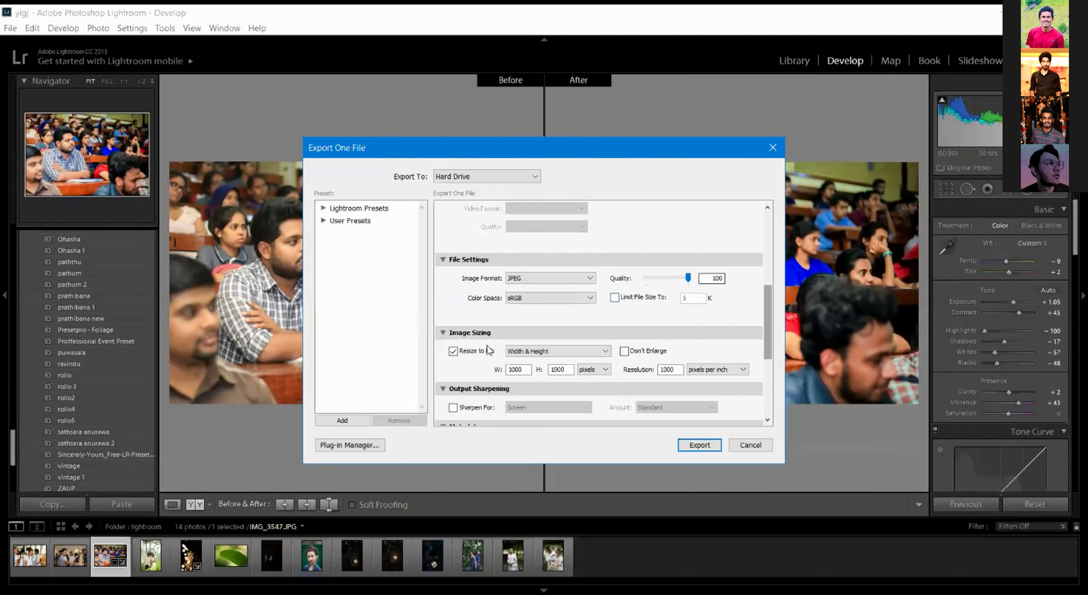
Set Resize to Fit to Long Edge at 1080 pixels.
scroll(769, 338, down, 1)
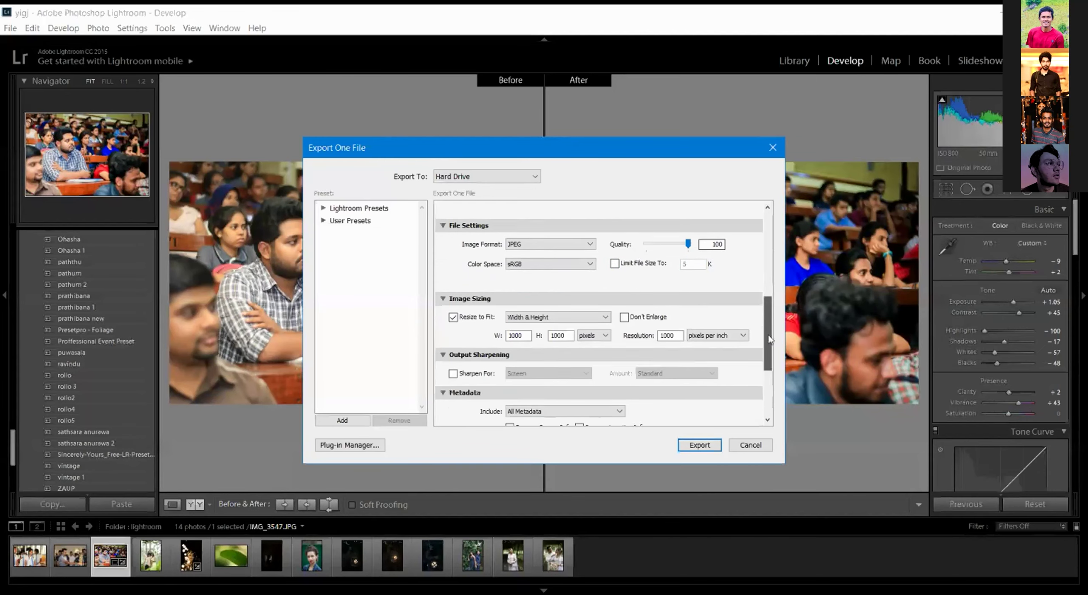
scroll(770, 339, down, 1)
click(538, 301)
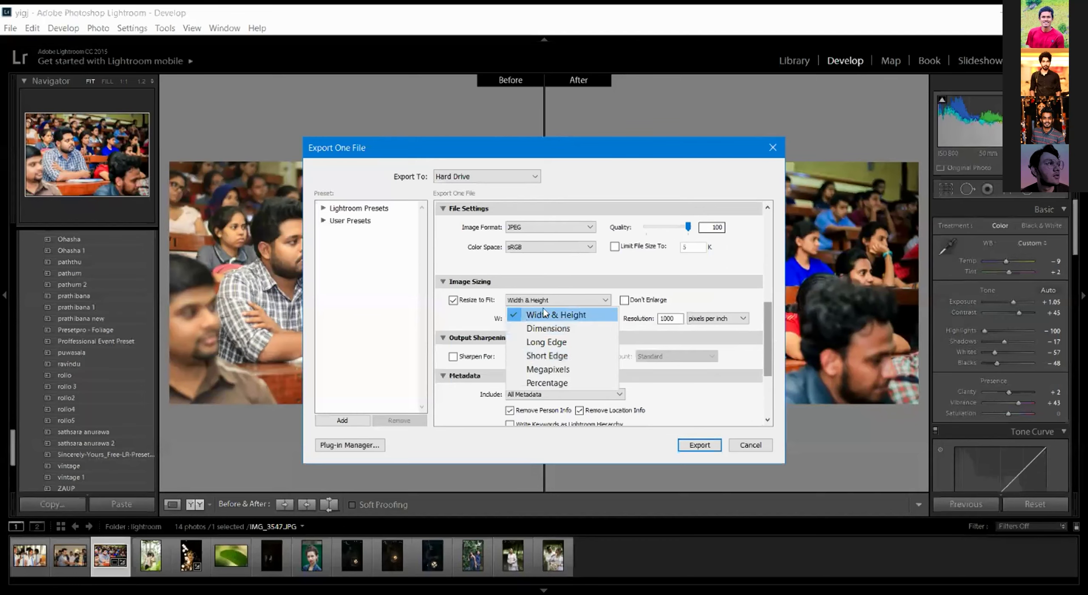
click(545, 342)
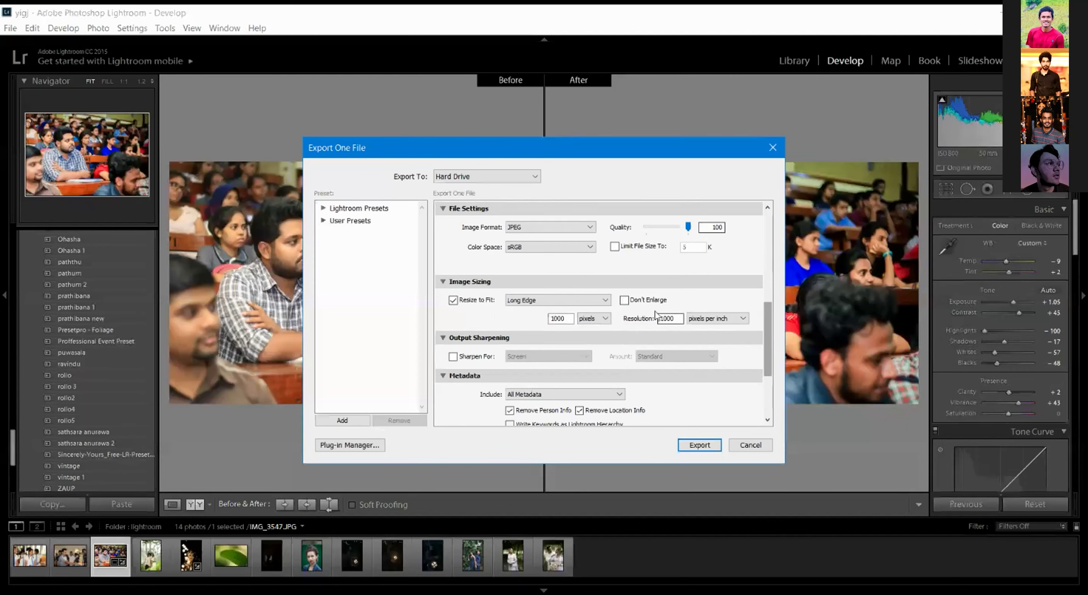
click(604, 301)
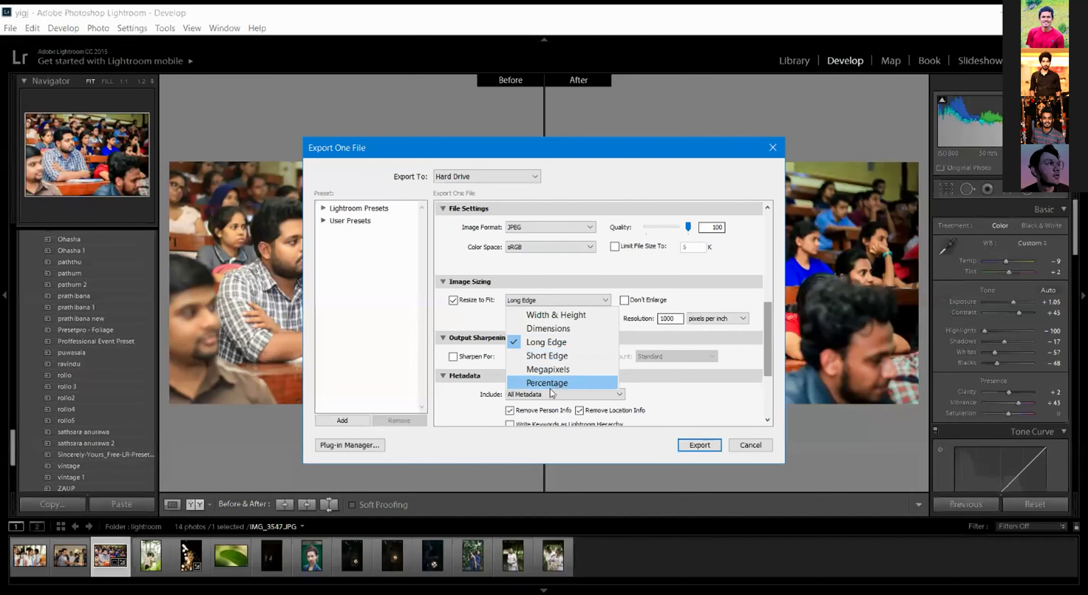
click(555, 343)
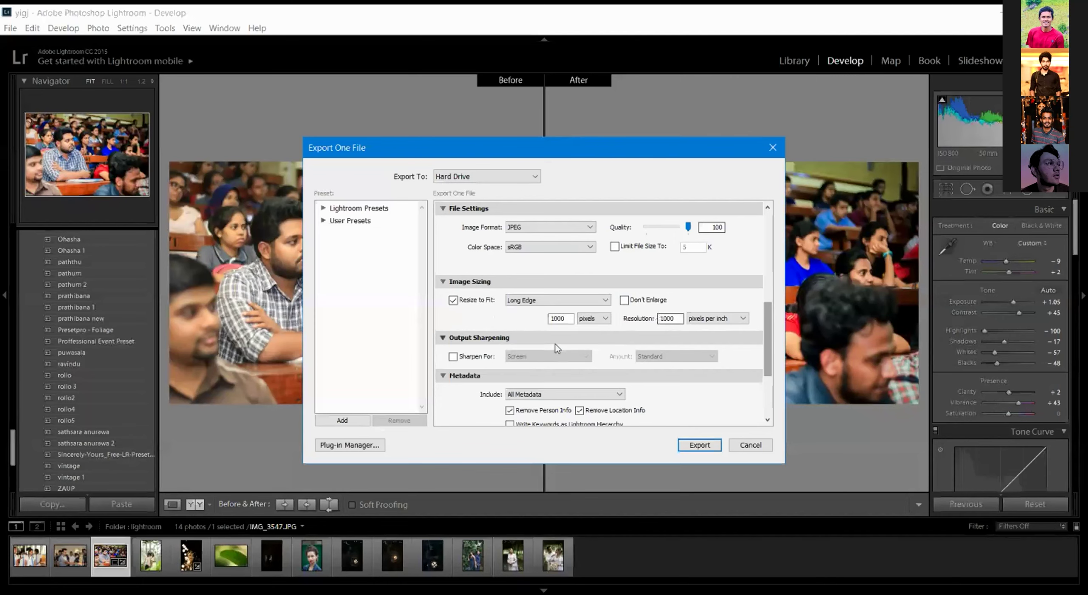
double_click(572, 319)
text(1080)
Change the resolution units to pixels per cm, giving 393, and scroll to Watermarking.
click(676, 318)
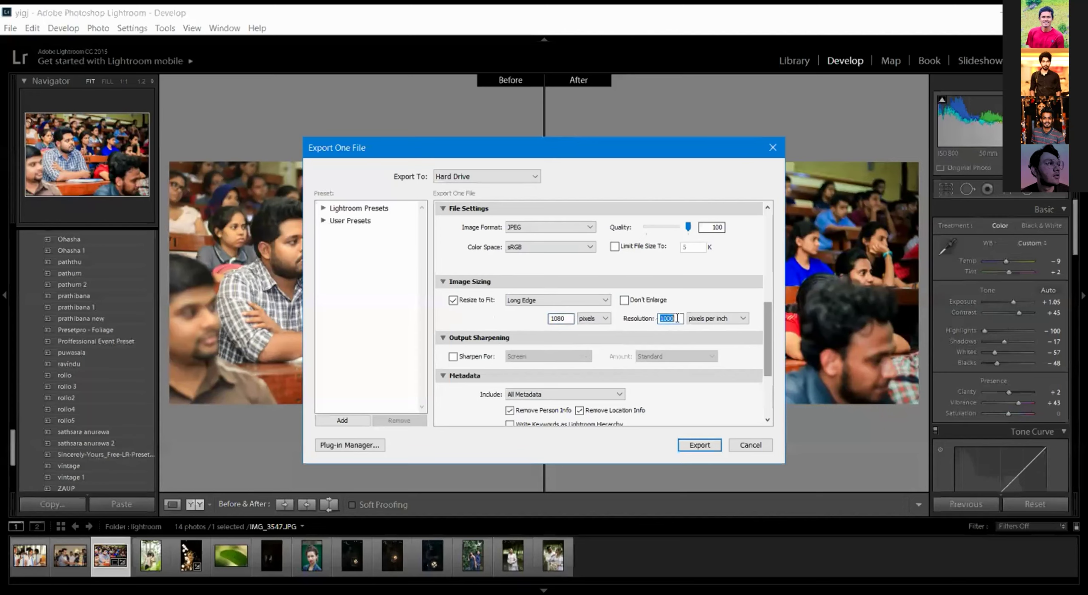
click(710, 318)
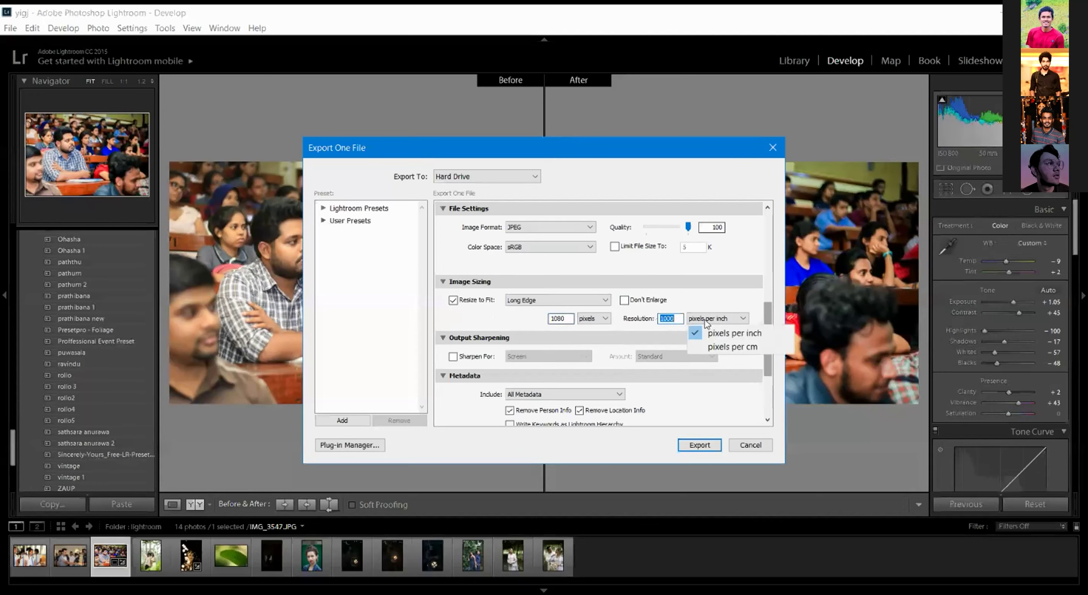
click(726, 334)
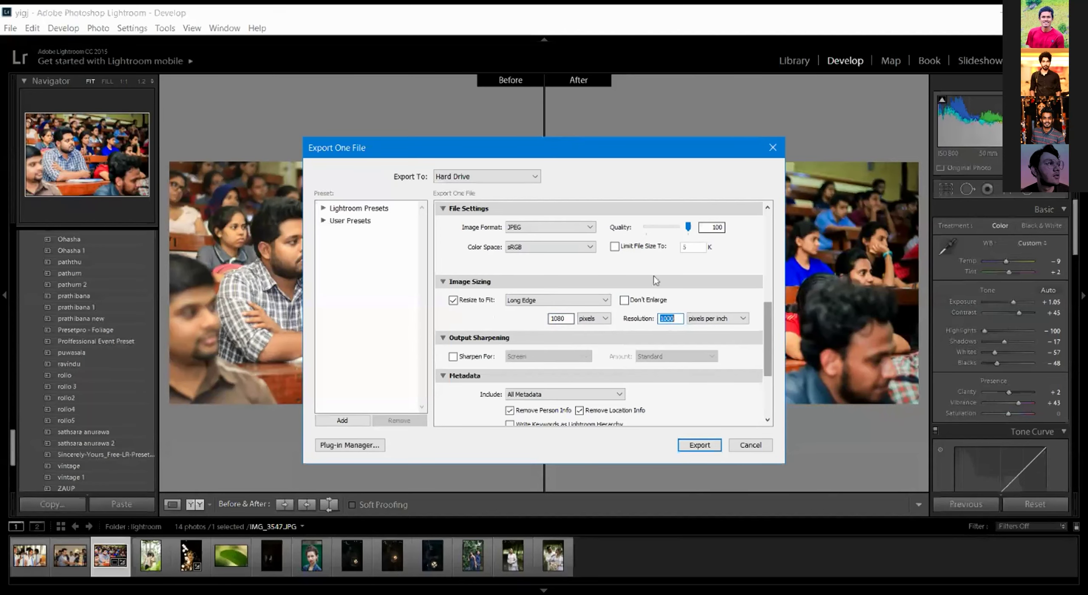
drag(615, 141, 726, 180)
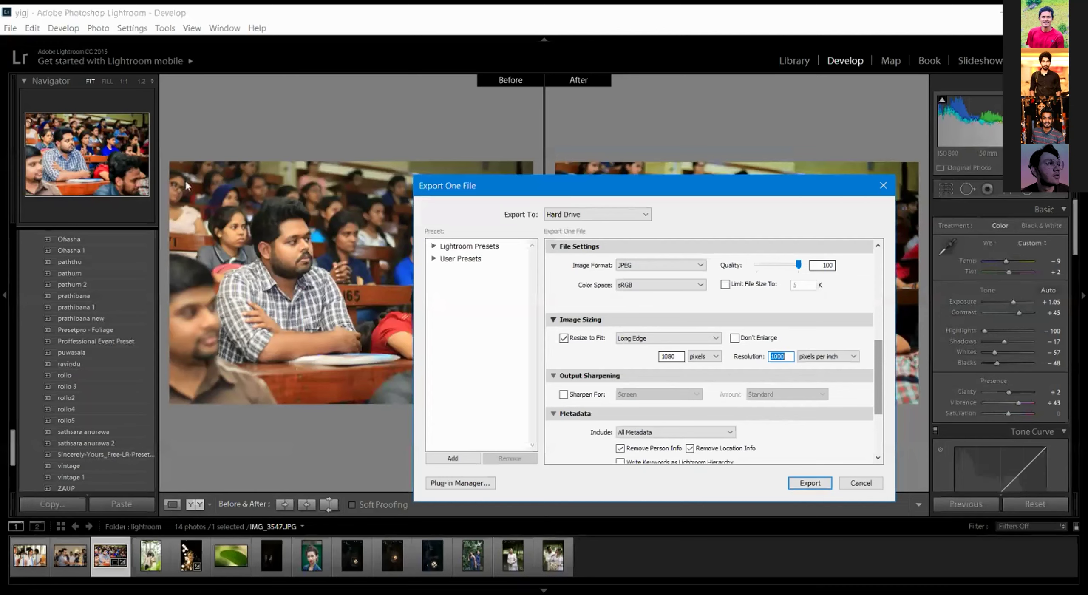
click(786, 356)
click(811, 359)
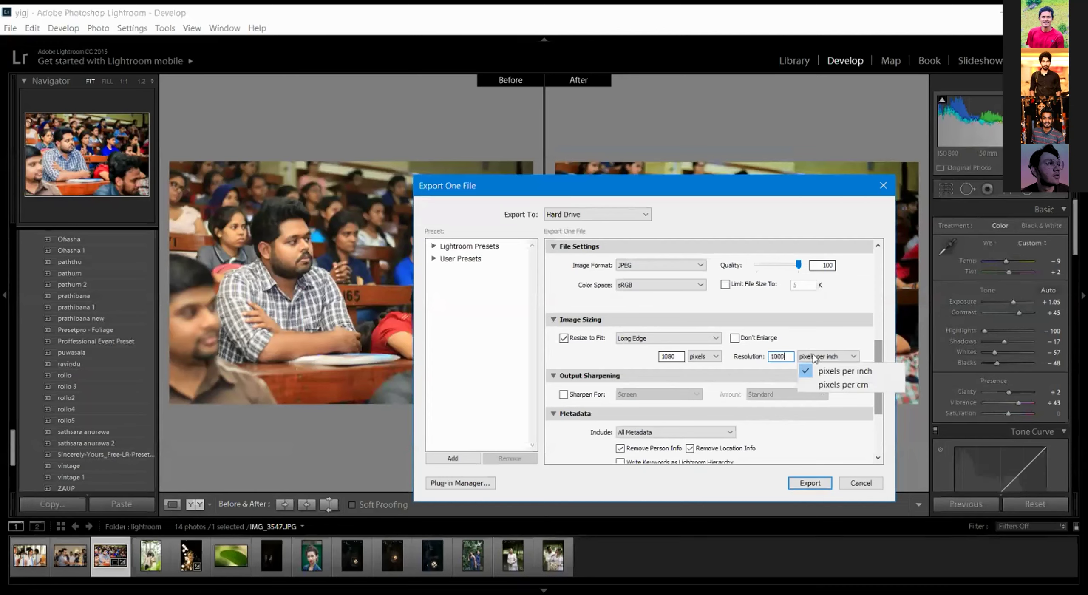
click(829, 385)
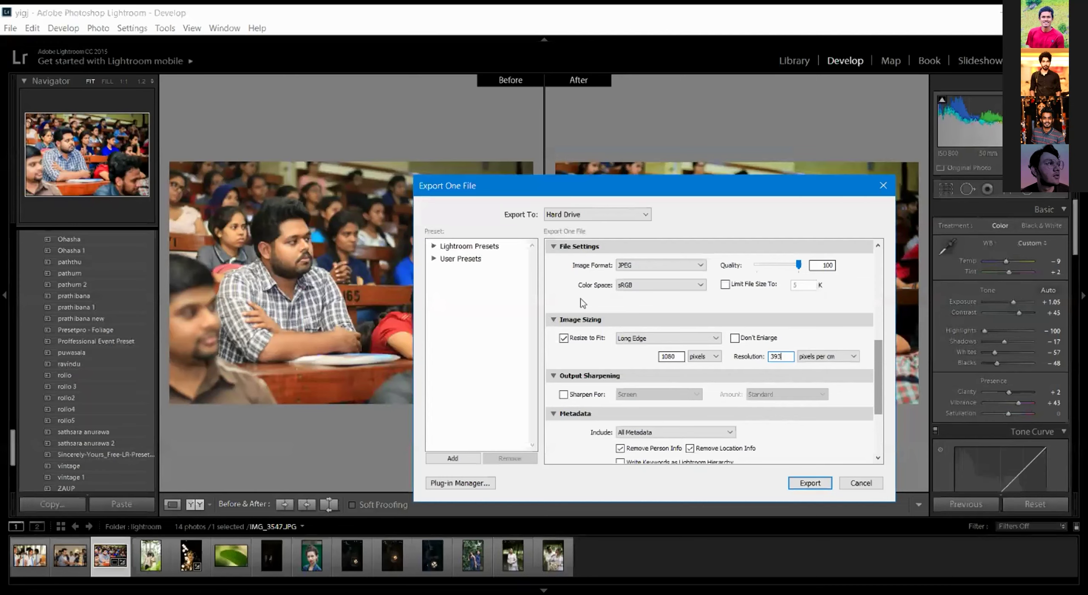
double_click(782, 357)
click(790, 355)
drag(879, 382, 883, 426)
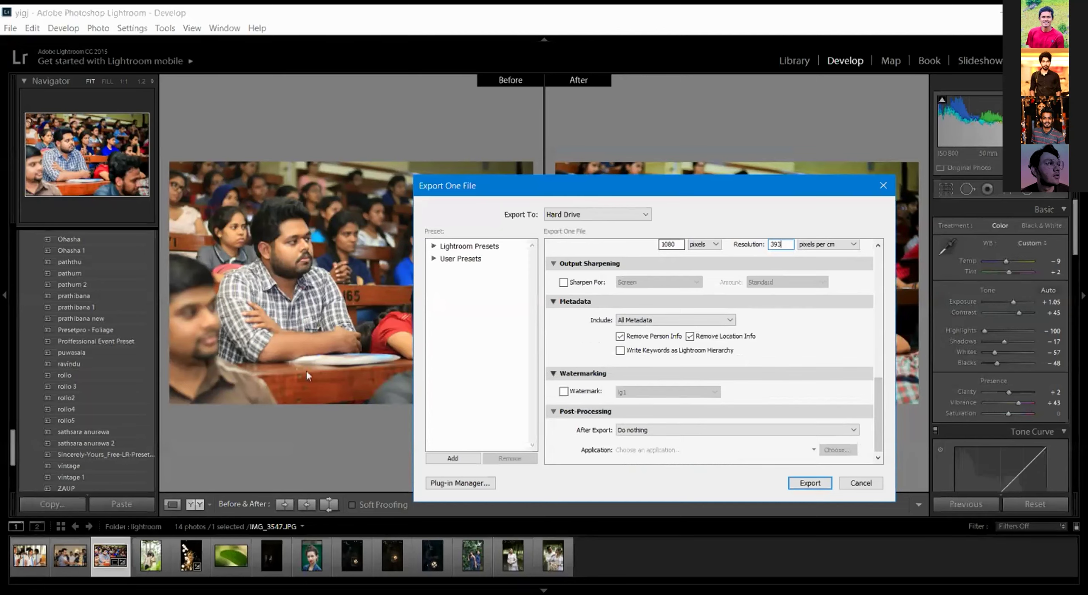
Turn on watermarking with the Luxury gallery preset and export the single file.
click(563, 393)
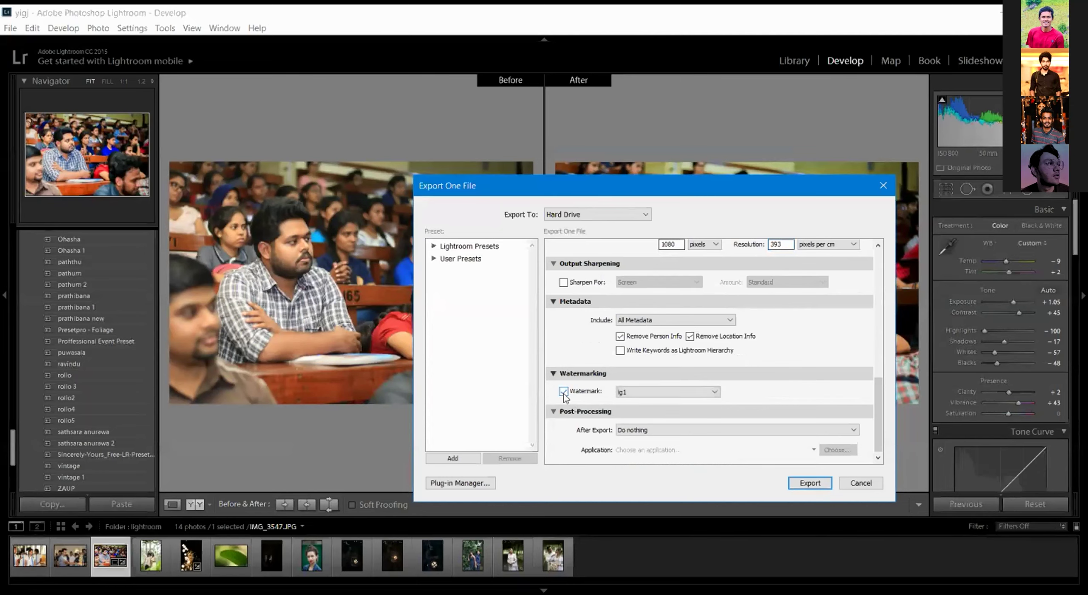
click(646, 396)
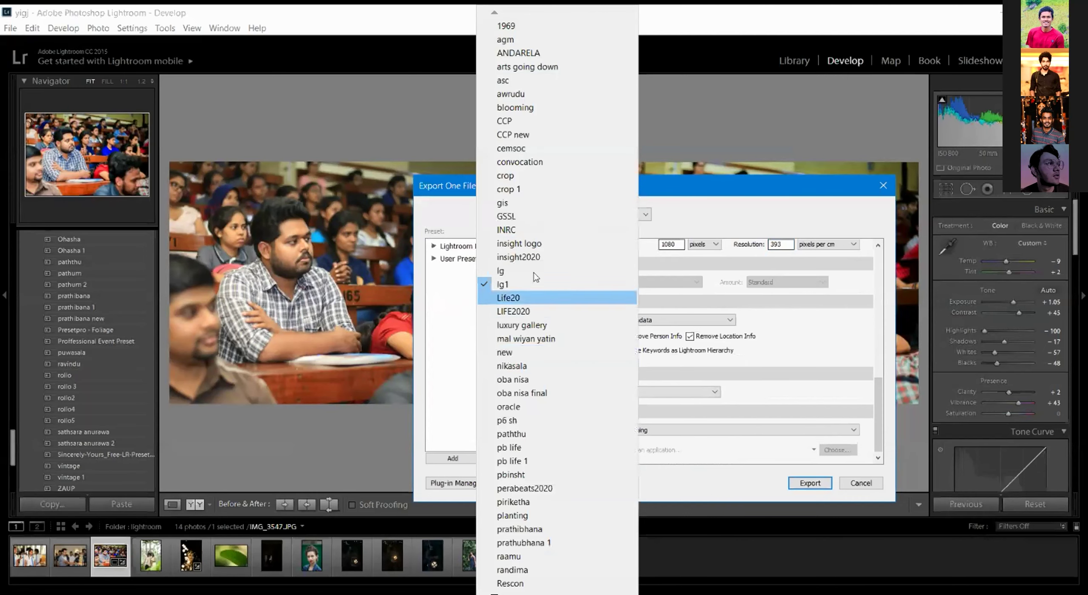
click(535, 325)
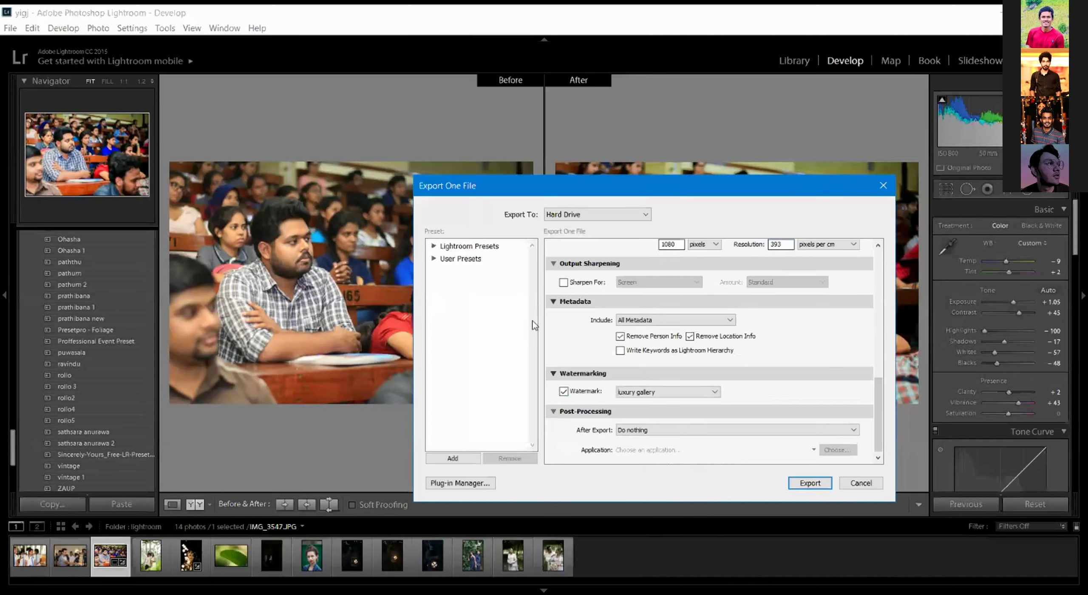
click(809, 483)
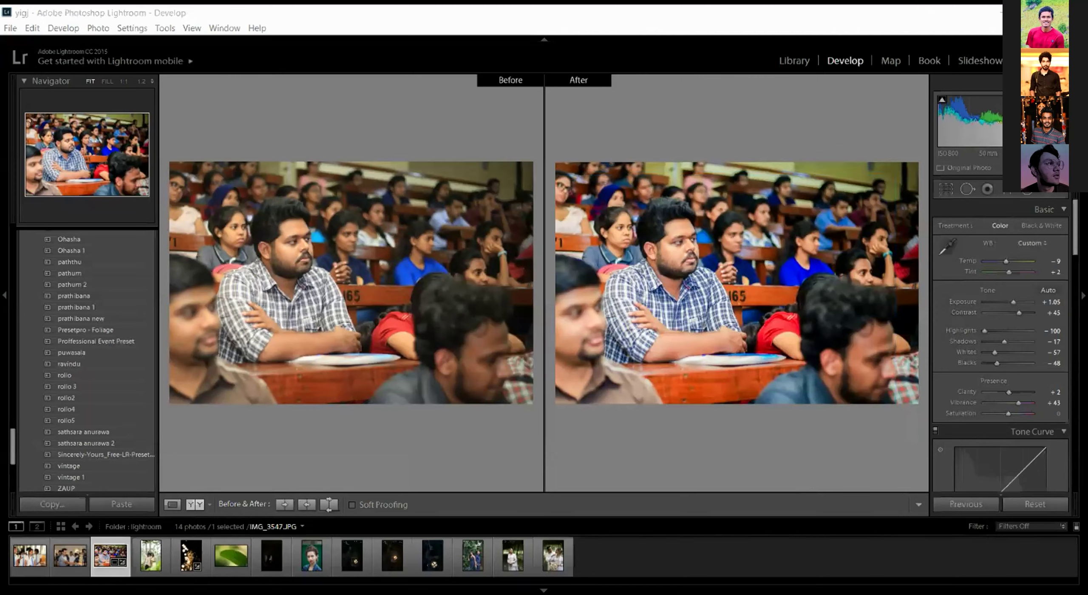
Import IMG_3547.jpg from the edited folder, view it enlarged, then show the lightroom folder.
click(103, 251)
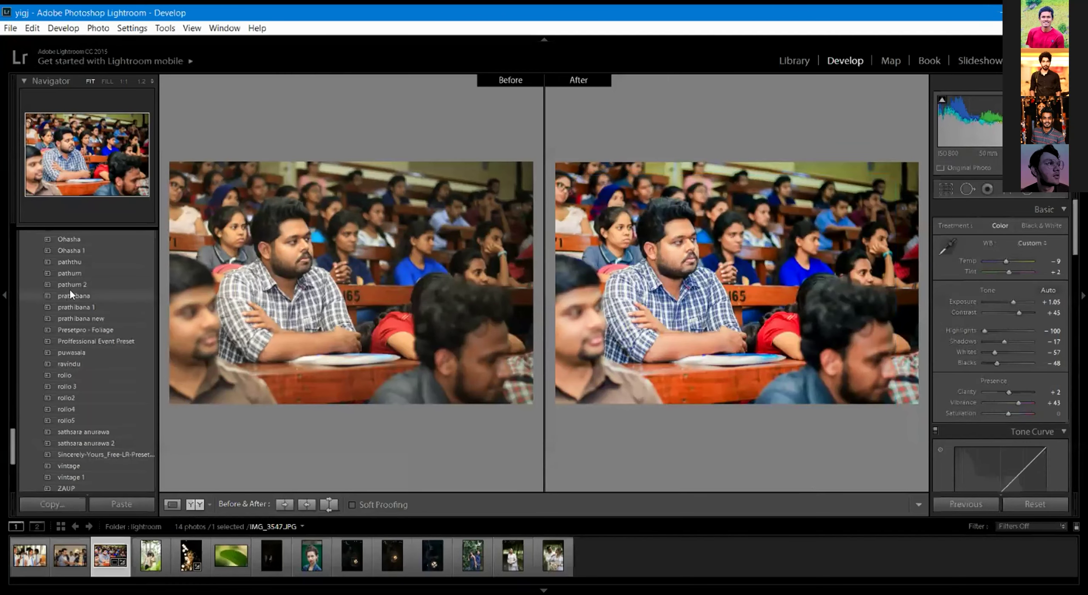
scroll(103, 250, up, 15)
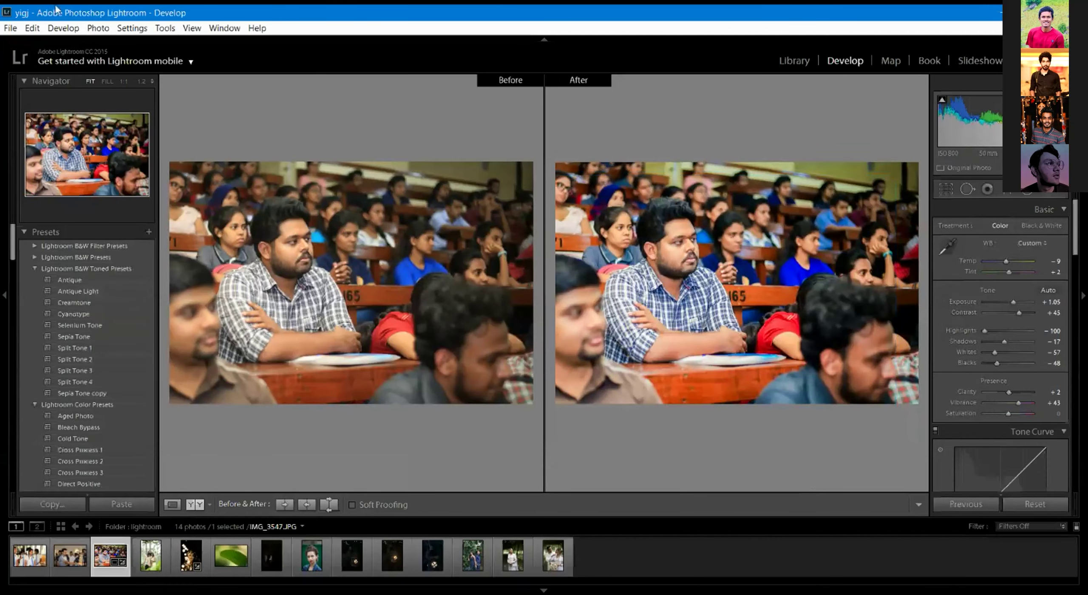
click(10, 28)
click(47, 107)
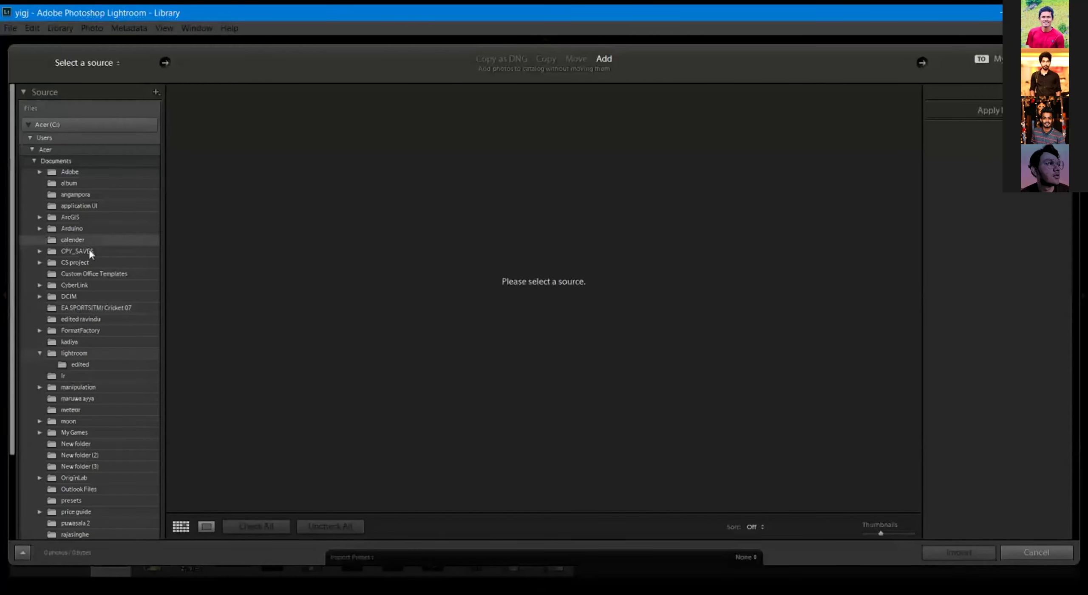
click(71, 362)
click(227, 185)
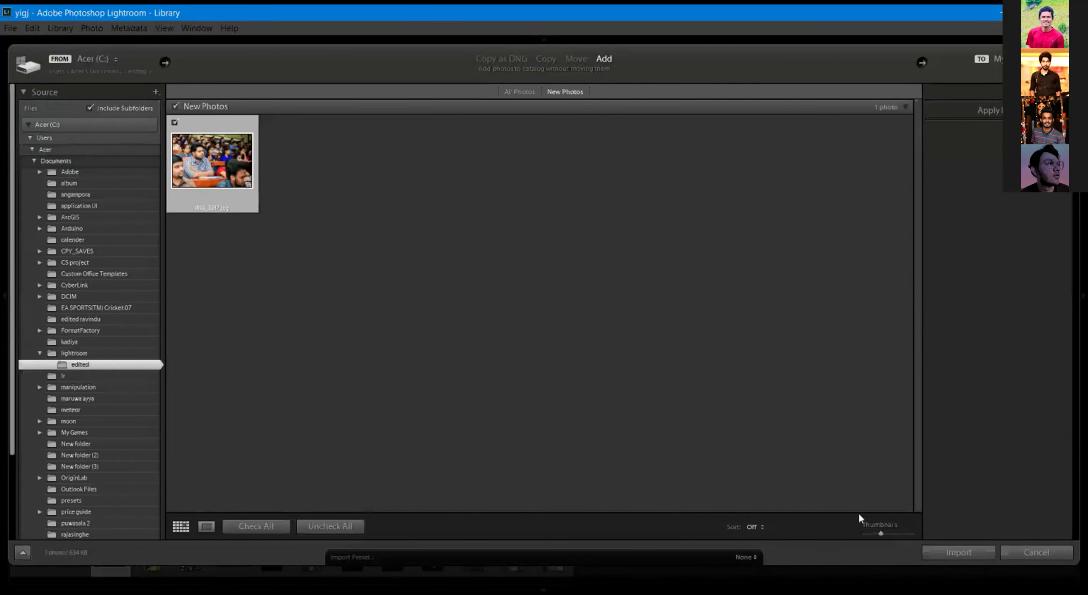
click(951, 553)
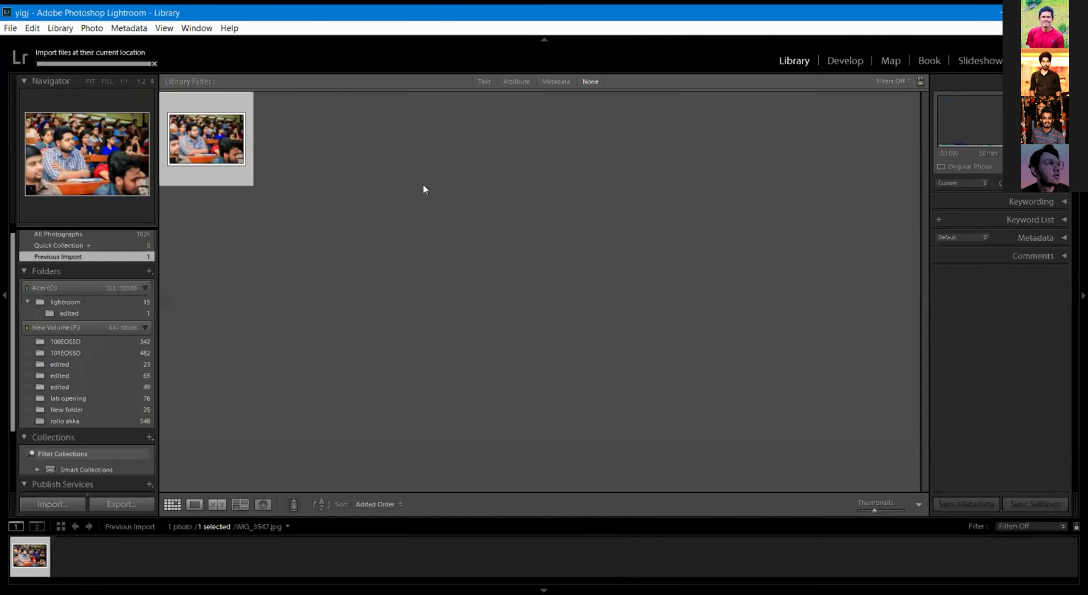
double_click(224, 149)
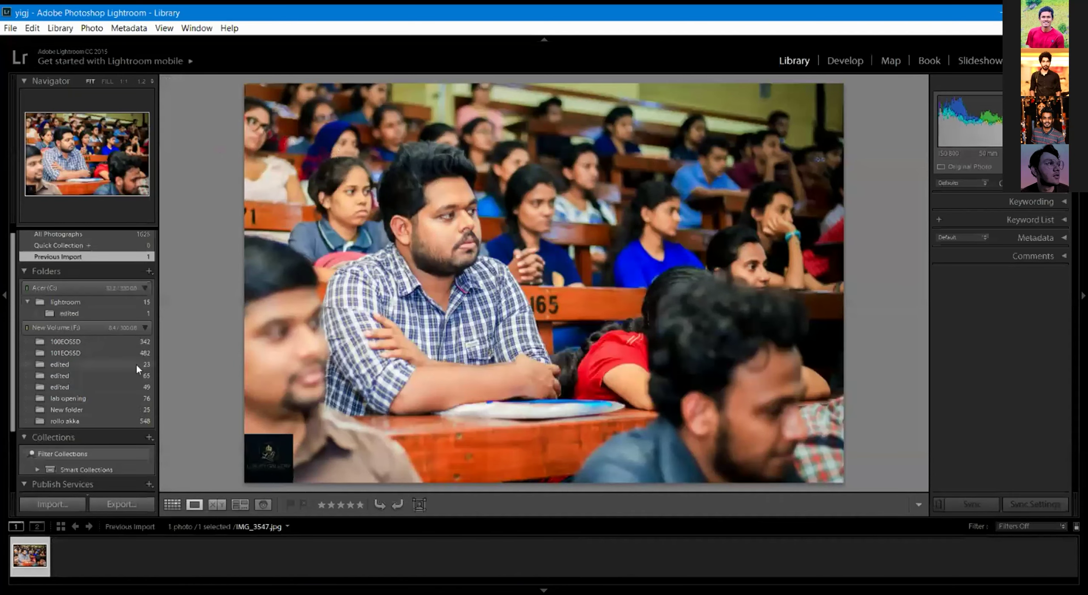
click(92, 304)
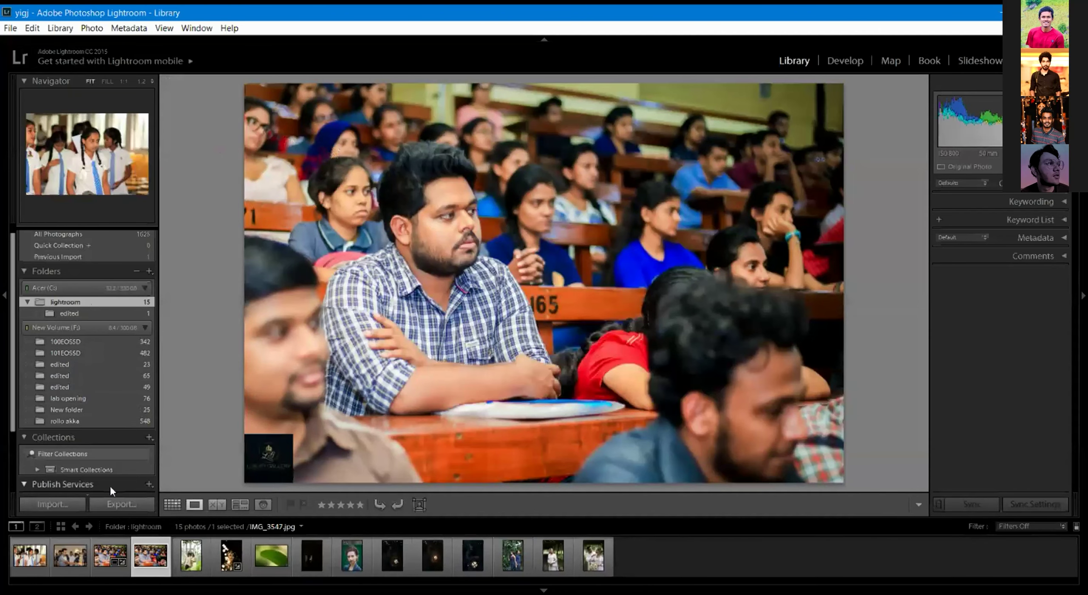
In Develop, select all 15 lightroom-folder photos and open the Export dialog for them.
click(841, 63)
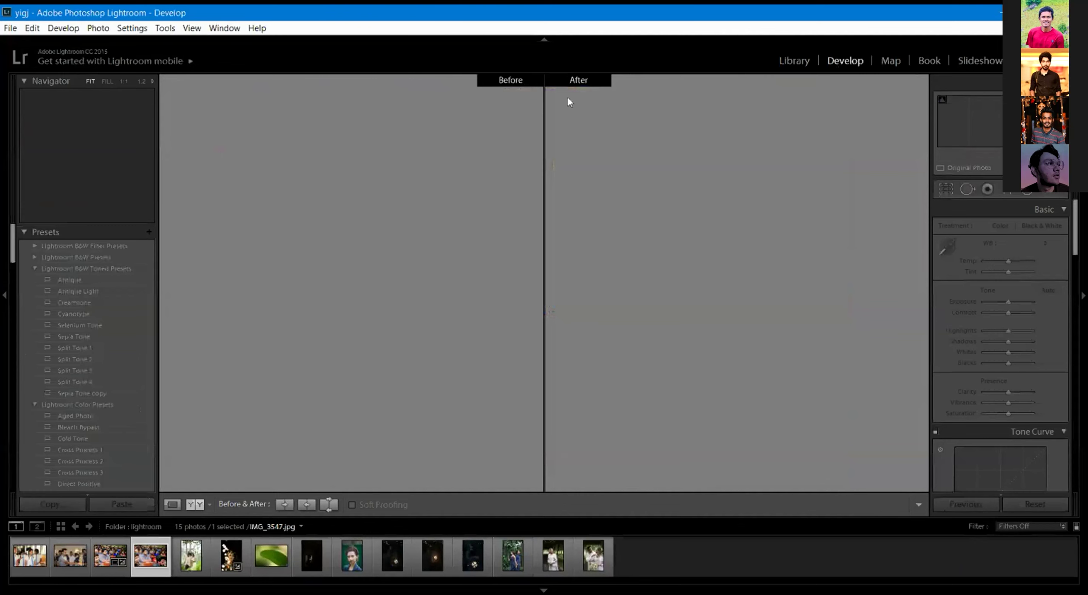
click(20, 561)
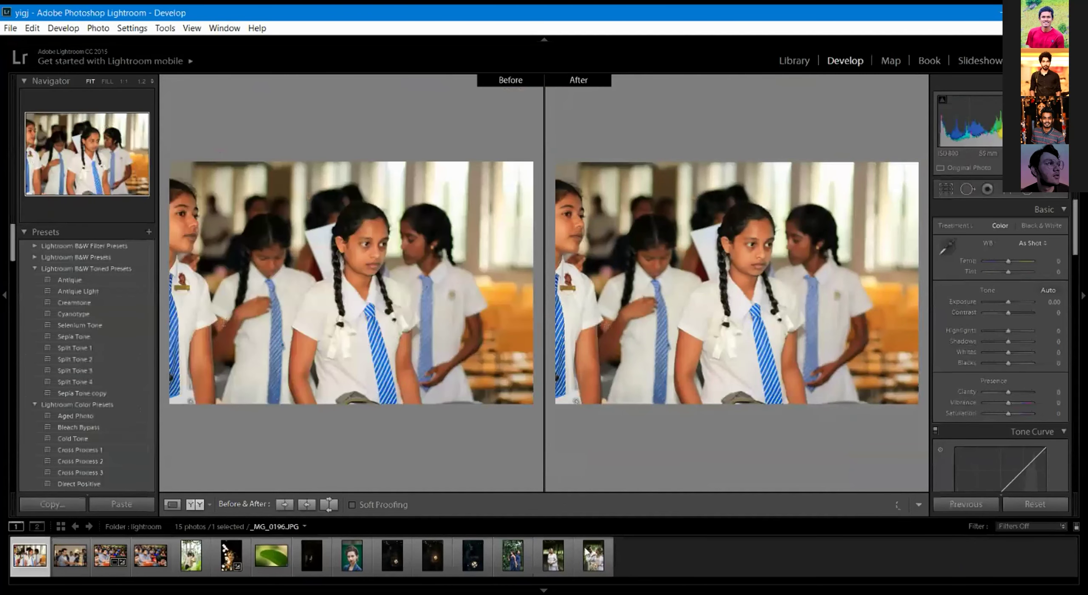
key(ctrl+a)
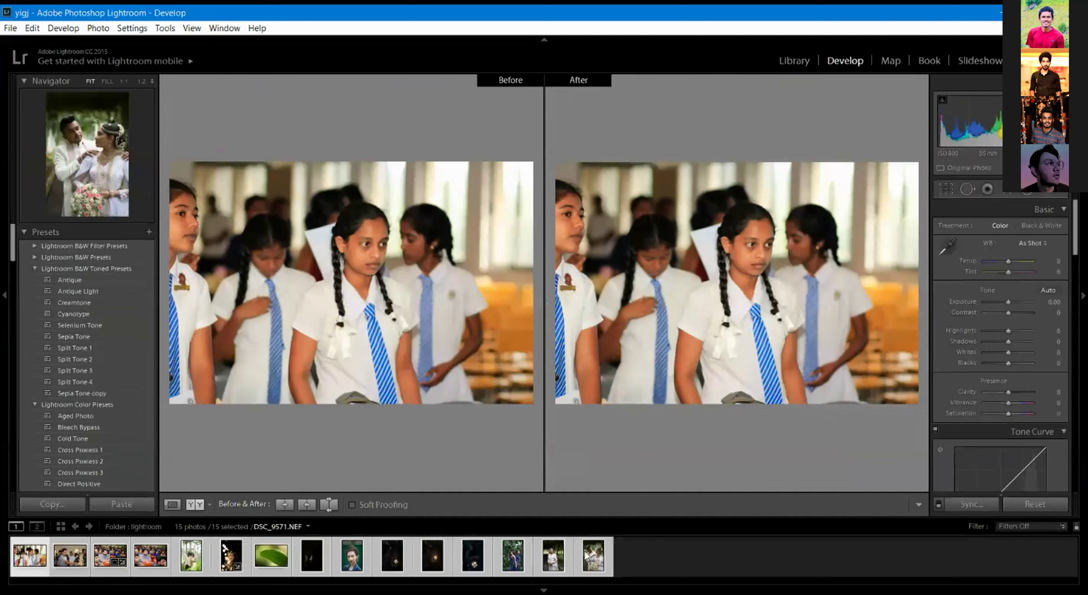
click(38, 29)
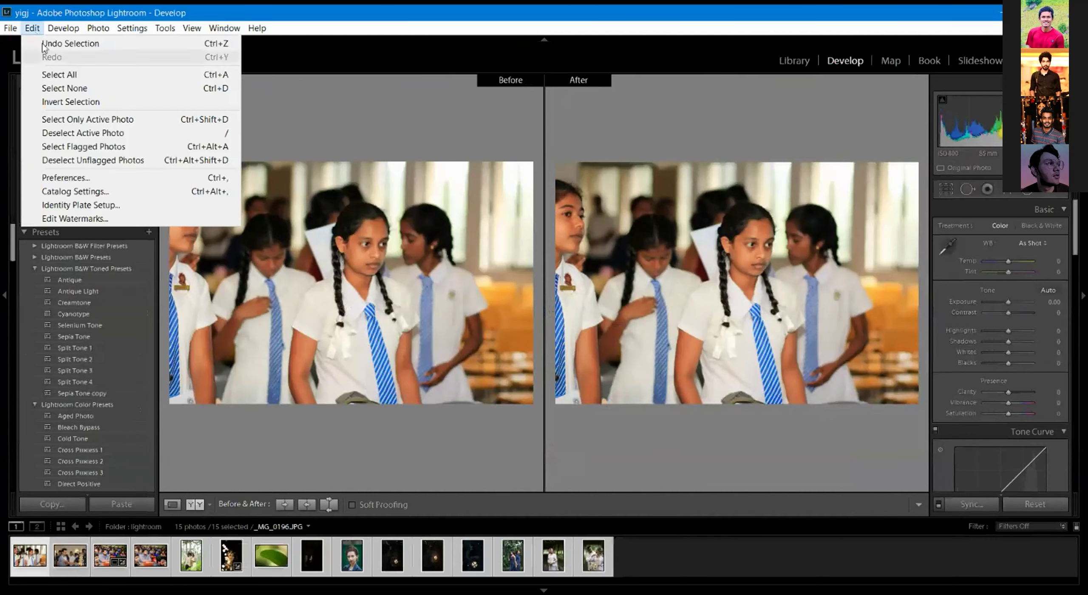
click(72, 77)
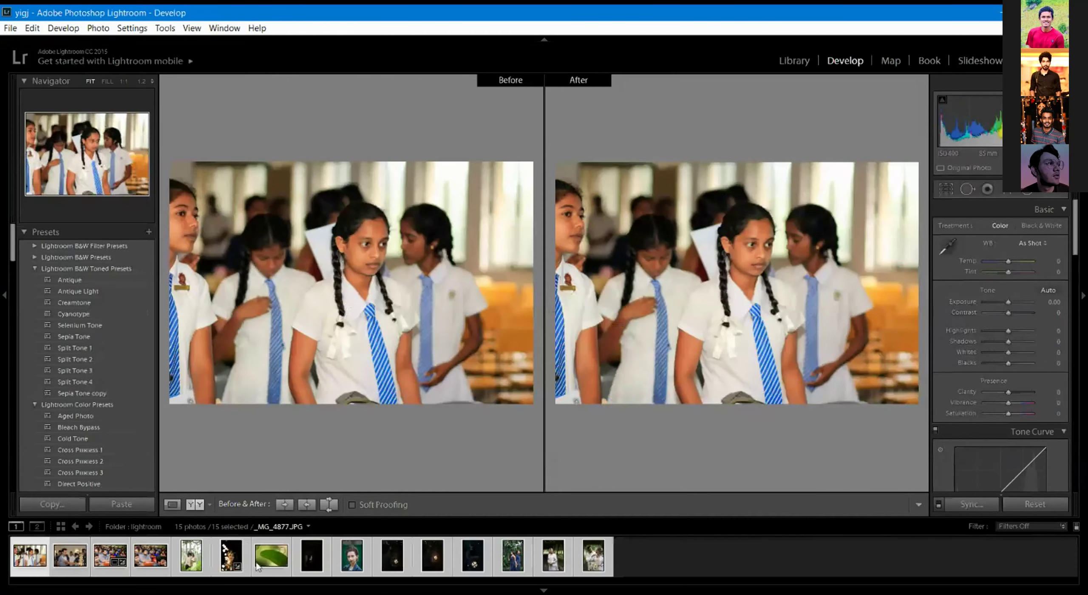
click(10, 28)
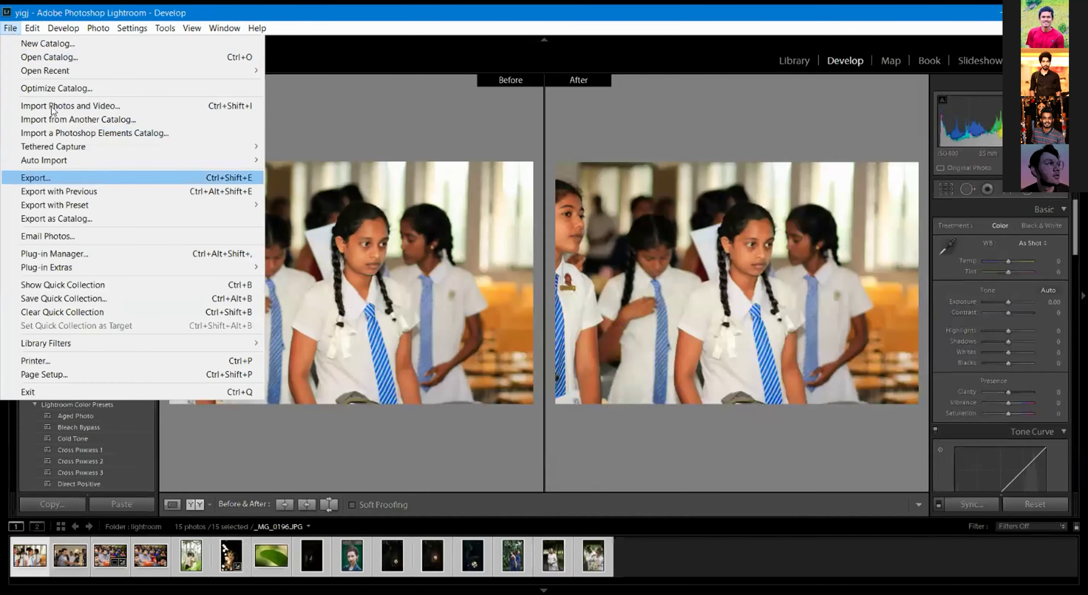
click(34, 178)
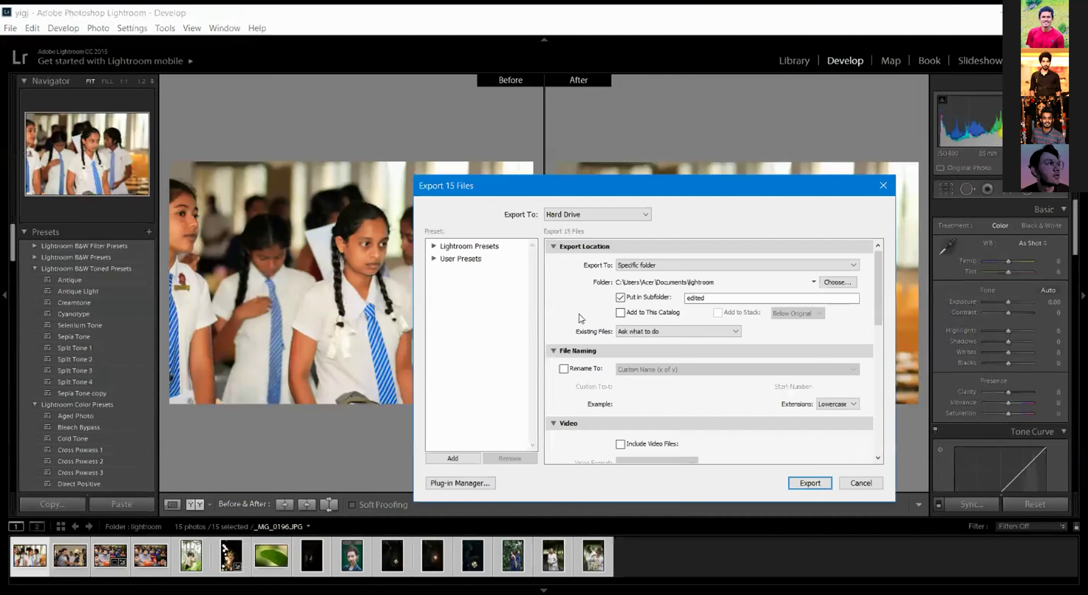
Export the 15 photos, choosing Use Unique Names for files already in the edited folder.
click(806, 483)
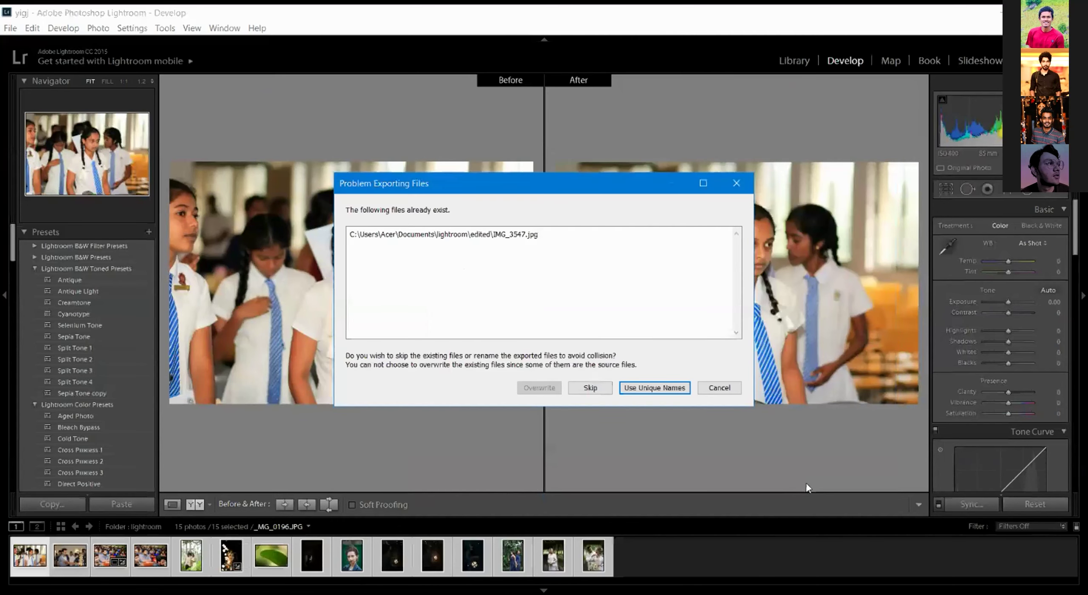
click(663, 389)
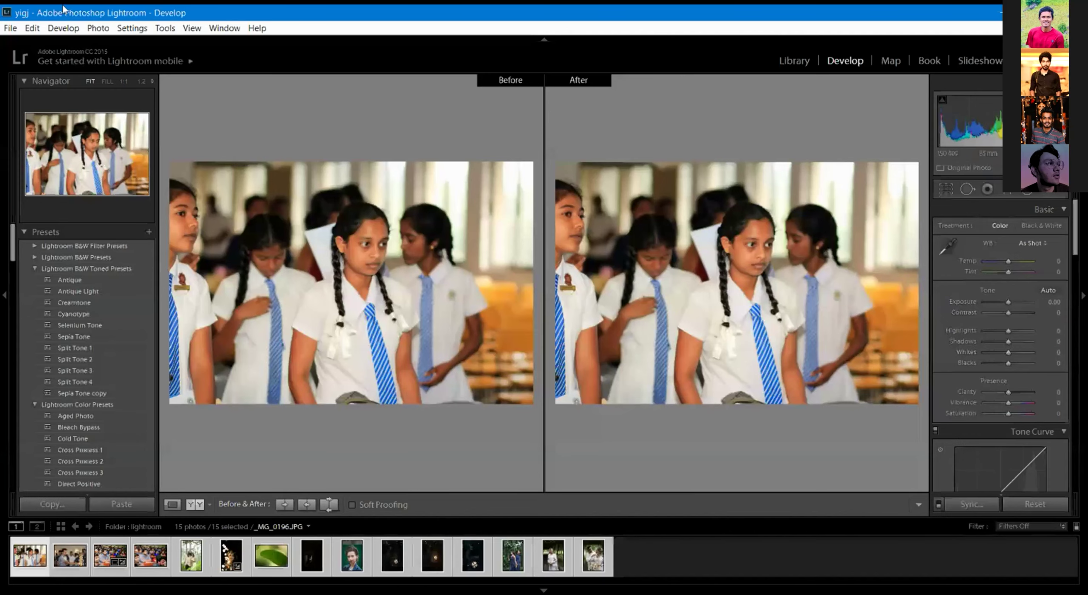
Run Import Photos and Video with the edited folder as source to bring in the 15 exports.
click(10, 28)
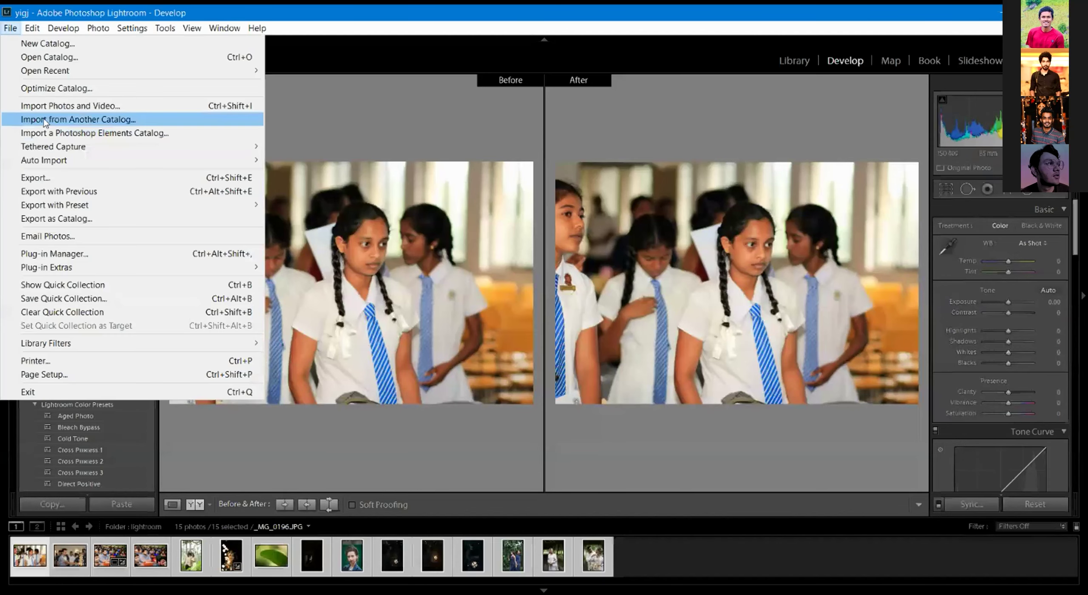
click(46, 107)
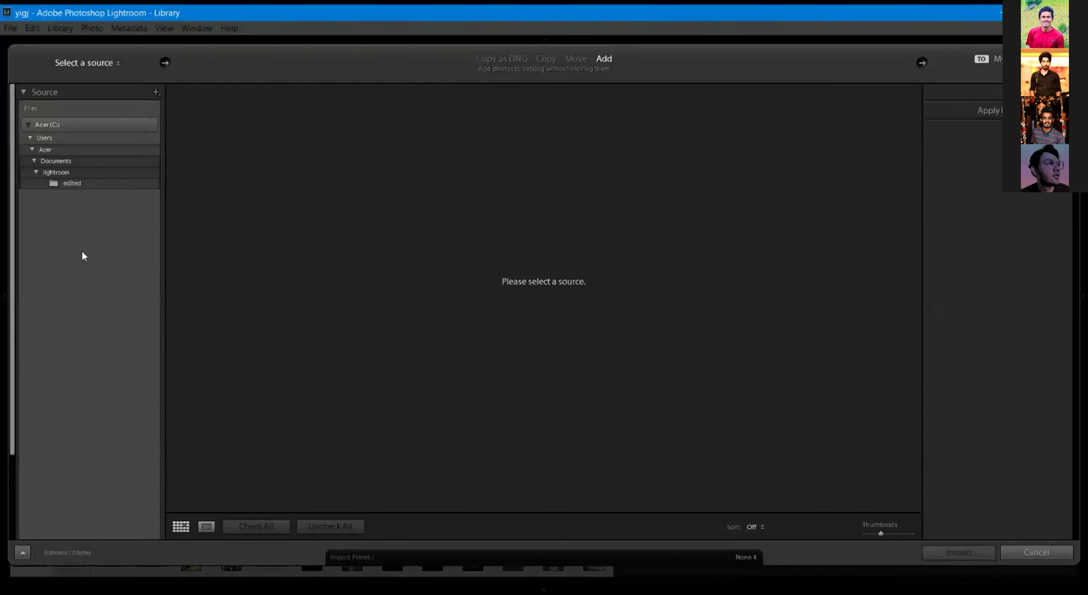
click(66, 182)
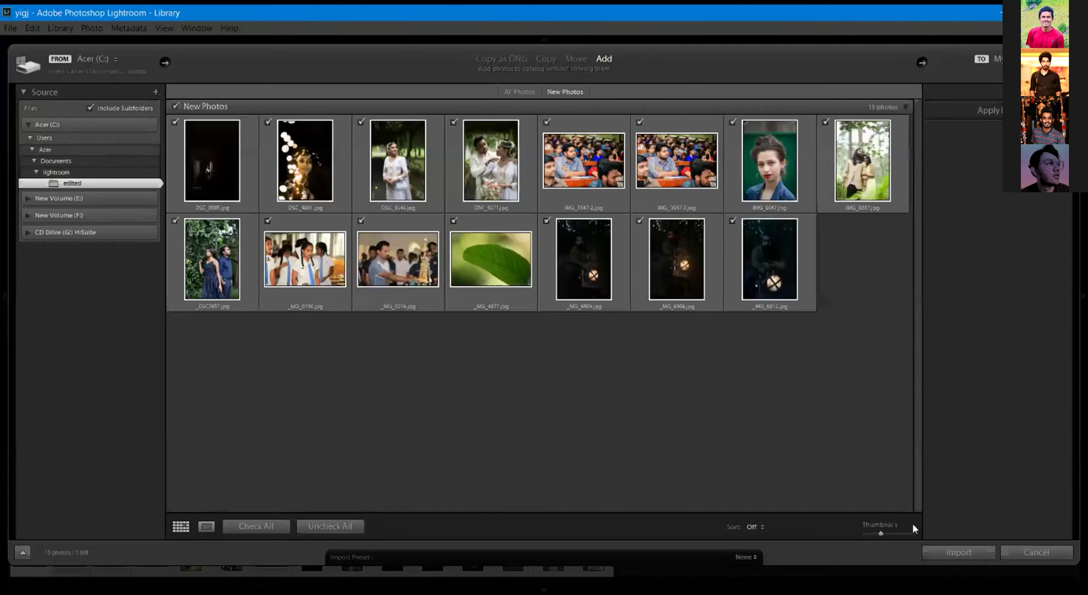
click(943, 553)
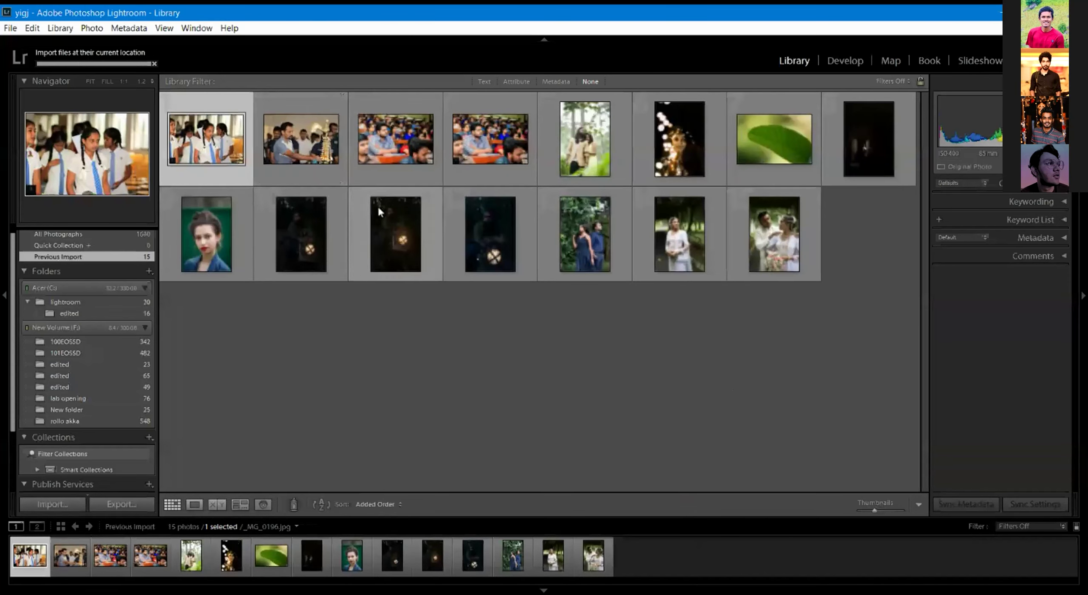
Step through the imported photos in Loupe view to the leaf shot _MG_4877.jpg and develop it.
double_click(195, 149)
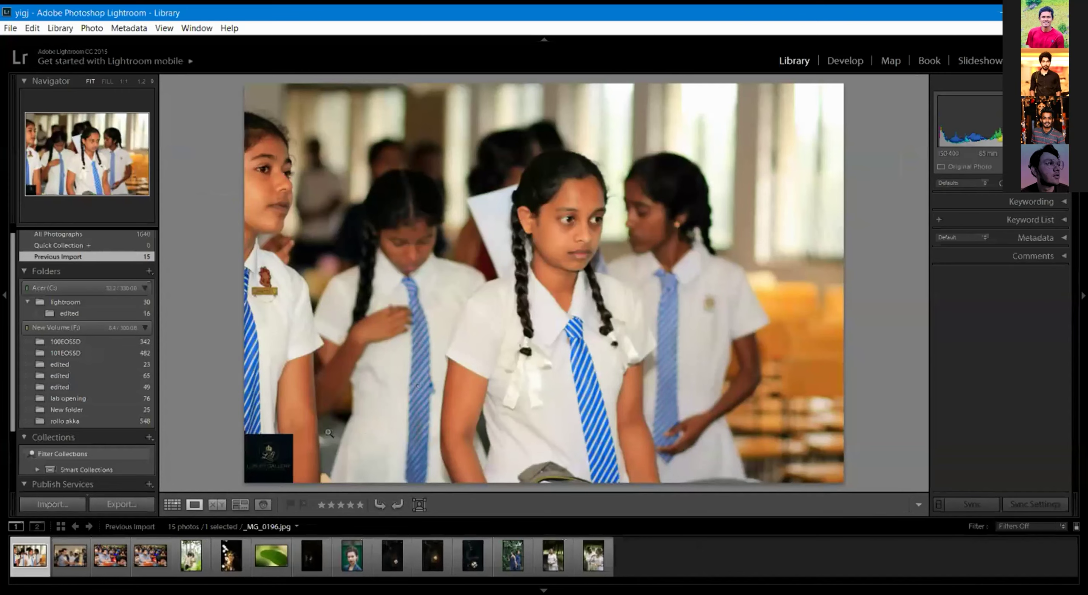
key(Right)
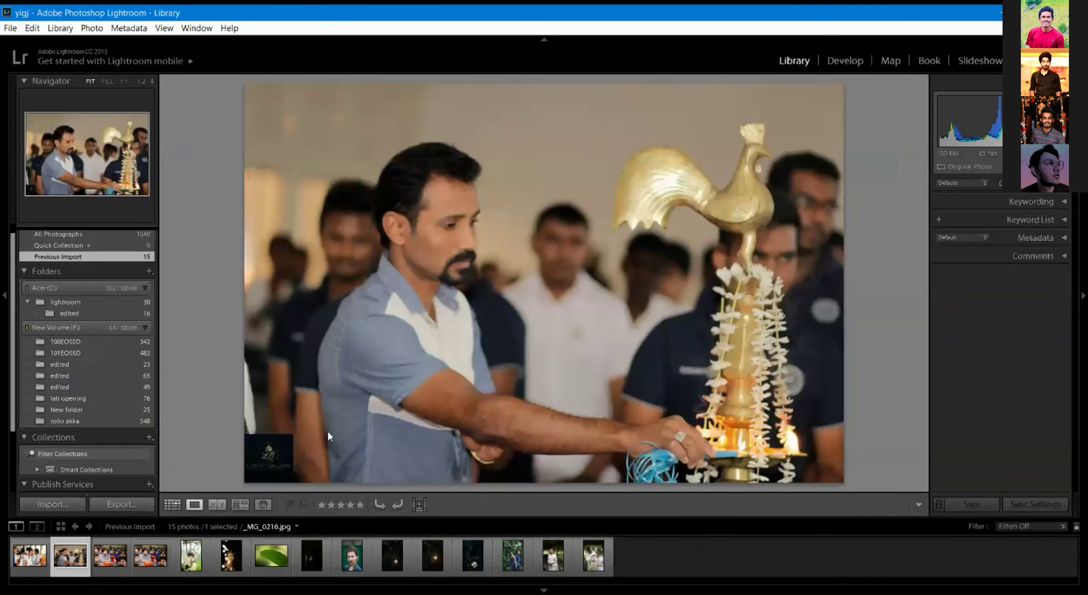
key(Right)
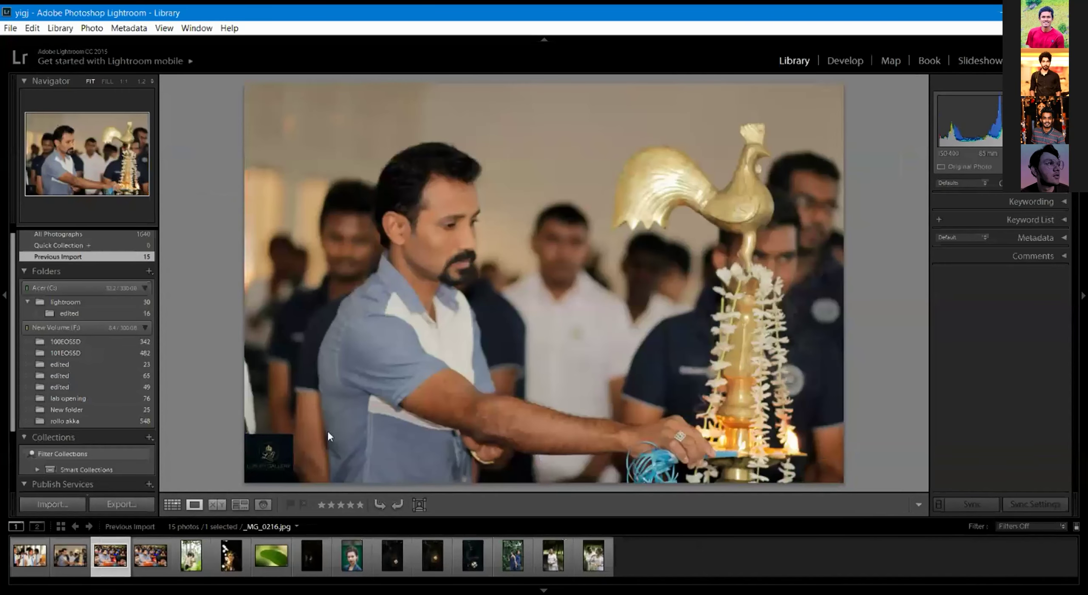
key(Right)
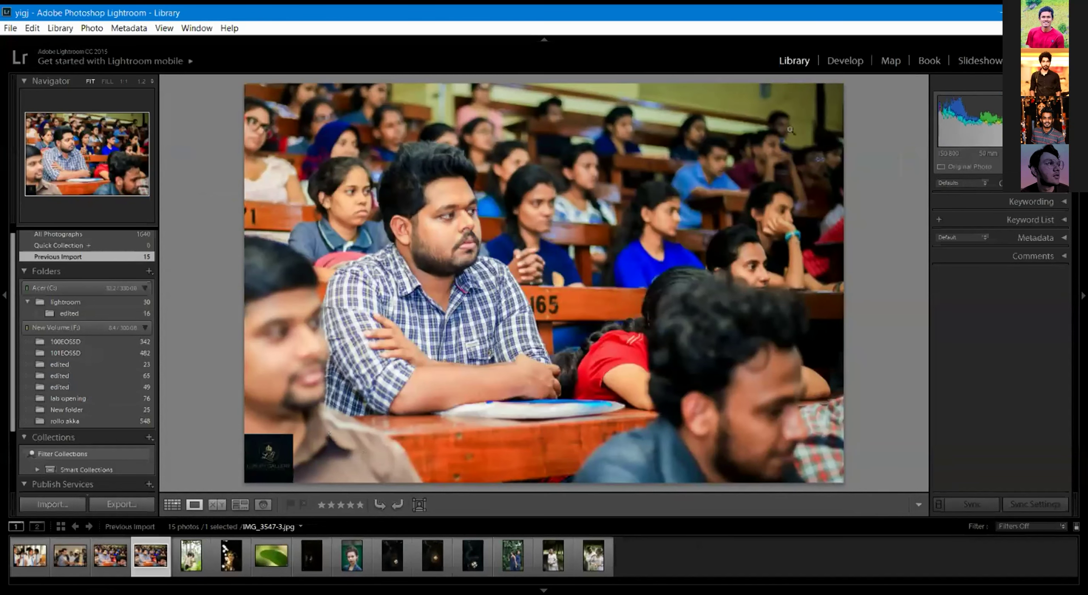
click(184, 569)
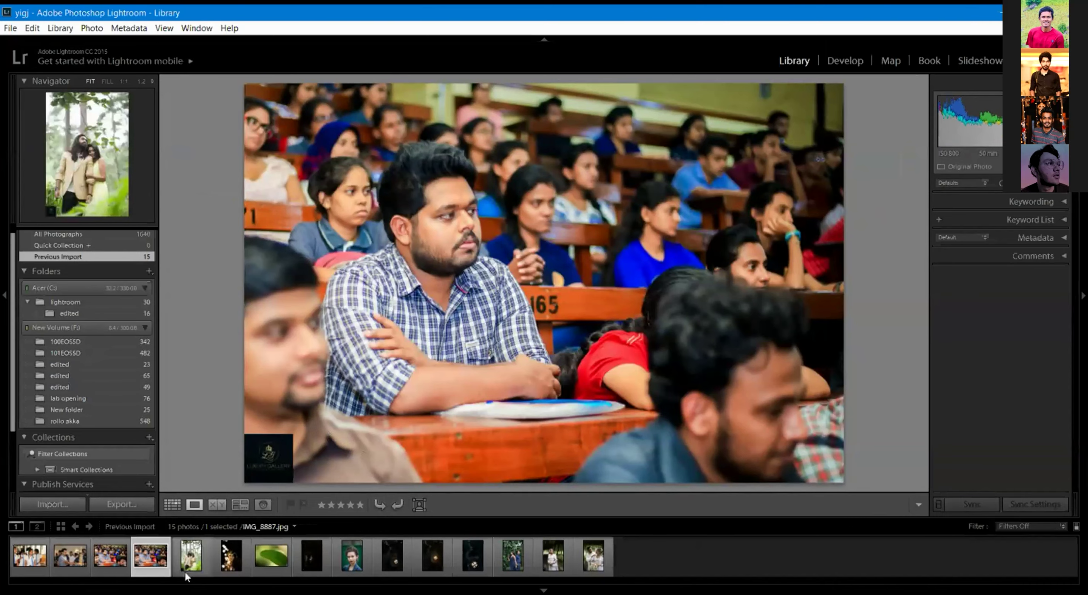
click(275, 569)
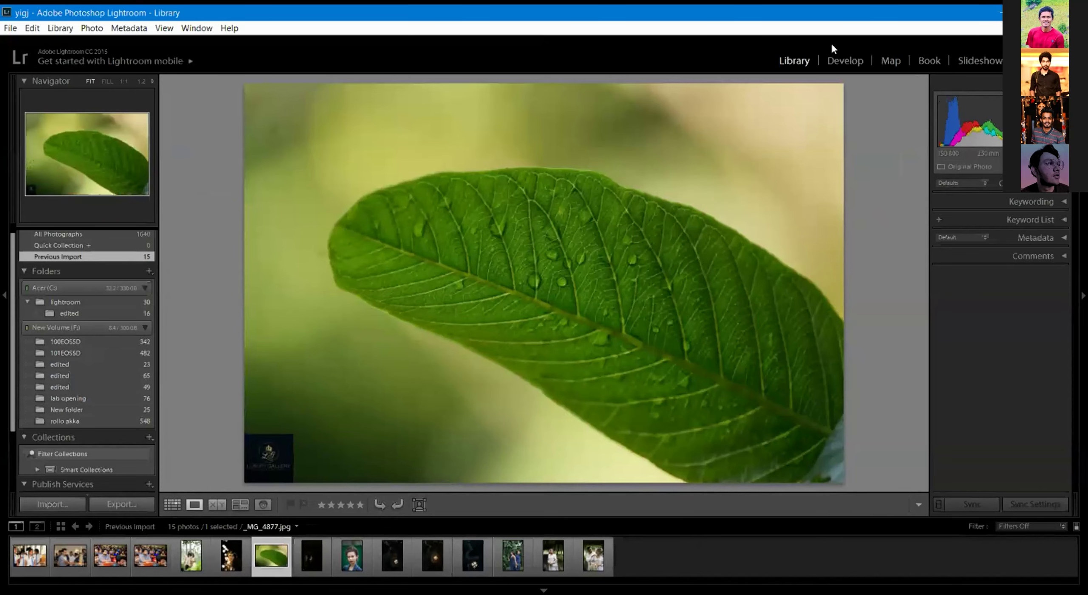
click(857, 61)
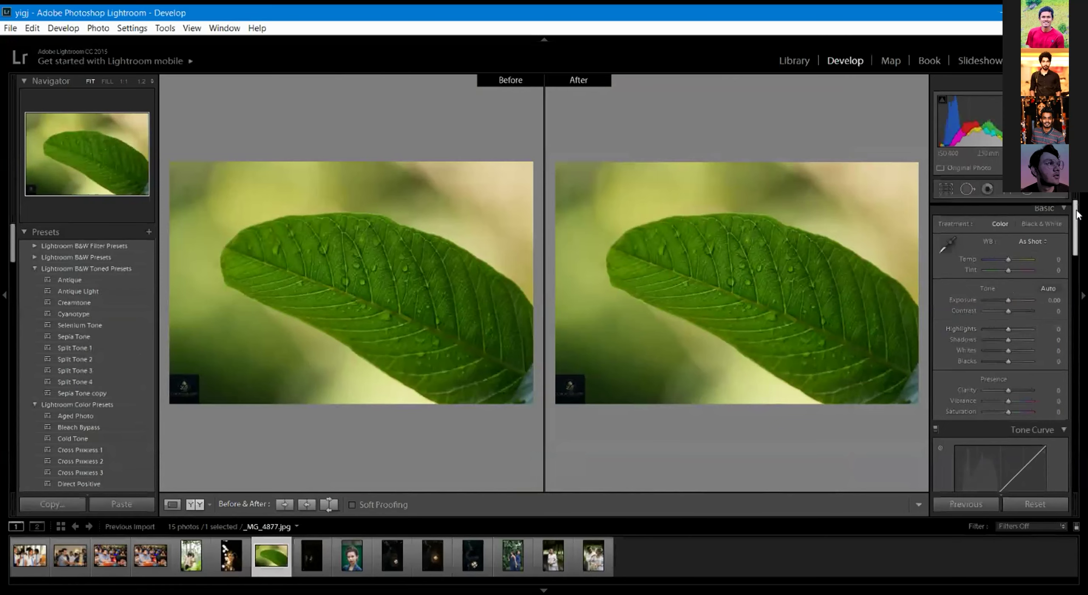
click(1076, 269)
drag(1076, 270, 1074, 406)
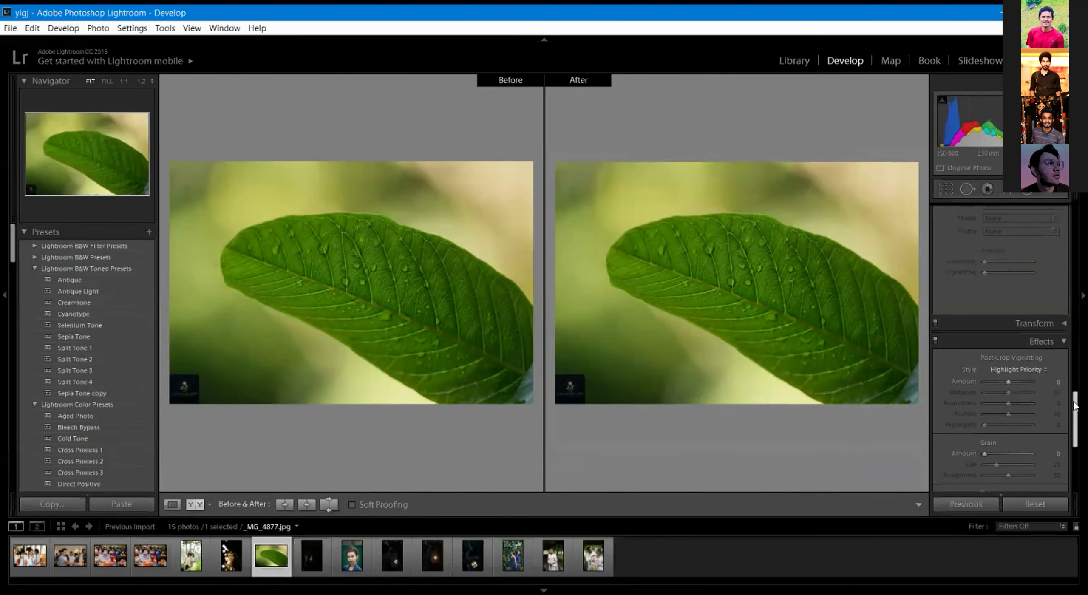
click(1064, 322)
drag(1075, 393, 1073, 442)
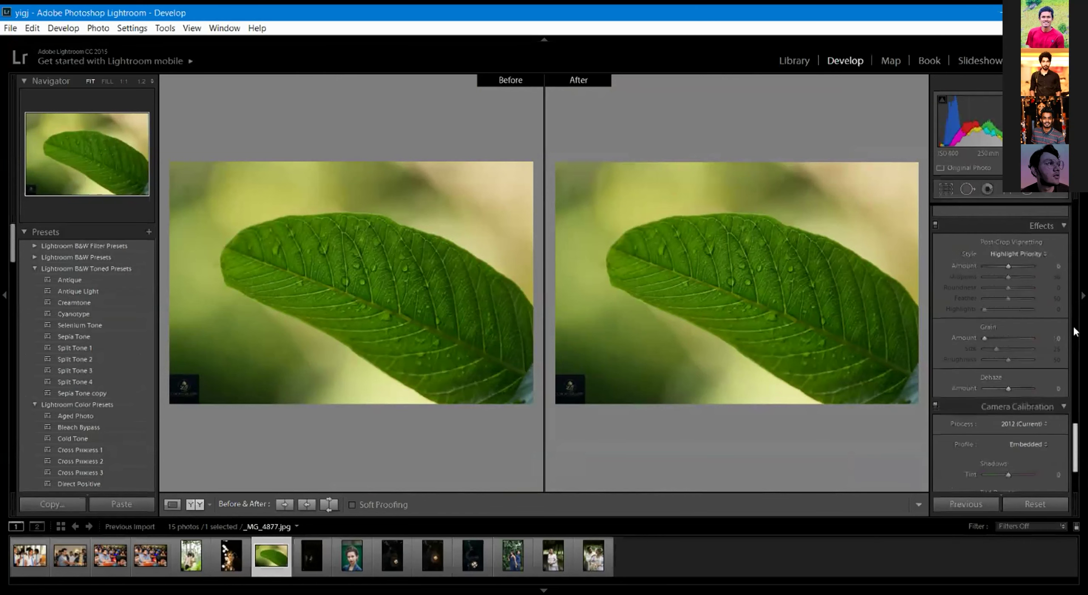
click(1026, 255)
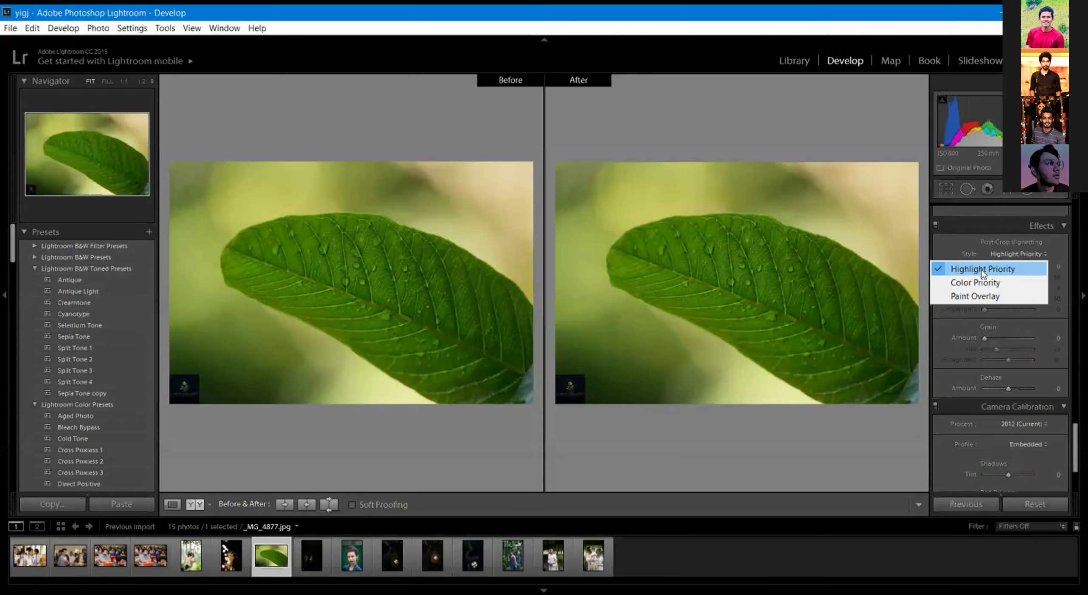
click(978, 282)
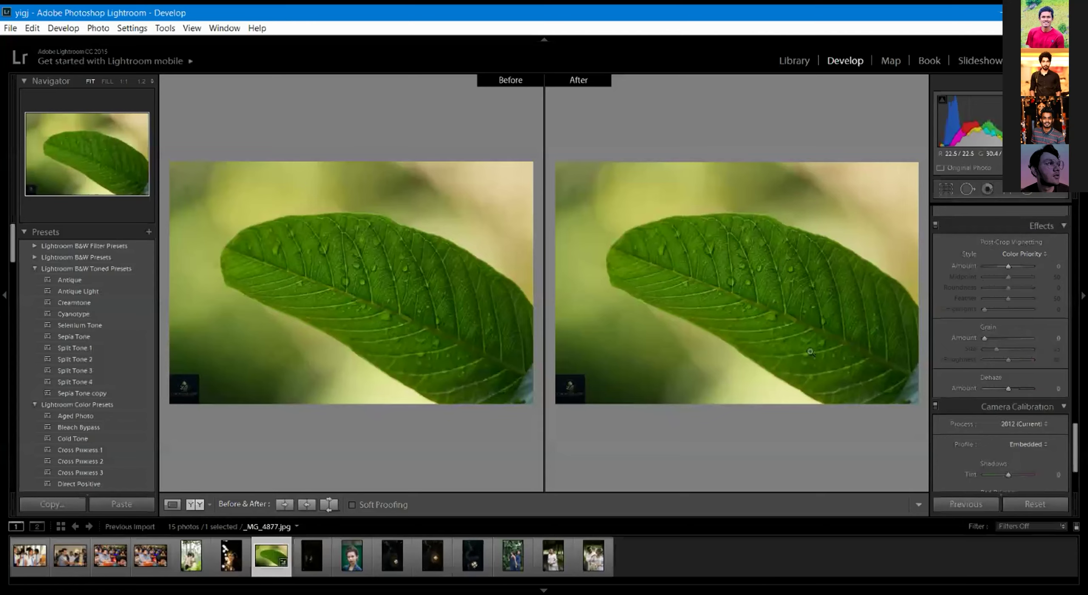
click(1028, 255)
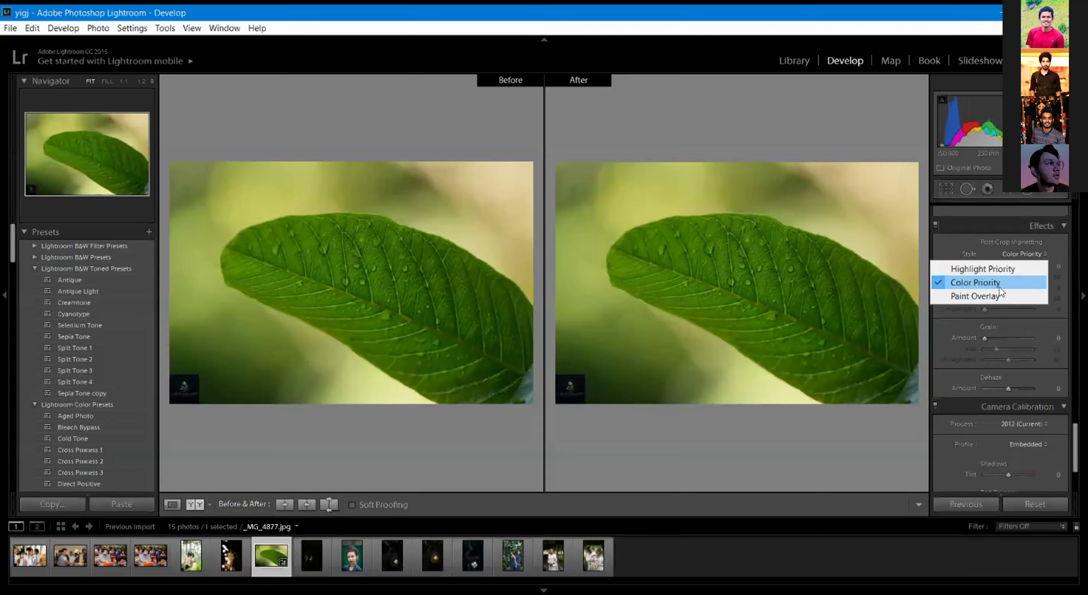
click(995, 267)
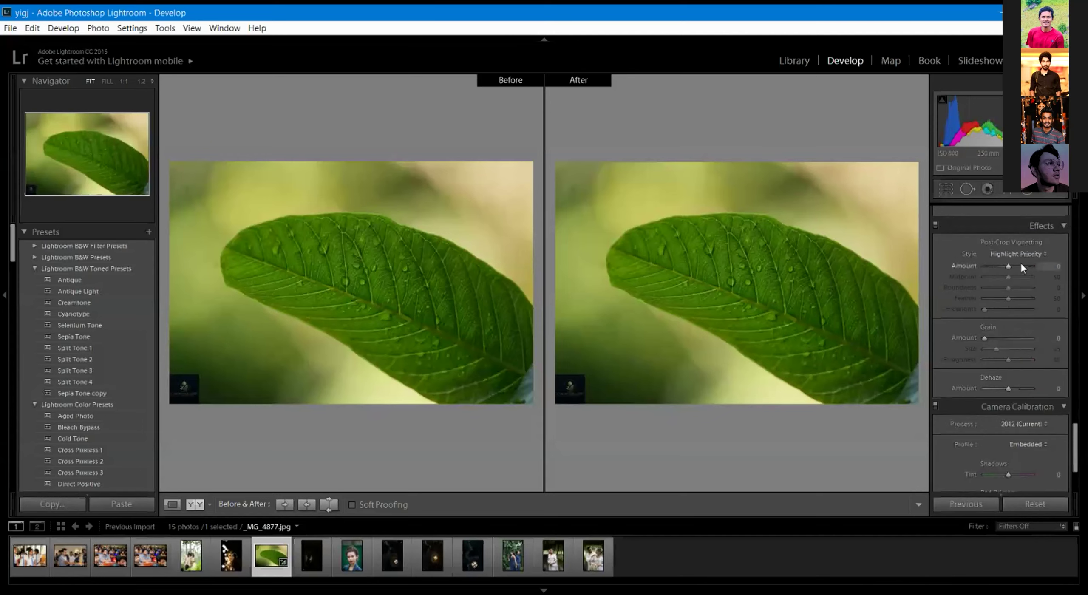
Set vignette Amount to -100, trying Midpoint and Roundness before resetting both to defaults.
drag(1010, 266, 968, 266)
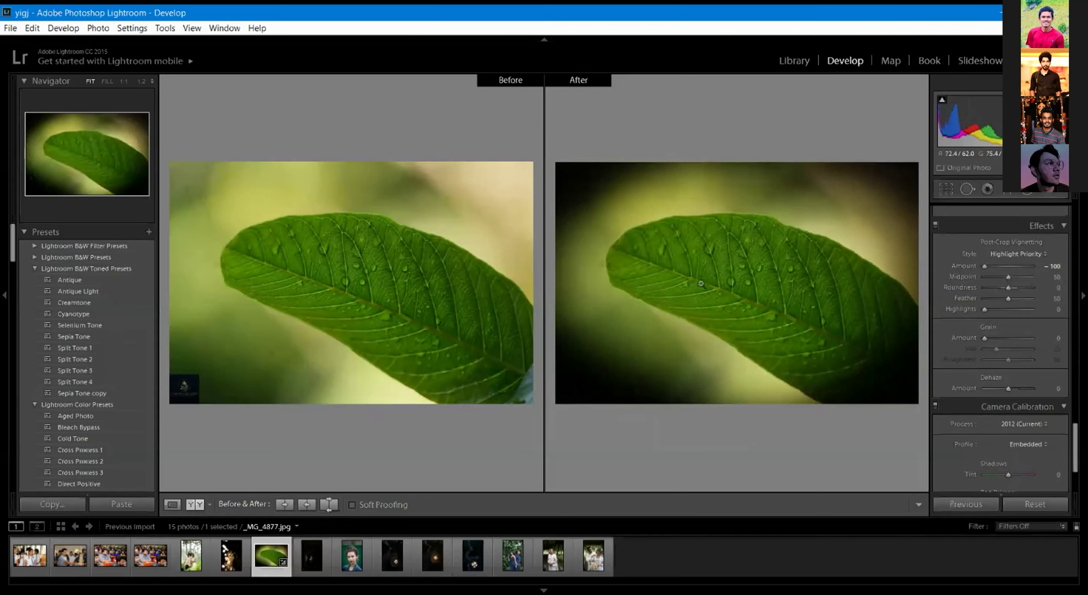
mouse_move(1009, 278)
mouse_down()
mouse_move(973, 277)
mouse_move(1052, 274)
mouse_move(990, 276)
mouse_move(1041, 274)
mouse_move(1008, 277)
mouse_up()
double_click(1007, 277)
click(1003, 287)
mouse_move(1003, 286)
mouse_down()
mouse_move(955, 286)
mouse_move(1076, 291)
mouse_move(999, 291)
mouse_up()
double_click(998, 289)
Set the vignette Feather to 88 and briefly test the Highlights slider.
drag(1008, 298, 958, 297)
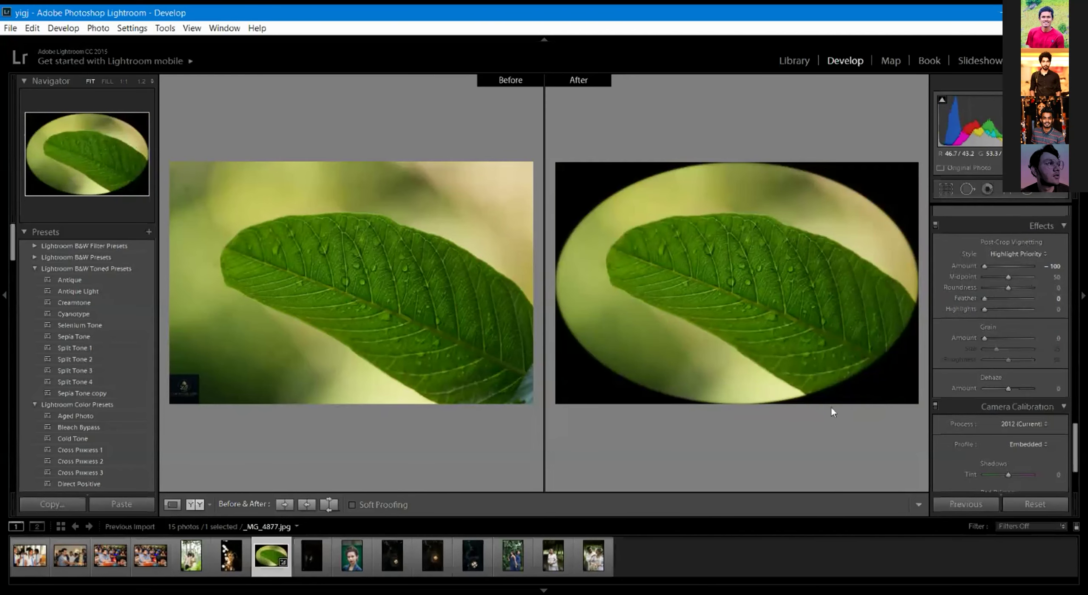
drag(984, 298, 1049, 292)
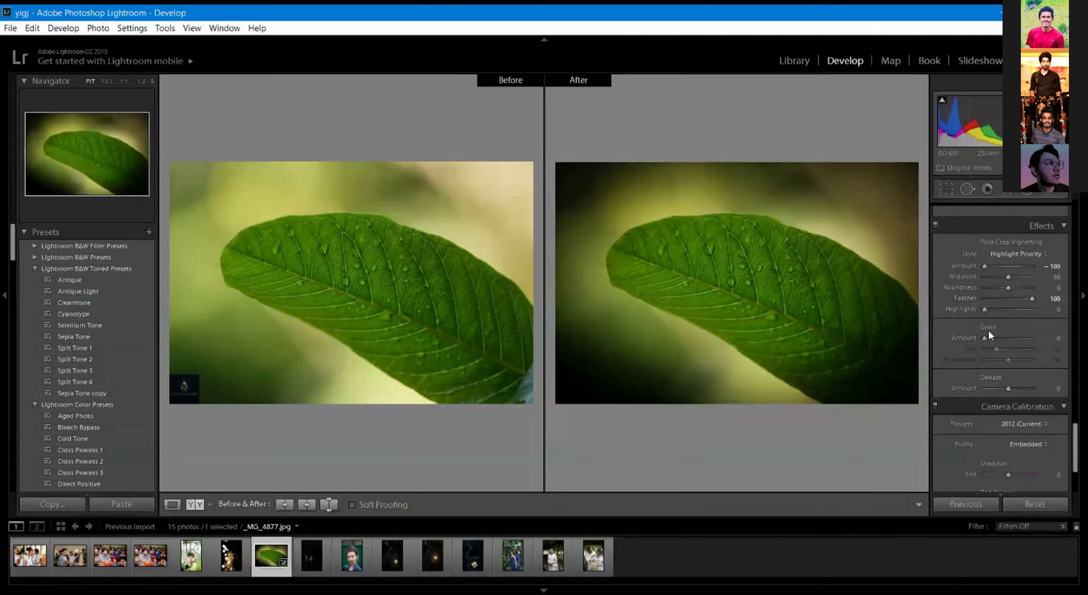
click(1027, 299)
mouse_move(984, 305)
mouse_down()
mouse_move(1030, 306)
mouse_move(983, 309)
mouse_up()
mouse_move(985, 338)
mouse_down()
mouse_move(999, 343)
mouse_move(984, 345)
mouse_up()
Show the photo alone in Loupe view and experiment with Grain Amount, Size and Roughness.
click(173, 506)
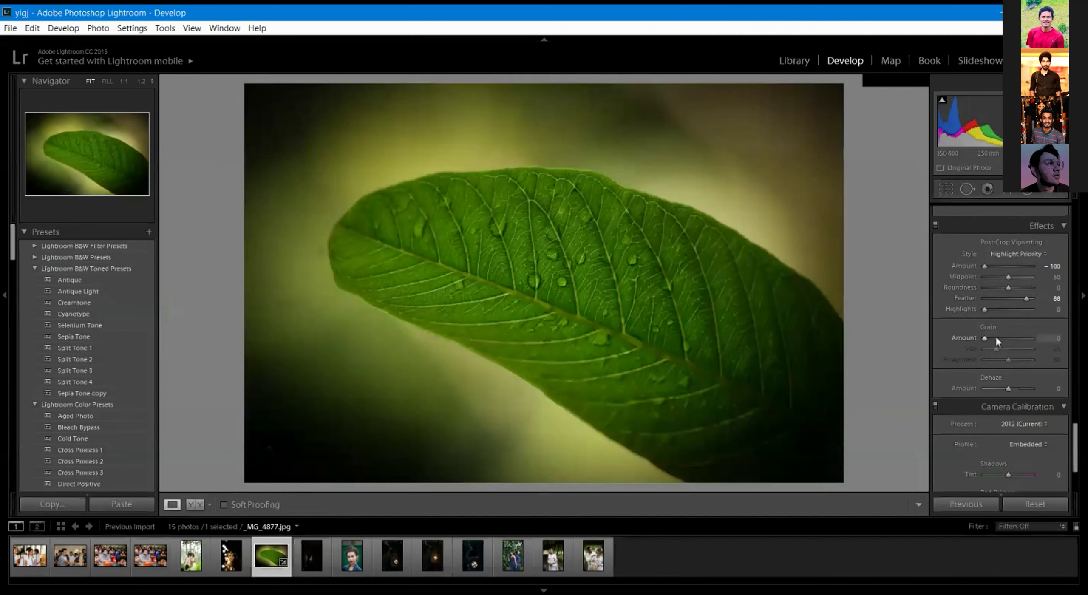
drag(985, 338, 1025, 336)
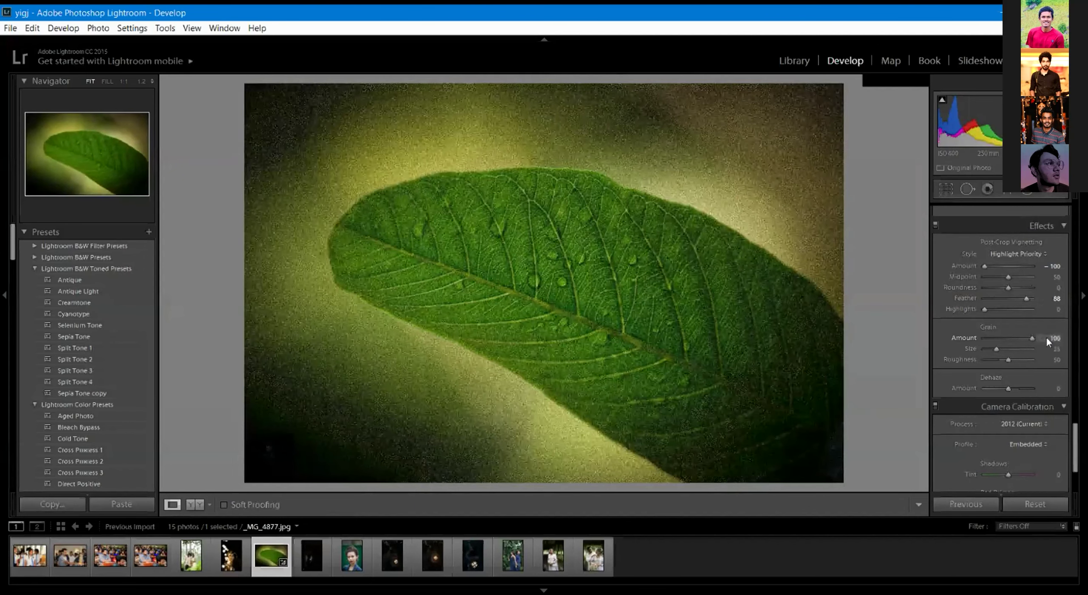
double_click(976, 337)
drag(1023, 338, 988, 338)
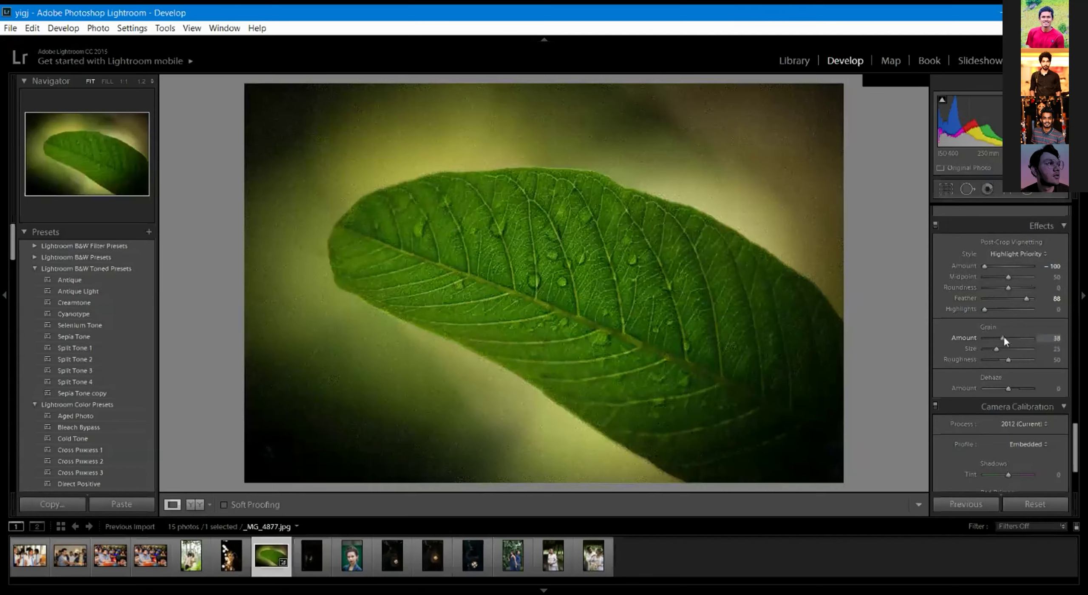
drag(996, 349, 1008, 350)
drag(1032, 349, 1012, 351)
double_click(1002, 350)
drag(1030, 359, 987, 362)
Zoom to 2:1 on the top-left, reset Roughness to 50, and settle Grain Amount near 39.
click(256, 167)
scroll(257, 167, up, 5)
drag(483, 300, 367, 257)
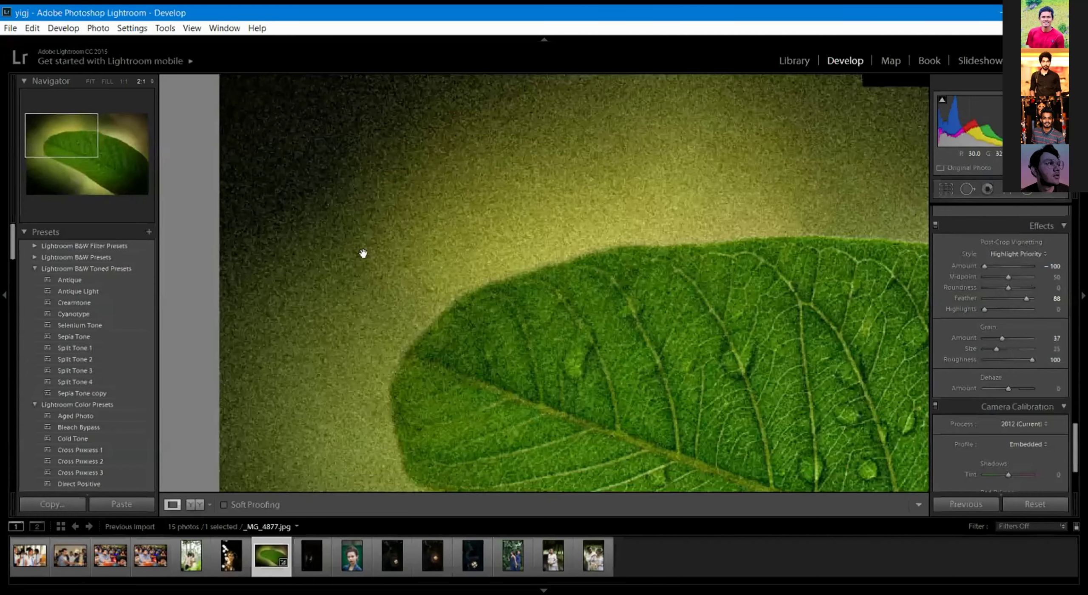
double_click(1031, 359)
double_click(1003, 338)
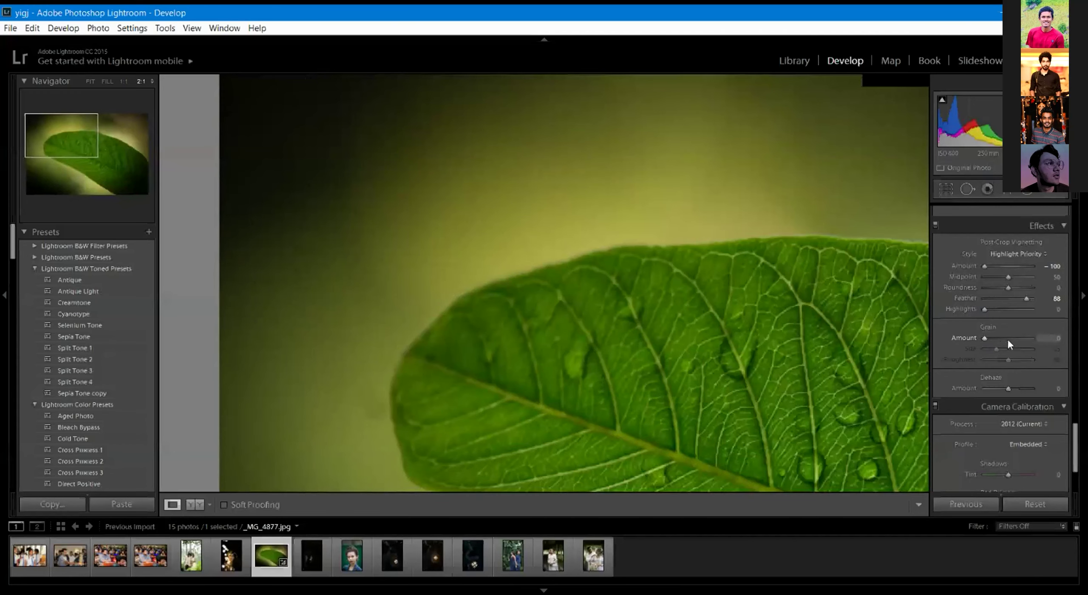
mouse_move(984, 339)
mouse_down()
mouse_move(1003, 340)
mouse_move(978, 346)
mouse_move(1026, 352)
mouse_move(1001, 345)
mouse_up()
drag(999, 345, 987, 345)
scroll(998, 374, down, 2)
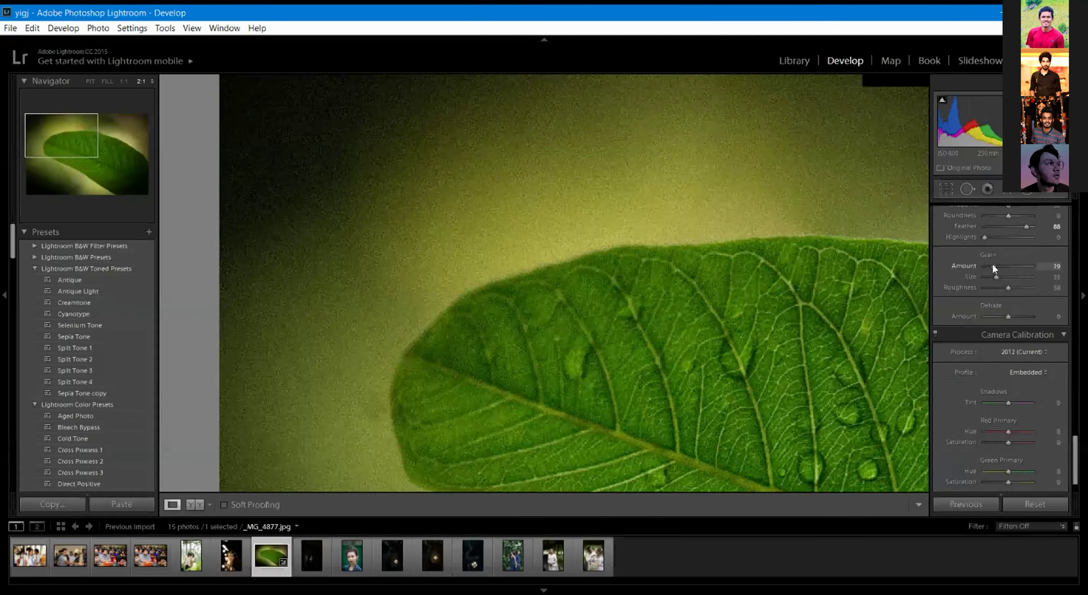
Set Grain Amount to 0 and display the photo at 1:1.
drag(992, 264, 979, 264)
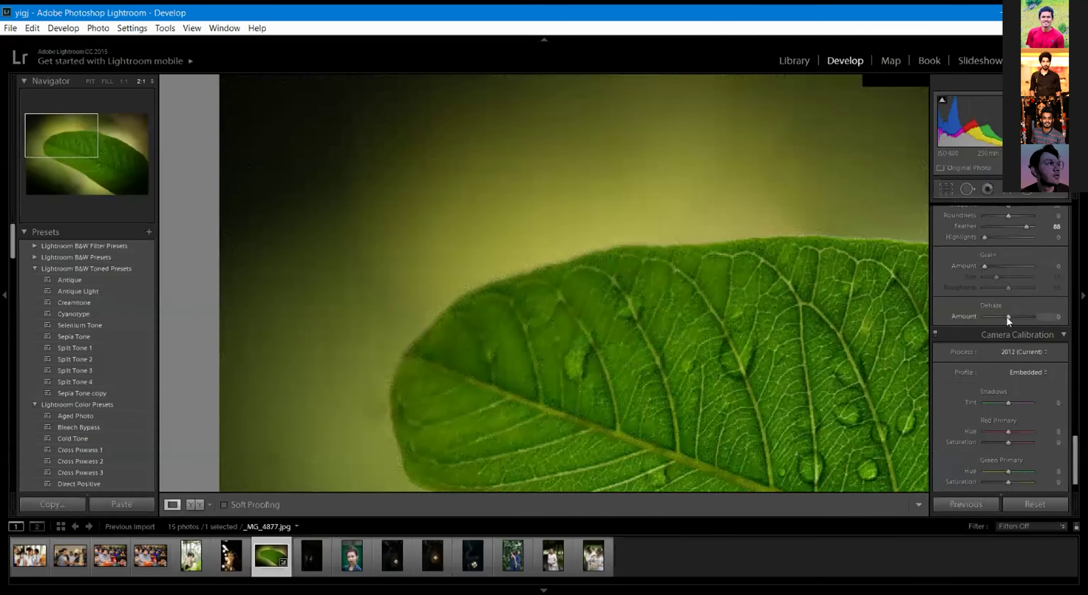
mouse_move(1010, 317)
mouse_down()
mouse_move(1028, 317)
mouse_move(1010, 317)
mouse_up()
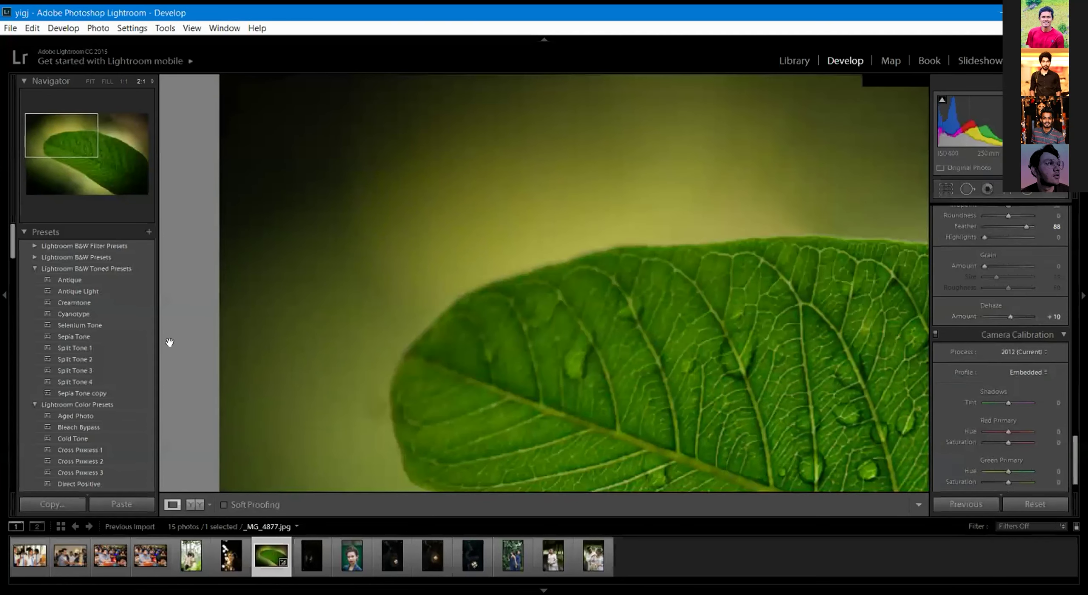
click(522, 260)
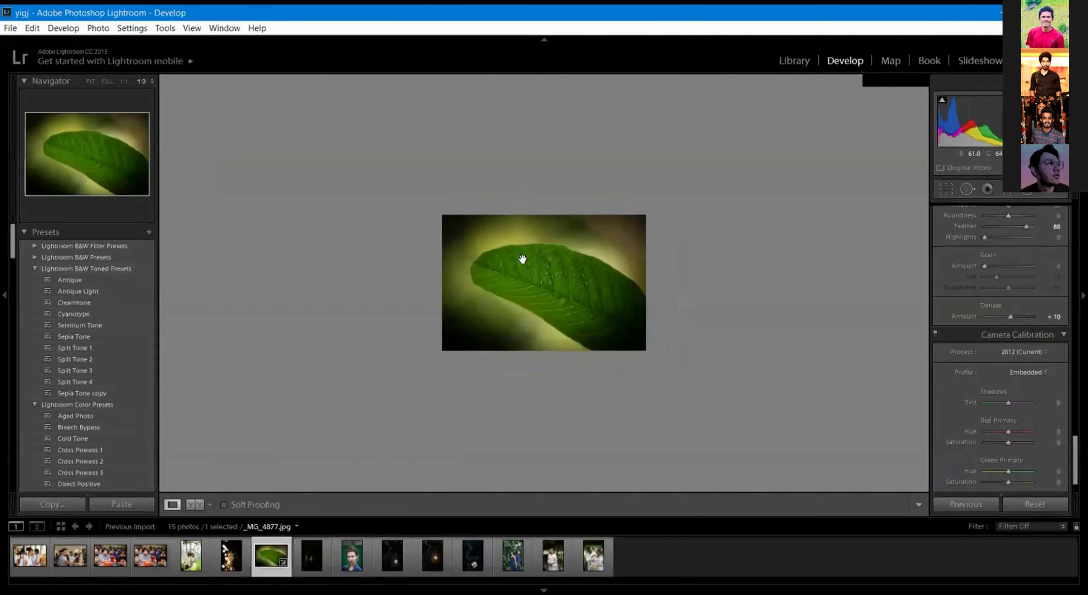
click(524, 260)
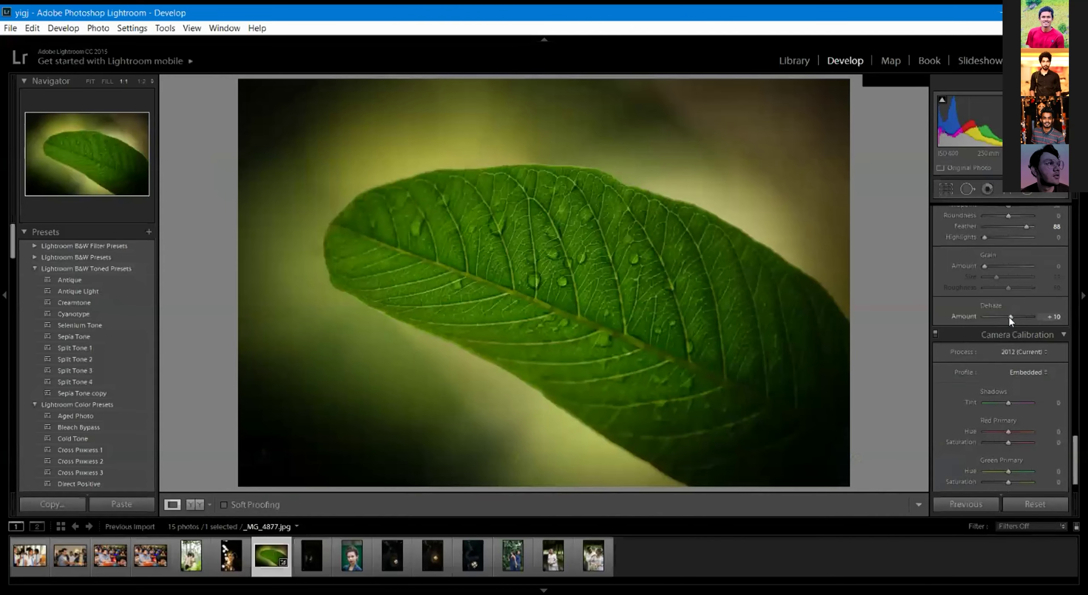
Try Dehaze at -100 and +100, reset it to 0, and scroll back to Basic.
drag(1009, 317, 963, 323)
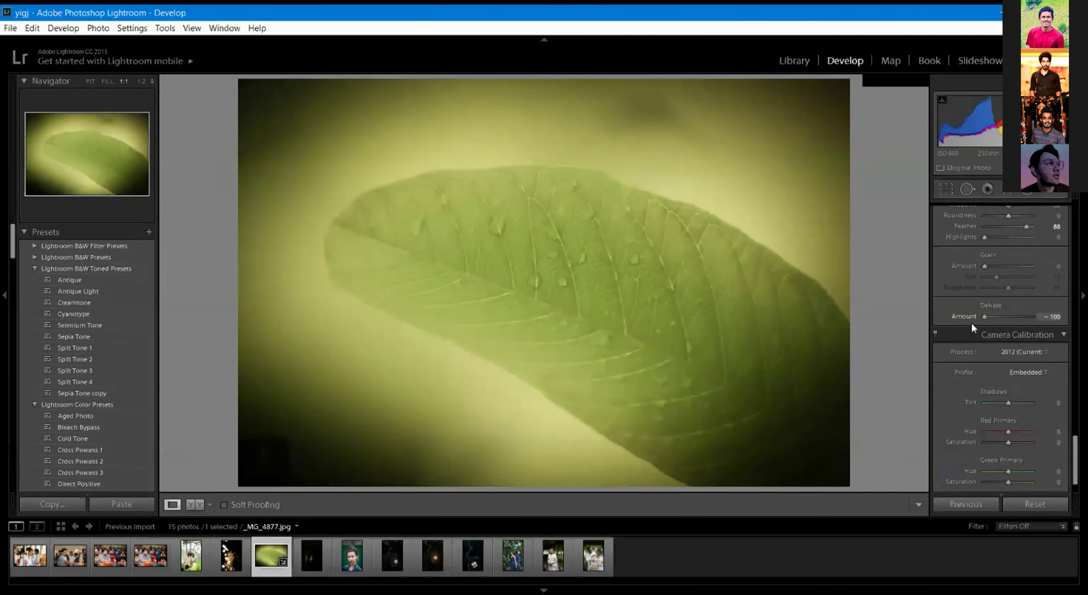
drag(968, 321, 1035, 316)
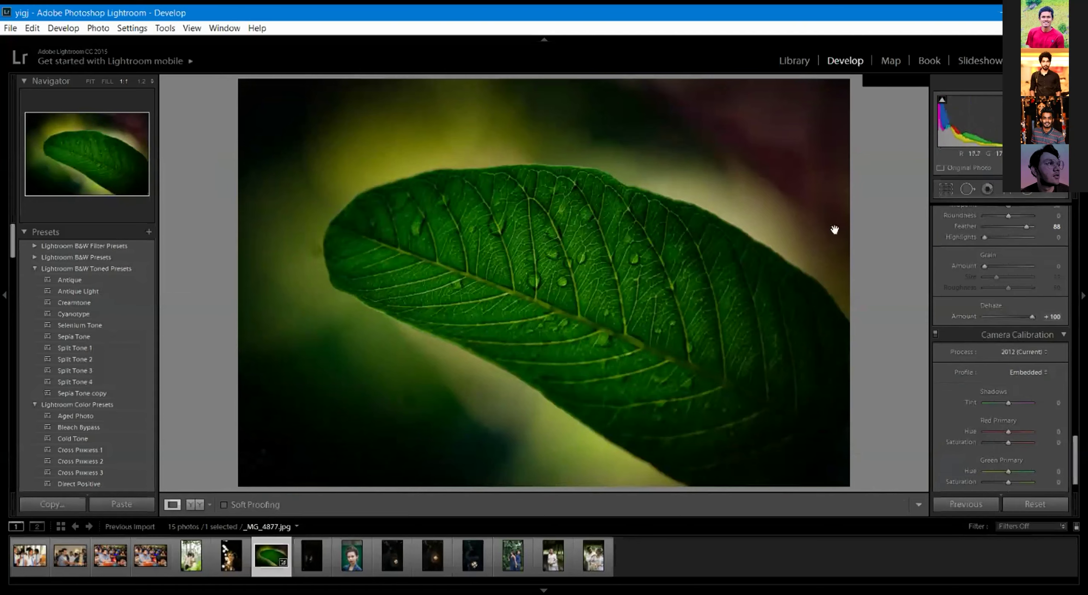
double_click(1032, 316)
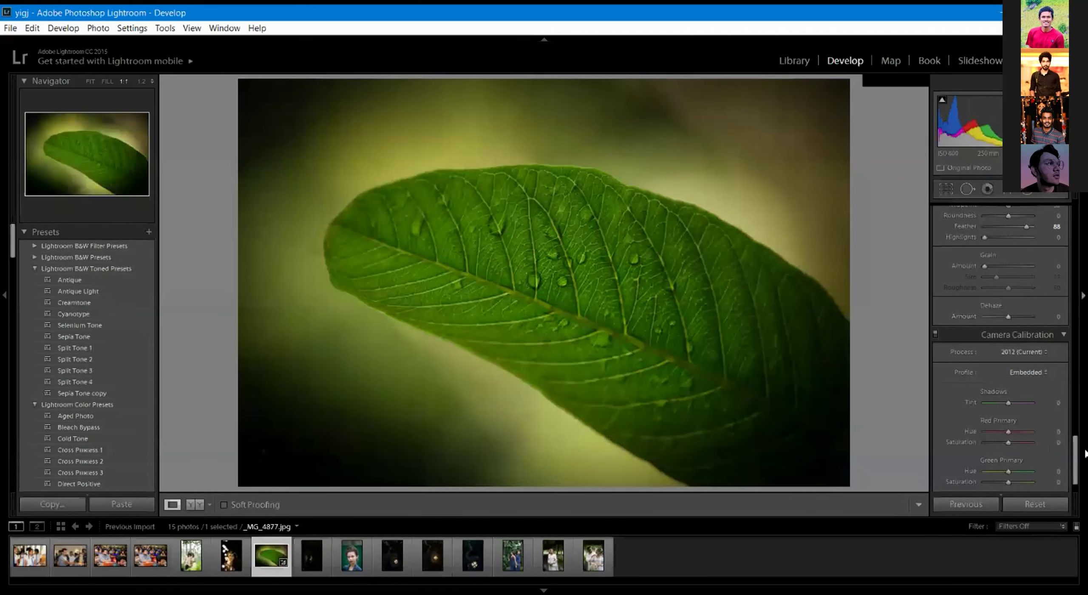
drag(1075, 457, 1068, 231)
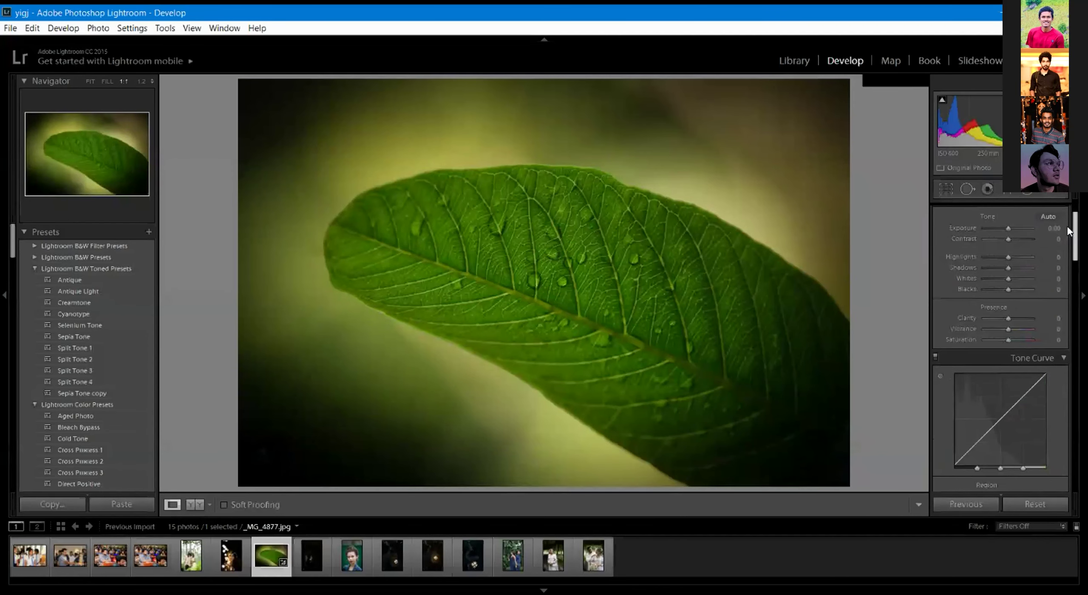
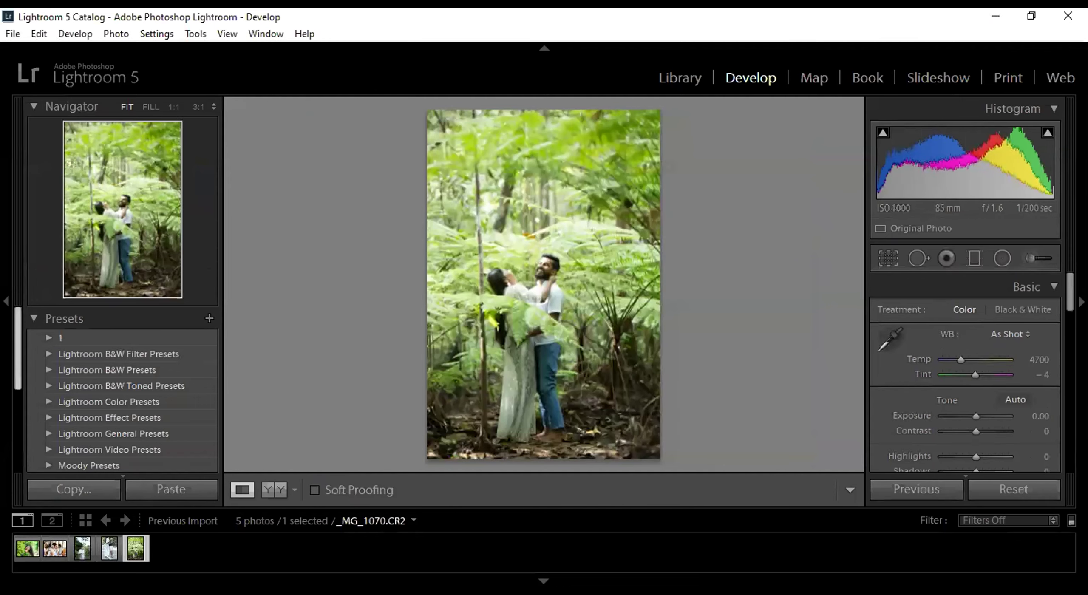
Expand User Presets and apply the 'ayush green mate' preset to the forest couple photo.
scroll(43, 407, down, 3)
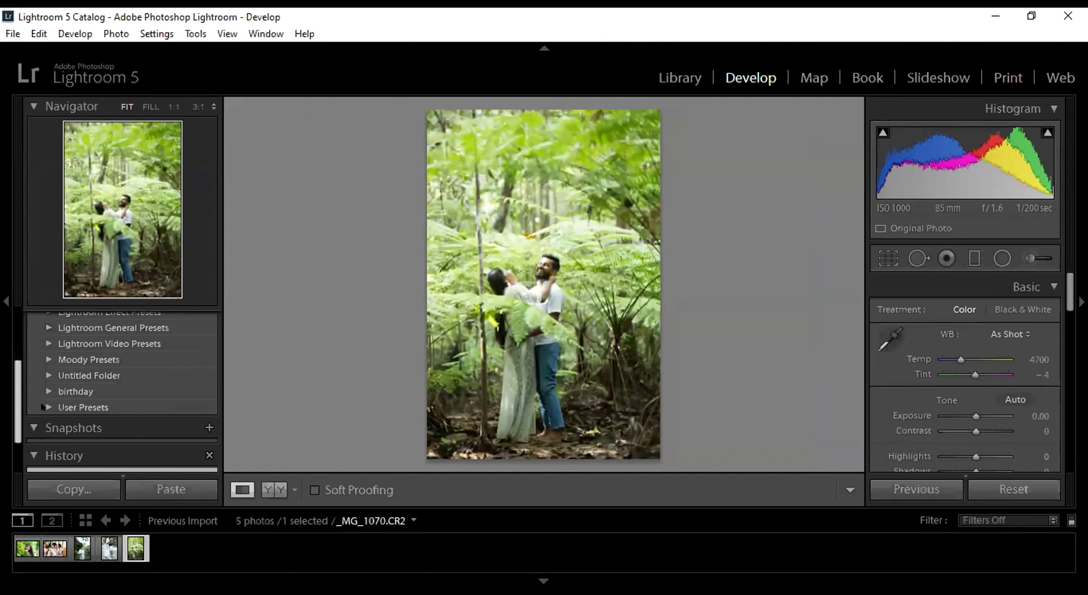
scroll(18, 410, down, 1)
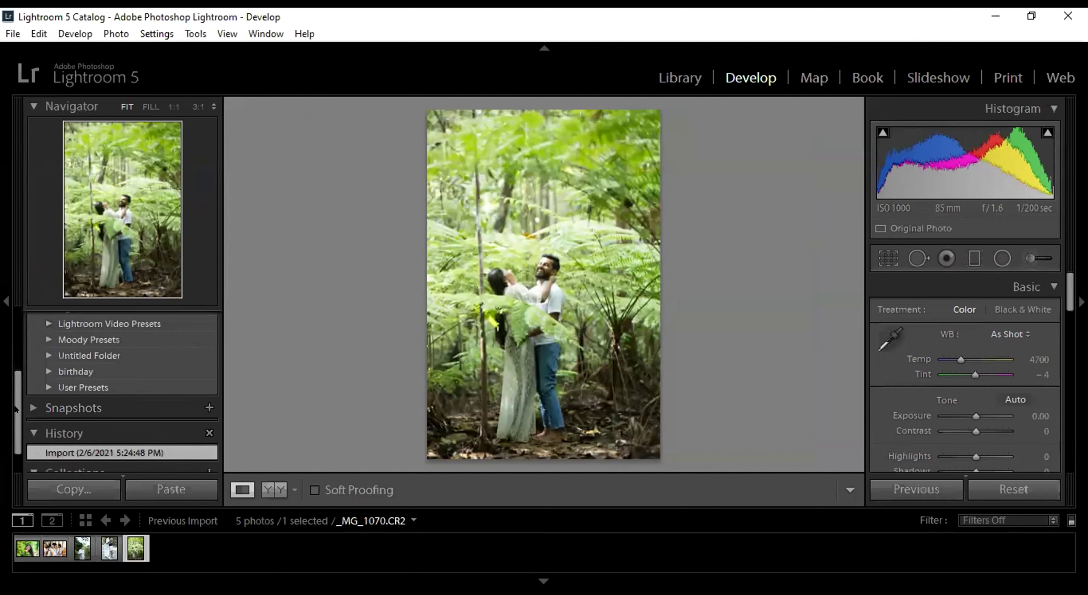
click(48, 387)
mouse_move(17, 322)
mouse_down()
mouse_move(16, 357)
mouse_move(17, 342)
mouse_up()
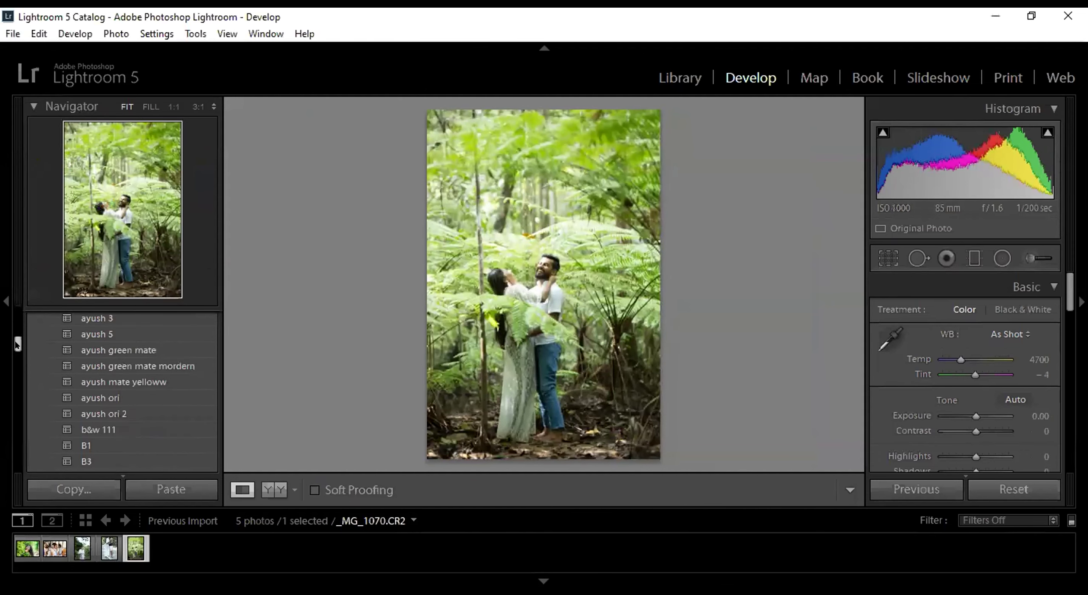
click(141, 353)
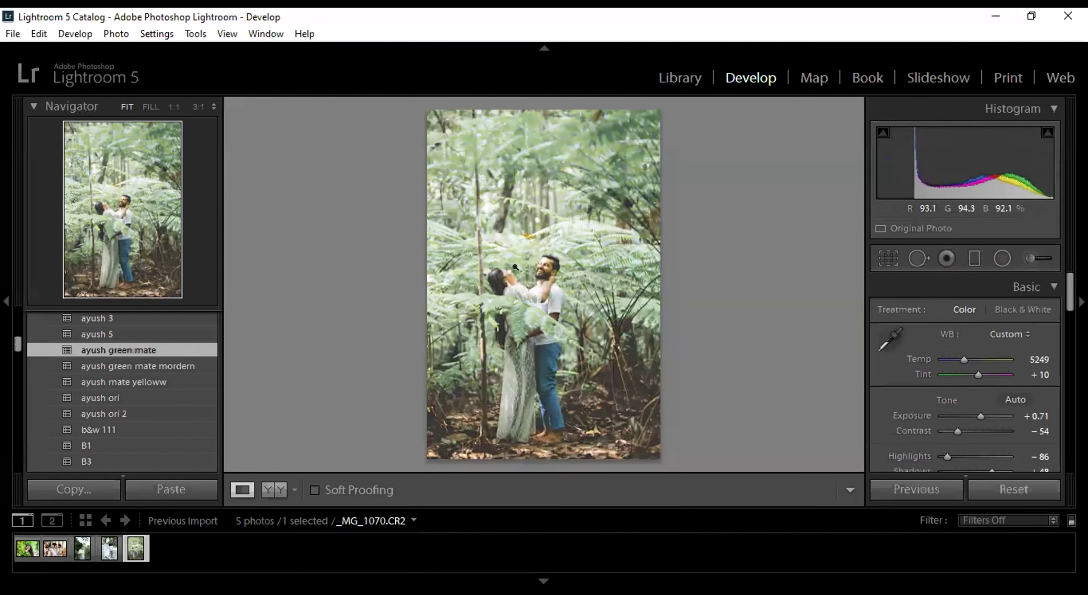
Zoom to 1:1 on the man's face, fit the photo again, and activate the Adjustment Brush (K).
click(538, 266)
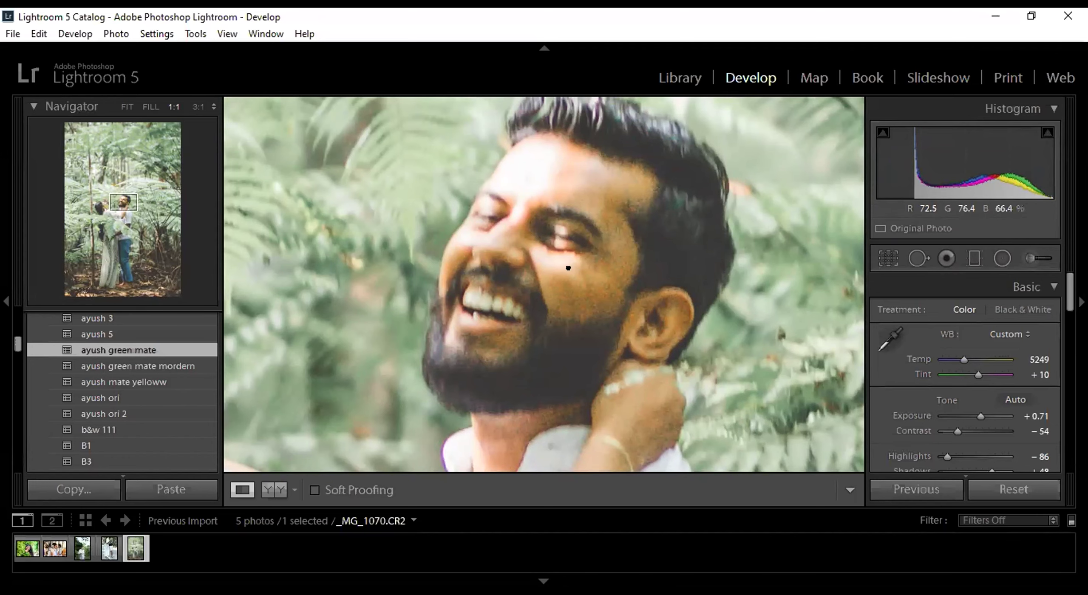
click(1026, 257)
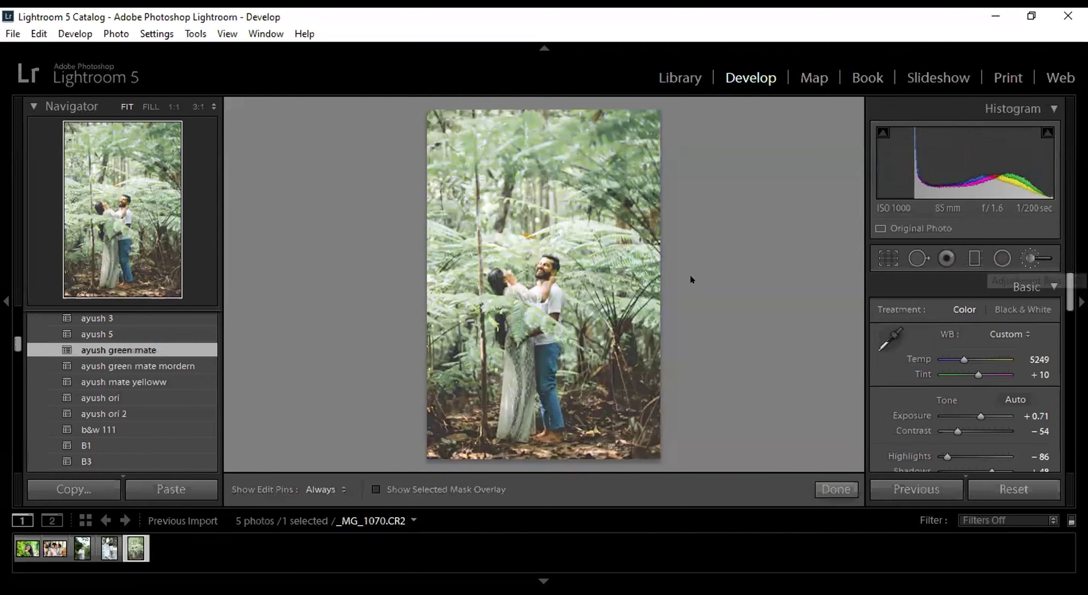
click(540, 258)
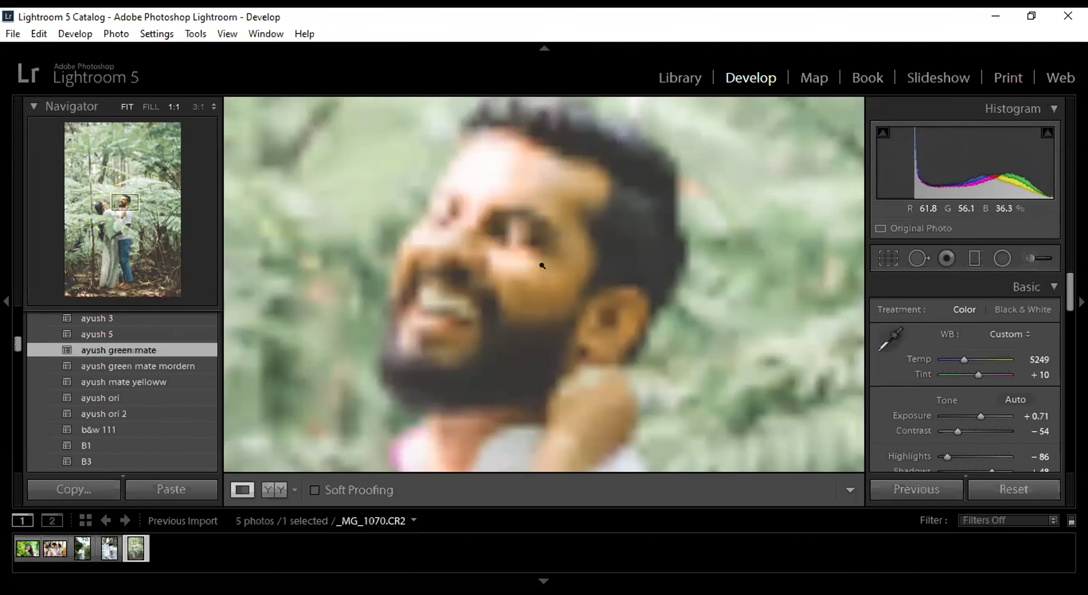
click(542, 265)
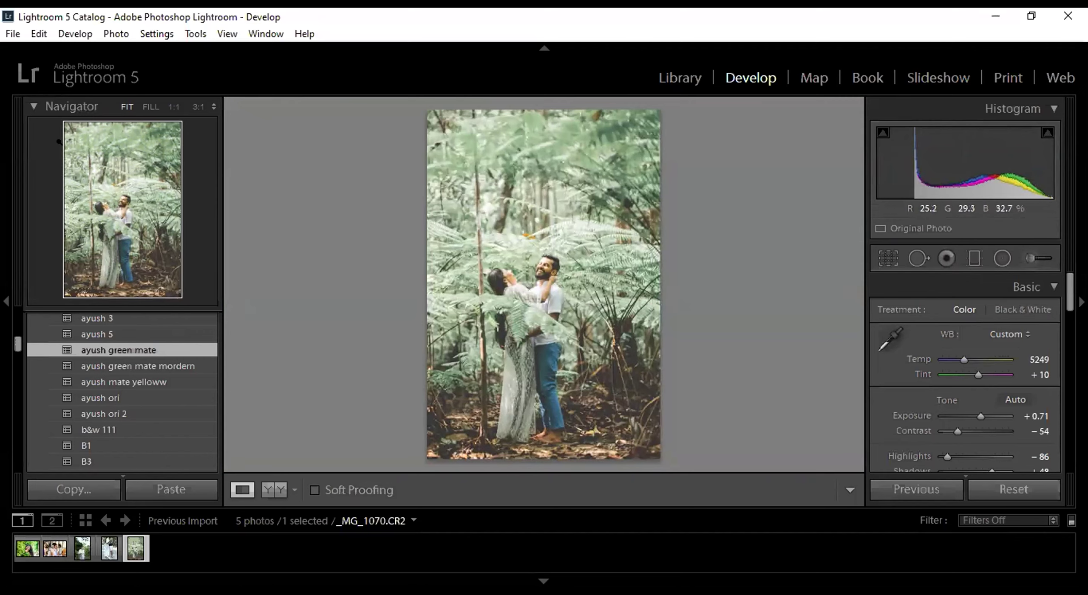
right_click(562, 298)
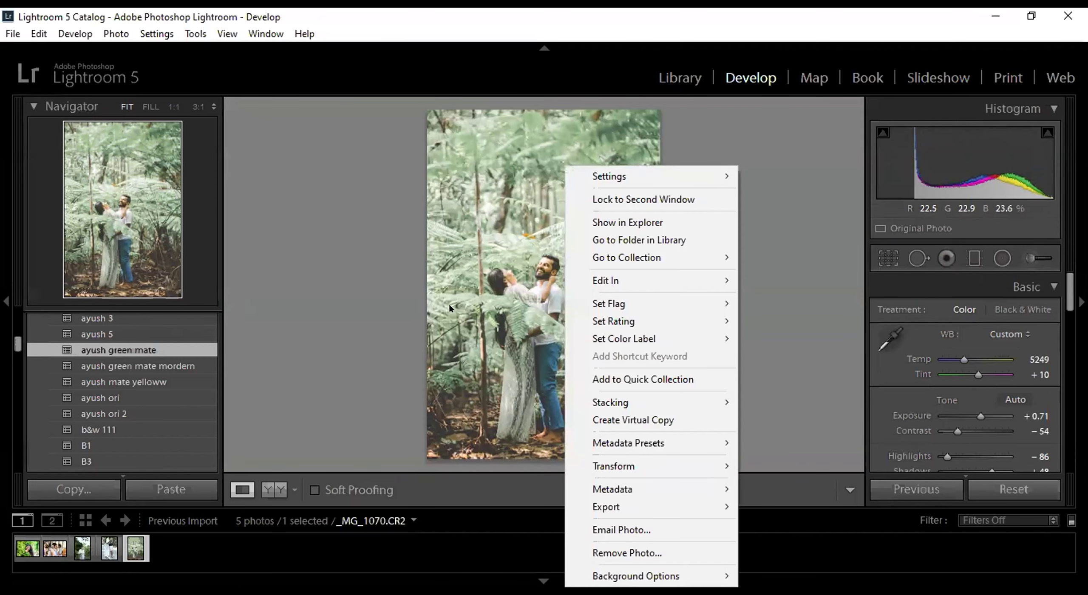
key(k)
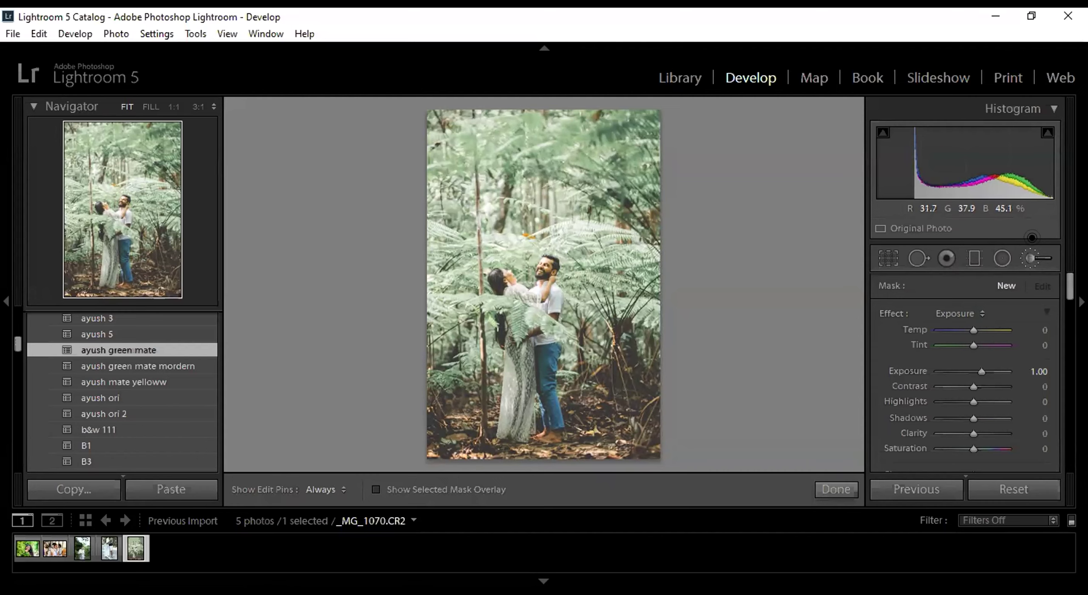
Zoom 1:1 on the man's jeans and paint a brush adjustment over them.
click(1030, 258)
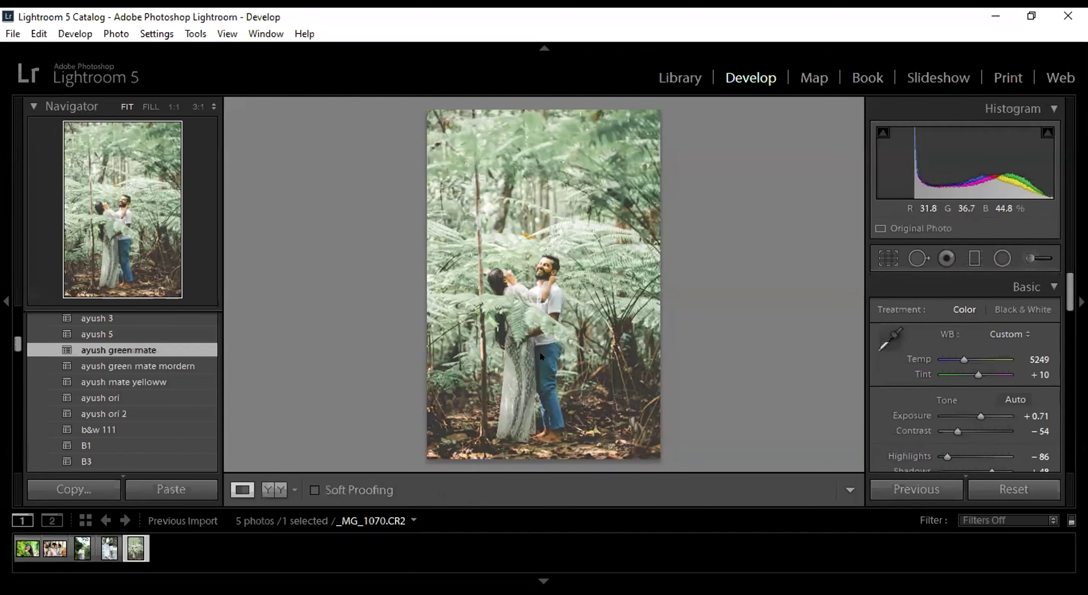
click(540, 354)
drag(541, 257, 539, 369)
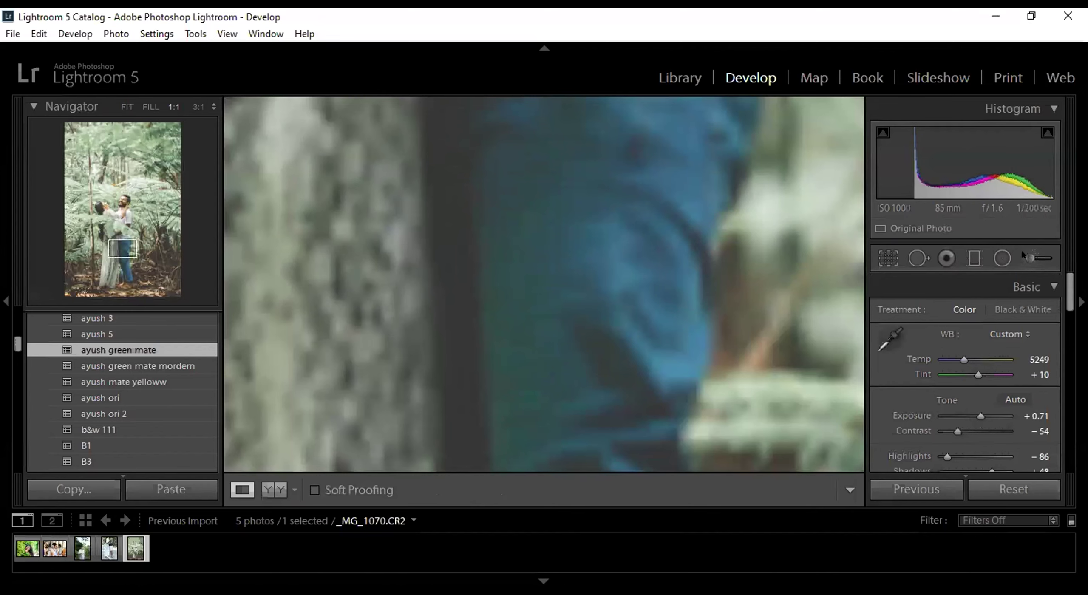
key(k)
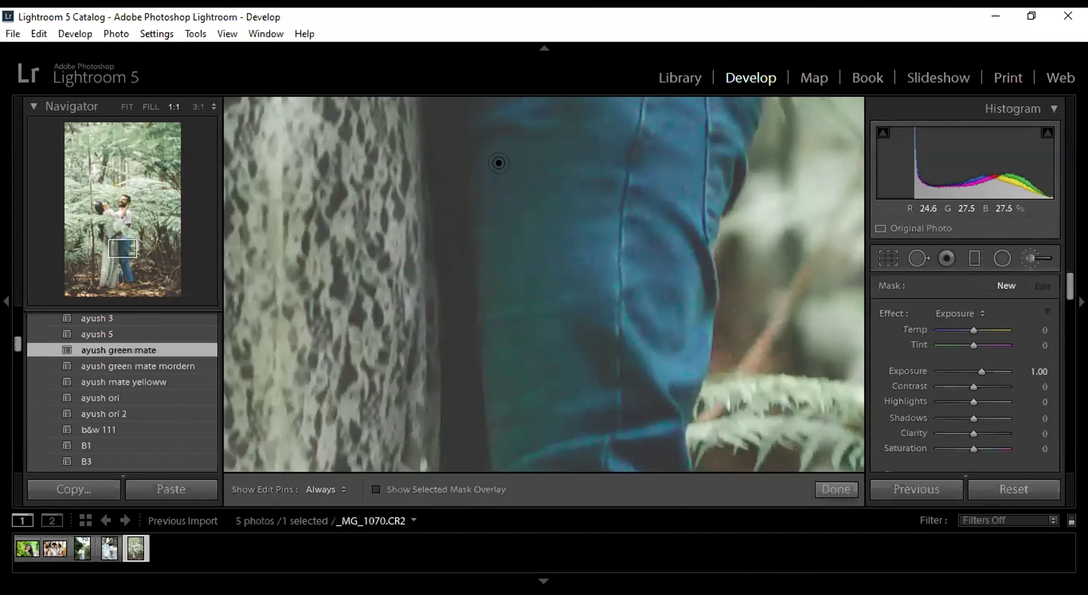
key(h)
mouse_move(480, 117)
mouse_down()
mouse_move(501, 161)
mouse_move(493, 349)
mouse_move(508, 413)
mouse_move(548, 414)
mouse_move(553, 451)
mouse_up()
mouse_move(560, 248)
mouse_down()
mouse_move(530, 145)
mouse_move(531, 90)
mouse_move(527, 376)
mouse_move(556, 399)
mouse_move(479, 127)
mouse_move(510, 64)
mouse_move(554, 55)
mouse_up()
key(h)
Set the jeans adjustment to Exposure 0.51 and Shadows 10, then close the brush.
click(509, 147)
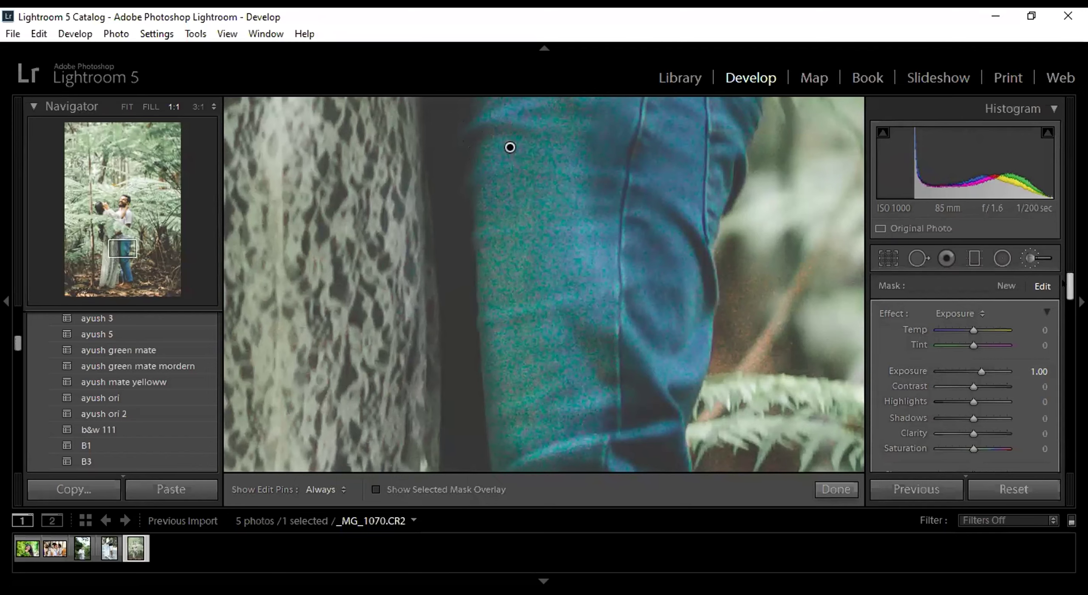
scroll(1063, 302, down, 5)
scroll(1062, 305, down, 3)
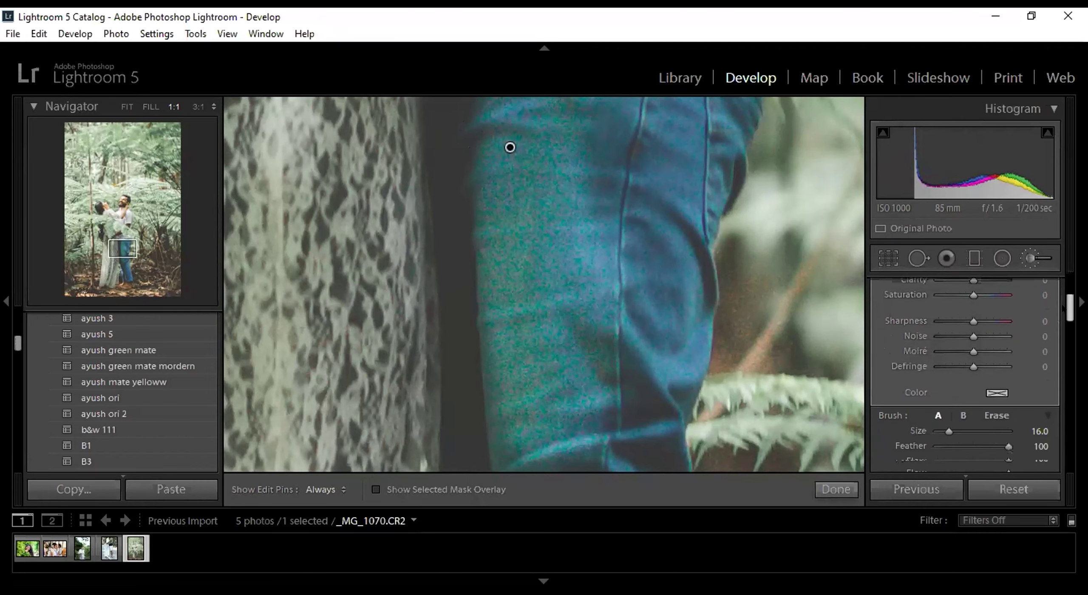
scroll(1062, 293, up, 8)
scroll(1062, 283, up, 2)
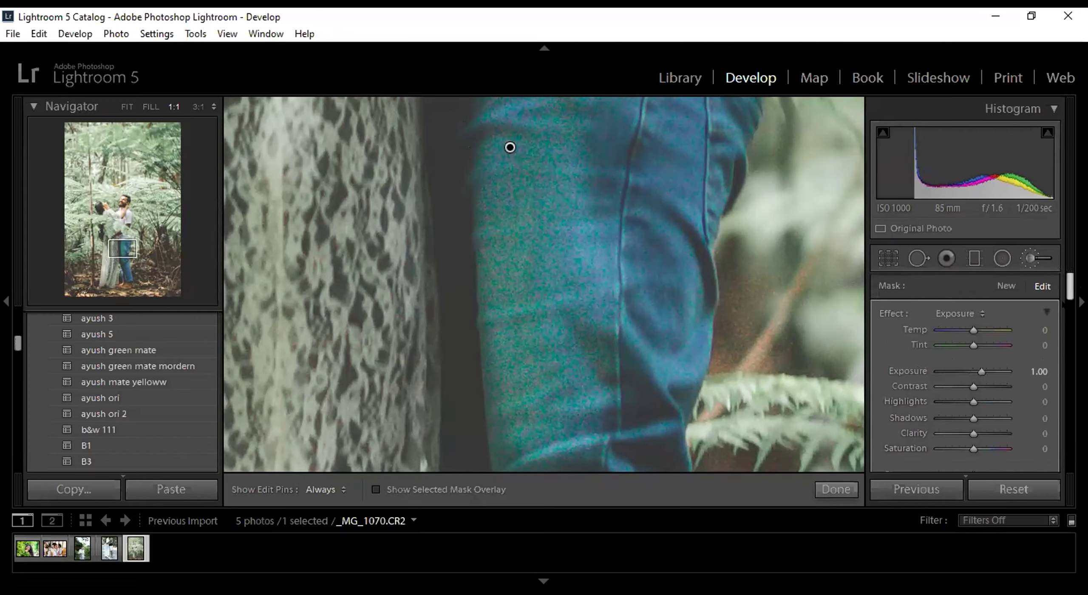
scroll(1062, 298, down, 4)
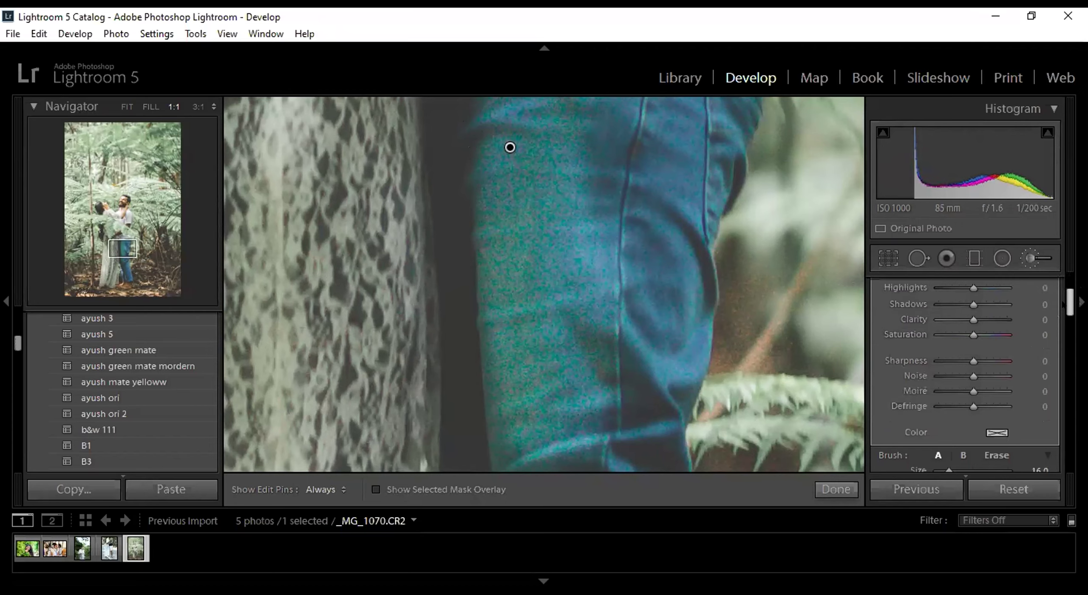
scroll(1062, 297, up, 1)
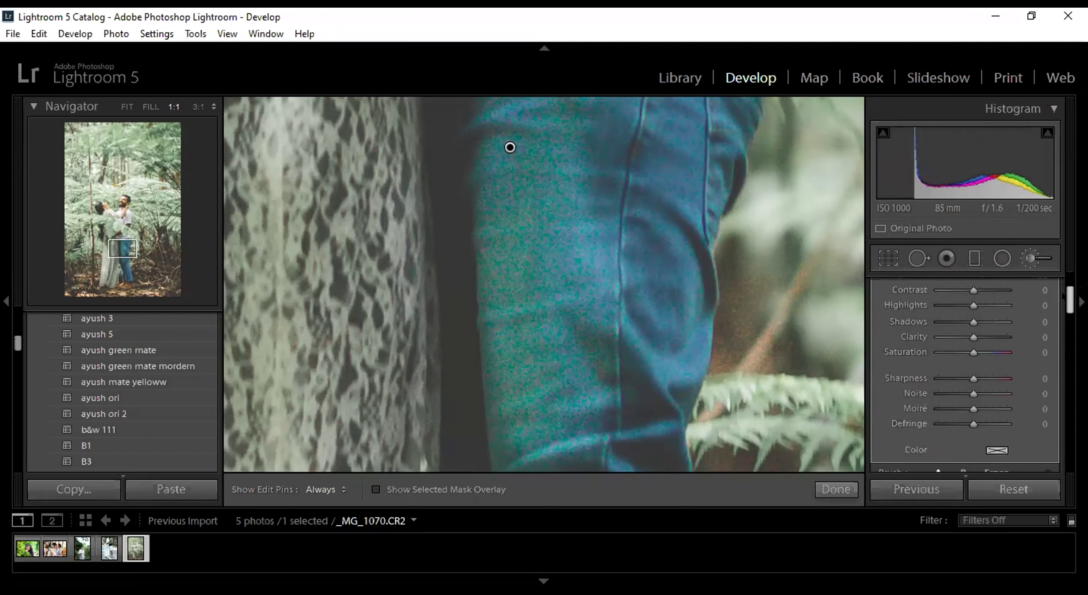
scroll(1062, 295, down, 5)
scroll(1057, 294, up, 6)
scroll(1058, 293, up, 1)
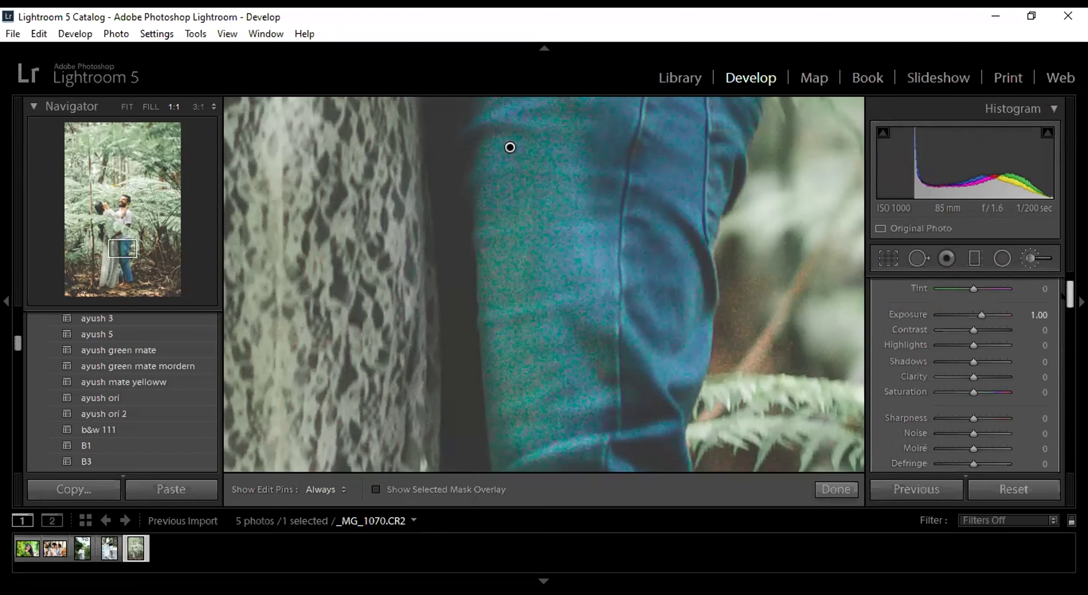
drag(1070, 302, 1070, 316)
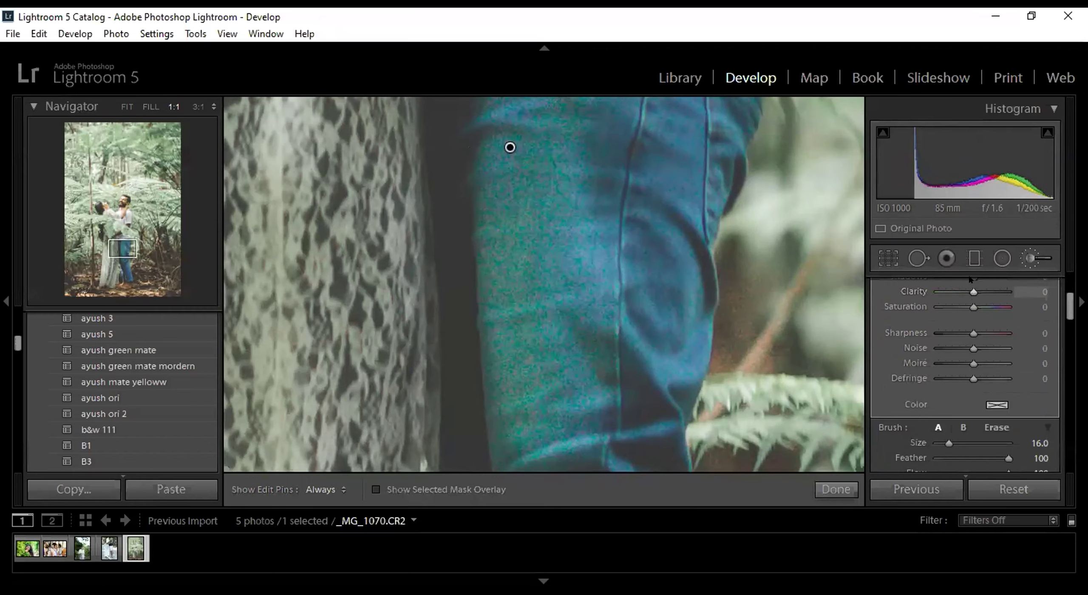
scroll(964, 342, up, 5)
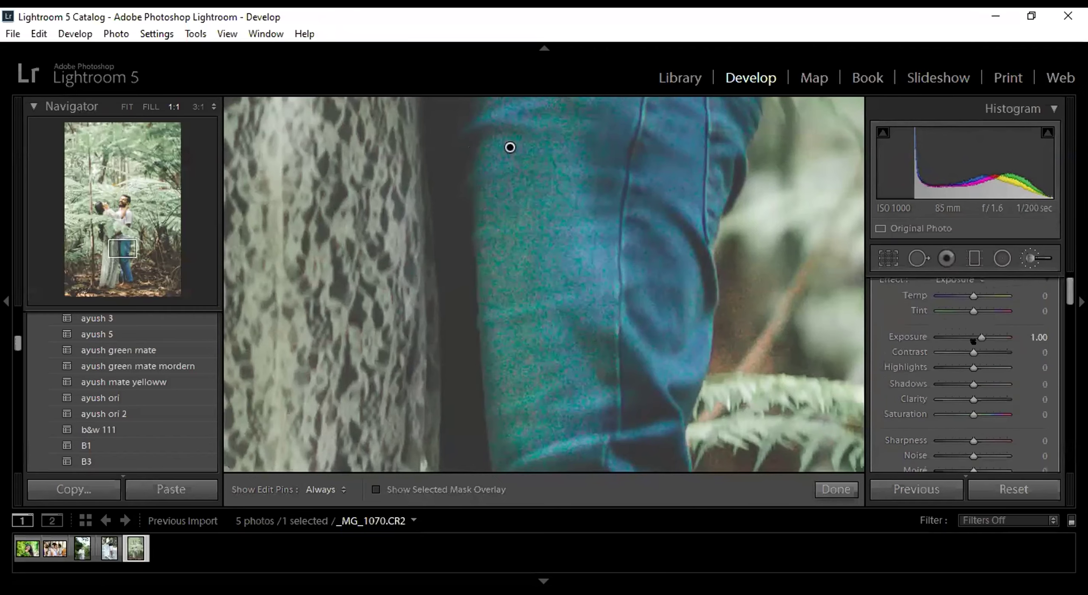
drag(970, 334, 969, 334)
double_click(969, 334)
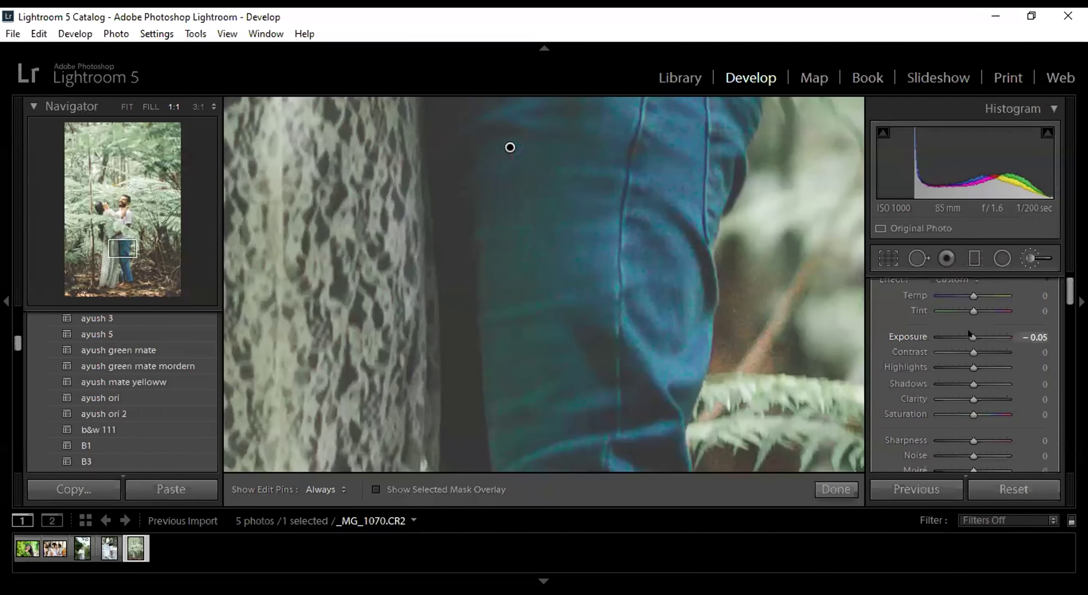
drag(971, 334, 909, 316)
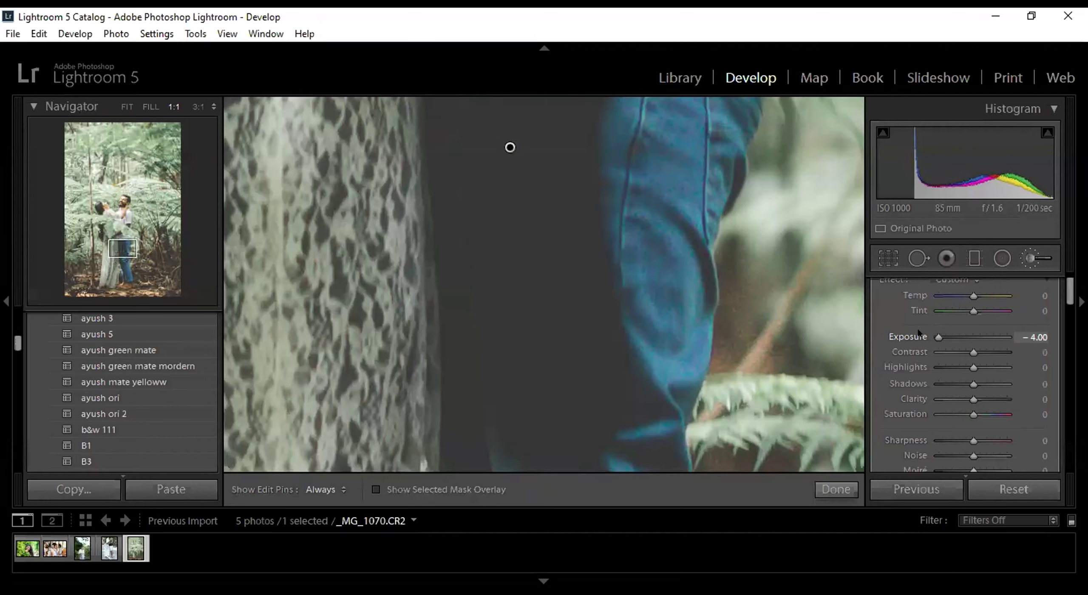
drag(961, 344, 971, 346)
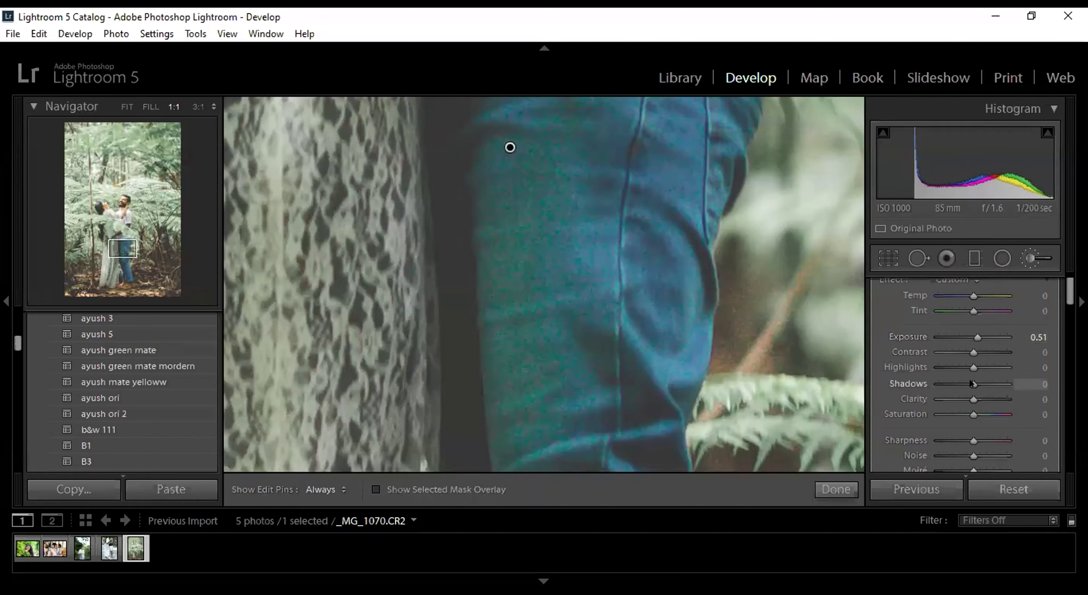
drag(973, 383, 1001, 384)
drag(985, 307, 975, 384)
key(k)
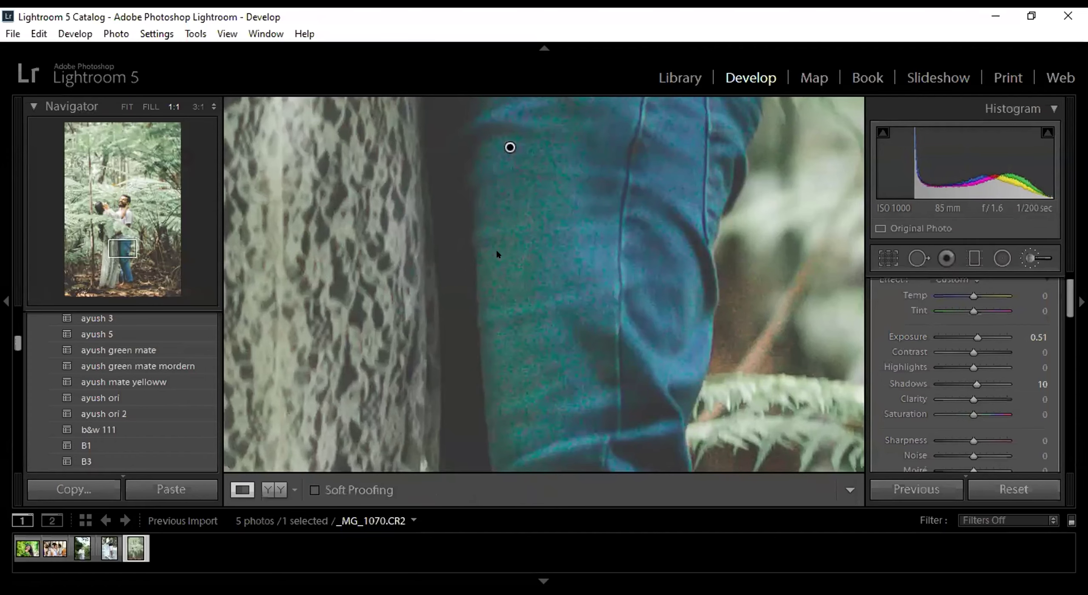
click(491, 232)
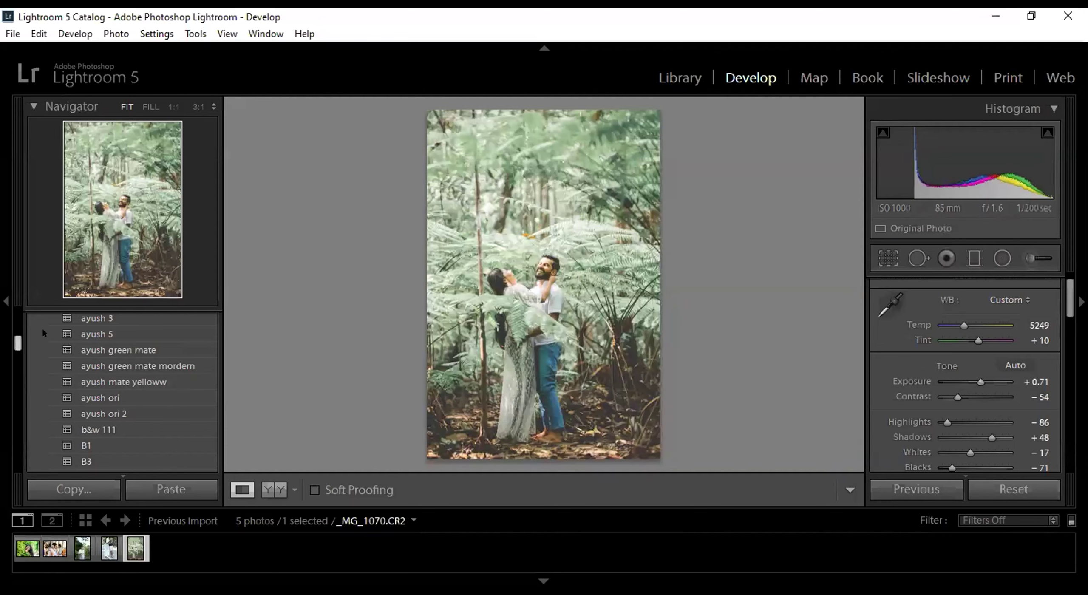
scroll(1071, 304, down, 5)
scroll(1049, 373, down, 10)
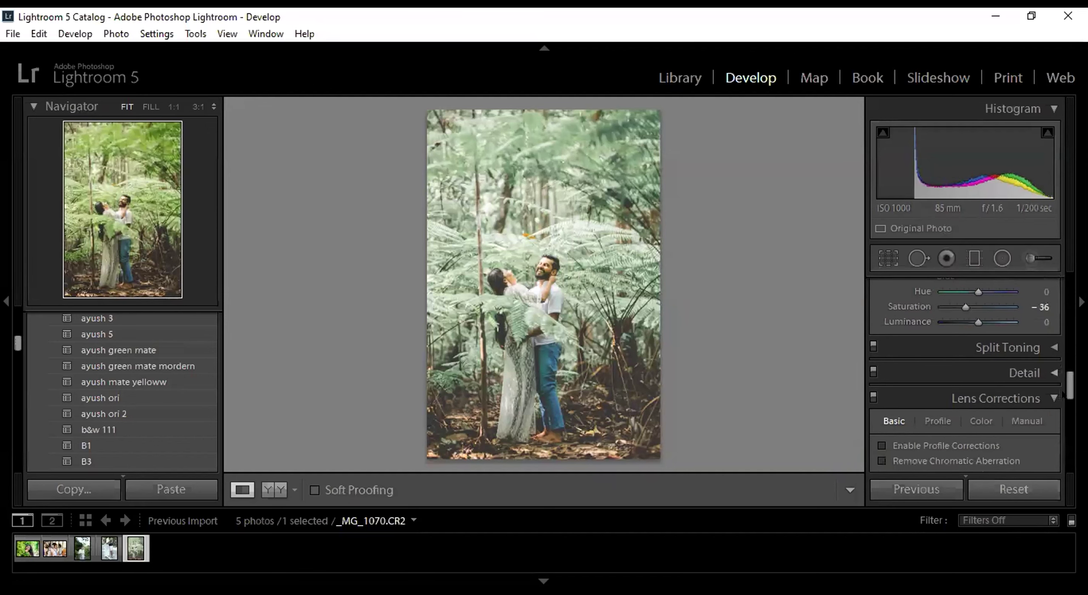
key(ctrl+5)
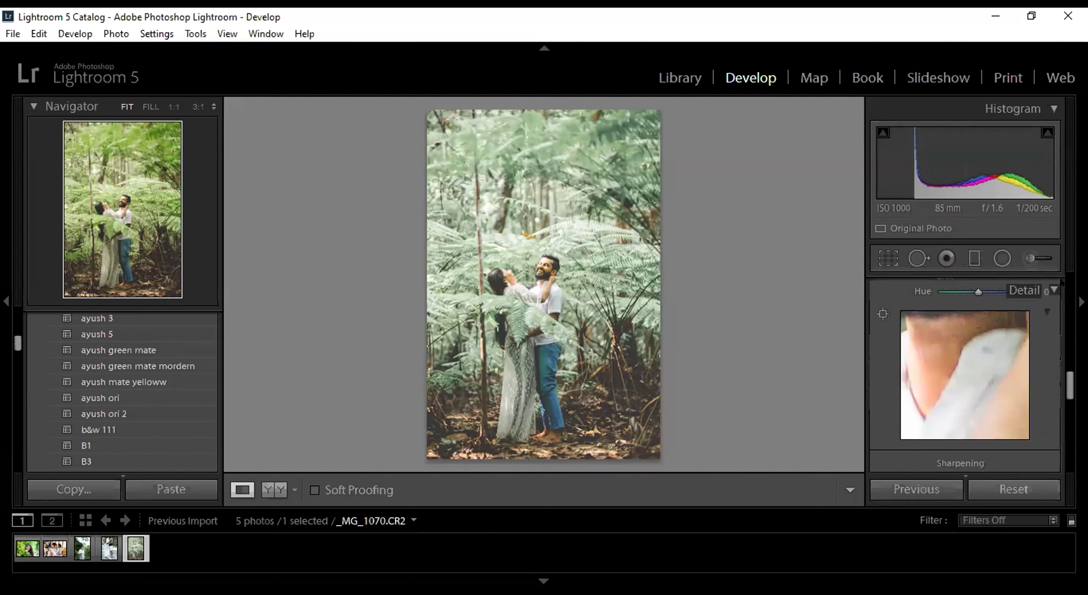
scroll(1060, 281, up, 10)
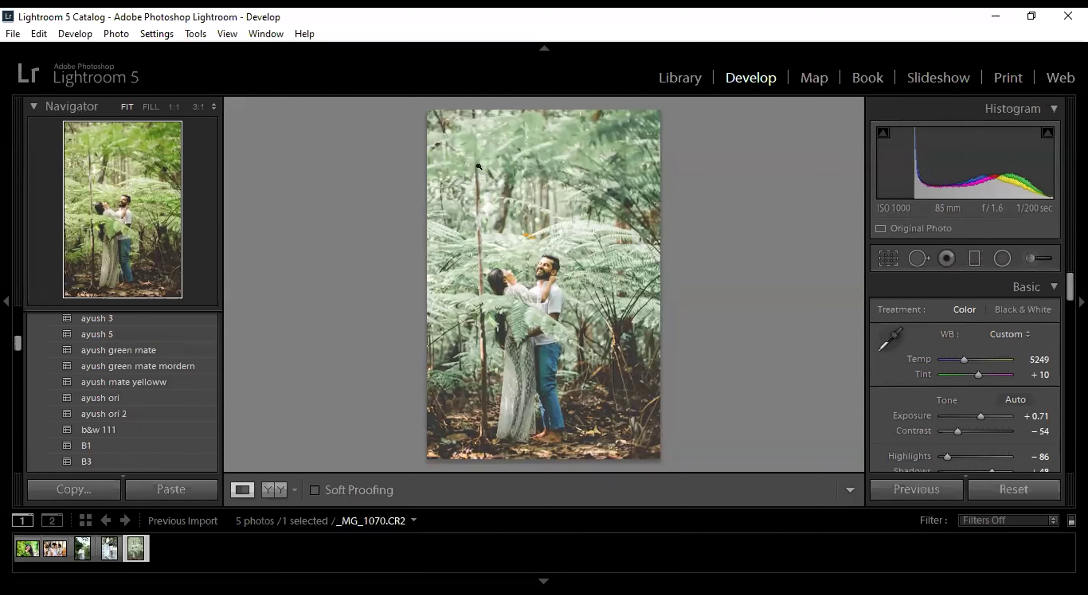
Draw a graduated filter at the top-left corner with Contrast 10, Exposure -1.06, Saturation 20.
click(971, 256)
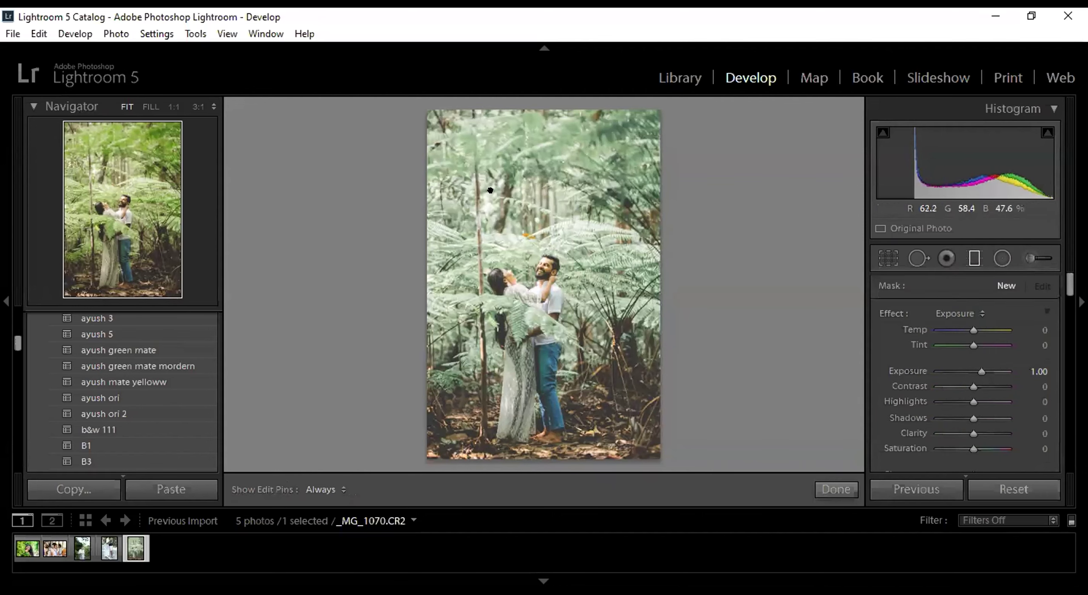
mouse_move(419, 111)
mouse_down()
mouse_move(488, 189)
mouse_move(588, 156)
mouse_move(540, 215)
mouse_move(513, 216)
mouse_move(516, 230)
mouse_up()
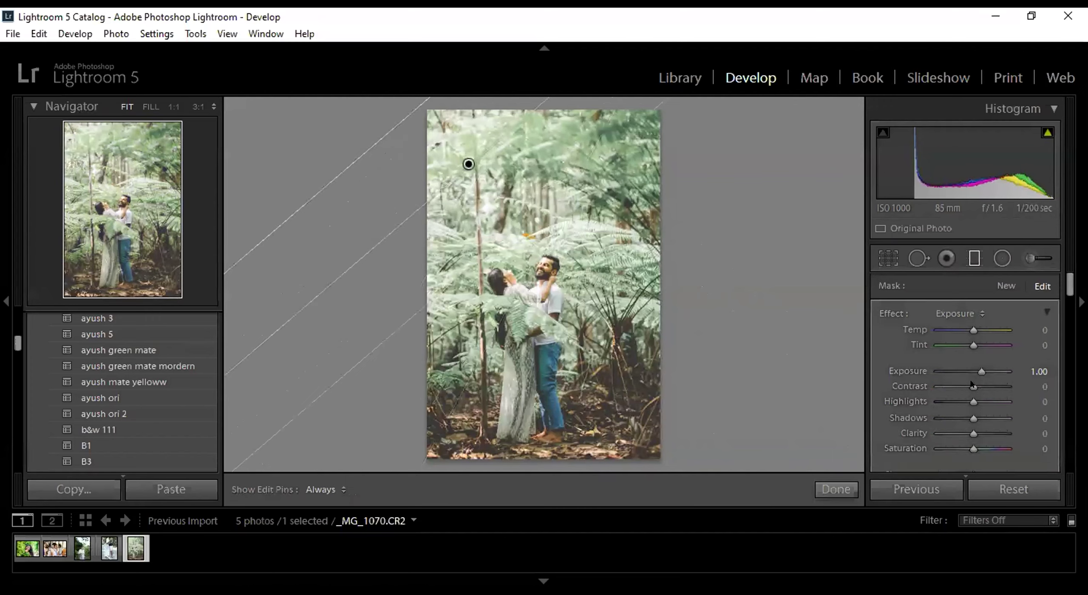
text(4010)
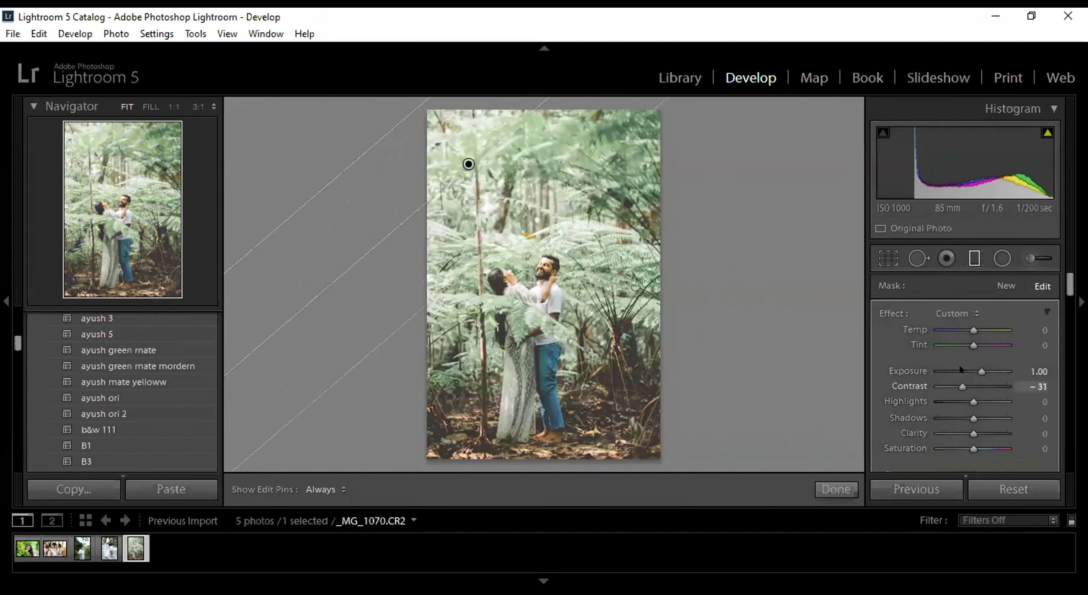
key(Return)
click(957, 370)
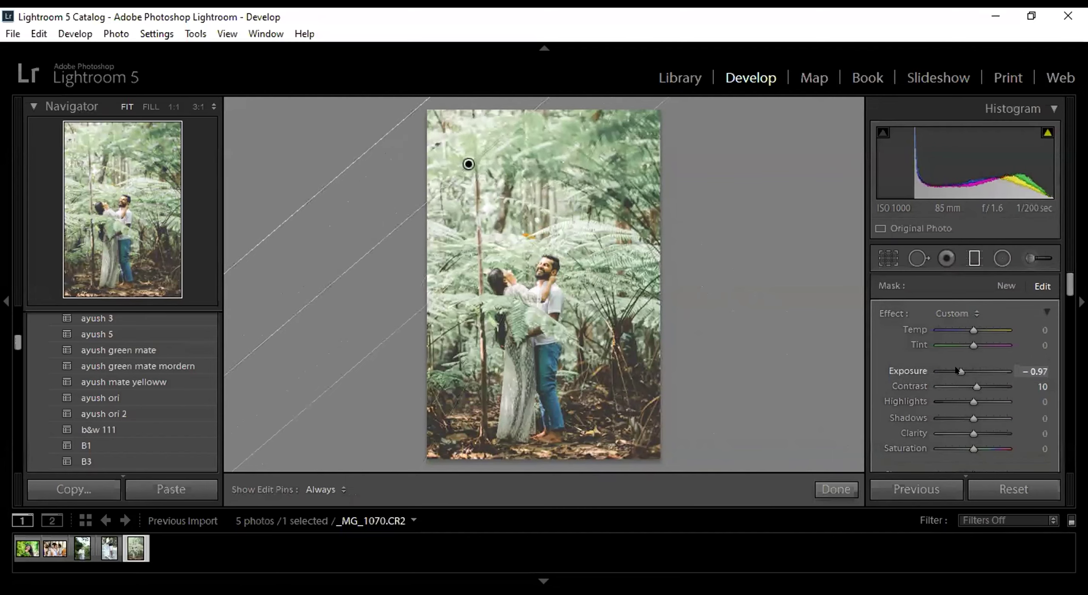
drag(960, 370, 957, 370)
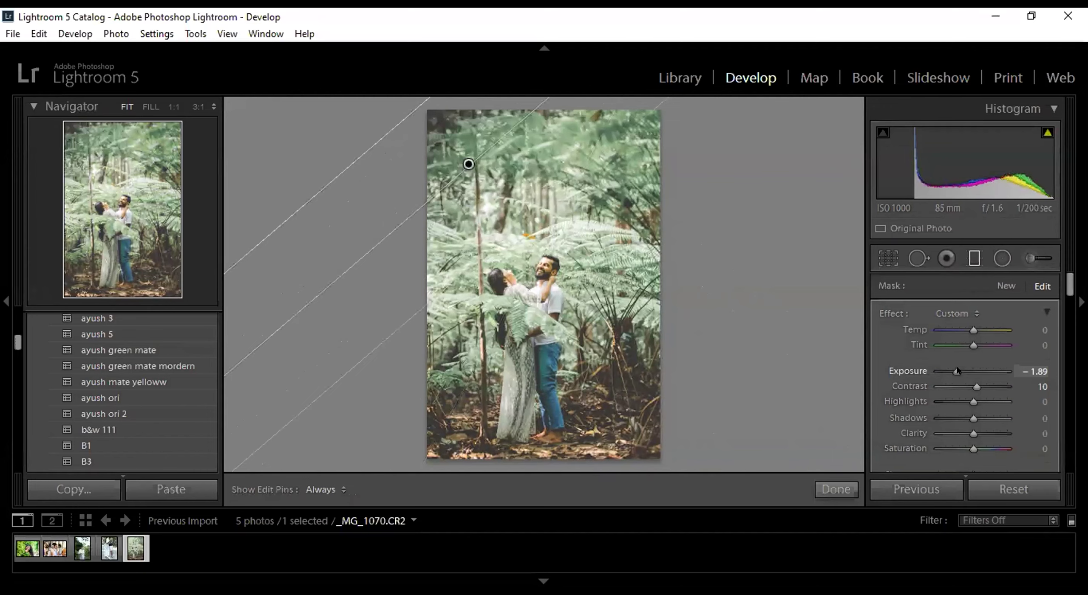
drag(949, 370, 958, 371)
mouse_move(961, 448)
mouse_down()
mouse_move(971, 446)
mouse_move(958, 447)
mouse_up()
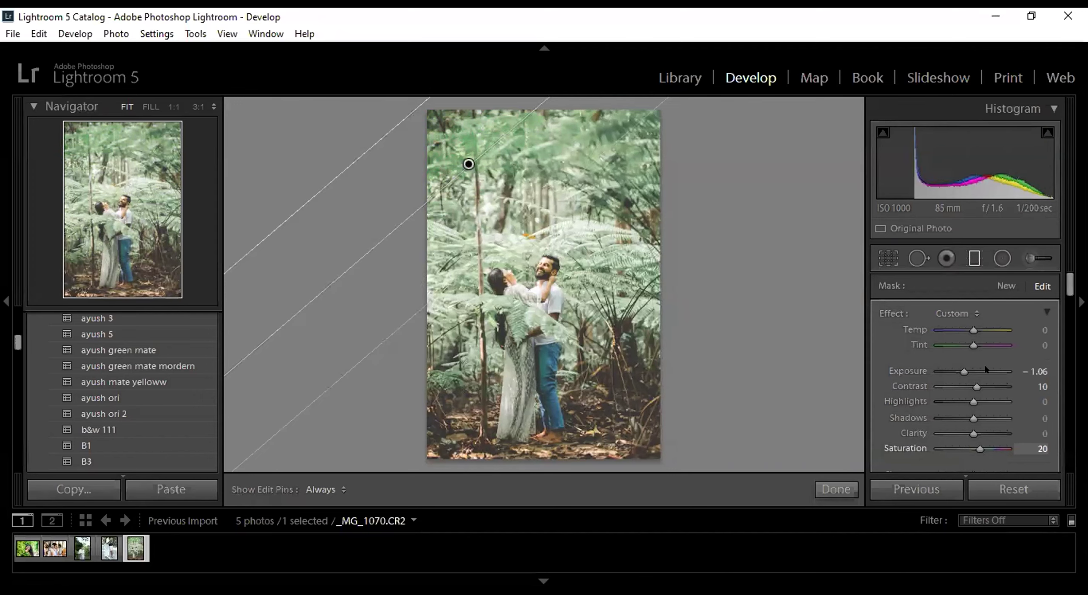
scroll(1014, 291, down, 5)
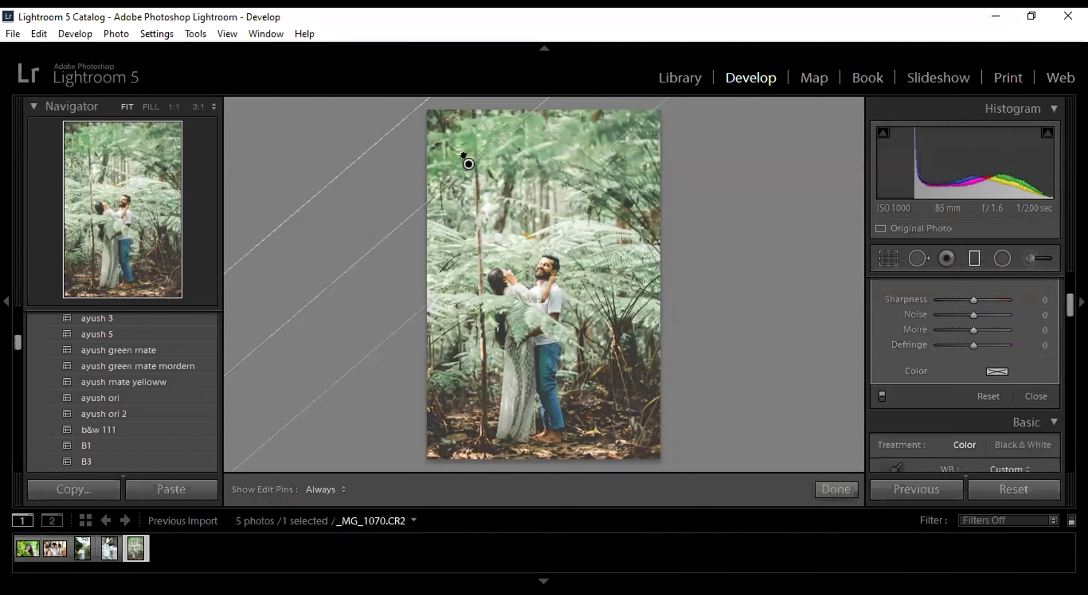
click(468, 164)
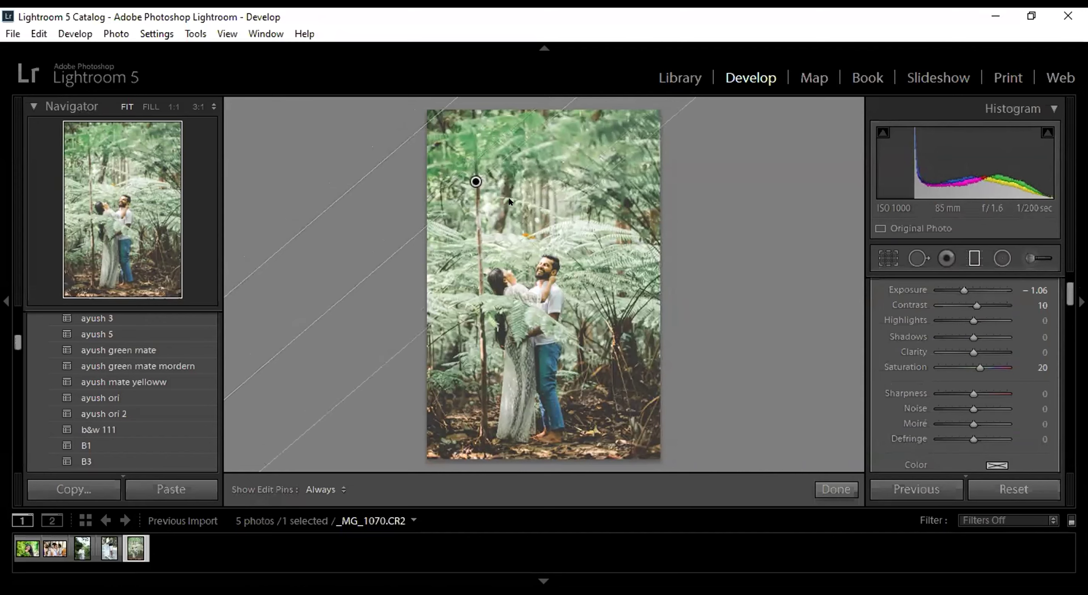
Delete the graduated filter through its pin's right-click menu.
right_click(476, 183)
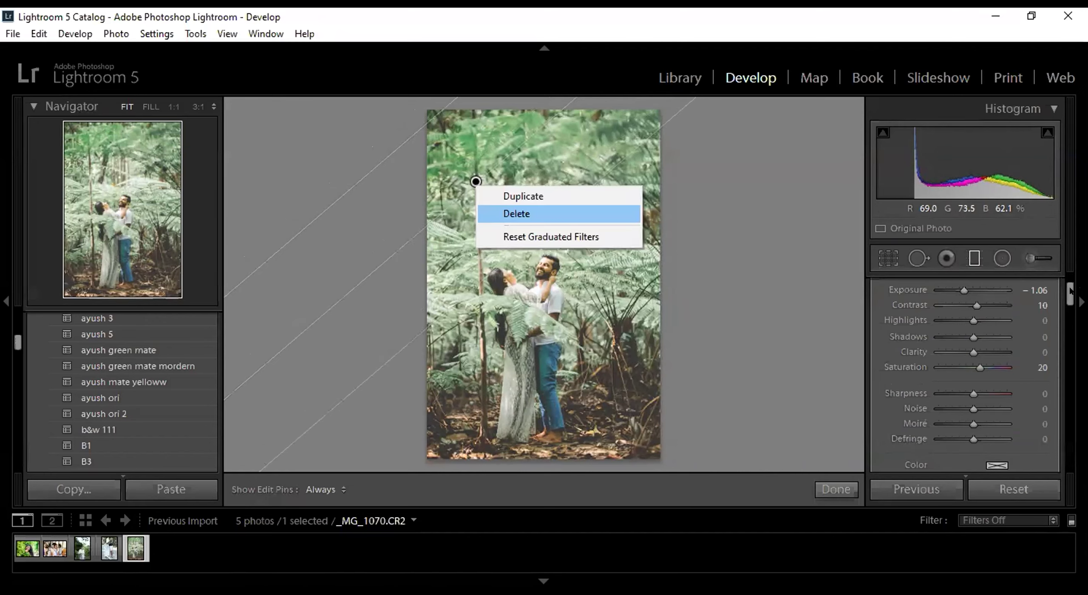
click(516, 214)
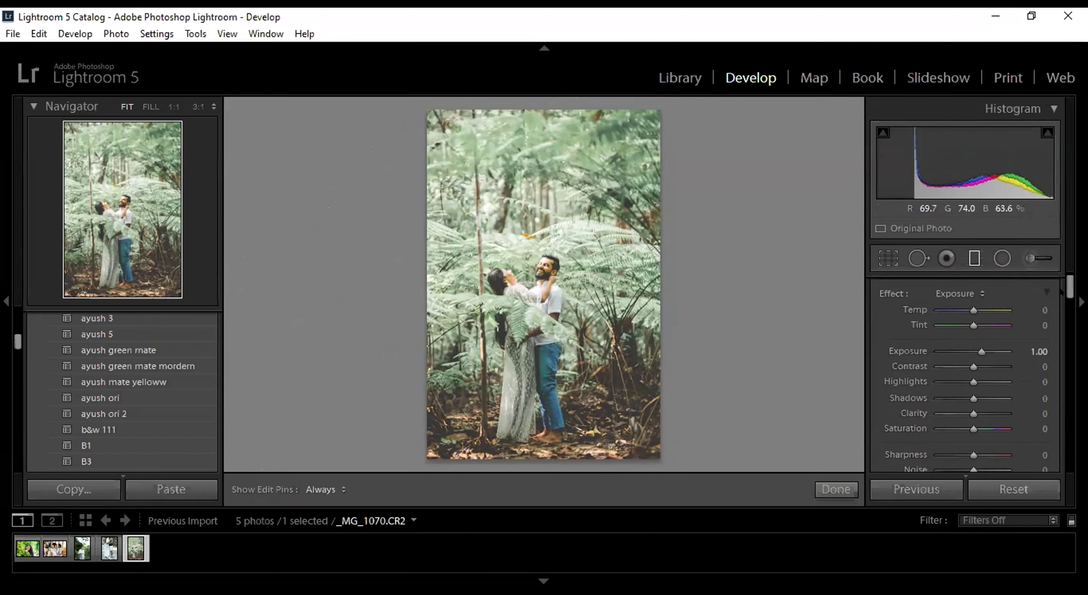
scroll(1061, 276, up, 1)
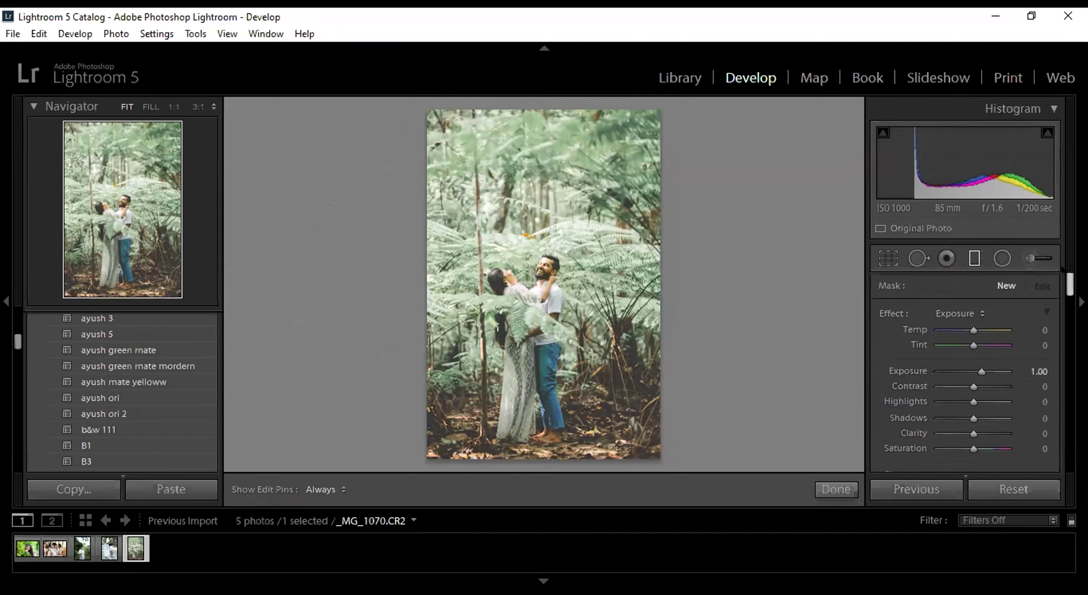
scroll(1060, 276, down, 7)
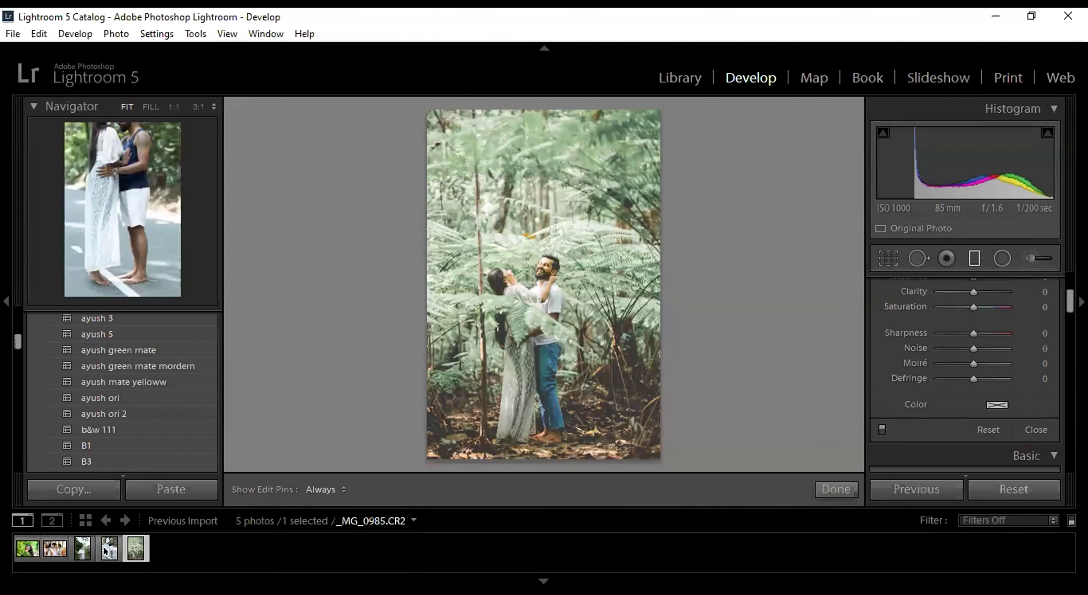
Step back to _MG_0985.CR2, the couple on the road, and select the inss natural preset.
key(Left)
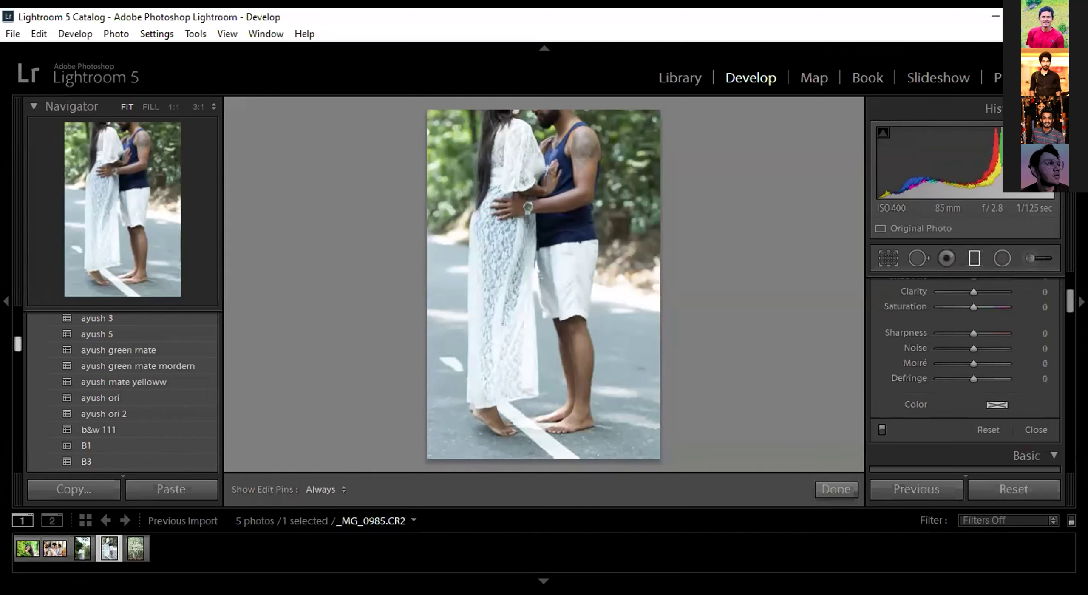
drag(18, 344, 17, 379)
mouse_move(17, 379)
mouse_down()
mouse_move(25, 421)
mouse_move(24, 393)
mouse_up()
click(116, 347)
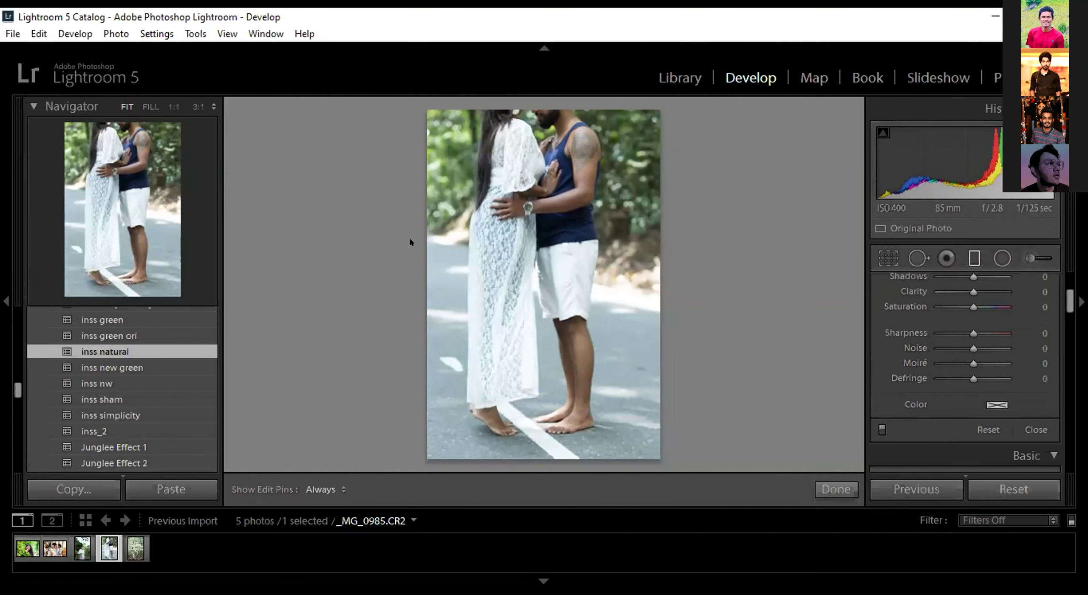
Apply inss natural, nudge the filter exposure, then switch to the inss simplicity preset.
click(105, 349)
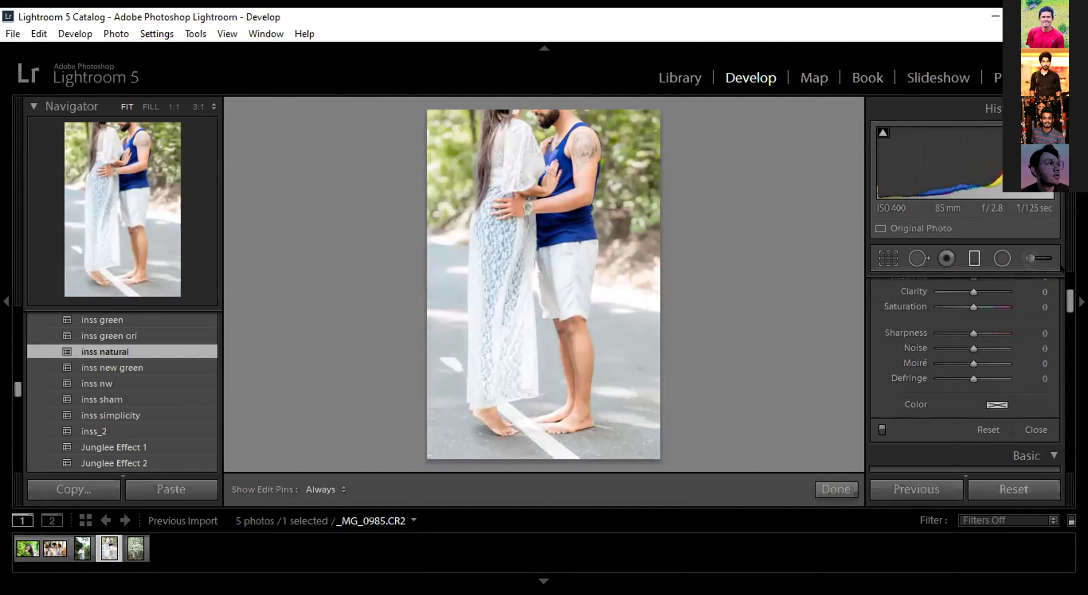
scroll(1061, 268, up, 5)
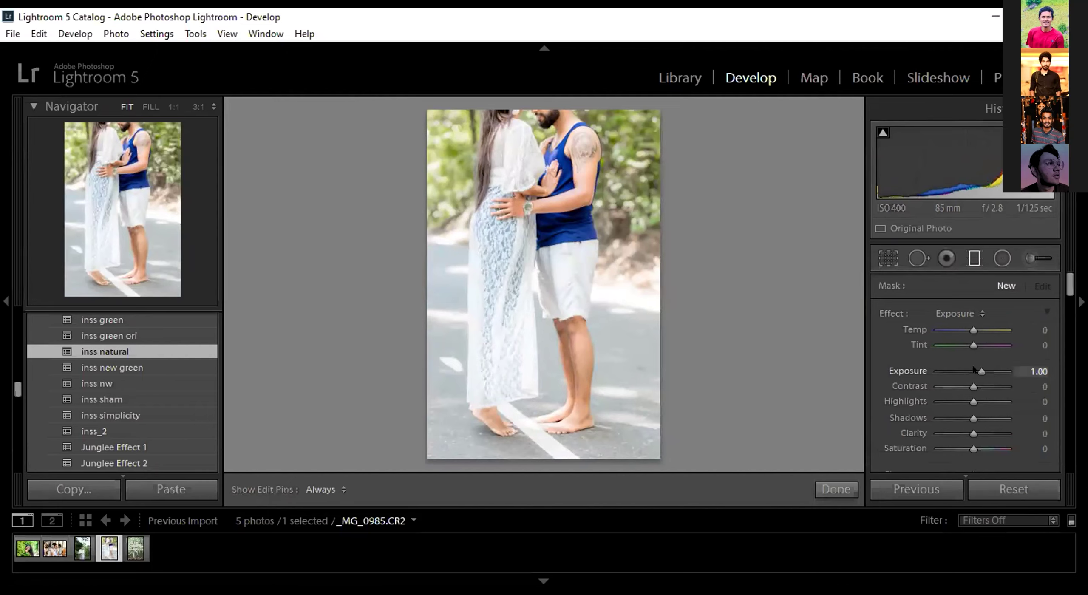
drag(973, 370, 972, 370)
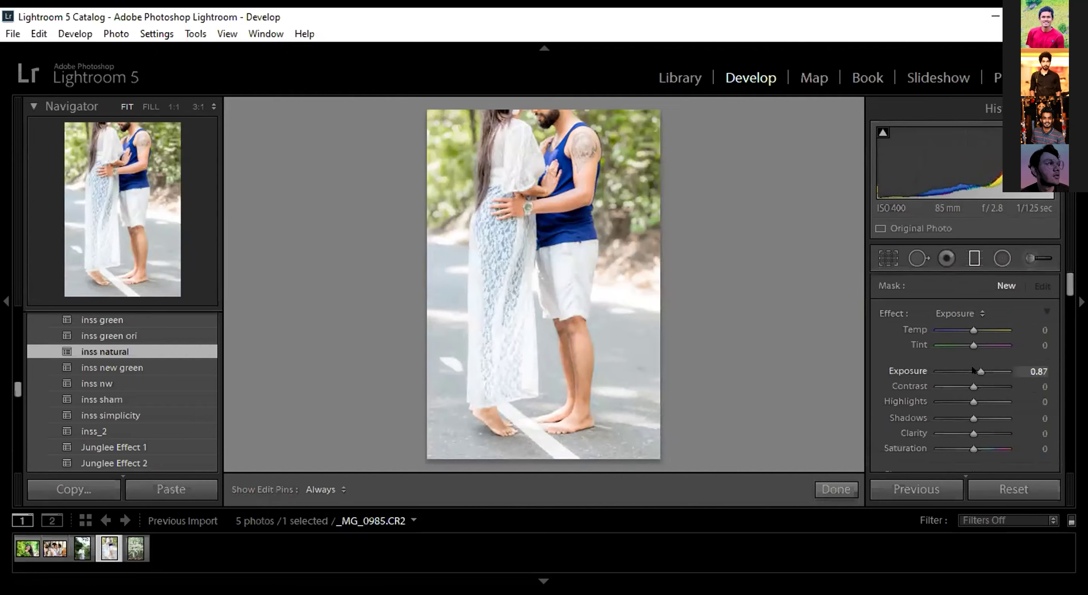
click(90, 416)
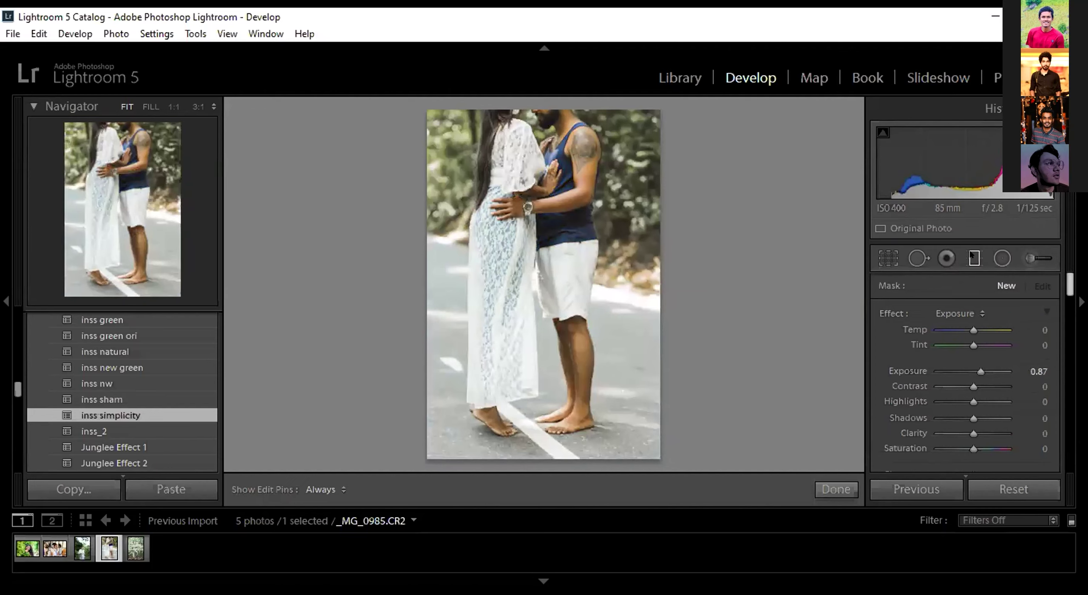
Leave the filter tool and set Highlights to -21 in the Basic panel.
key(m)
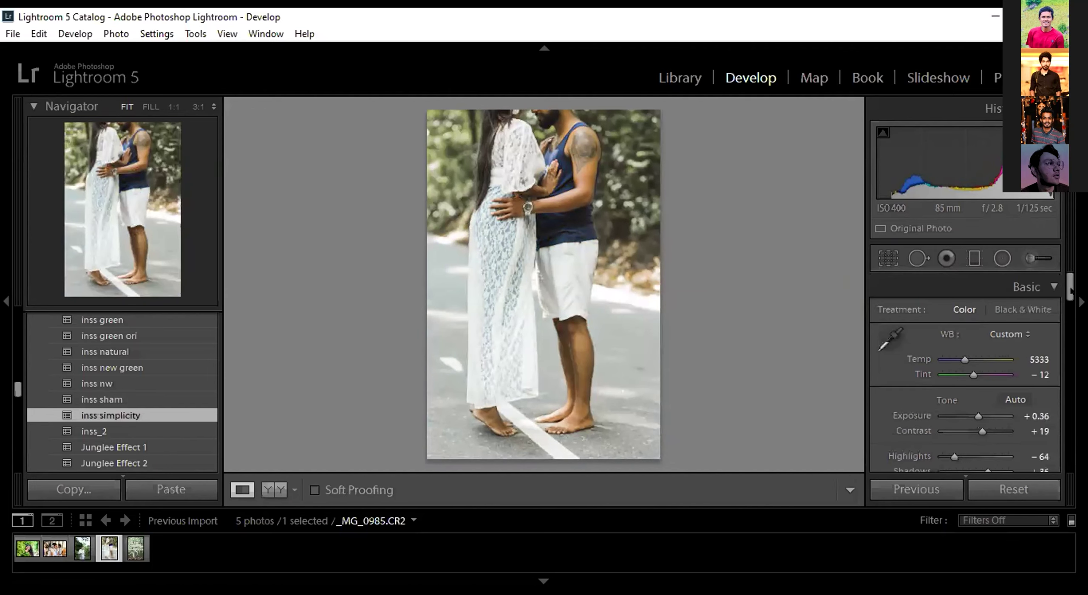
scroll(1070, 296, down, 1)
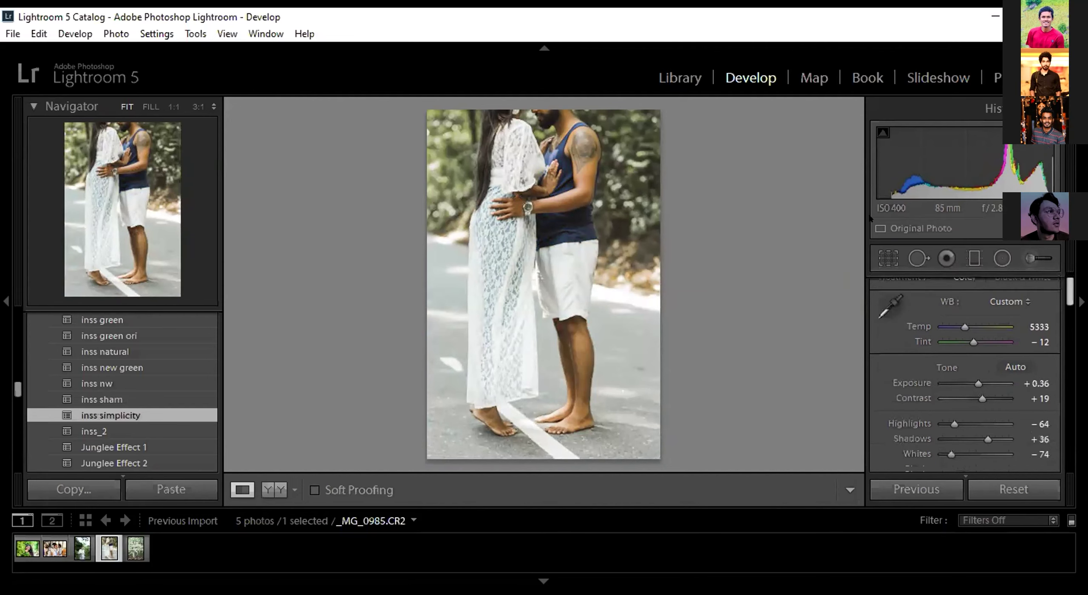
scroll(870, 217, down, 2)
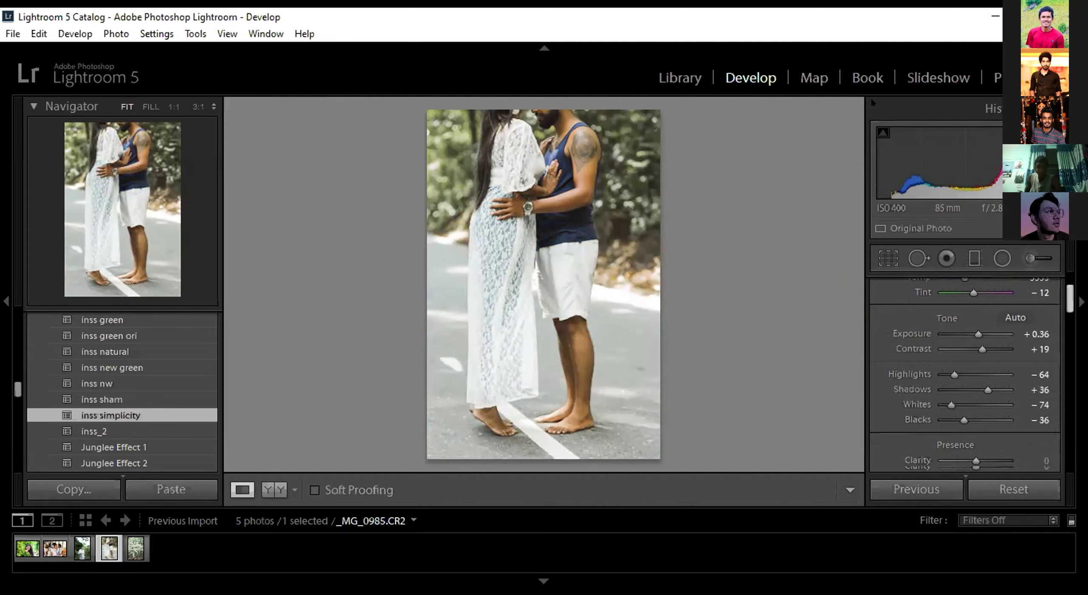
scroll(872, 102, down, 1)
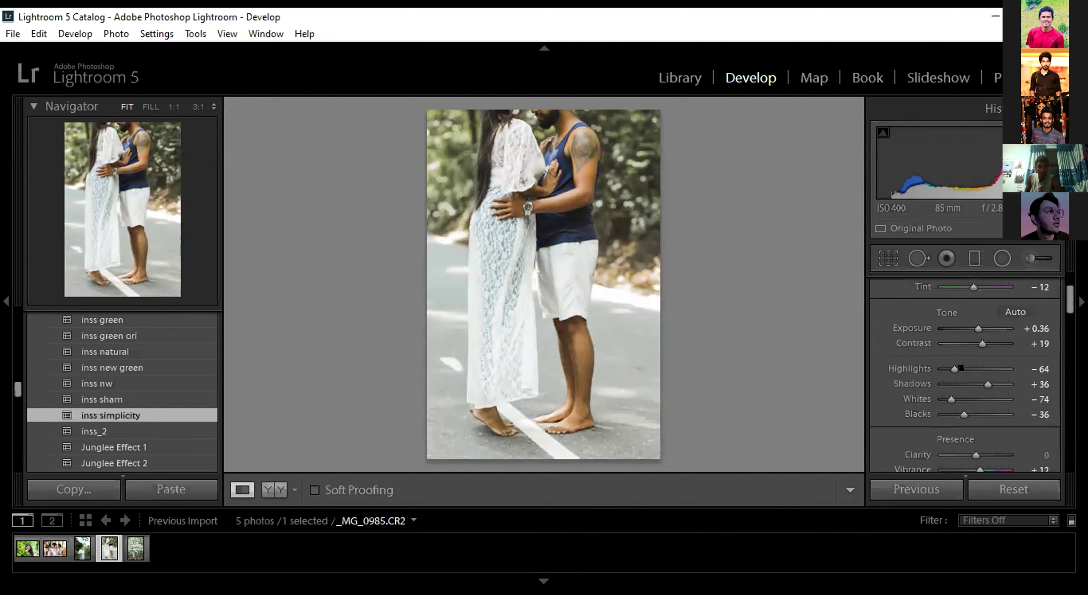
drag(956, 369, 979, 331)
Show the road photo in a side-by-side Before/After comparison.
scroll(1064, 304, down, 3)
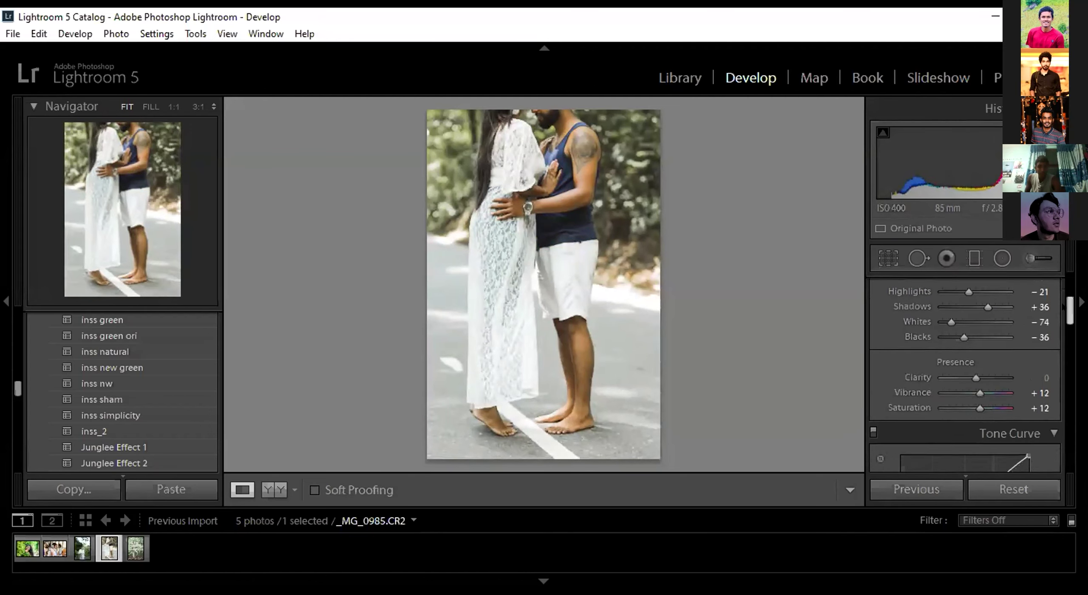
scroll(1062, 306, down, 5)
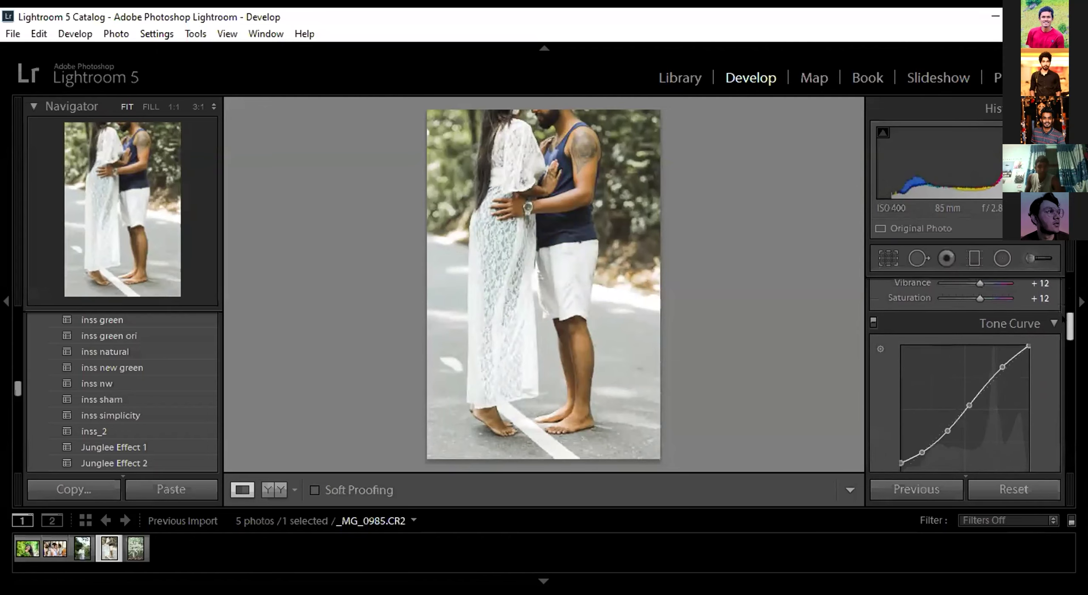
scroll(1064, 319, down, 1)
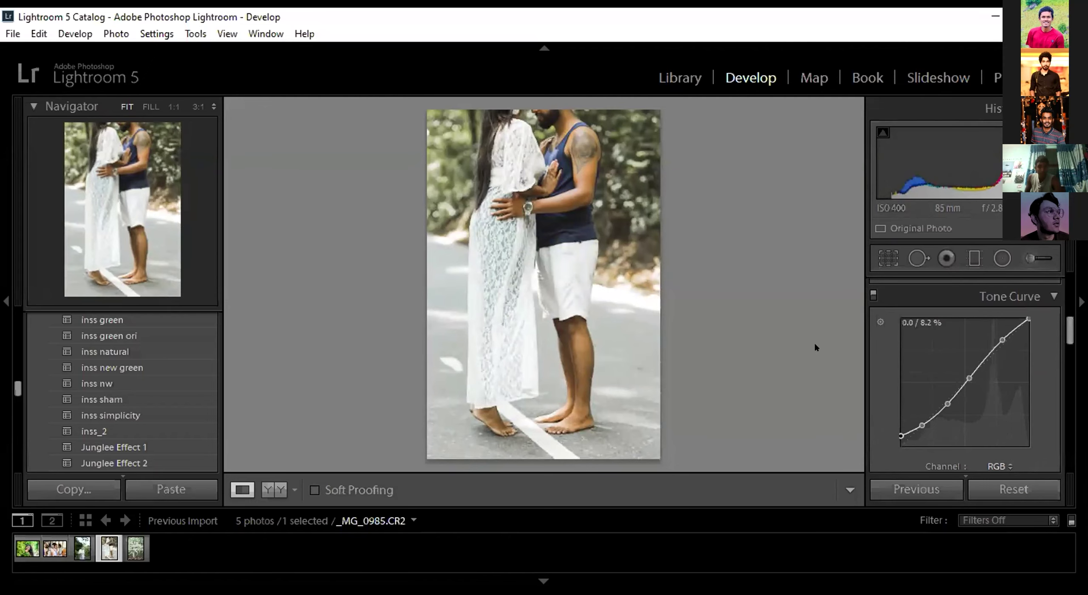
click(279, 485)
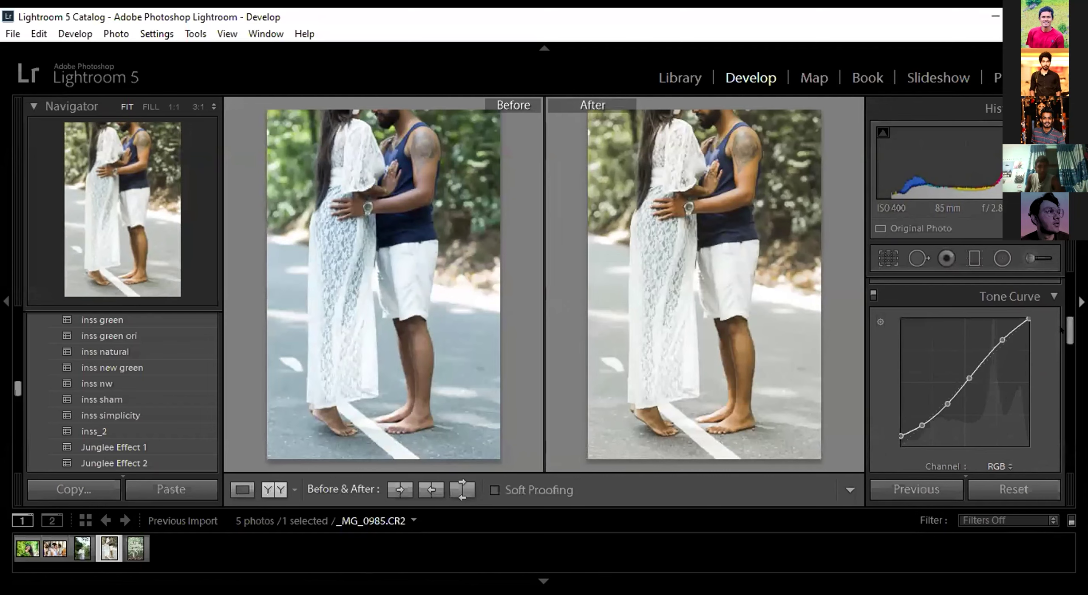
Lift the tone curve's black point to about 35%, add a deeper shadow point, then exit Before/After.
scroll(1024, 381, down, 1)
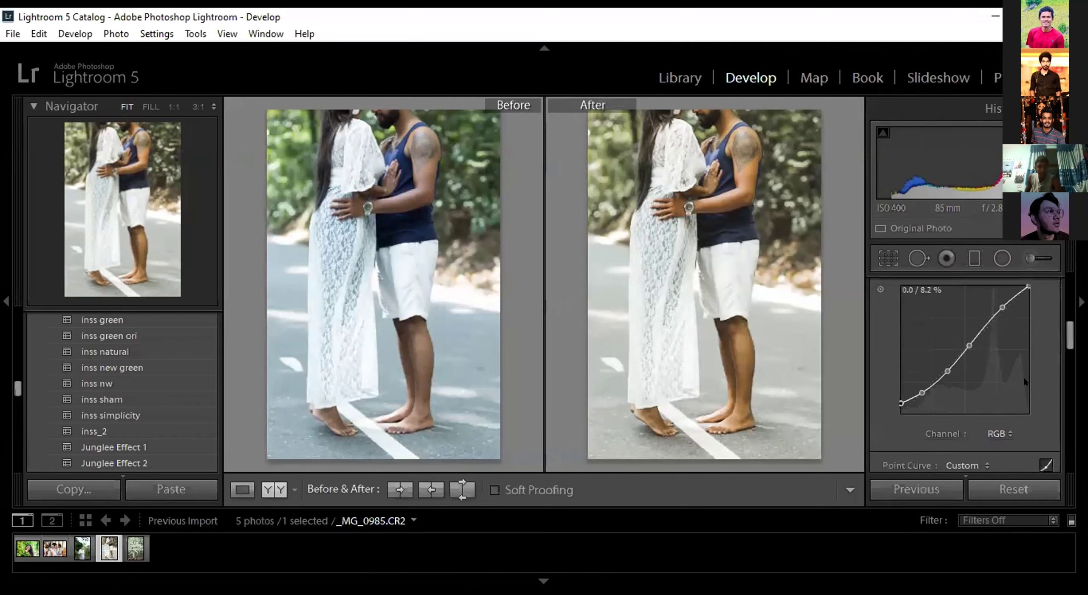
drag(901, 403, 891, 361)
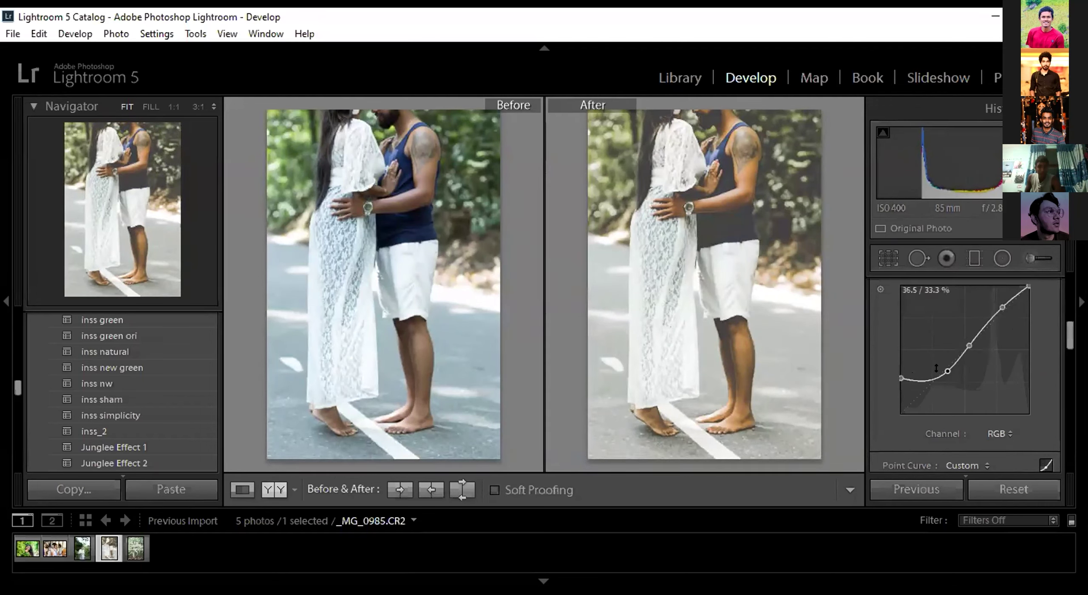
drag(947, 370, 890, 367)
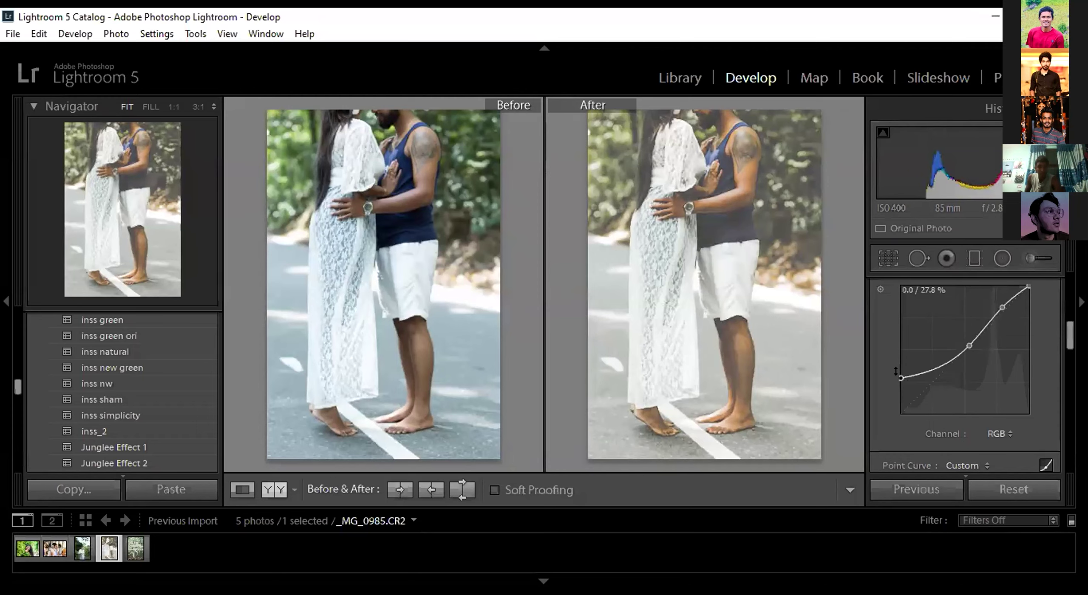
drag(901, 378, 900, 377)
drag(900, 377, 901, 366)
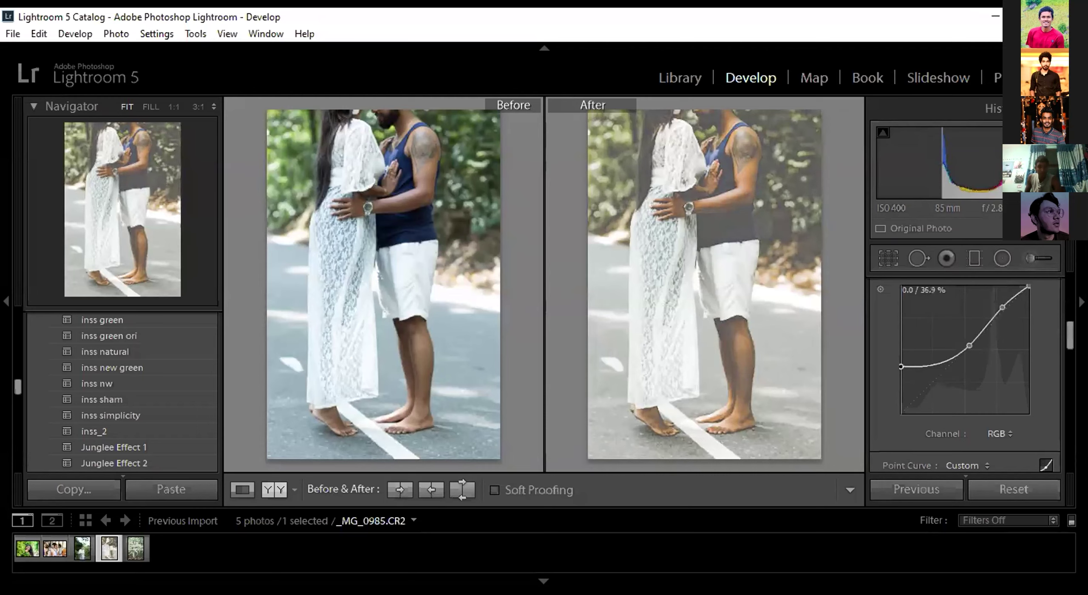
drag(901, 367, 901, 369)
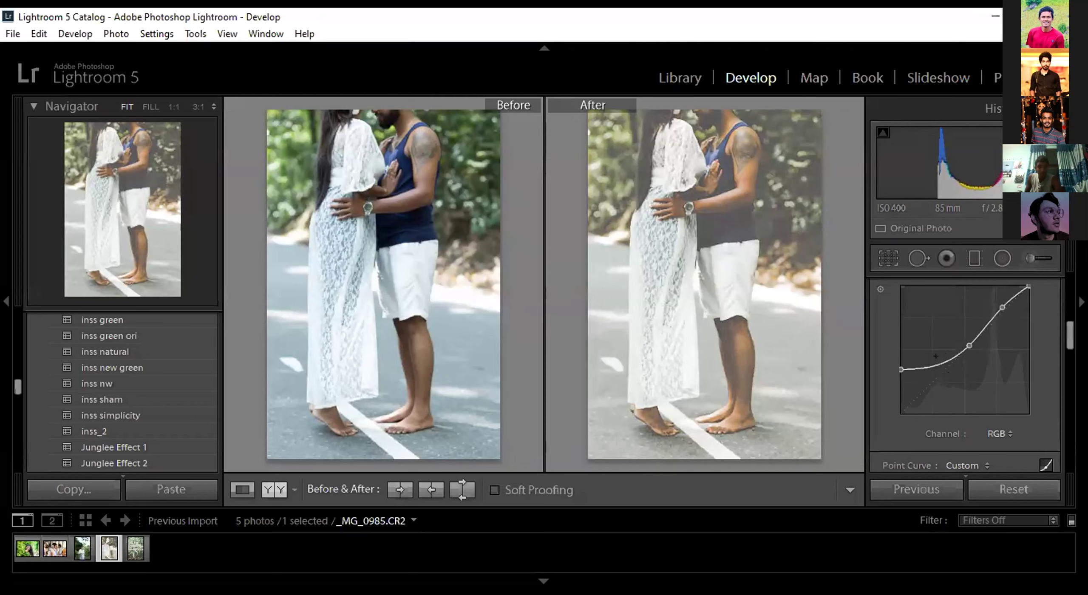
click(945, 363)
drag(925, 366, 925, 368)
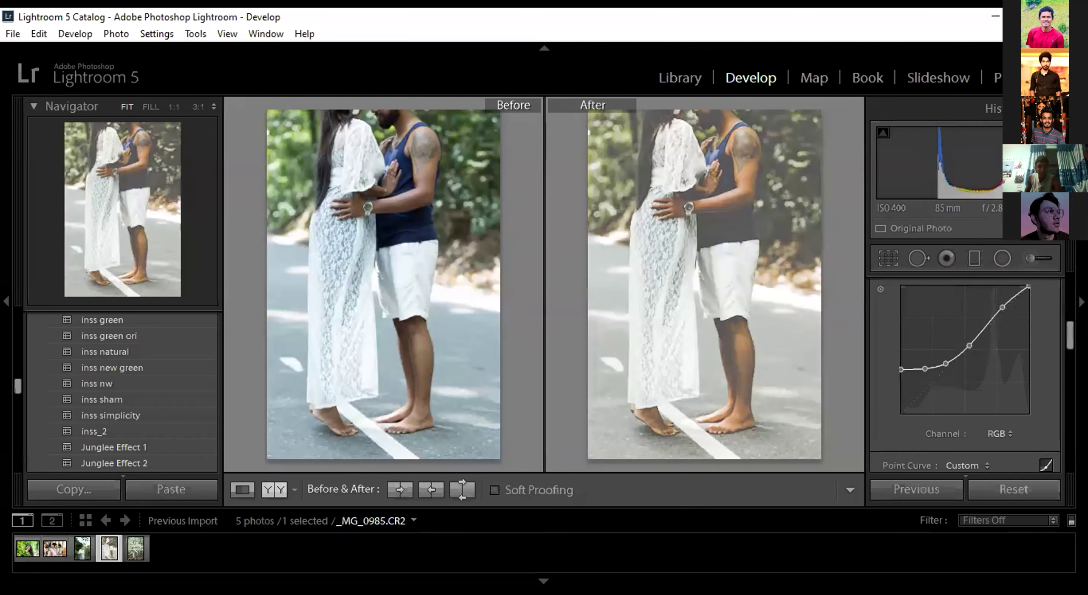
key(y)
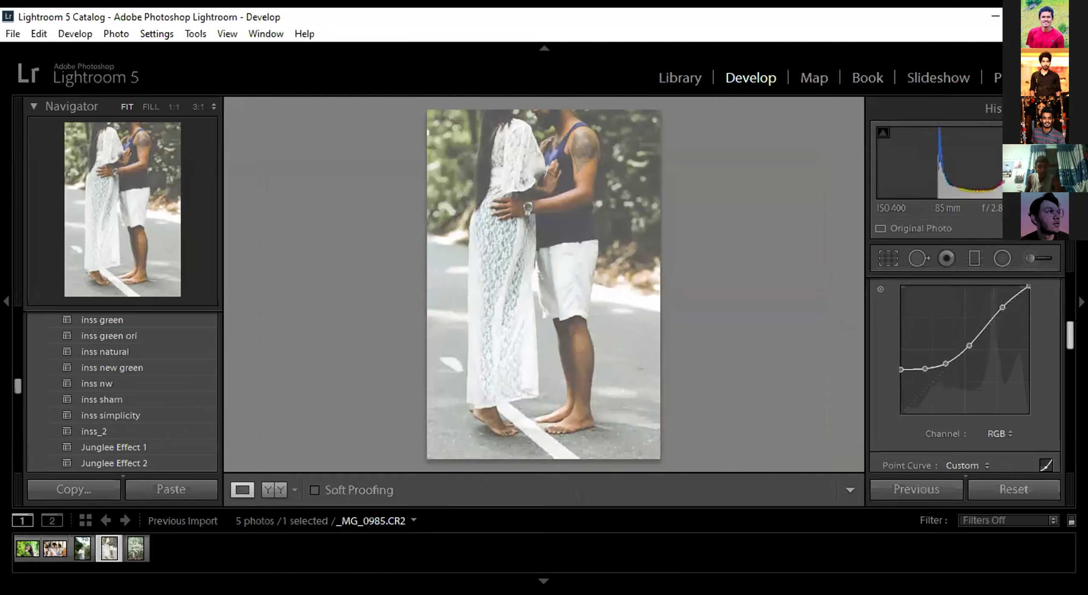
Select the previous filmstrip photo, _MG_2221.CR2 of the bride holding a bouquet.
scroll(1000, 320, up, 5)
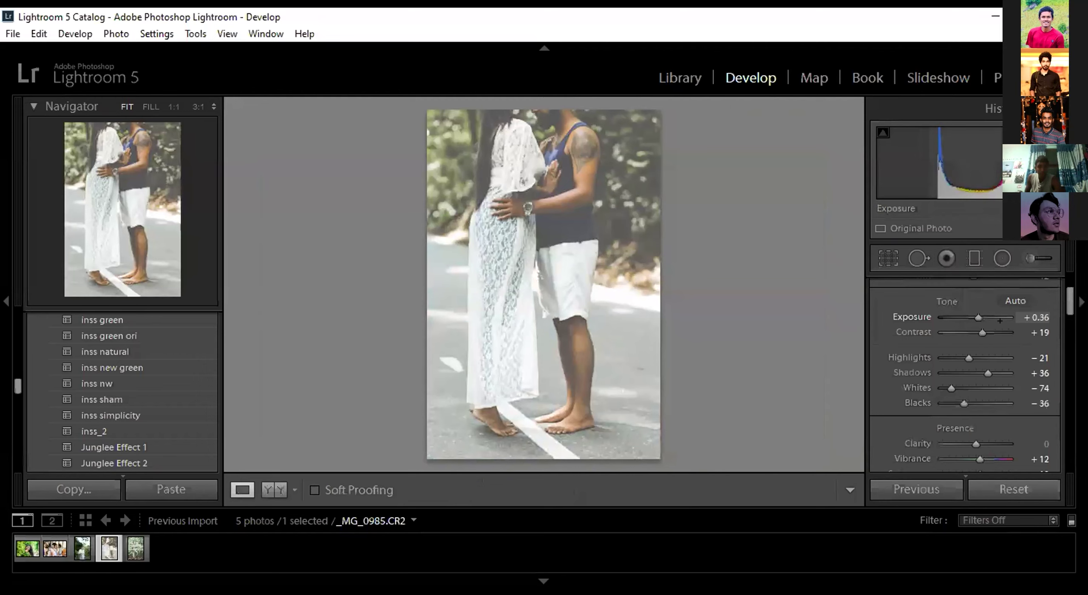
scroll(1000, 320, down, 5)
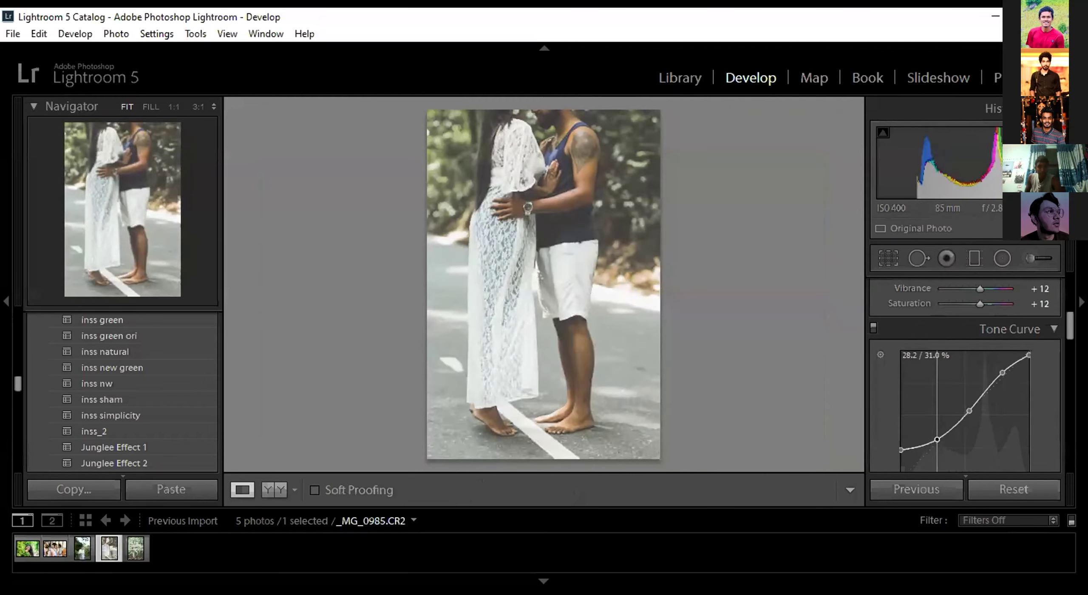
scroll(1000, 321, down, 2)
drag(17, 383, 16, 316)
scroll(16, 317, down, 5)
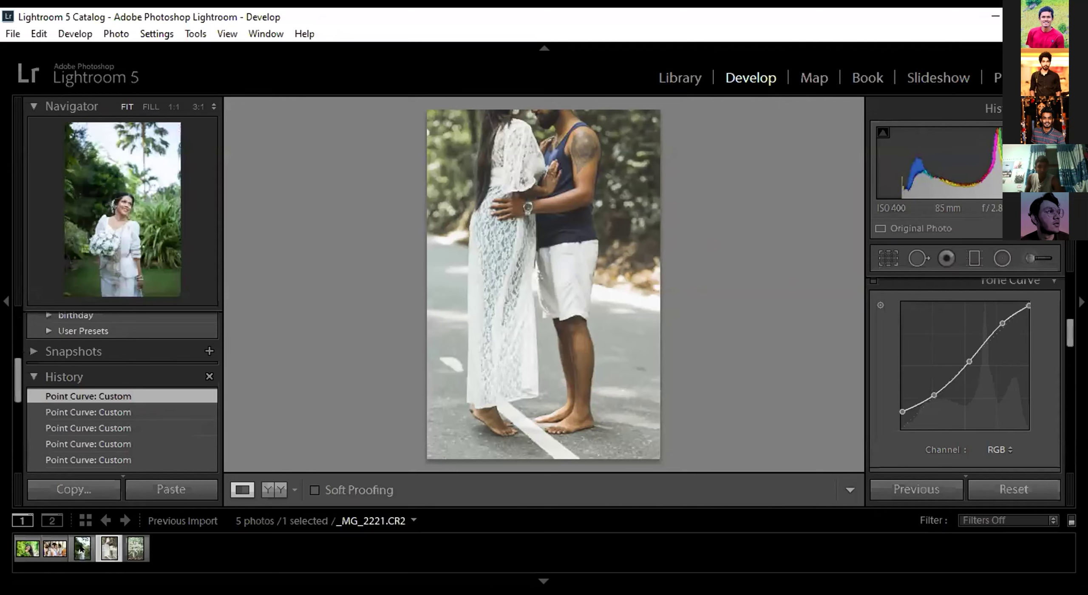
key(Left)
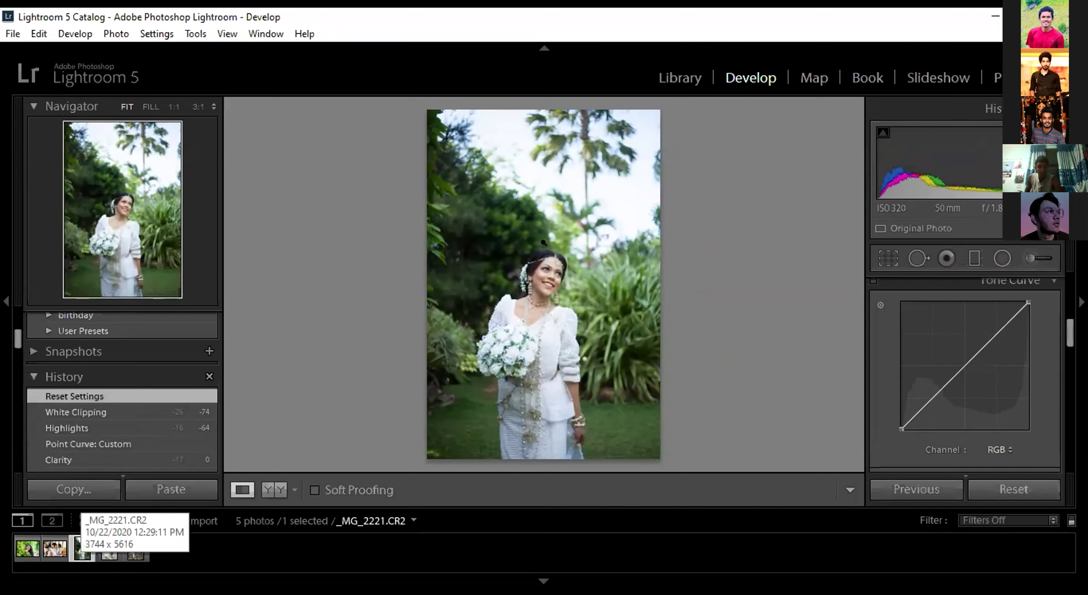
Apply the inss 1_ user preset to the bride photo and open its Export dialog.
key(j)
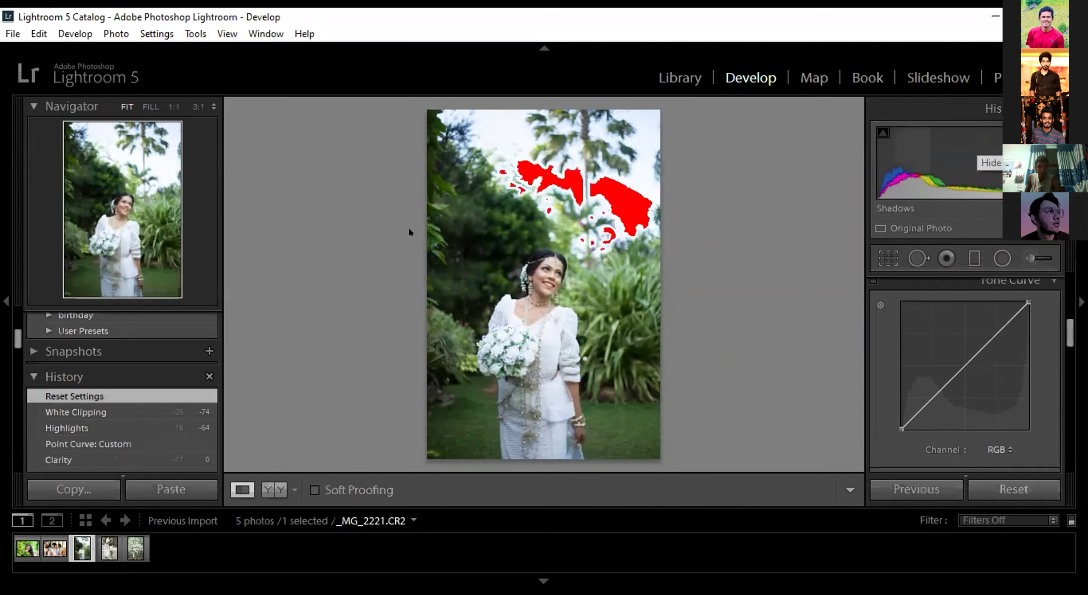
click(83, 330)
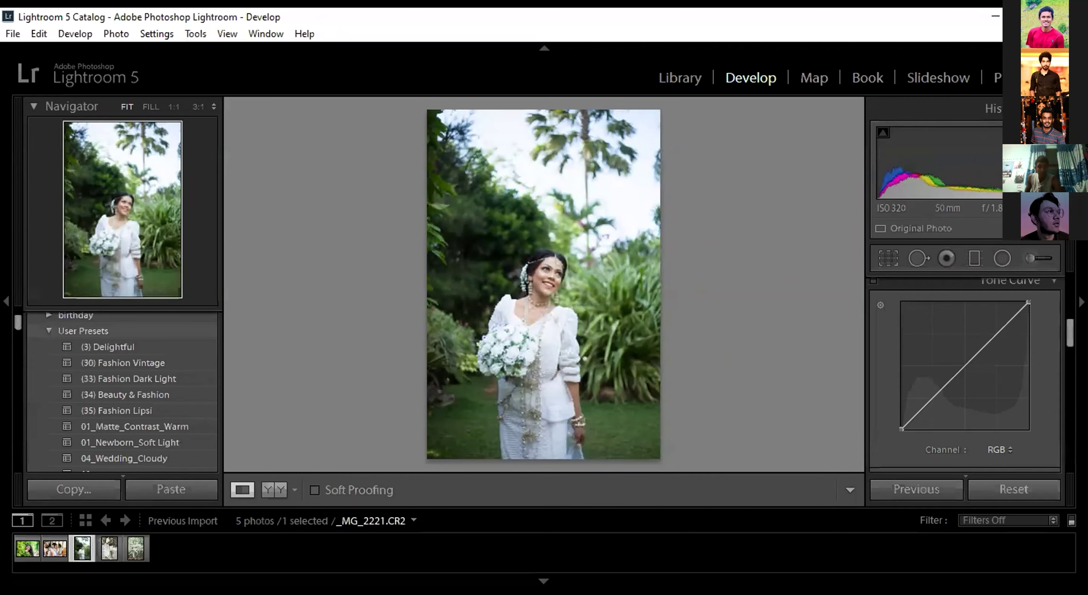
drag(18, 323, 17, 356)
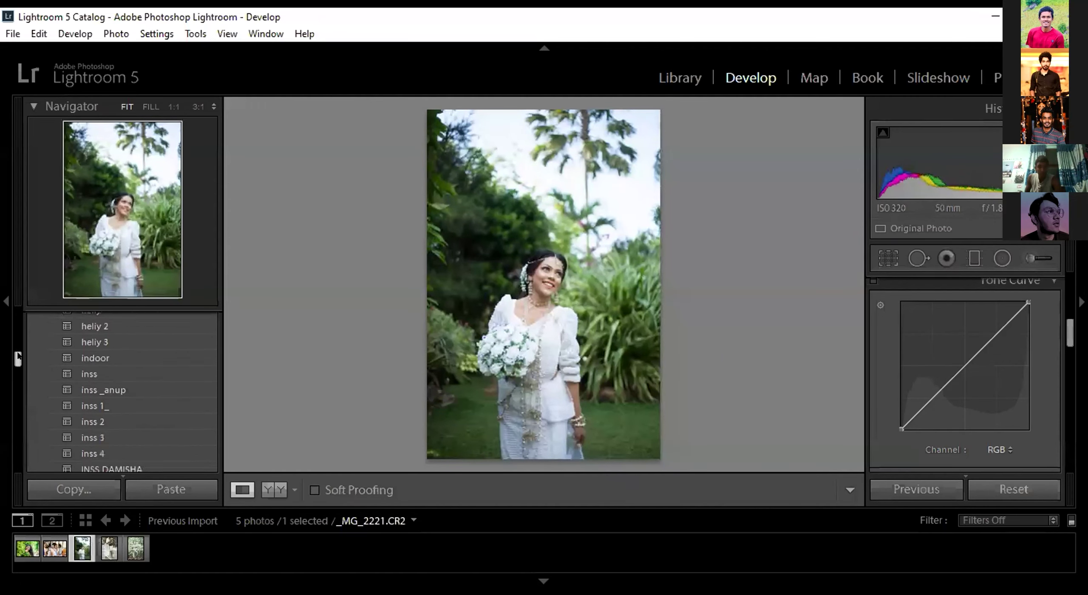
click(105, 406)
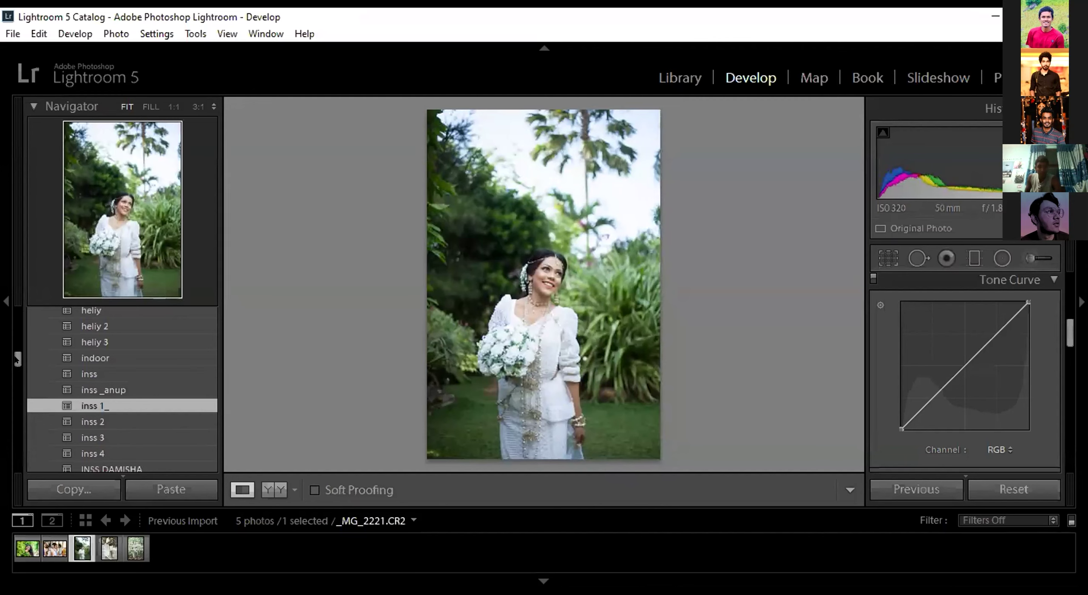
scroll(122, 389, down, 5)
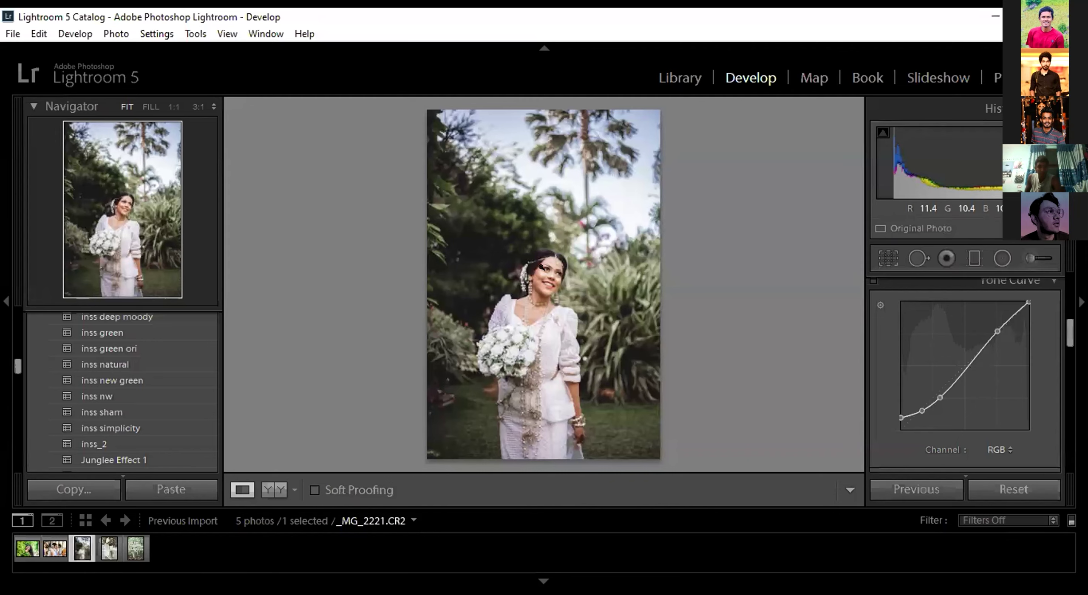
key(shift)
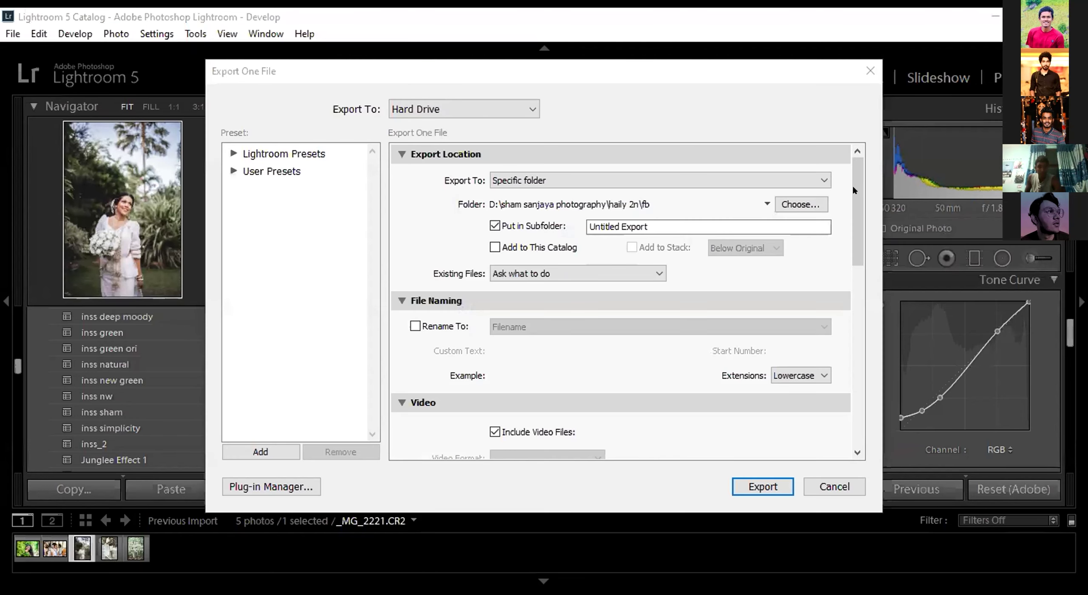
drag(853, 190, 853, 403)
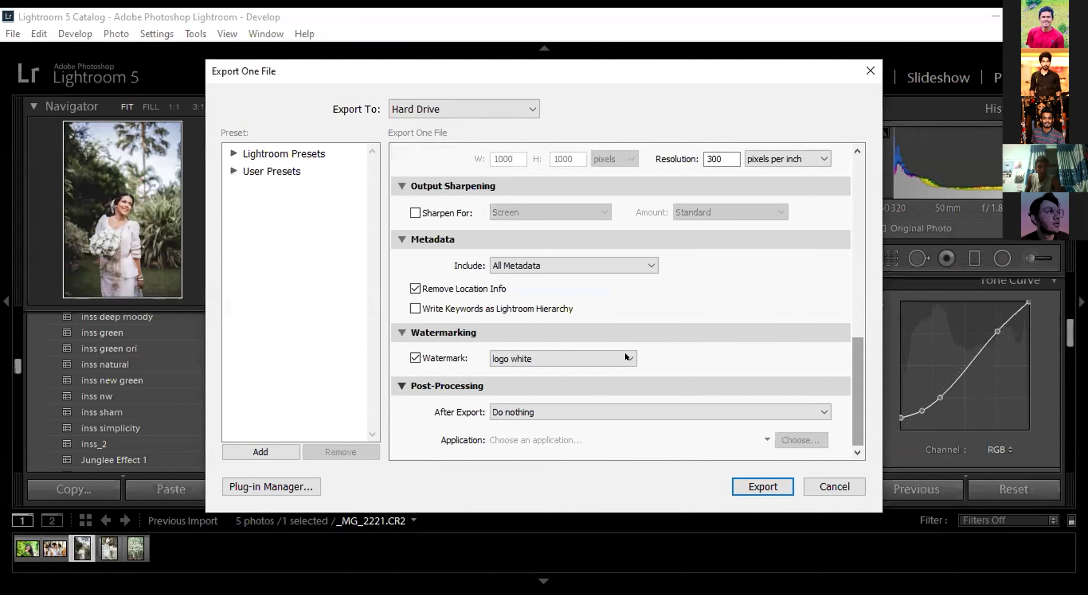
Choose Edit Watermarks from the Export dialog's watermark list to show the logo white preset.
click(625, 355)
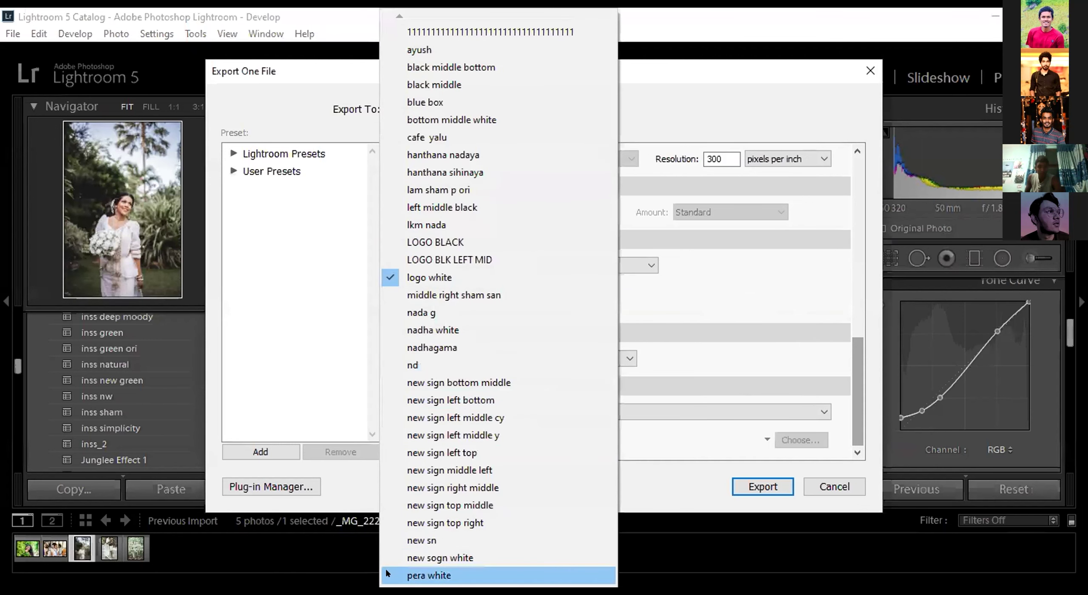
scroll(498, 298, down, 4)
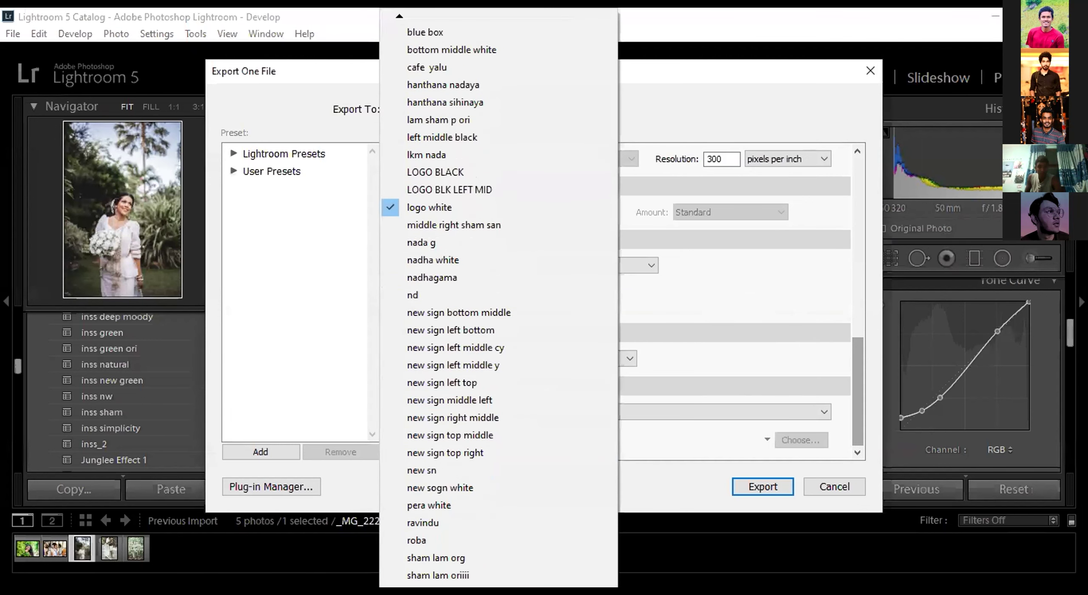
scroll(498, 297, down, 4)
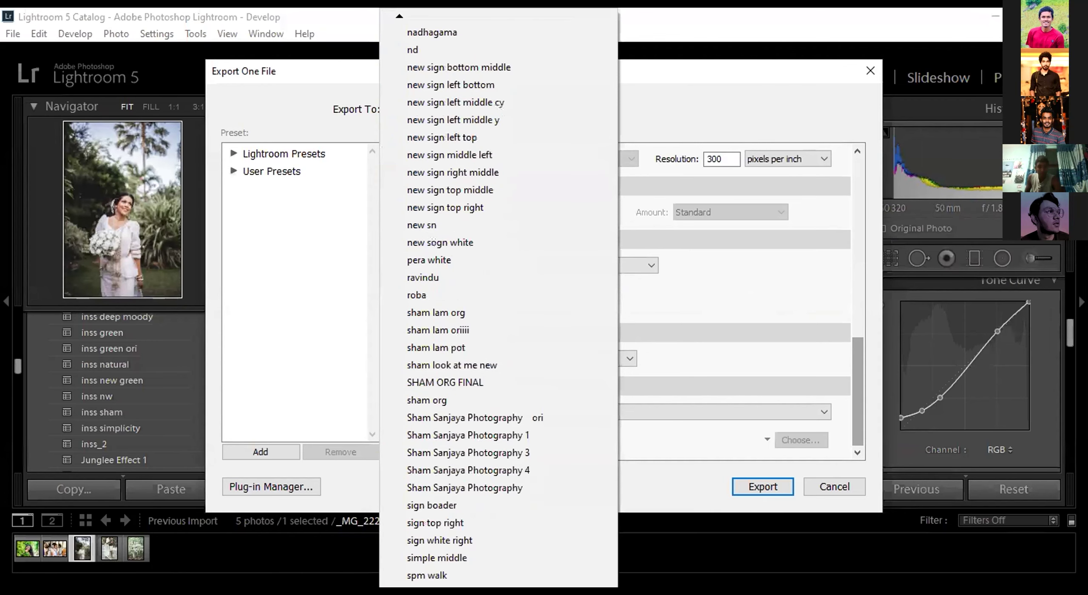
scroll(498, 583, down, 3)
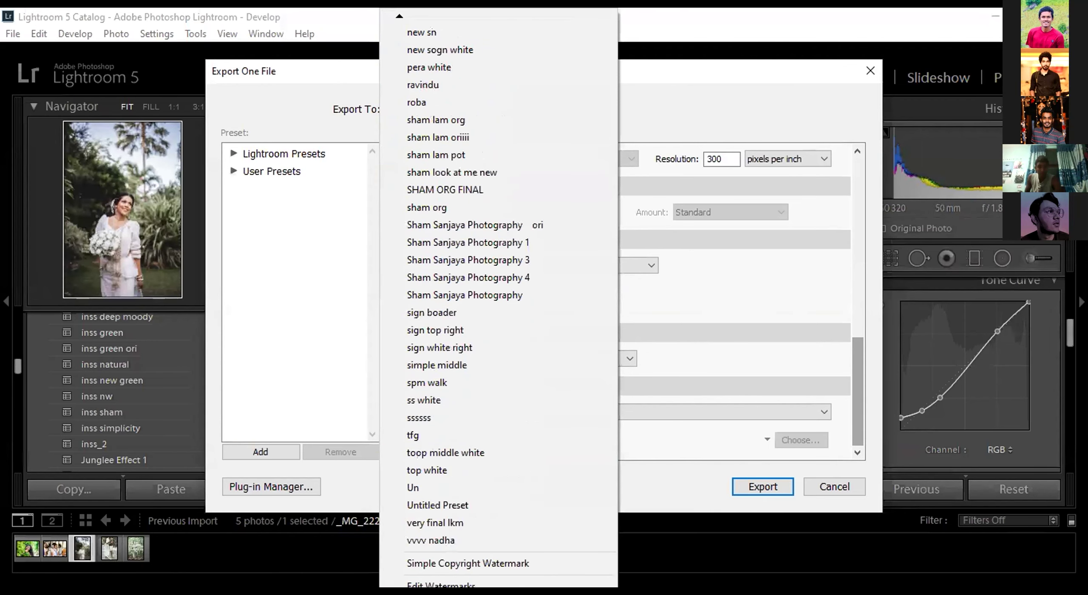
key(Escape)
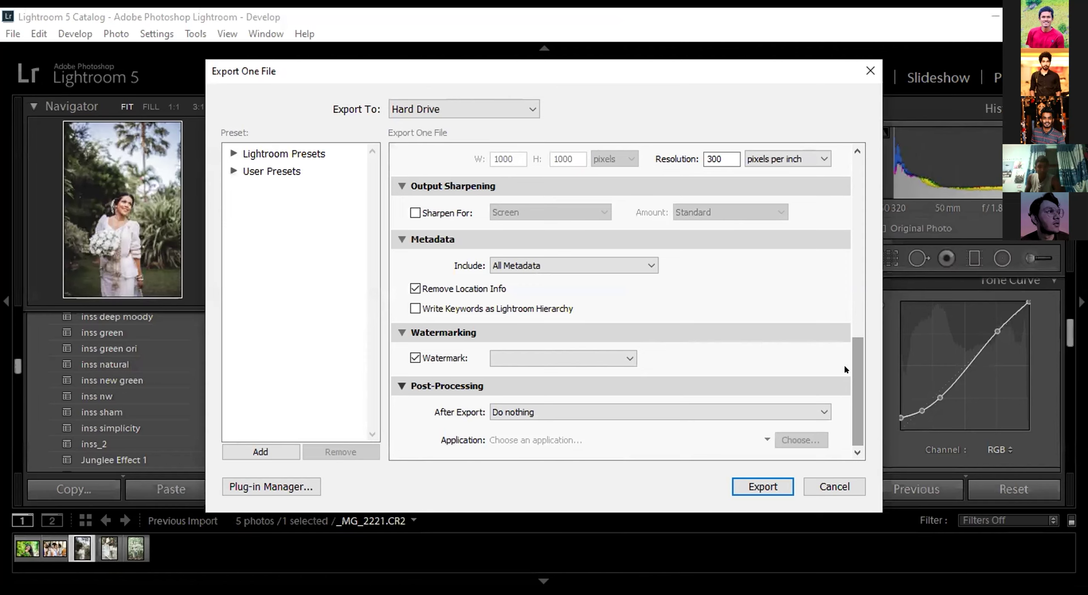
key(Return)
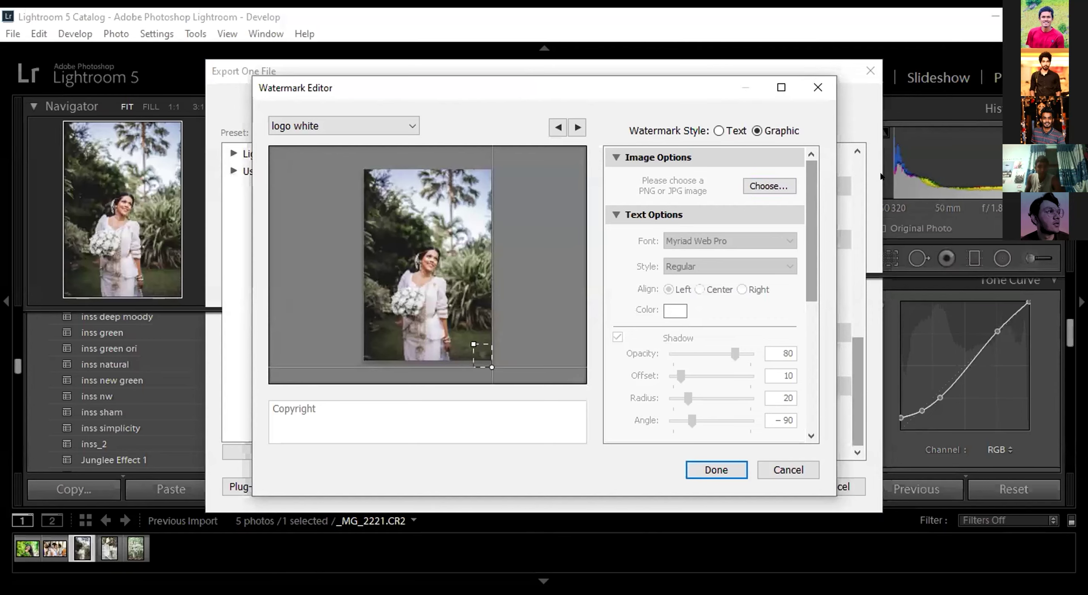
Make the watermark text reading 'inss simplicity' and lower its shadow opacity to 76.
click(719, 131)
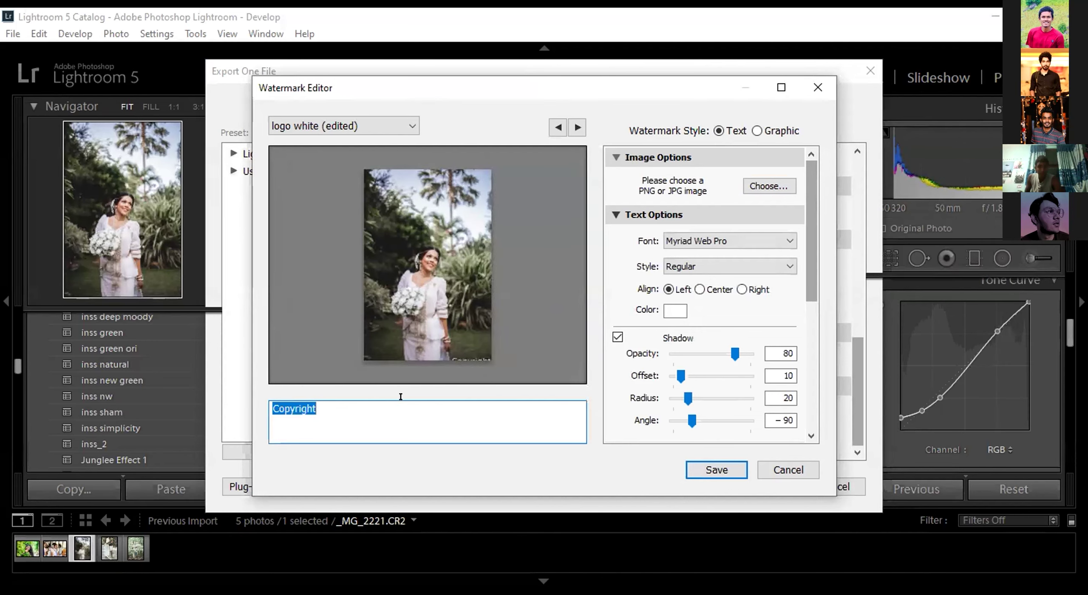
key(BackSpace)
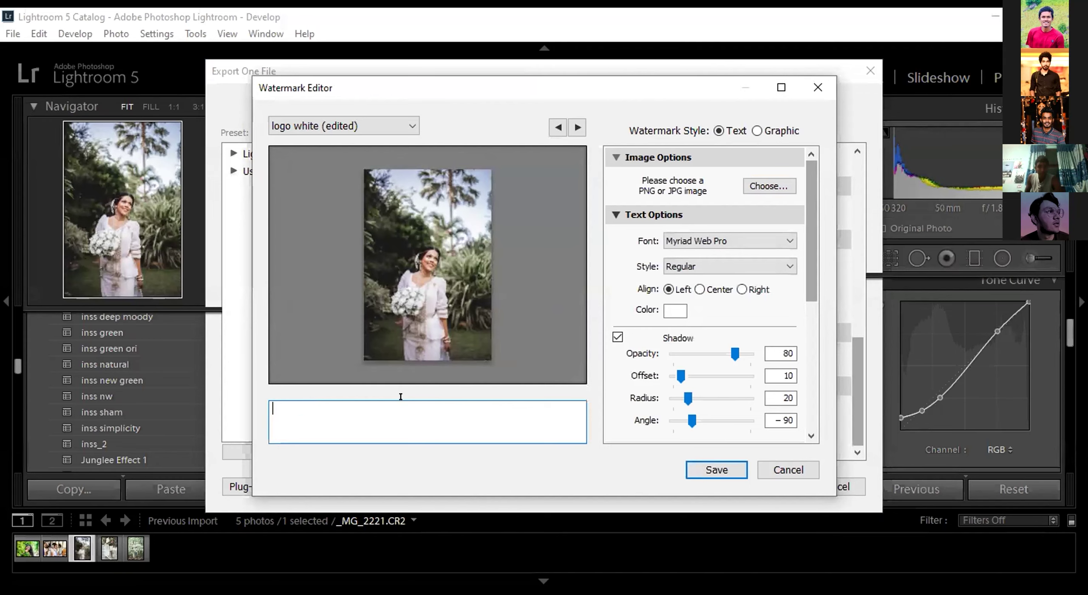
text(inss simplicity)
scroll(806, 238, down, 3)
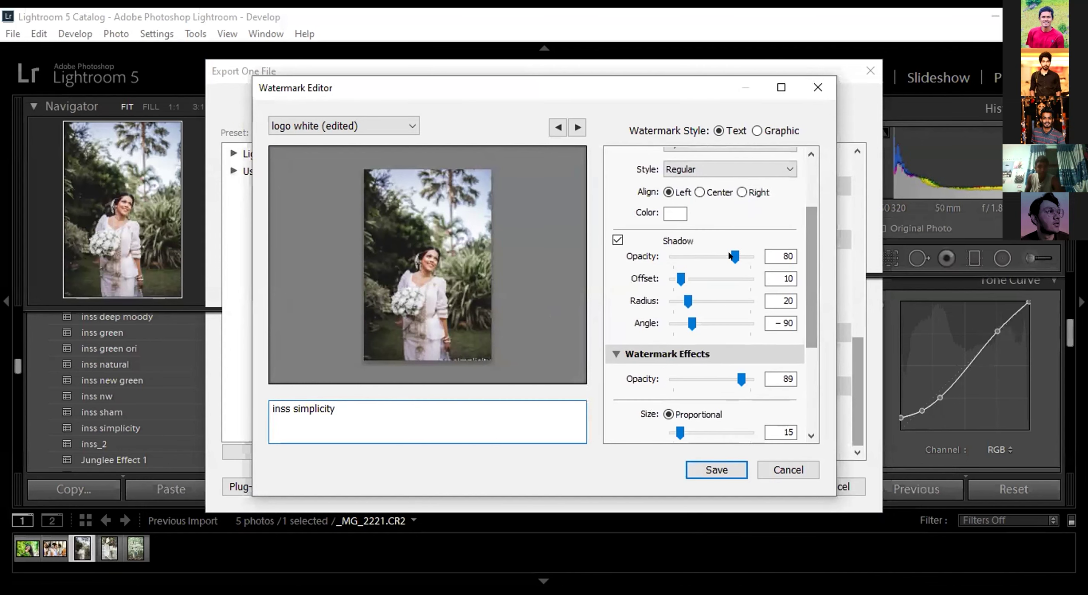
drag(729, 255, 727, 254)
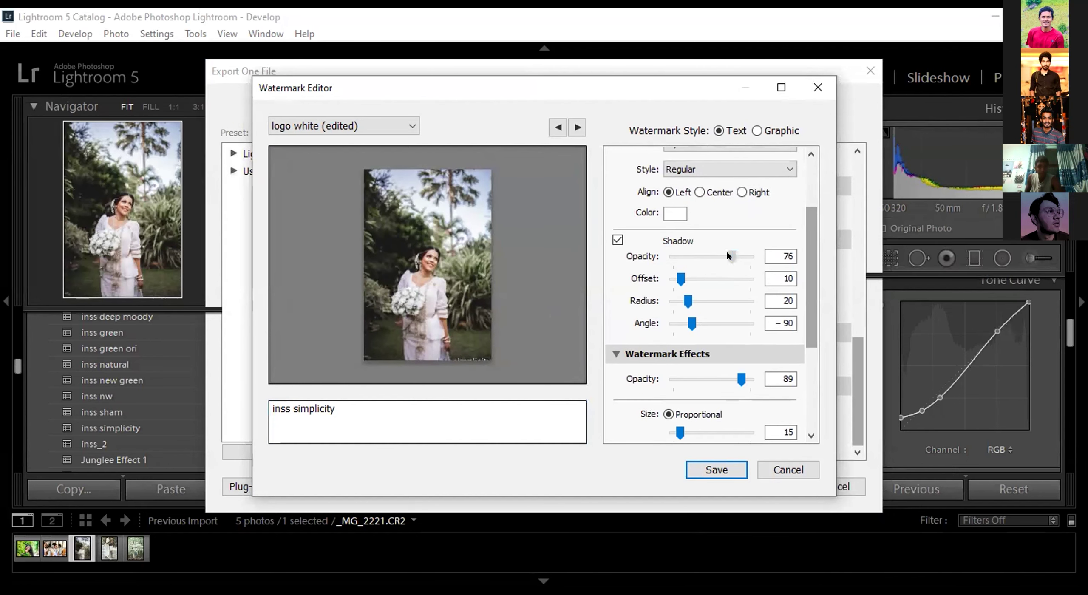
Adjust the horizontal offset, shrink the text size from 15 to 9, and lower overall opacity.
scroll(804, 255, down, 4)
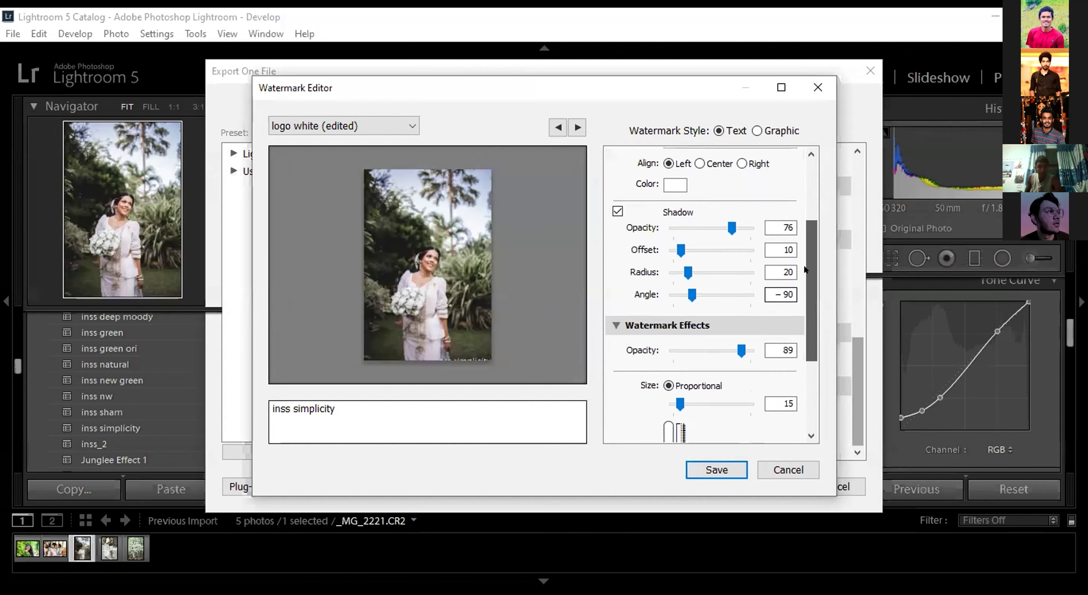
scroll(804, 304, down, 1)
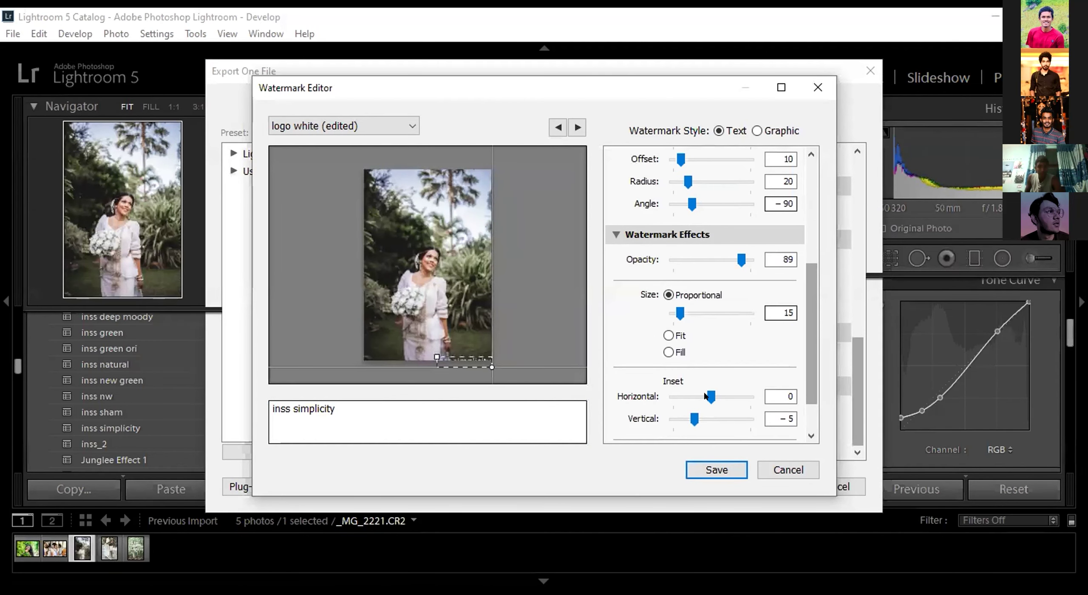
drag(702, 396, 705, 414)
drag(675, 304, 668, 305)
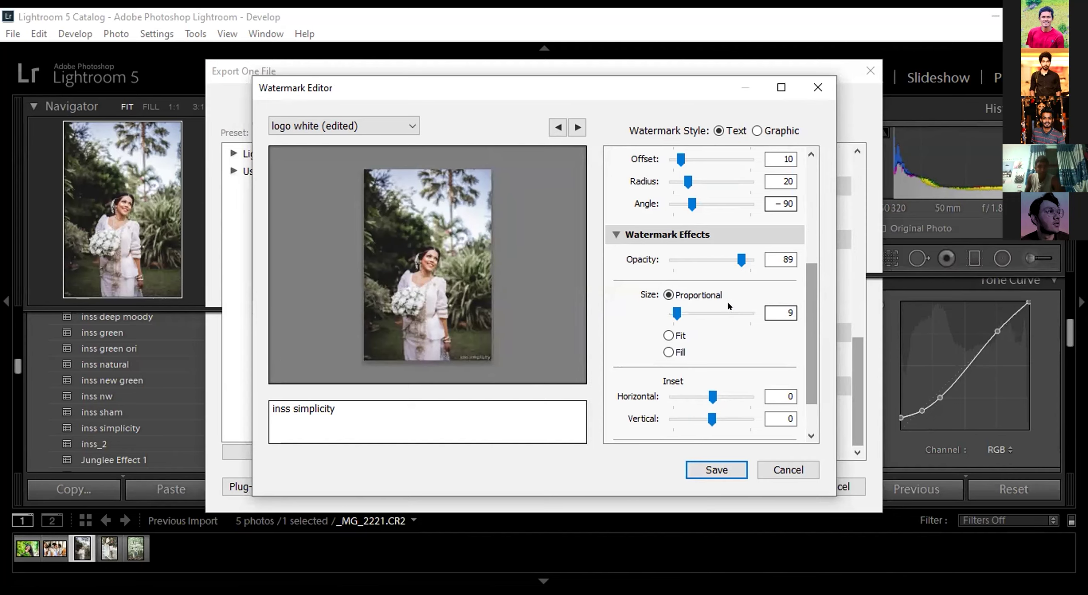
mouse_move(728, 252)
mouse_down()
mouse_move(717, 252)
mouse_move(726, 253)
mouse_up()
drag(807, 313, 805, 177)
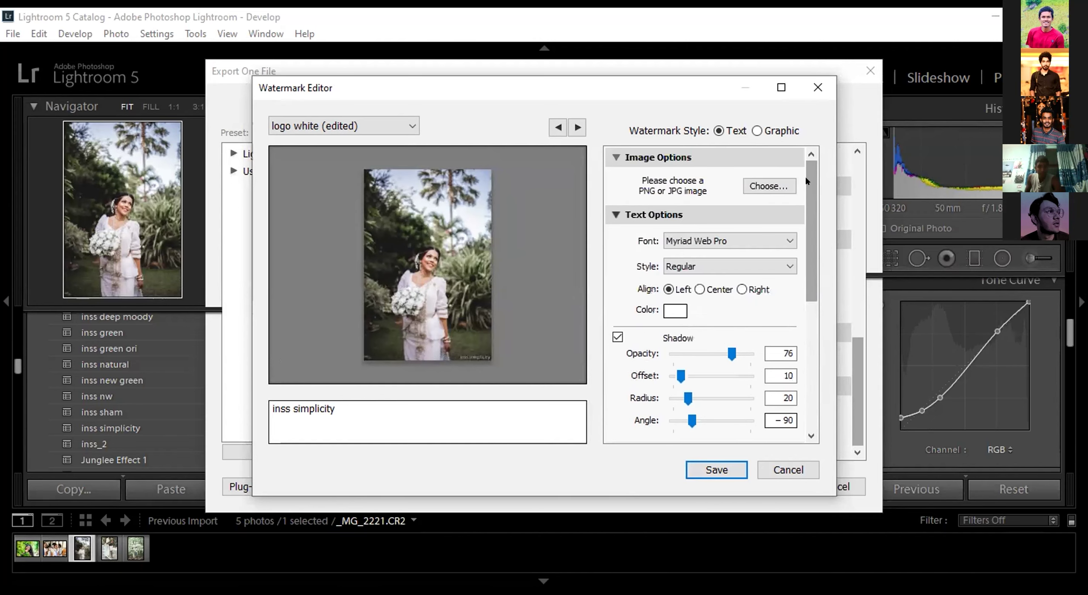
Browse the font list and keep Myriad Web Pro Regular for the watermark text.
click(705, 241)
drag(801, 303, 793, 199)
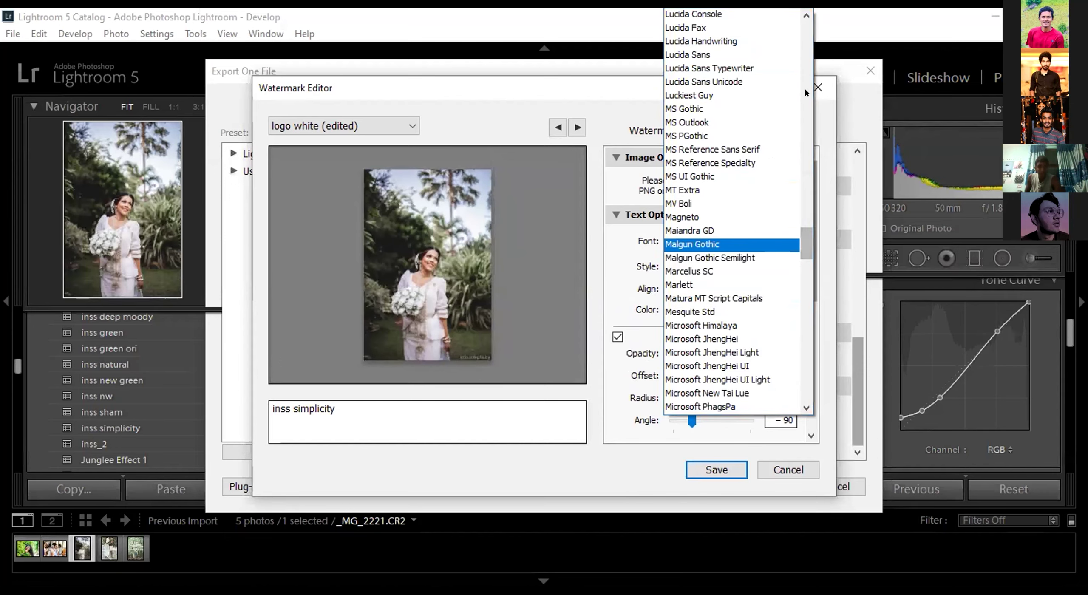
drag(804, 241, 796, 385)
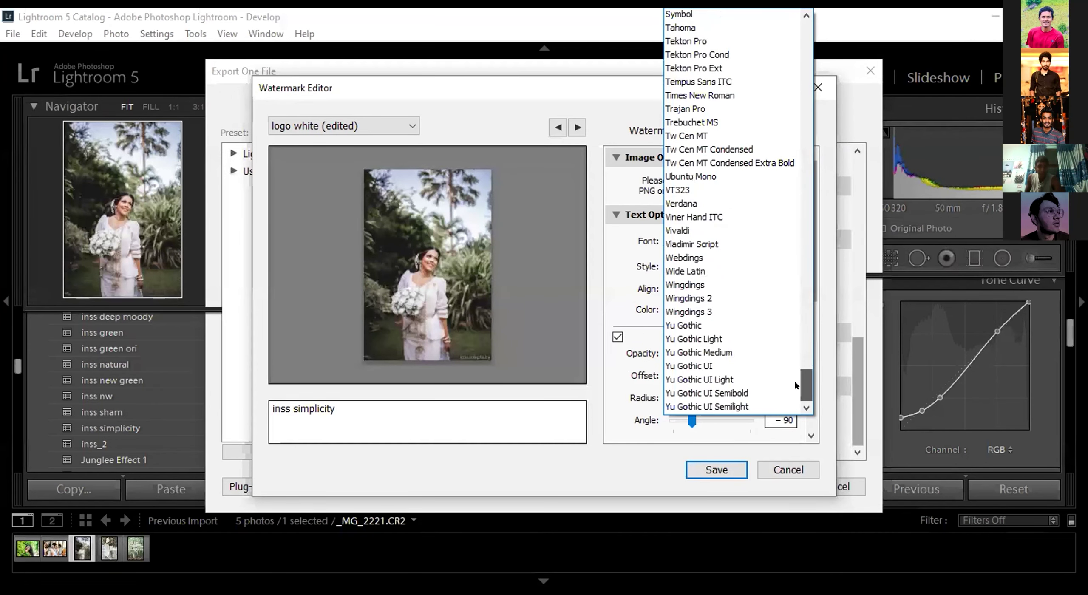
click(806, 16)
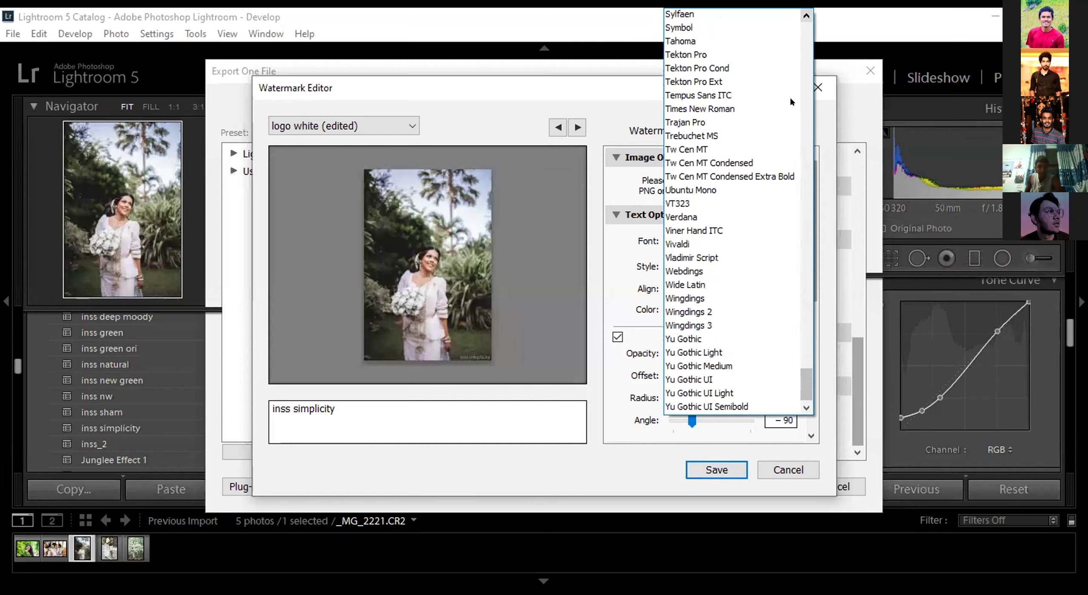
click(805, 408)
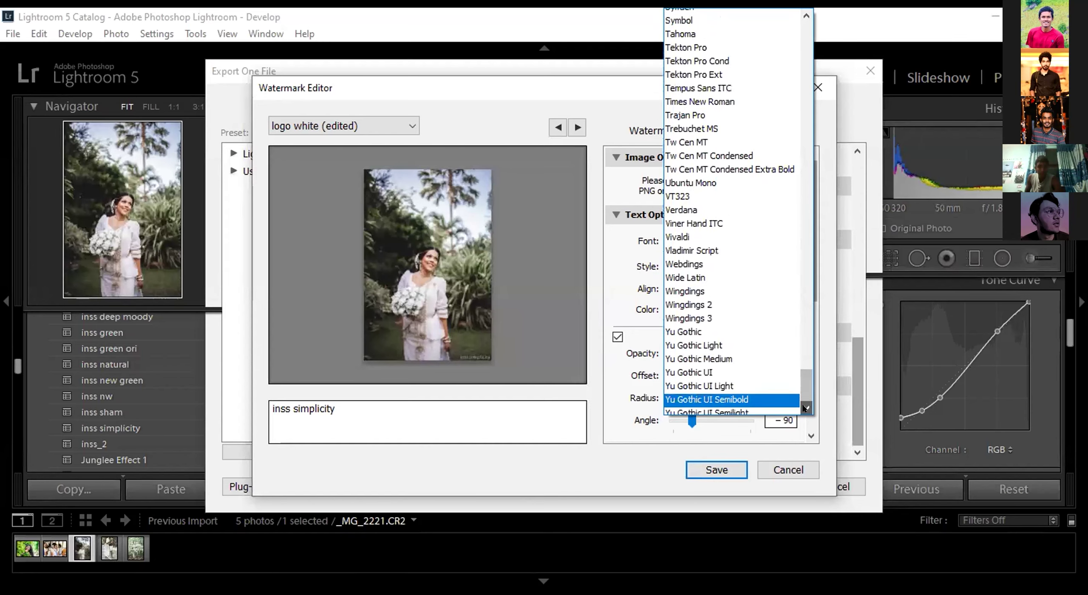
click(500, 95)
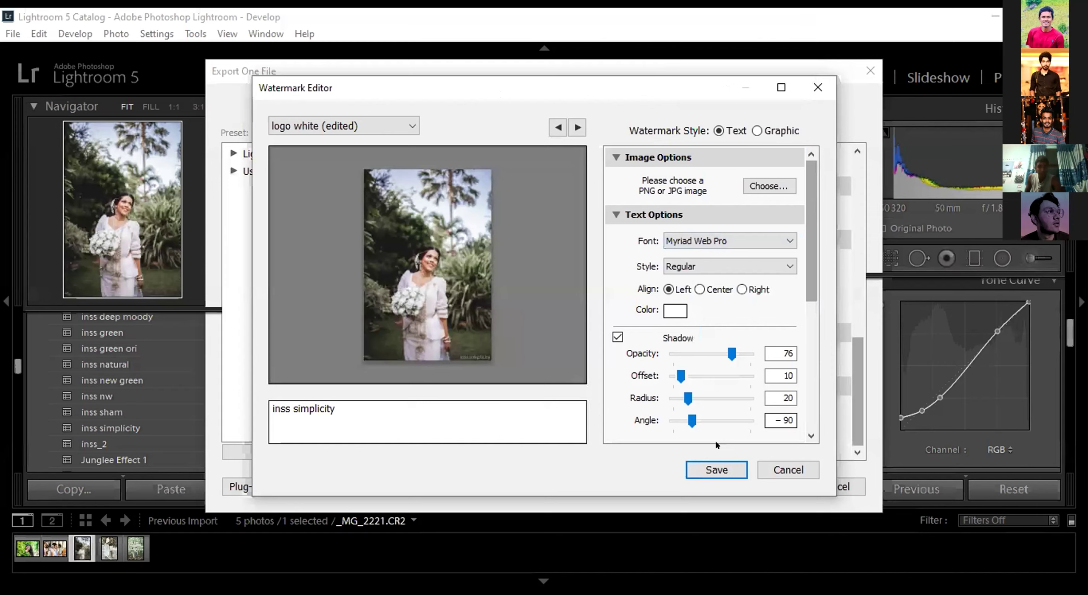
Save the edited watermark as preset 'ggfff' and check it in the Watermark list.
scroll(806, 226, down, 6)
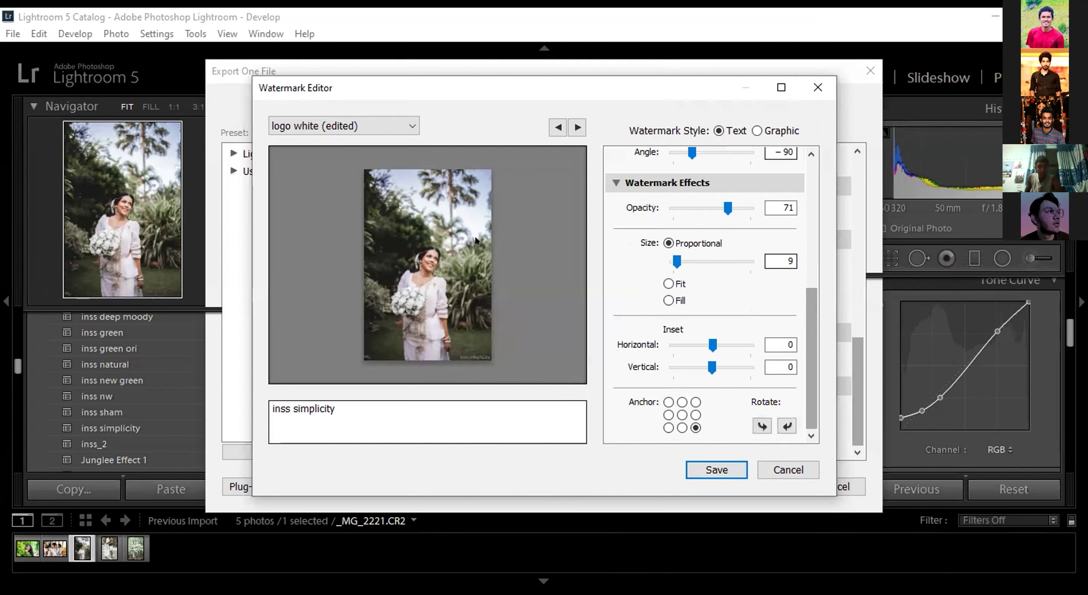
click(693, 469)
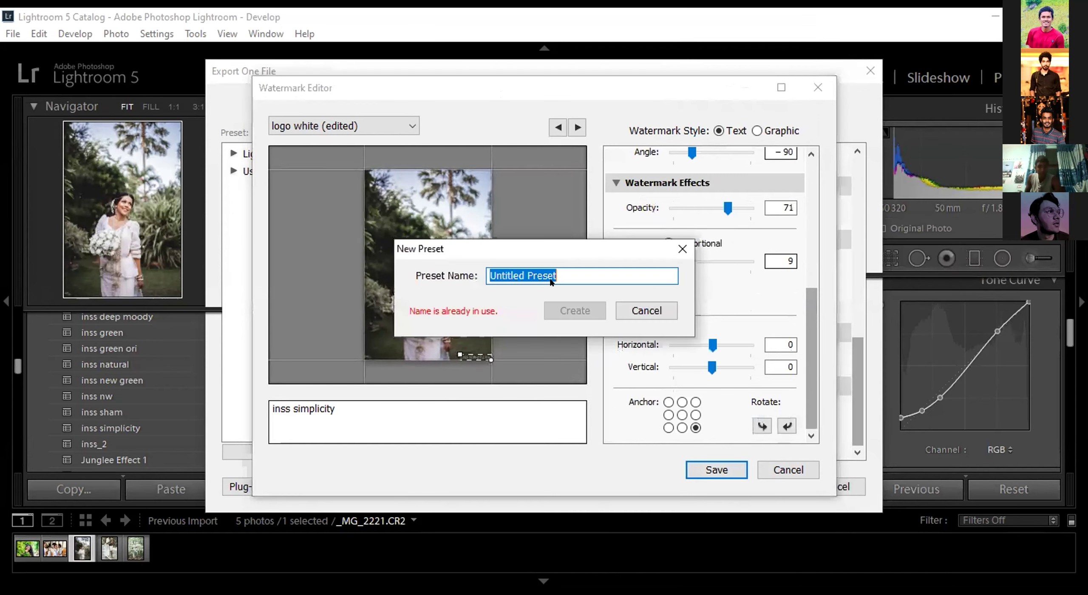
text(ggfff)
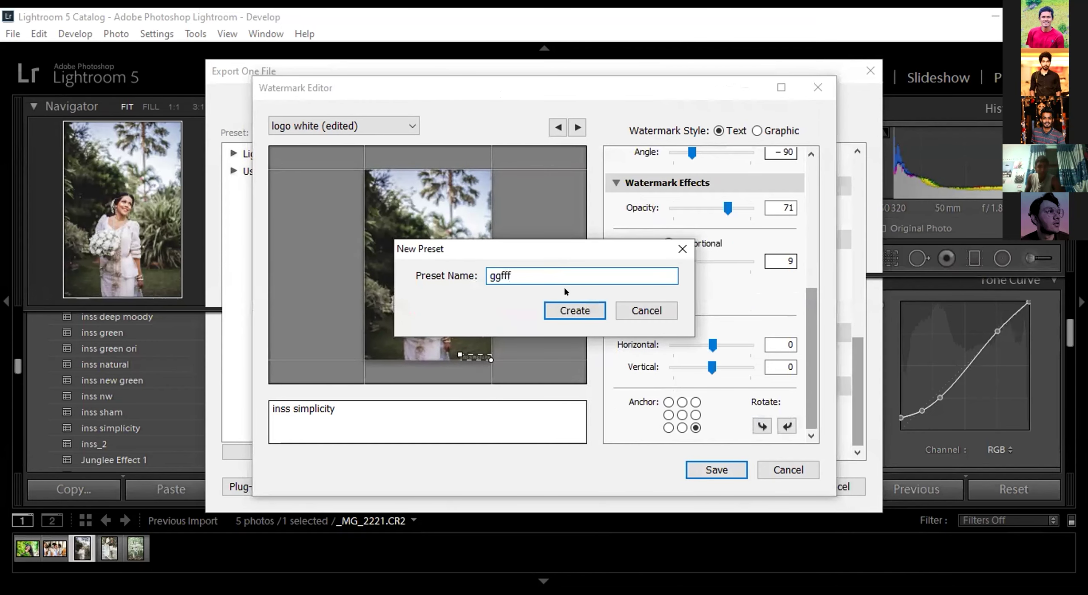
click(566, 306)
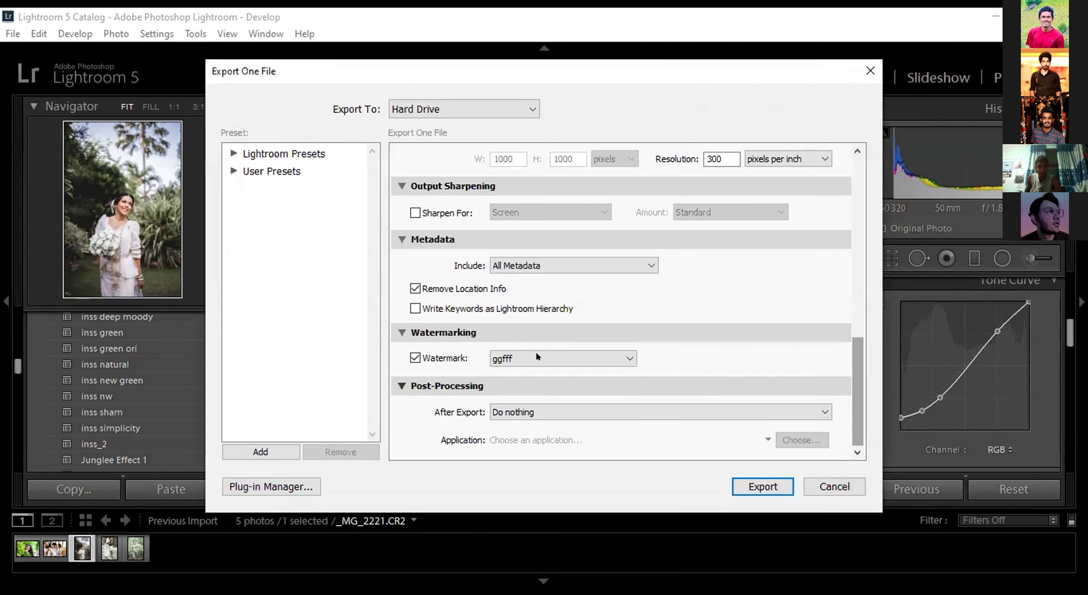
click(536, 357)
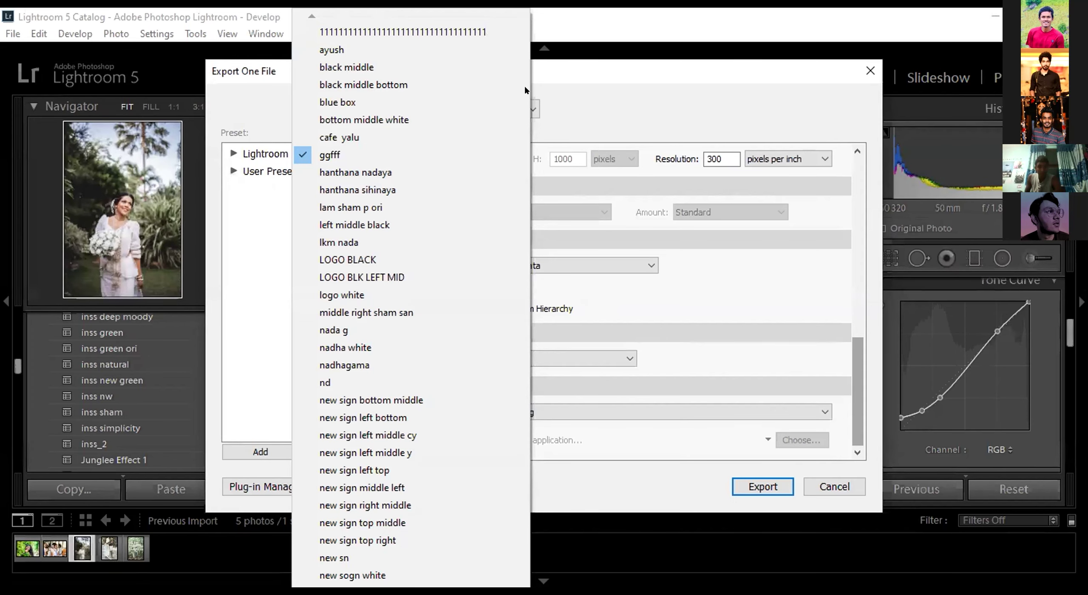
key(Escape)
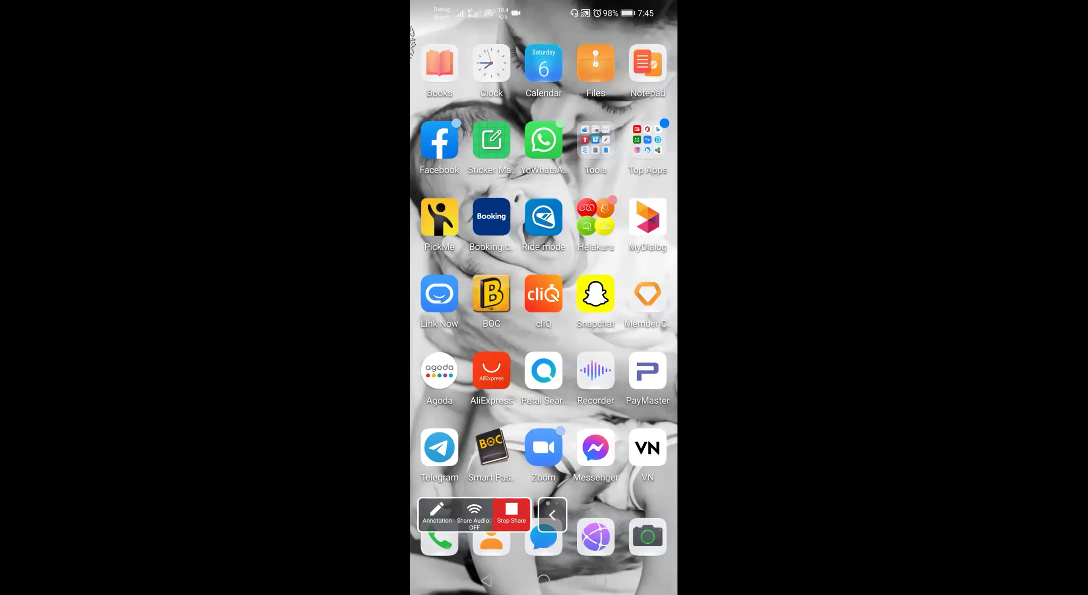
Swipe the Android home screen left to open Lightroom mobile's Library.
scroll(544, 297, left, 2)
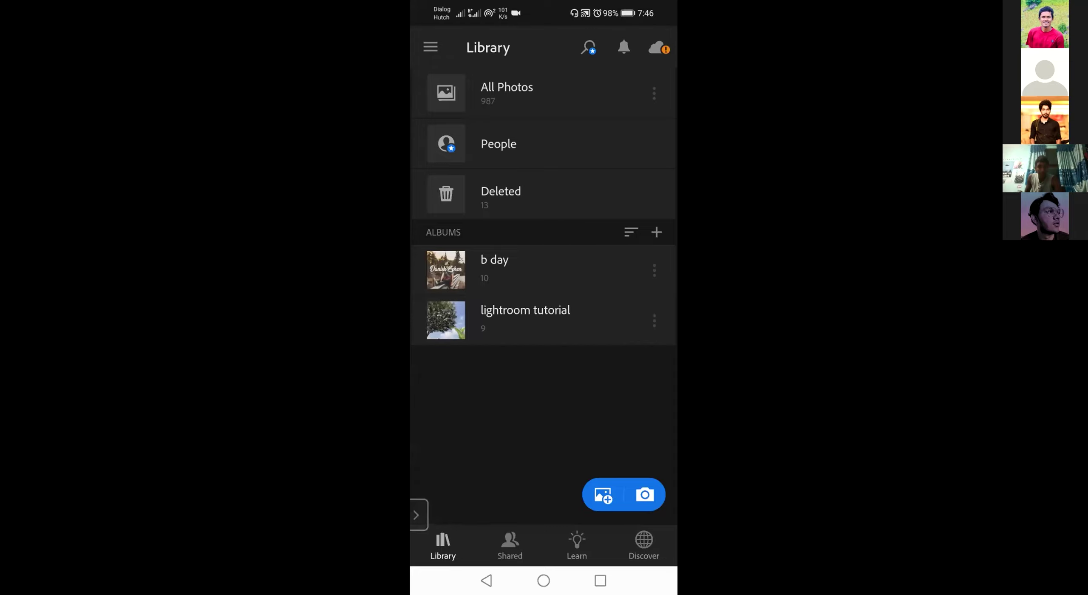
Open the lightroom tutorial album and load the beach-and-boat photo into Edit.
click(544, 320)
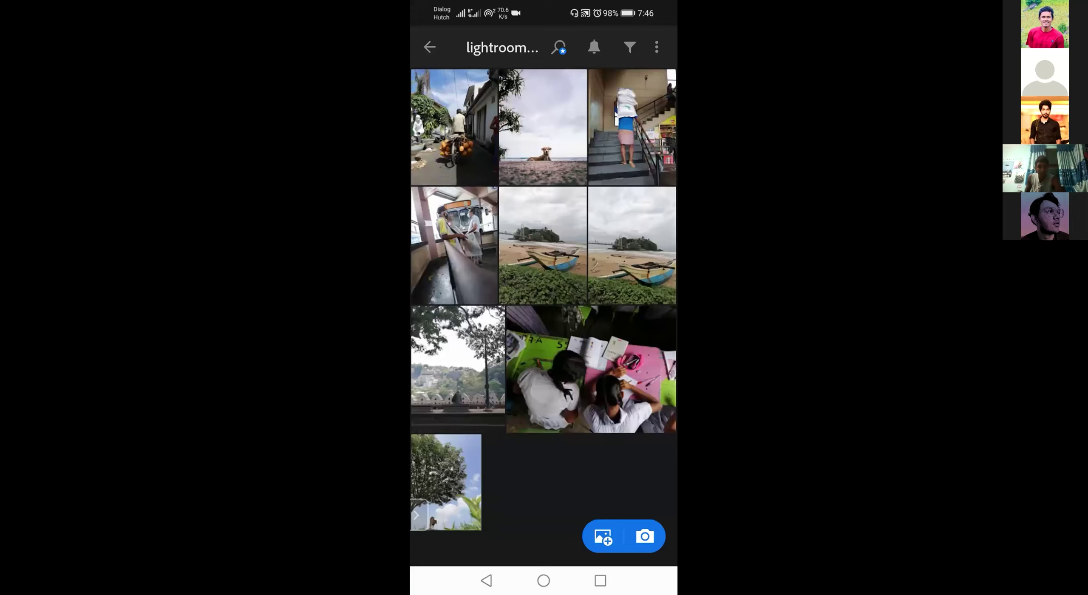
click(632, 245)
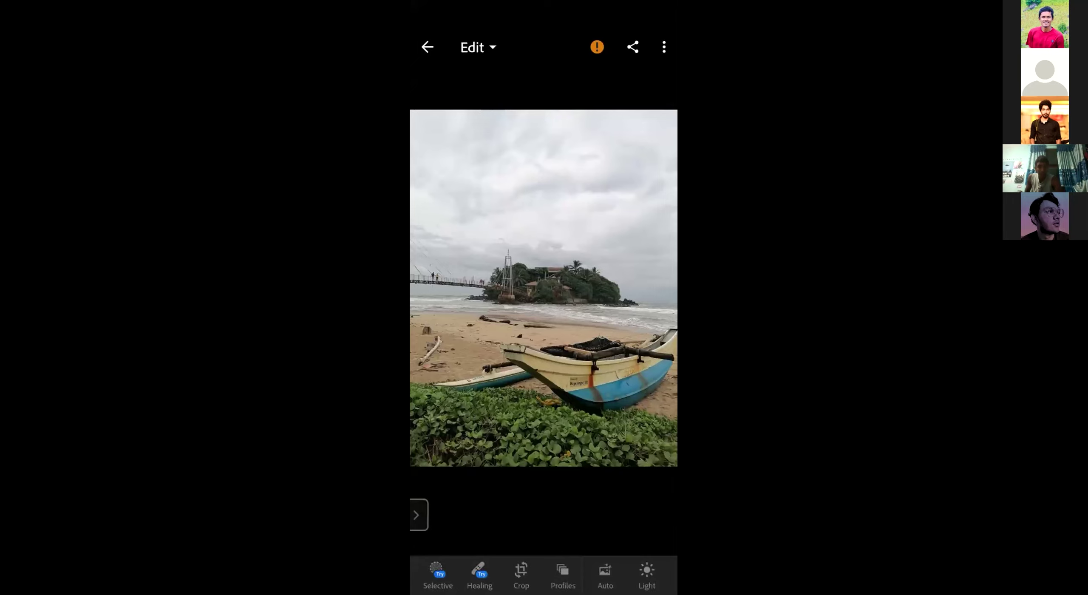
scroll(543, 575, right, 10)
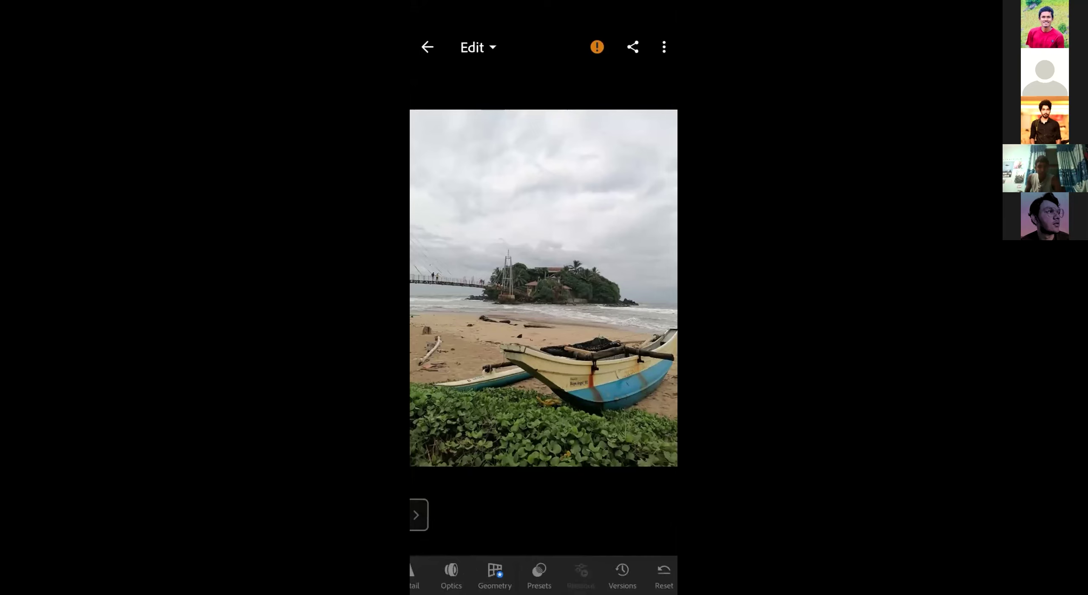
scroll(543, 576, left, 10)
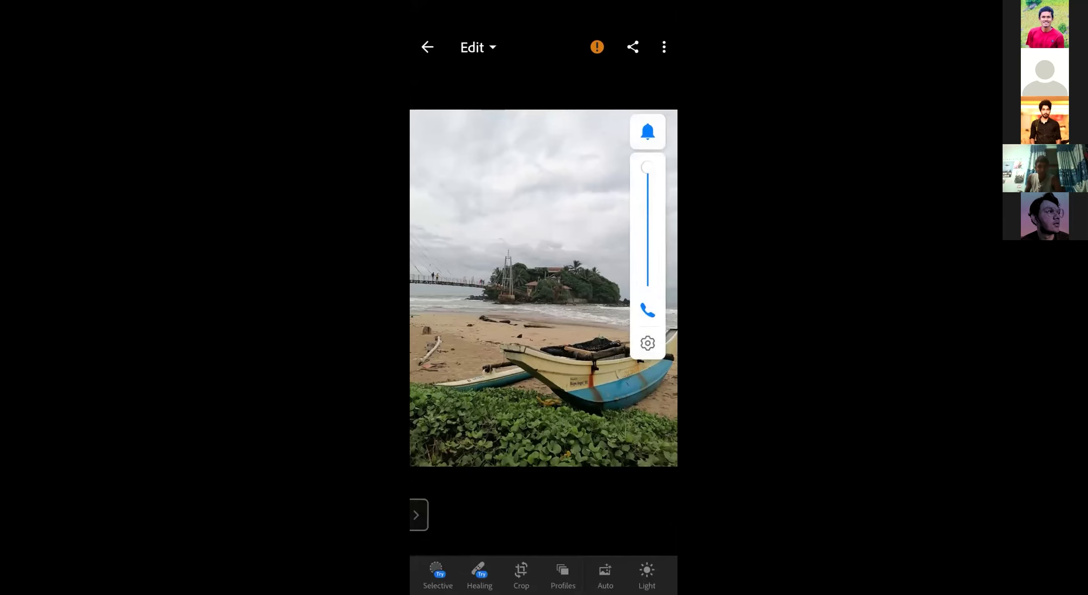
click(477, 47)
key(Escape)
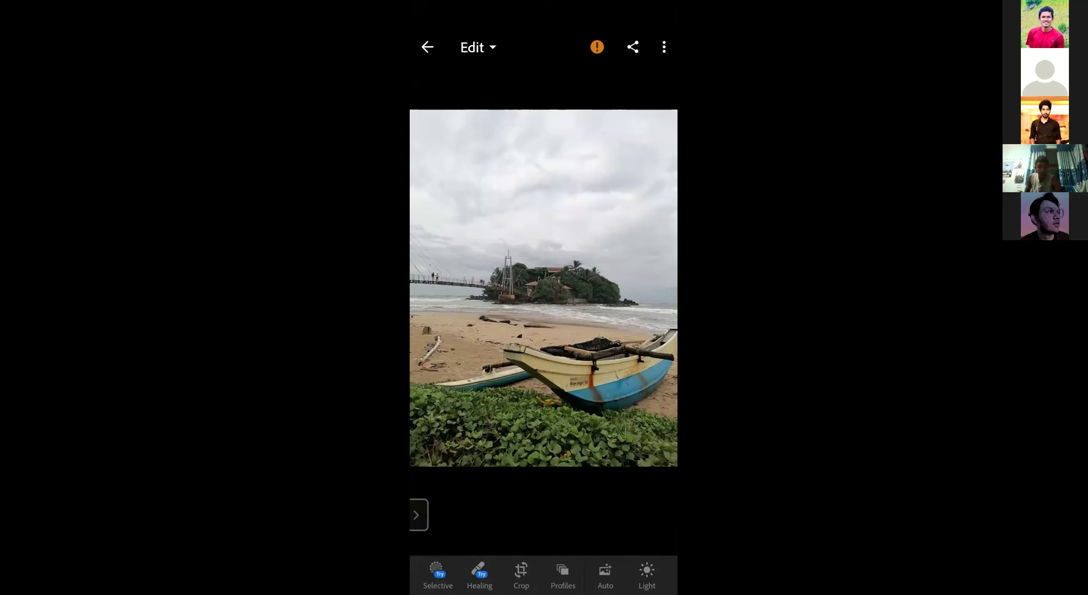
scroll(544, 576, right, 5)
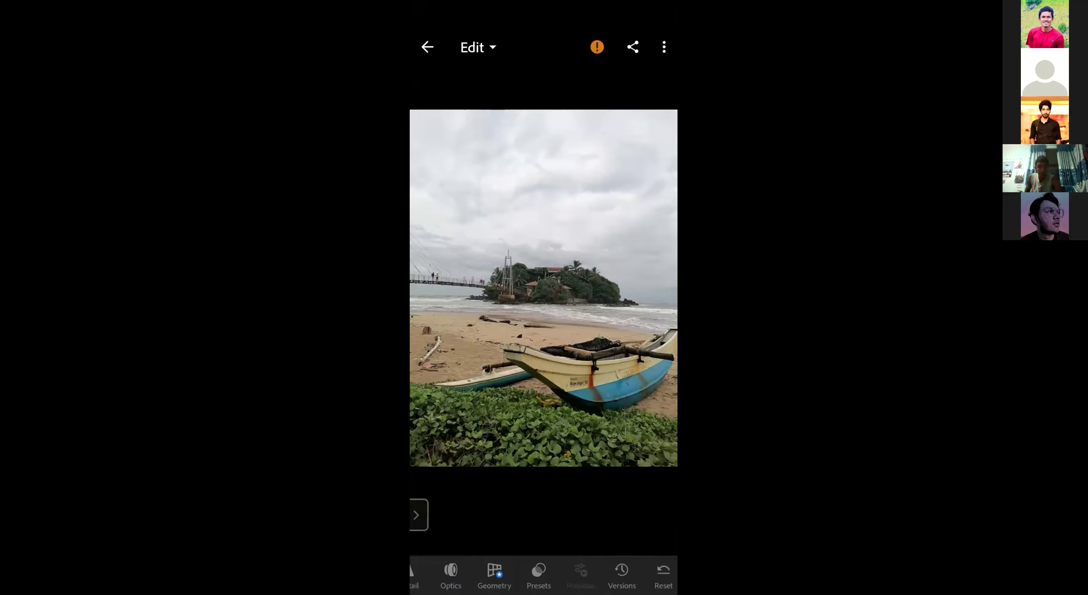
scroll(543, 576, left, 1)
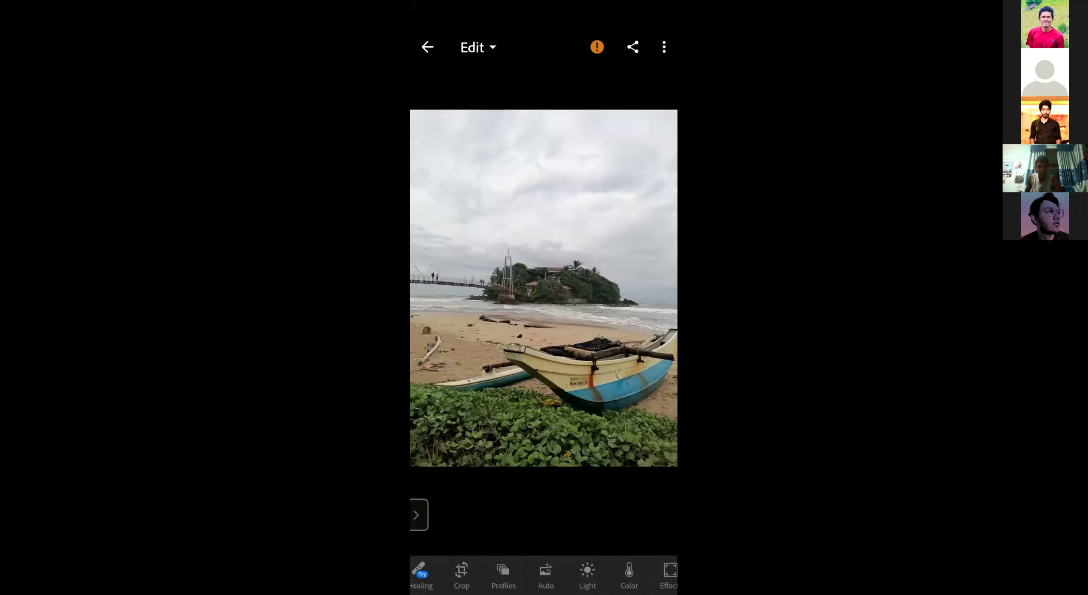
scroll(544, 575, left, 2)
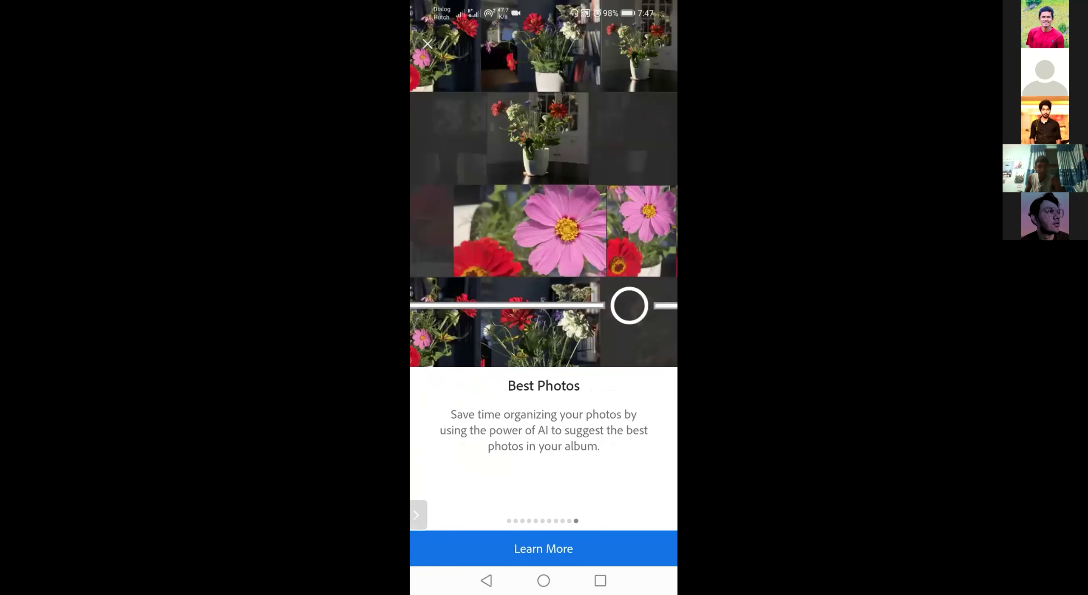
click(486, 581)
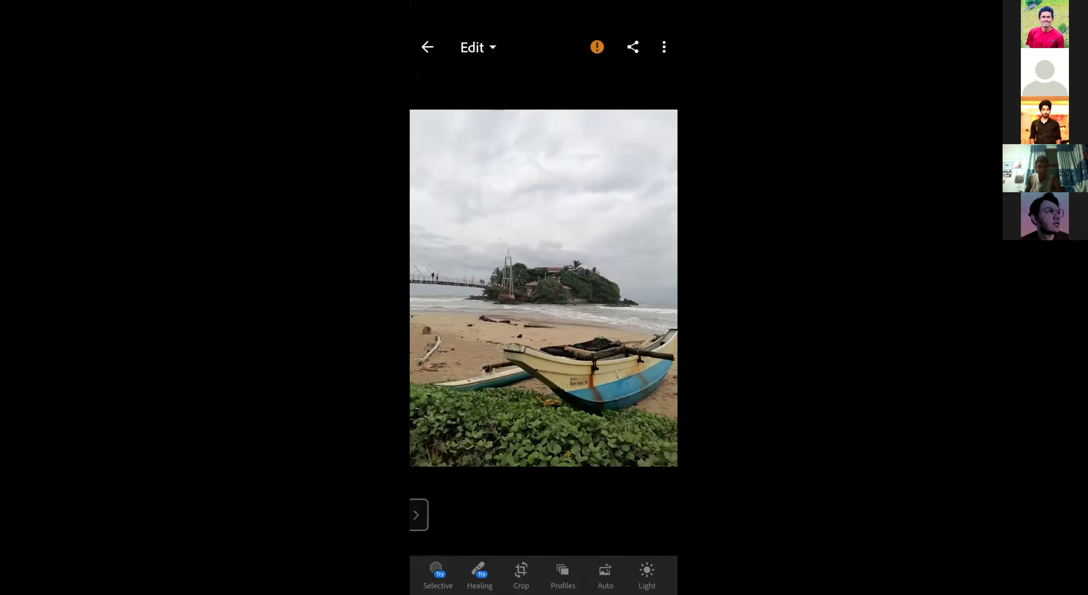
scroll(543, 575, right, 10)
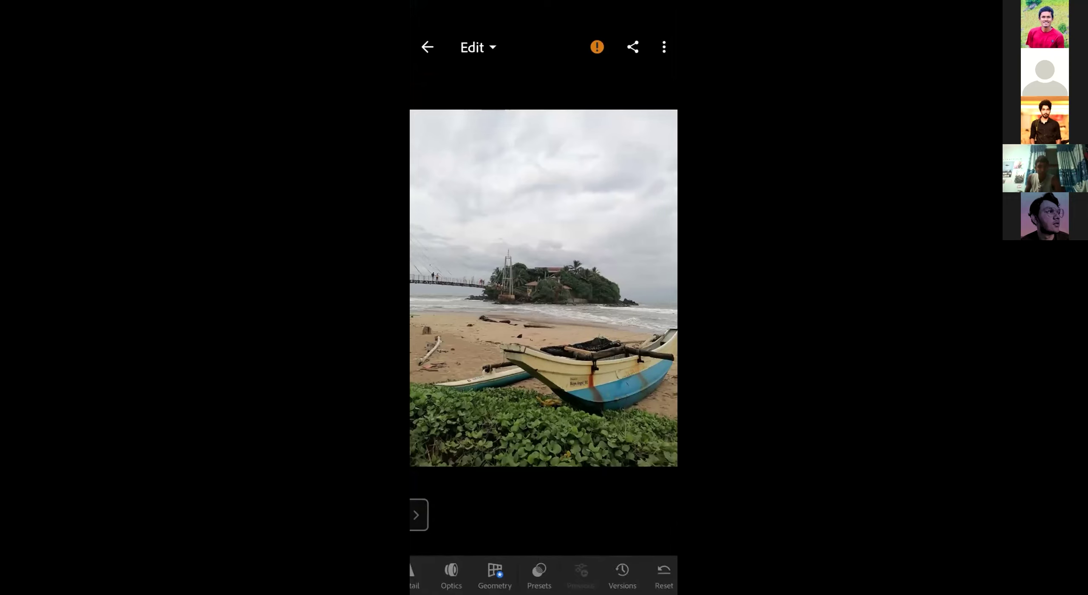
scroll(543, 574, left, 10)
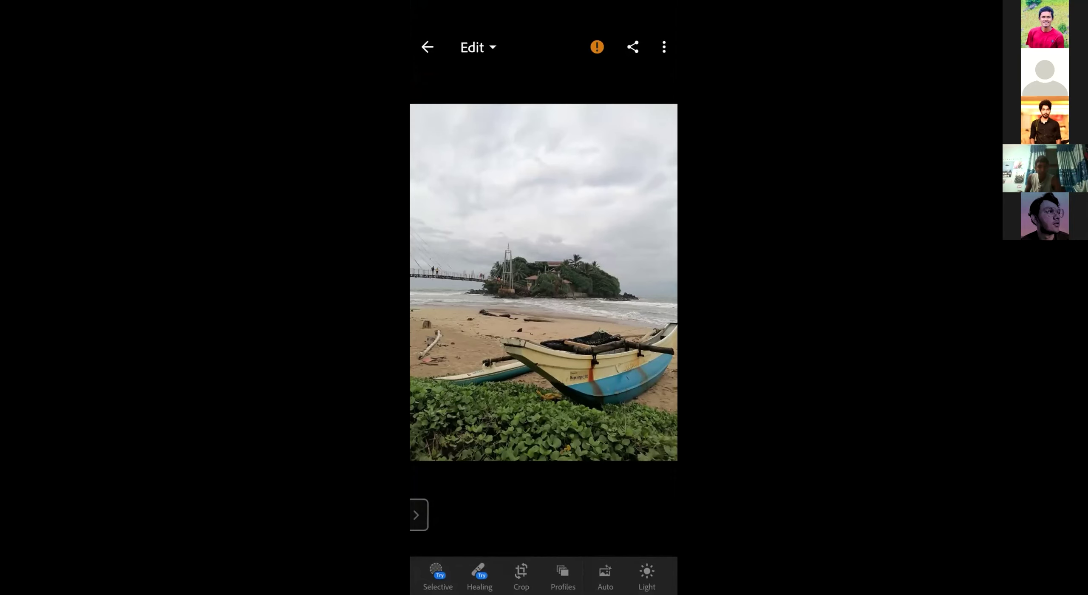
Preview the Modern 04, Modern 10, Vintage 02, Color and Monochrome profiles on the photo.
click(562, 574)
scroll(543, 554, right, 10)
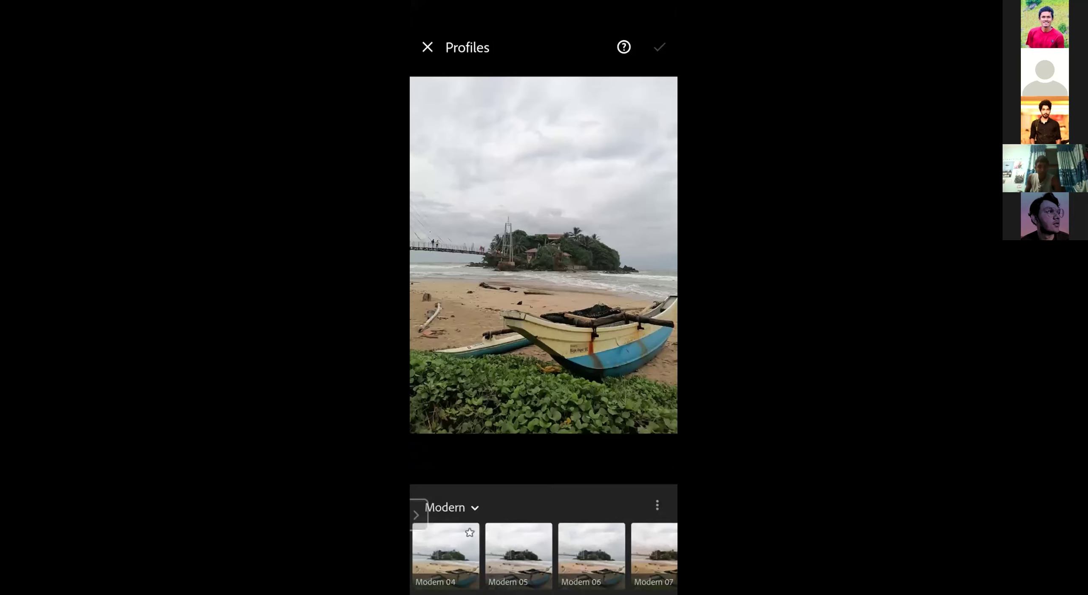
scroll(544, 556, right, 5)
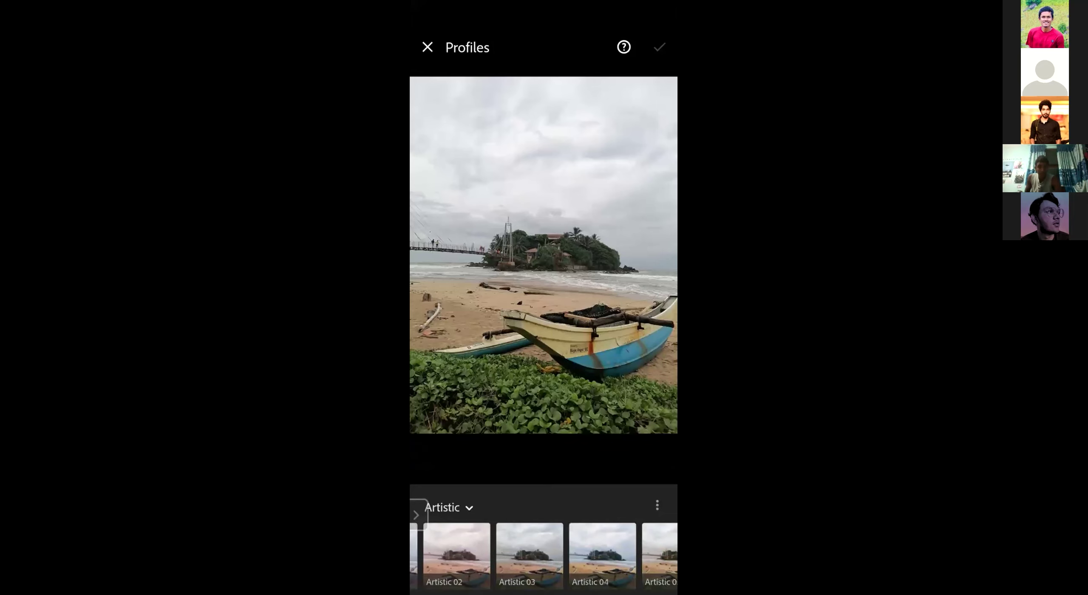
scroll(543, 556, right, 10)
click(424, 557)
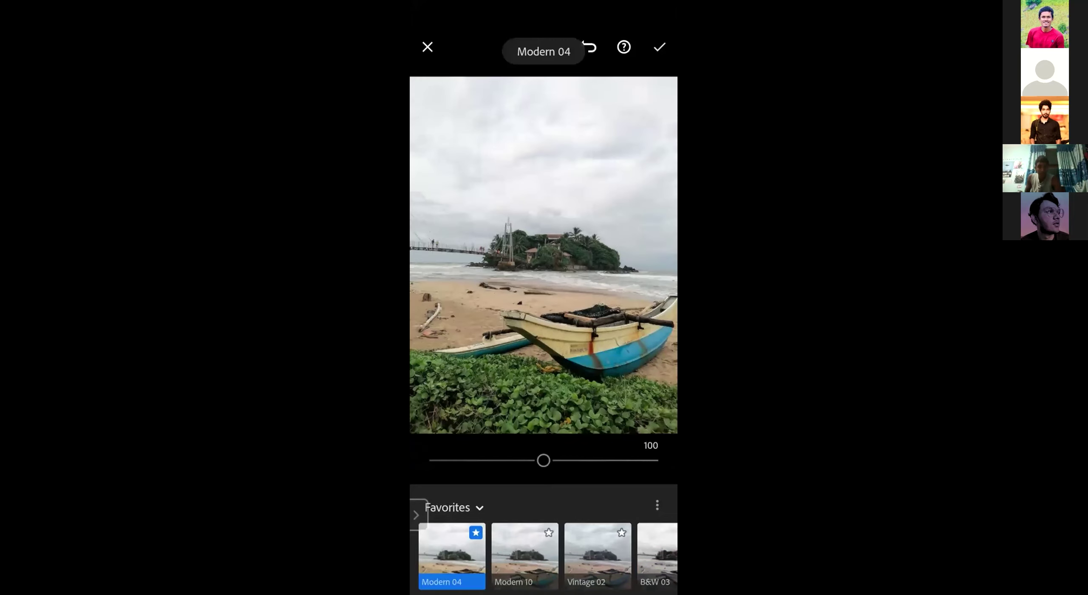
click(524, 556)
click(598, 556)
click(538, 556)
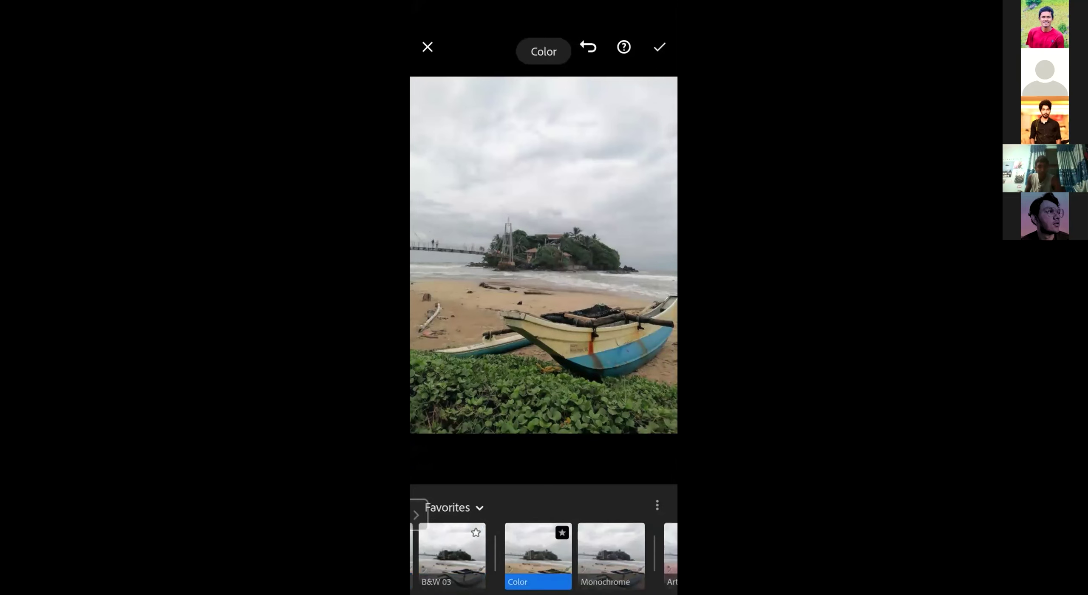
click(611, 555)
Preview Artistic 03 and Artistic 05, then close Profiles leaving the Color profile.
scroll(543, 556, right, 5)
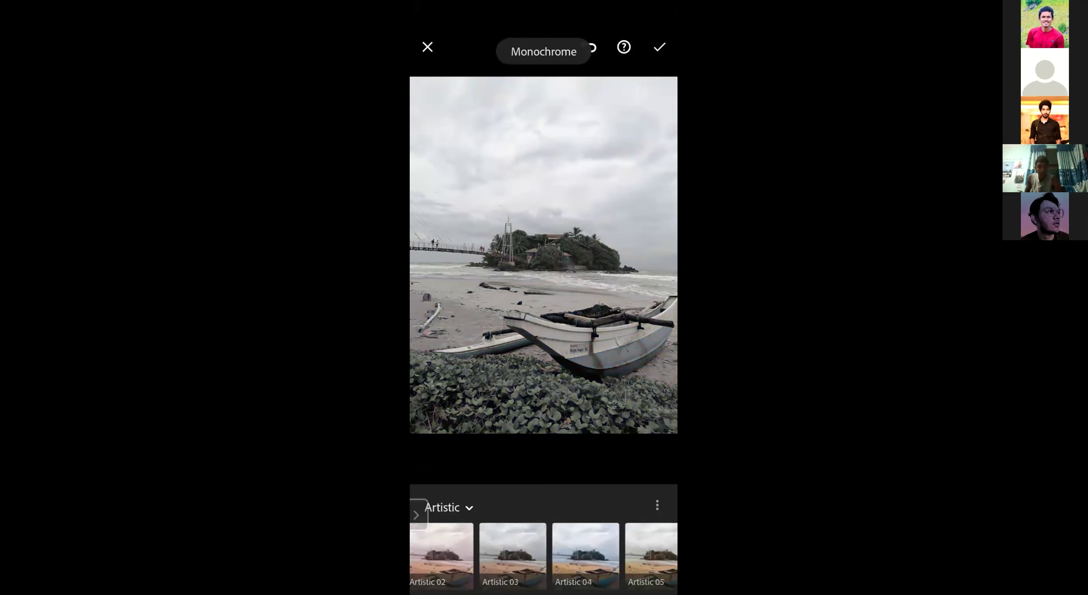
click(558, 556)
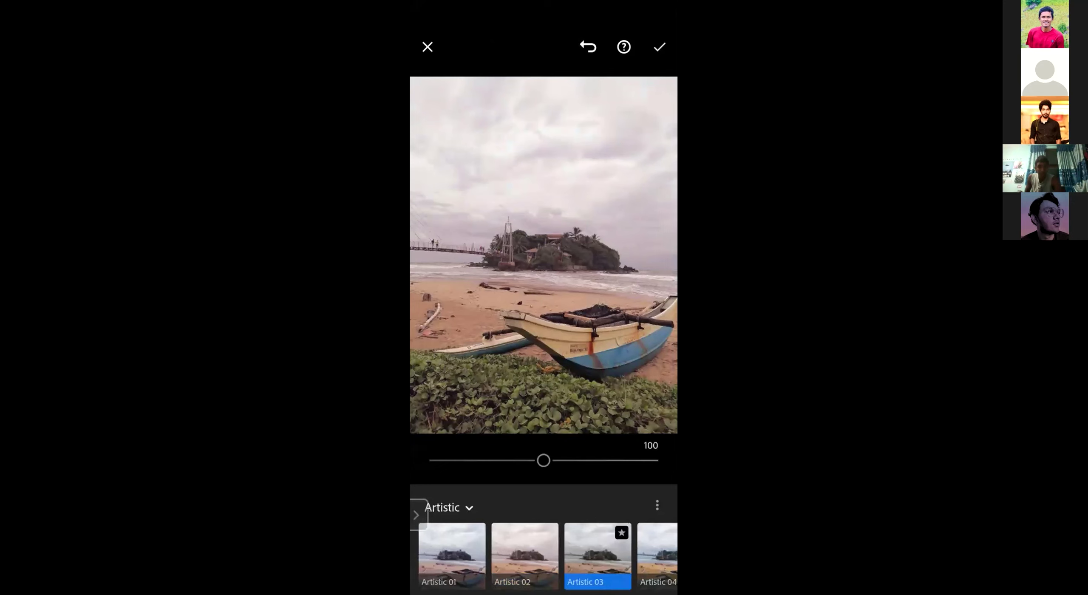
scroll(543, 556, right, 1)
click(523, 553)
scroll(543, 555, right, 3)
scroll(544, 556, right, 5)
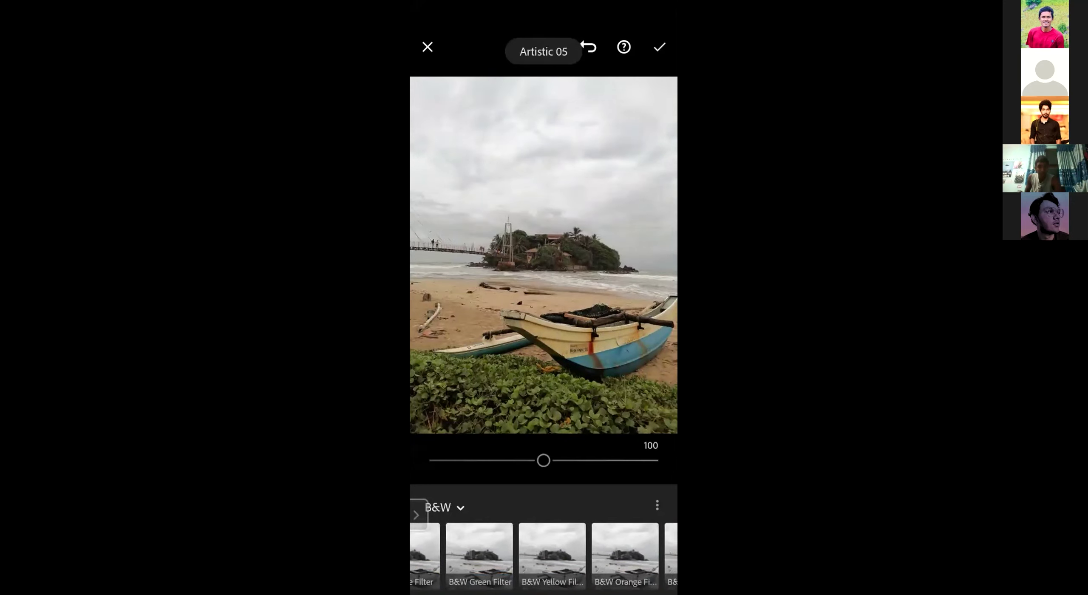
click(660, 47)
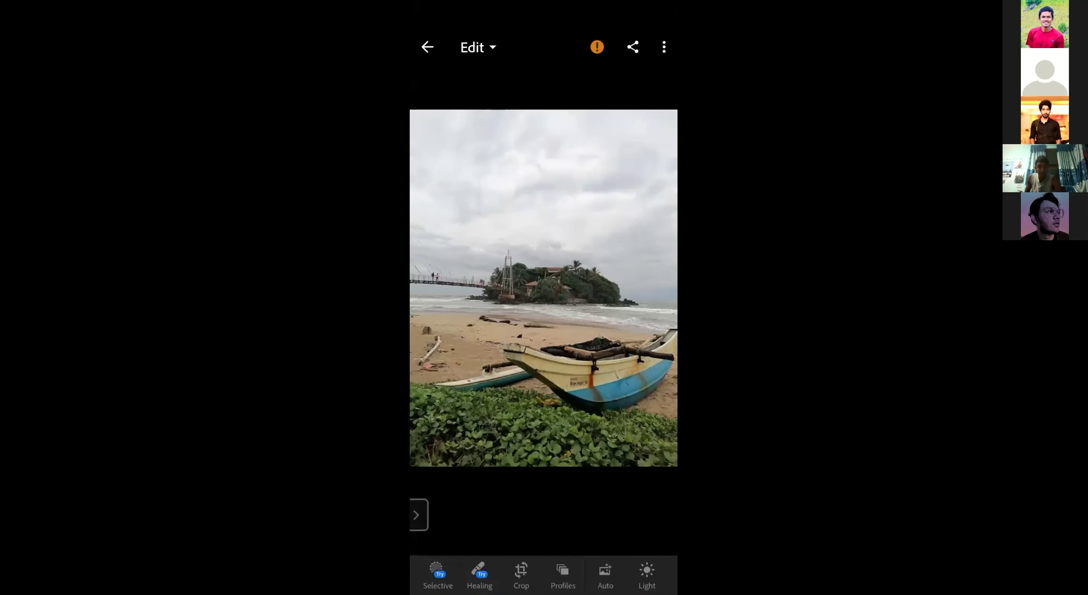
click(562, 573)
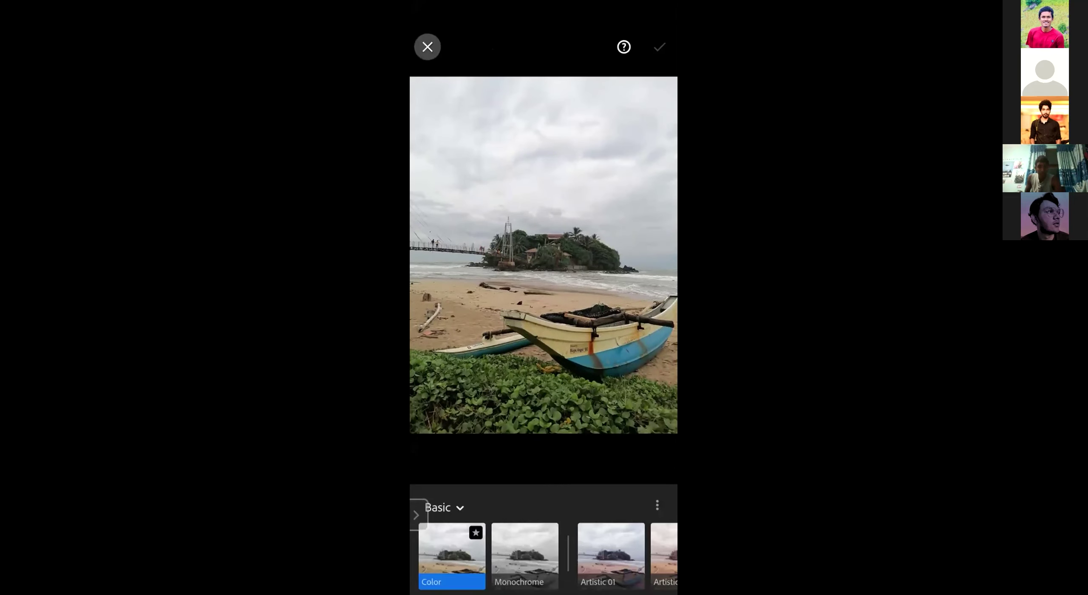
click(427, 47)
scroll(543, 574, right, 3)
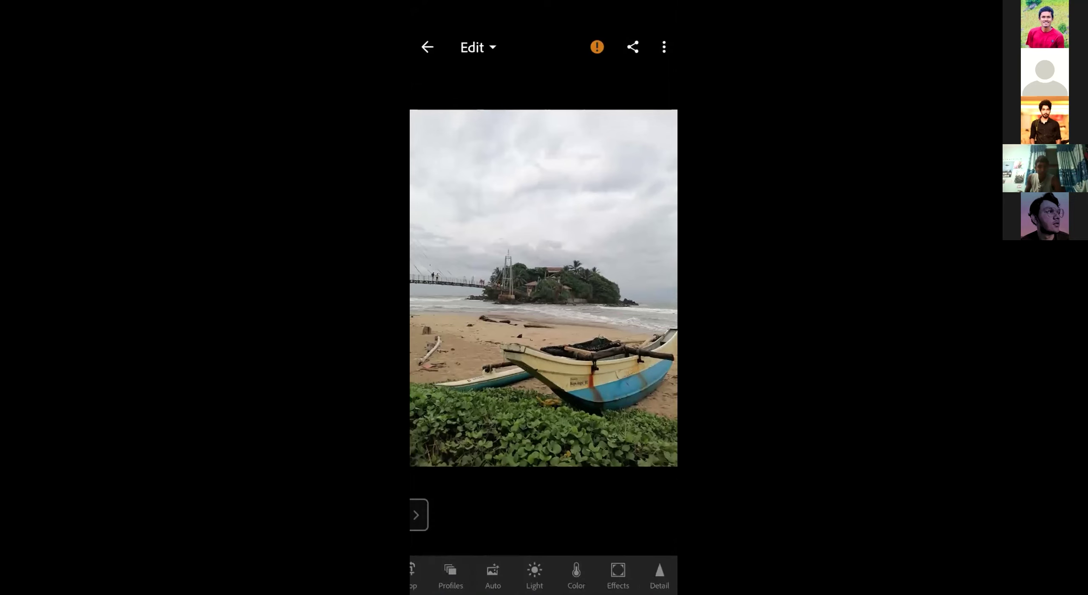
Apply Auto tone to the beach photo, toggling undo and redo to compare before keeping it.
click(492, 576)
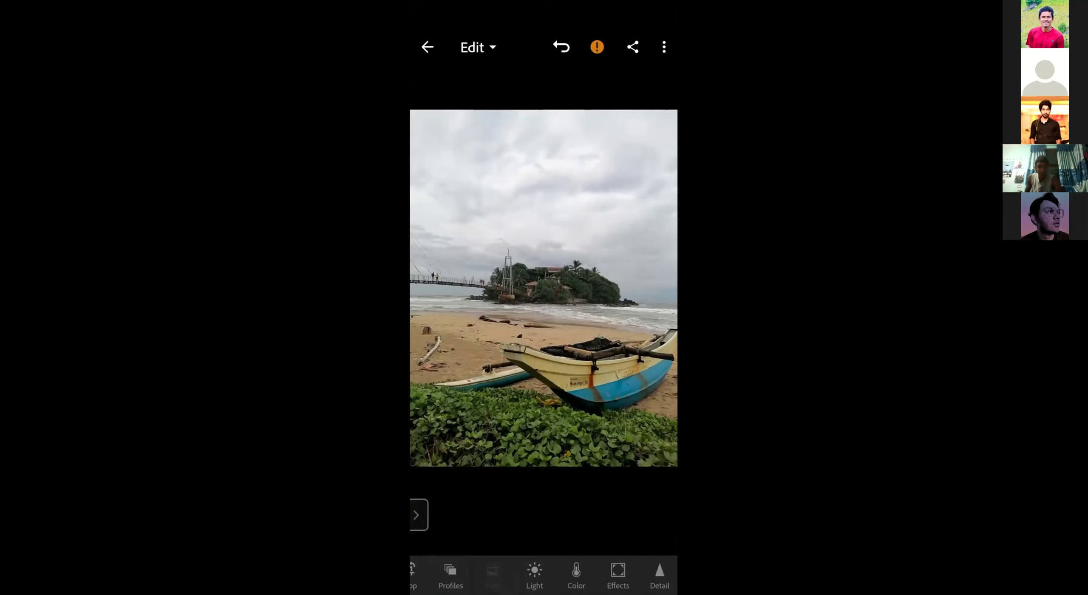
click(561, 46)
click(561, 47)
click(561, 47)
click(561, 46)
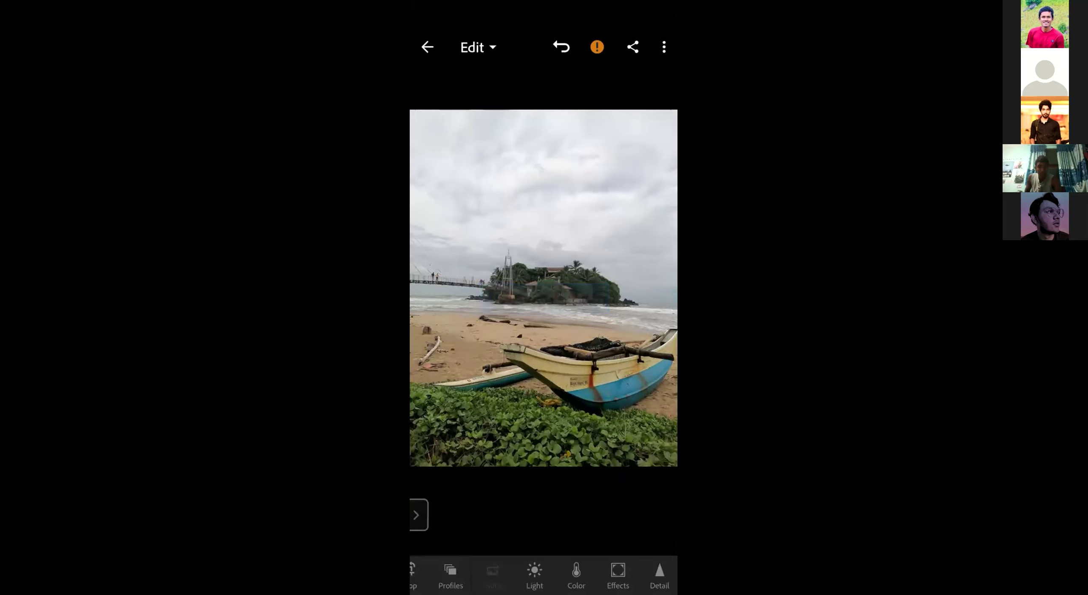
click(561, 47)
click(561, 47)
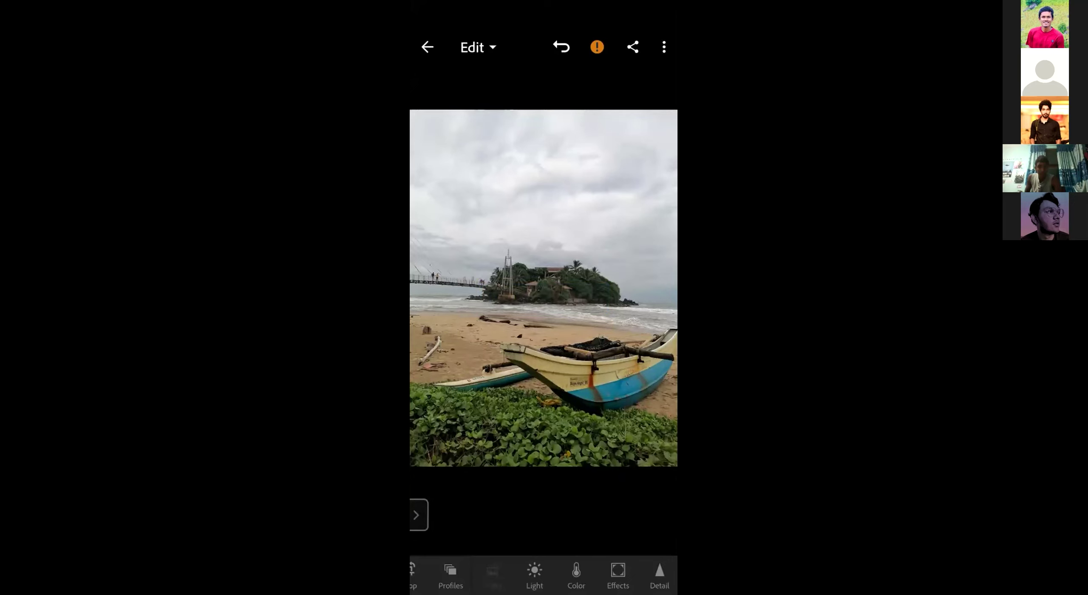
click(534, 576)
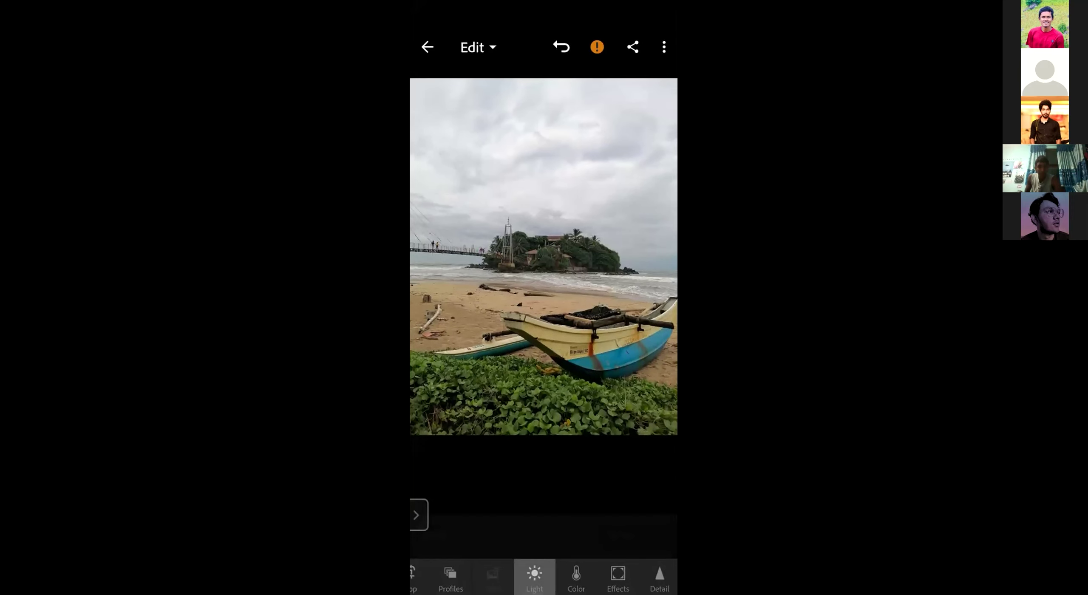
Cool the beach photo's white balance to Temp -5 in Color.
click(576, 578)
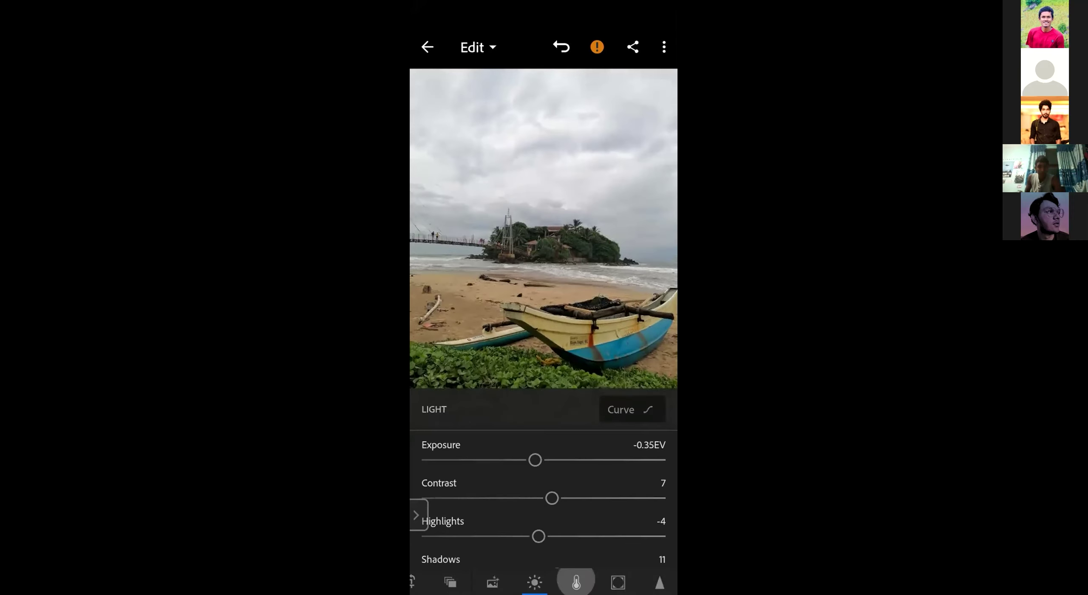
drag(544, 487, 537, 488)
scroll(543, 479, down, 3)
scroll(543, 478, up, 3)
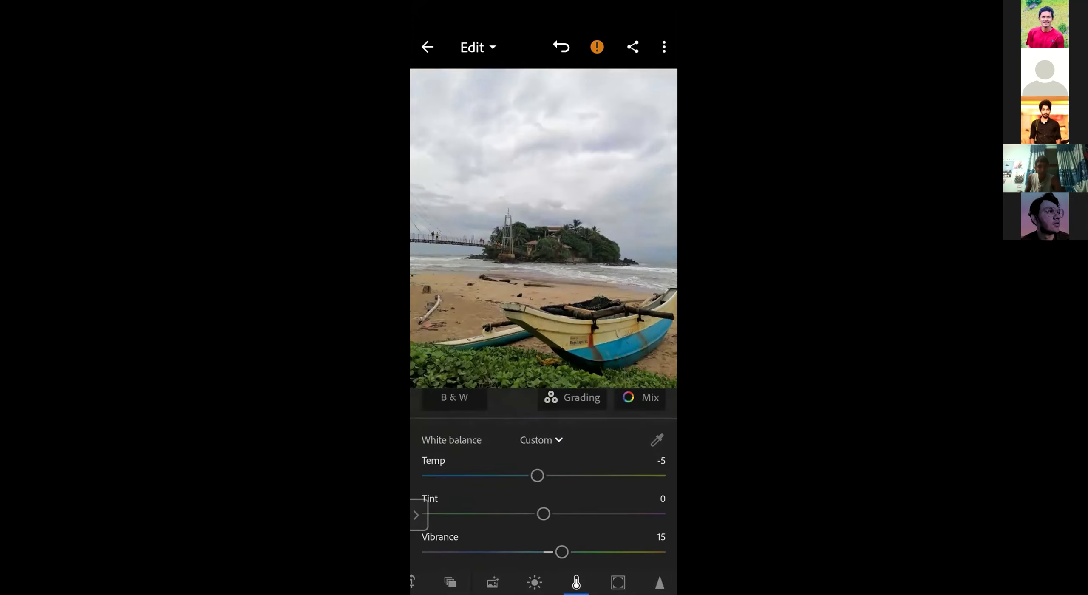
click(418, 514)
mouse_move(472, 508)
mouse_down()
mouse_move(467, 333)
mouse_move(477, 521)
mouse_up()
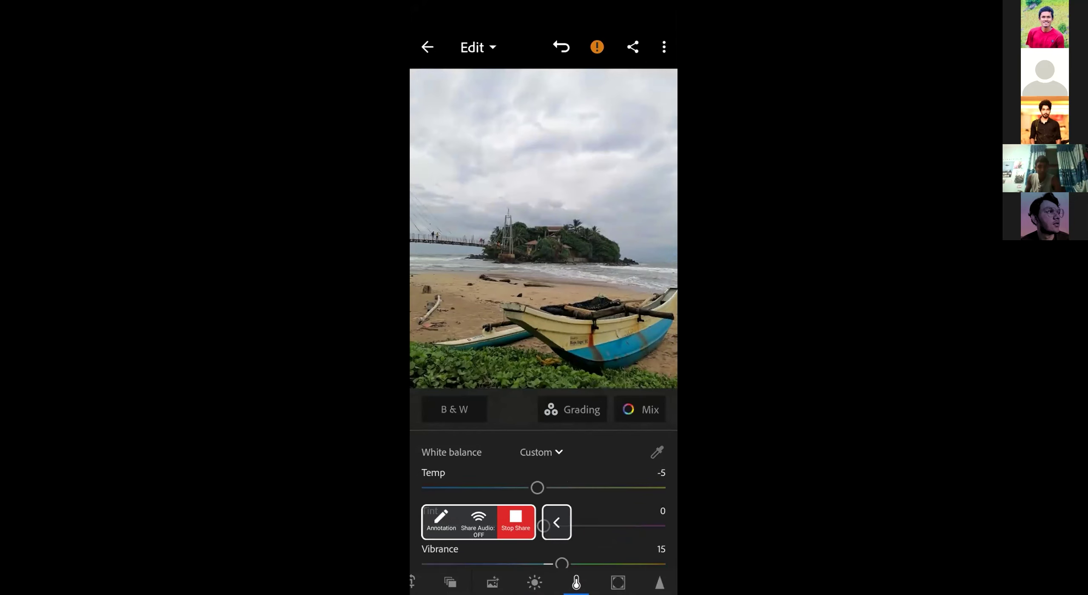
In Color Mix, lower the orange range's Saturation to -3.
click(640, 409)
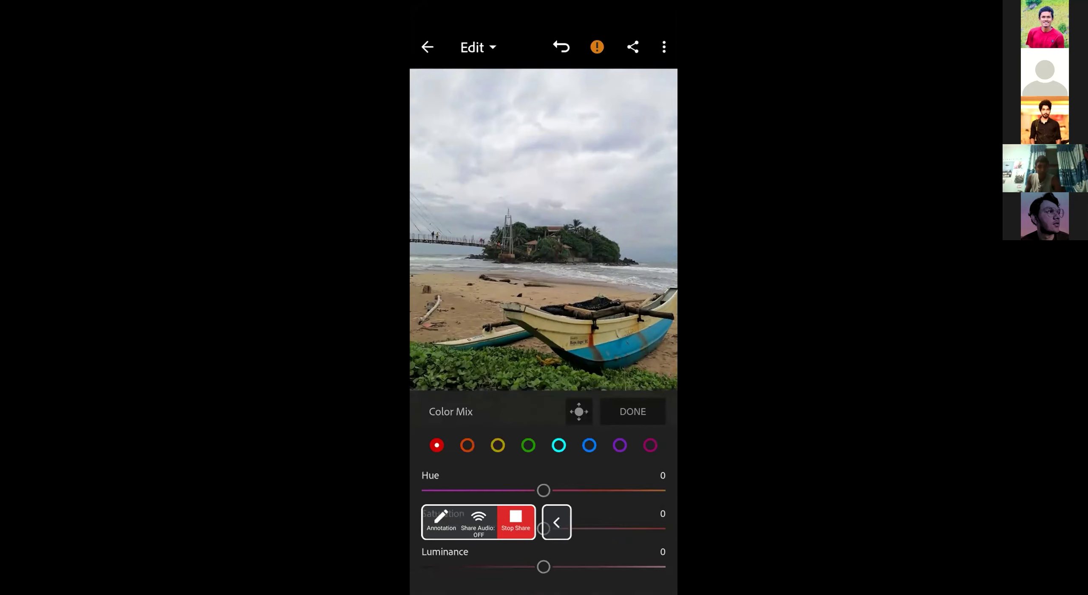
drag(478, 522, 467, 152)
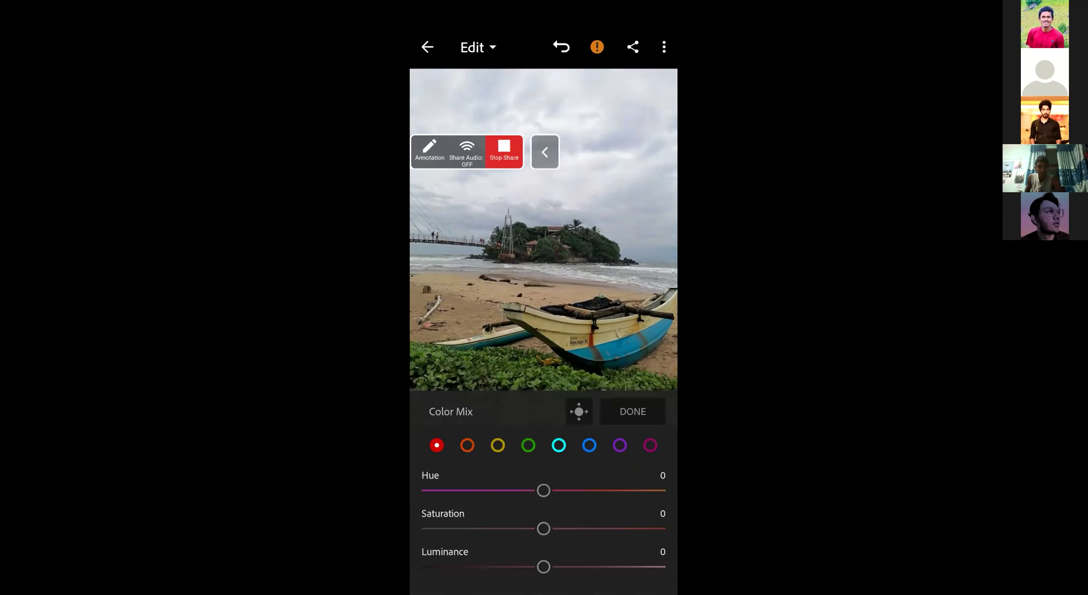
click(467, 445)
click(498, 445)
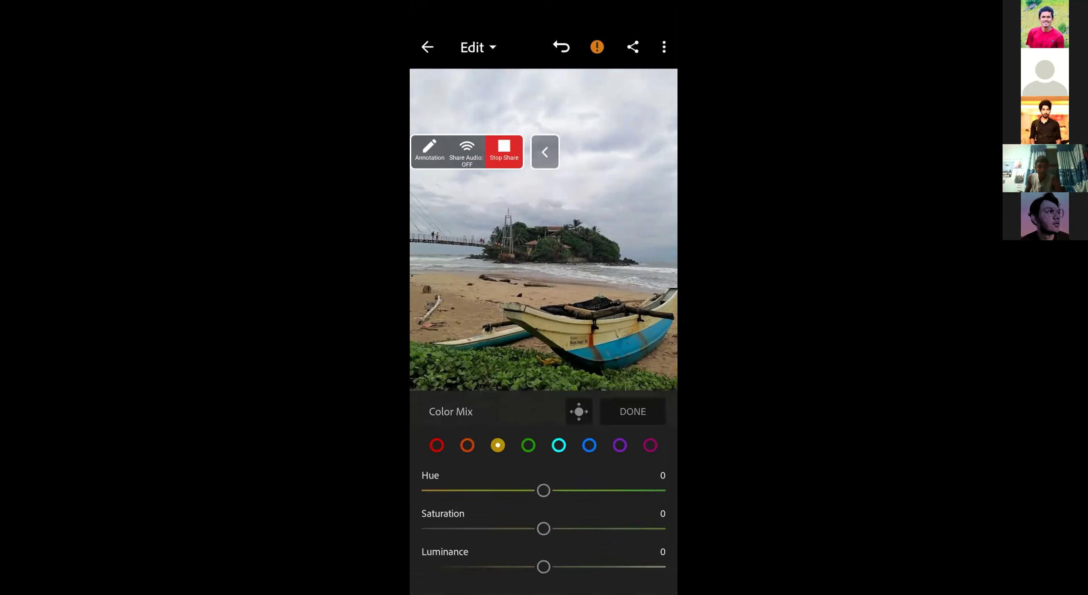
click(544, 151)
click(558, 445)
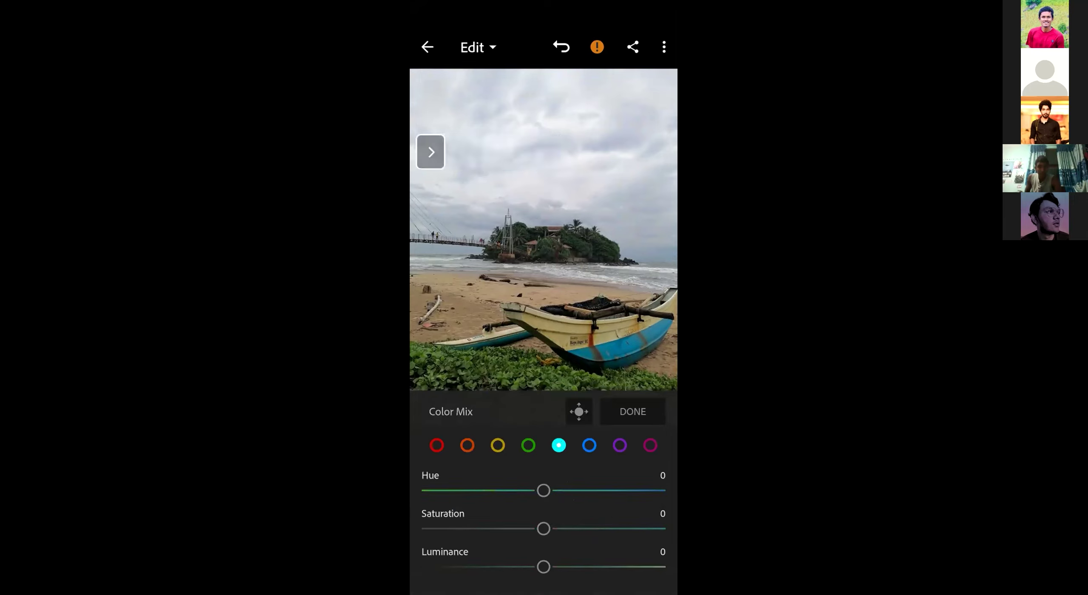
click(467, 445)
mouse_move(543, 528)
mouse_down()
mouse_move(560, 528)
mouse_move(539, 528)
mouse_up()
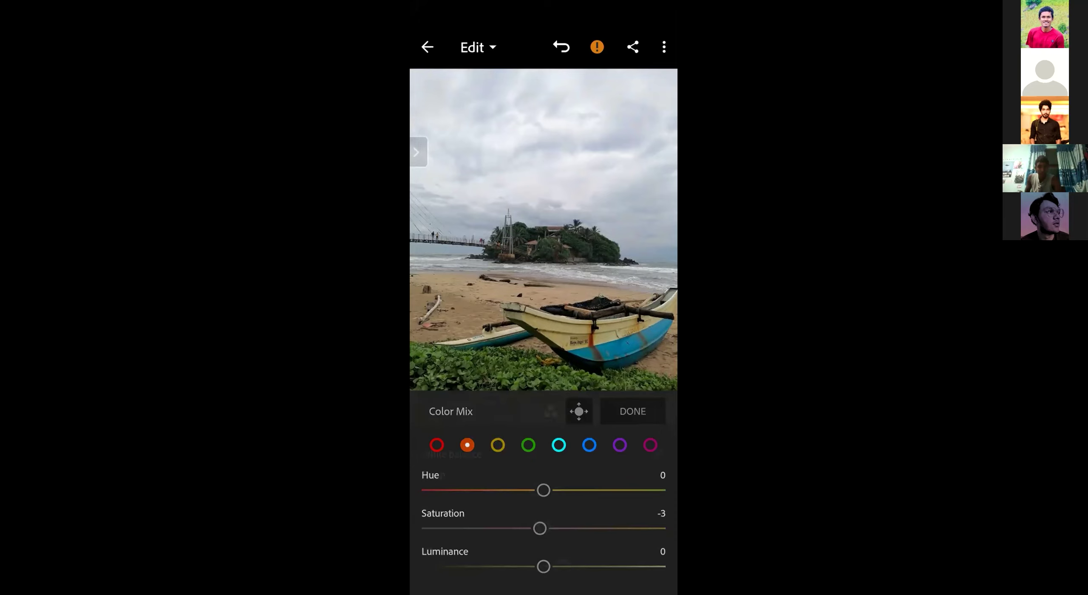
key(Escape)
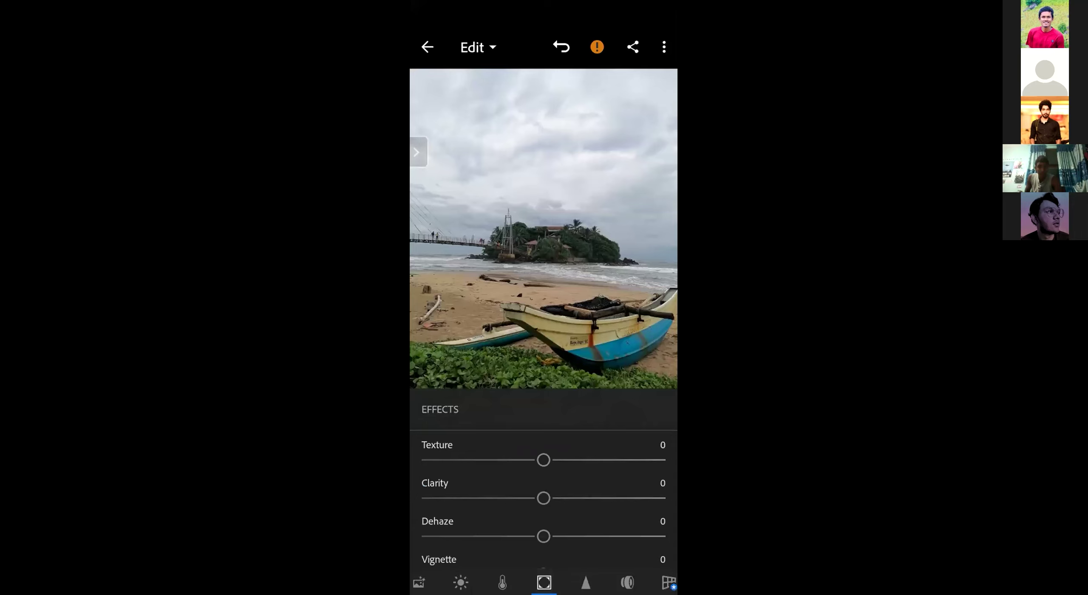
Raise Texture on the beach photo and set Detail sharpening to 38.
drag(544, 460, 565, 460)
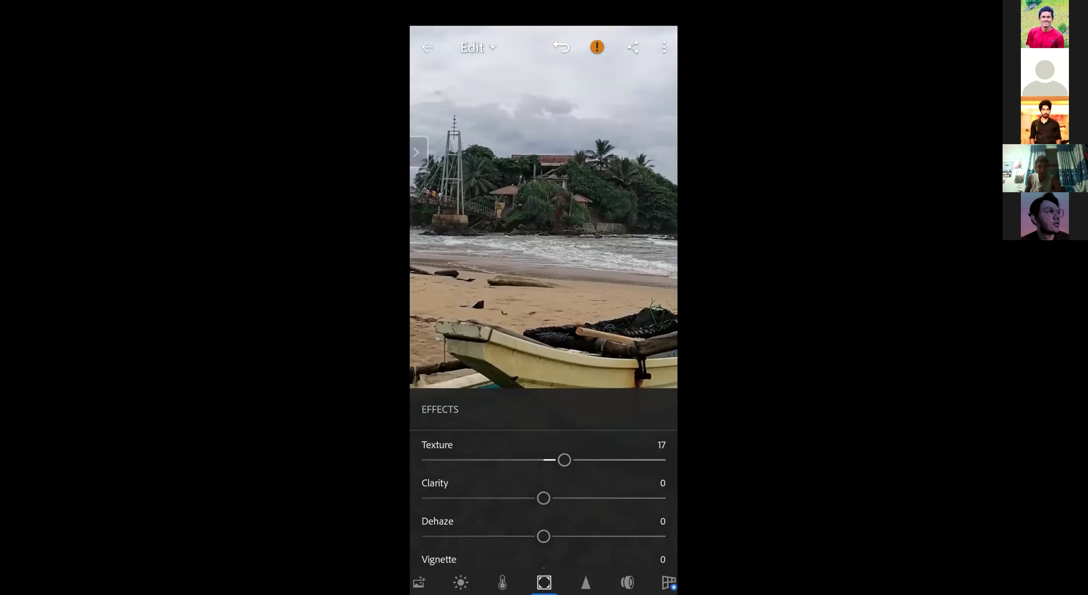
mouse_move(564, 460)
mouse_down()
mouse_move(640, 459)
mouse_move(482, 460)
mouse_move(623, 460)
mouse_move(558, 460)
mouse_up()
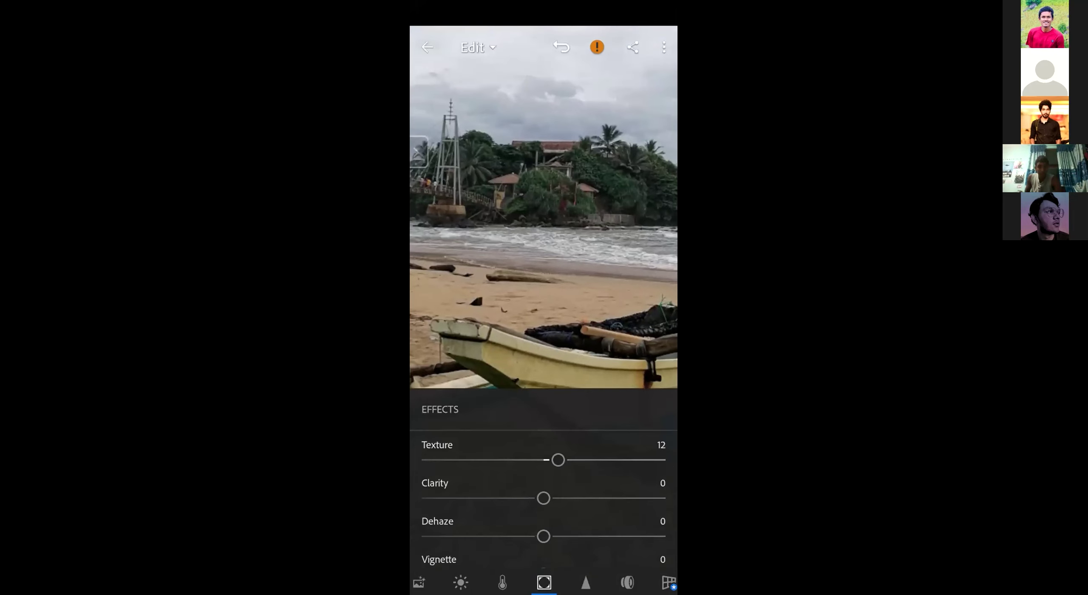
click(514, 582)
mouse_move(422, 460)
mouse_down()
mouse_move(483, 460)
mouse_move(422, 460)
mouse_up()
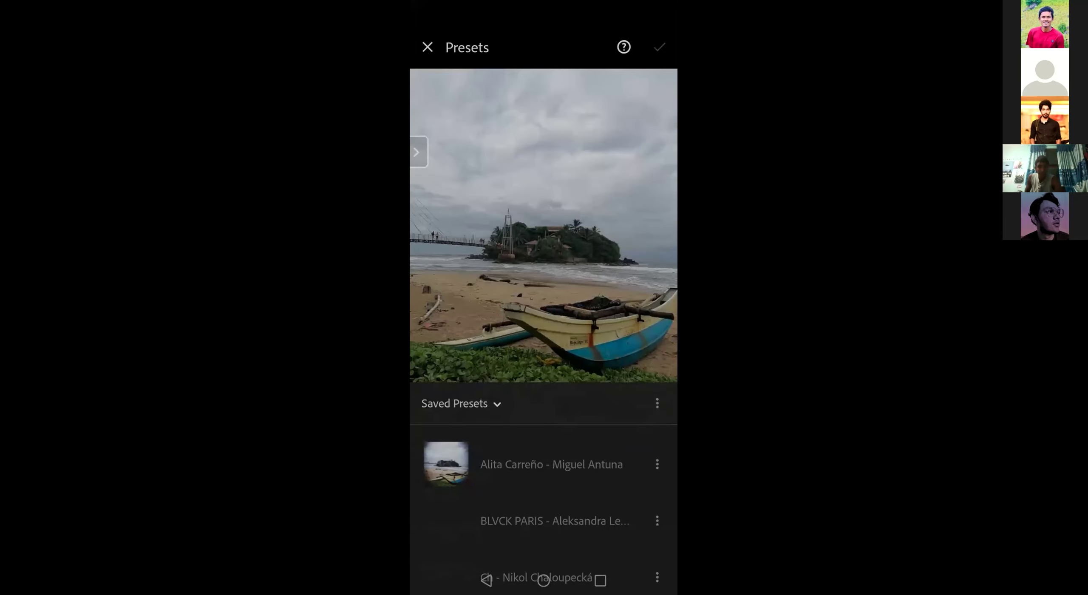
Switch the preset group to User Presets and preview the al blk preset.
scroll(543, 510, down, 2)
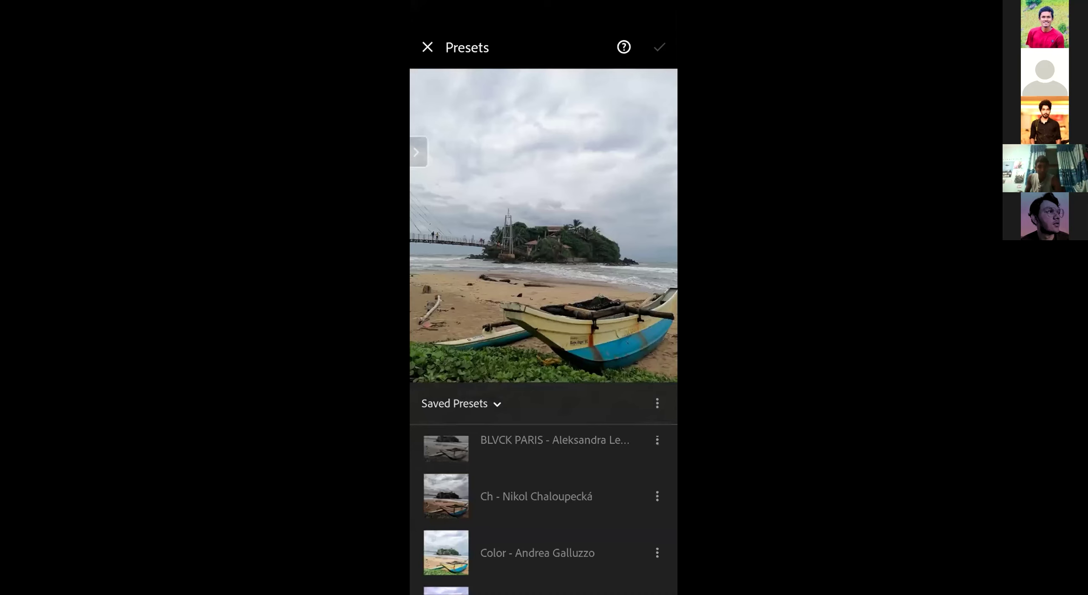
click(459, 403)
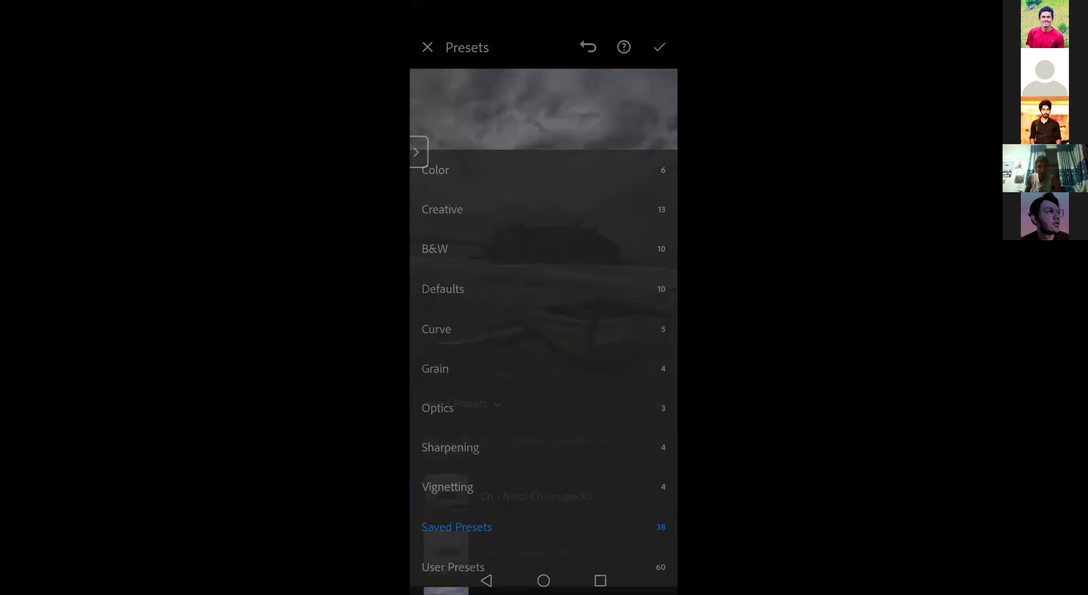
click(453, 567)
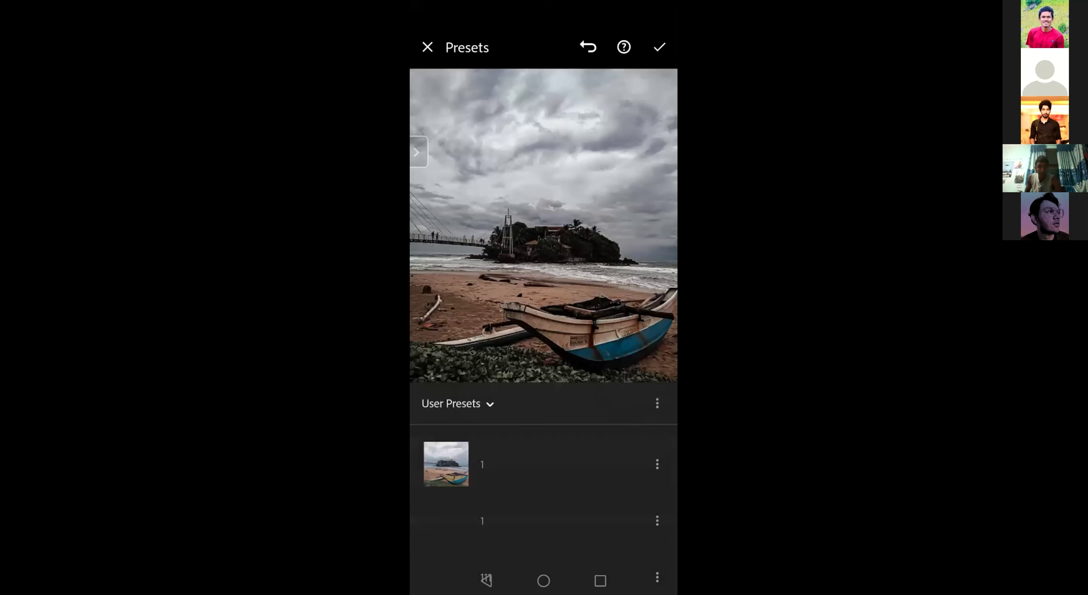
scroll(544, 510, down, 1)
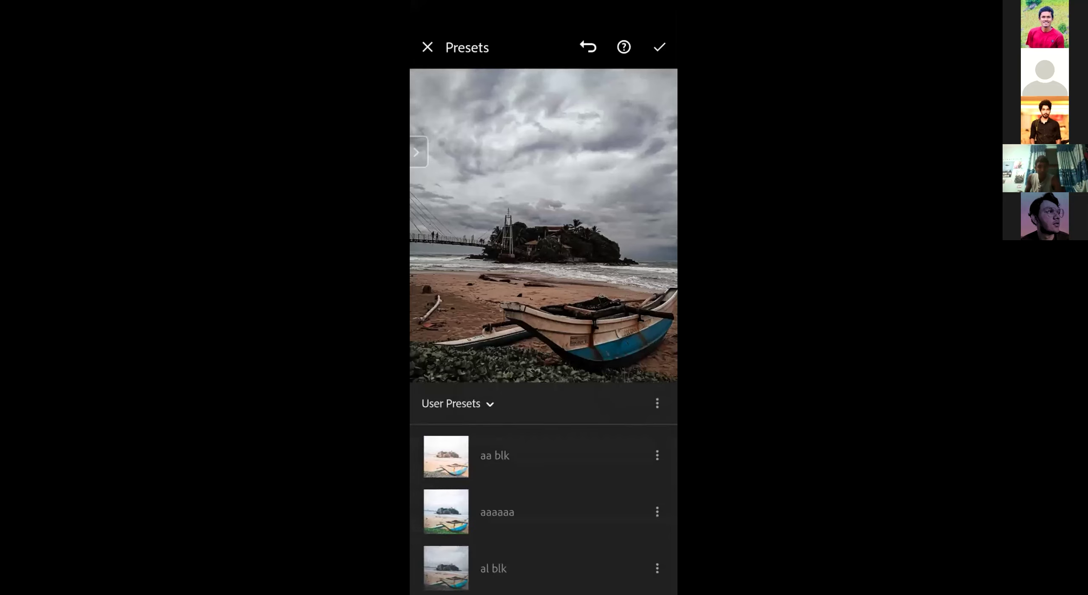
click(493, 567)
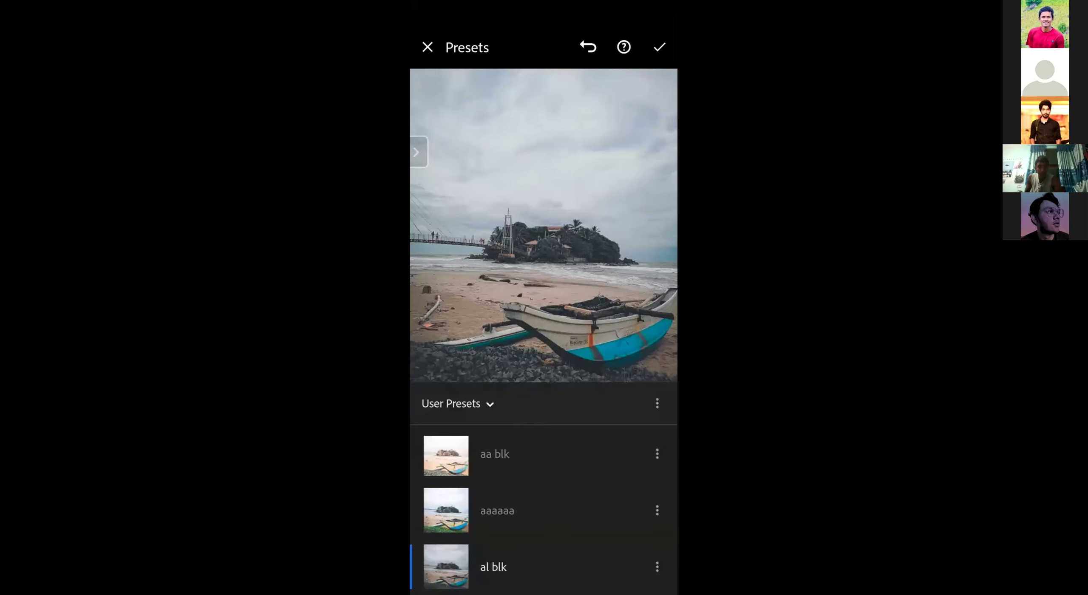
Preview the 111, aa blk, aaaaaa and aliza presets on the beach photo.
click(548, 252)
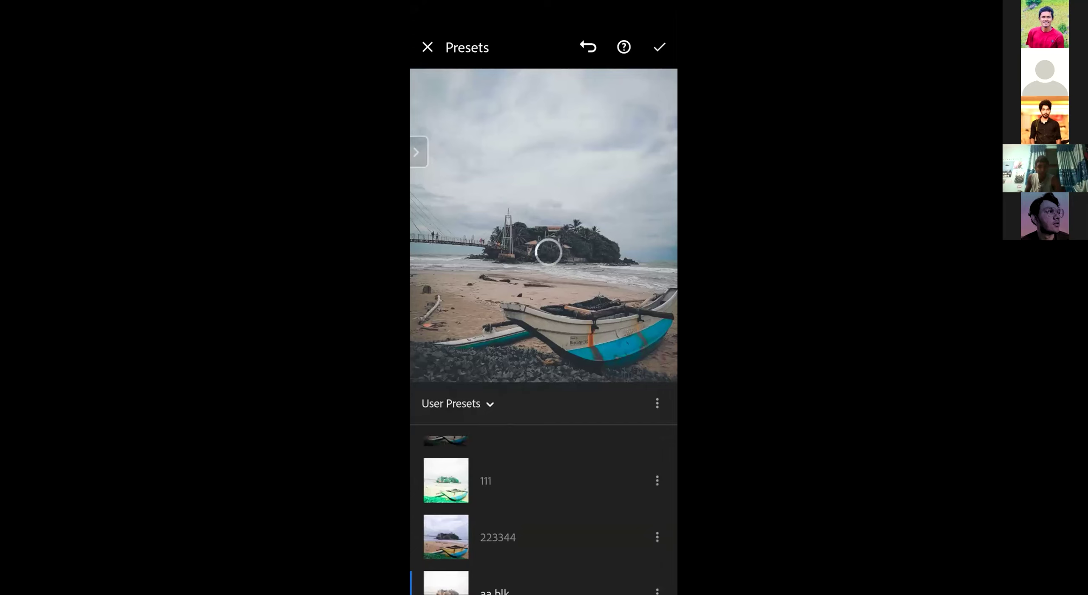
click(527, 481)
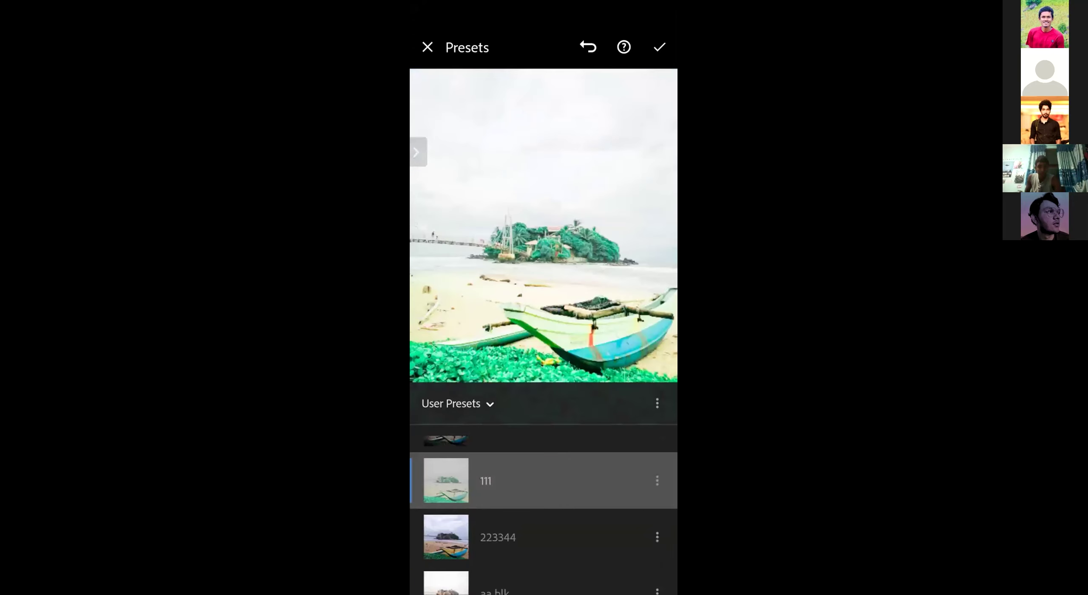
scroll(544, 510, down, 2)
click(527, 512)
scroll(544, 510, down, 2)
click(527, 483)
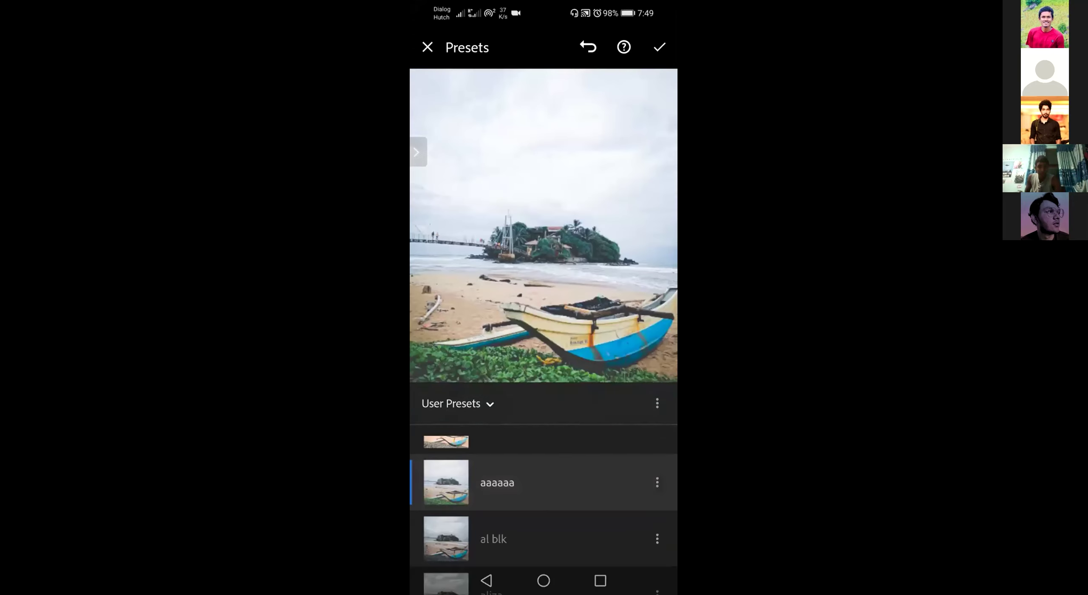
scroll(543, 510, down, 2)
click(527, 515)
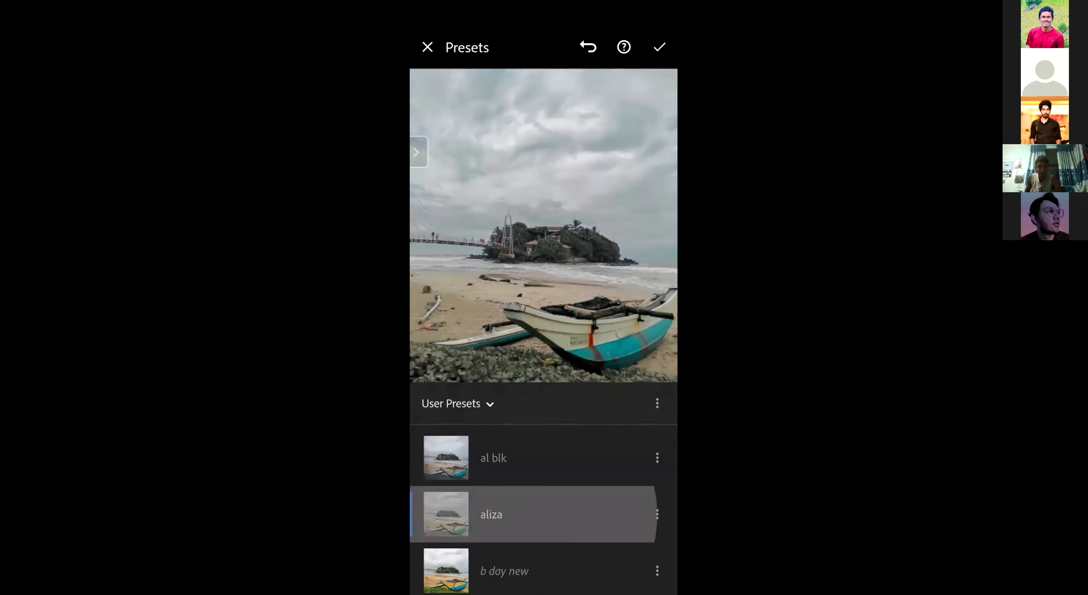
Check the Saved Presets group, then close the presets without applying any.
click(457, 403)
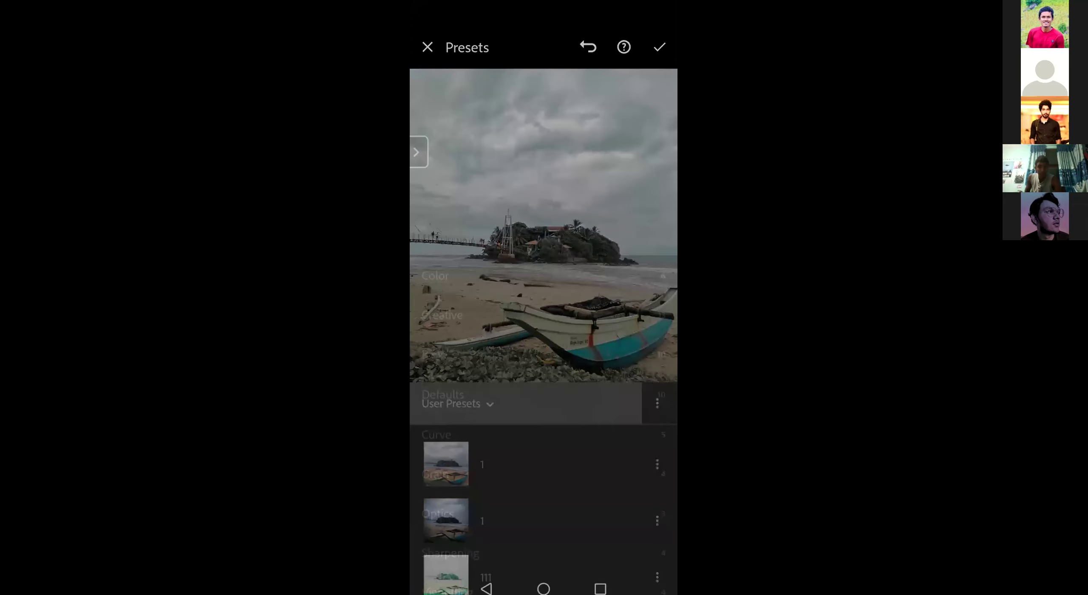
click(455, 553)
scroll(543, 510, down, 6)
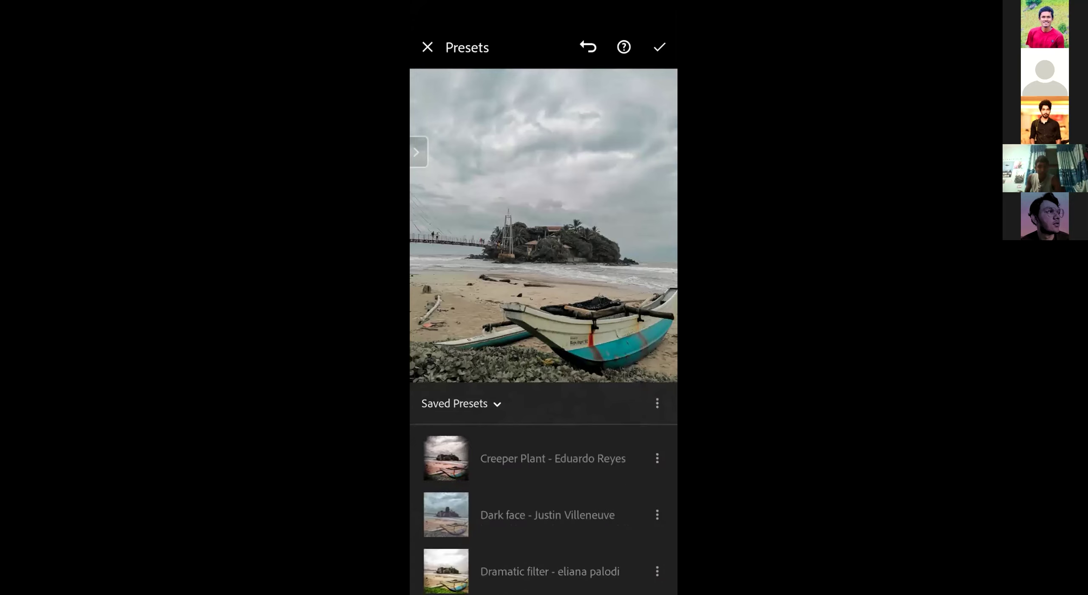
click(456, 403)
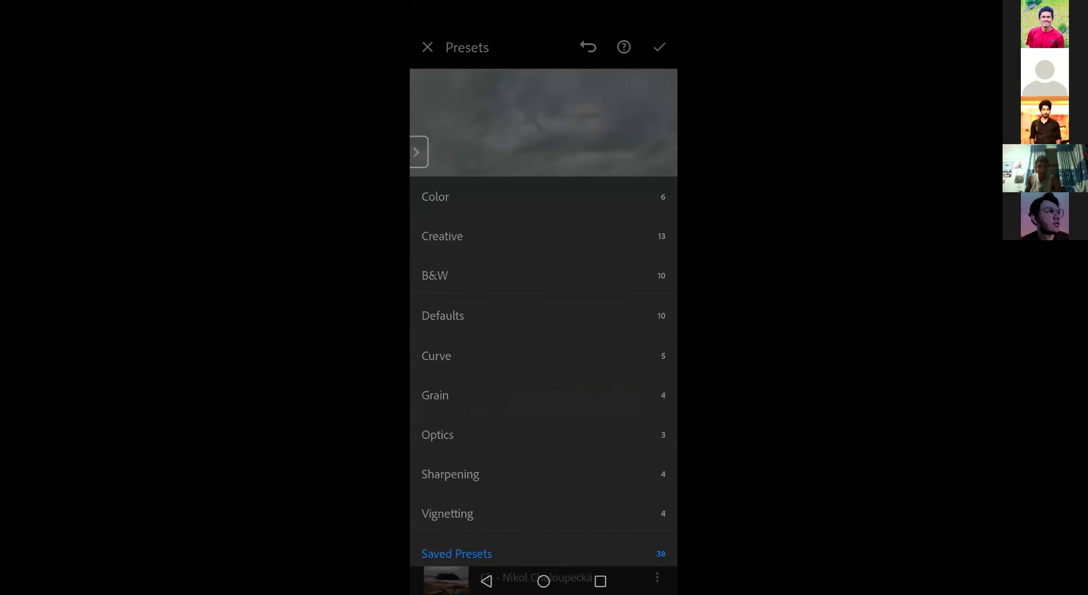
key(Escape)
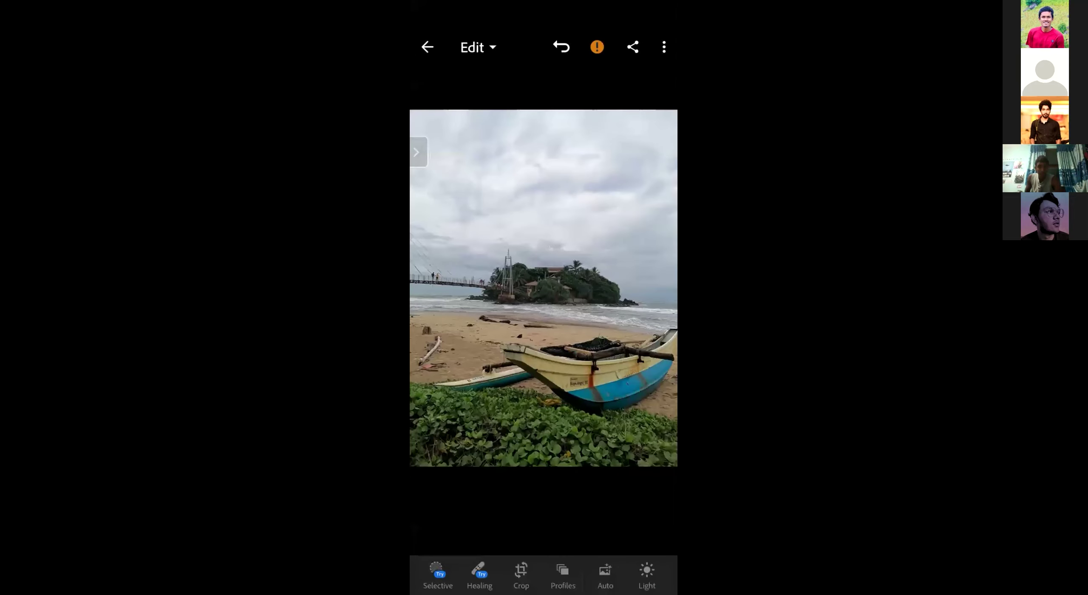
Back out of the album to the Learn page and browse it.
key(Escape)
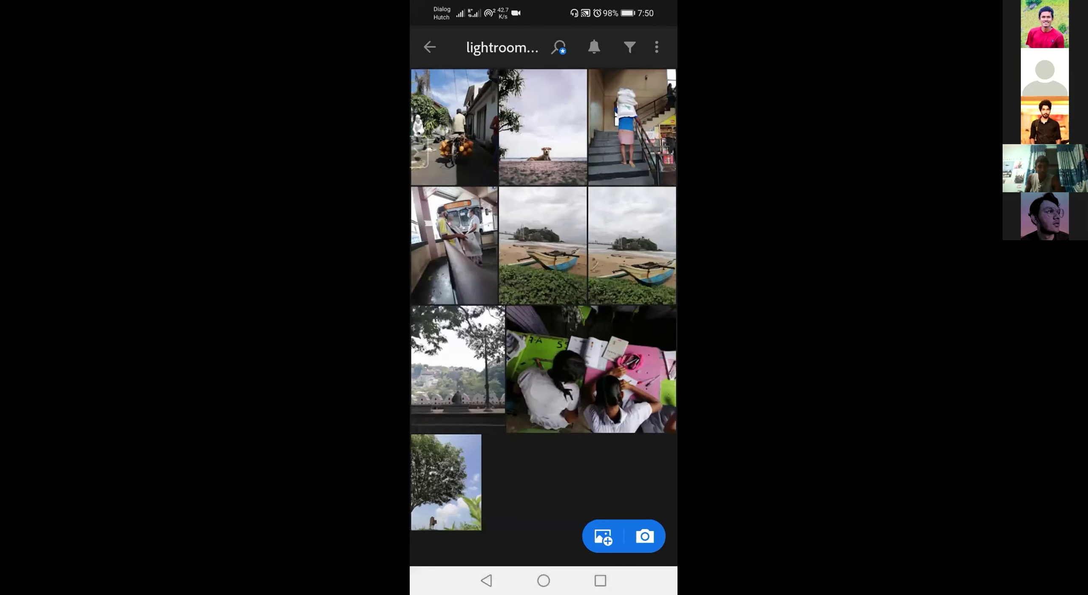
key(Escape)
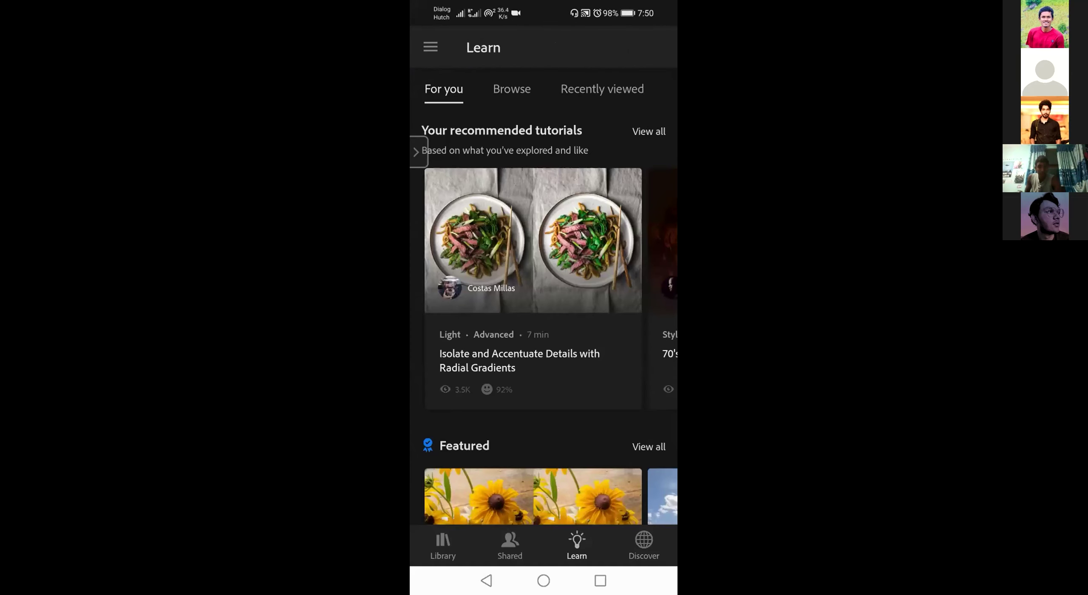
scroll(544, 322, down, 1)
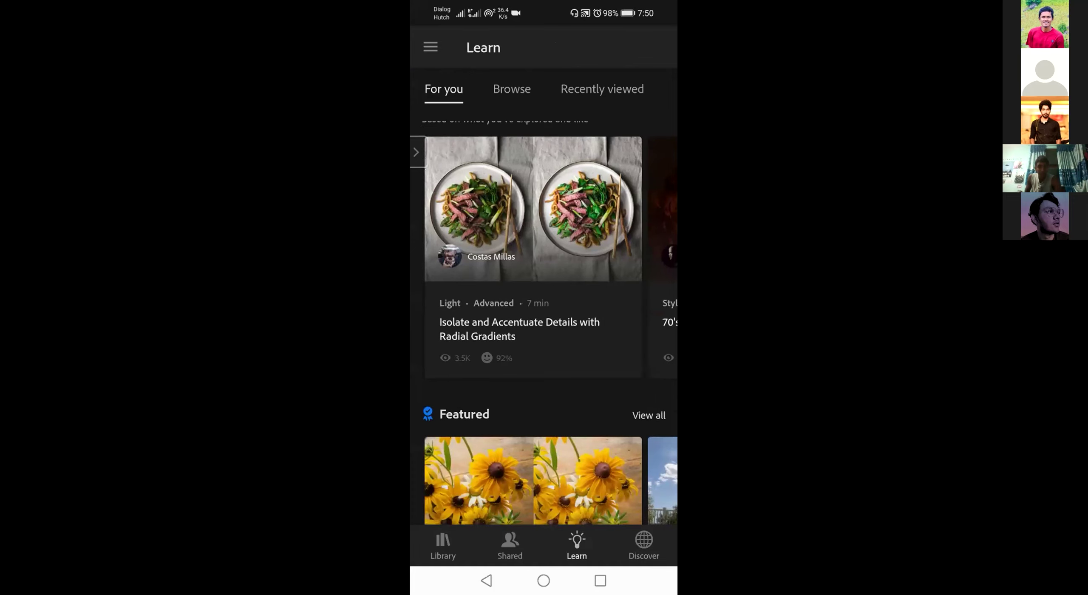
scroll(543, 298, down, 10)
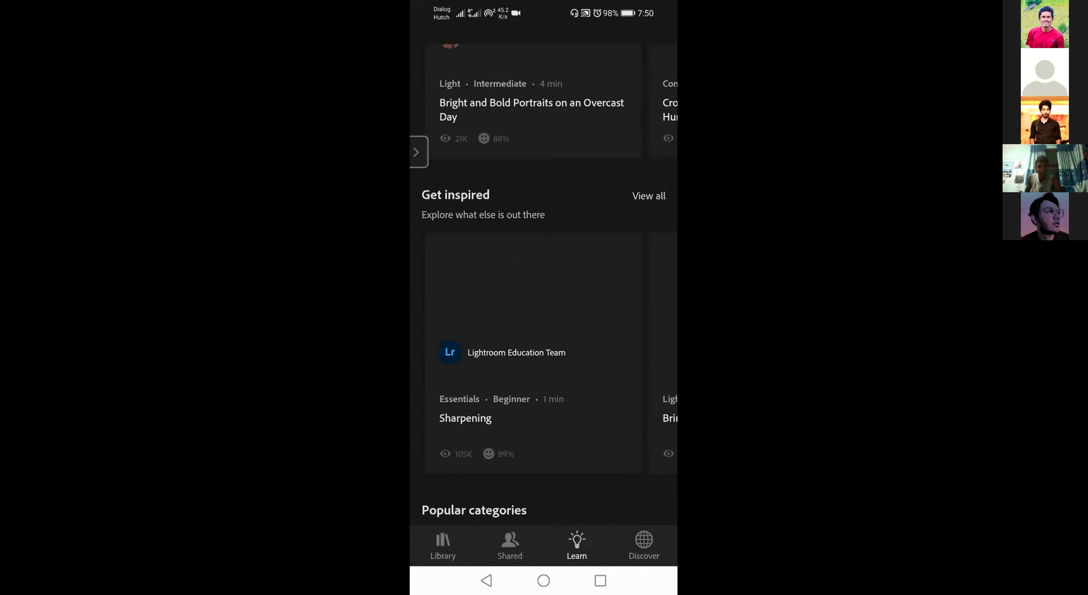
scroll(543, 297, up, 10)
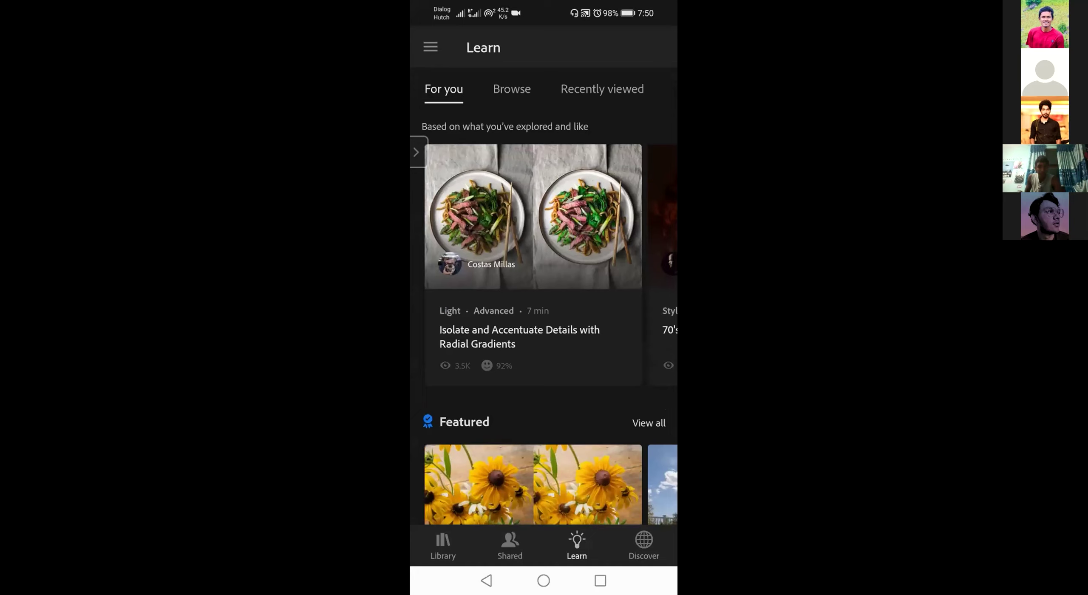
scroll(543, 298, down, 10)
scroll(543, 298, up, 3)
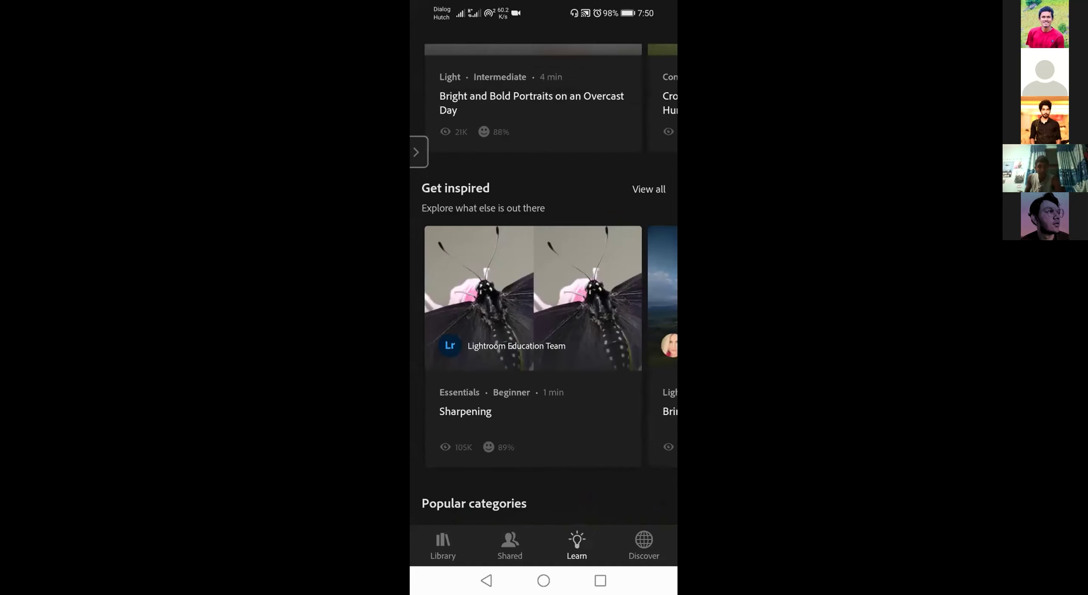
scroll(544, 297, up, 3)
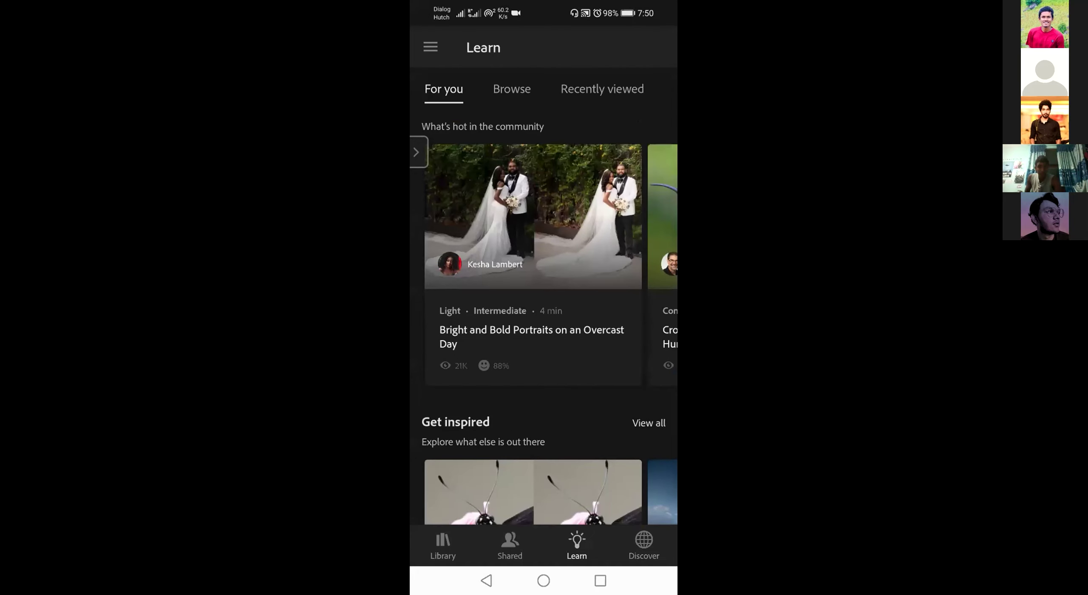
scroll(544, 297, down, 5)
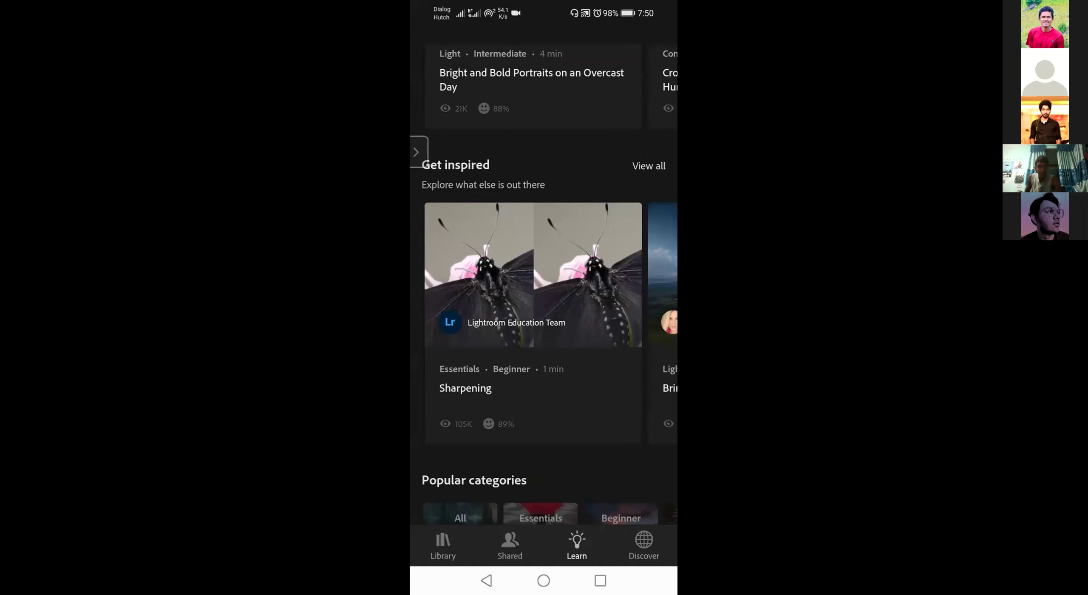
scroll(543, 297, up, 10)
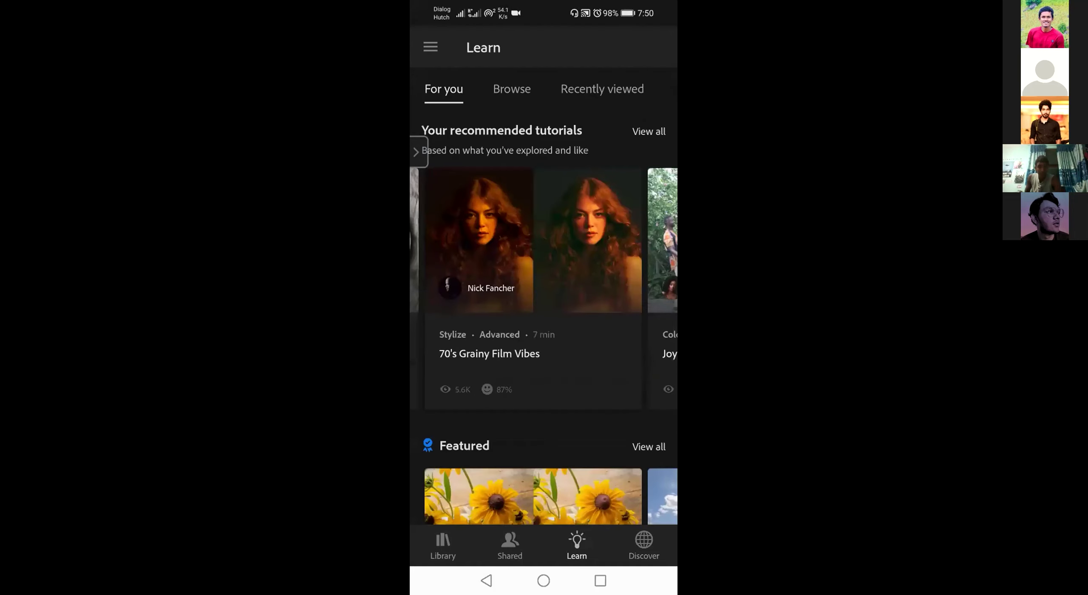
scroll(544, 298, down, 3)
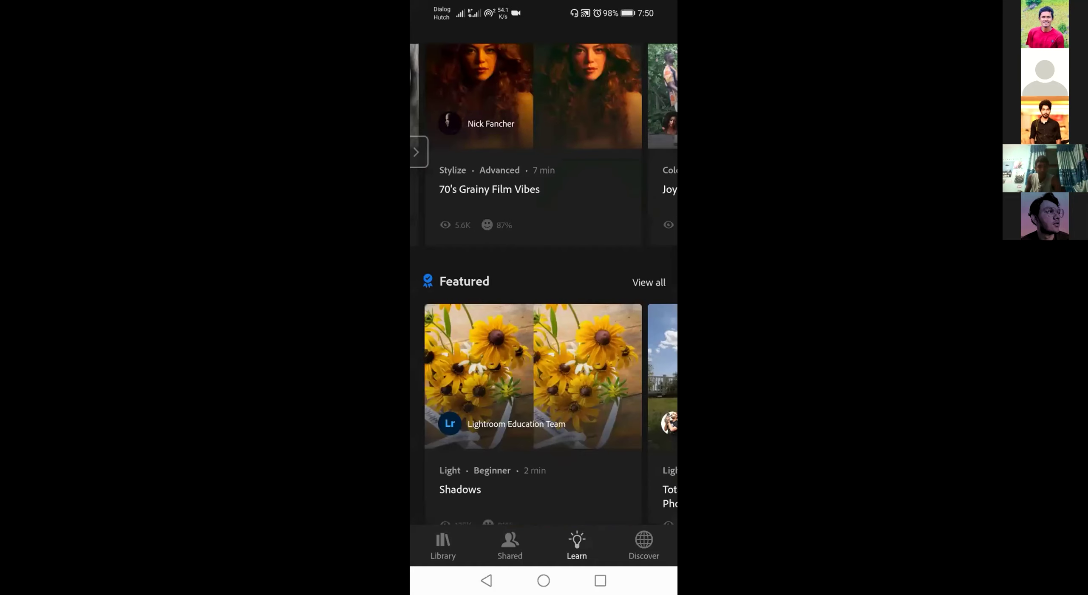
Go to the library's lightroom tutorial album and pick the beach boat photo.
click(443, 546)
click(526, 319)
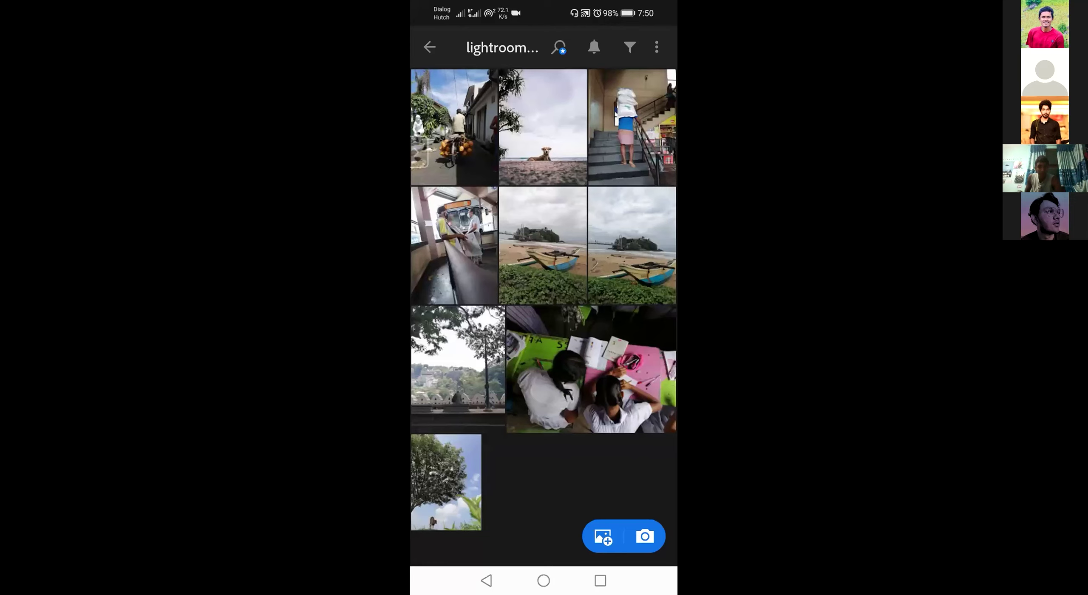
click(542, 245)
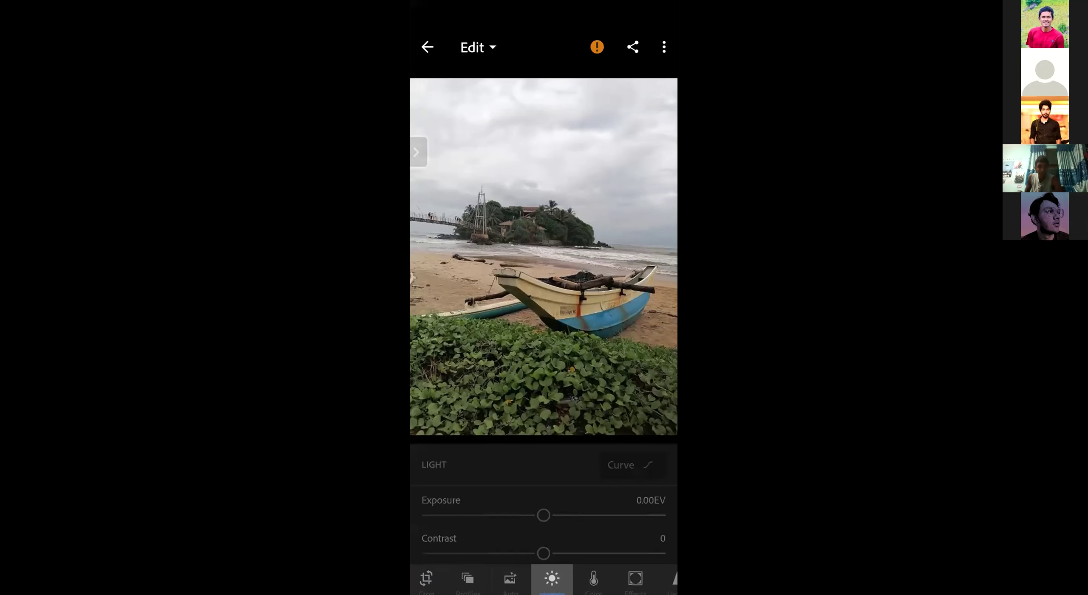
Set the beach photo's Exposure to -0.61EV and Whites to 33.
drag(544, 470, 528, 459)
drag(541, 495, 515, 534)
scroll(544, 478, down, 2)
drag(543, 497, 568, 517)
scroll(544, 478, up, 2)
scroll(544, 478, down, 2)
scroll(544, 582, right, 5)
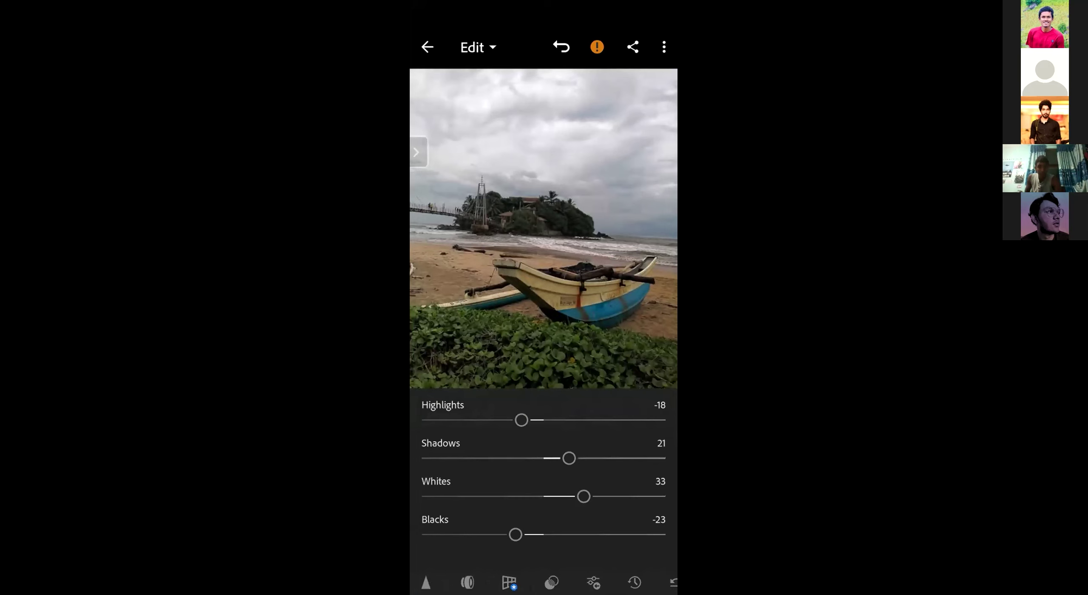
scroll(543, 583, left, 5)
Warm Temperature to 7, shift Tint, and move the Blue hue toward teal.
click(509, 582)
drag(543, 487, 566, 487)
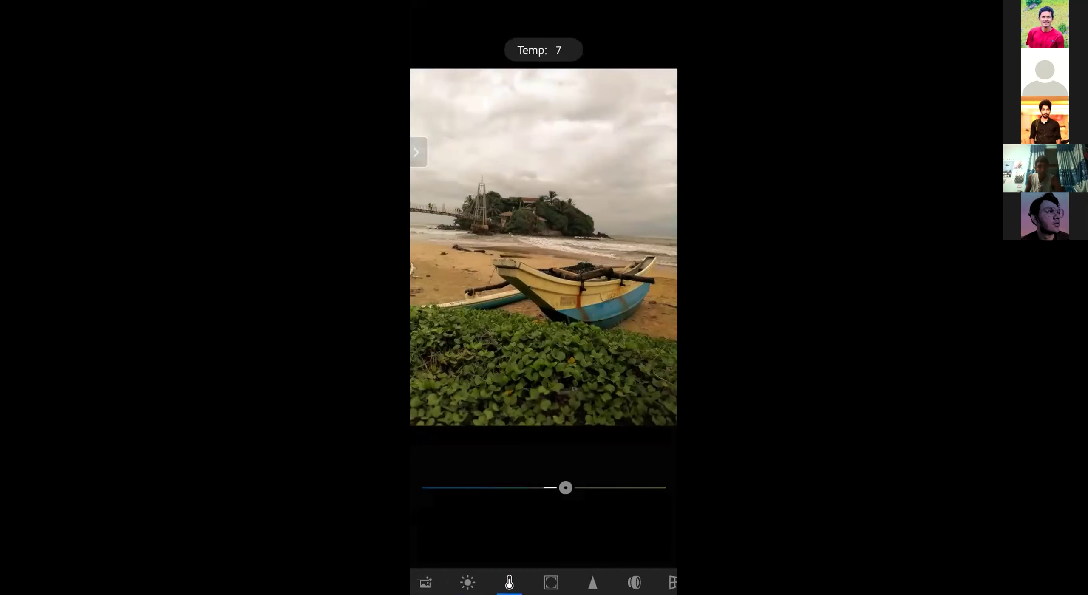
drag(543, 526, 566, 528)
scroll(543, 480, down, 2)
click(640, 410)
click(589, 445)
drag(543, 490, 505, 491)
click(636, 410)
Back in Light, pull Highlights down and settle them at -39.
click(467, 583)
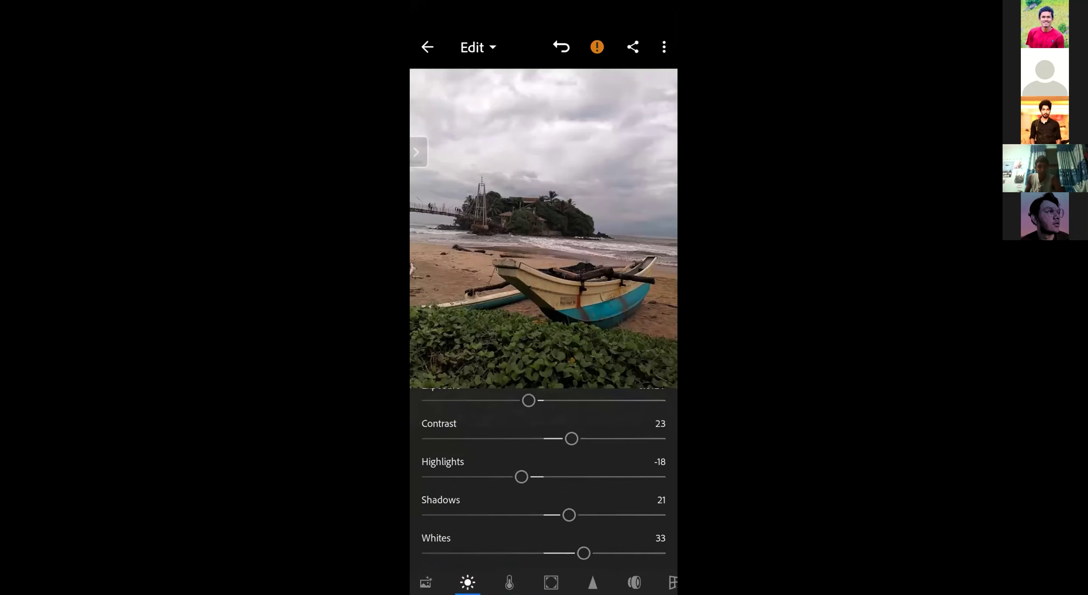
scroll(543, 474, up, 1)
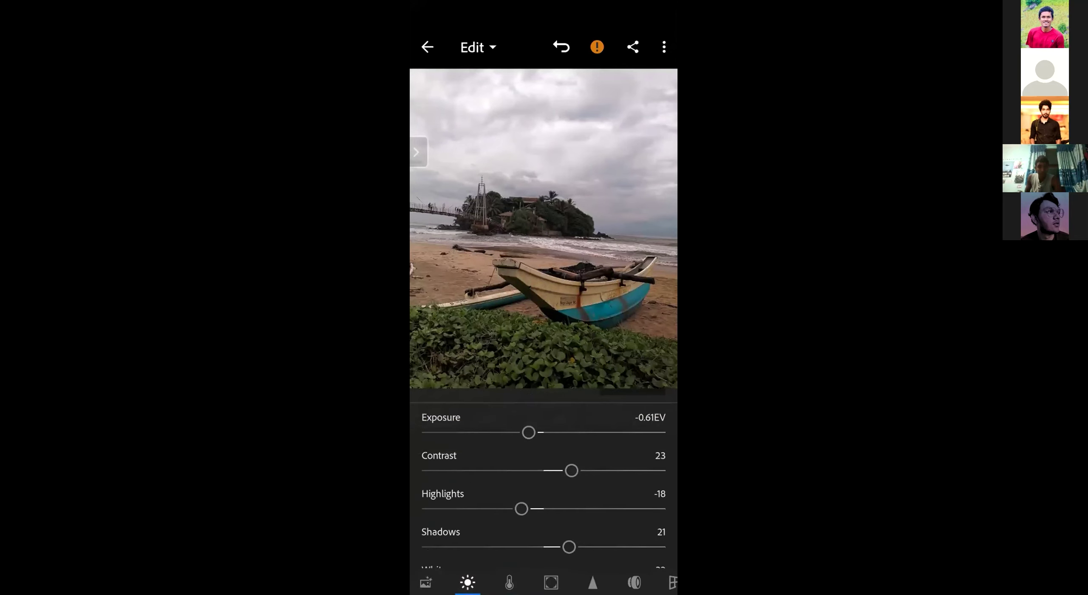
drag(521, 509, 483, 508)
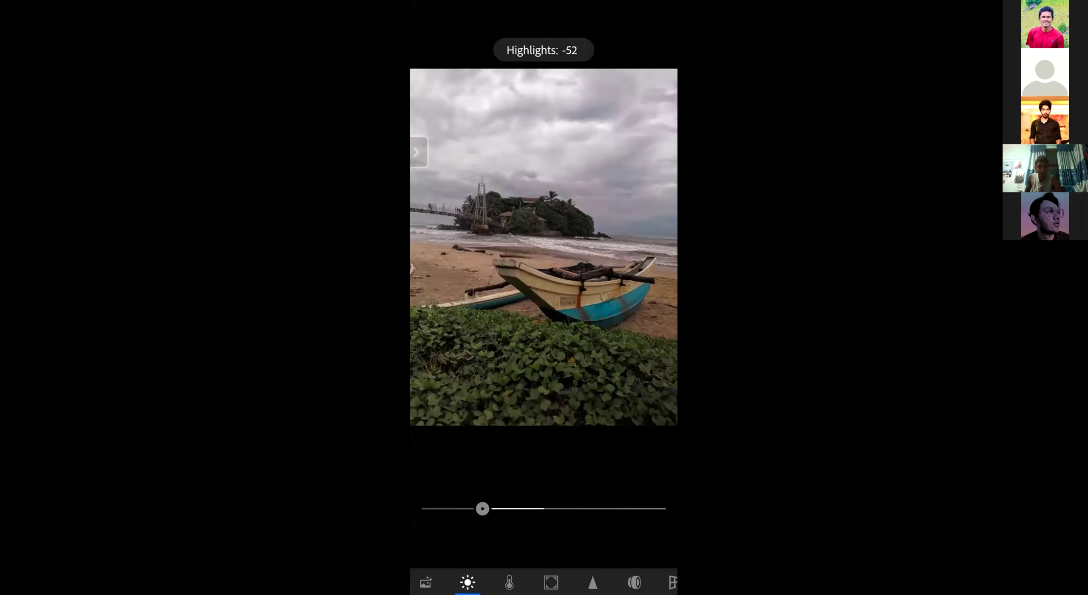
drag(483, 508, 496, 509)
click(551, 582)
click(467, 583)
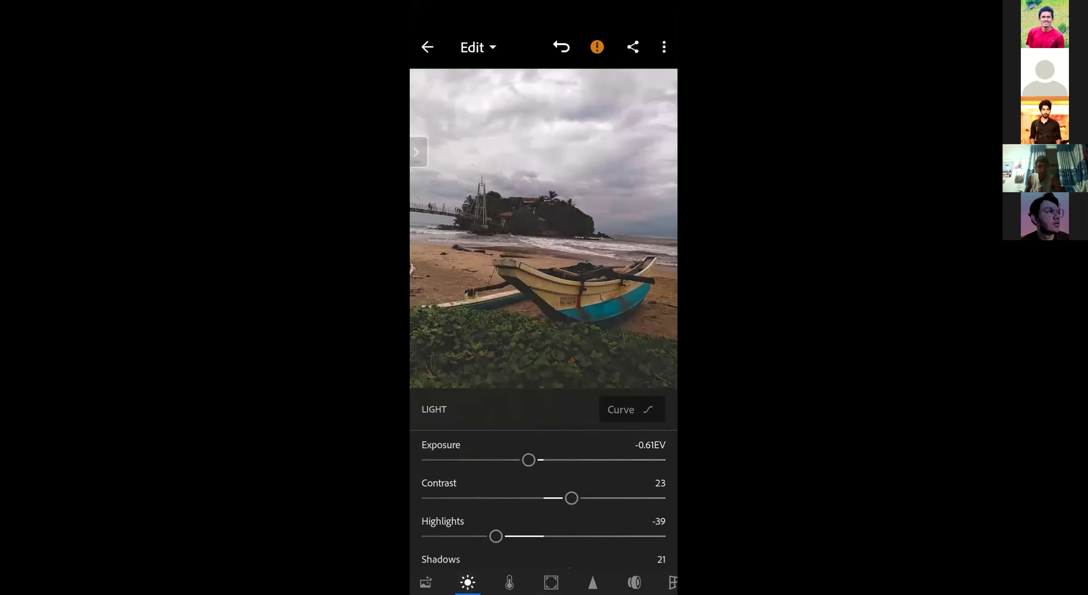
click(664, 47)
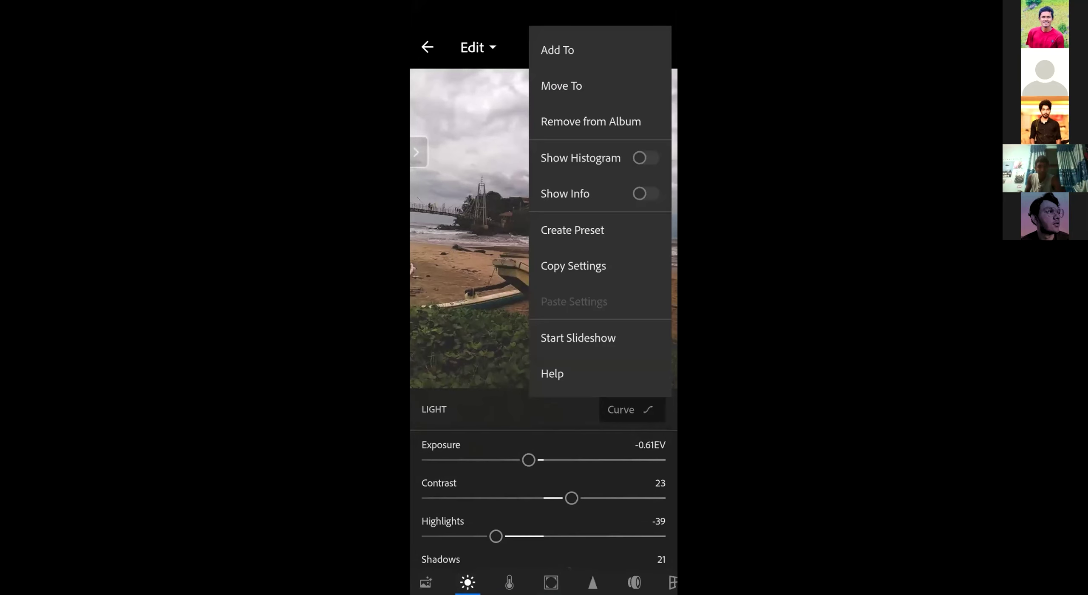
Start creating a new preset from the current edits and enter a name for it.
click(572, 230)
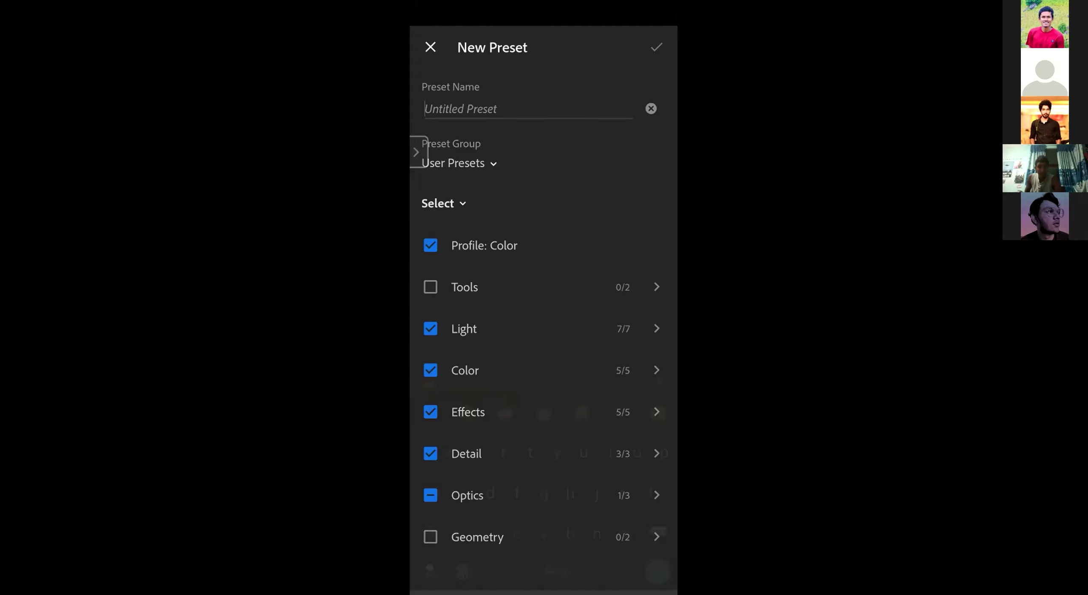
text(ජ්ධ්ෆ්බ්බ්ධ්)
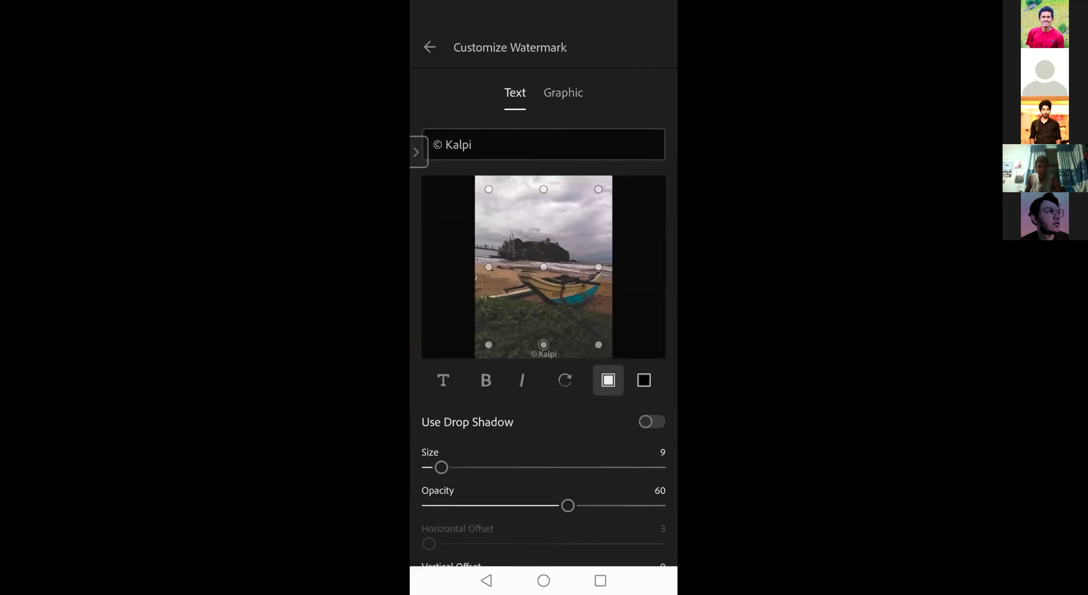
Choose the logo graphic watermark and adjust its size, opacity and vertical offset.
click(562, 92)
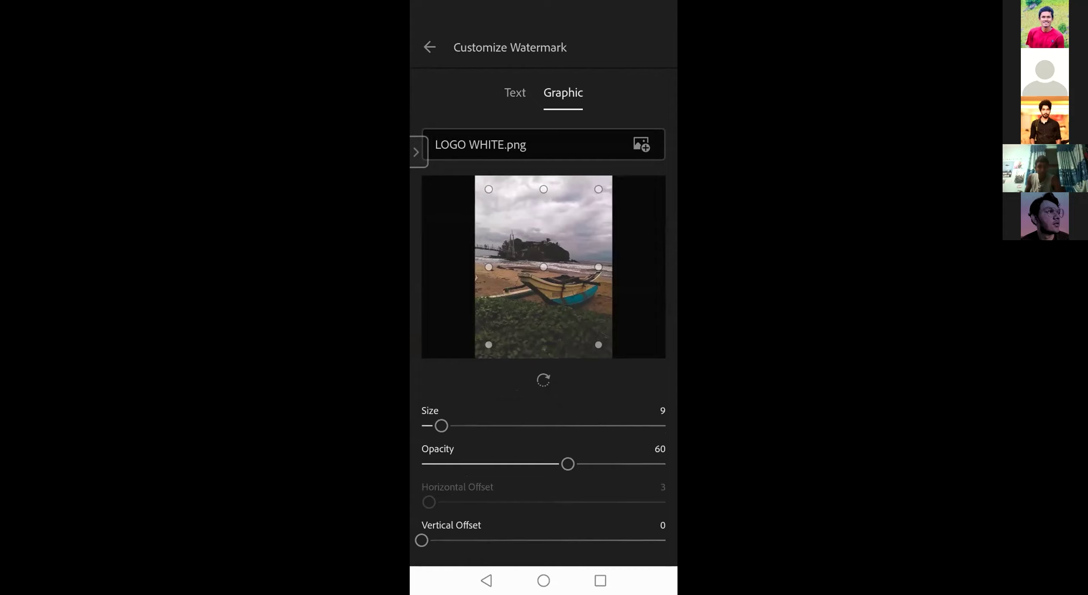
click(514, 92)
click(563, 92)
mouse_move(441, 425)
mouse_down()
mouse_move(595, 425)
mouse_move(445, 425)
mouse_up()
mouse_move(568, 464)
mouse_down()
mouse_move(600, 463)
mouse_move(504, 463)
mouse_move(623, 464)
mouse_move(548, 464)
mouse_up()
mouse_move(421, 540)
mouse_down()
mouse_move(474, 540)
mouse_move(440, 540)
mouse_up()
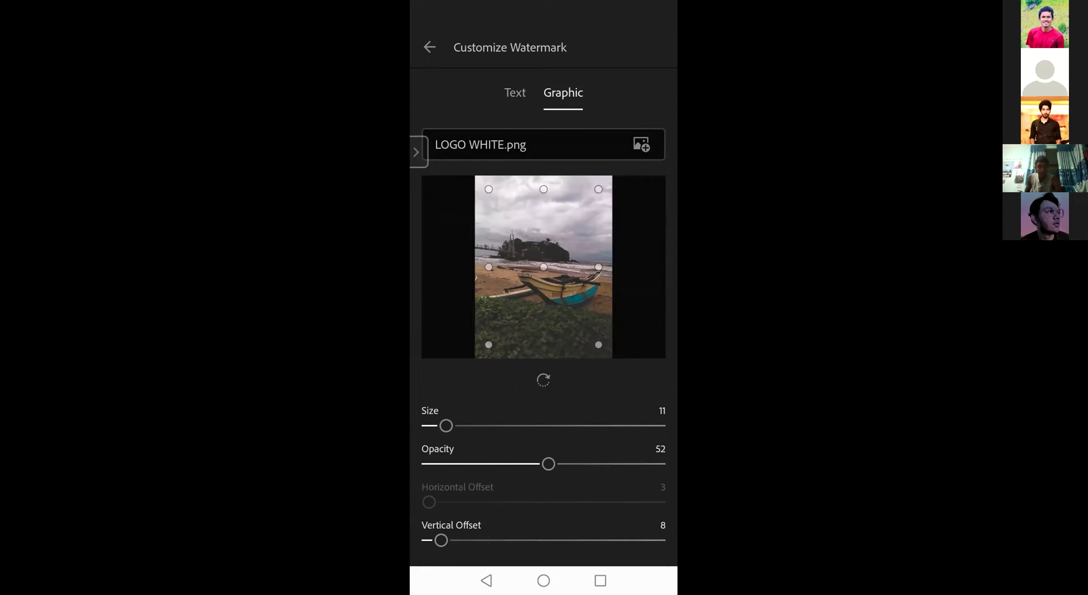
click(488, 267)
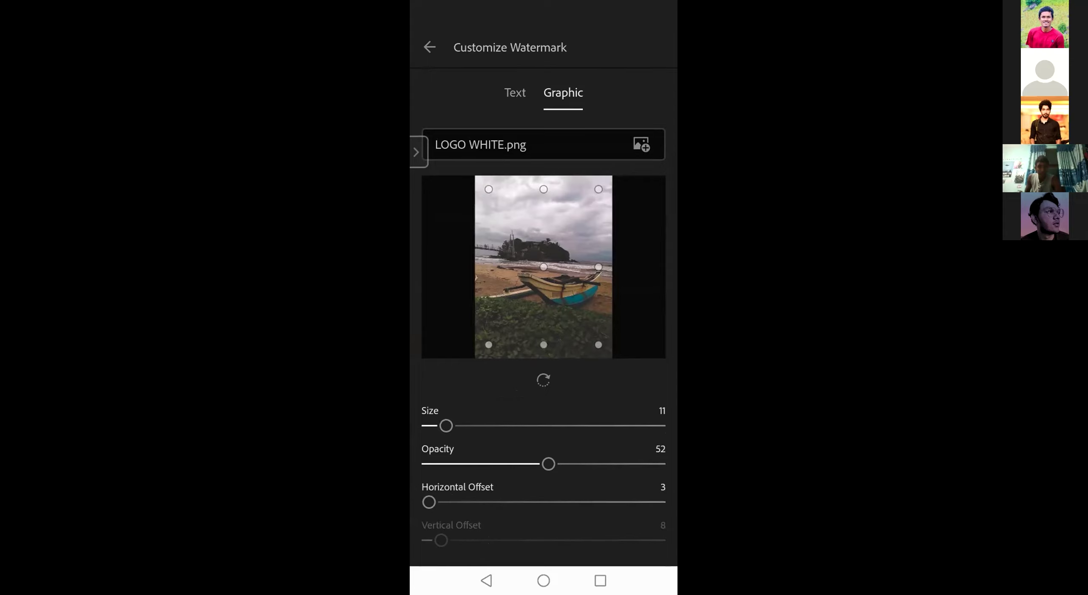
Settle the logo watermark at size 13, anchored bottom-centre.
drag(446, 425, 503, 425)
click(489, 189)
click(598, 345)
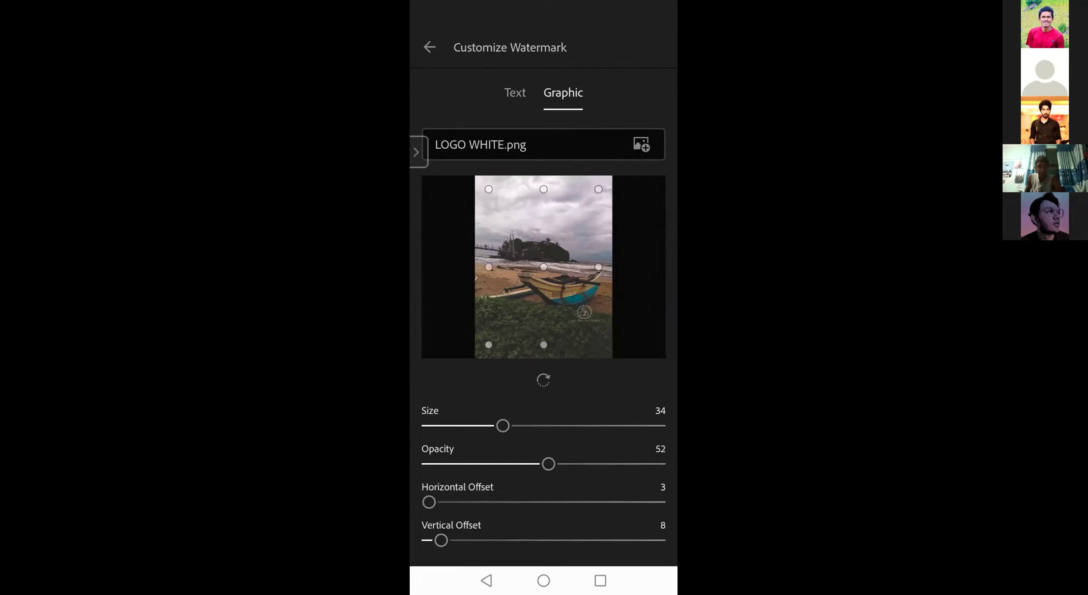
drag(503, 426, 451, 426)
mouse_move(441, 540)
mouse_down()
mouse_move(463, 540)
mouse_move(421, 540)
mouse_up()
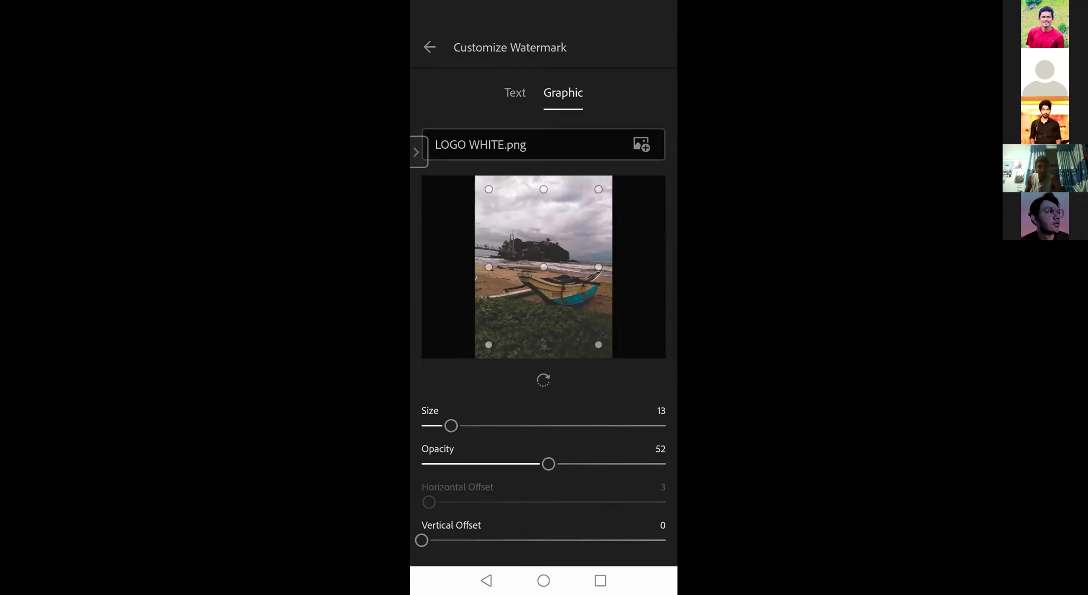
click(599, 344)
click(544, 344)
click(429, 47)
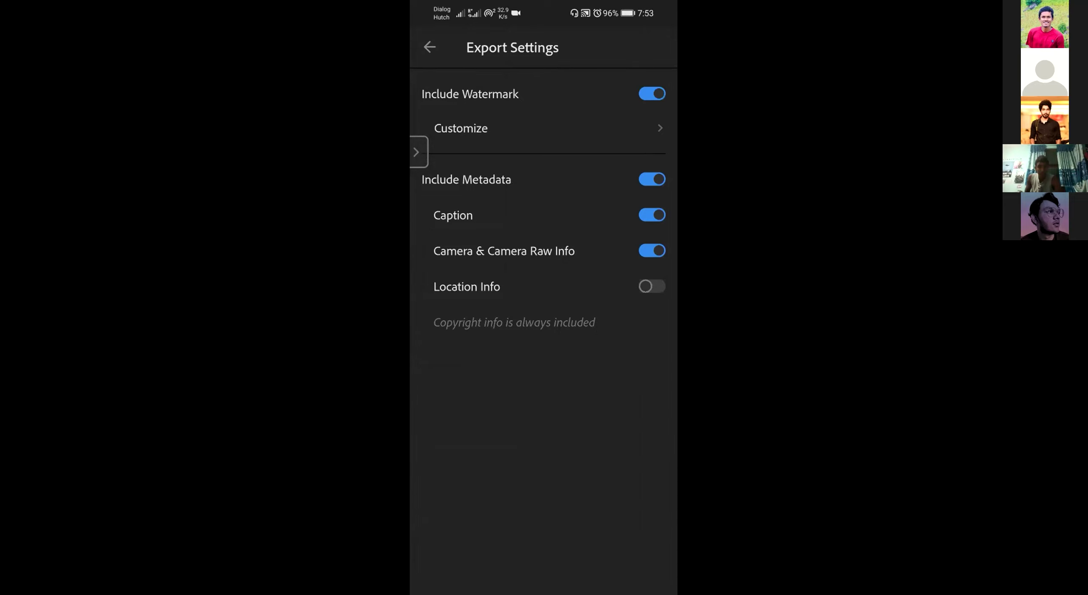
Close Export Settings, dismiss the view mode list, and check notifications for the export.
click(429, 47)
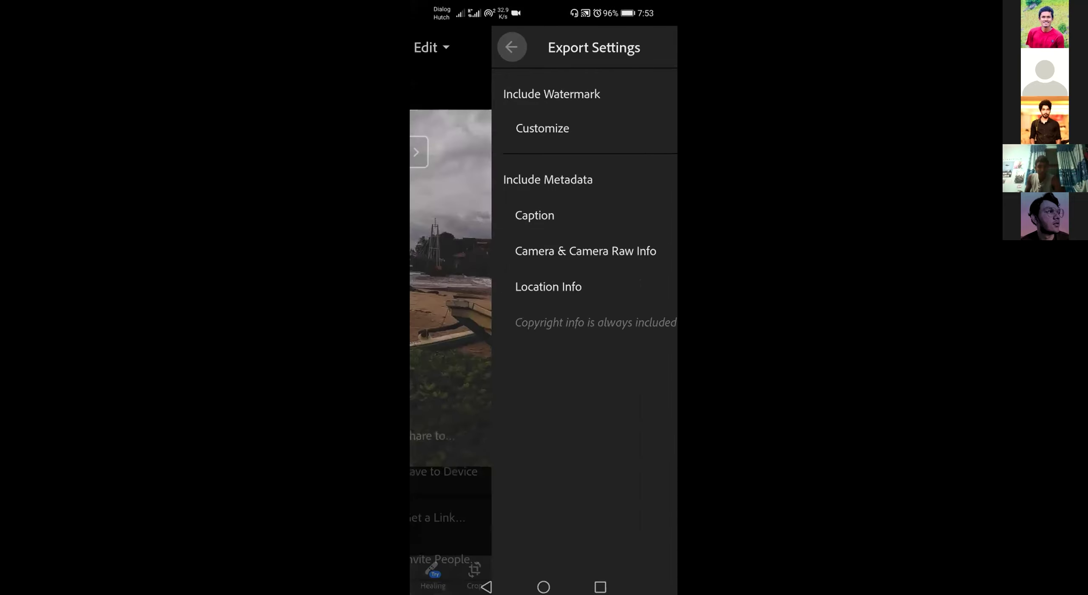
click(486, 396)
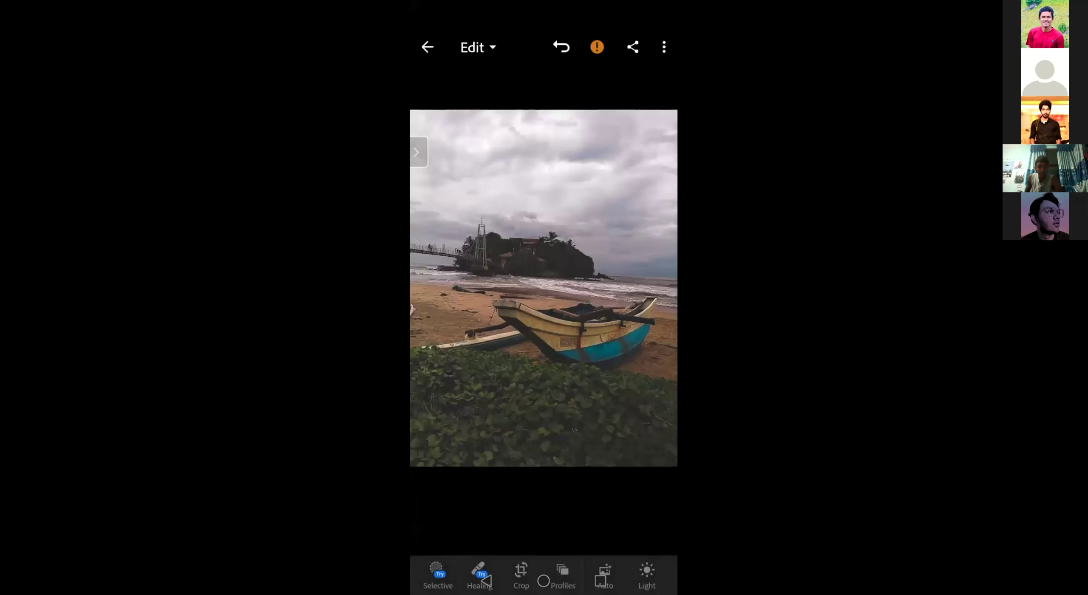
click(477, 47)
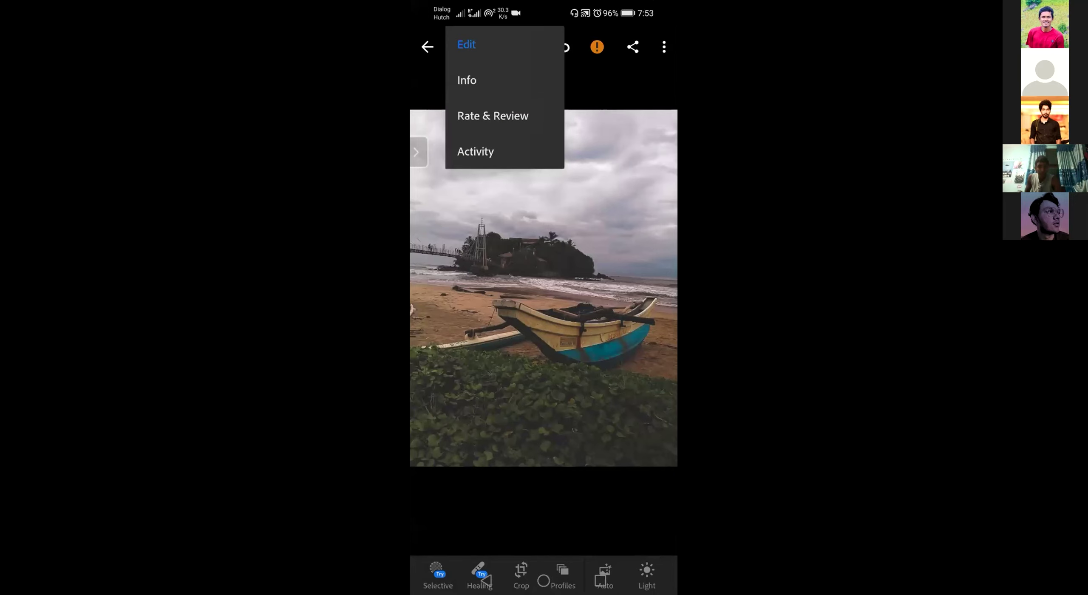
key(Escape)
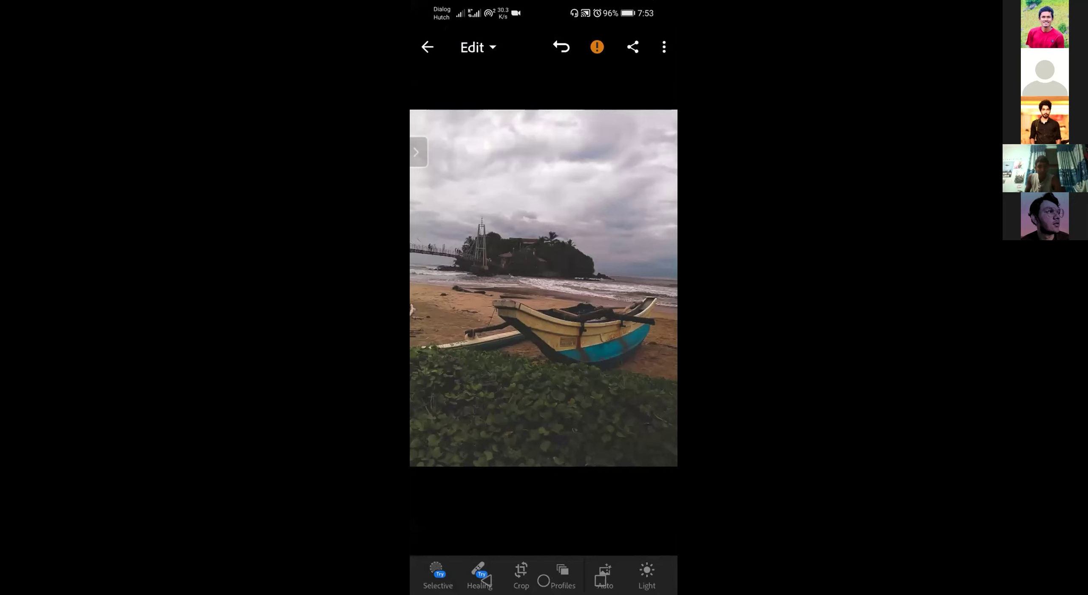
drag(543, 5, 543, 383)
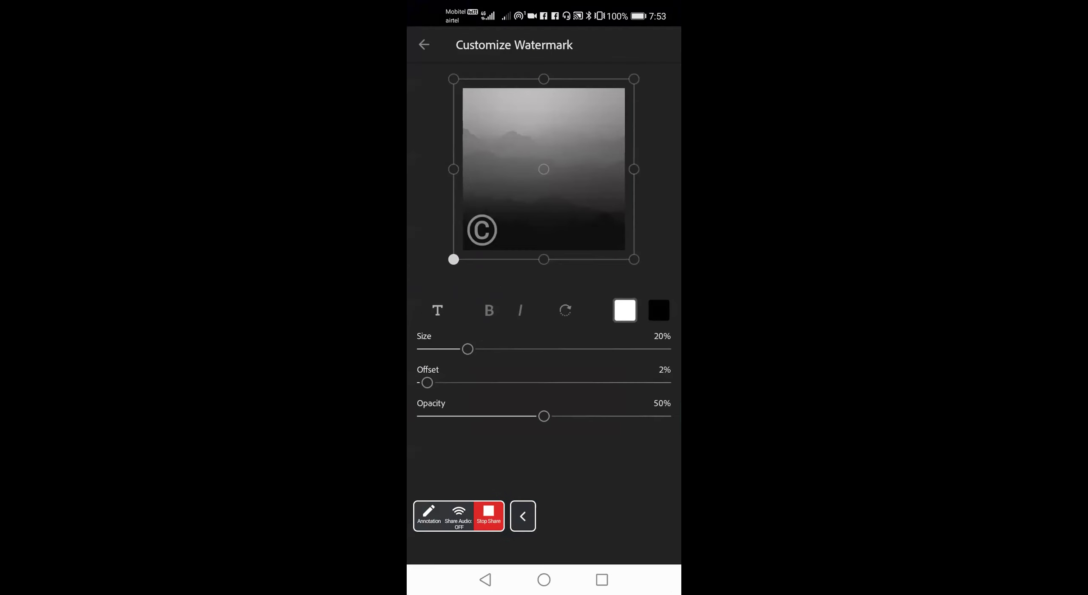
Back out of the watermark, sharing and preferences screens to the library.
click(423, 45)
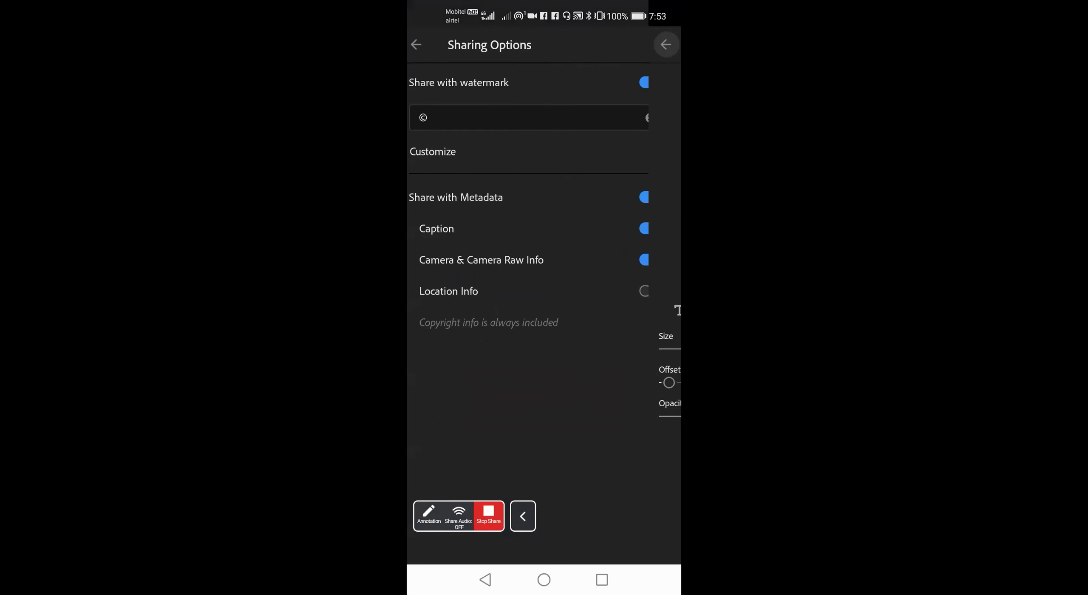
click(422, 45)
click(421, 45)
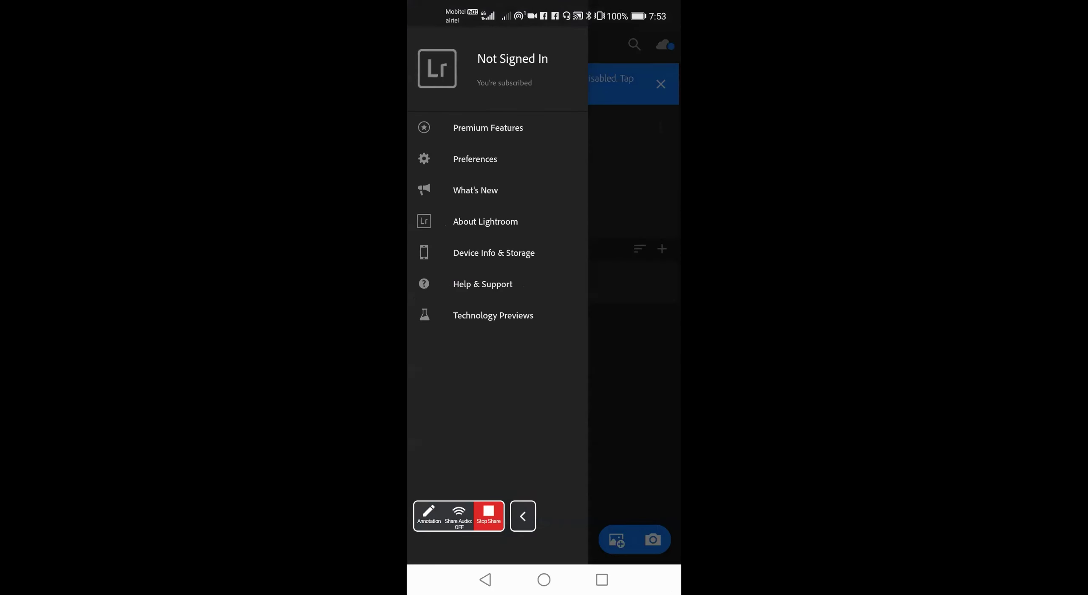
click(637, 298)
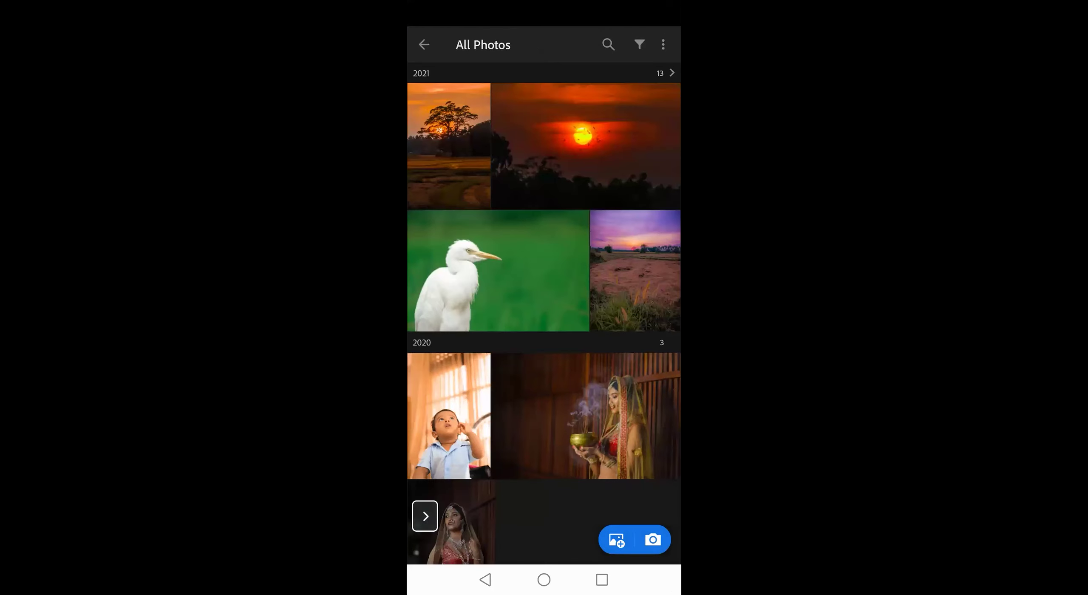
Expand the 2021 photo group and open the purple sunset field photo.
scroll(544, 323, down, 3)
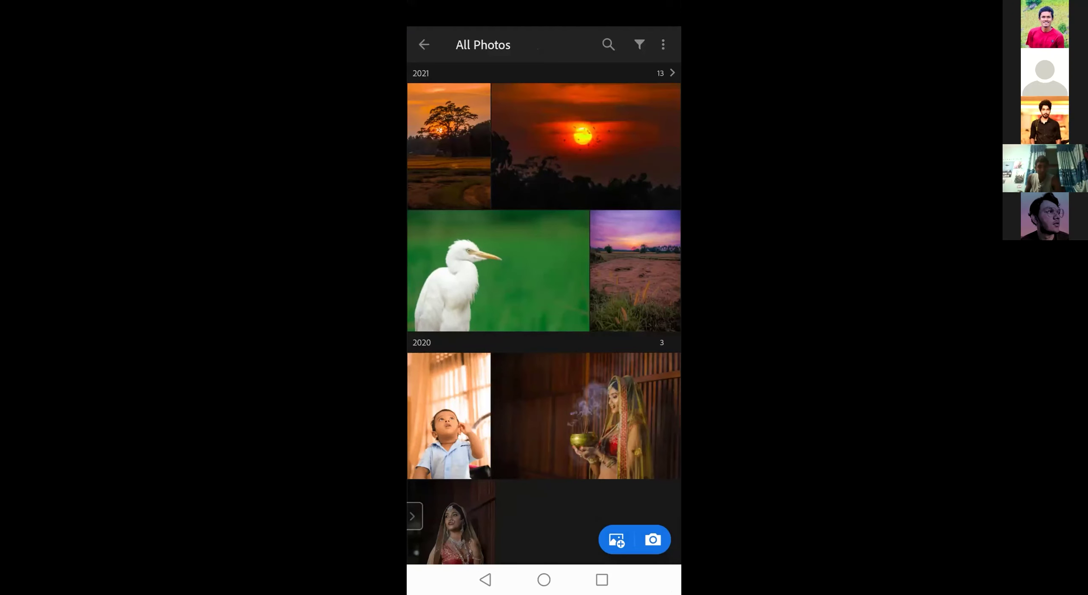
click(672, 73)
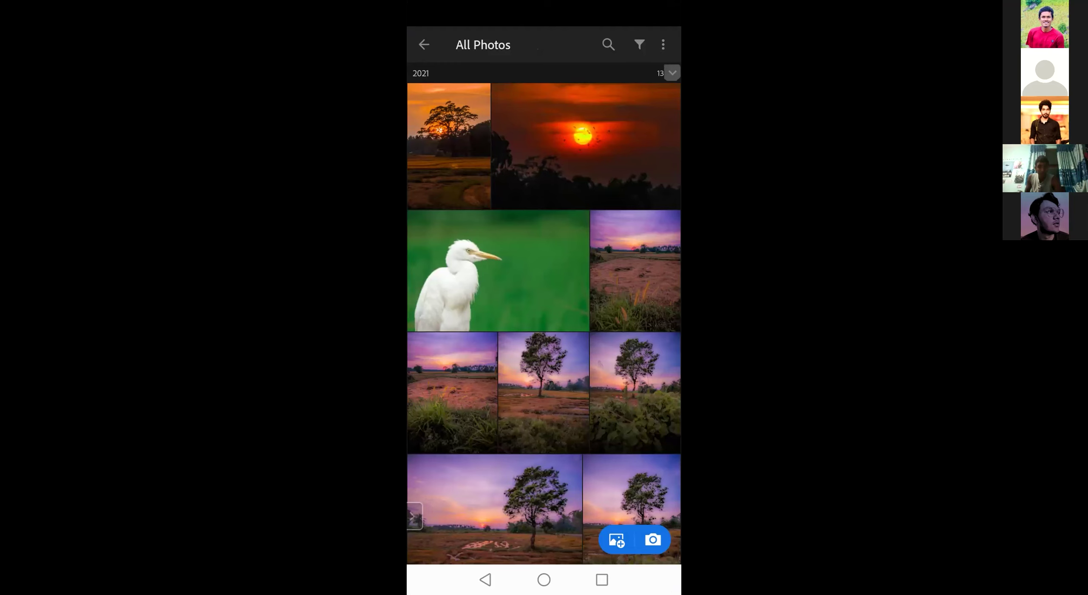
click(602, 580)
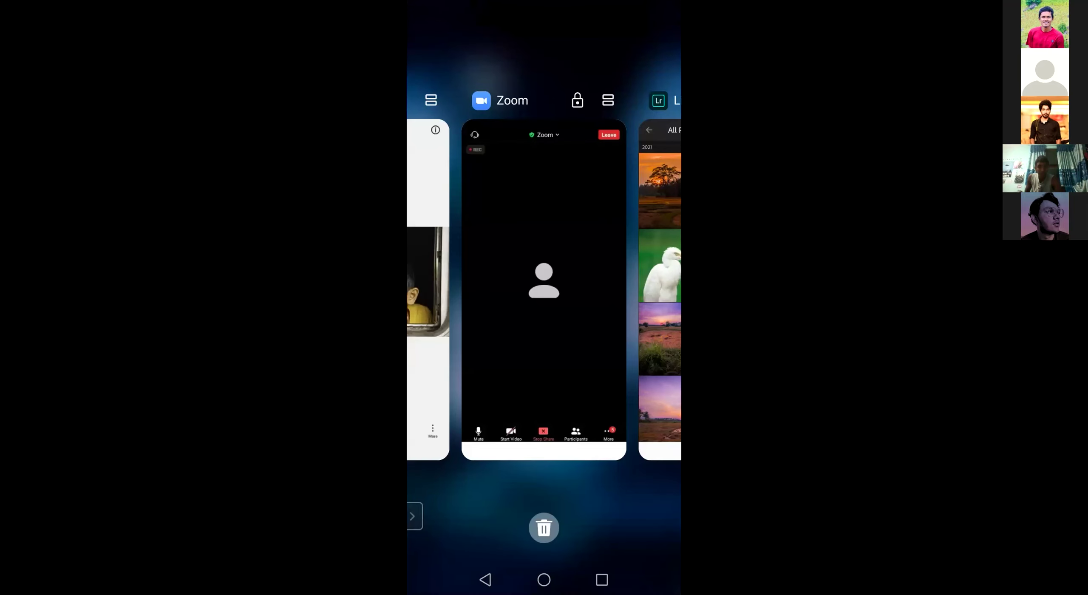
click(660, 297)
scroll(544, 323, down, 10)
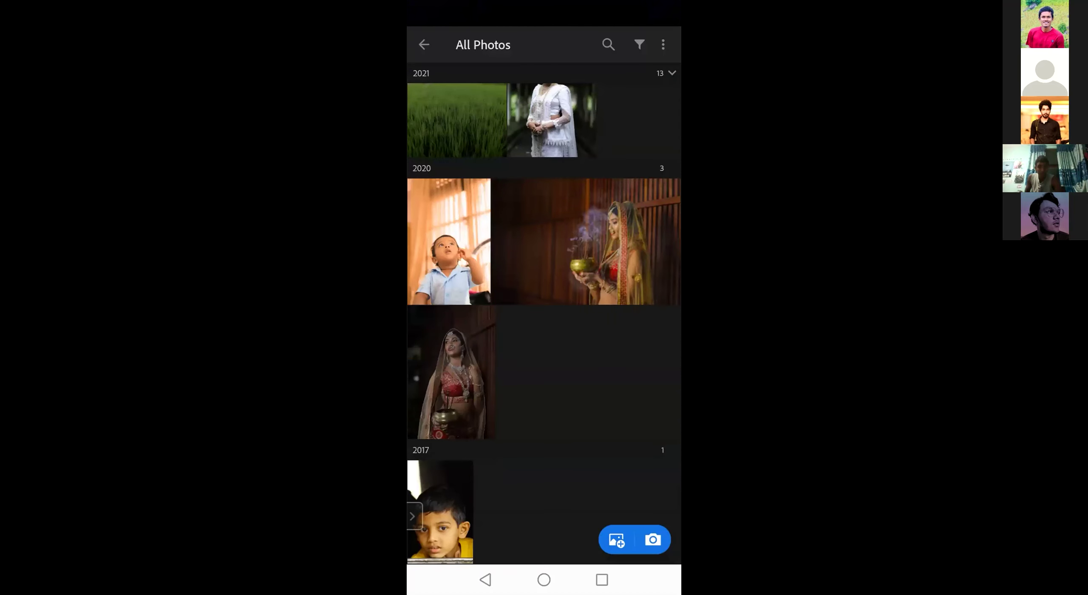
scroll(544, 323, up, 10)
click(635, 270)
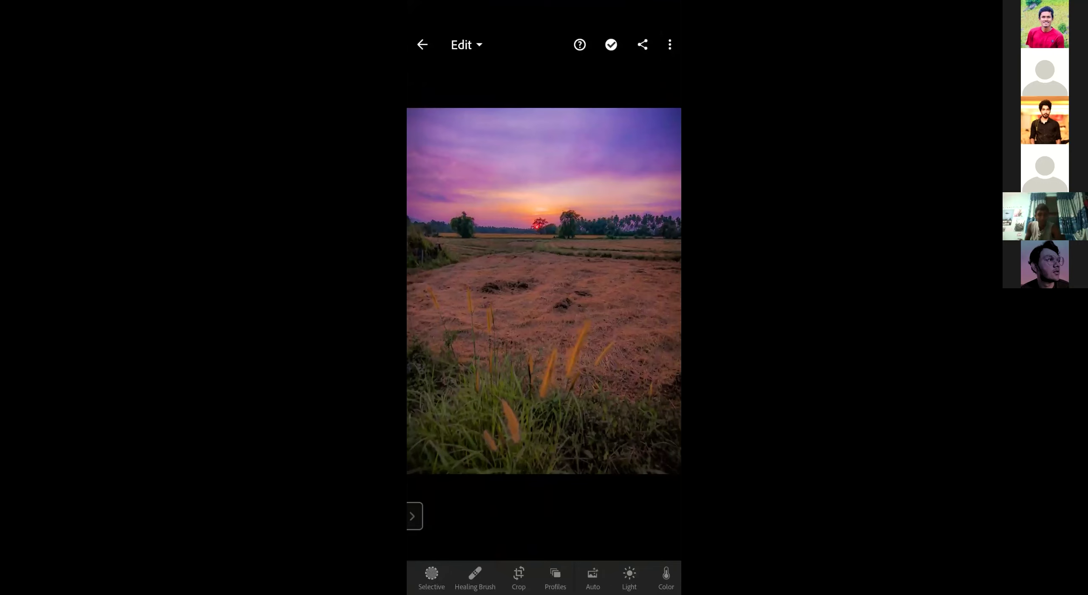
Leave Selective without changes and open the 2017 boy portrait from All Photos.
click(431, 575)
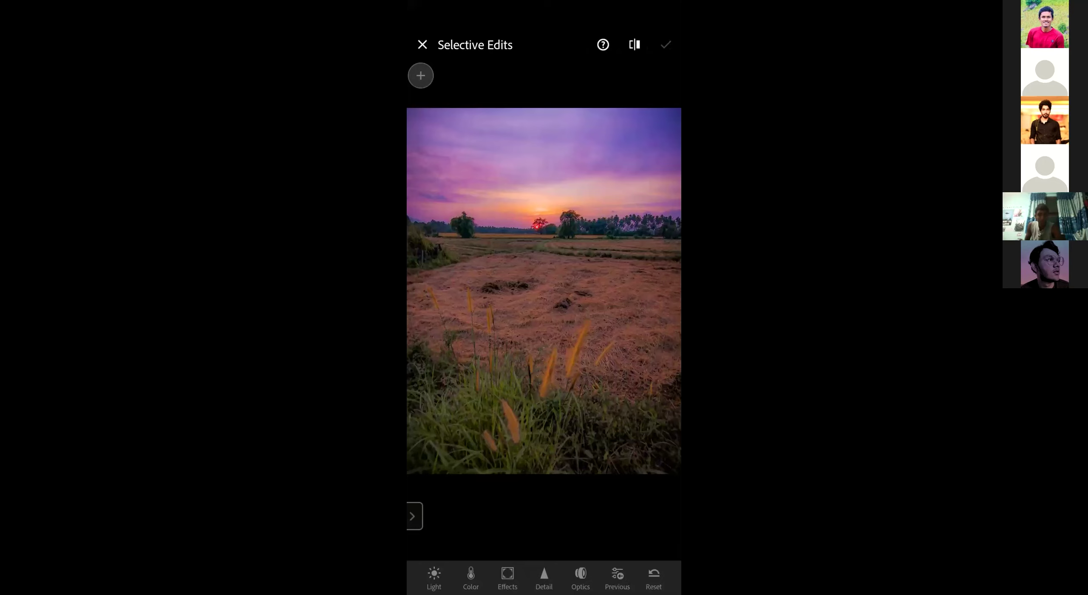
key(Escape)
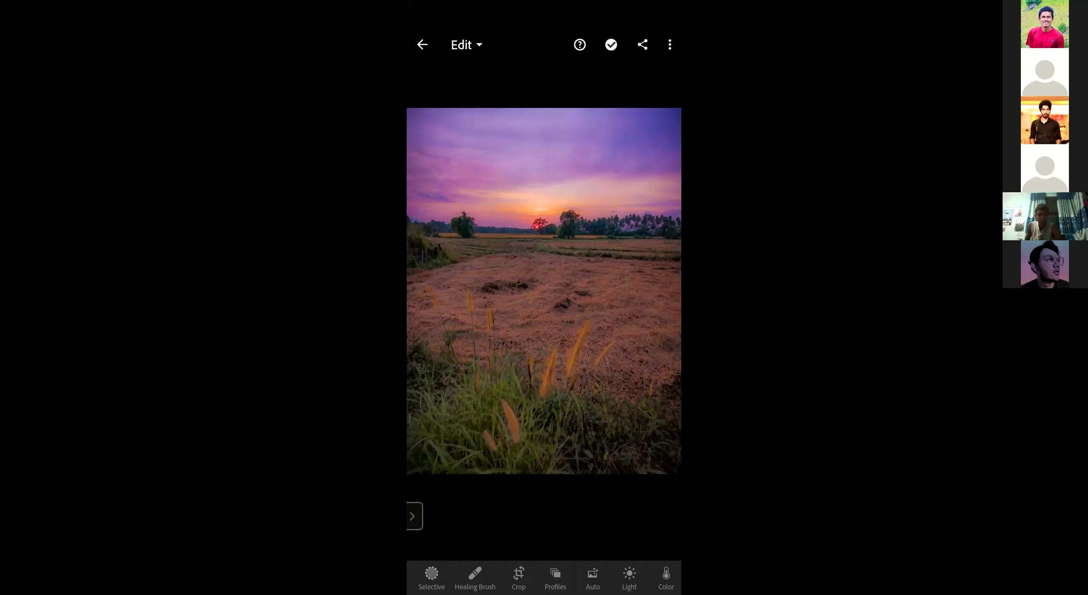
key(Escape)
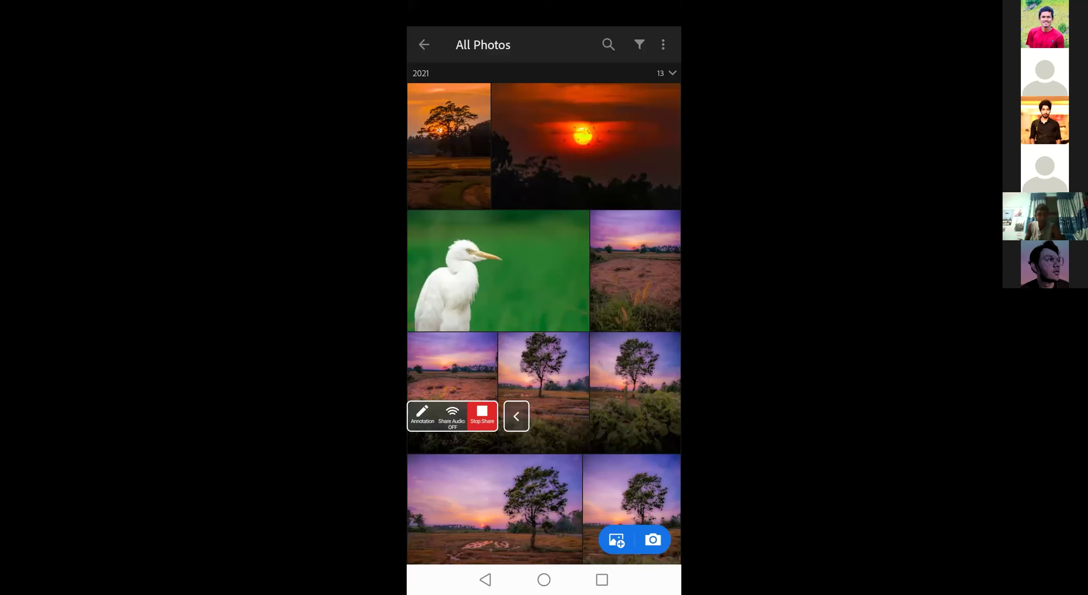
scroll(544, 323, down, 10)
scroll(544, 323, down, 5)
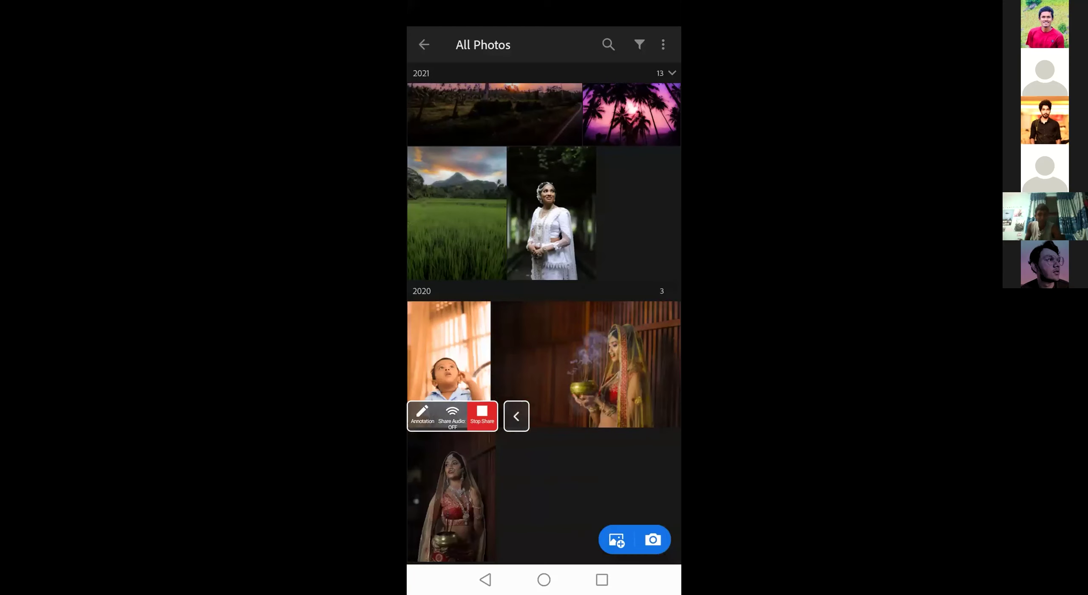
click(439, 515)
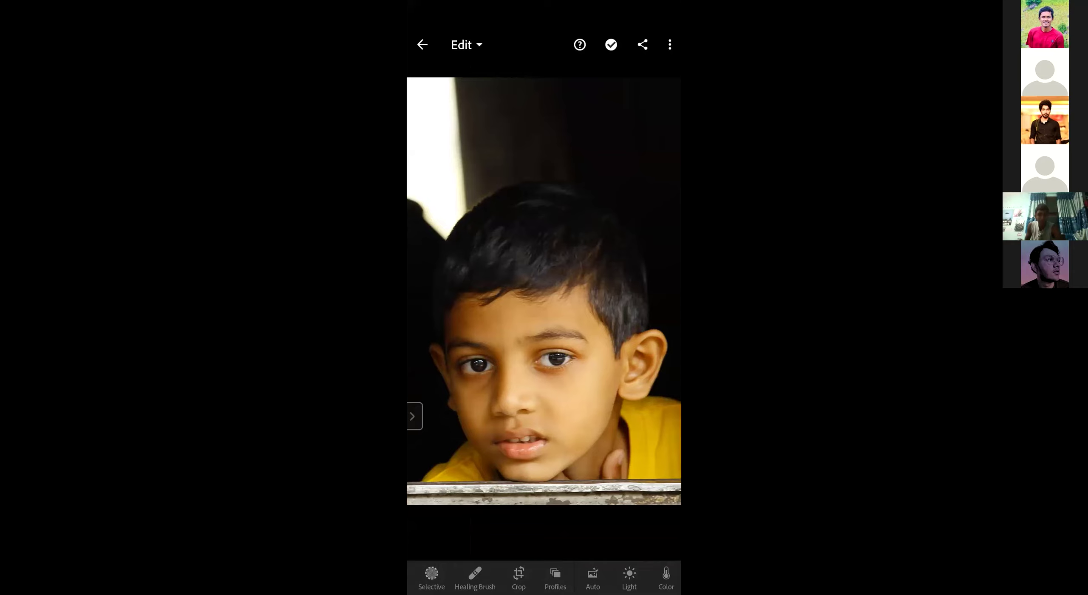
In the Light panel, set the portrait's Highlights to -22 and Contrast to 45.
scroll(544, 578, right, 2)
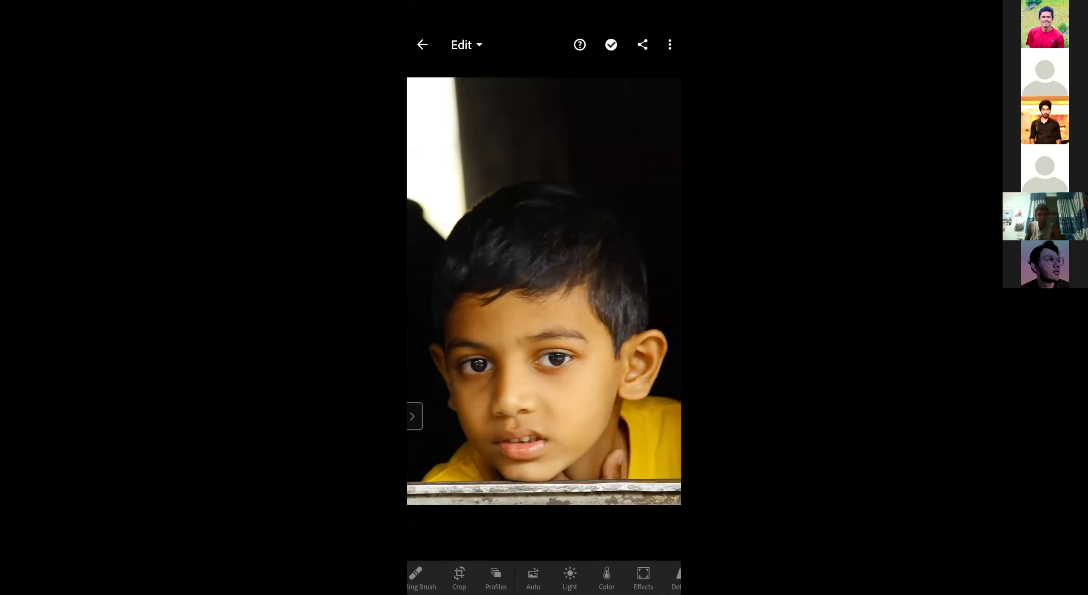
scroll(543, 578, left, 2)
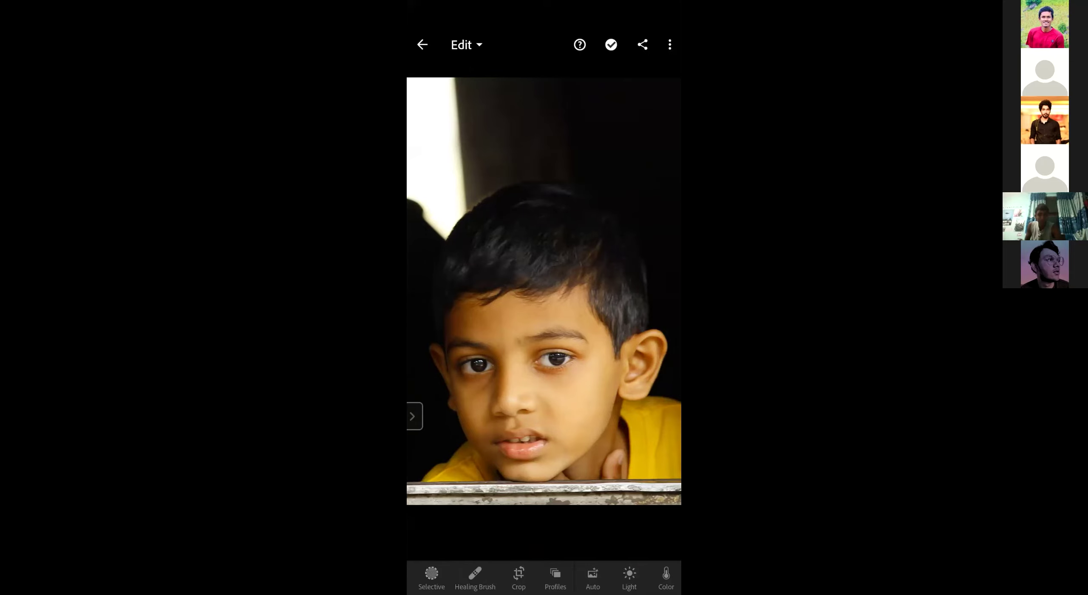
click(629, 578)
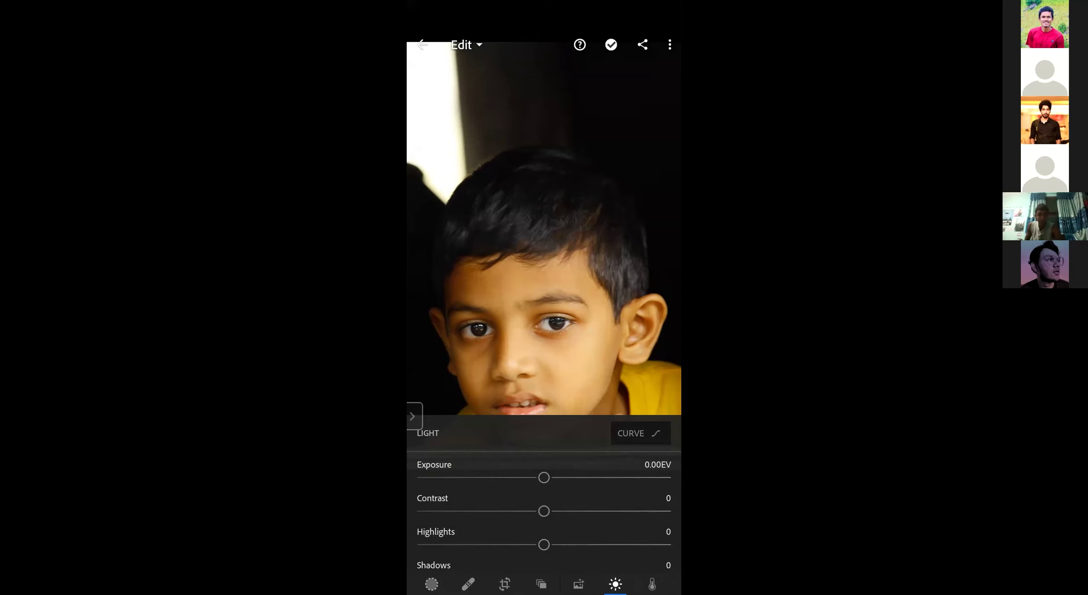
drag(544, 545, 515, 544)
scroll(544, 493, down, 1)
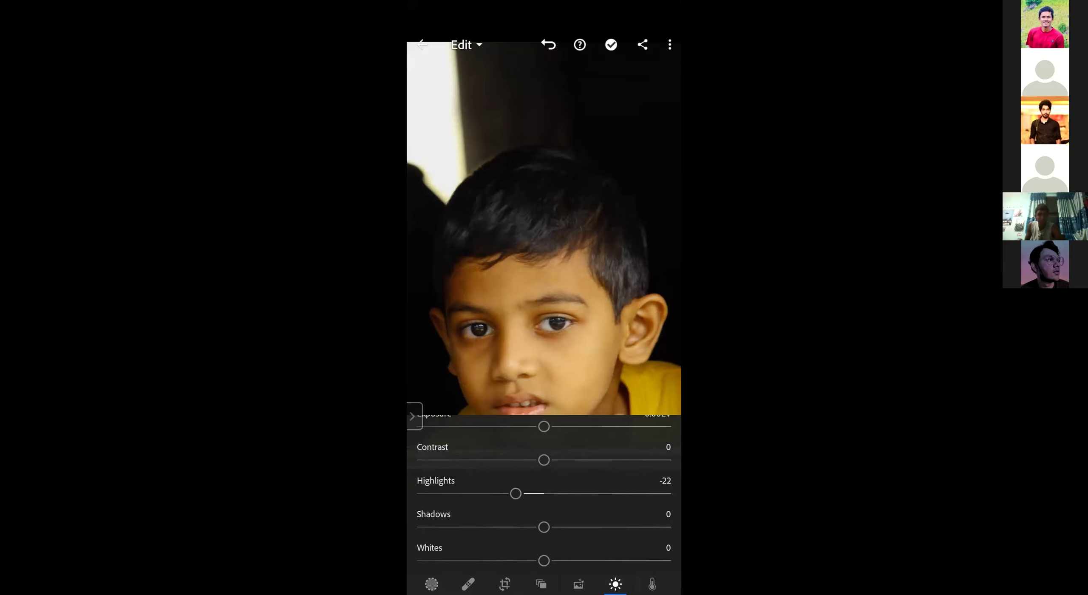
scroll(544, 493, down, 3)
scroll(544, 493, up, 4)
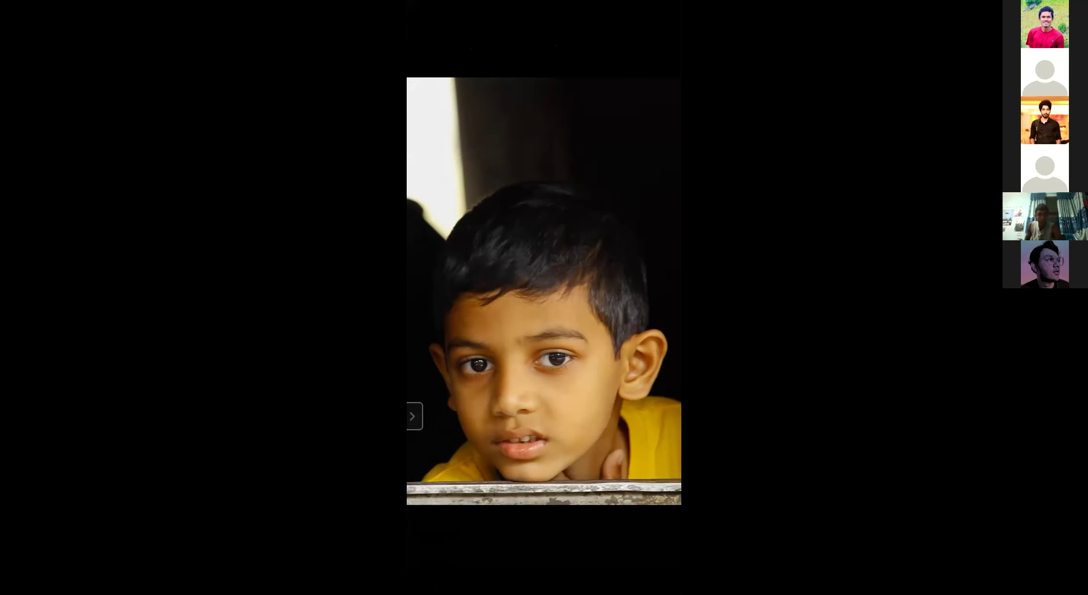
drag(544, 511, 601, 511)
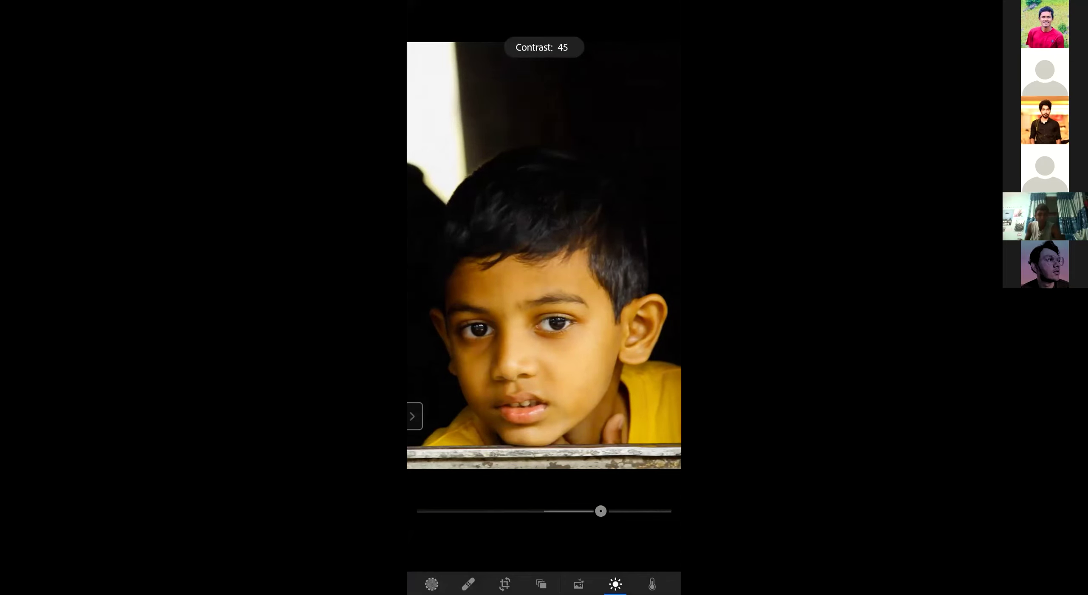
scroll(544, 488, down, 3)
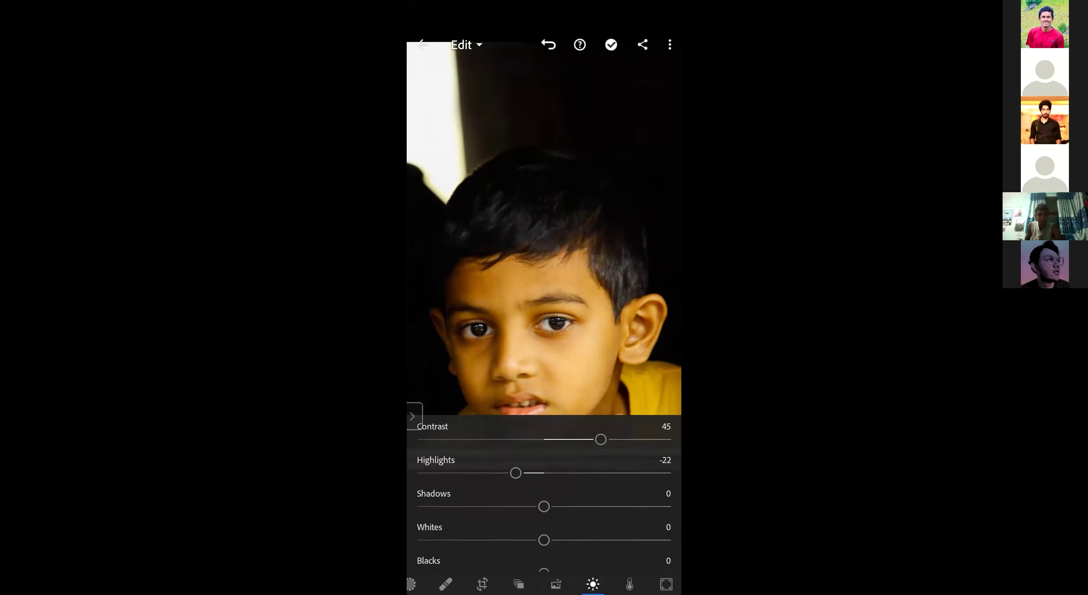
click(666, 584)
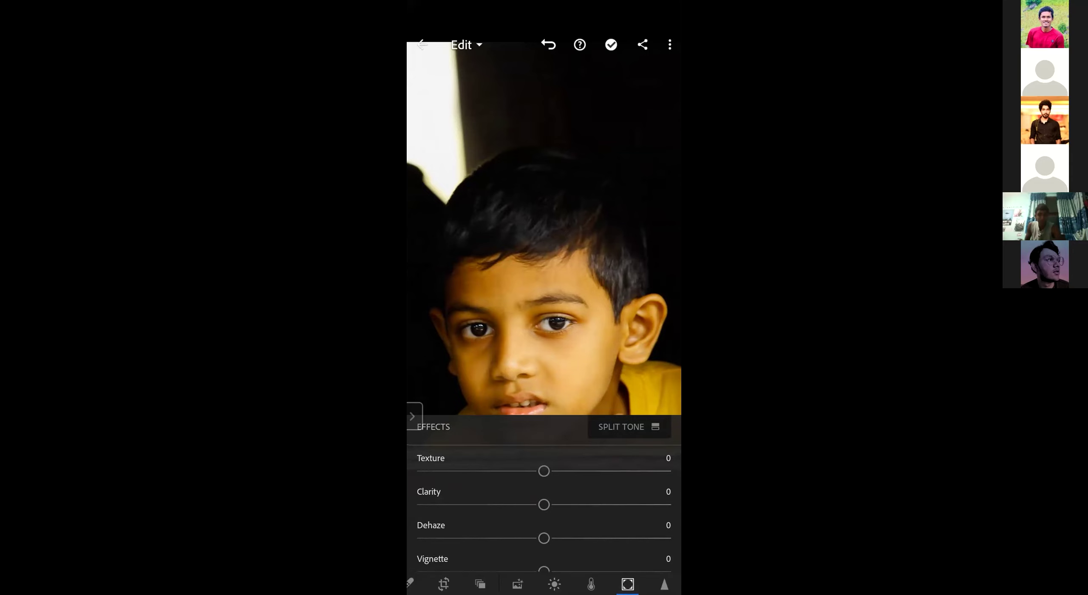
Drag the boy portrait's Clarity to 59 in Effects, then open Selective Edits.
drag(544, 505, 619, 505)
scroll(544, 584, left, 2)
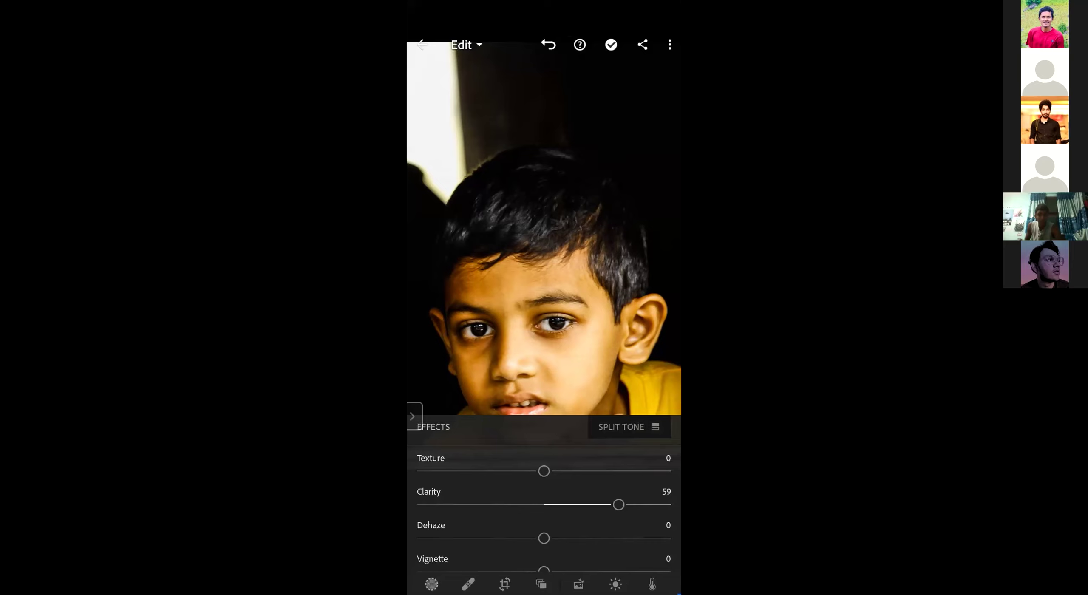
click(432, 584)
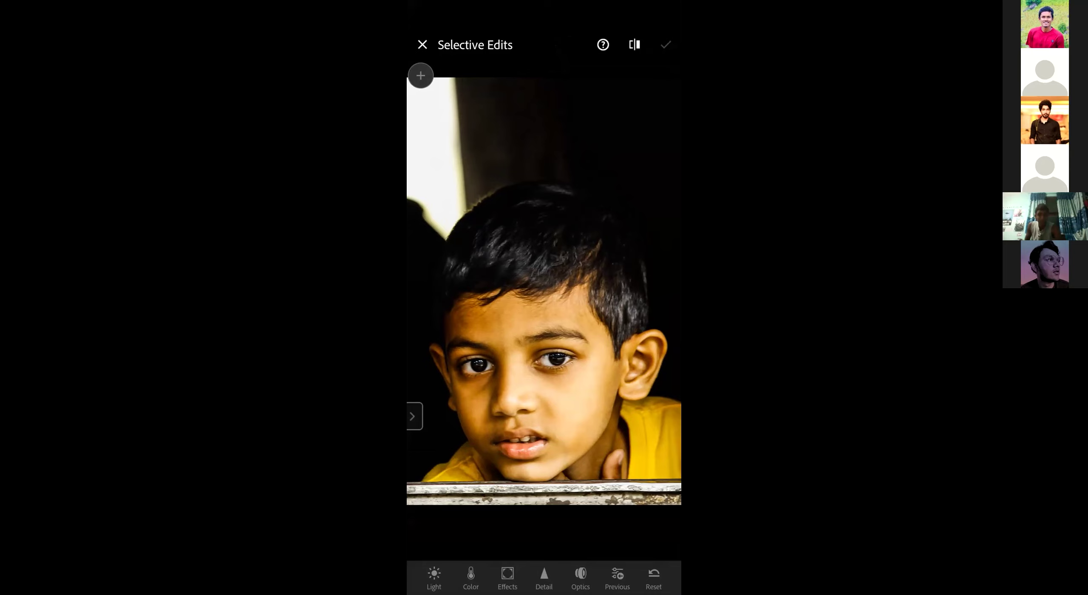
Add a linear gradient mask from the photo's top edge, tilted to cover the background above the boy's head.
click(420, 75)
drag(540, 83, 527, 328)
drag(526, 209, 572, 127)
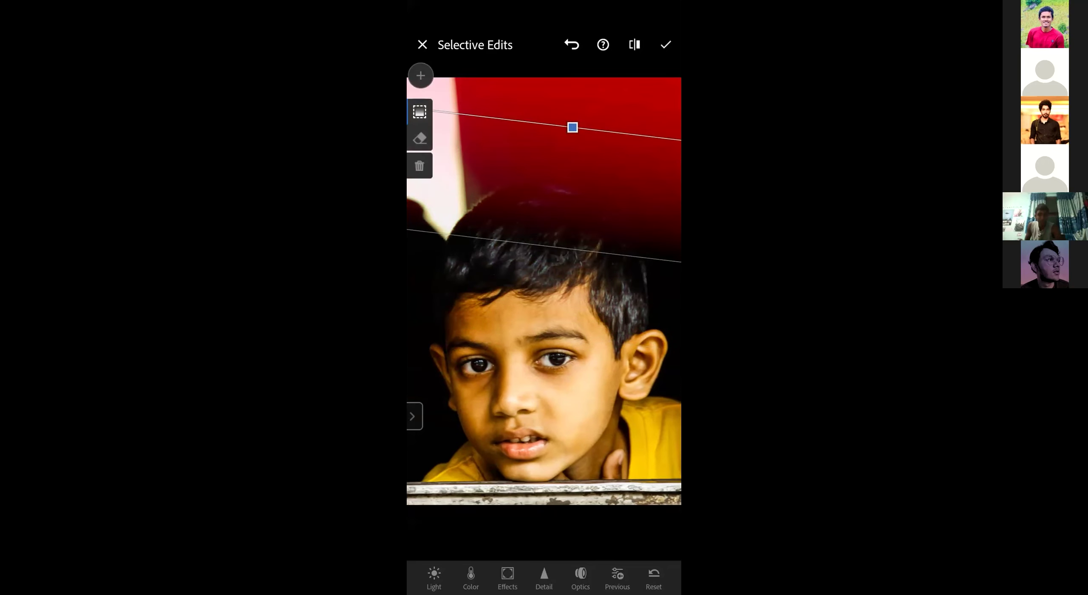
mouse_move(657, 137)
mouse_down()
mouse_move(640, 180)
mouse_move(654, 151)
mouse_up()
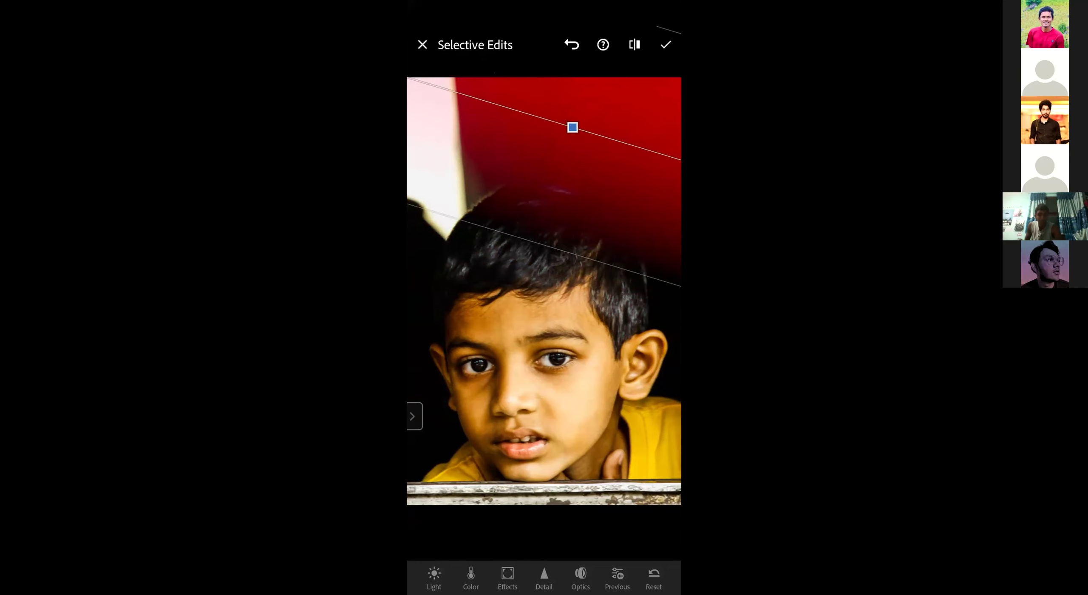
drag(572, 127, 565, 151)
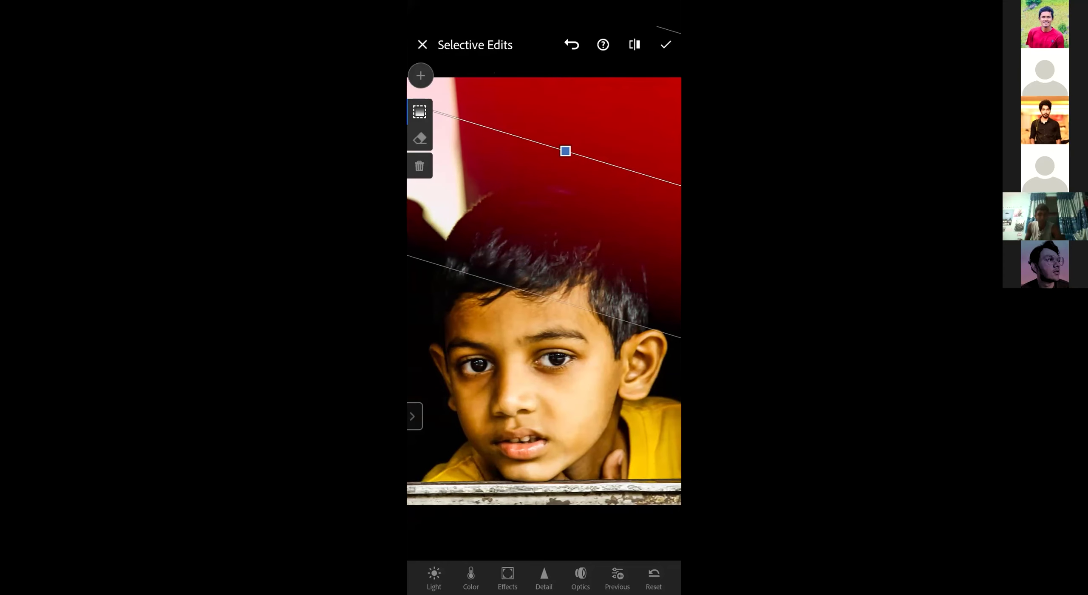
Set the masked area's exposure to about -1.93EV, raise contrast and pull highlights to -60.
click(434, 578)
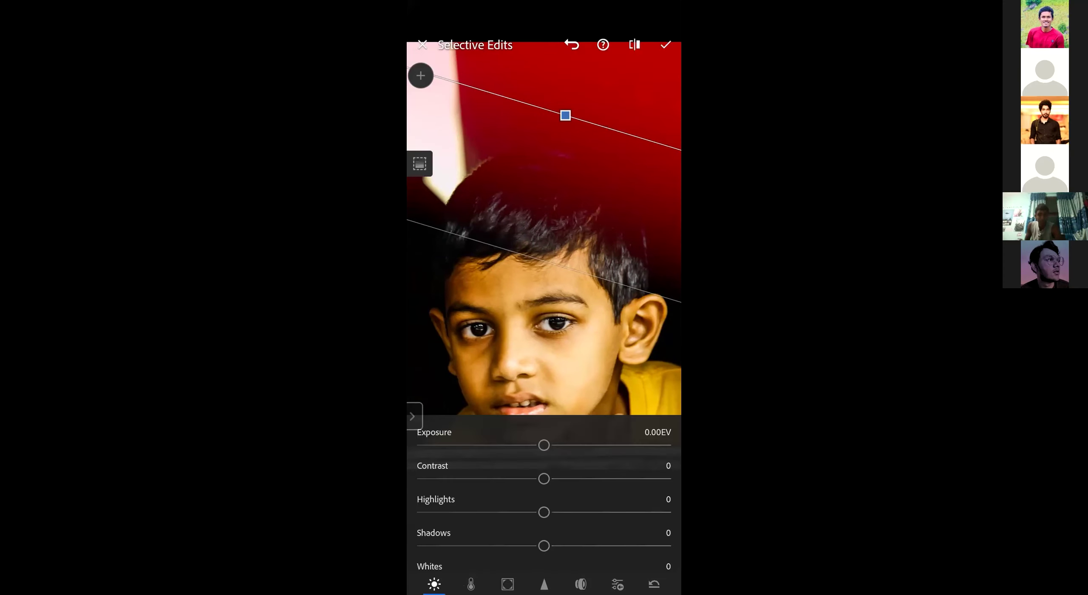
click(471, 584)
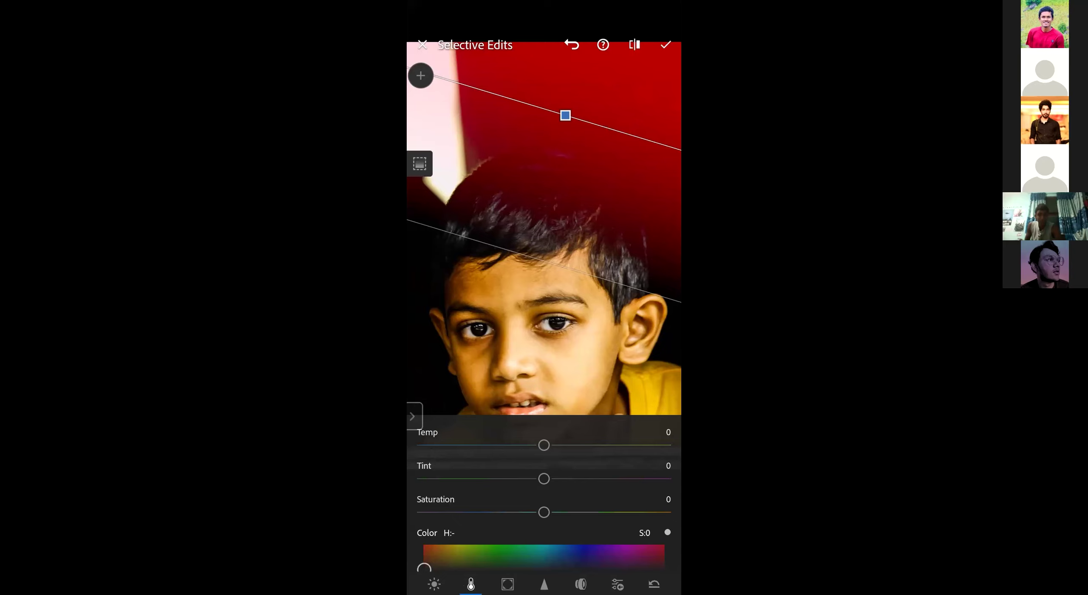
click(434, 584)
drag(544, 444, 598, 445)
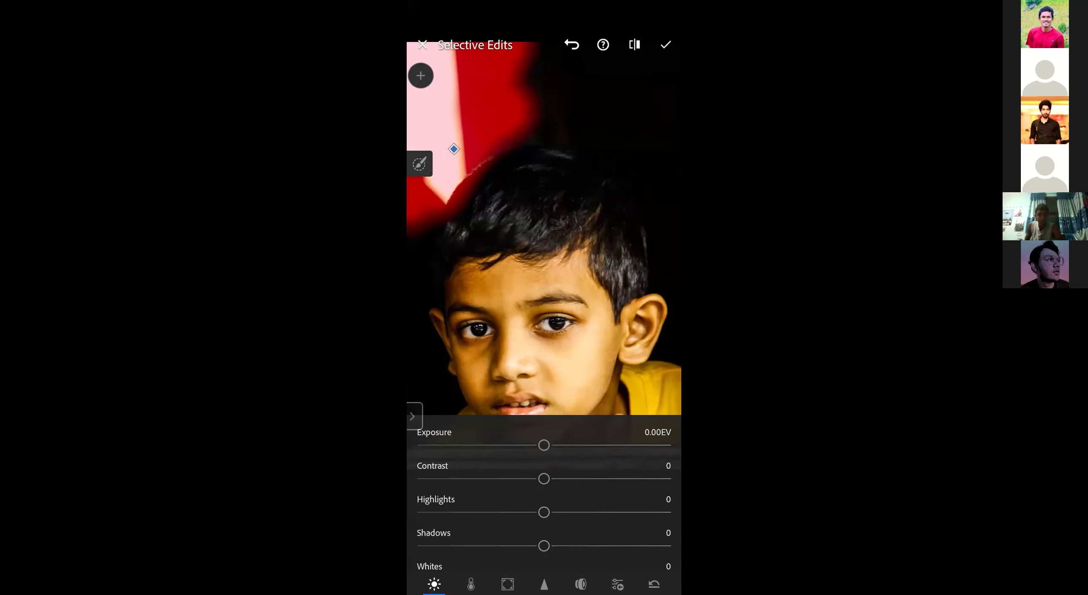
drag(544, 445, 482, 445)
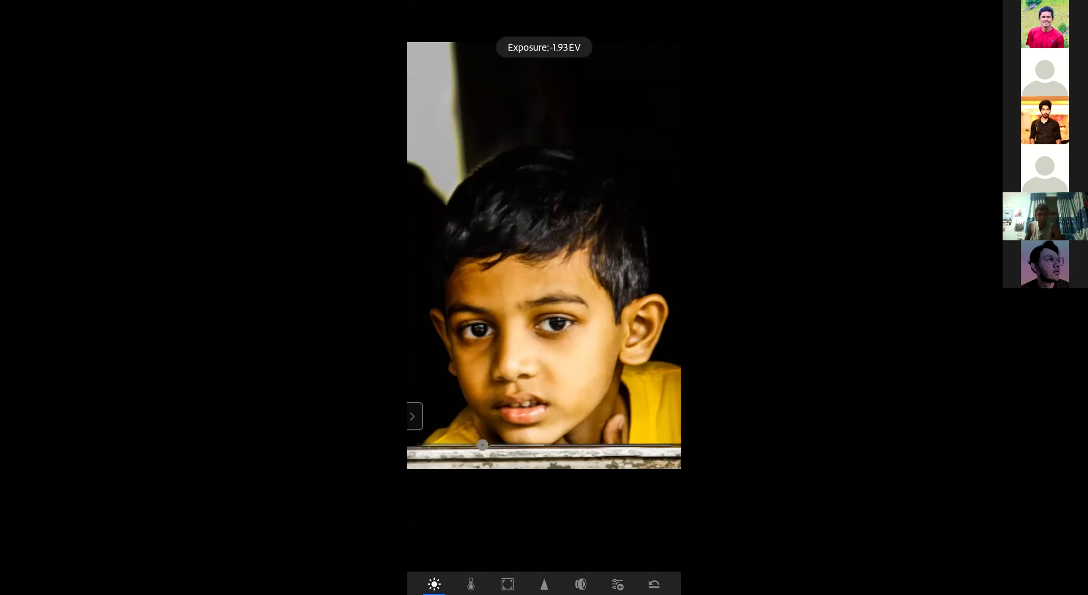
drag(544, 479, 670, 478)
drag(544, 512, 417, 512)
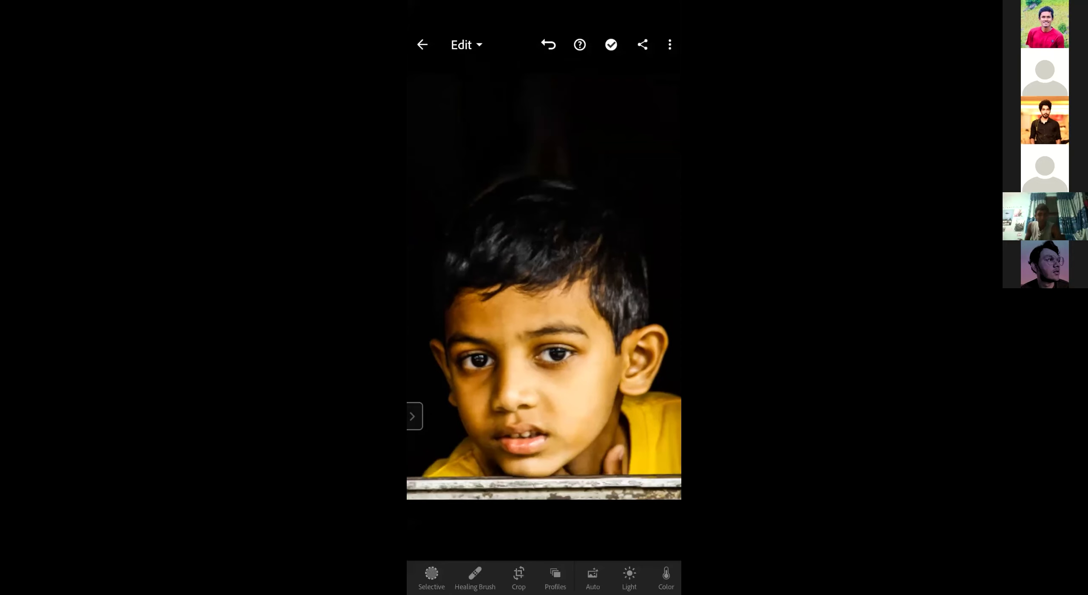
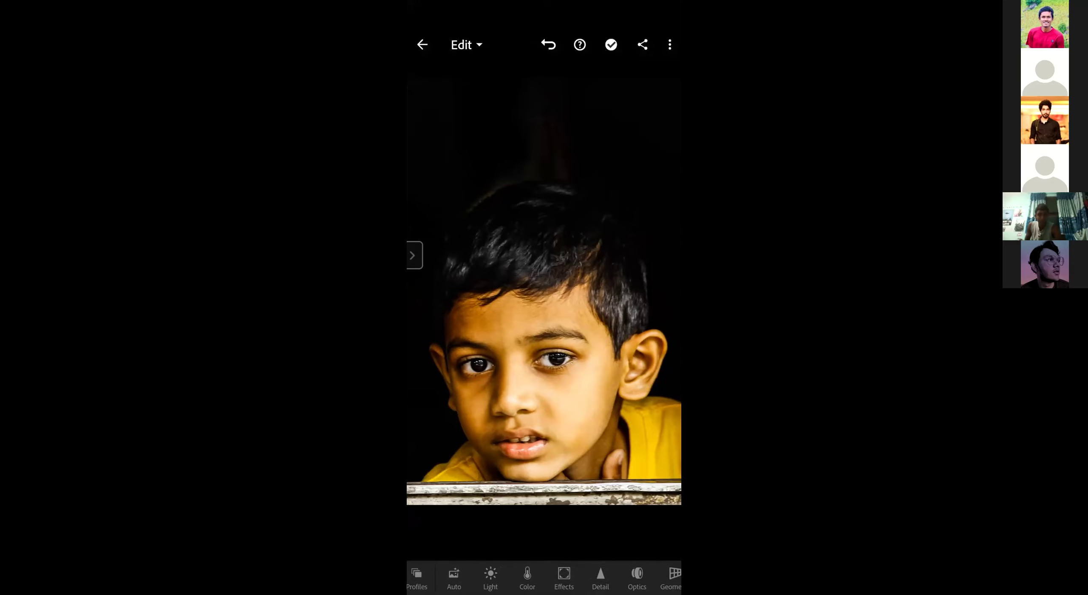
Create a new user preset named 'Clarity up' from the portrait's current edits.
scroll(544, 577, left, 1)
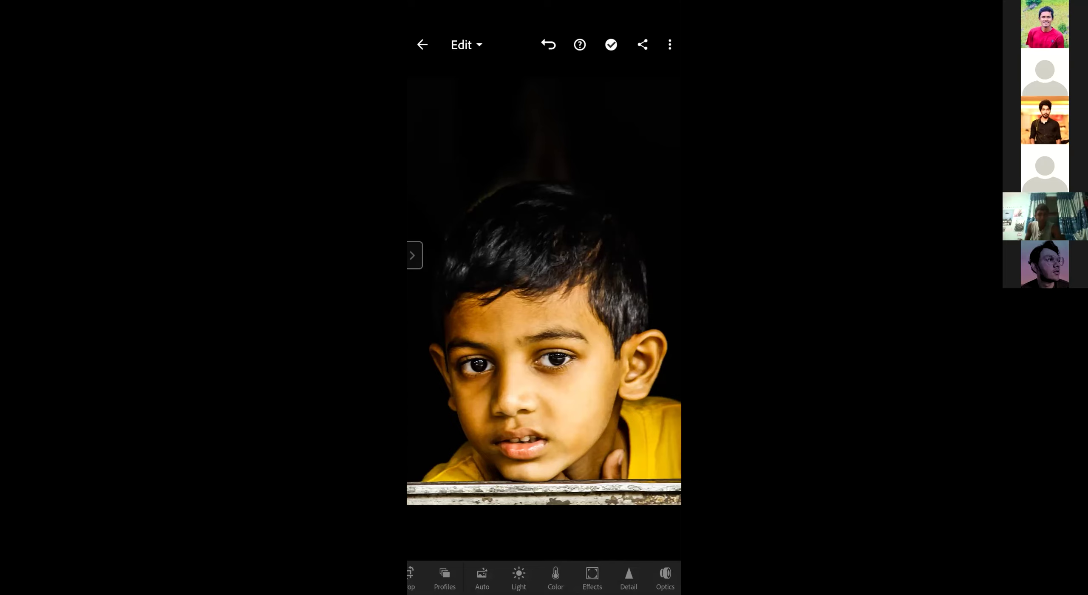
click(669, 44)
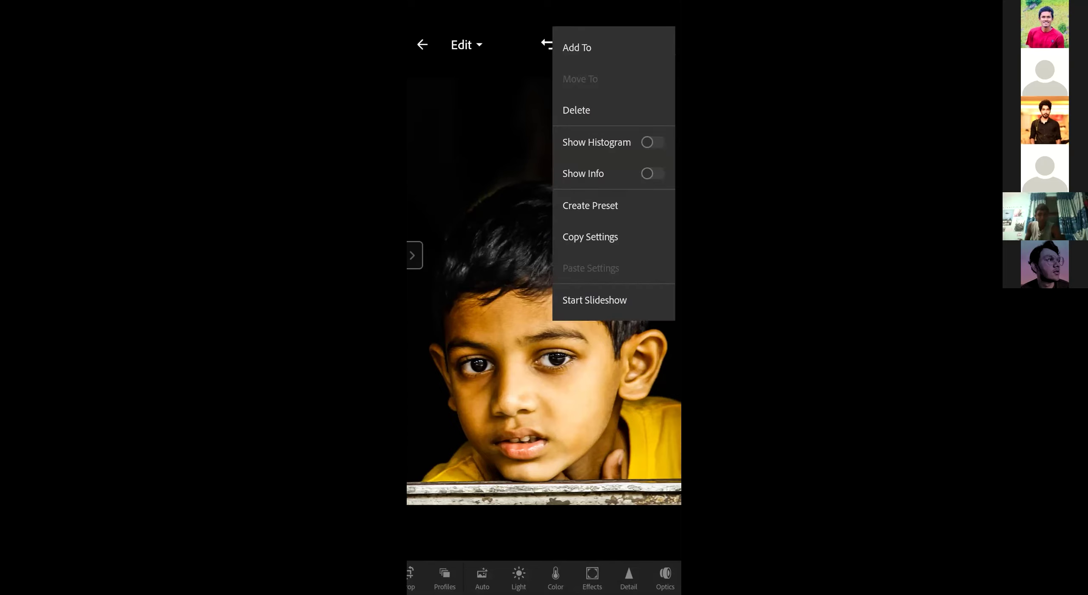
click(590, 205)
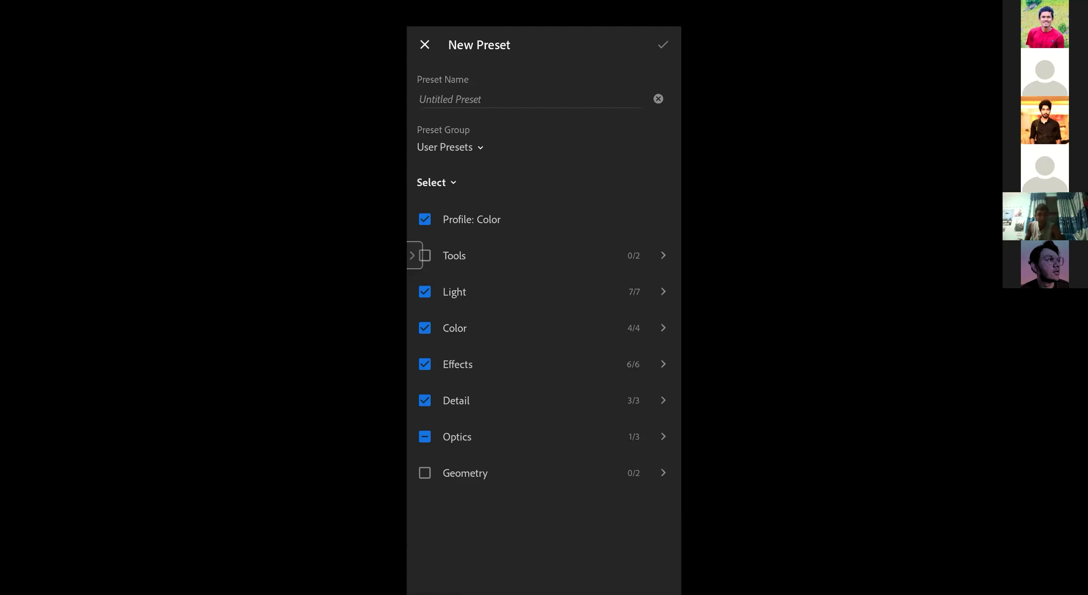
click(451, 99)
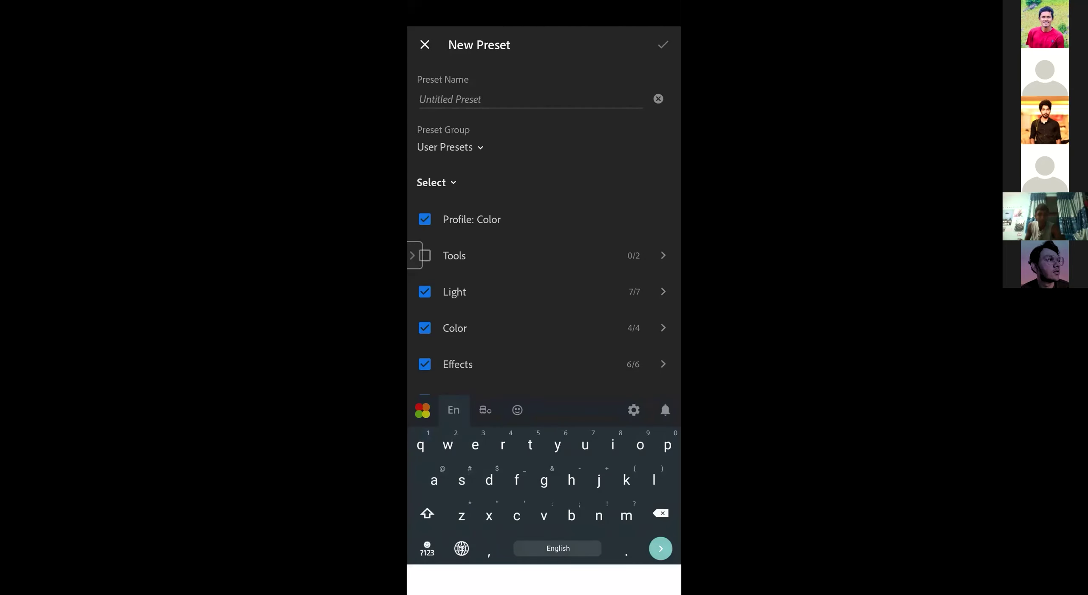
text(E)
key(BackSpace)
text(edited)
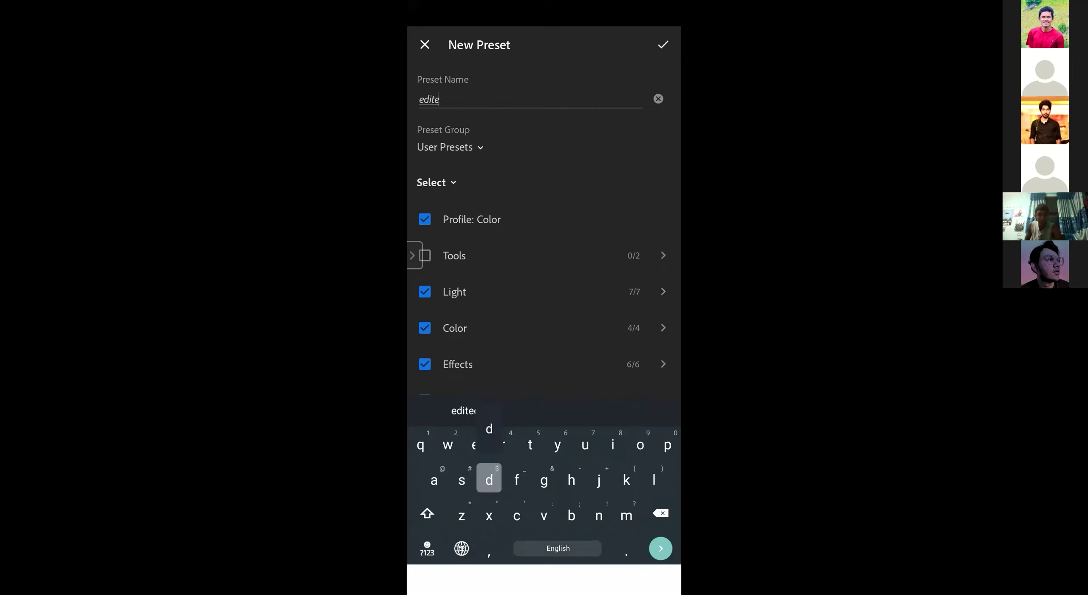
key(BackSpace)
key(BackSpace)
key(BackSpace)
key(BackSpace)
key(BackSpace)
key(BackSpace)
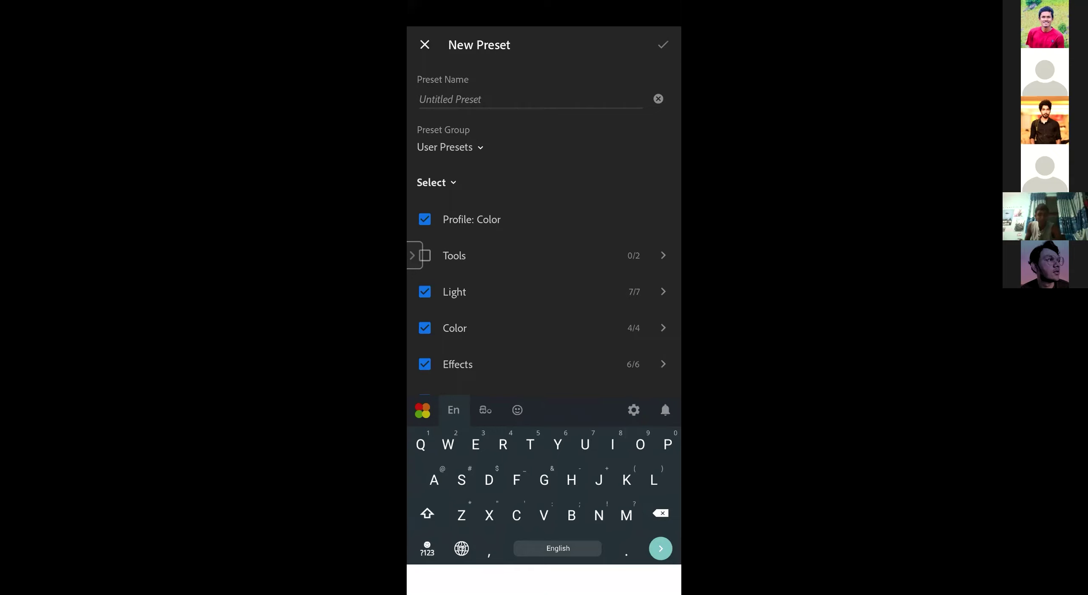
text(Clarity )
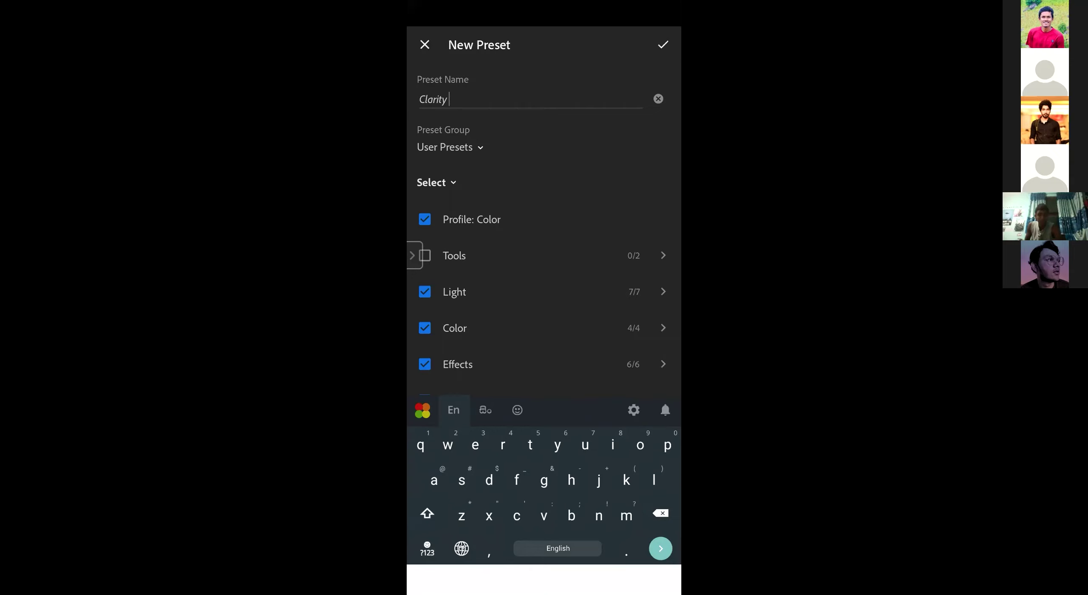
text(up)
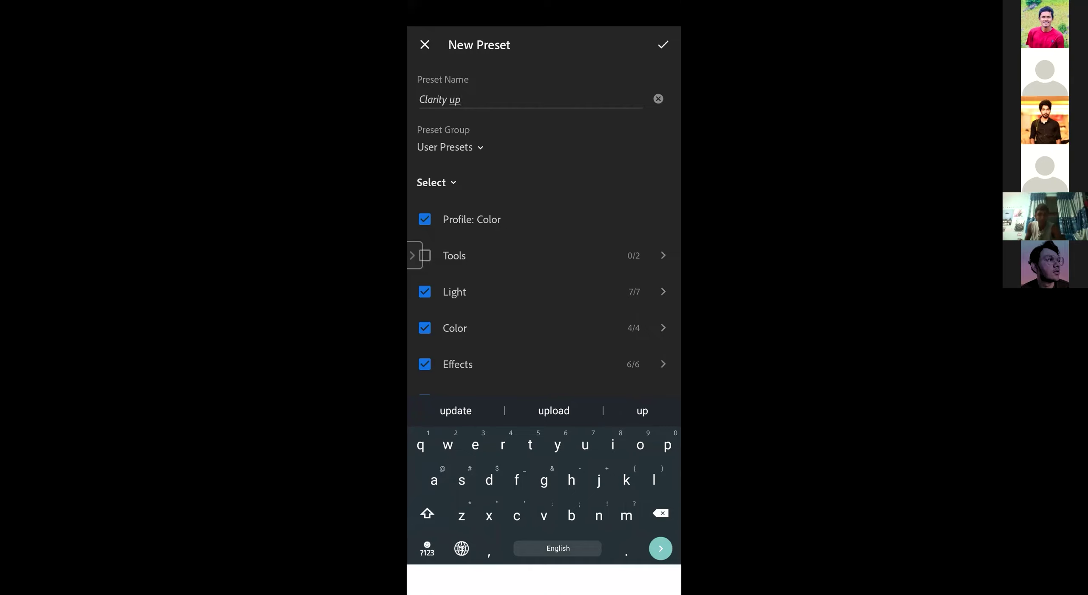
click(663, 44)
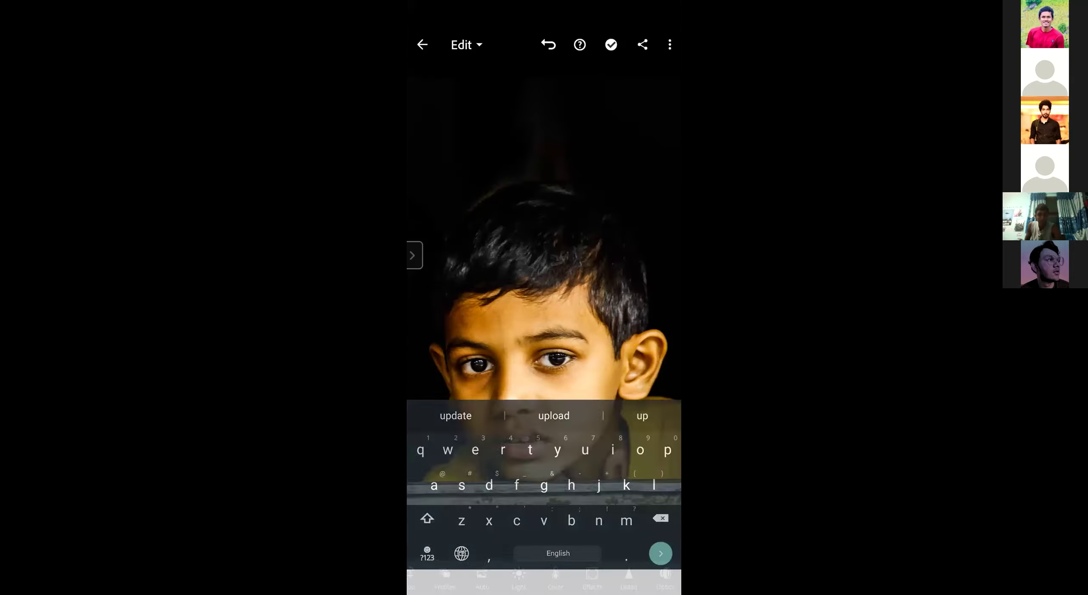
drag(595, 578, 467, 578)
click(622, 578)
Apply the Clarity up preset from the User Presets group and glance at its options.
scroll(544, 531, down, 3)
click(433, 439)
click(444, 548)
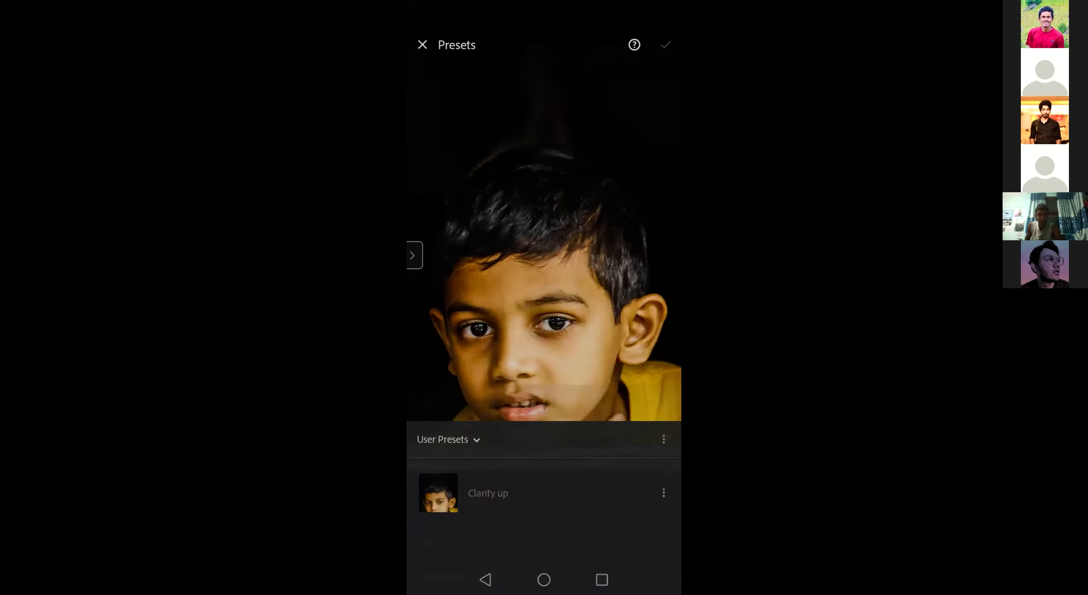
click(488, 492)
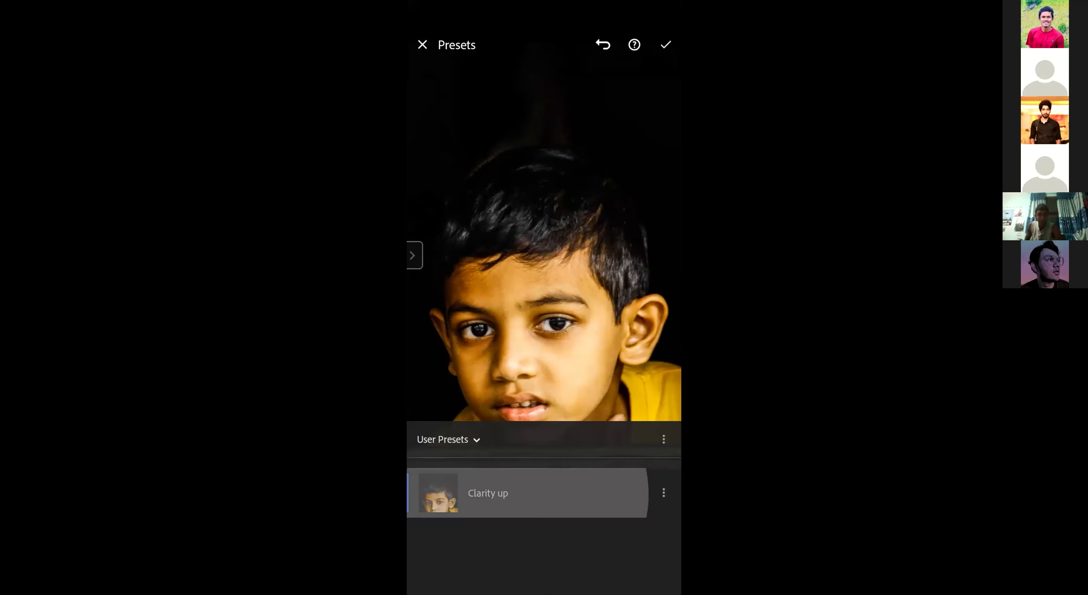
click(664, 493)
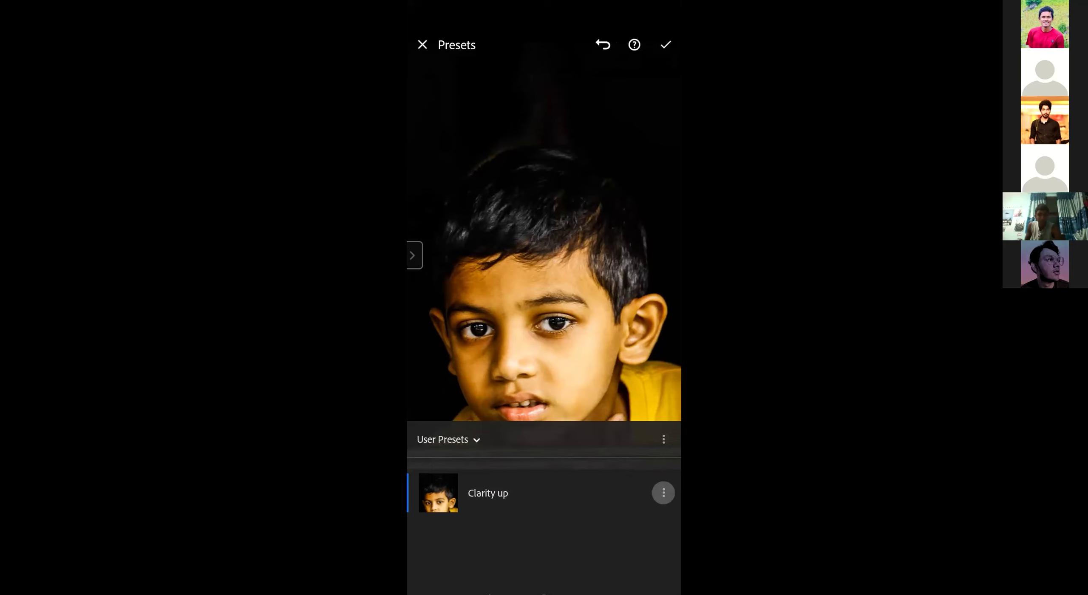
key(Escape)
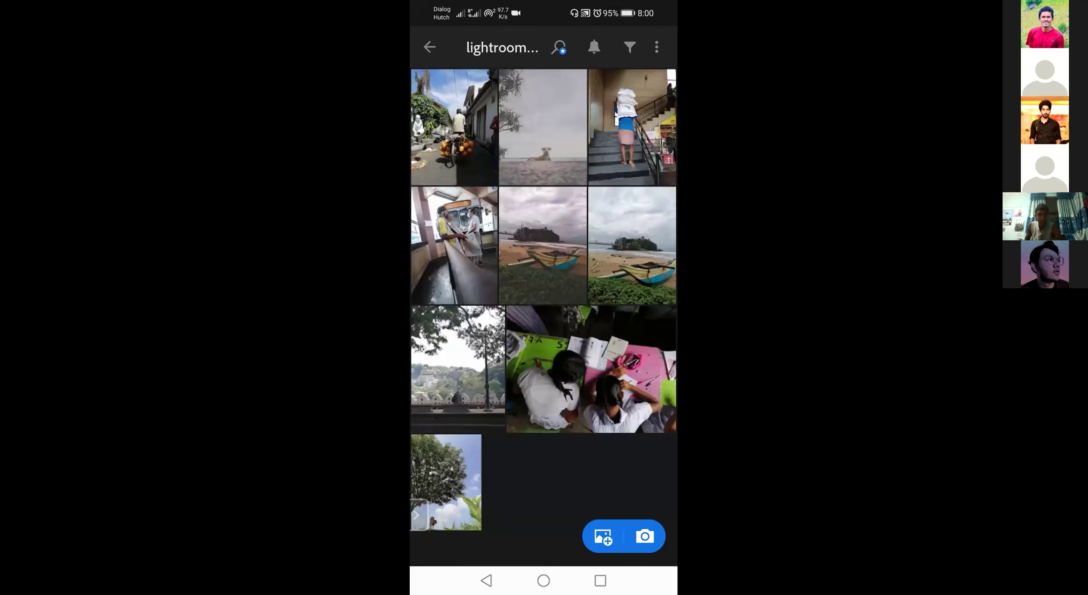
Open the beach dog photo and compare it with its unedited original.
click(542, 128)
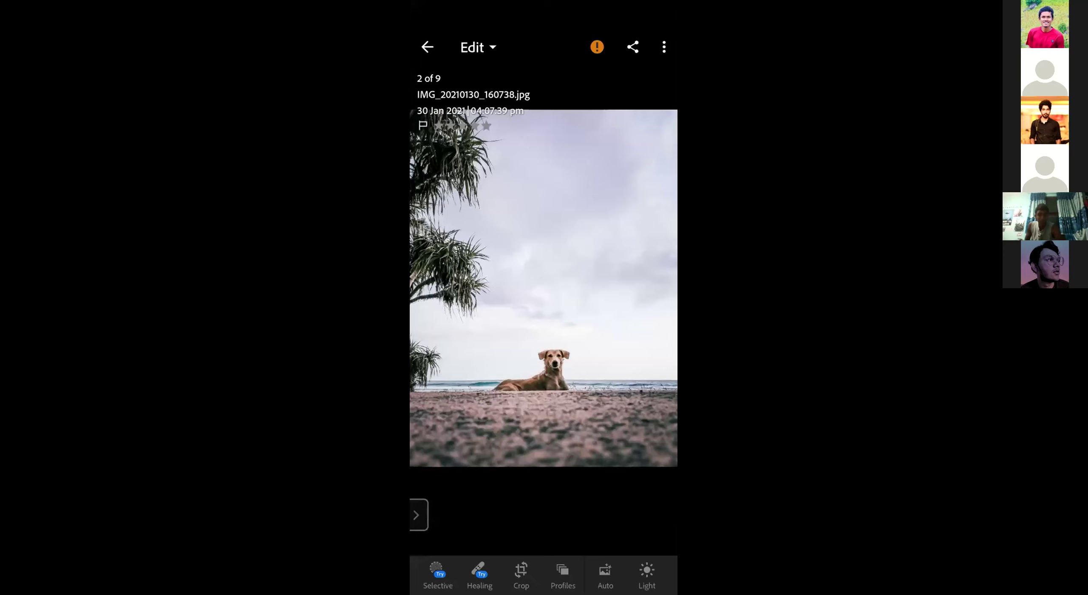
scroll(544, 574, right, 10)
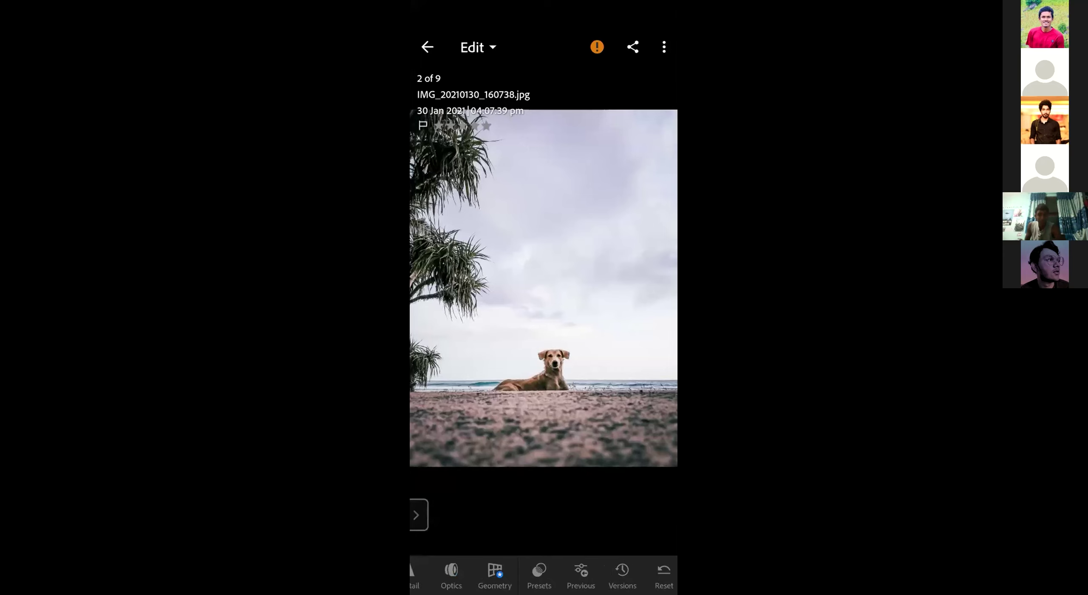
drag(543, 288, 544, 288)
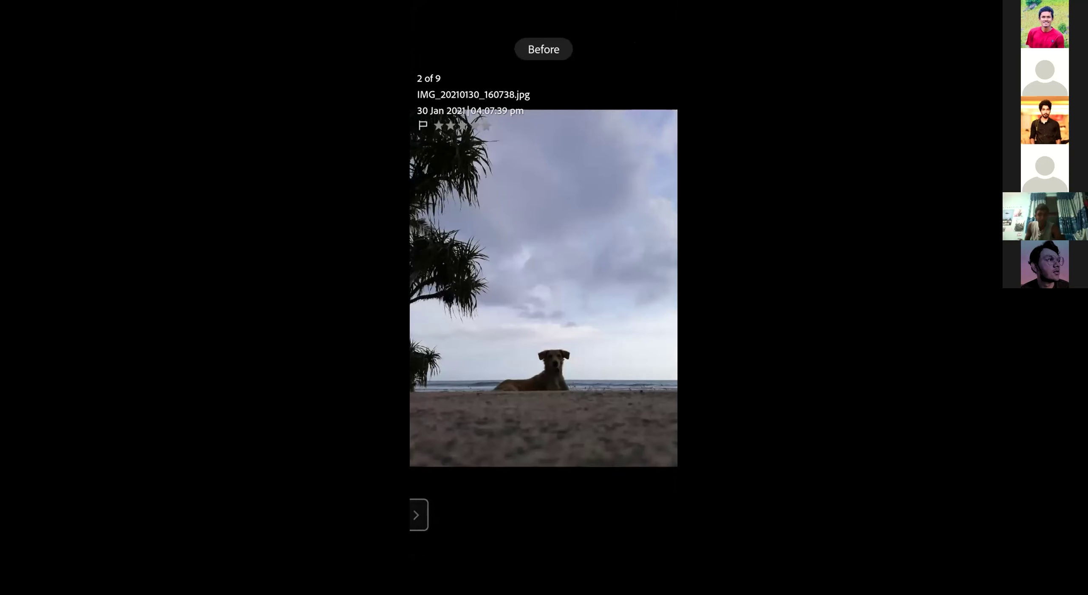
drag(544, 288, 543, 288)
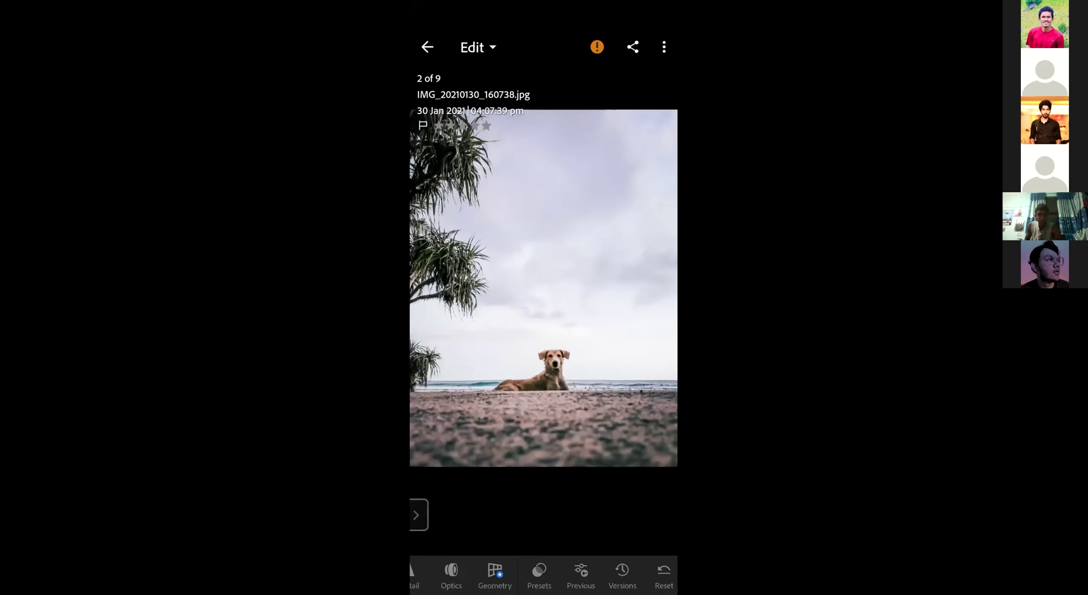
scroll(543, 574, right, 5)
scroll(543, 574, left, 5)
Bring up the sharing and export options for the dog photo.
click(663, 46)
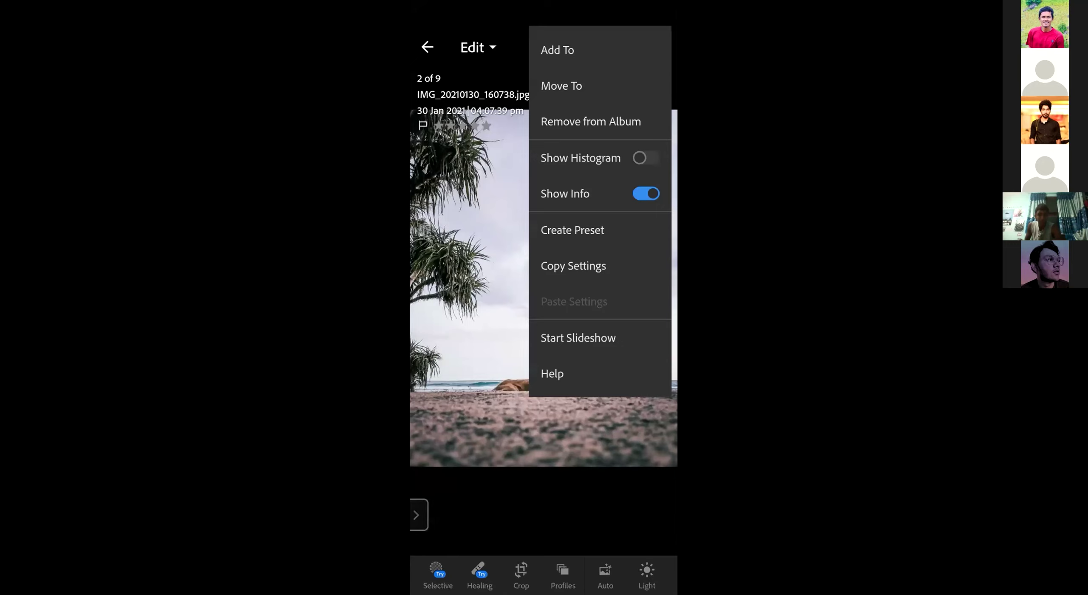
key(Escape)
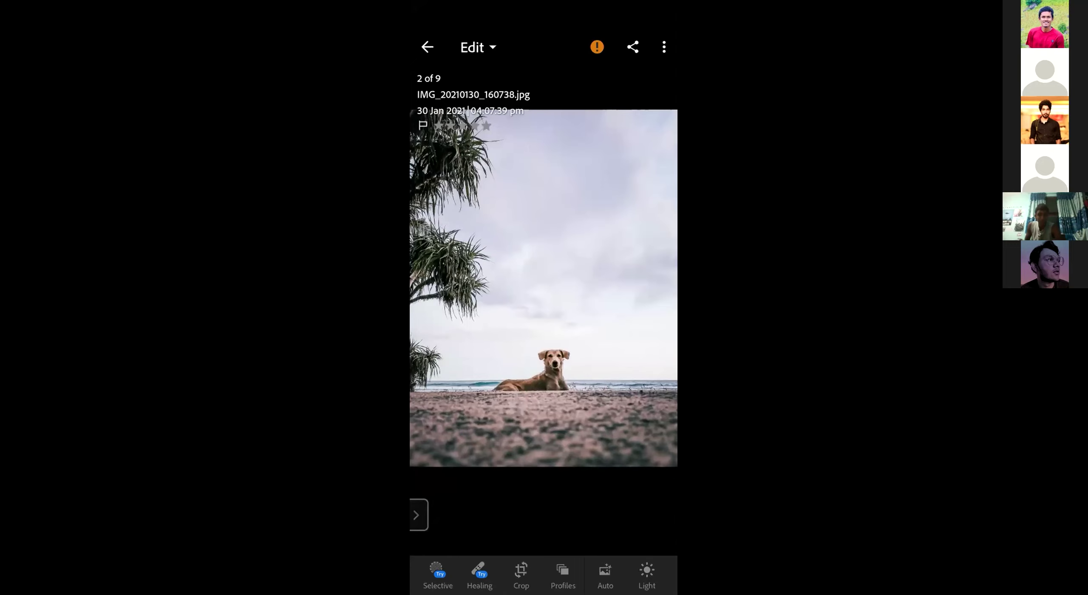
click(632, 47)
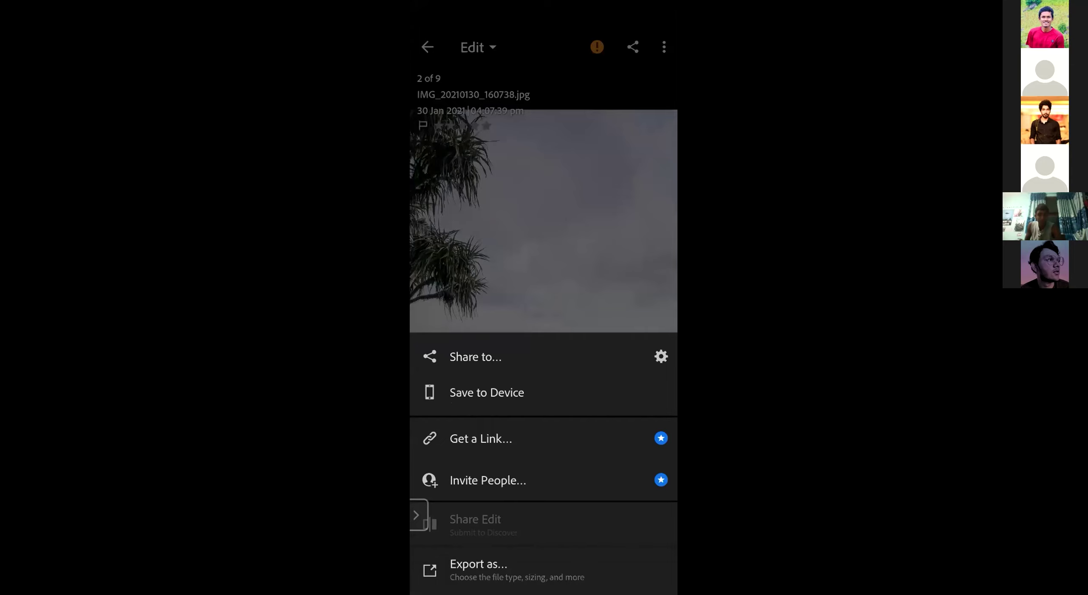
Change the Export as file type from JPG to DNG.
click(478, 572)
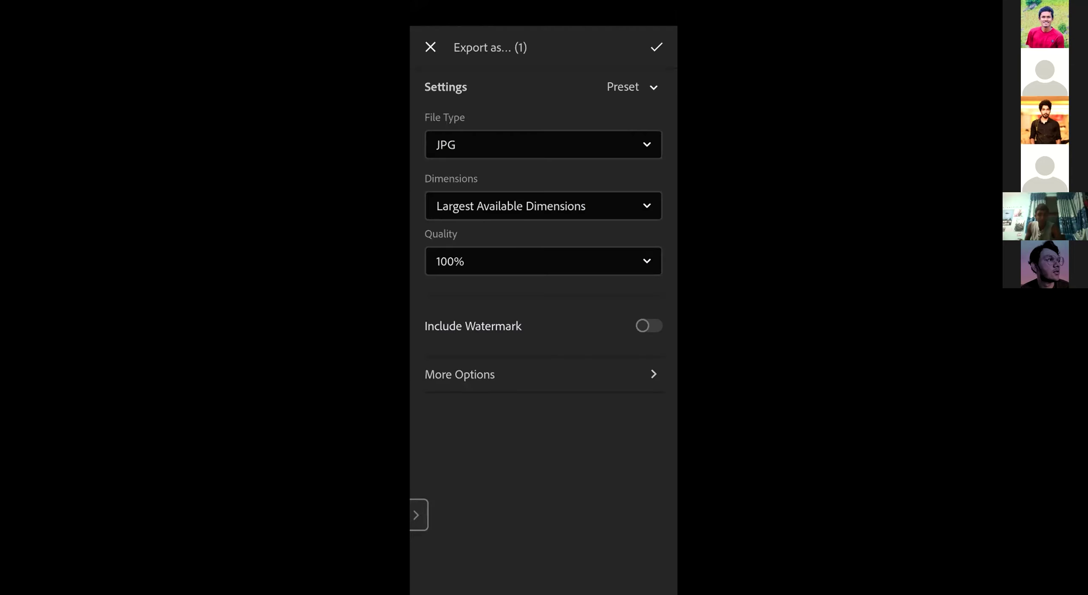
click(543, 144)
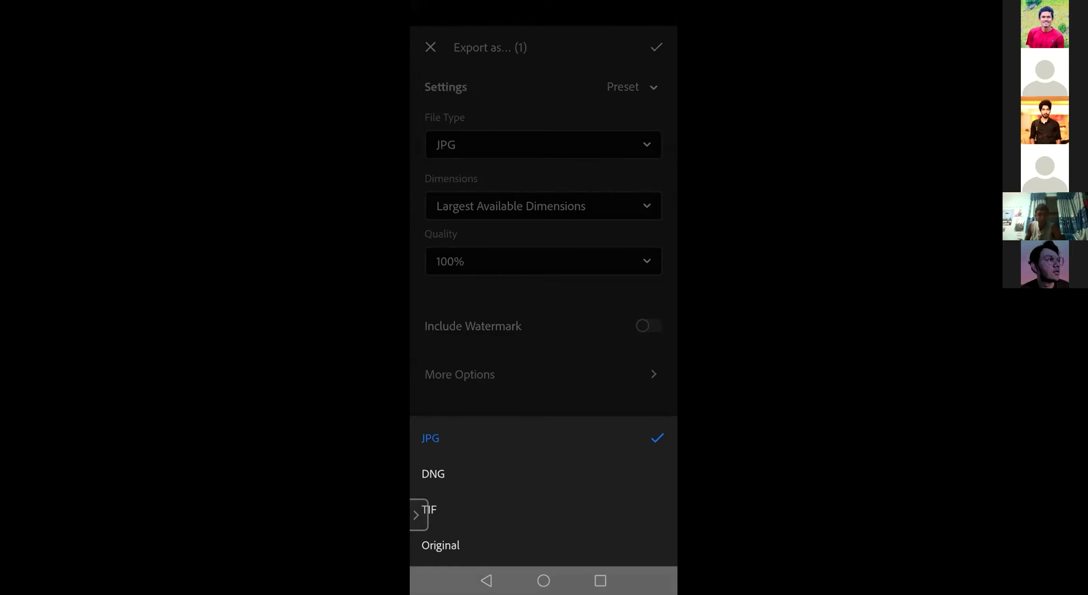
click(418, 514)
drag(468, 422, 467, 274)
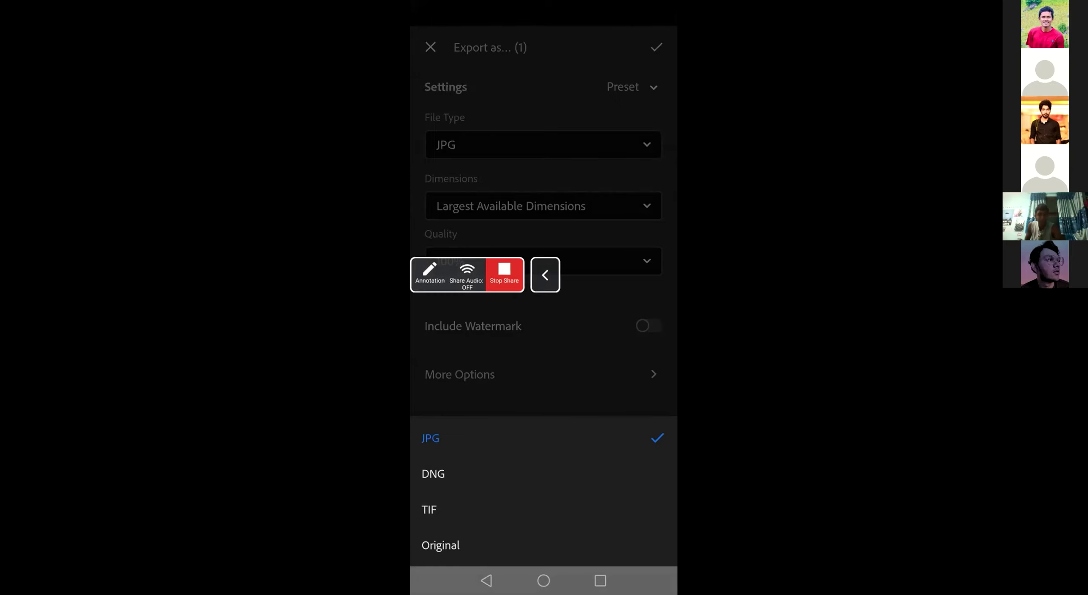
click(433, 473)
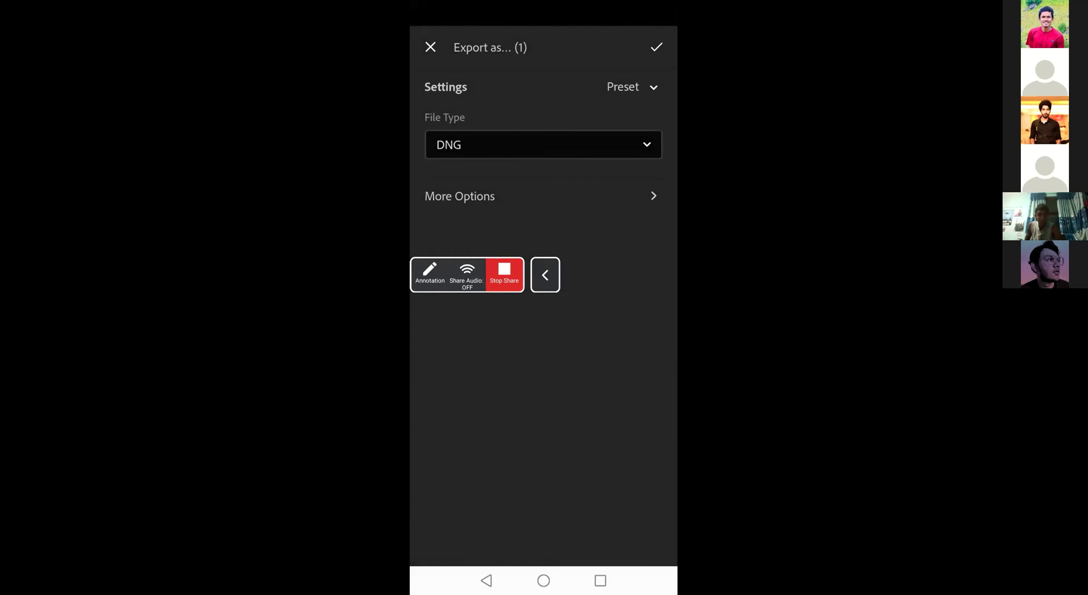
drag(468, 274, 467, 522)
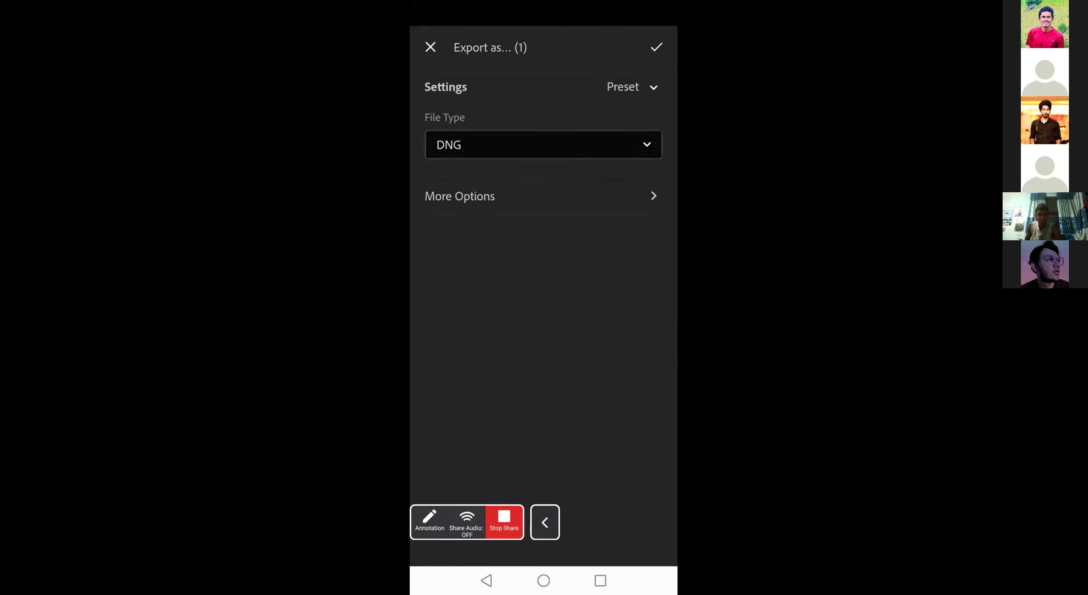
click(544, 522)
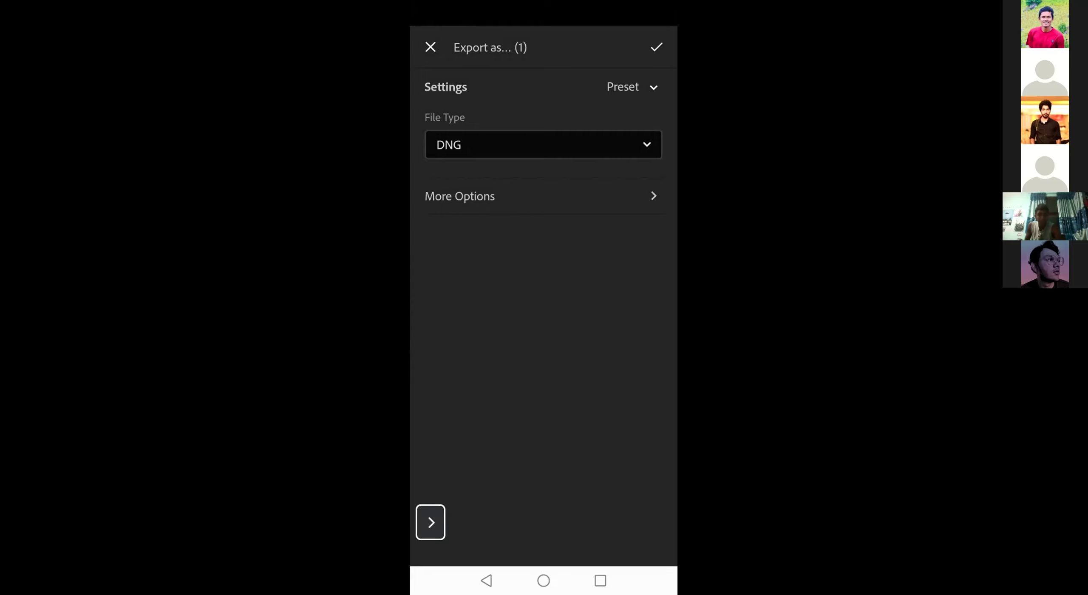